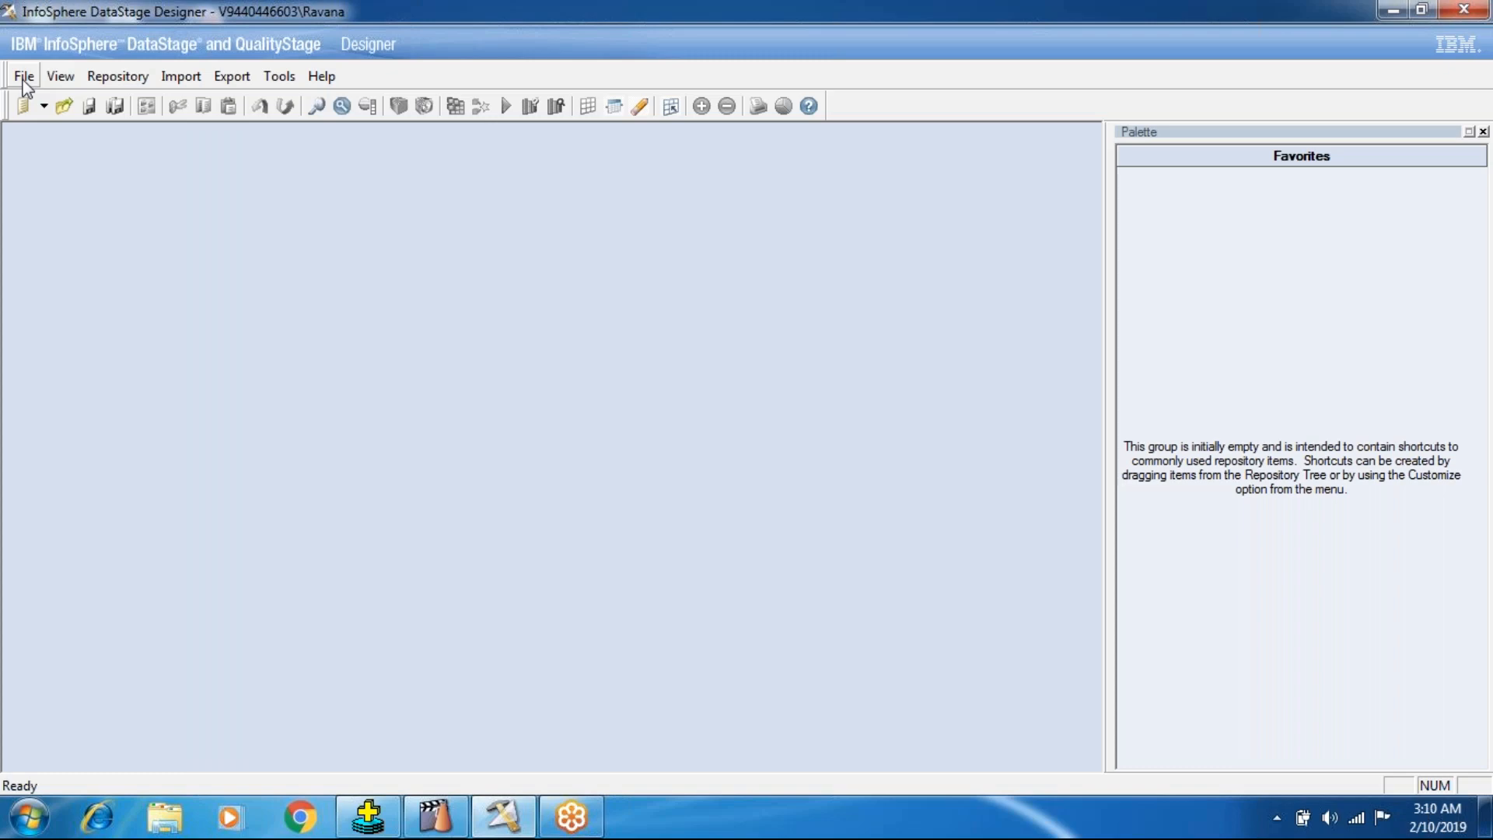
Create a new parallel job and maximize its design window.
{"action": "left_click", "coordinate": [24, 76]}
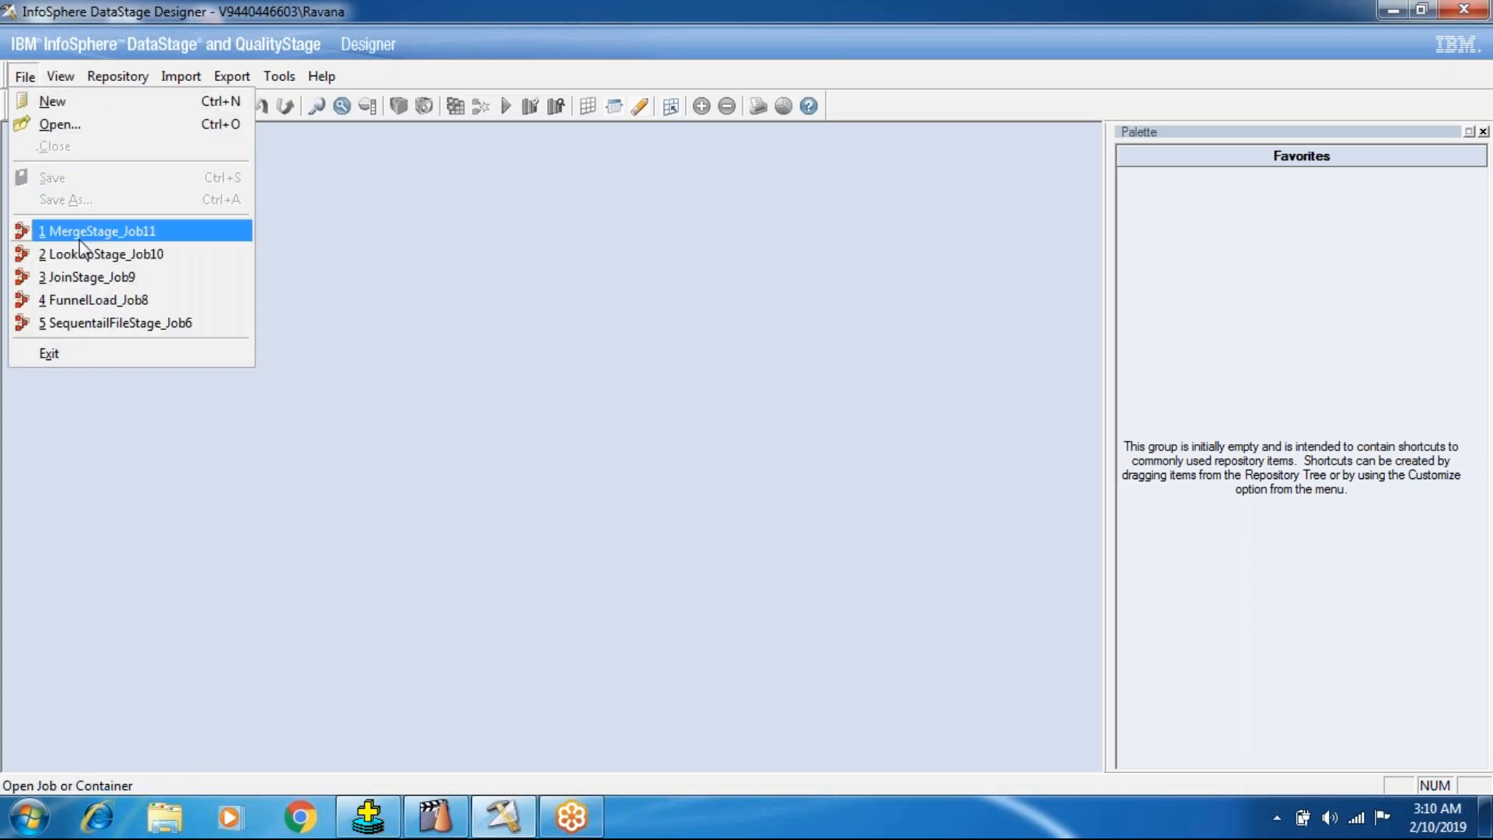
{"action": "left_click", "coordinate": [56, 103]}
{"action": "left_click", "coordinate": [711, 291]}
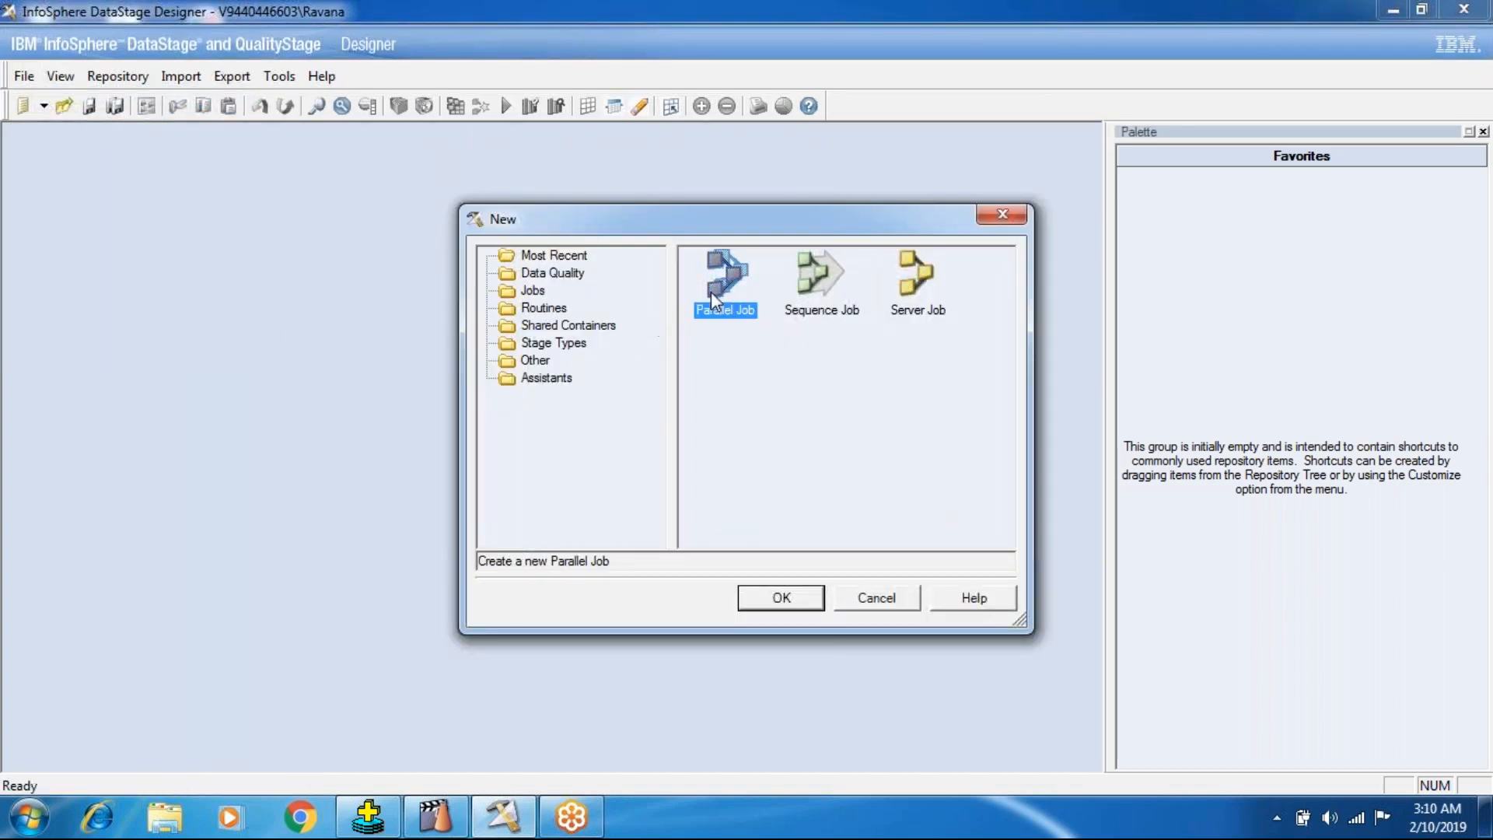
{"action": "left_click", "coordinate": [750, 606]}
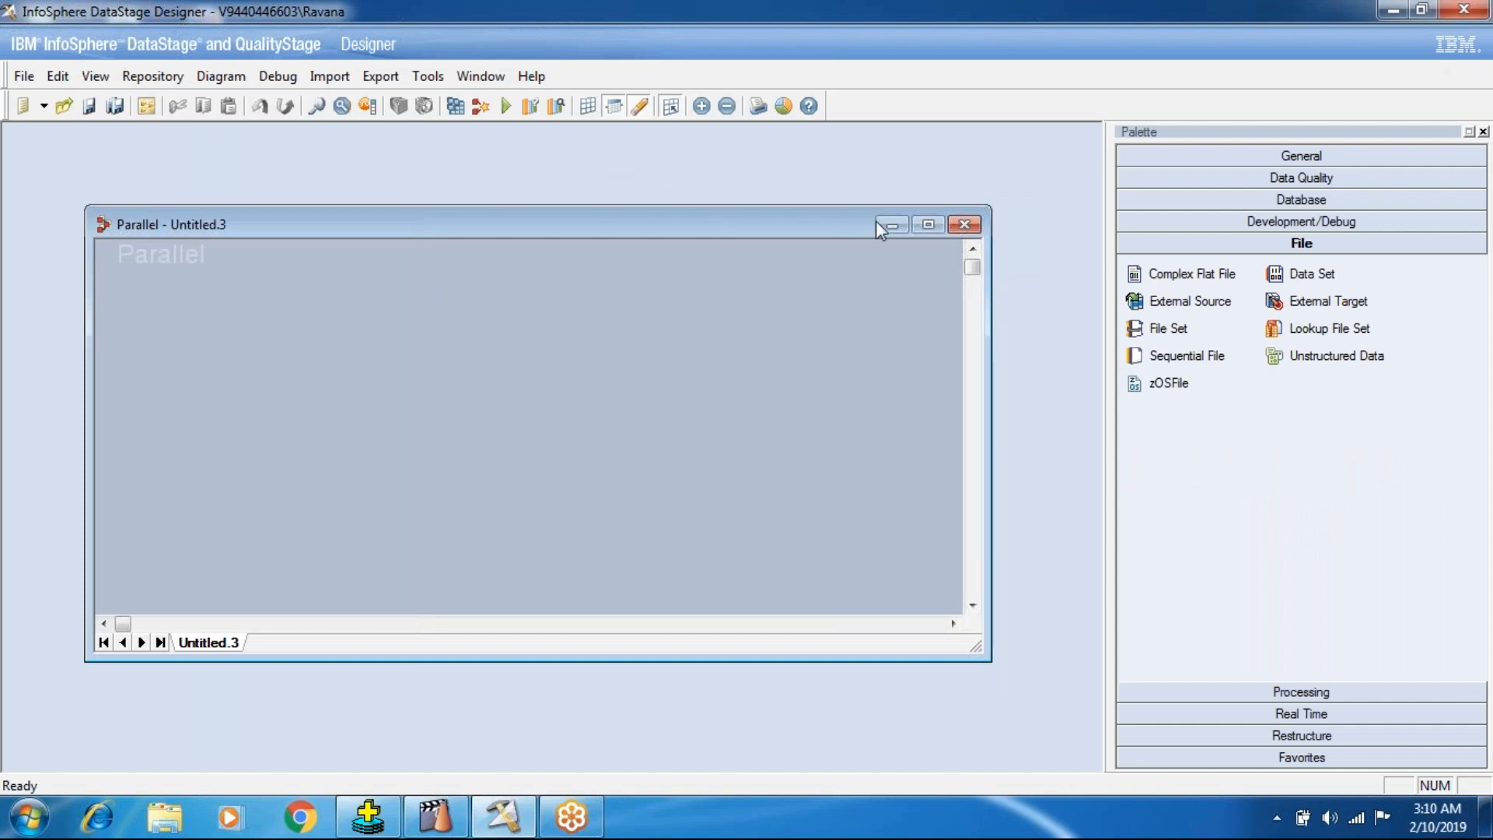
{"action": "left_click", "coordinate": [928, 224]}
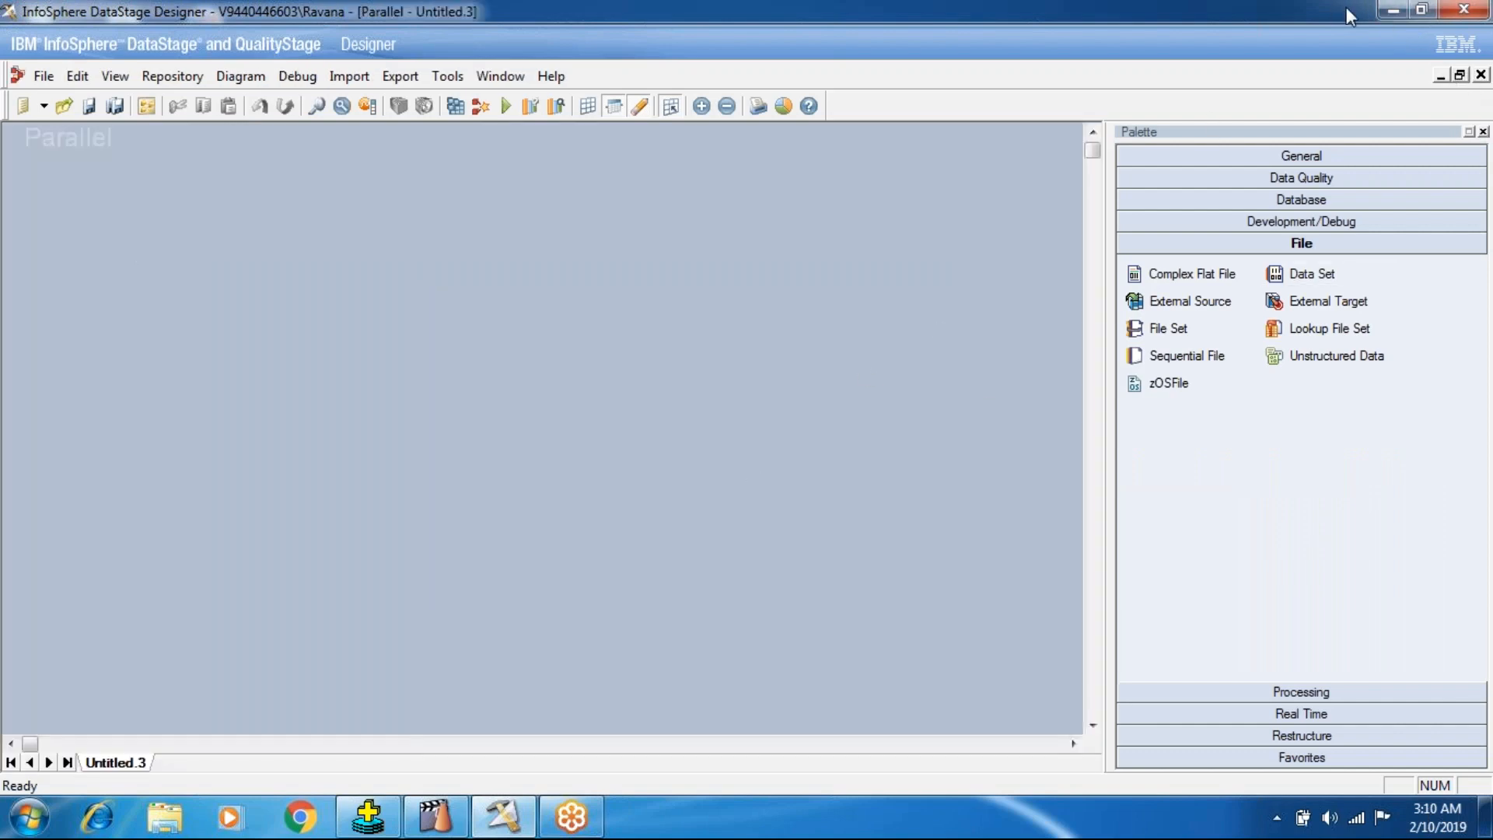
Switch to Oracle SQL*Plus and clear its screen with cl scr.
{"action": "left_click", "coordinate": [1393, 9]}
{"action": "right_click", "coordinate": [501, 300]}
{"action": "left_click", "coordinate": [549, 362]}
{"action": "left_click", "coordinate": [368, 817]}
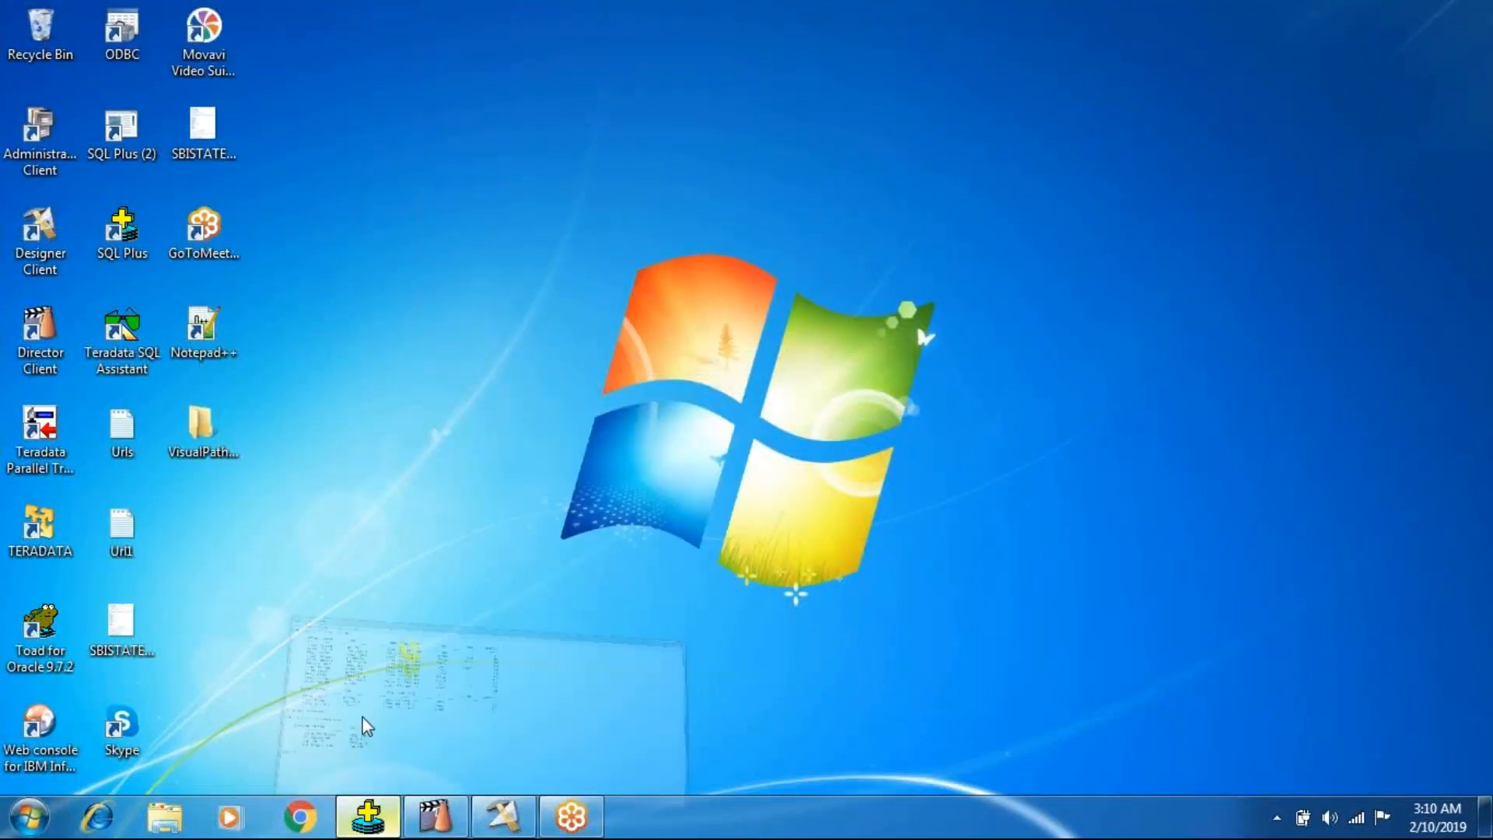
{"action": "type", "text": "cl scr"}
{"action": "key", "text": "Return"}
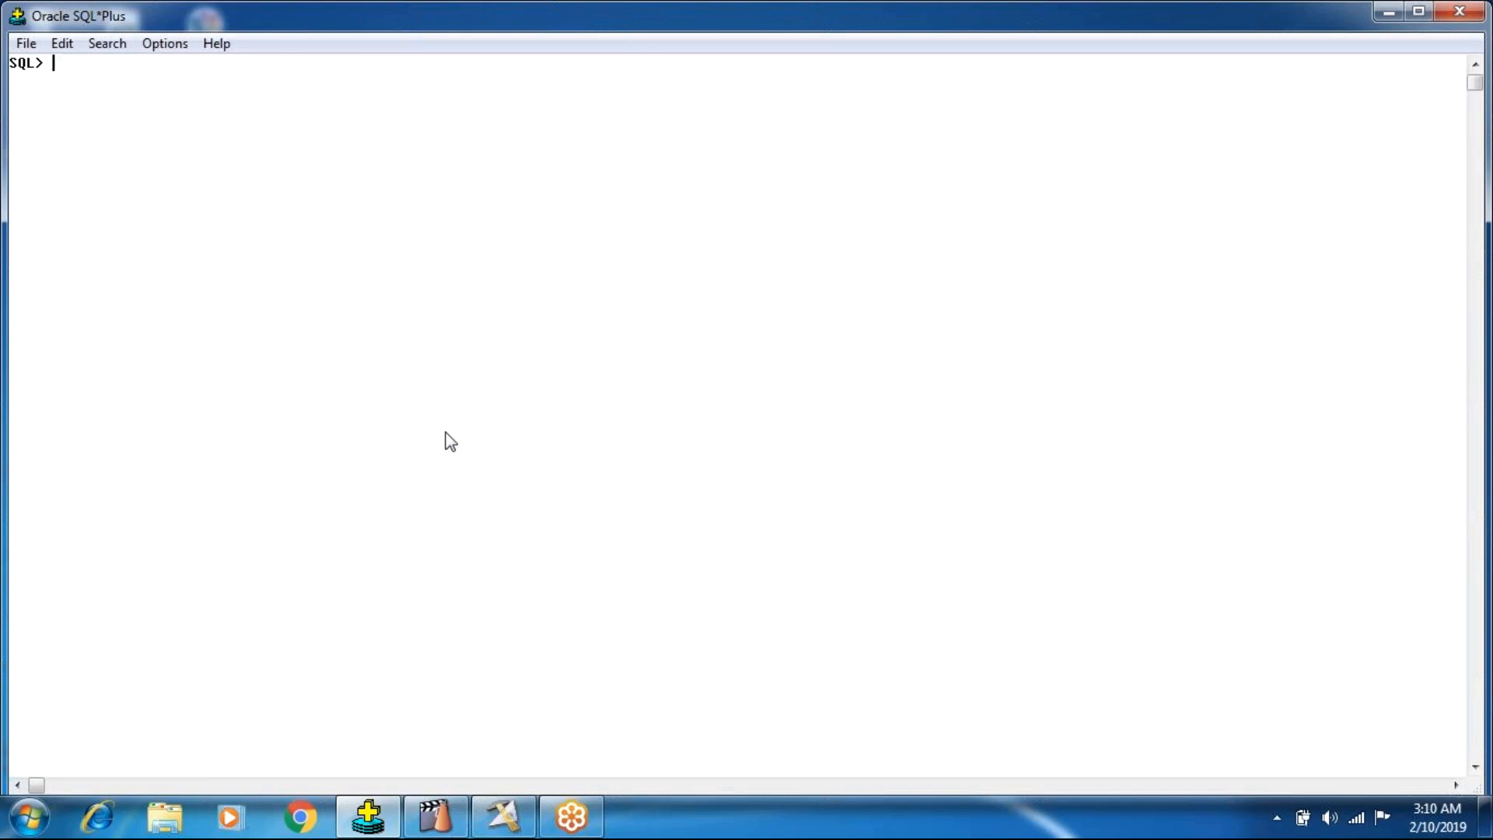
Run the query "select * from emp;" to list all employee rows.
{"action": "type", "text": "select * from emp w"}
{"action": "key", "text": "BackSpace"}
{"action": "type", "text": ";"}
{"action": "key", "text": "Return"}
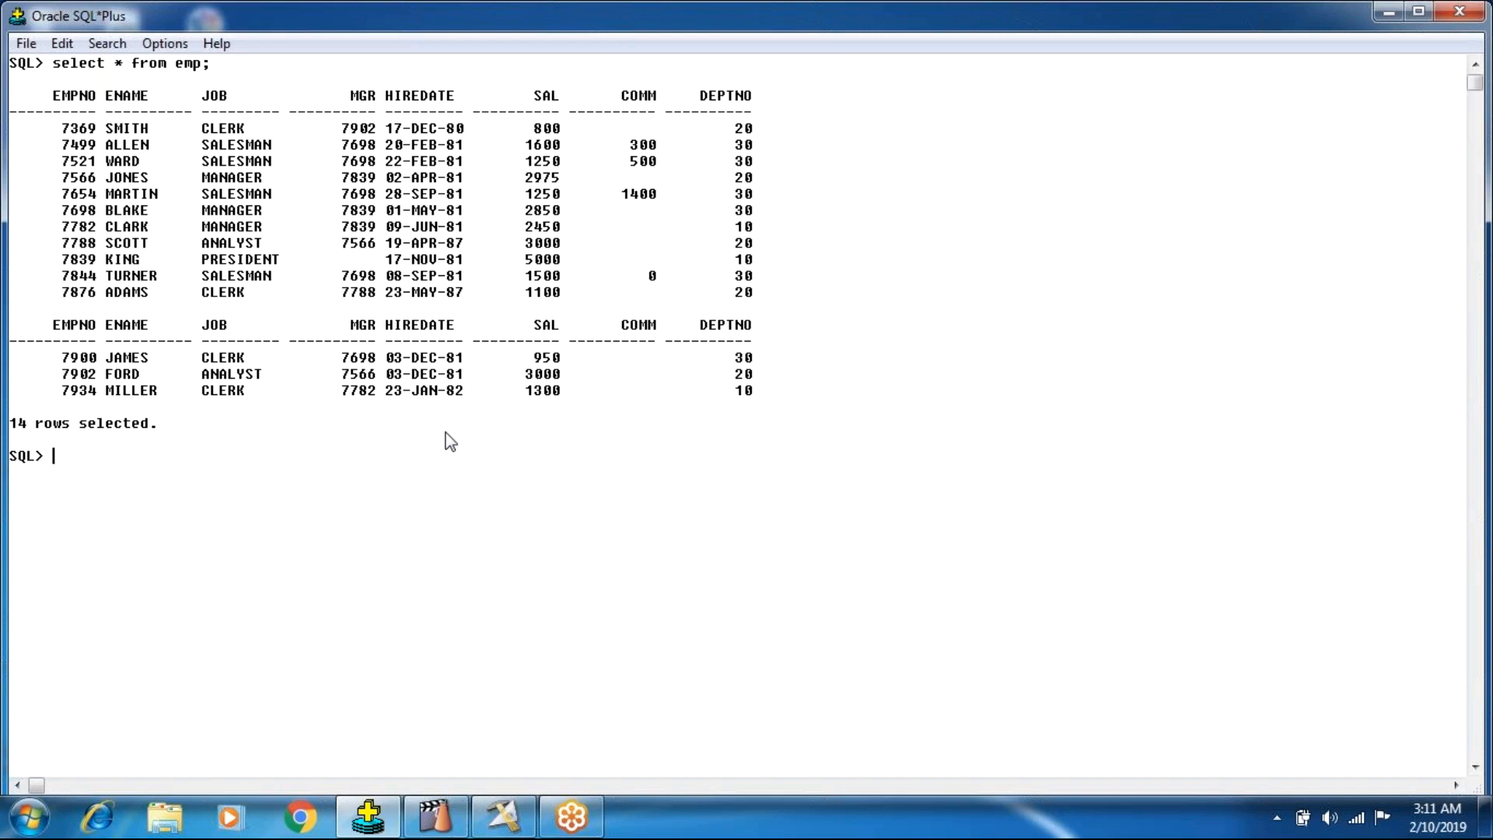
Run the query "select sum(sal),deptno from emp group by deptno;" to total the salaries per department.
{"action": "type", "text": "see"}
{"action": "key", "text": "BackSpace"}
{"action": "type", "text": "lect"}
{"action": "type", "text": "sum"}
{"action": "type", "text": "(sa"}
{"action": "type", "text": "l) from"}
{"action": "key", "text": "BackSpace"}
{"action": "key", "text": "BackSpace"}
{"action": "key", "text": "BackSpace"}
{"action": "key", "text": "BackSpace"}
{"action": "key", "text": "BackSpace"}
{"action": "key", "text": "BackSpace"}
{"action": "type", "text": ",deptno foe"}
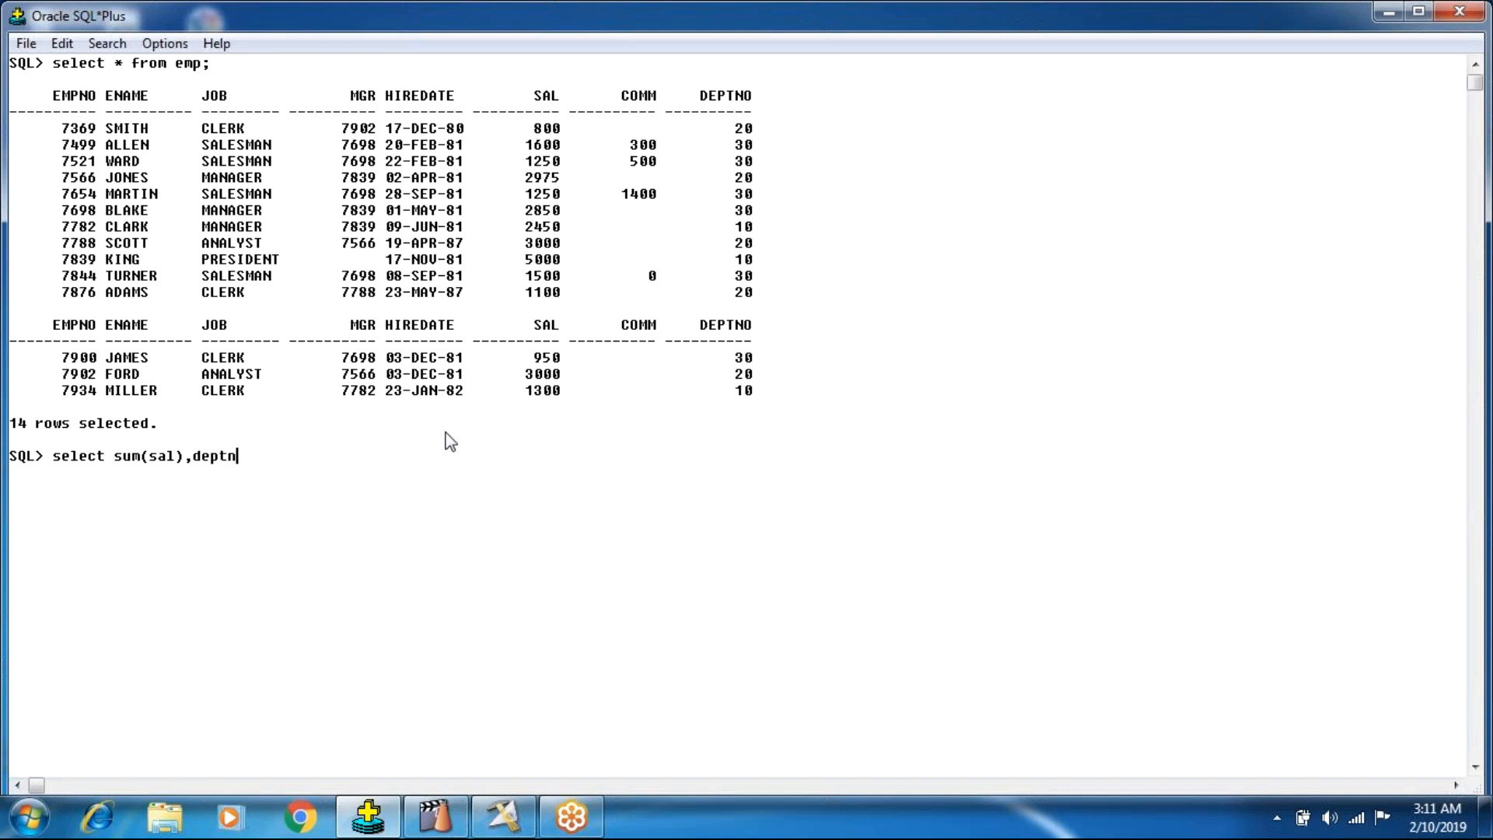
{"action": "key", "text": "BackSpace"}
{"action": "key", "text": "BackSpace"}
{"action": "type", "text": "rom emp group by "}
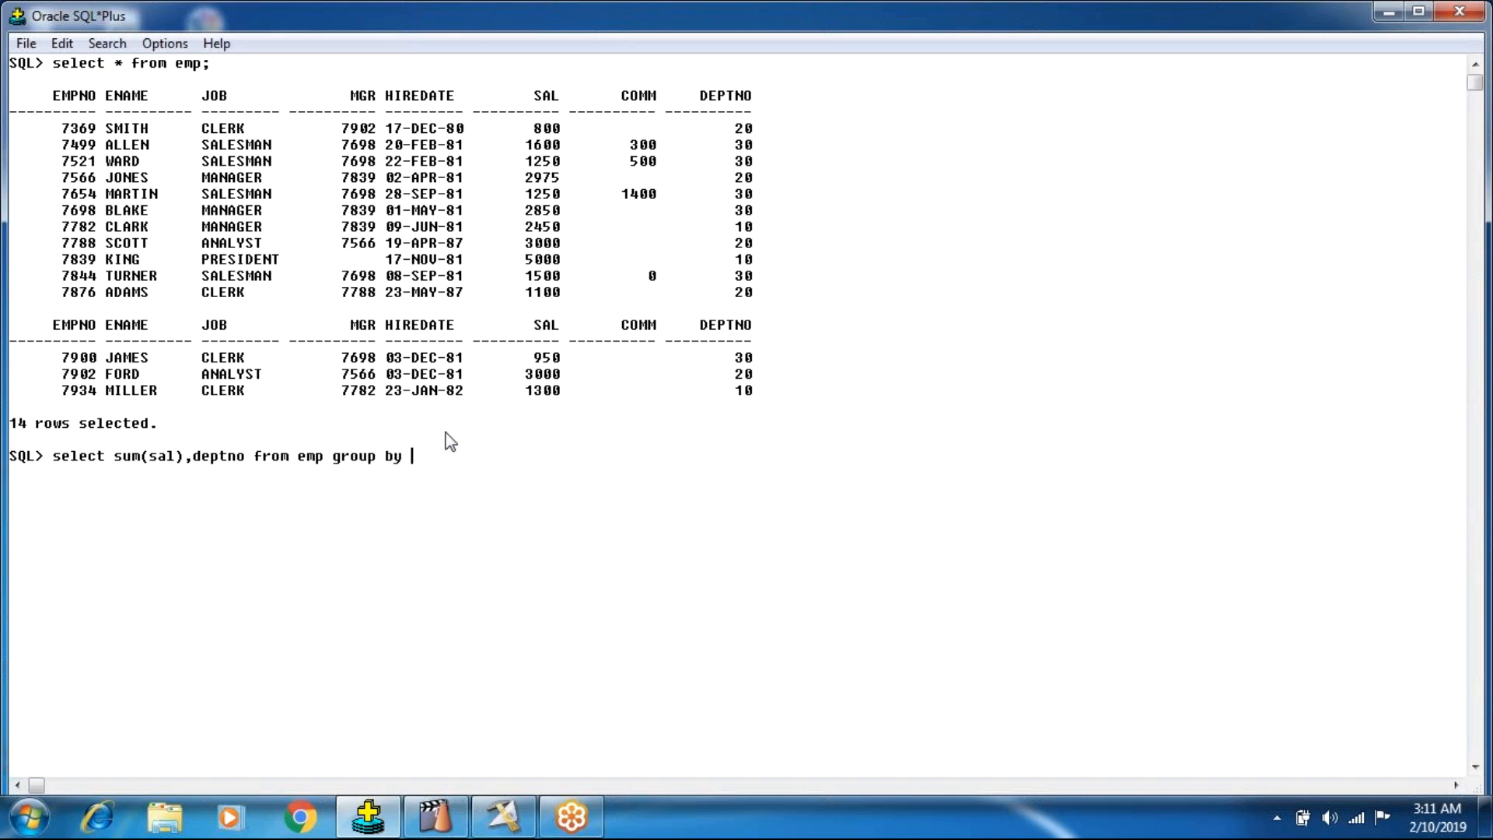
{"action": "type", "text": "deptno;"}
{"action": "key", "text": "Return"}
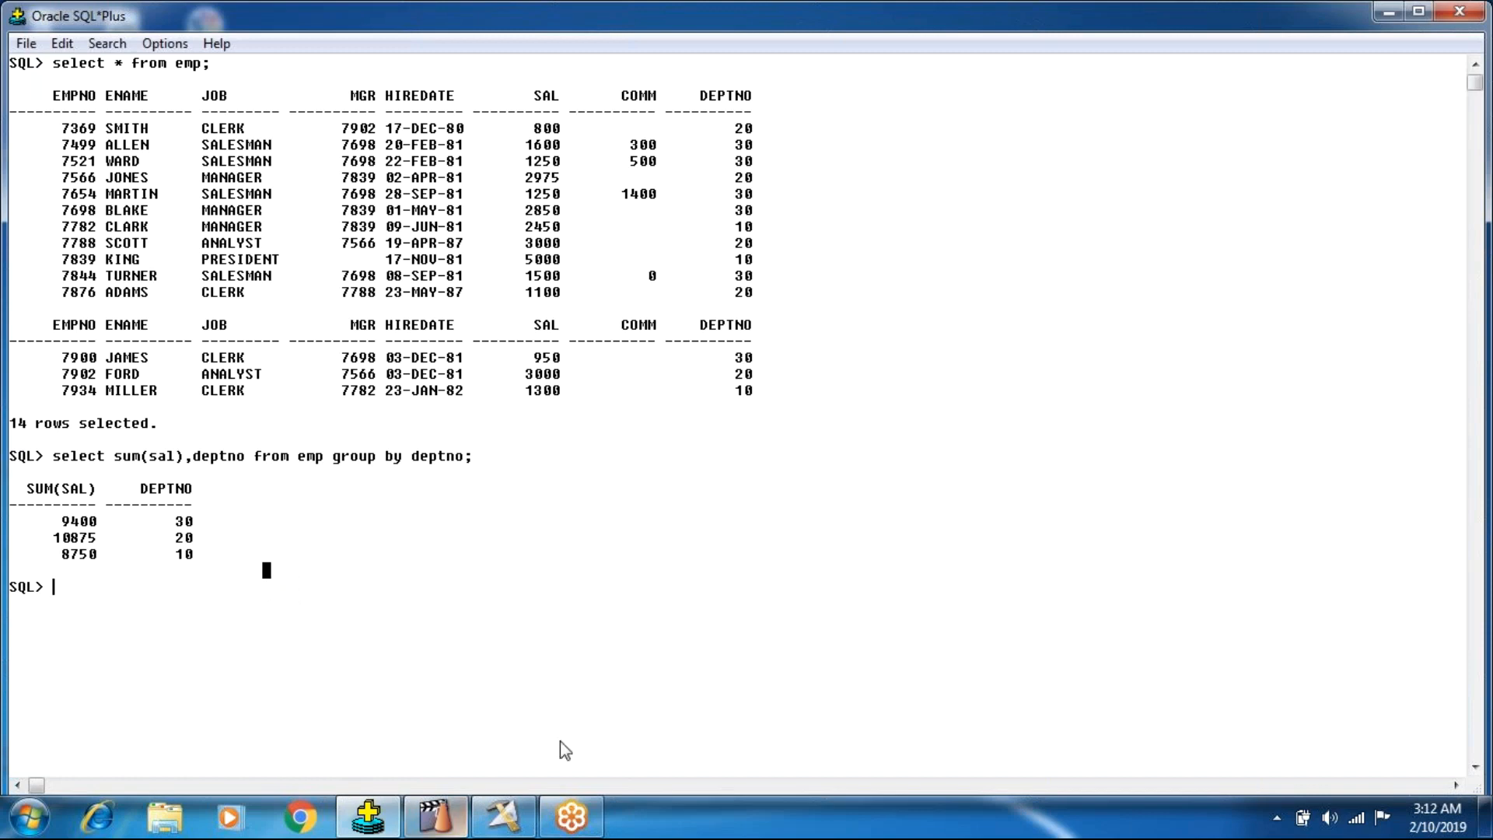
Switch back to DataStage Designer and add an Oracle Connector stage to the empty parallel job with an outgoing link.
{"action": "left_click", "coordinate": [504, 809]}
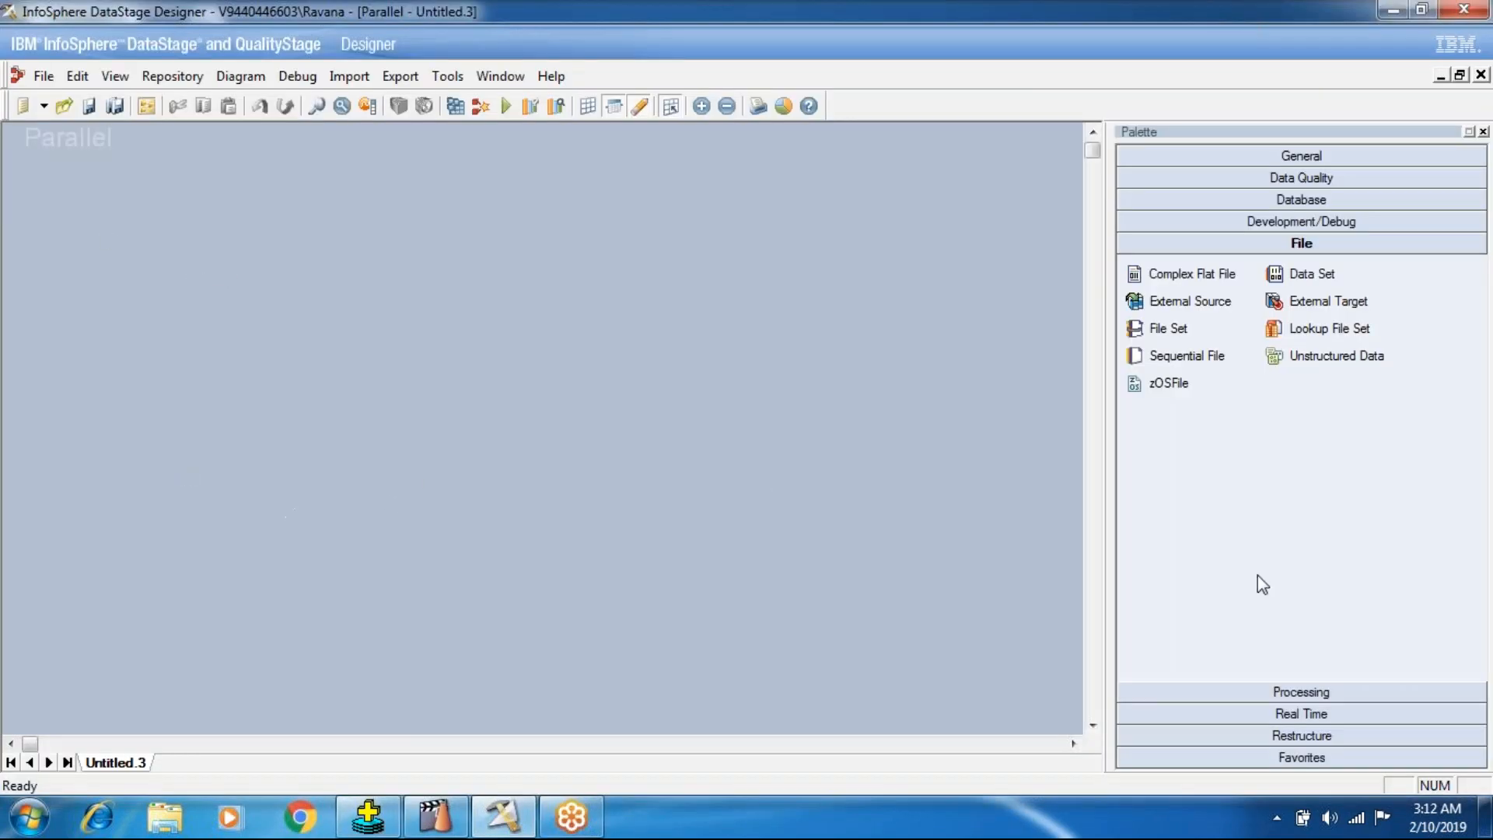
{"action": "left_click", "coordinate": [1301, 202]}
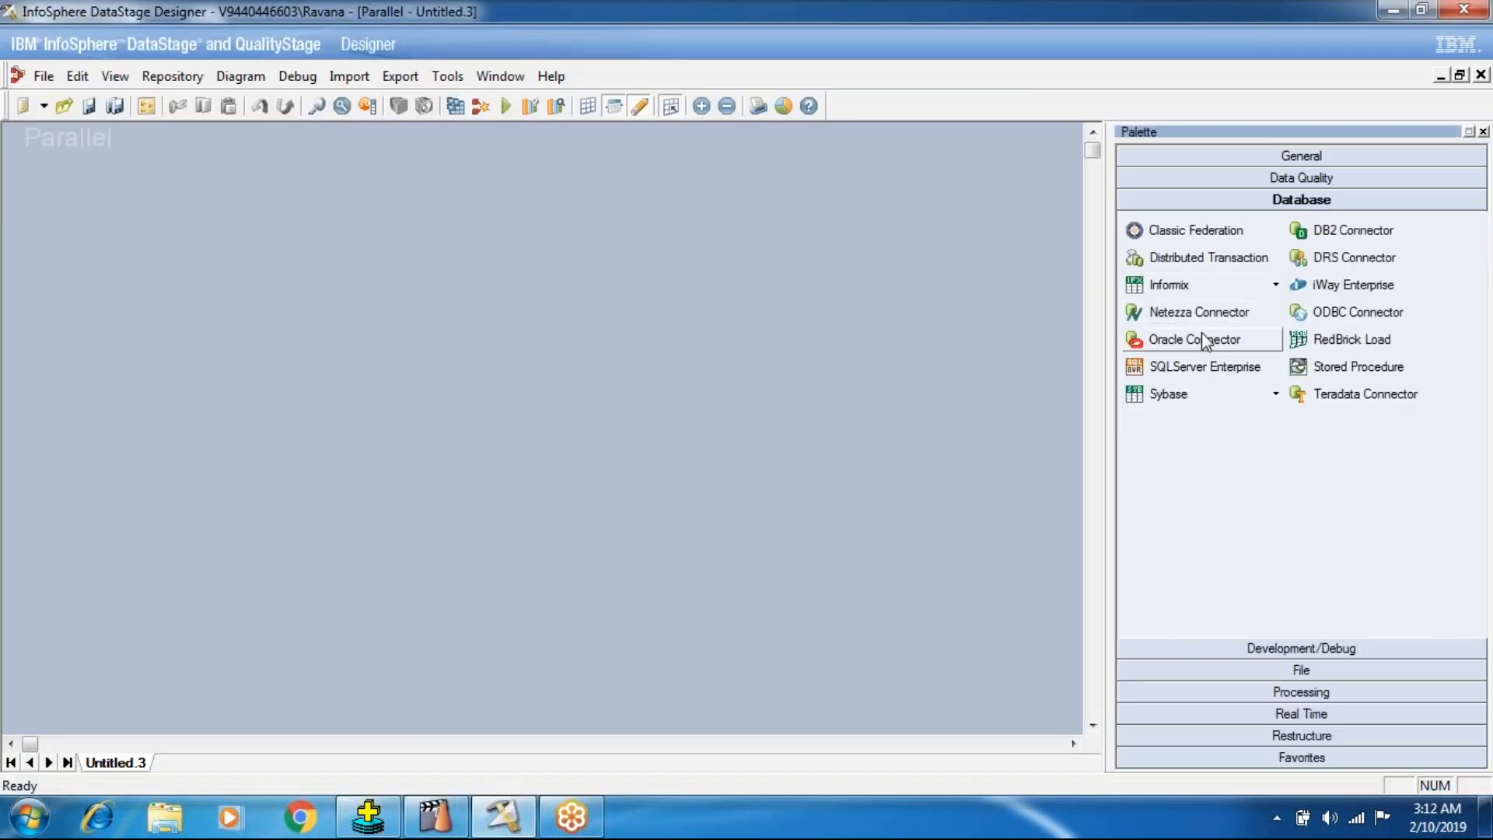
{"action": "left_click", "coordinate": [42, 362]}
{"action": "left_click_drag", "start_coordinate": [78, 360], "coordinate": [251, 362]}
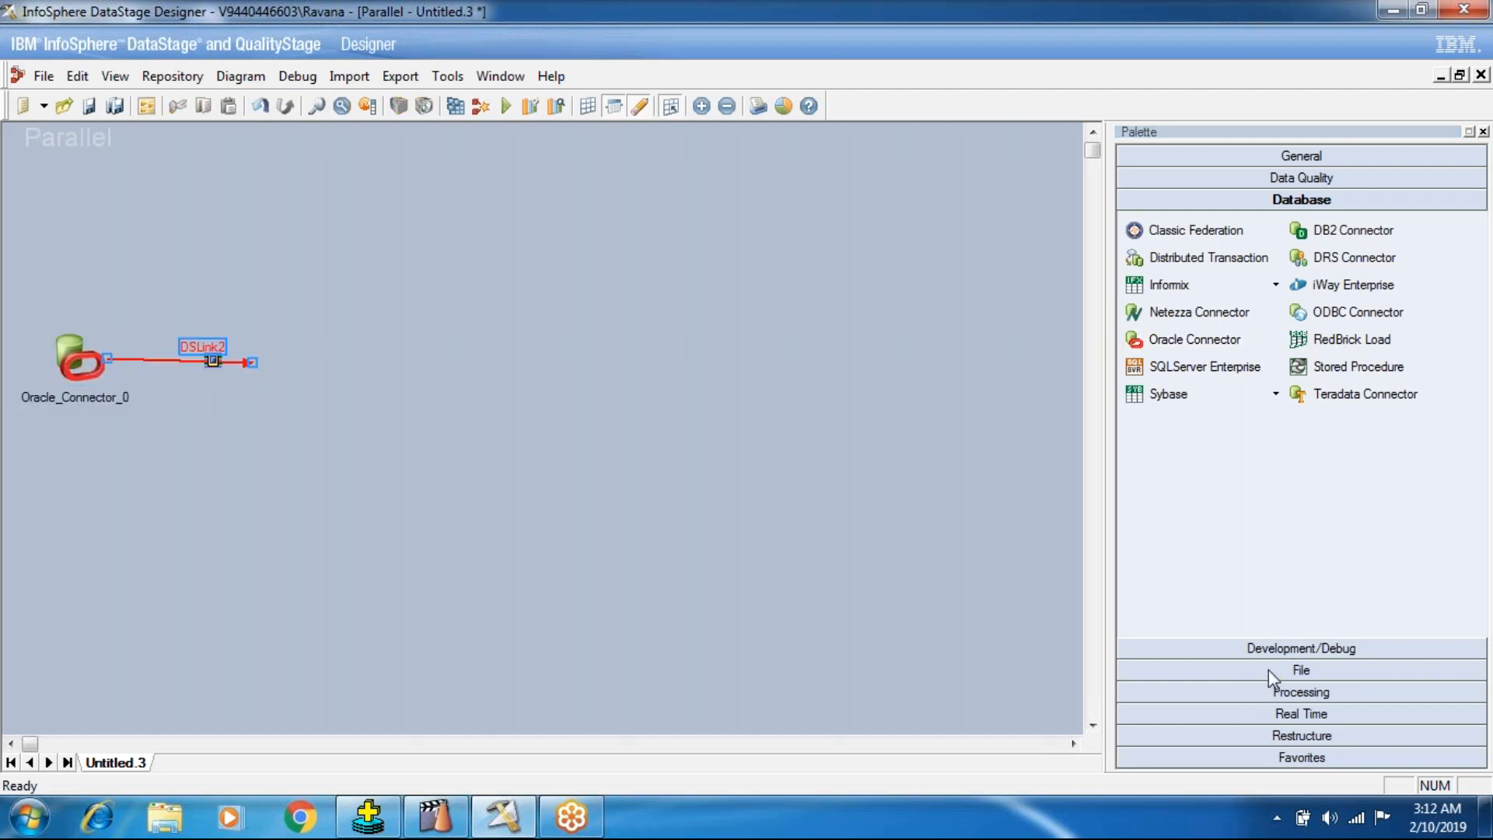
Place an Aggregator processing stage at the open end of the Oracle Connector's link.
{"action": "left_click", "coordinate": [1252, 693]}
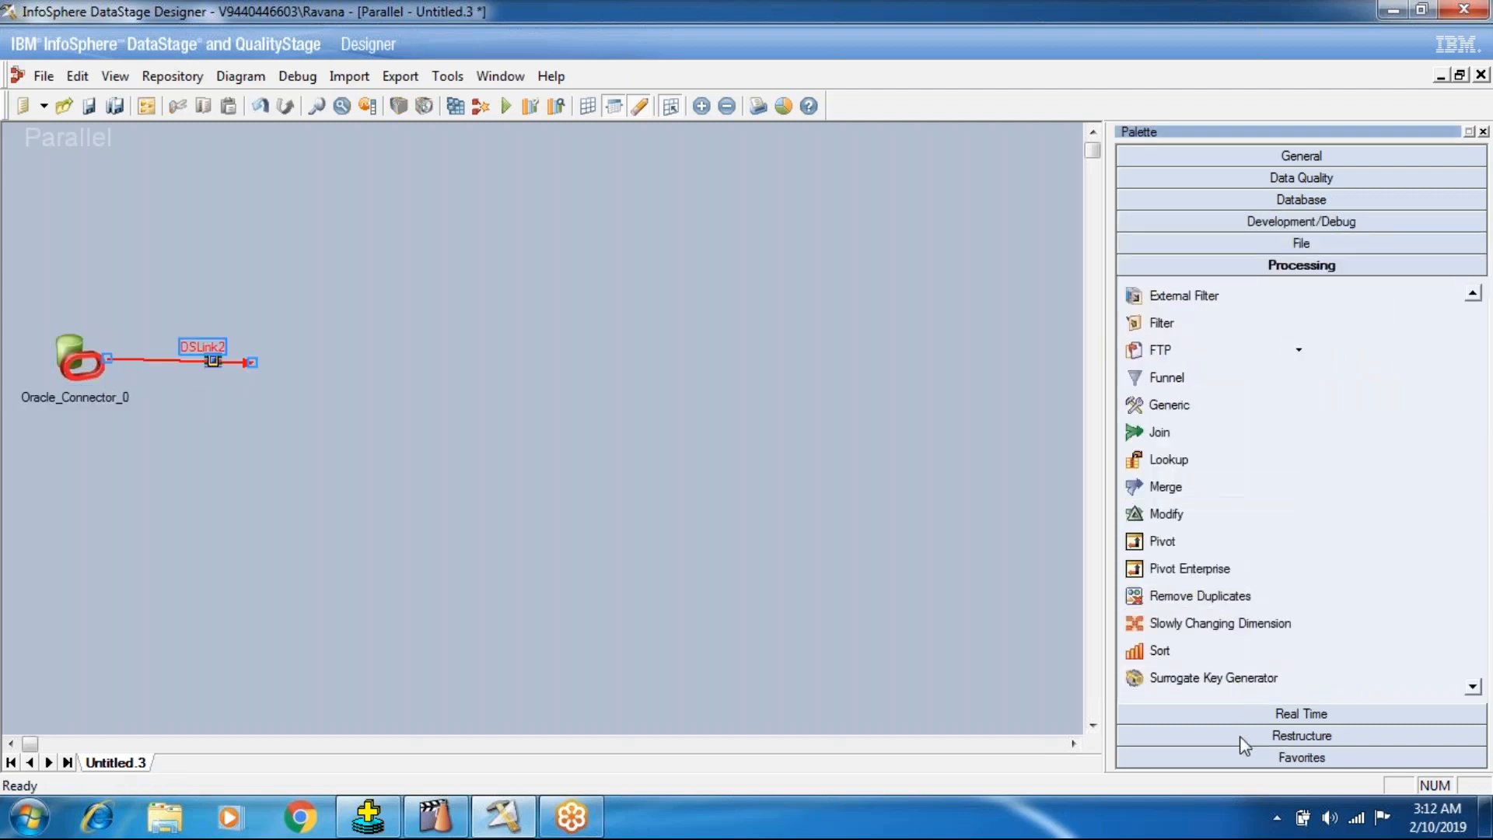
{"action": "scroll", "coordinate": [1204, 493], "scroll_direction": "up", "scroll_amount": 4}
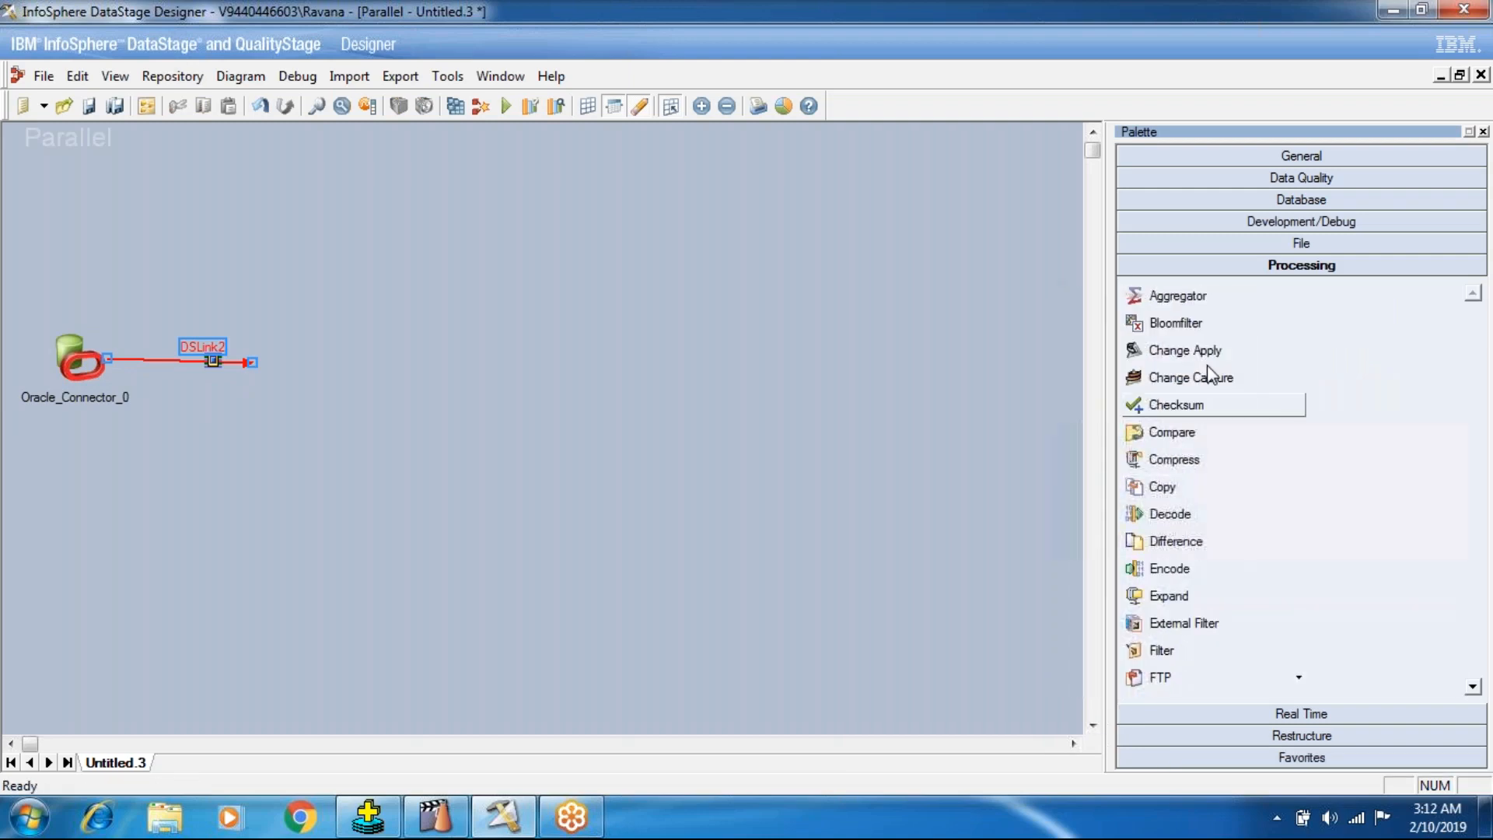
{"action": "left_click", "coordinate": [1178, 296]}
{"action": "left_click", "coordinate": [240, 358]}
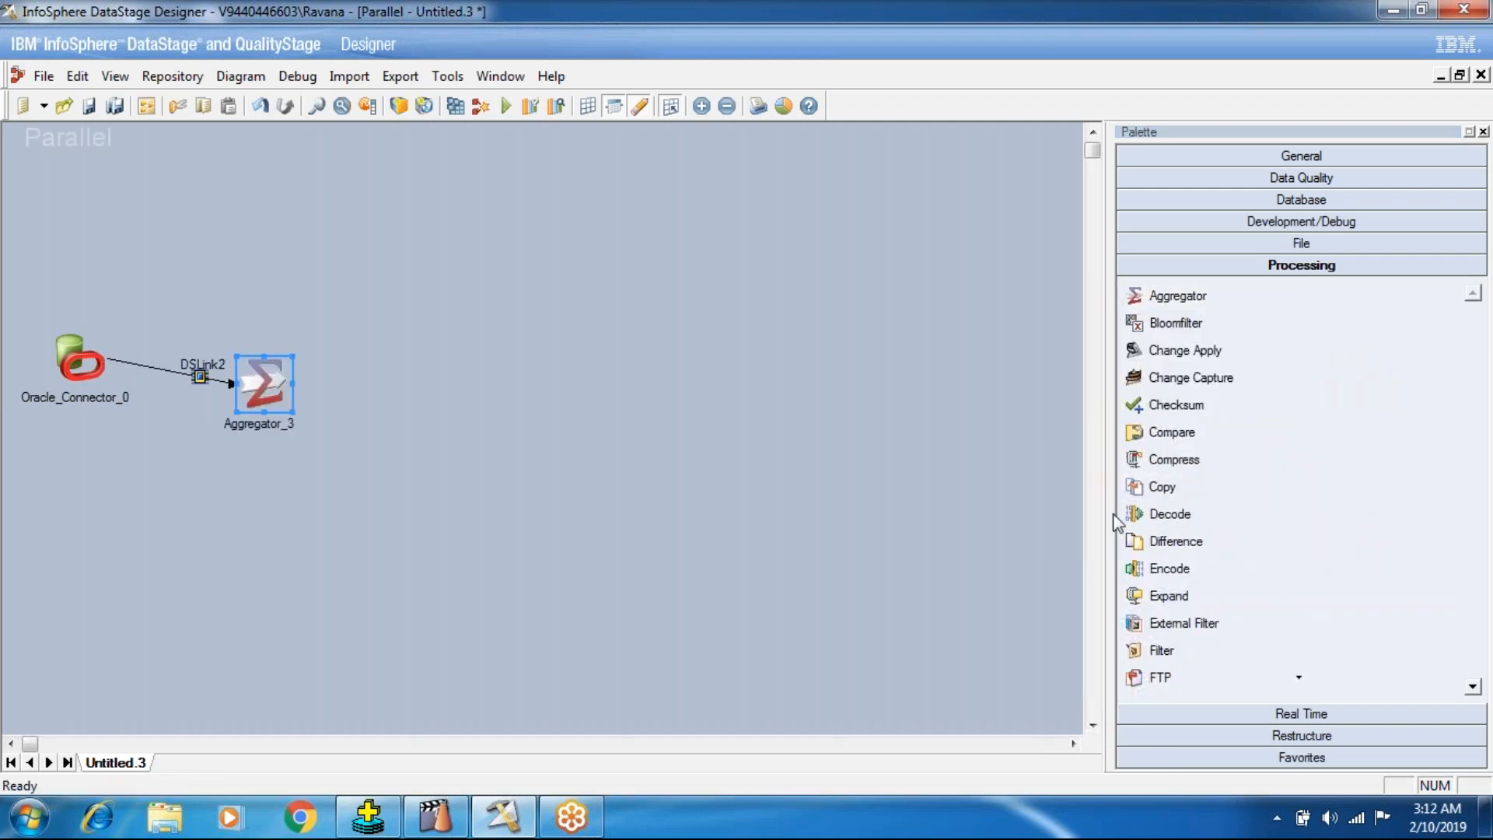
Add a Data Set stage after the Aggregator, link the two, and align the three stages in a straight row.
{"action": "left_click", "coordinate": [1215, 198]}
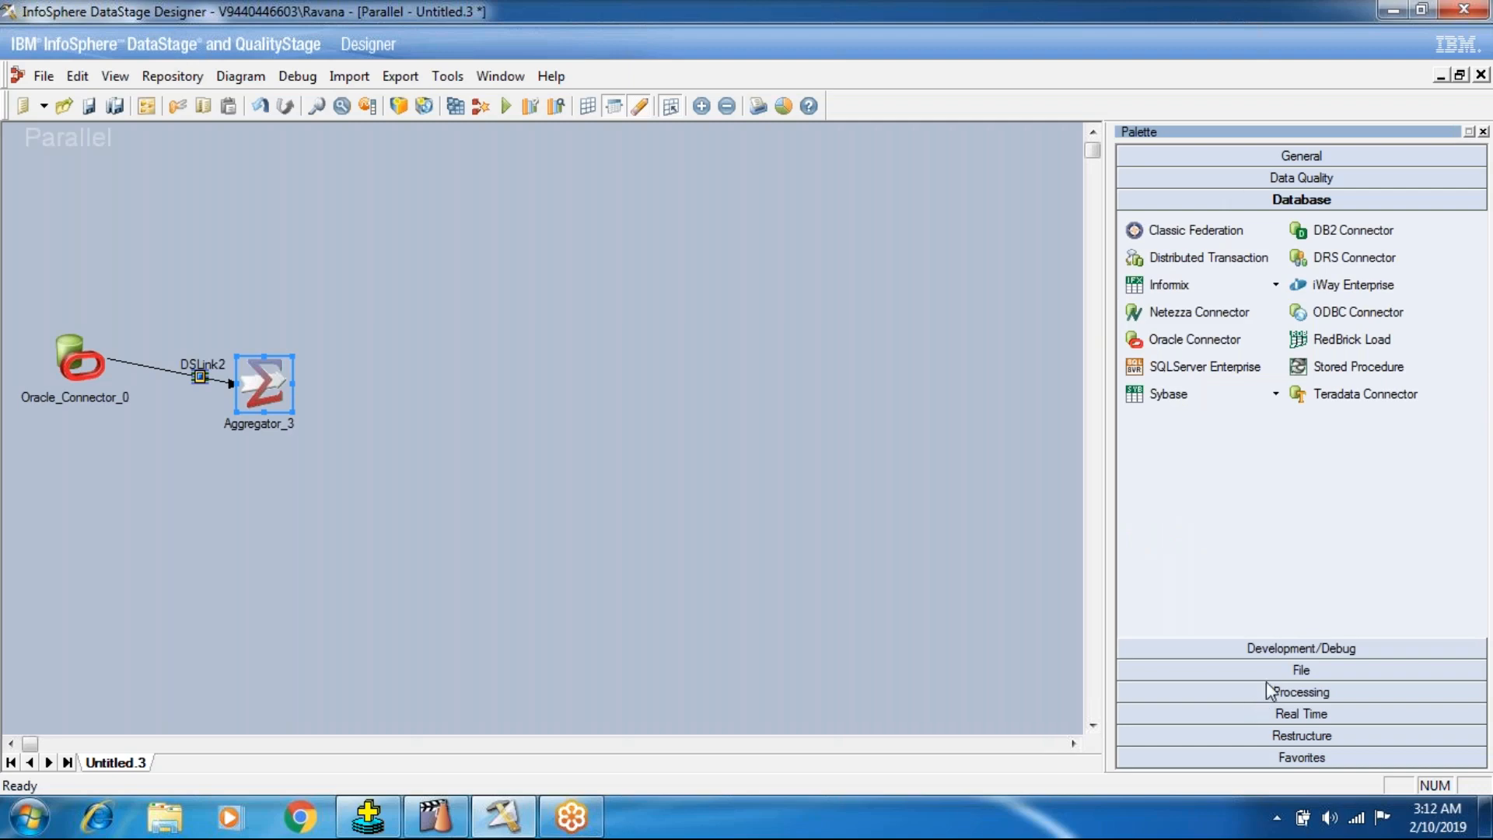
{"action": "left_click", "coordinate": [1267, 680]}
{"action": "left_click", "coordinate": [1314, 274]}
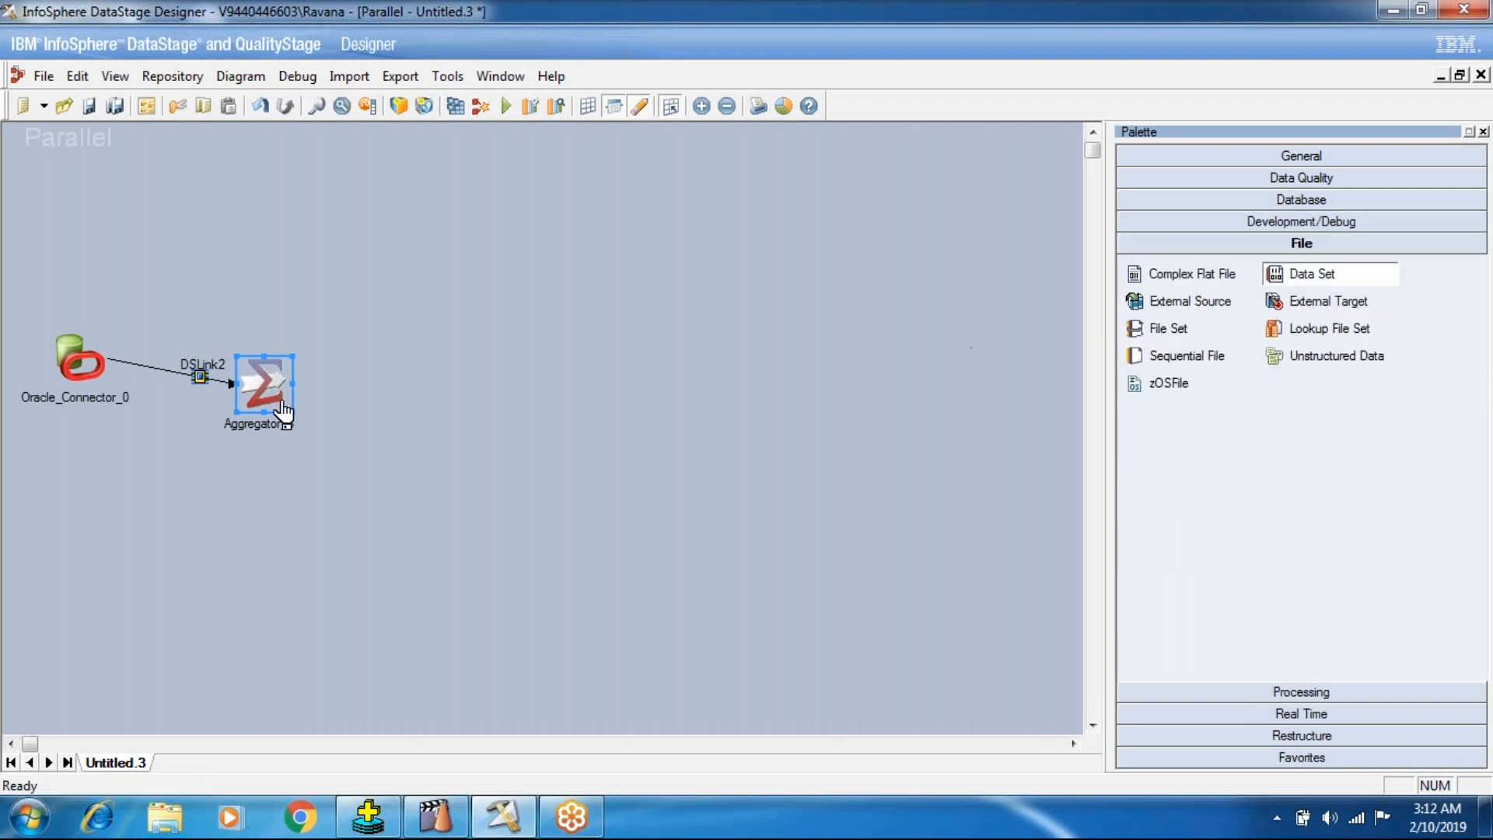
{"action": "left_click", "coordinate": [473, 359]}
{"action": "left_click_drag", "start_coordinate": [248, 389], "coordinate": [490, 385]}
{"action": "left_click_drag", "start_coordinate": [264, 395], "coordinate": [265, 369]}
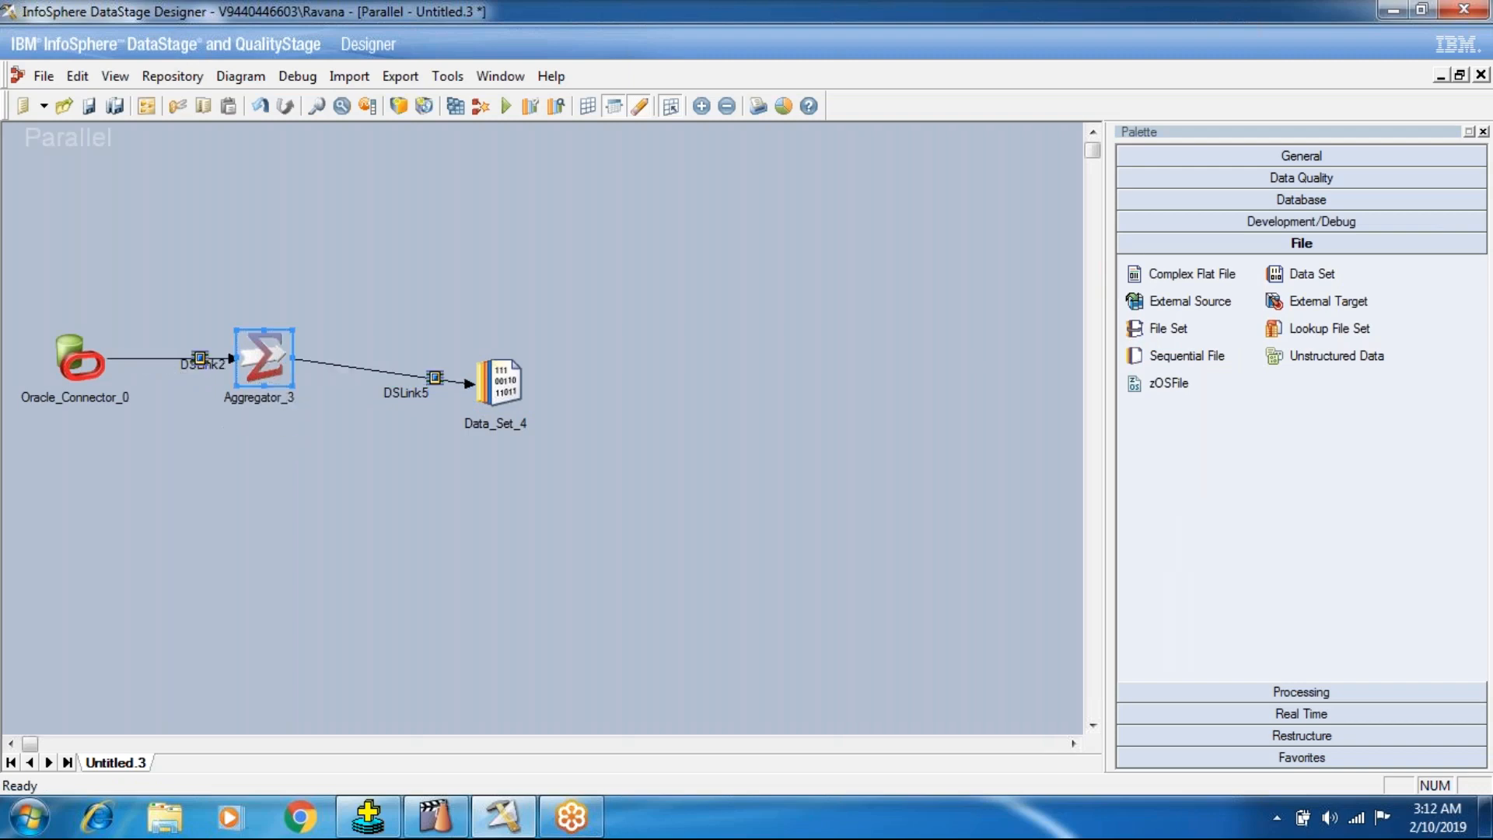
{"action": "left_click_drag", "start_coordinate": [487, 400], "coordinate": [487, 375]}
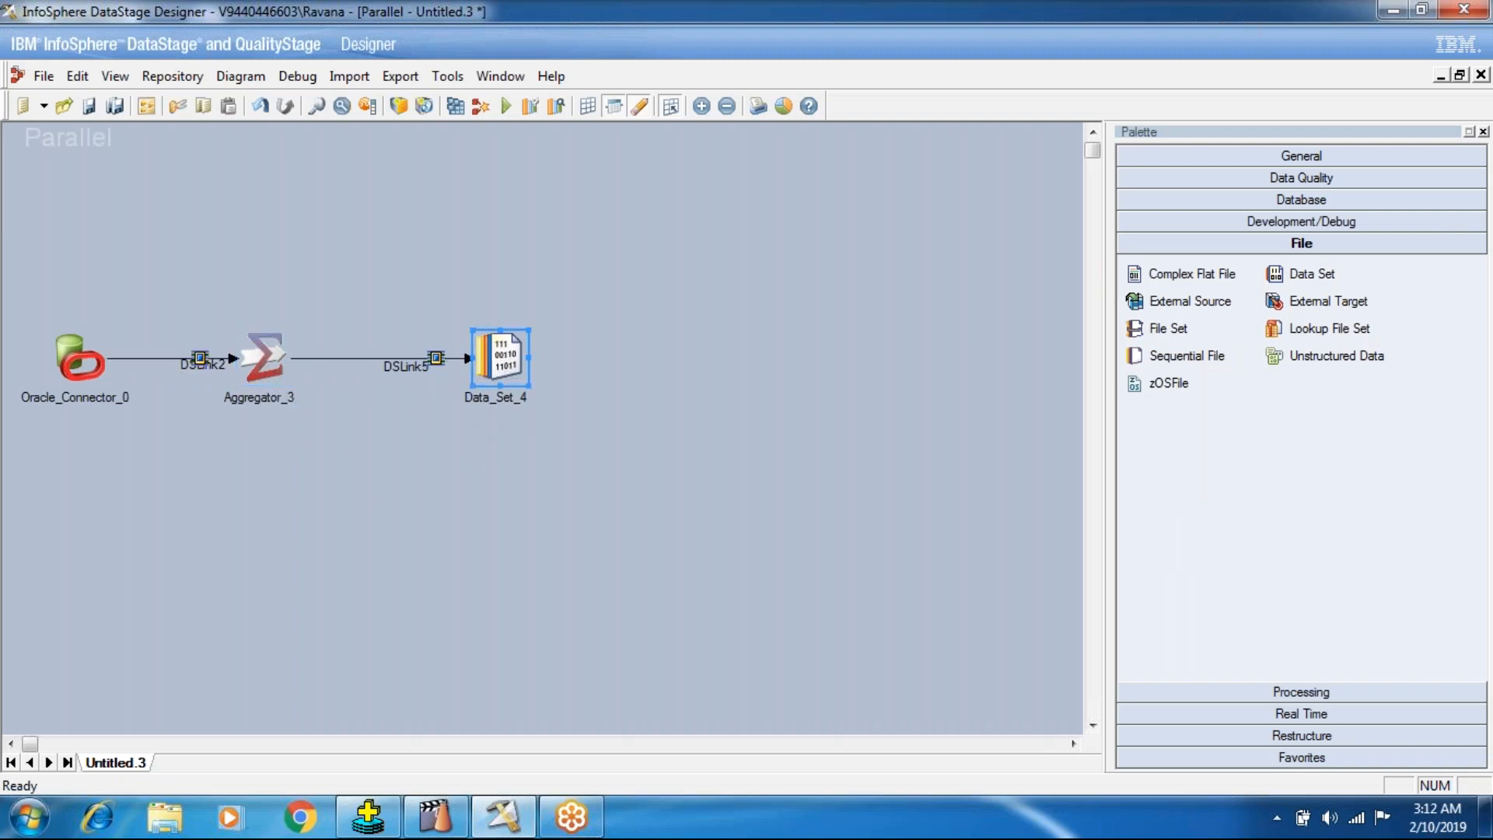
In the Oracle Connector's connection properties, set the server to oracle and enter the database username and password.
{"action": "double_click", "coordinate": [79, 376]}
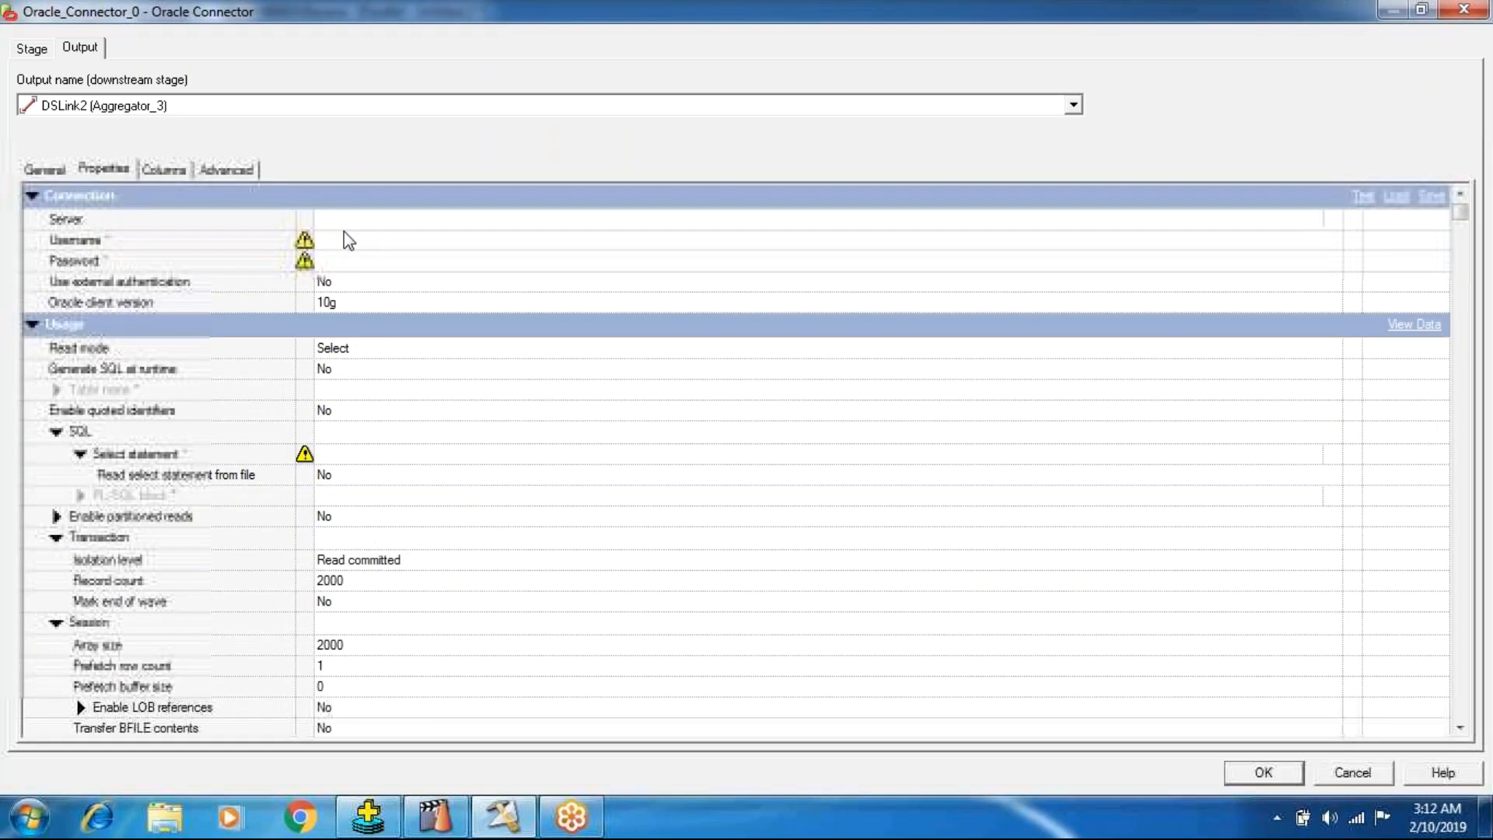
{"action": "type", "text": "oracle"}
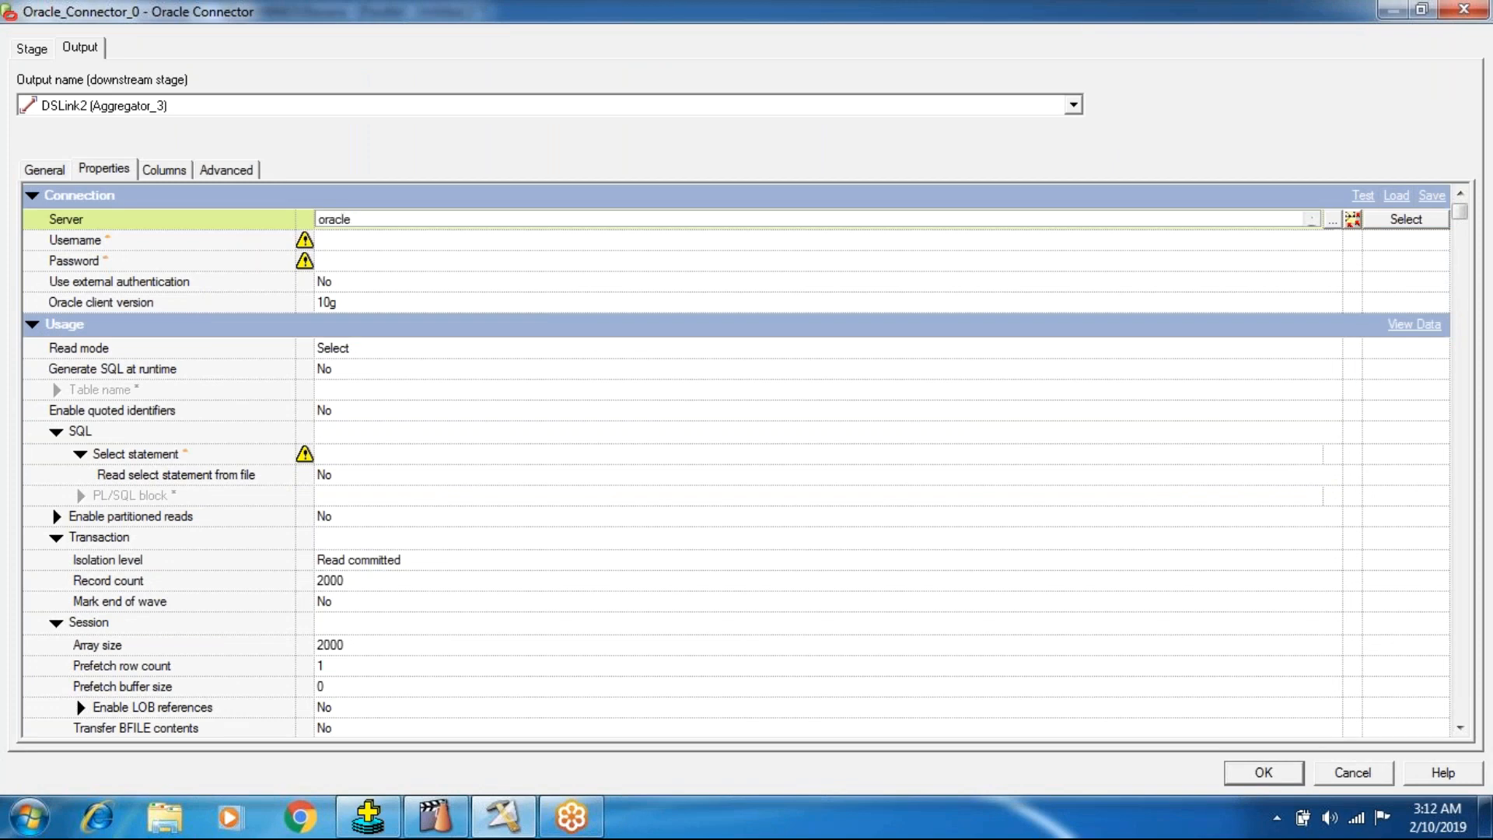
{"action": "key", "text": "Tab"}
{"action": "type", "text": "scott"}
{"action": "key", "text": "Tab"}
{"action": "type", "text": "tig"}
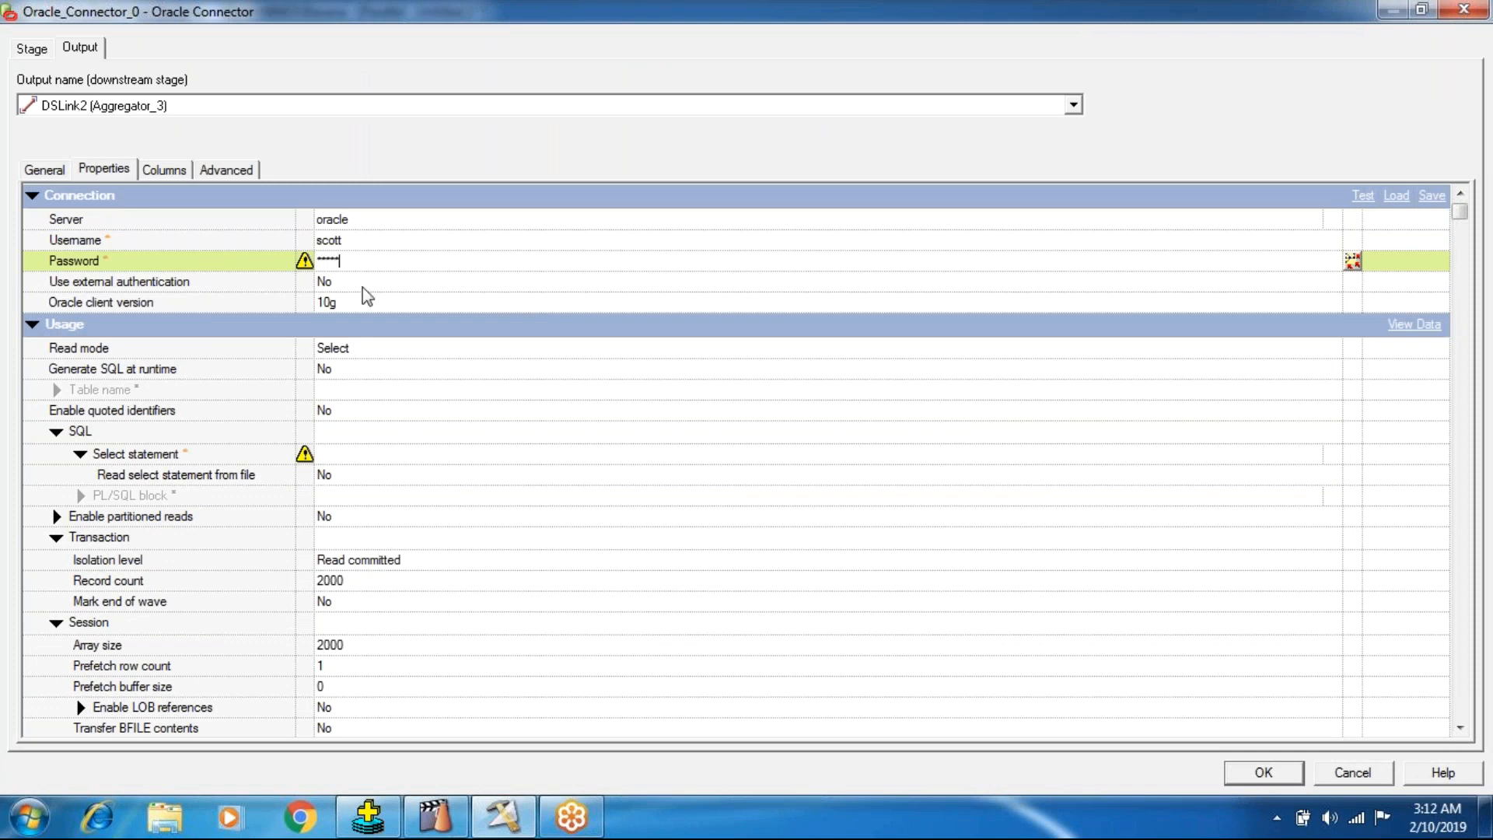
Set the connector's Generate SQL at runtime option to Yes and enter emp as the table name.
{"action": "left_click", "coordinate": [357, 373]}
{"action": "left_click", "coordinate": [334, 404]}
{"action": "left_click", "coordinate": [342, 376]}
{"action": "left_click", "coordinate": [337, 391]}
{"action": "left_click", "coordinate": [337, 398]}
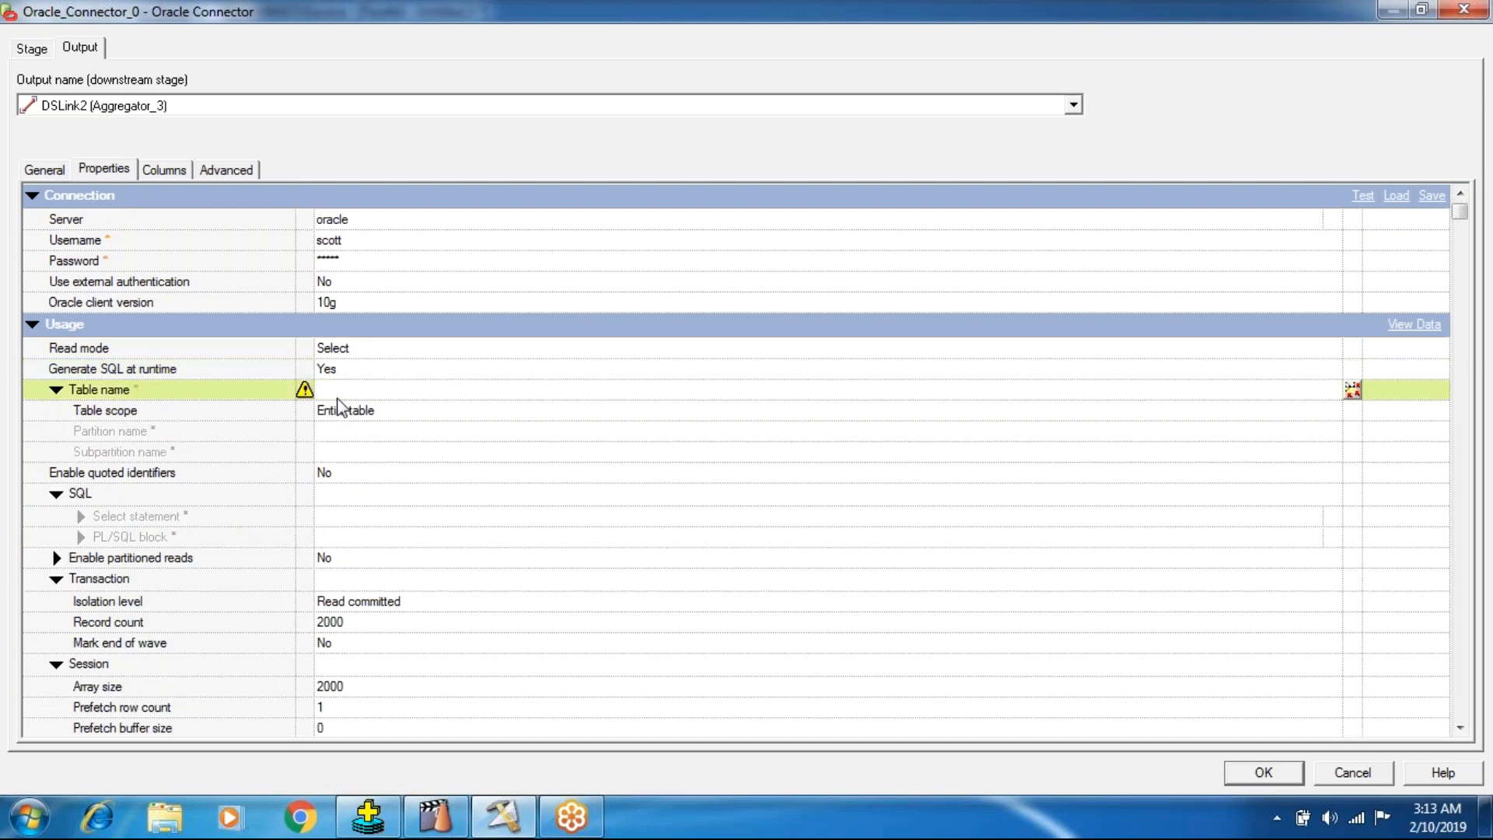
{"action": "type", "text": "empl"}
Load all columns from the Oracle emp table definition into the connector's output and accept the stage settings.
{"action": "left_click", "coordinate": [177, 167]}
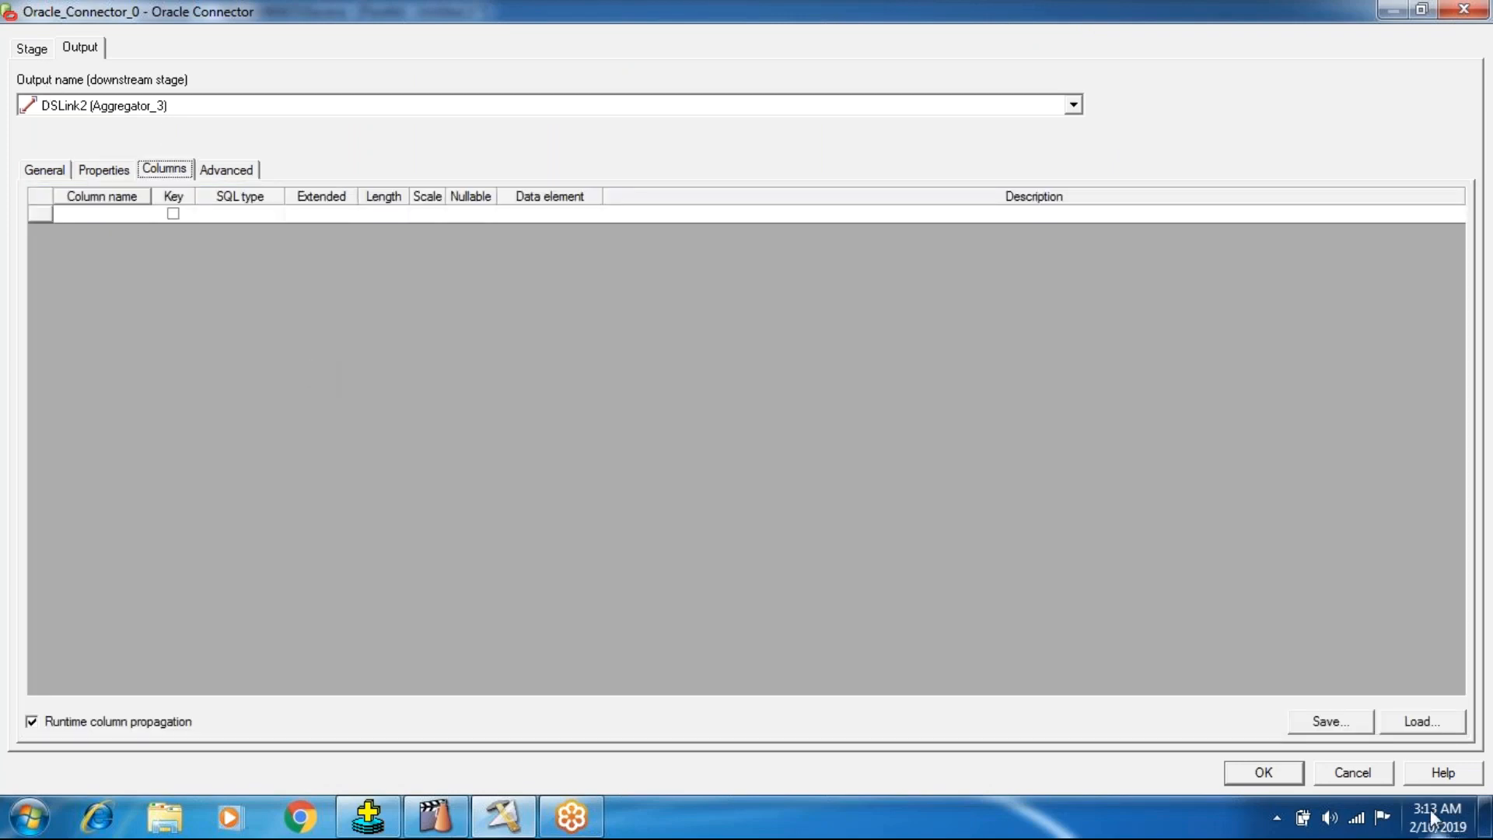
{"action": "left_click", "coordinate": [1416, 722]}
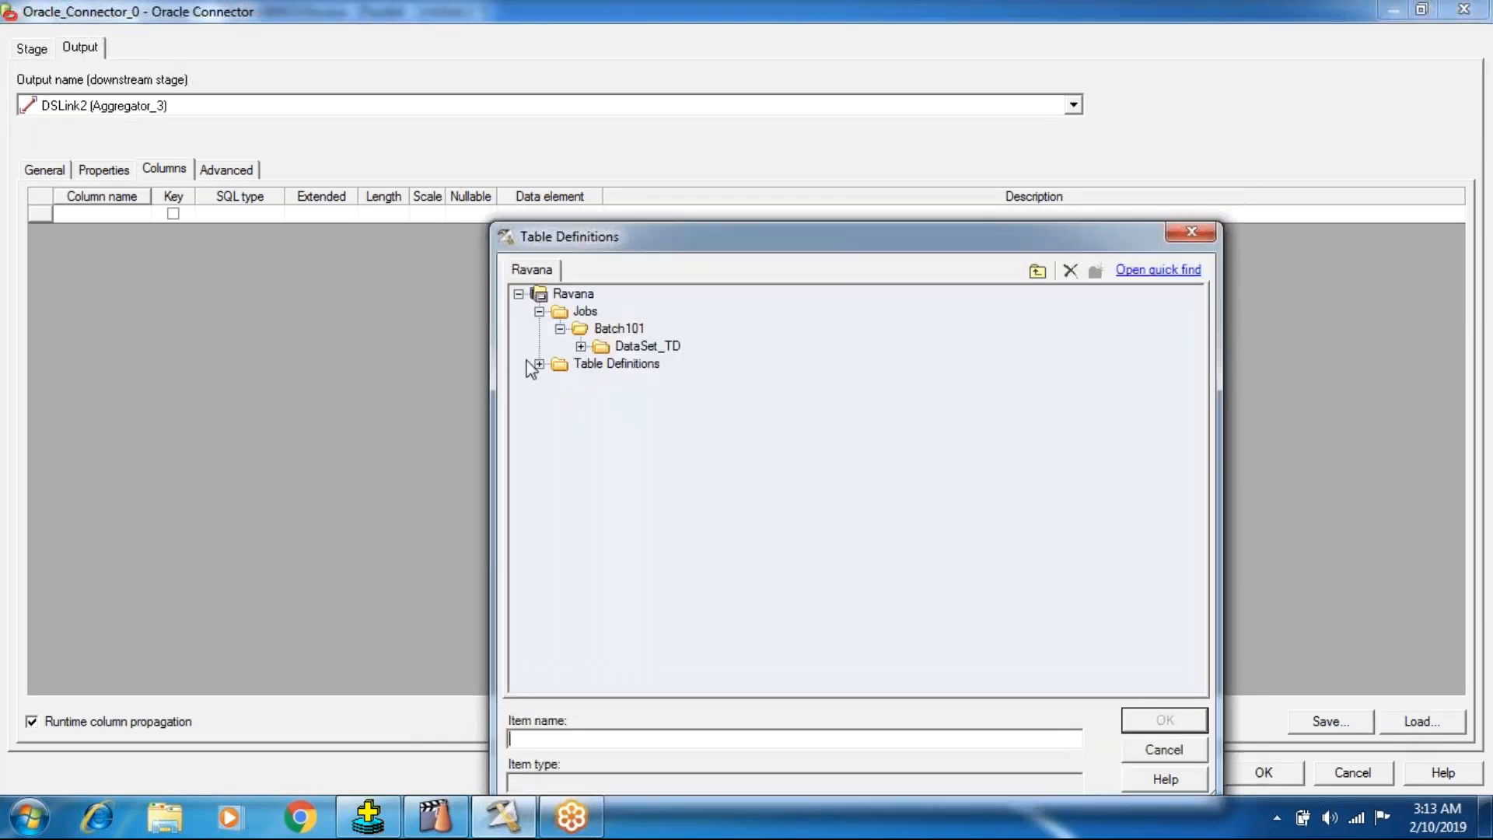
{"action": "left_click", "coordinate": [539, 364]}
{"action": "left_click", "coordinate": [560, 417]}
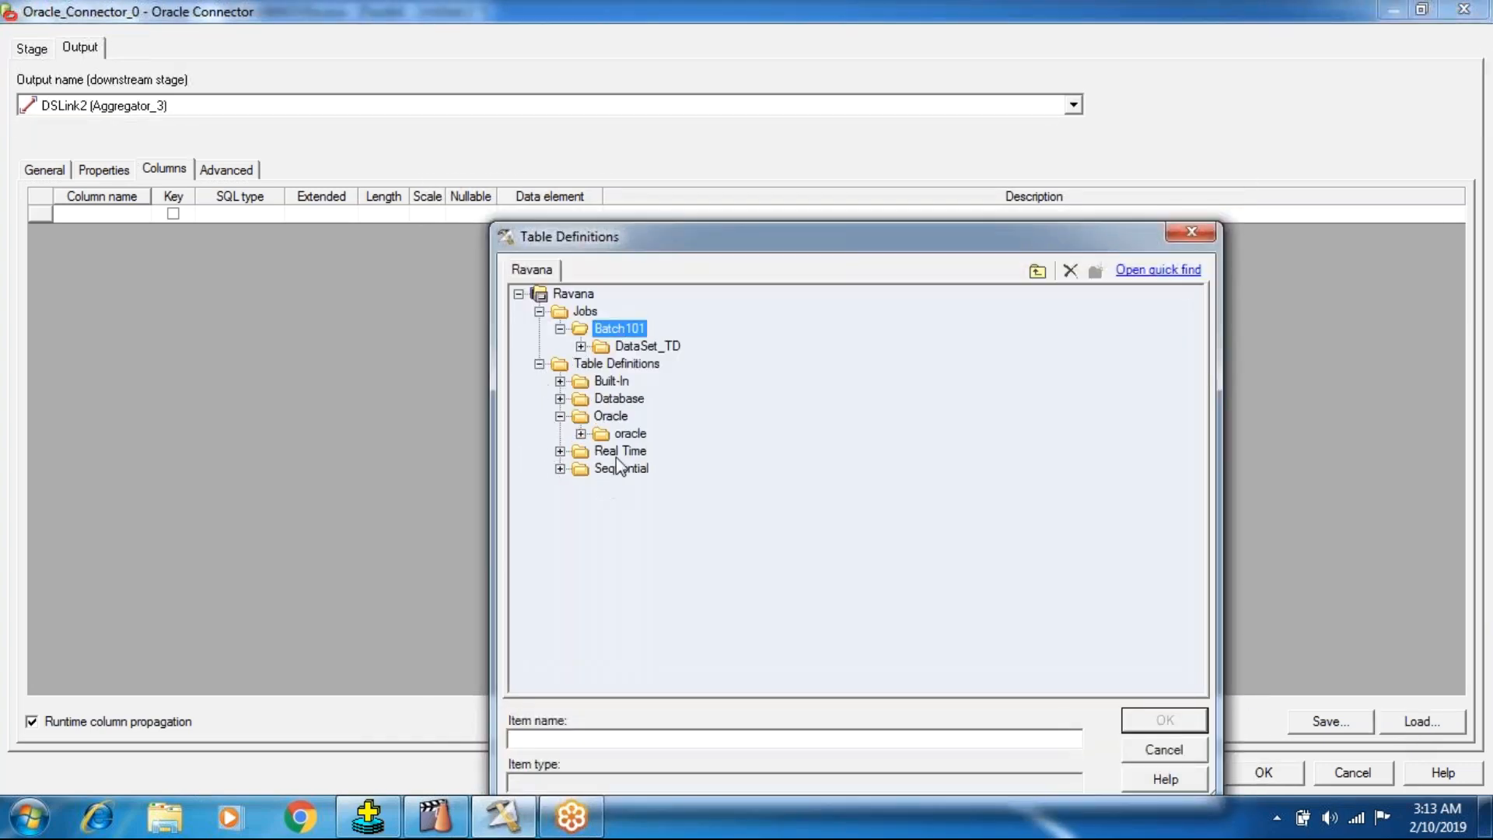
{"action": "left_click", "coordinate": [581, 434]}
{"action": "left_click", "coordinate": [646, 468]}
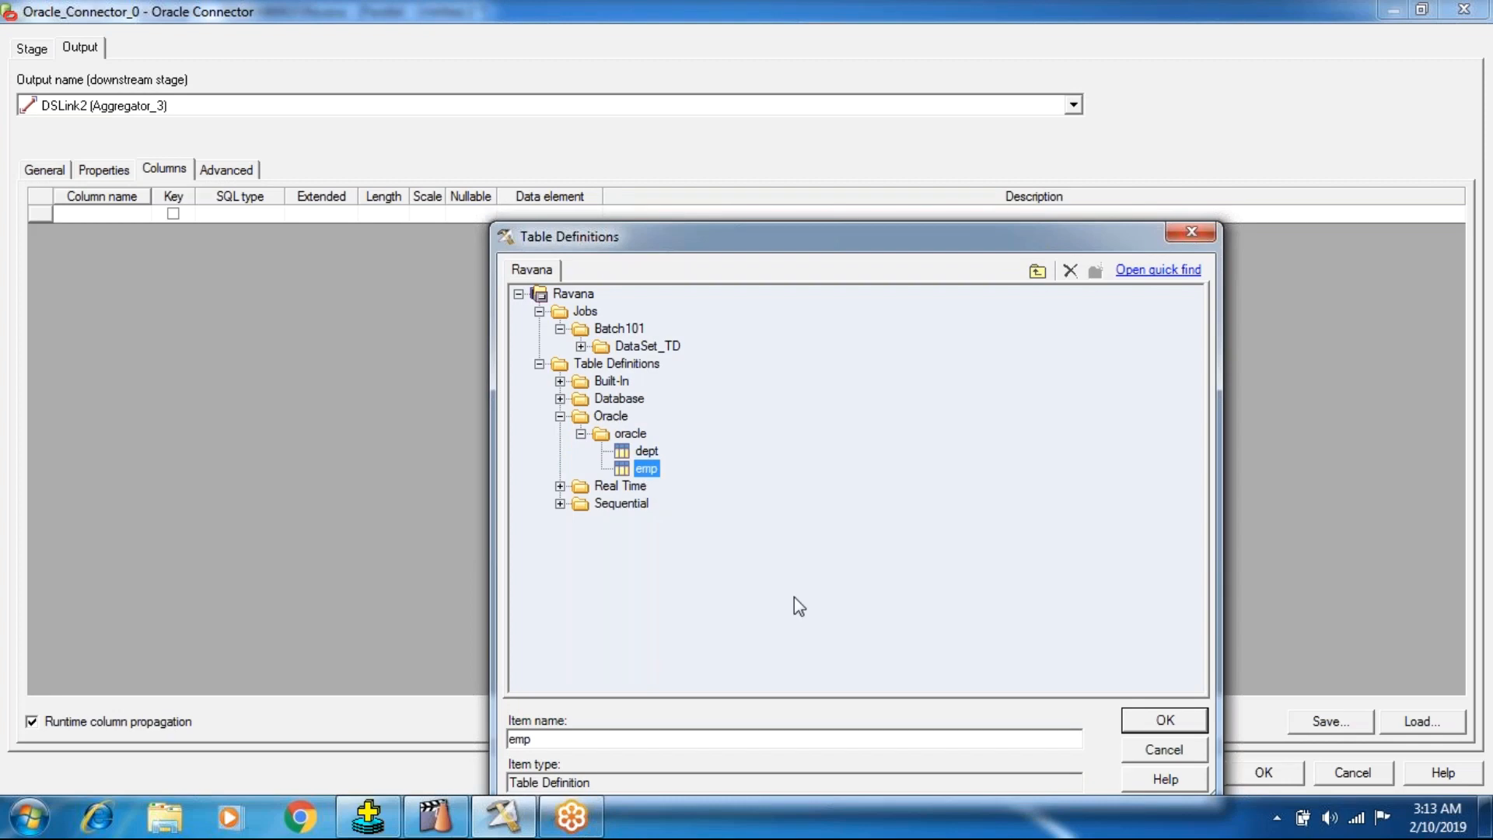
{"action": "left_click", "coordinate": [1164, 720]}
{"action": "left_click", "coordinate": [1060, 257]}
{"action": "left_click", "coordinate": [1249, 776]}
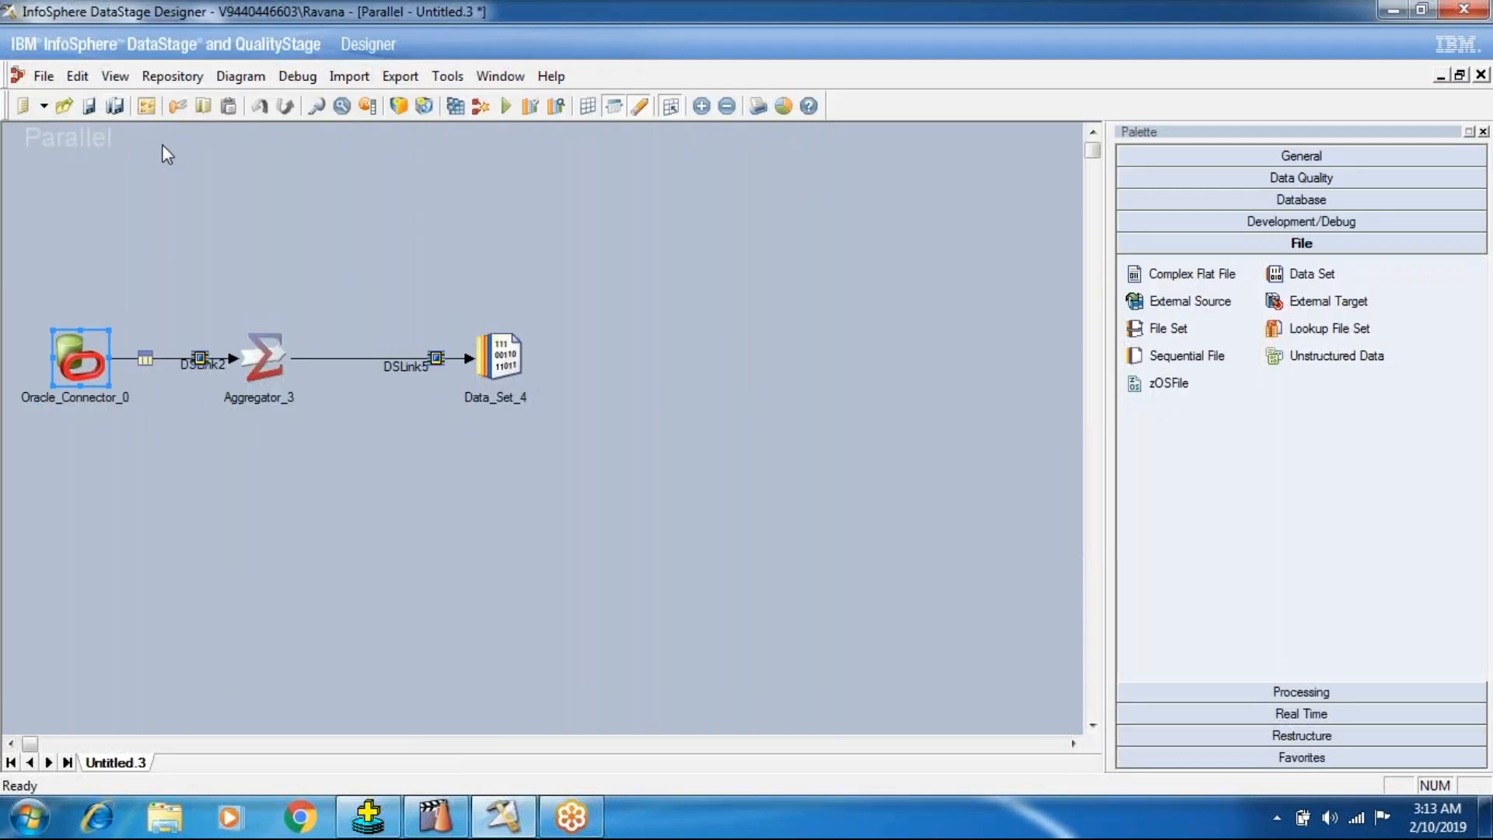
Disable Runtime Column Propagation in the job properties for new links and all existing links.
{"action": "left_click", "coordinate": [146, 106]}
{"action": "left_click", "coordinate": [82, 276]}
{"action": "left_click", "coordinate": [82, 276]}
{"action": "left_click", "coordinate": [1218, 785]}
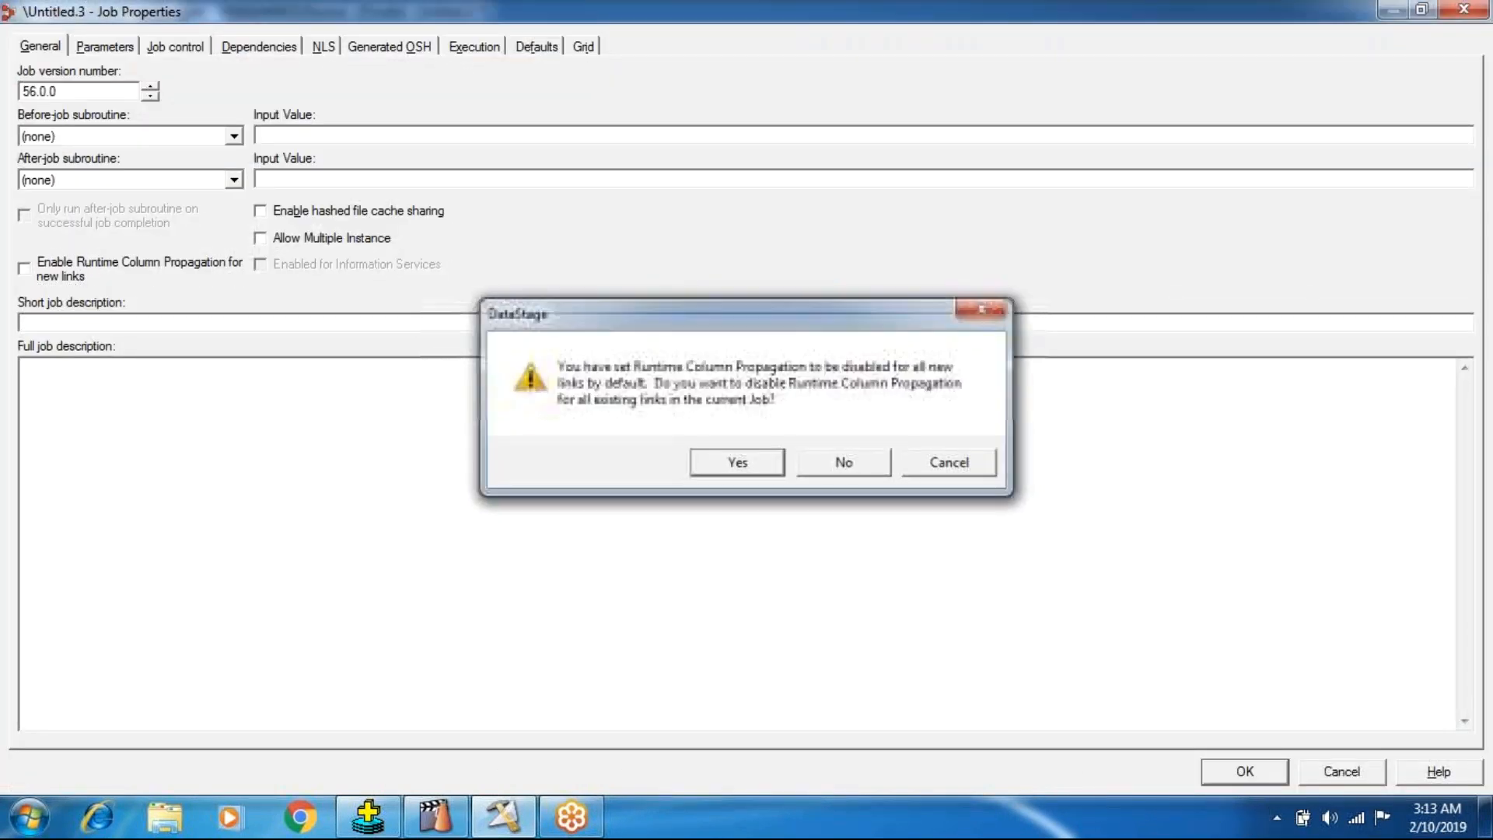
{"action": "left_click", "coordinate": [722, 466]}
Open the Aggregator stage's properties and select the Group and Column for Calculation properties in turn.
{"action": "double_click", "coordinate": [260, 348]}
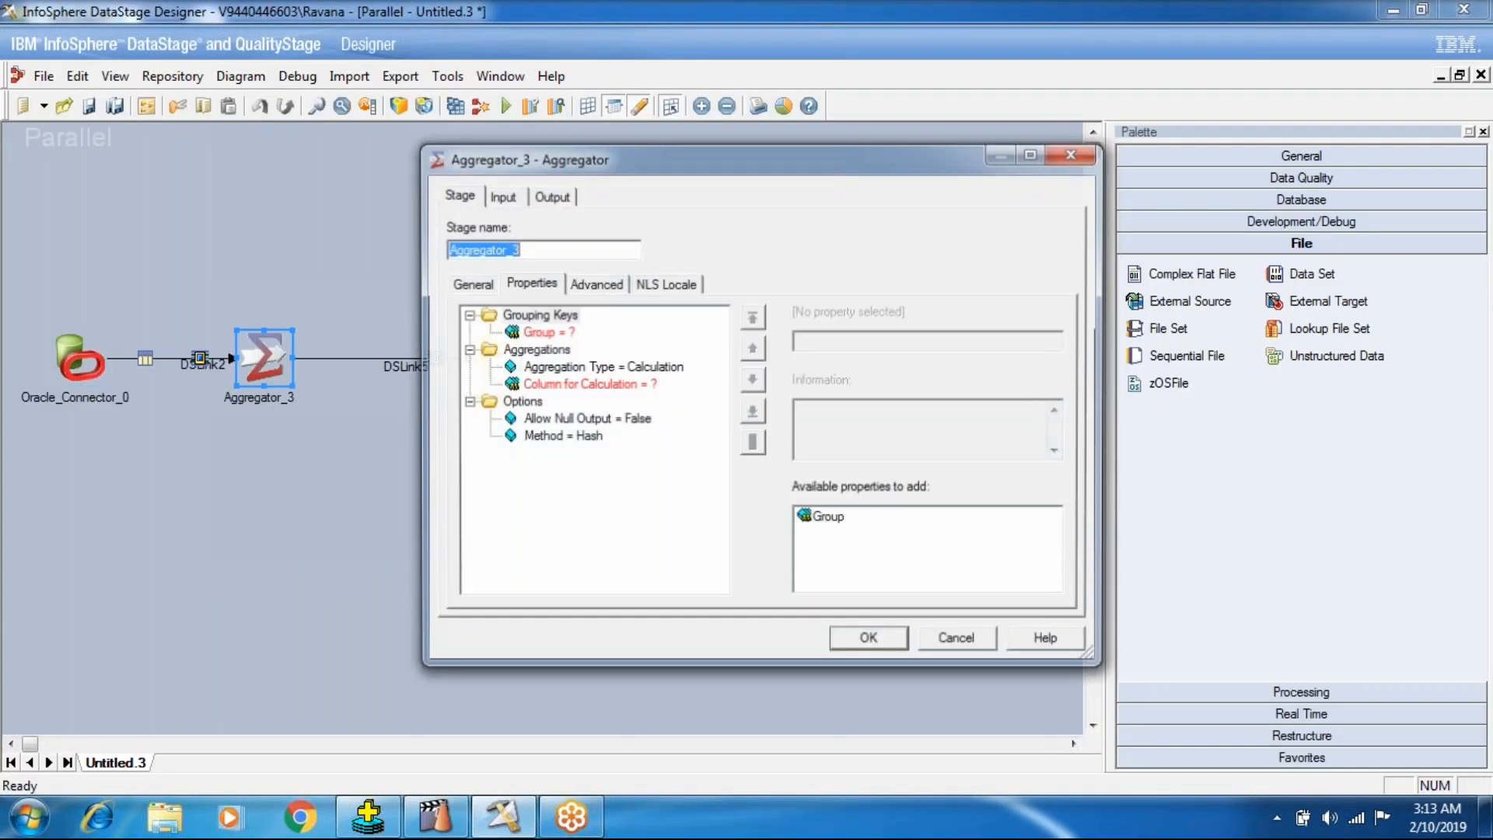
{"action": "left_click", "coordinate": [557, 333]}
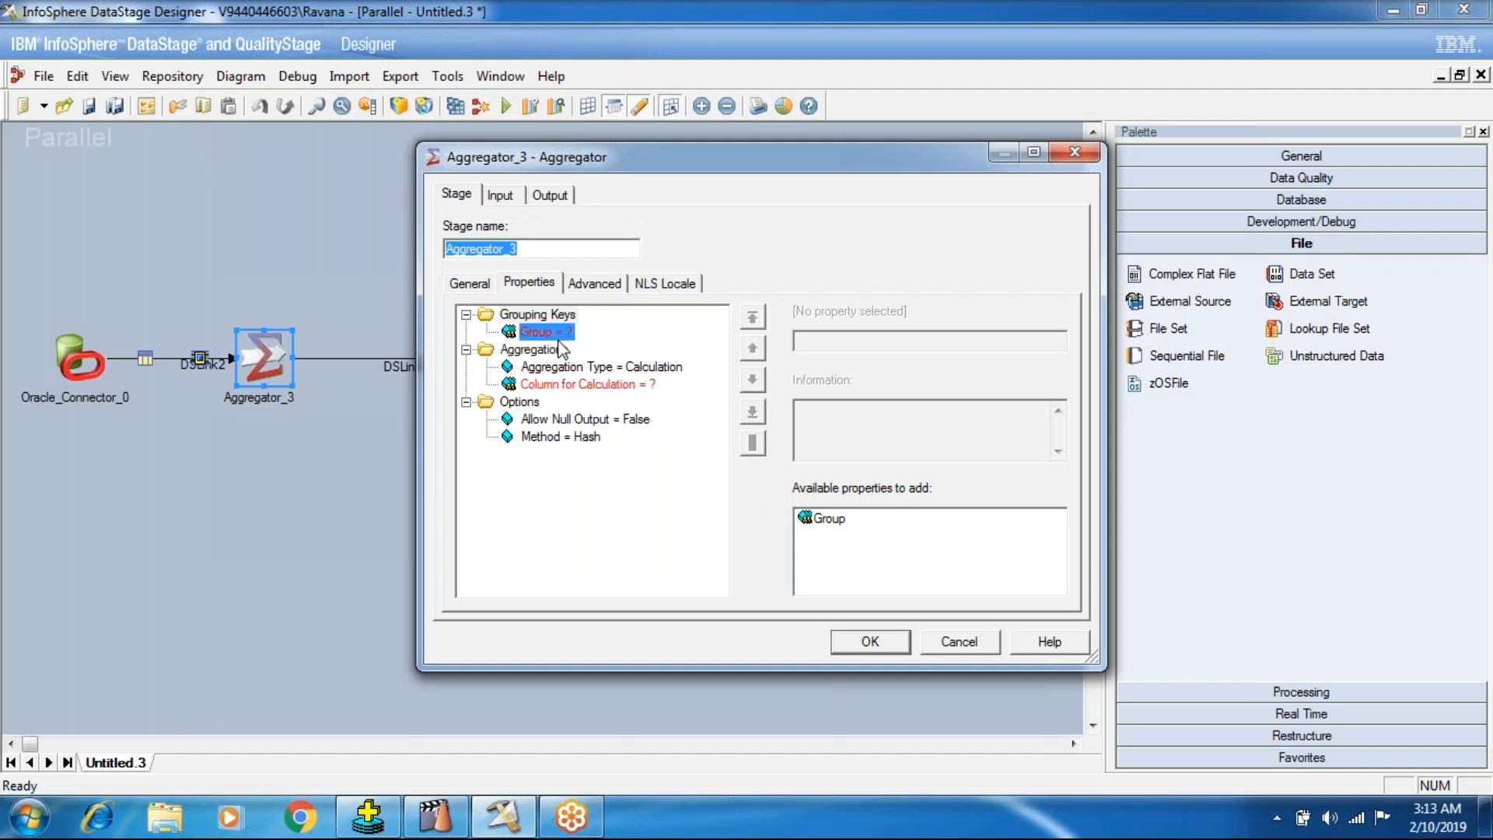
{"action": "left_click", "coordinate": [560, 384]}
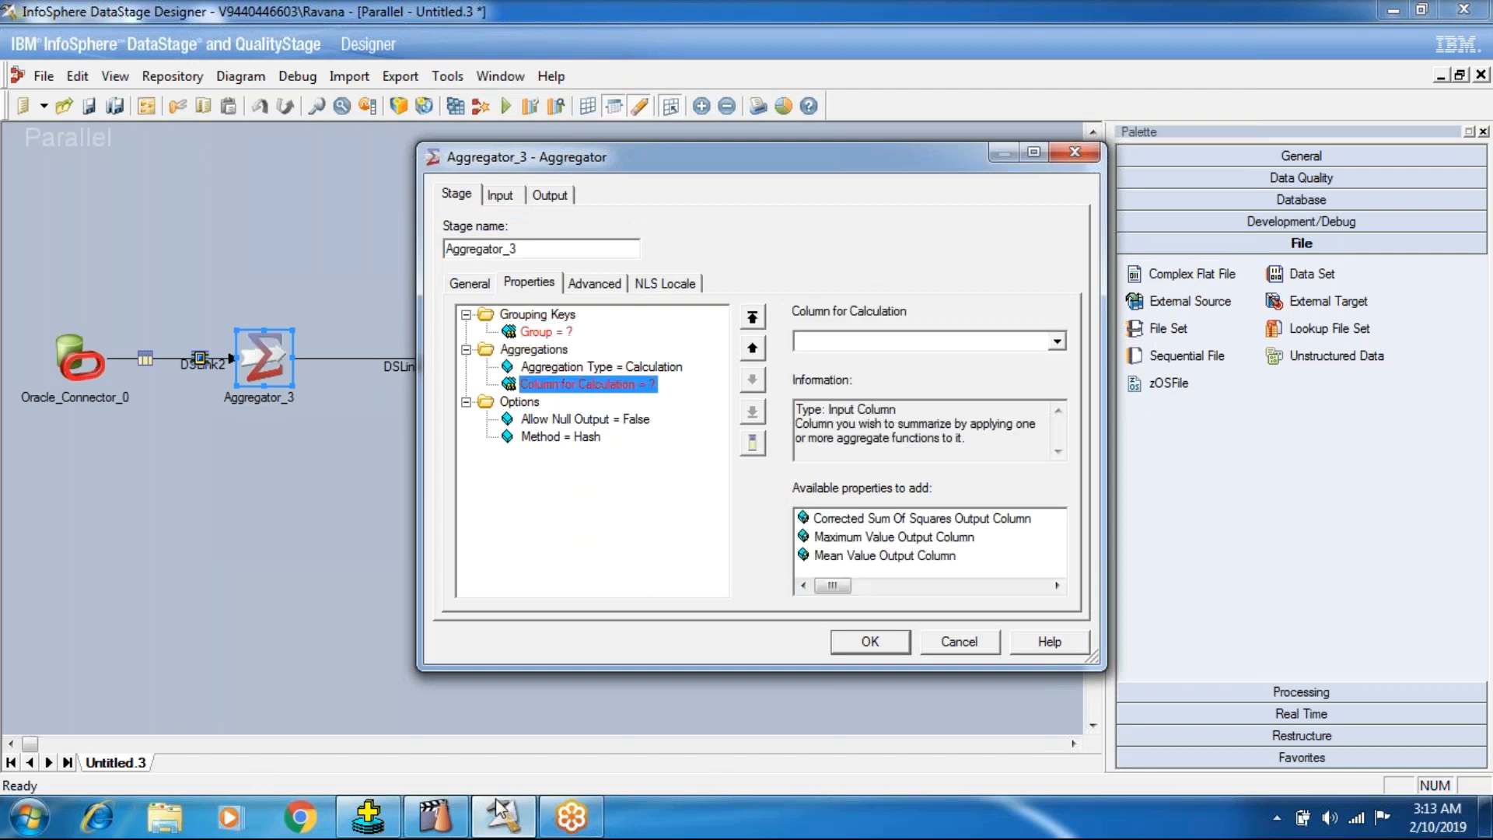
Switch to SQL*Plus and examine the SUM(SAL) and DEPTNO columns in the grouped query output.
{"action": "left_click", "coordinate": [368, 817]}
{"action": "left_click_drag", "start_coordinate": [97, 492], "coordinate": [31, 506]}
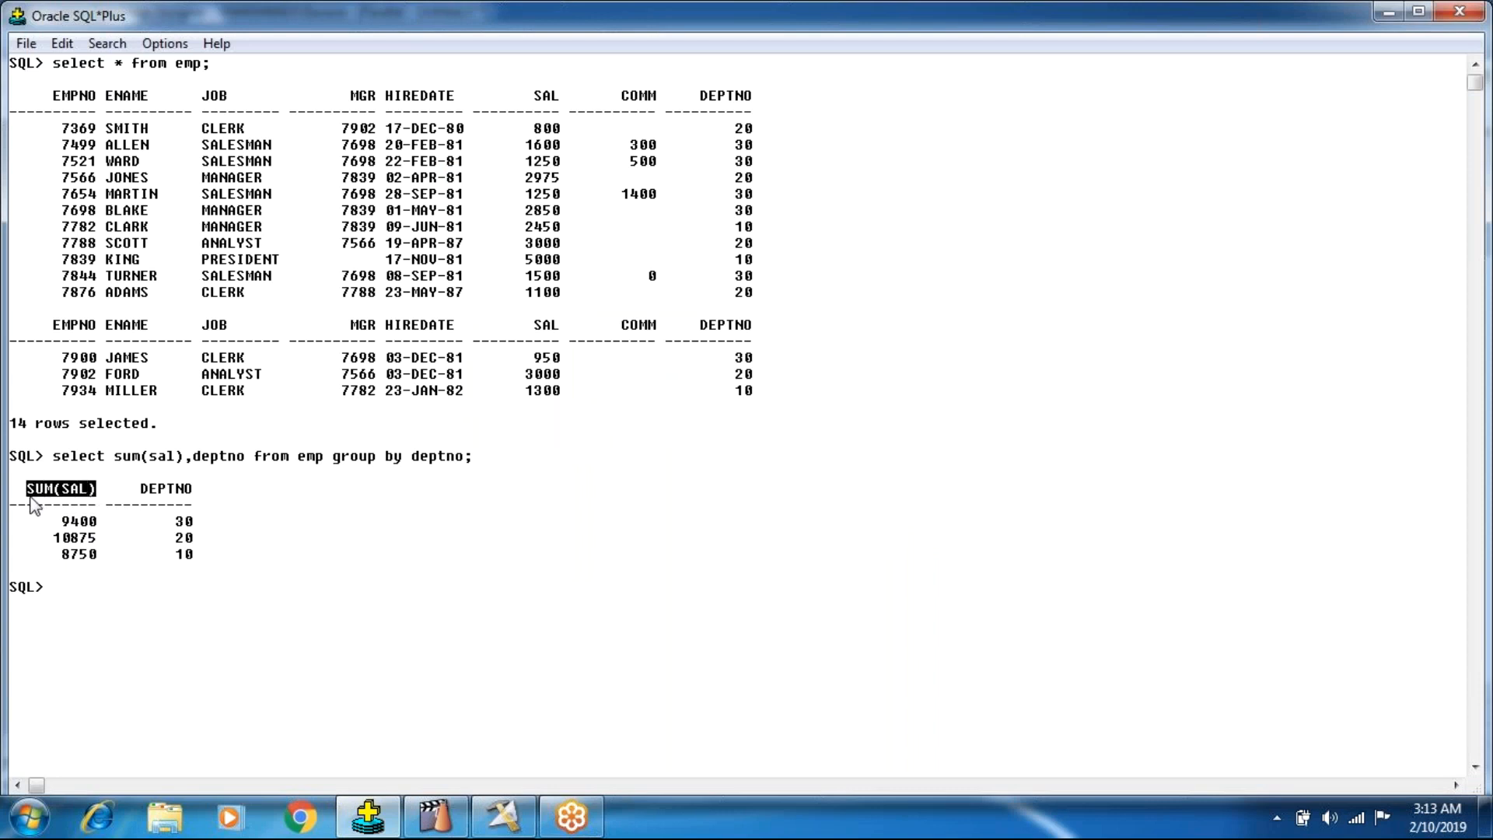
{"action": "left_click", "coordinate": [70, 509]}
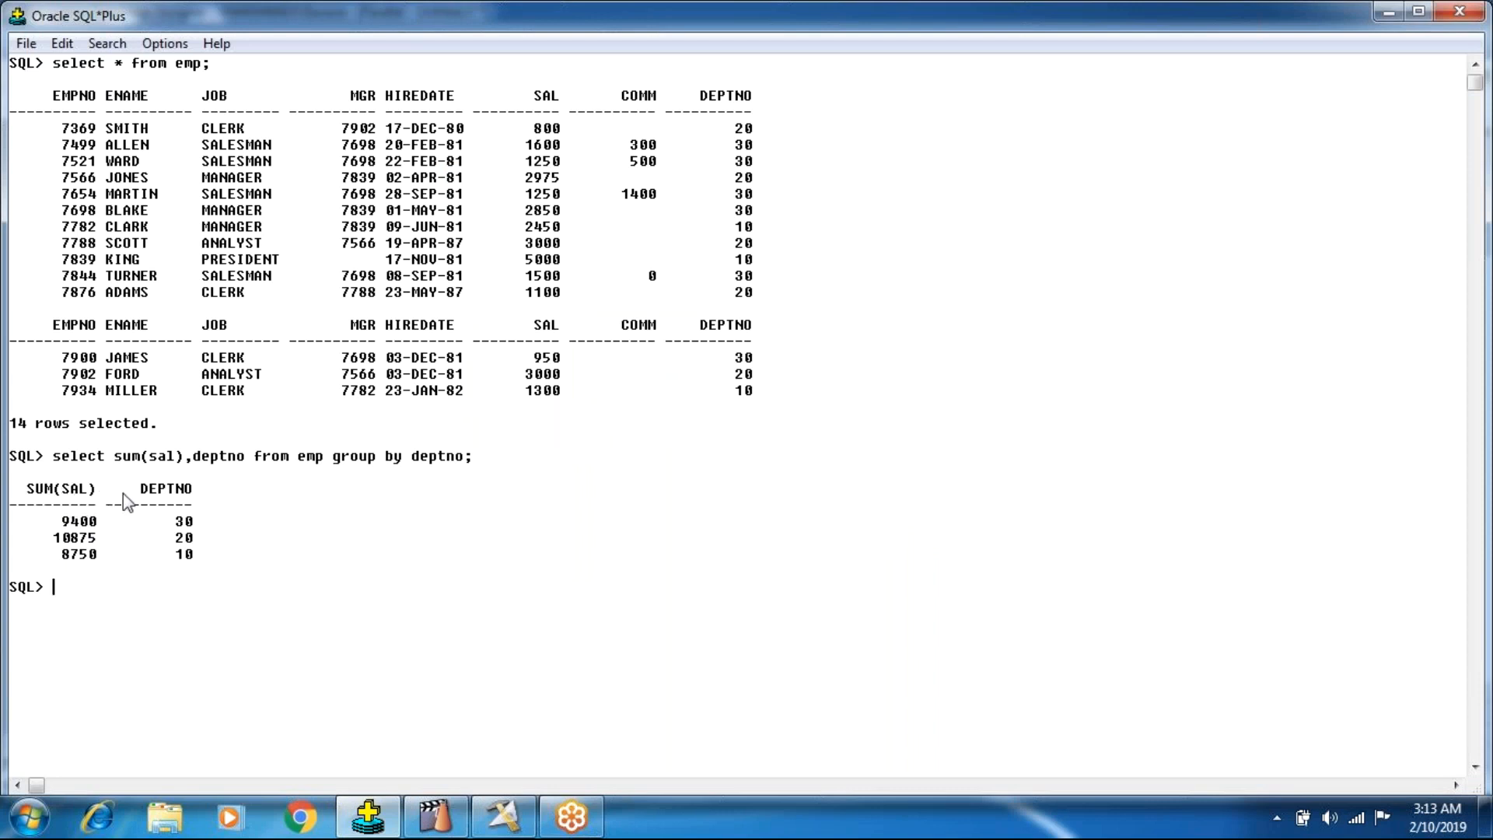
Check the DEPTNO header and grouped query, switch back to DataStage Designer, and set the Aggregator's Group to DEPTNO.
{"action": "left_click_drag", "start_coordinate": [140, 488], "coordinate": [198, 505]}
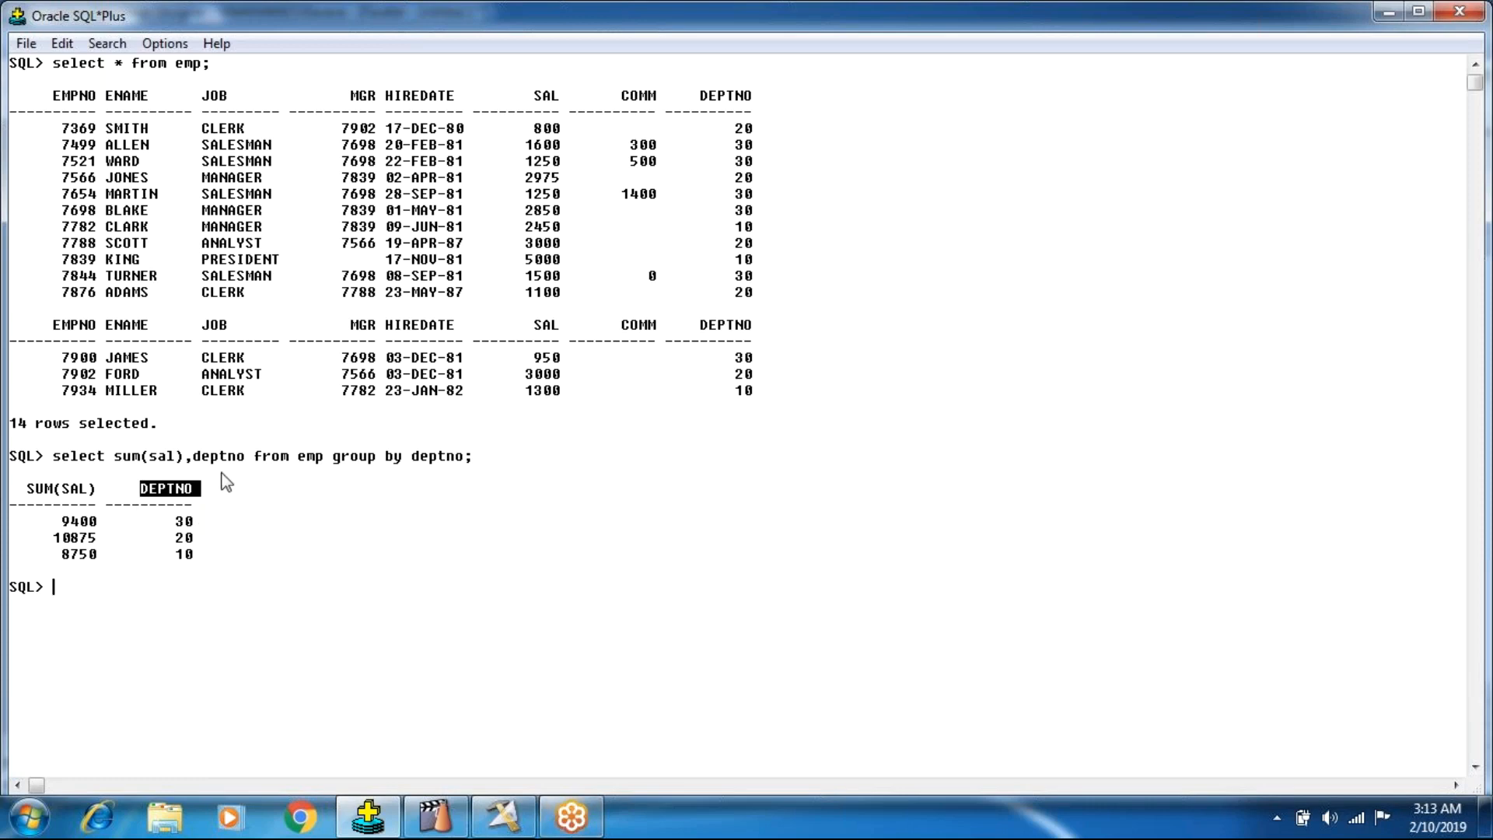
{"action": "left_click_drag", "start_coordinate": [464, 458], "coordinate": [70, 458]}
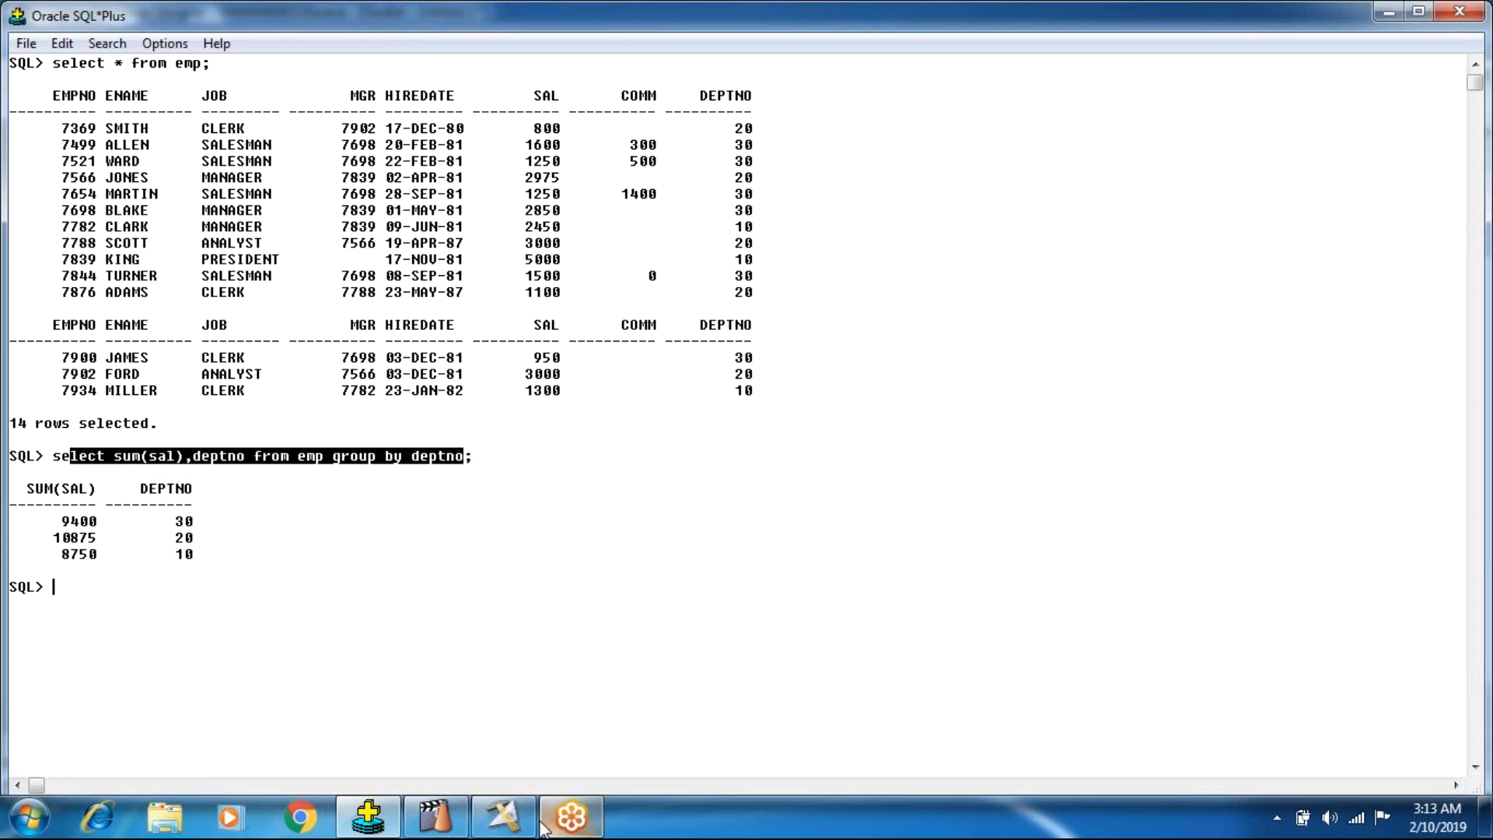
{"action": "left_click", "coordinate": [503, 817]}
{"action": "left_click", "coordinate": [536, 332]}
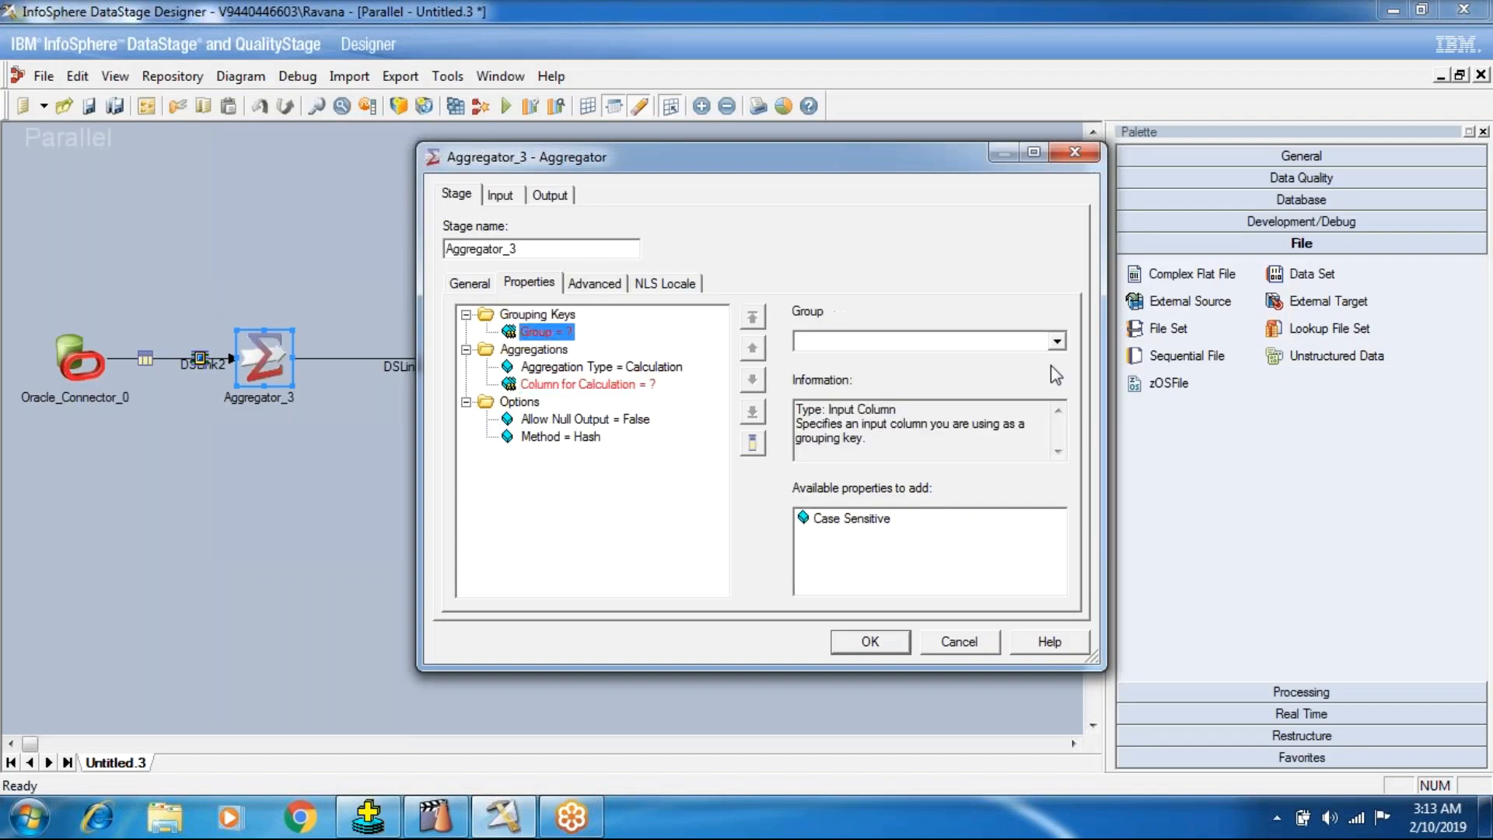
{"action": "left_click", "coordinate": [1056, 340]}
{"action": "left_click", "coordinate": [920, 376]}
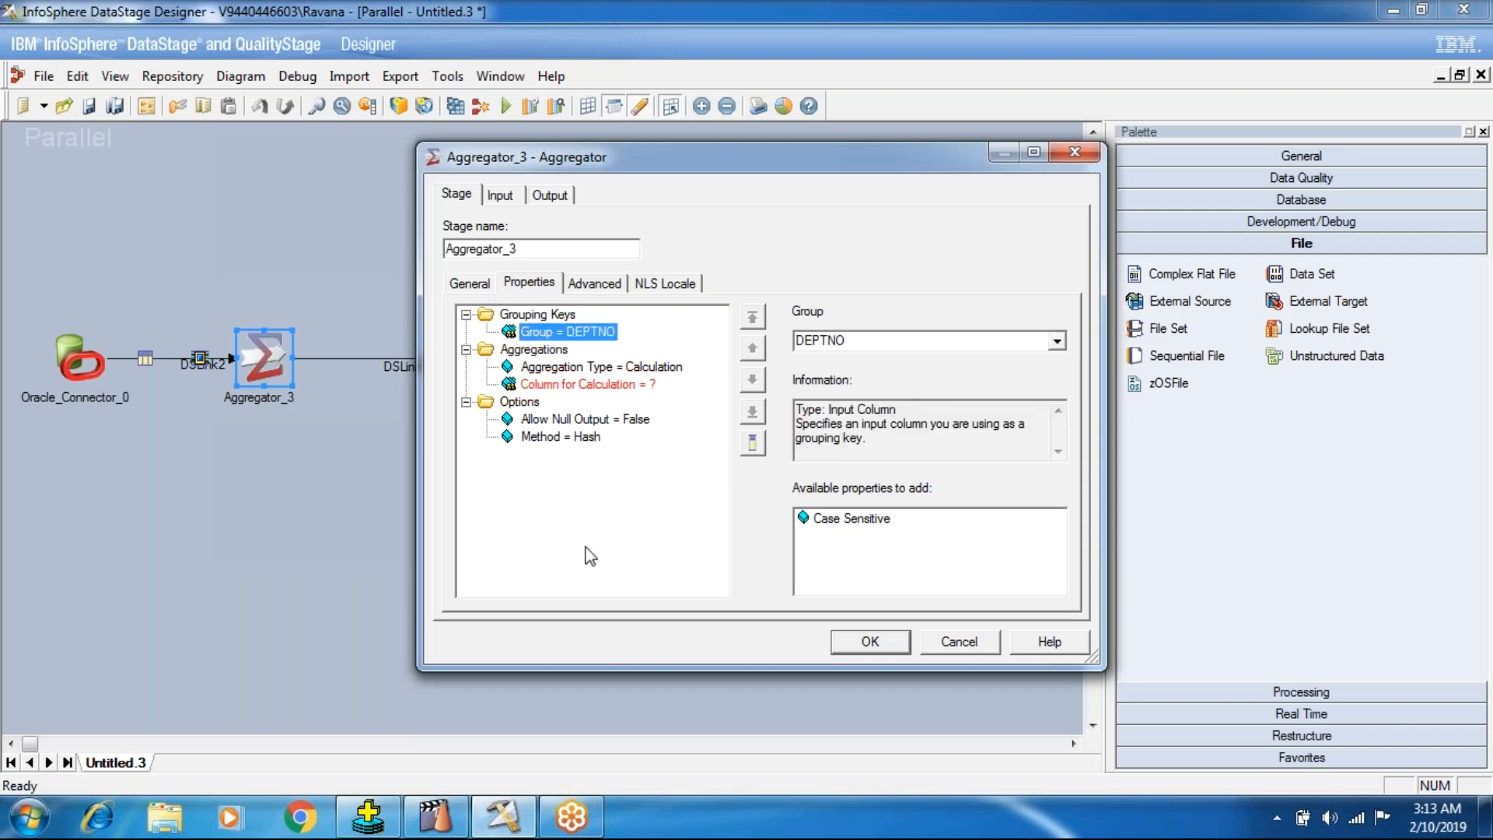
Set the Aggregator's Column for Calculation to SAL.
{"action": "left_click", "coordinate": [590, 384]}
{"action": "left_click", "coordinate": [1056, 340]}
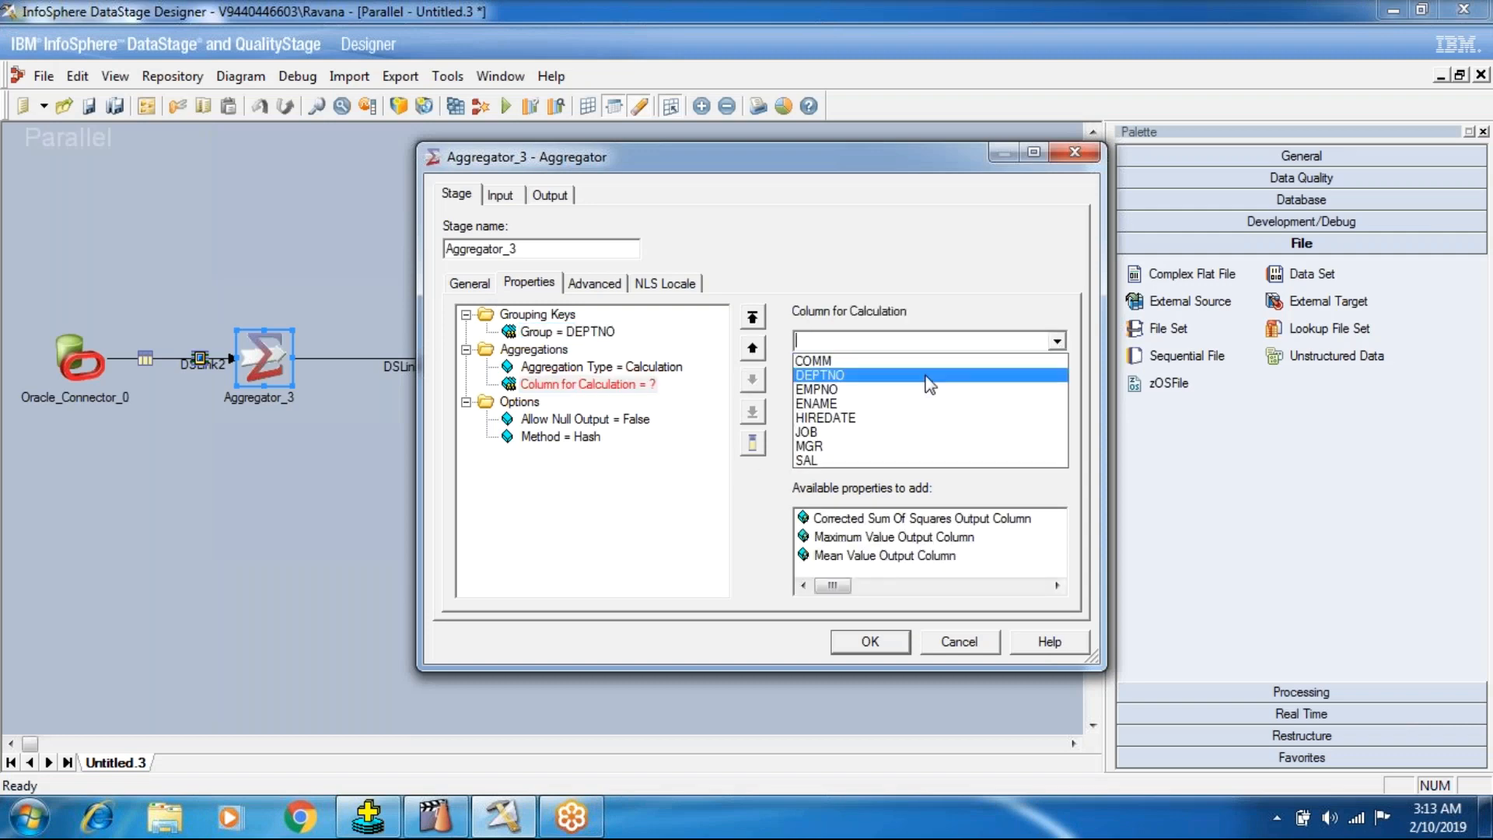
{"action": "left_click", "coordinate": [871, 465]}
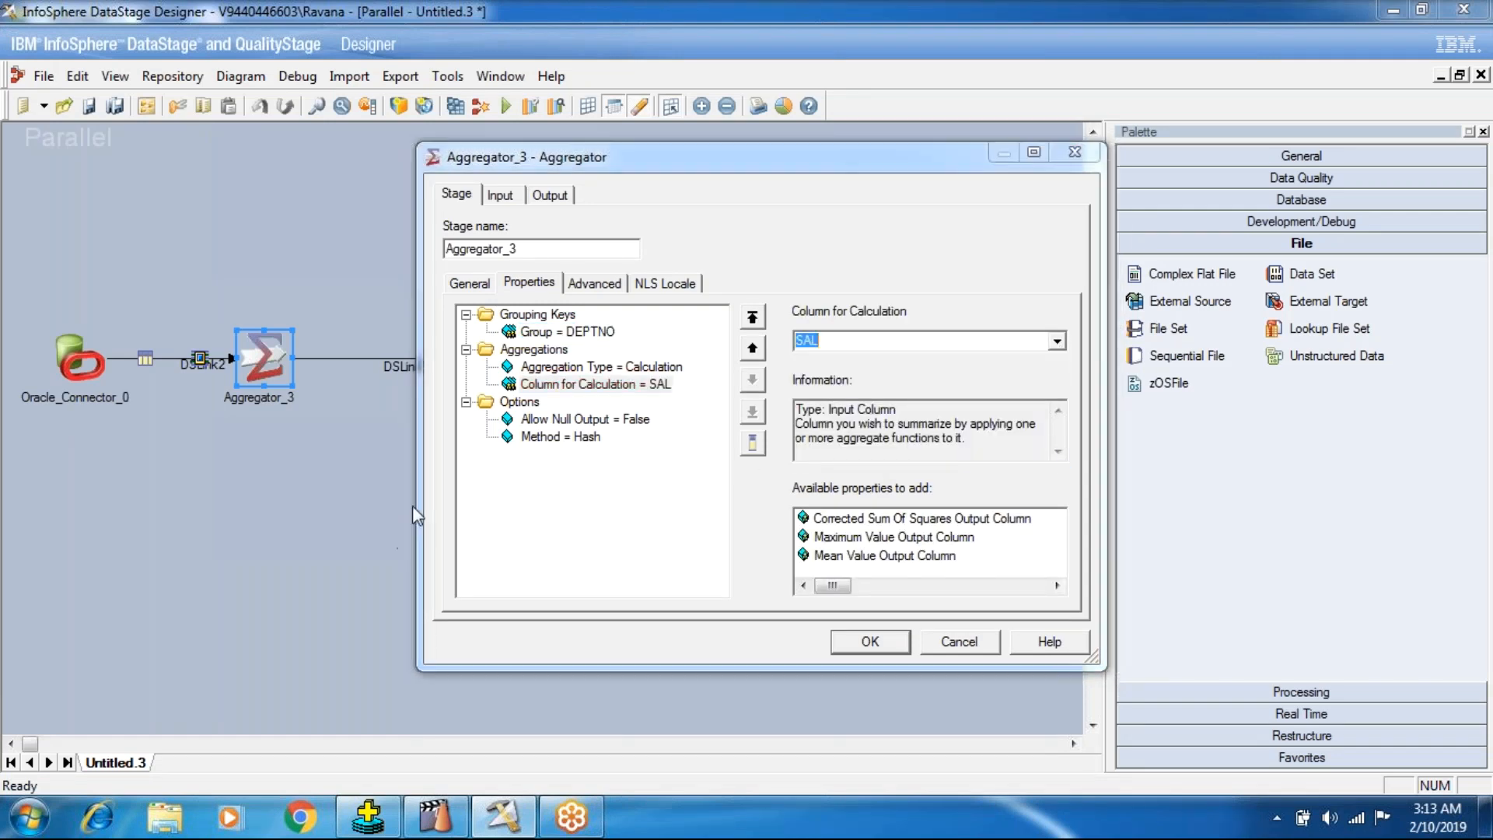
Select the Aggregations category, check the SUM(SAL) header in SQL*Plus, and return to DataStage Designer.
{"action": "left_click", "coordinate": [538, 351]}
{"action": "left_click", "coordinate": [387, 820]}
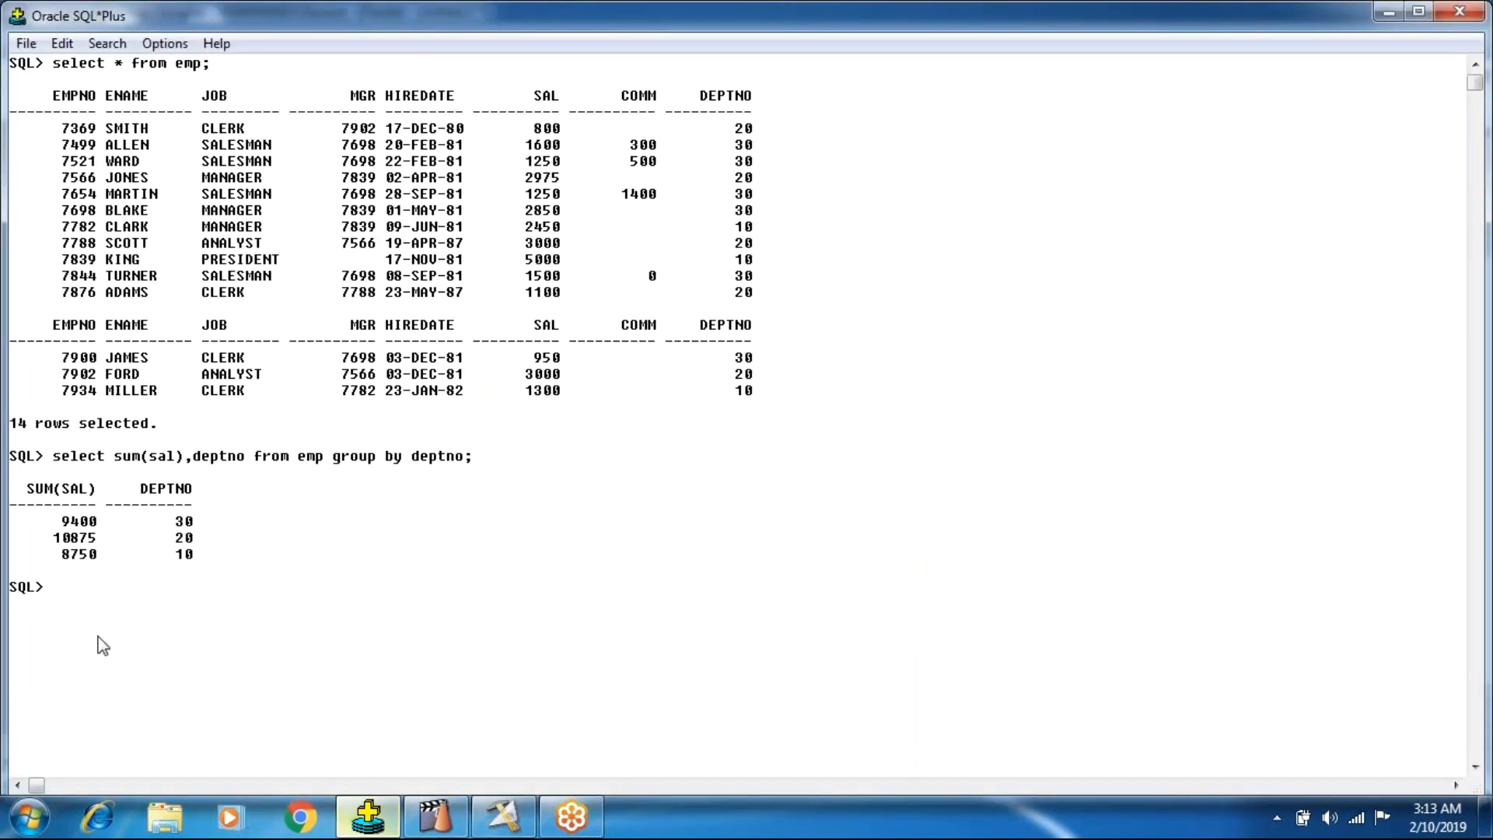
{"action": "left_click_drag", "start_coordinate": [54, 490], "coordinate": [77, 490]}
{"action": "left_click", "coordinate": [504, 817]}
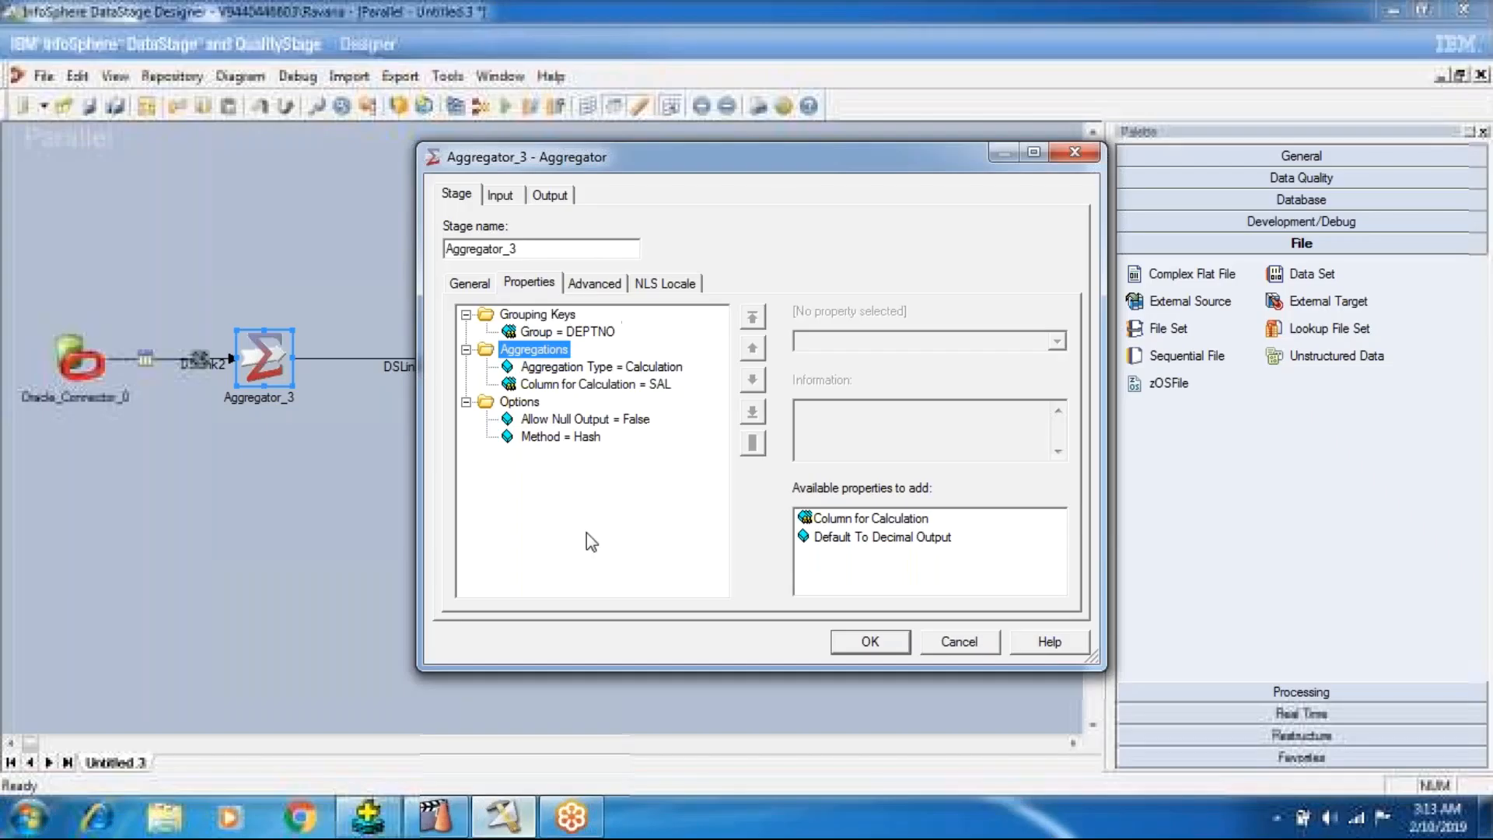
Add a Sum Output Column property under the SAL calculation and name the column SumSalary.
{"action": "left_click", "coordinate": [545, 384]}
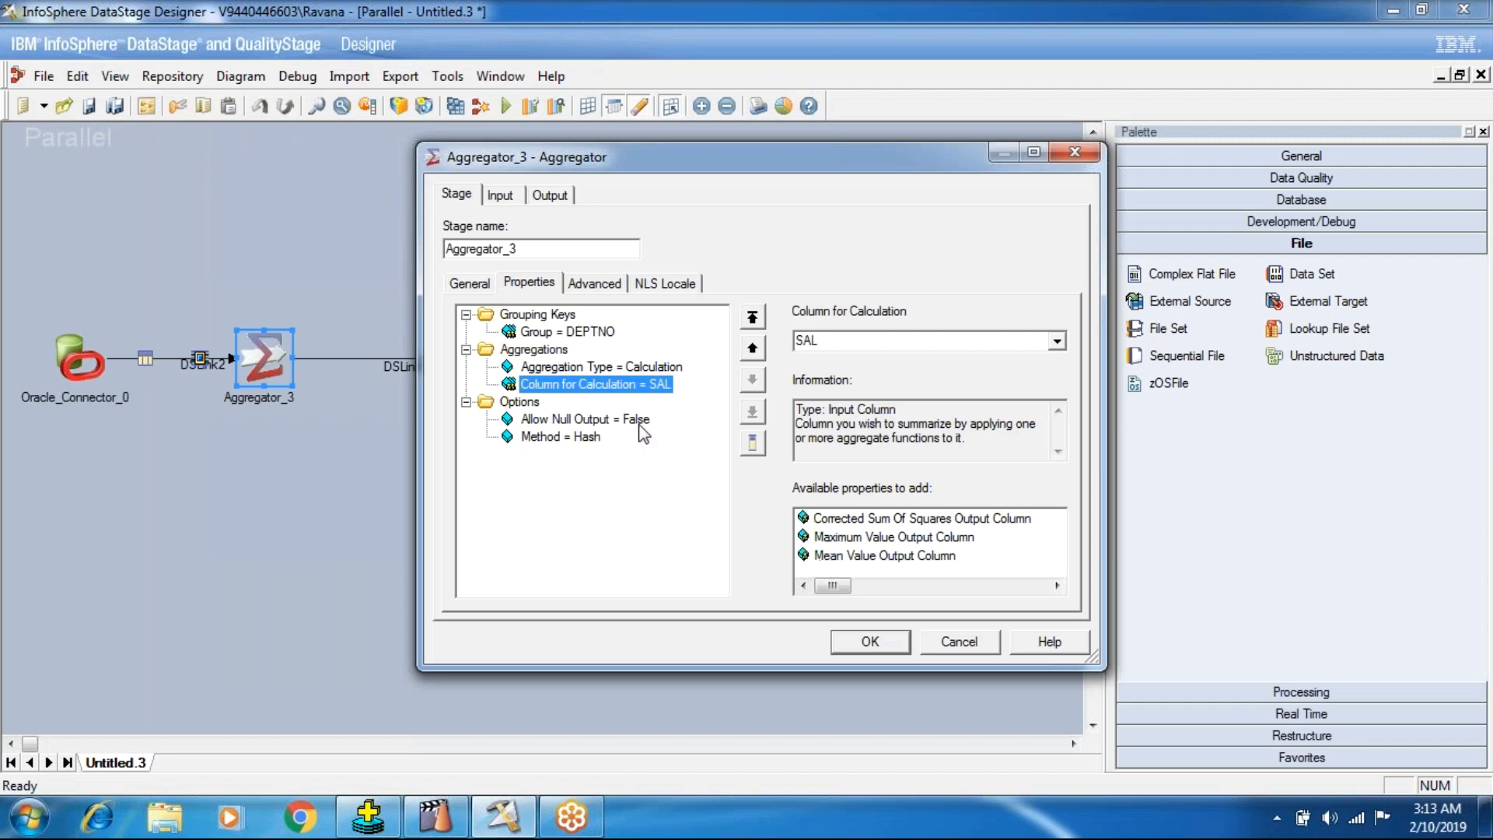
{"action": "left_click", "coordinate": [1034, 153]}
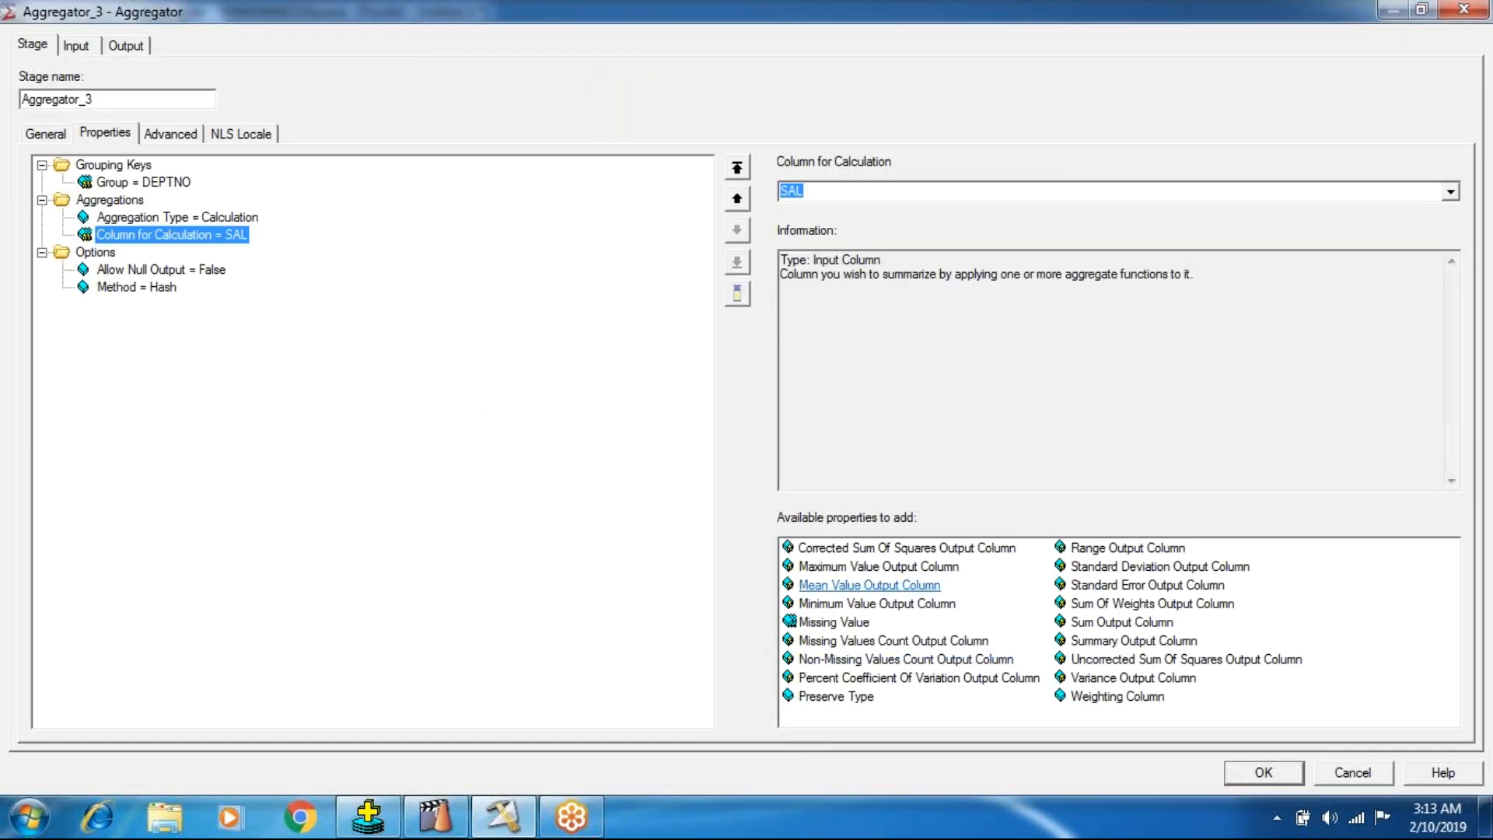
{"action": "double_click", "coordinate": [1120, 622]}
{"action": "left_click", "coordinate": [817, 189]}
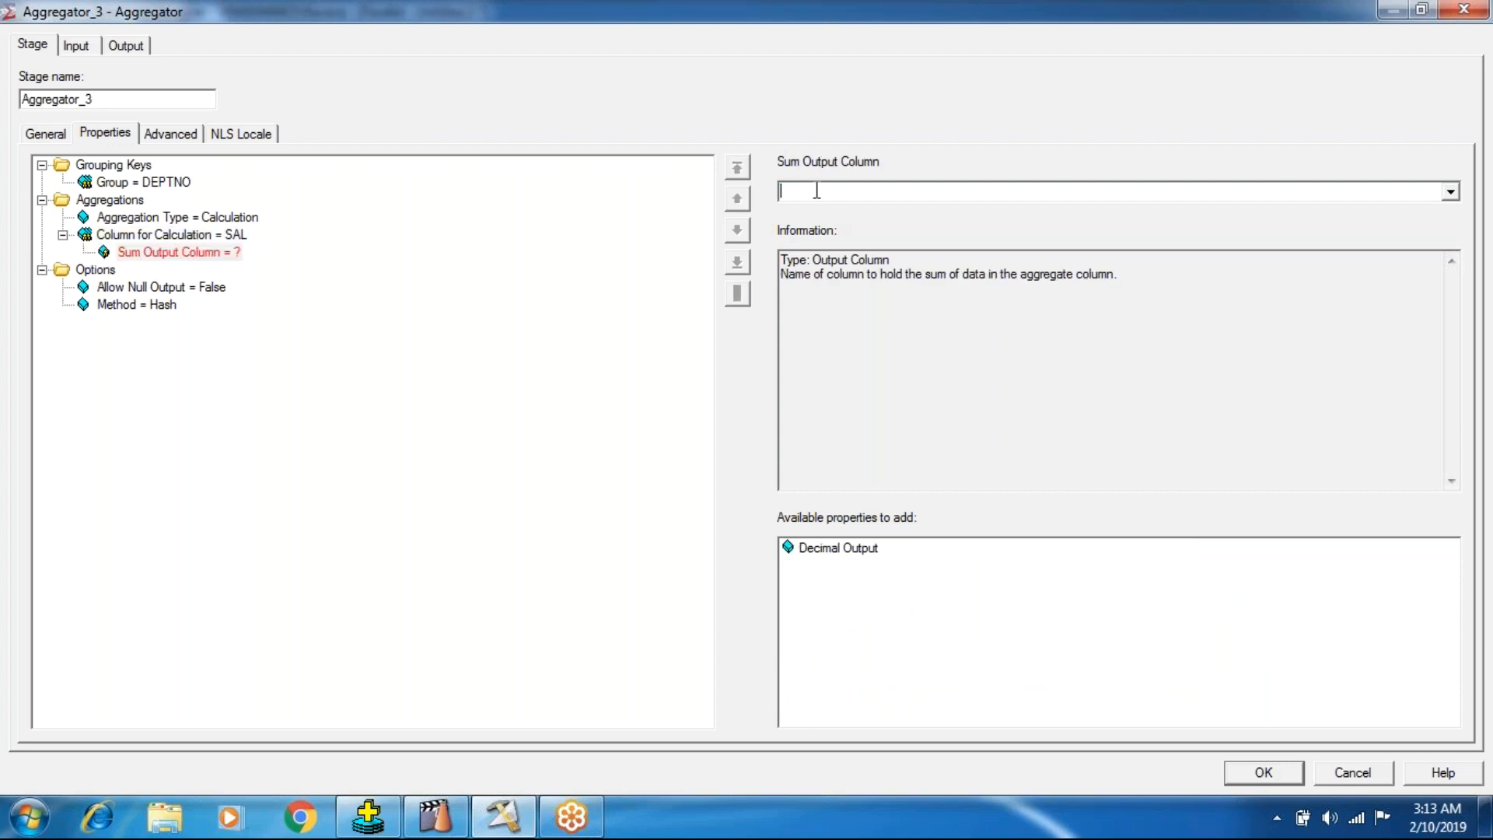
{"action": "type", "text": "SumSalary"}
{"action": "key", "text": "Return"}
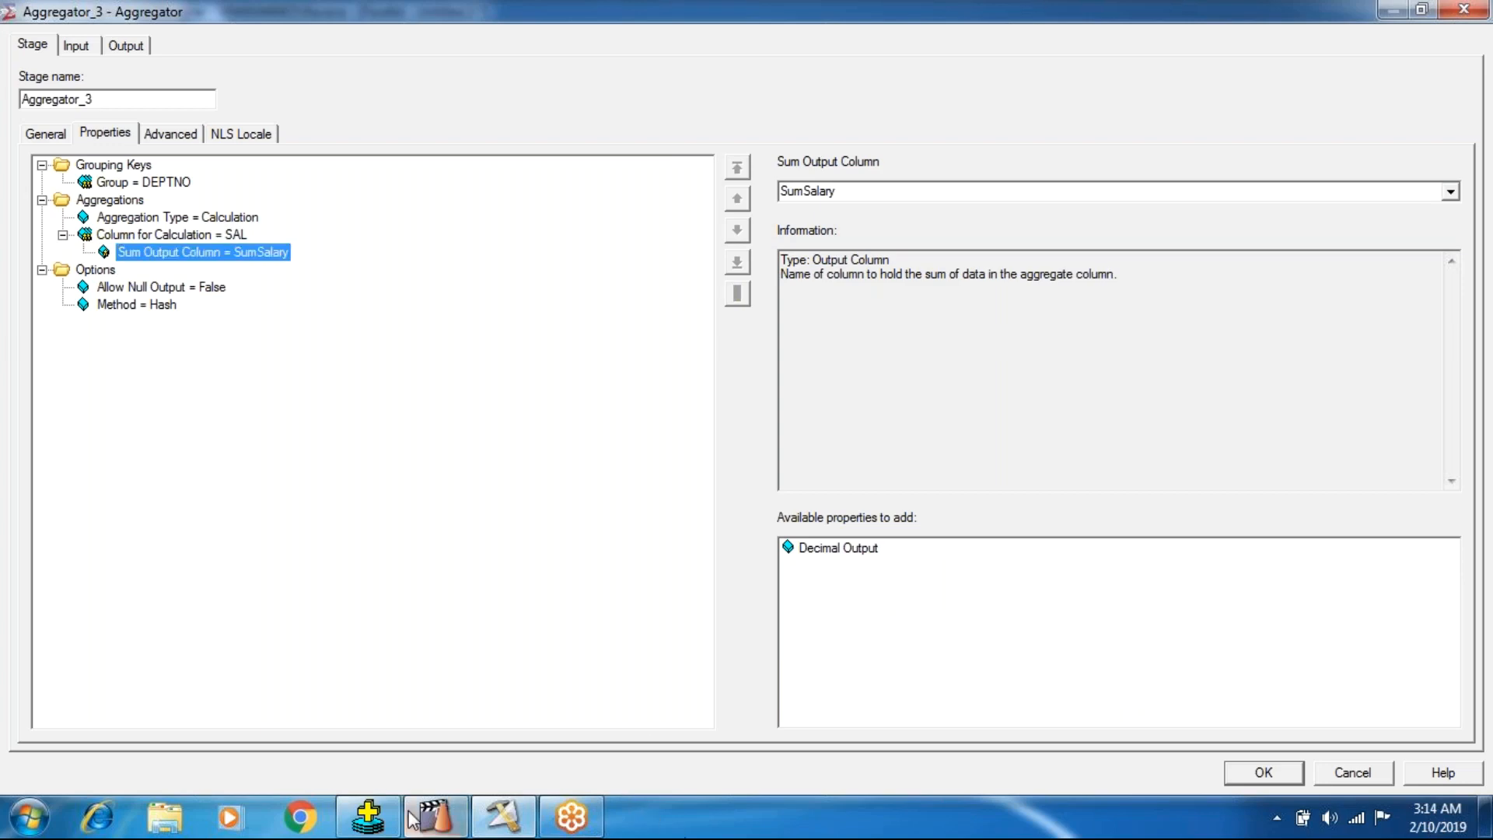
Switch to SQL*Plus to compare the grouped query's selected columns with the full emp table, and return to the Aggregator stage.
{"action": "left_click", "coordinate": [372, 817]}
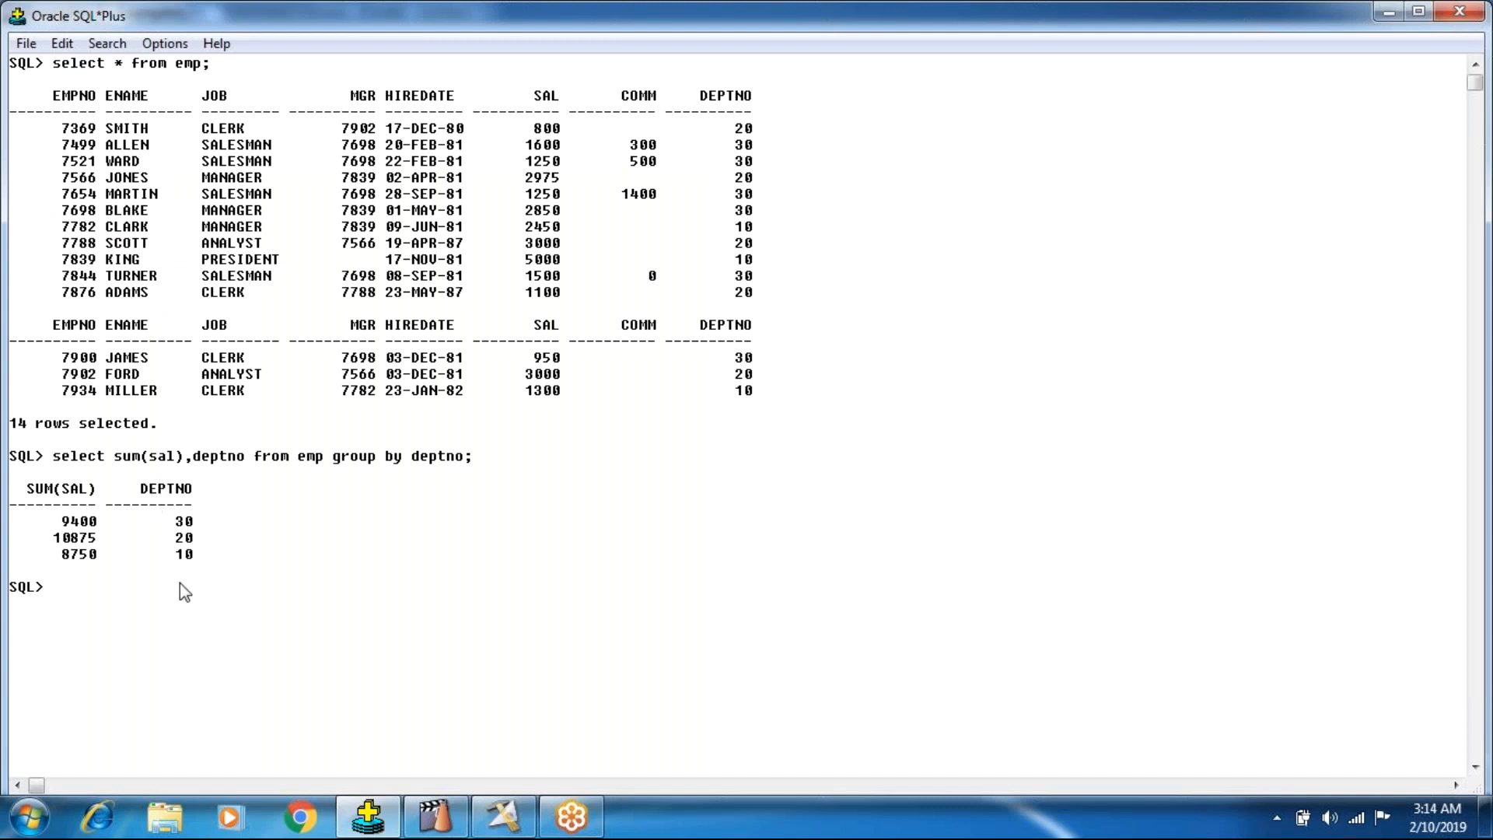
{"action": "left_click_drag", "start_coordinate": [114, 458], "coordinate": [249, 470]}
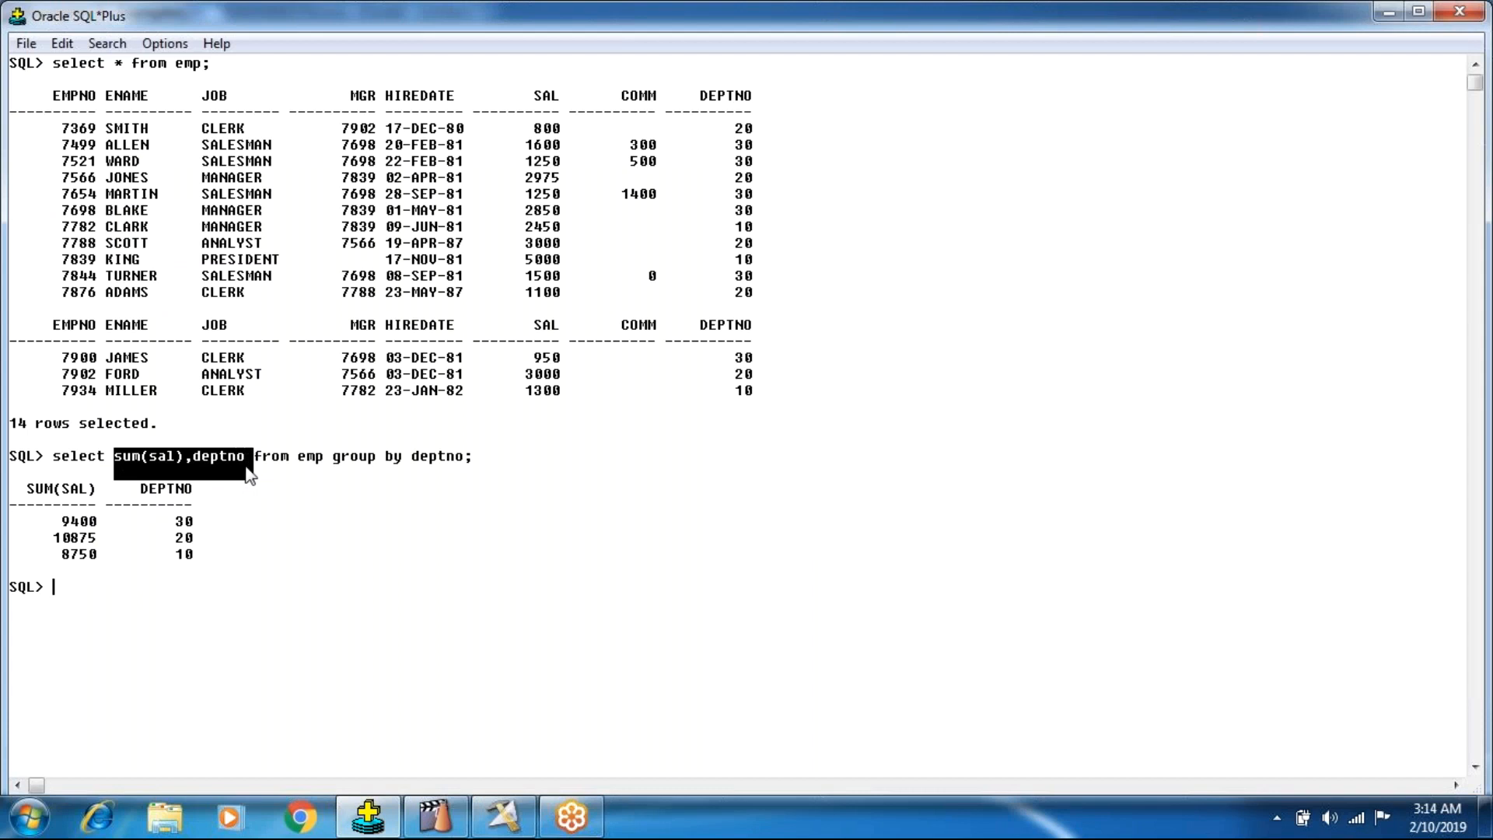
{"action": "left_click_drag", "start_coordinate": [25, 486], "coordinate": [232, 510]}
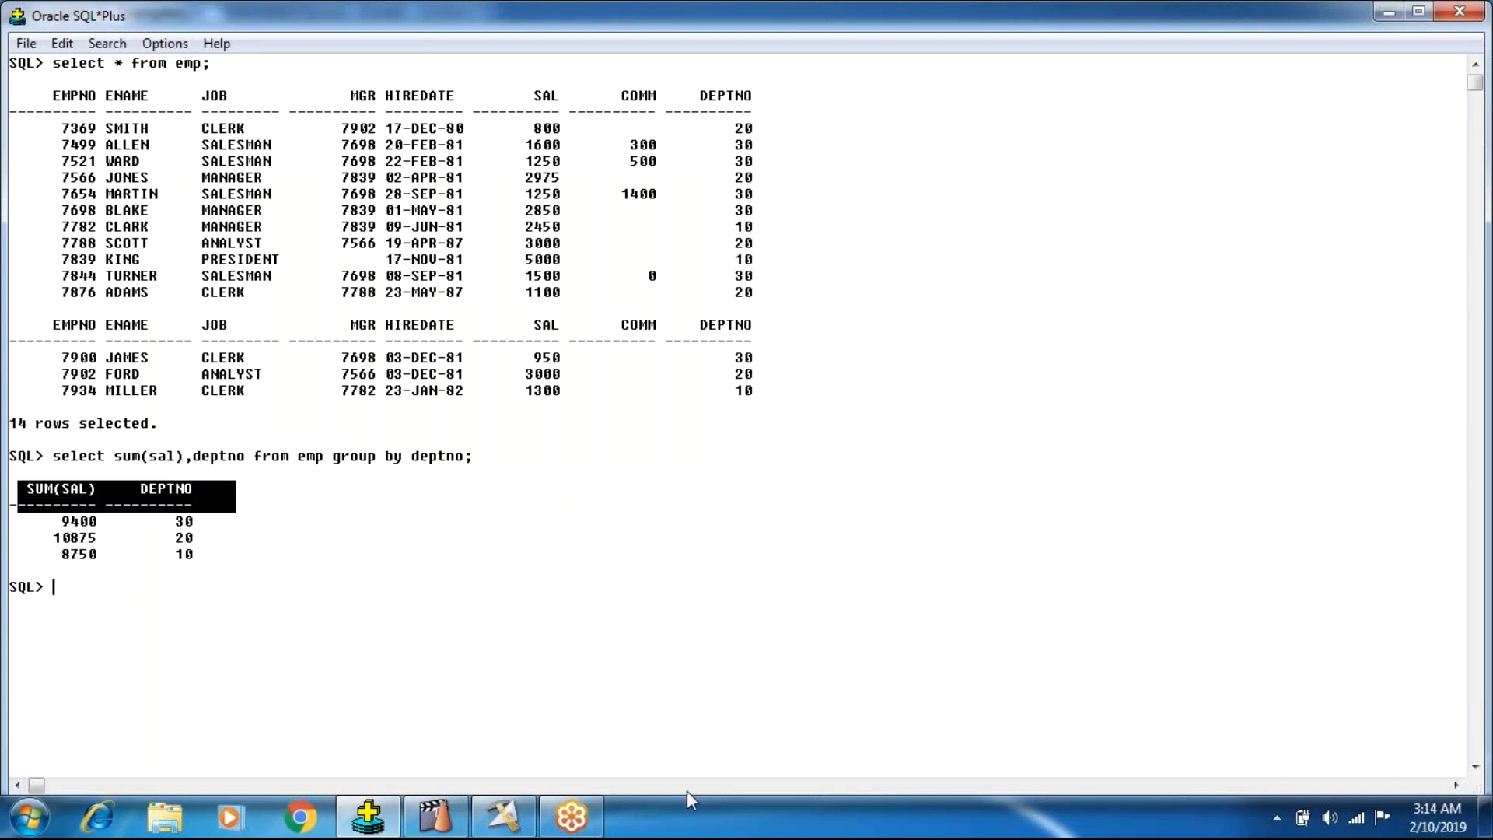
{"action": "left_click_drag", "start_coordinate": [70, 89], "coordinate": [760, 364]}
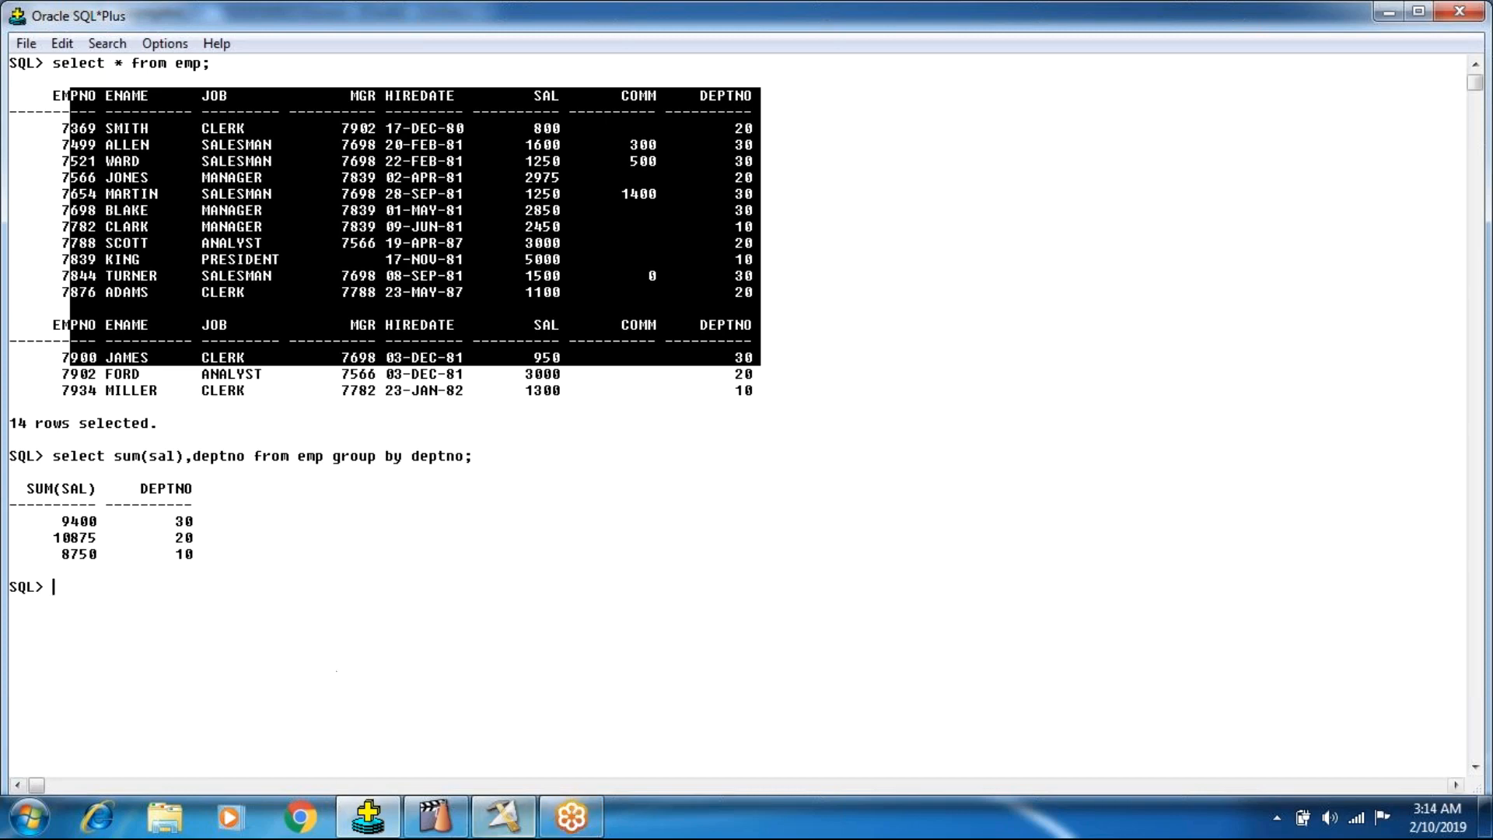
{"action": "left_click", "coordinate": [473, 816]}
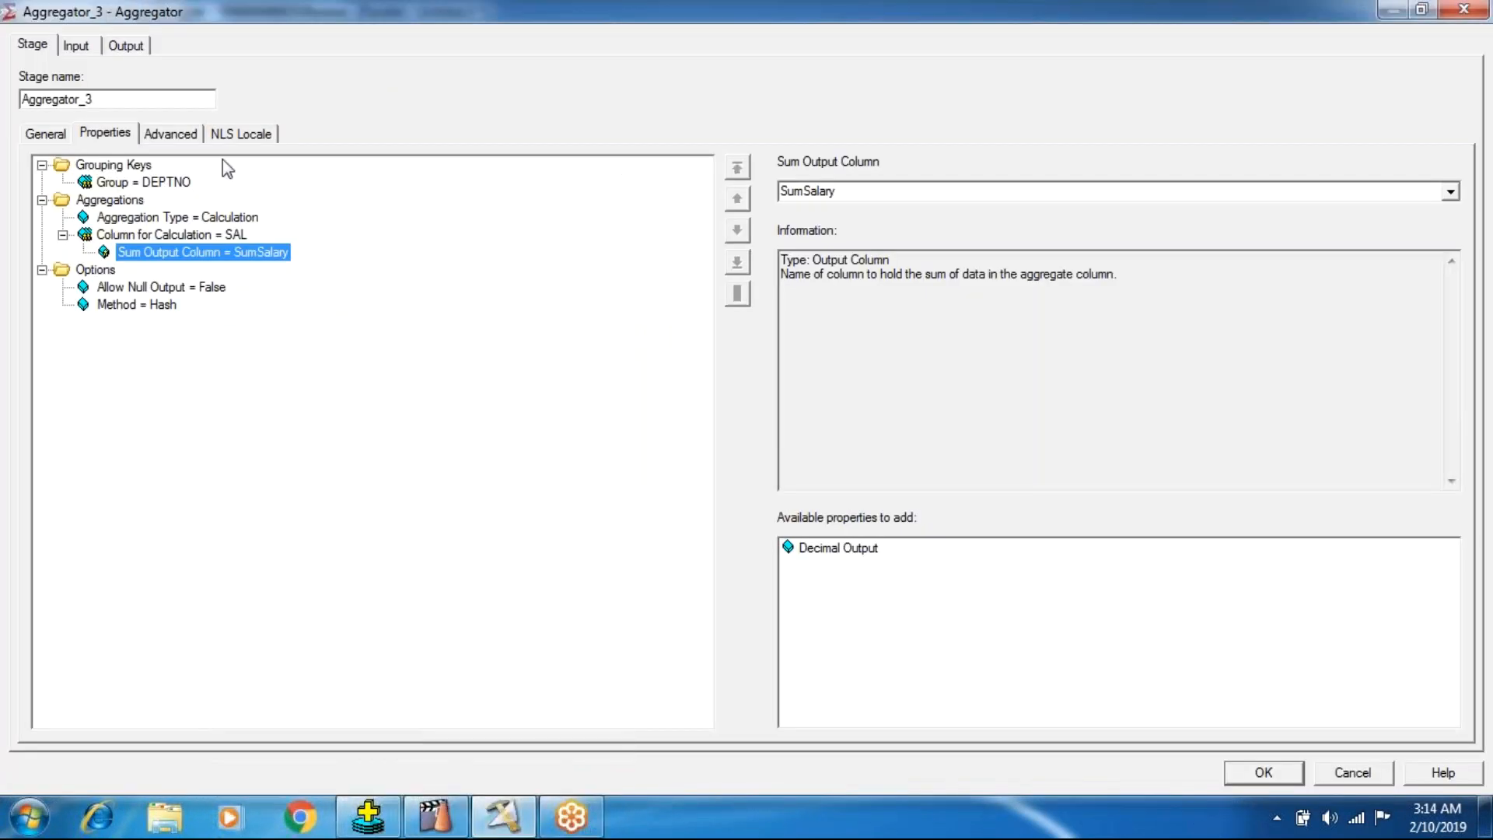
Map the Aggregator's DEPTNO and SumSalary columns to the DSLink5 output link.
{"action": "left_click", "coordinate": [140, 48]}
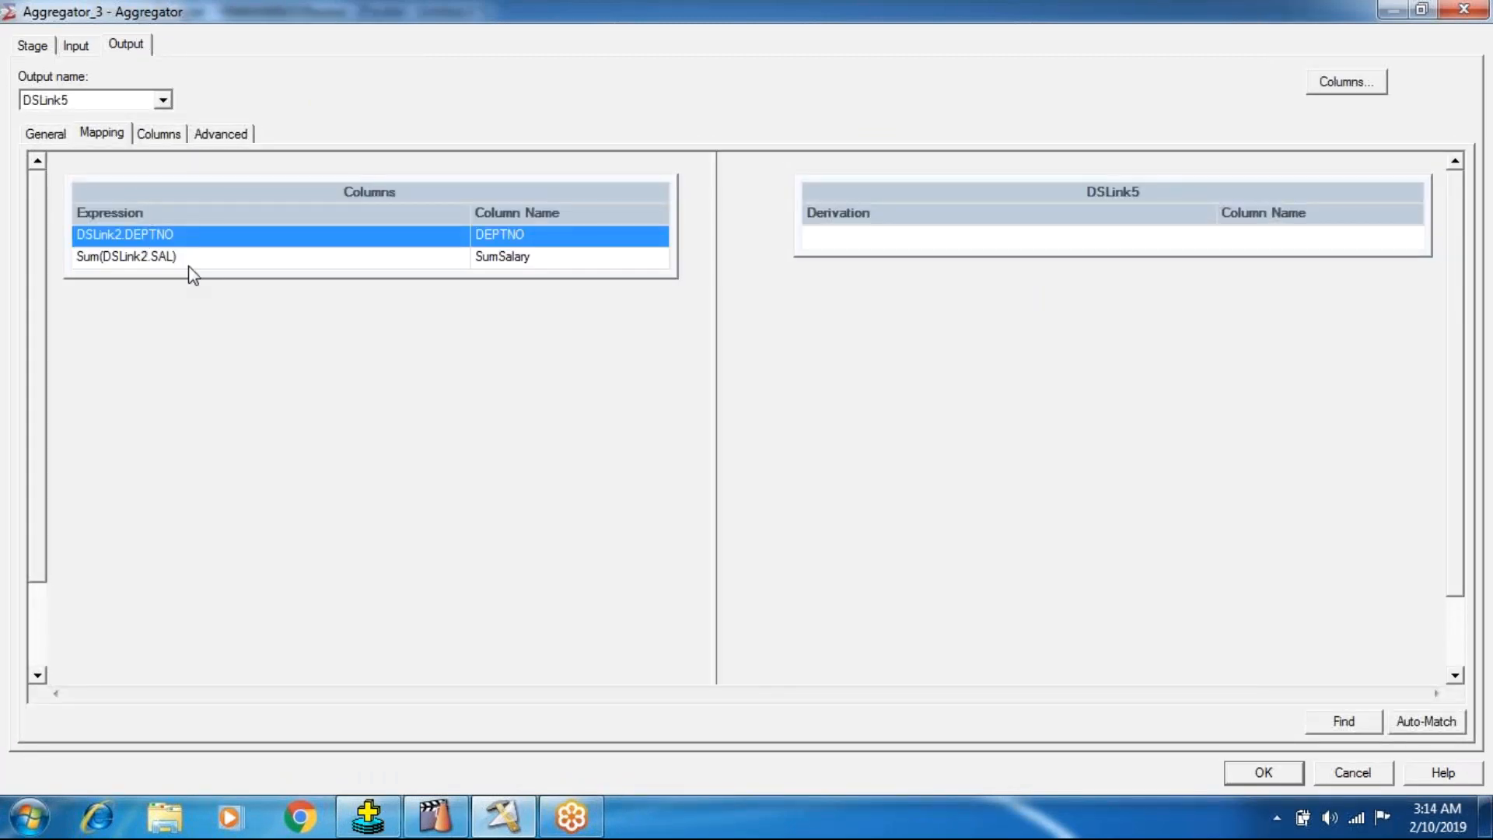
{"action": "left_click_drag", "start_coordinate": [182, 277], "coordinate": [191, 338]}
{"action": "left_click_drag", "start_coordinate": [389, 206], "coordinate": [953, 257]}
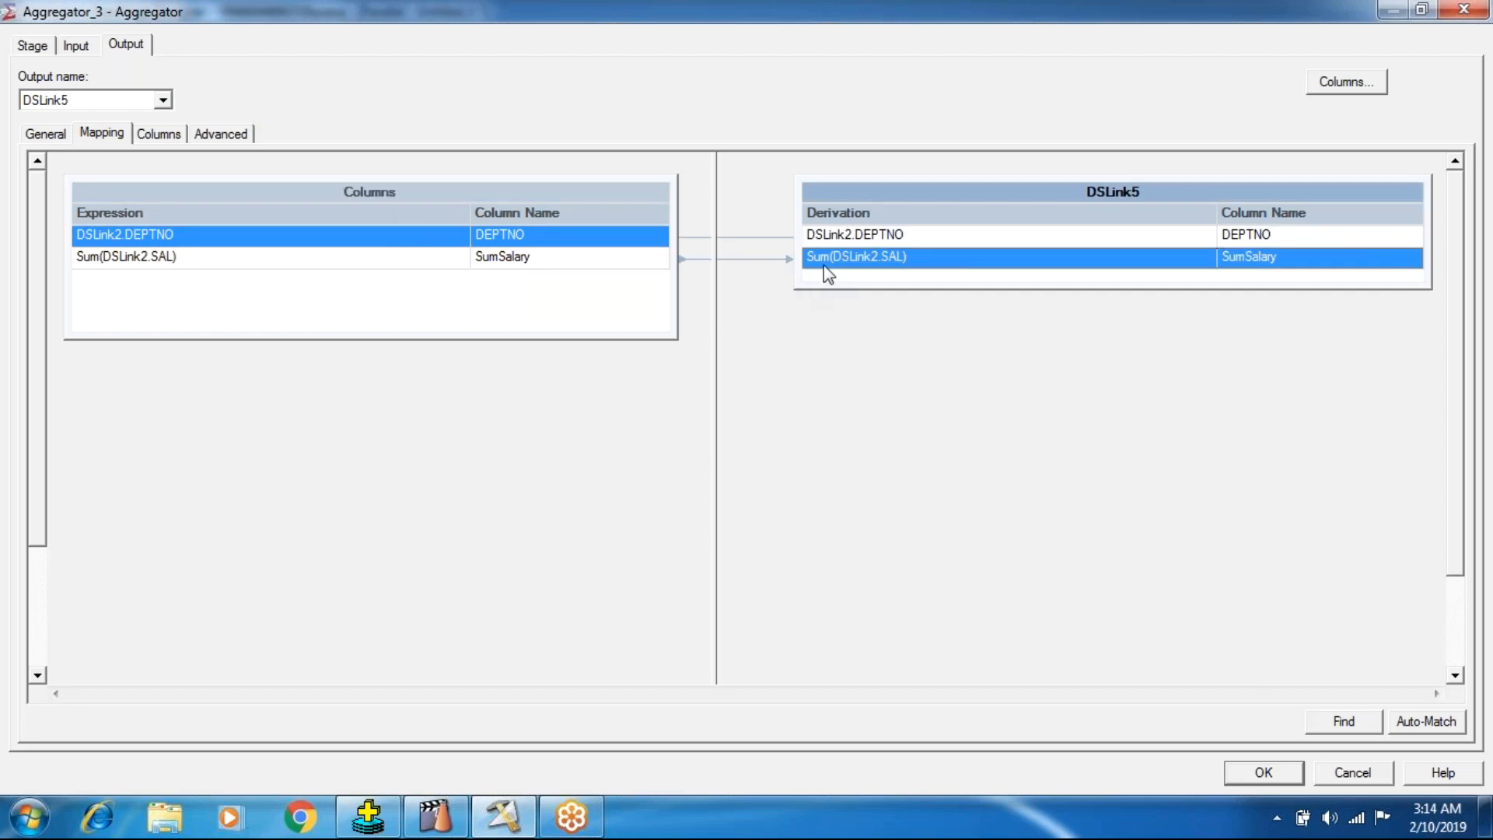
Review the Aggregator's DSLink2 input columns and accept the stage settings.
{"action": "left_click", "coordinate": [74, 47]}
{"action": "left_click", "coordinate": [172, 133]}
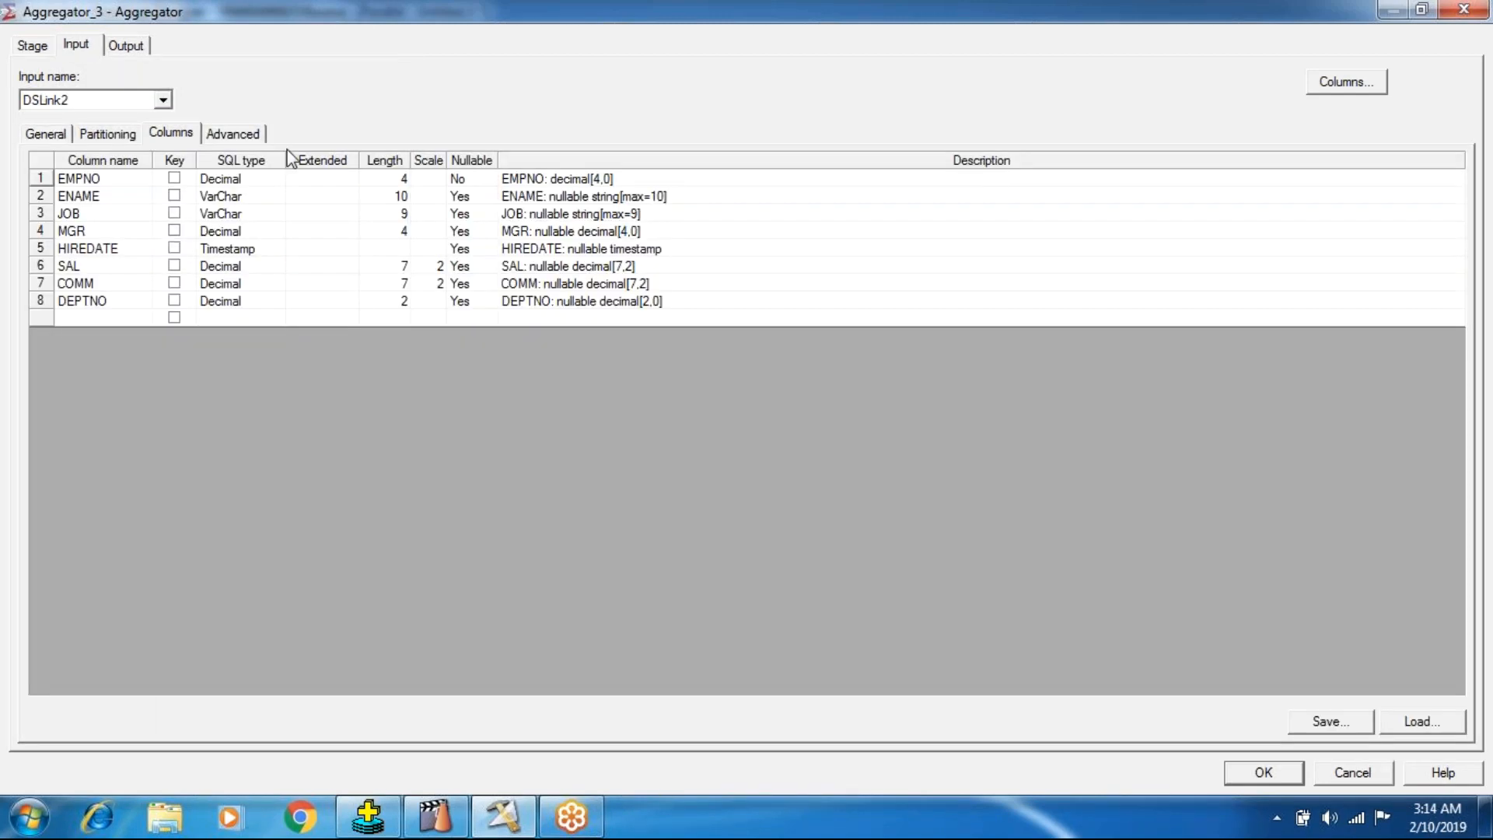
{"action": "left_click", "coordinate": [1253, 773]}
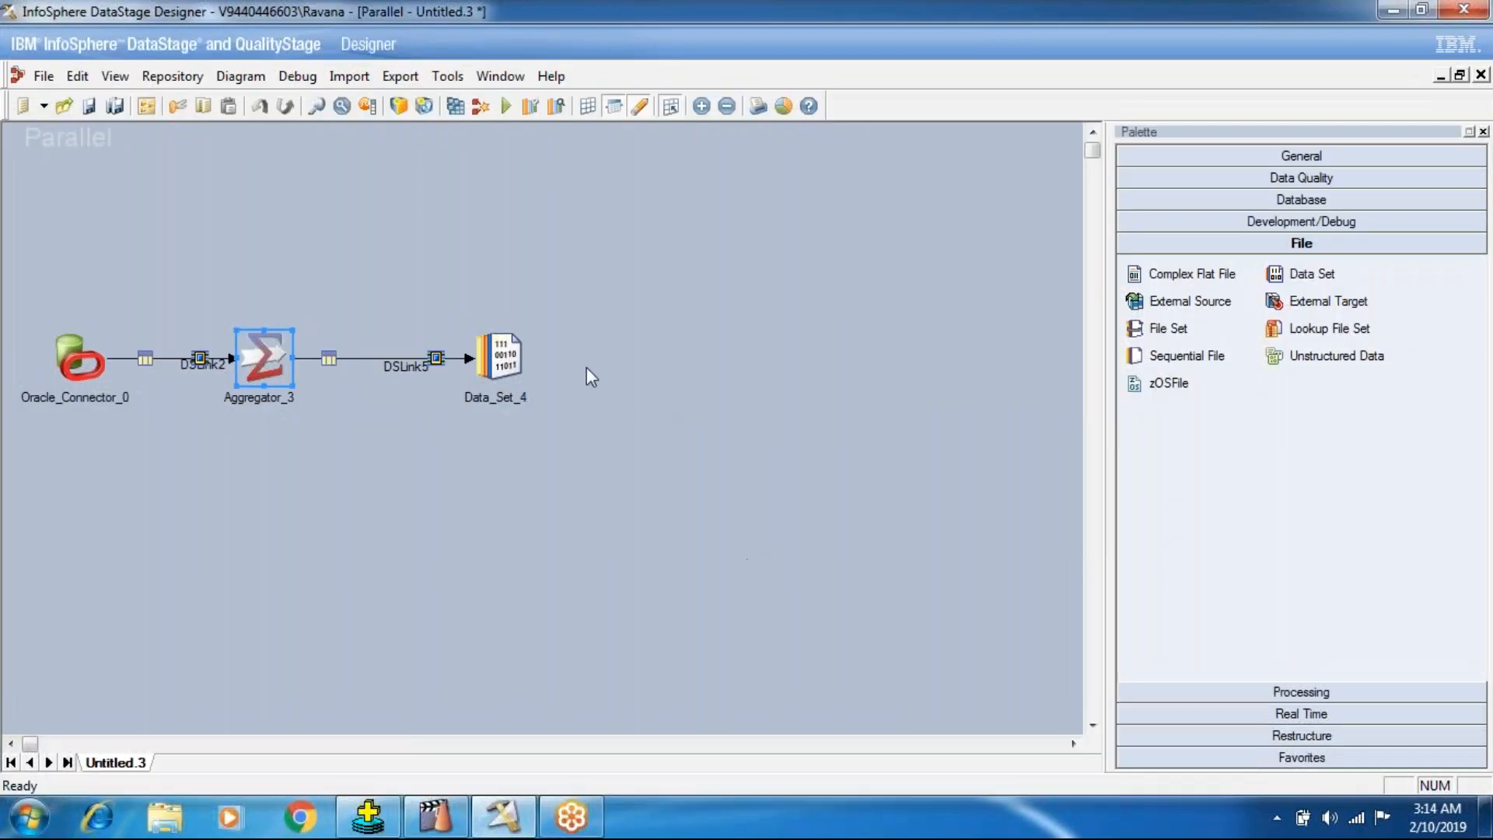
Set the target Data Set stage's file to Aggregator.ds and accept the stage settings.
{"action": "double_click", "coordinate": [506, 364]}
{"action": "left_click", "coordinate": [125, 182]}
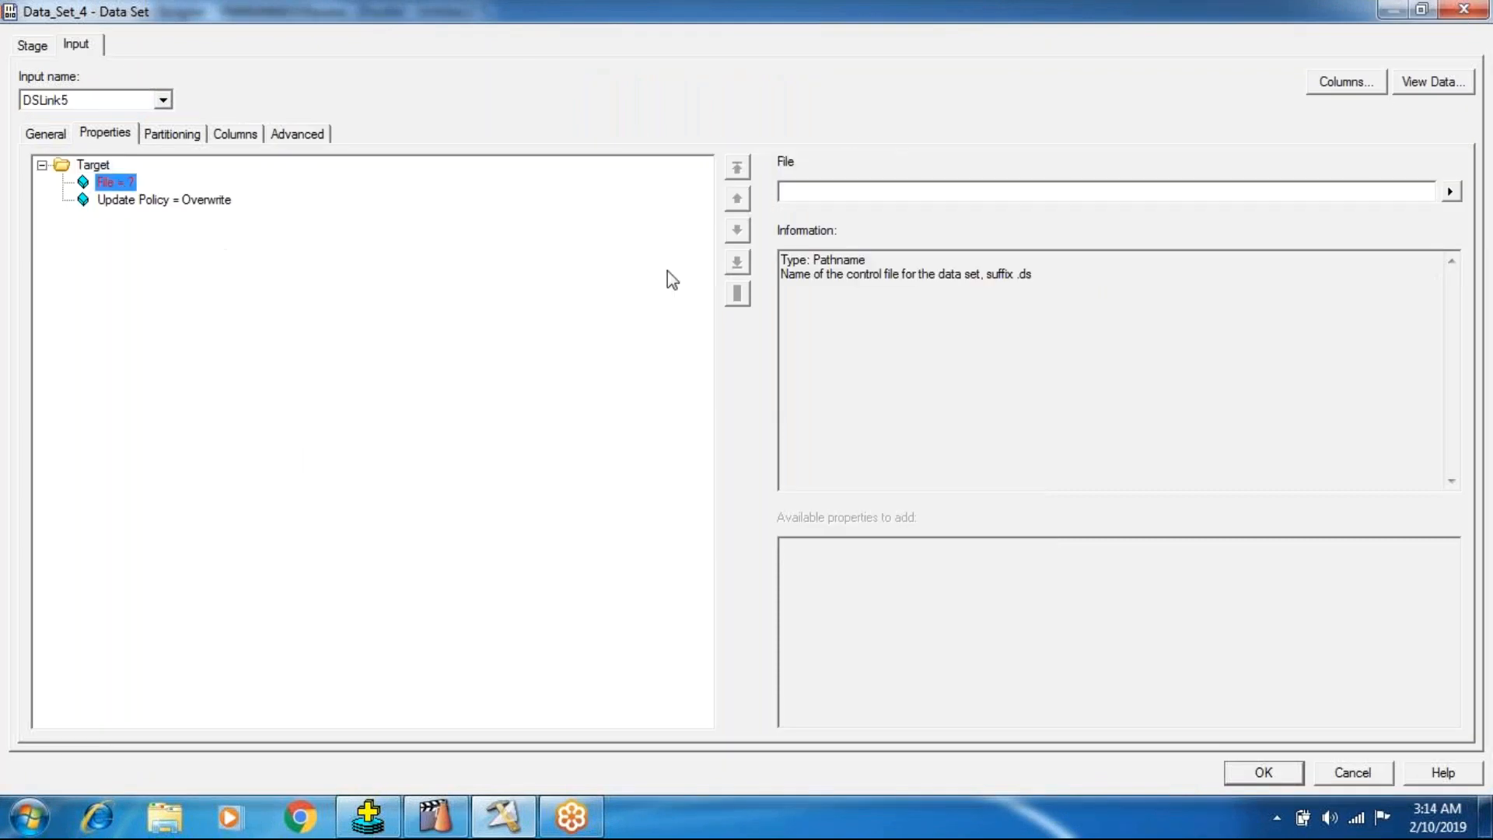
{"action": "left_click", "coordinate": [803, 185]}
{"action": "type", "text": "Aggregator.ds"}
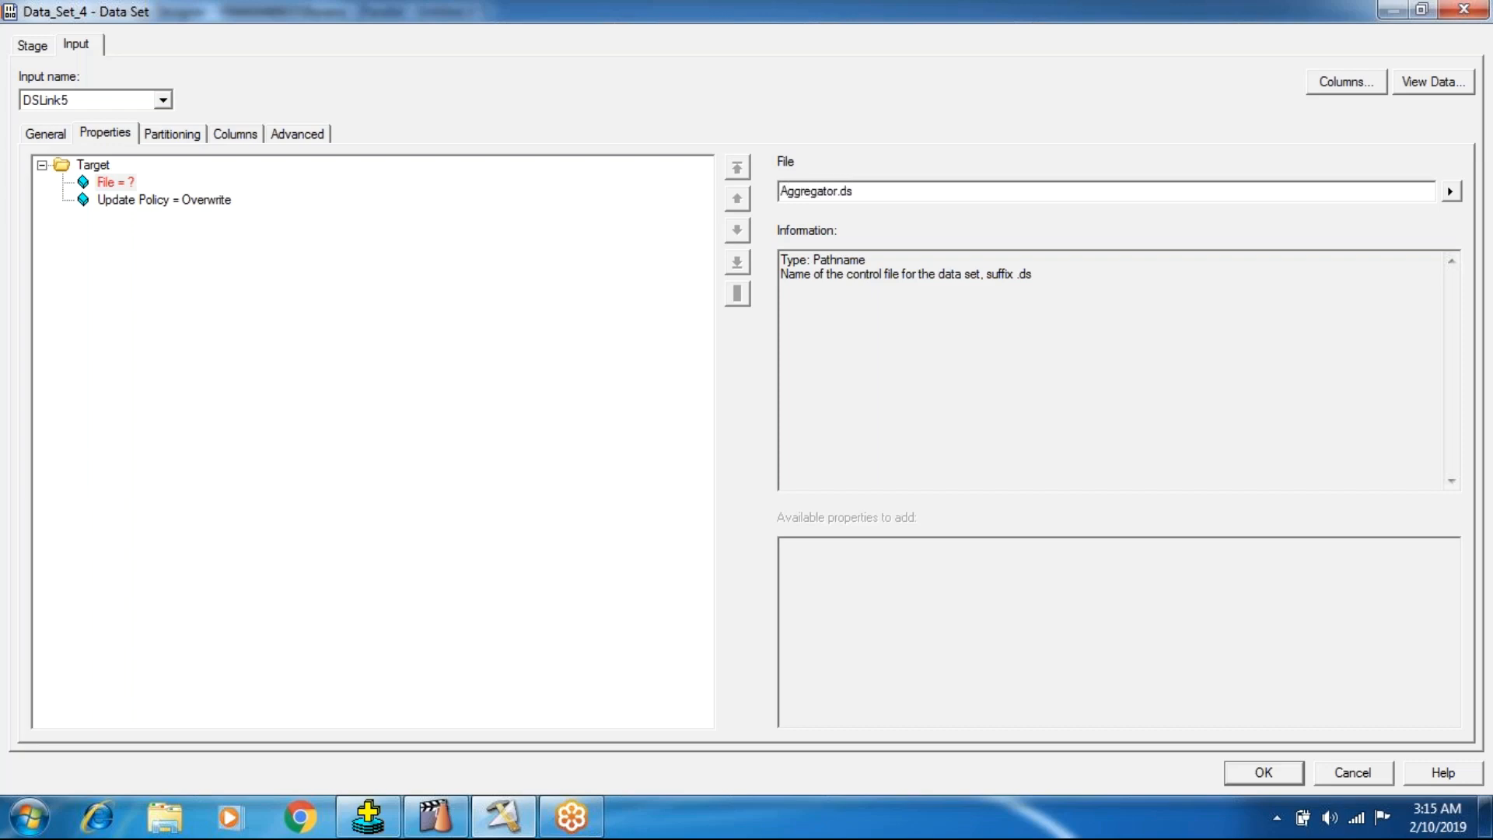
{"action": "key", "text": "Return"}
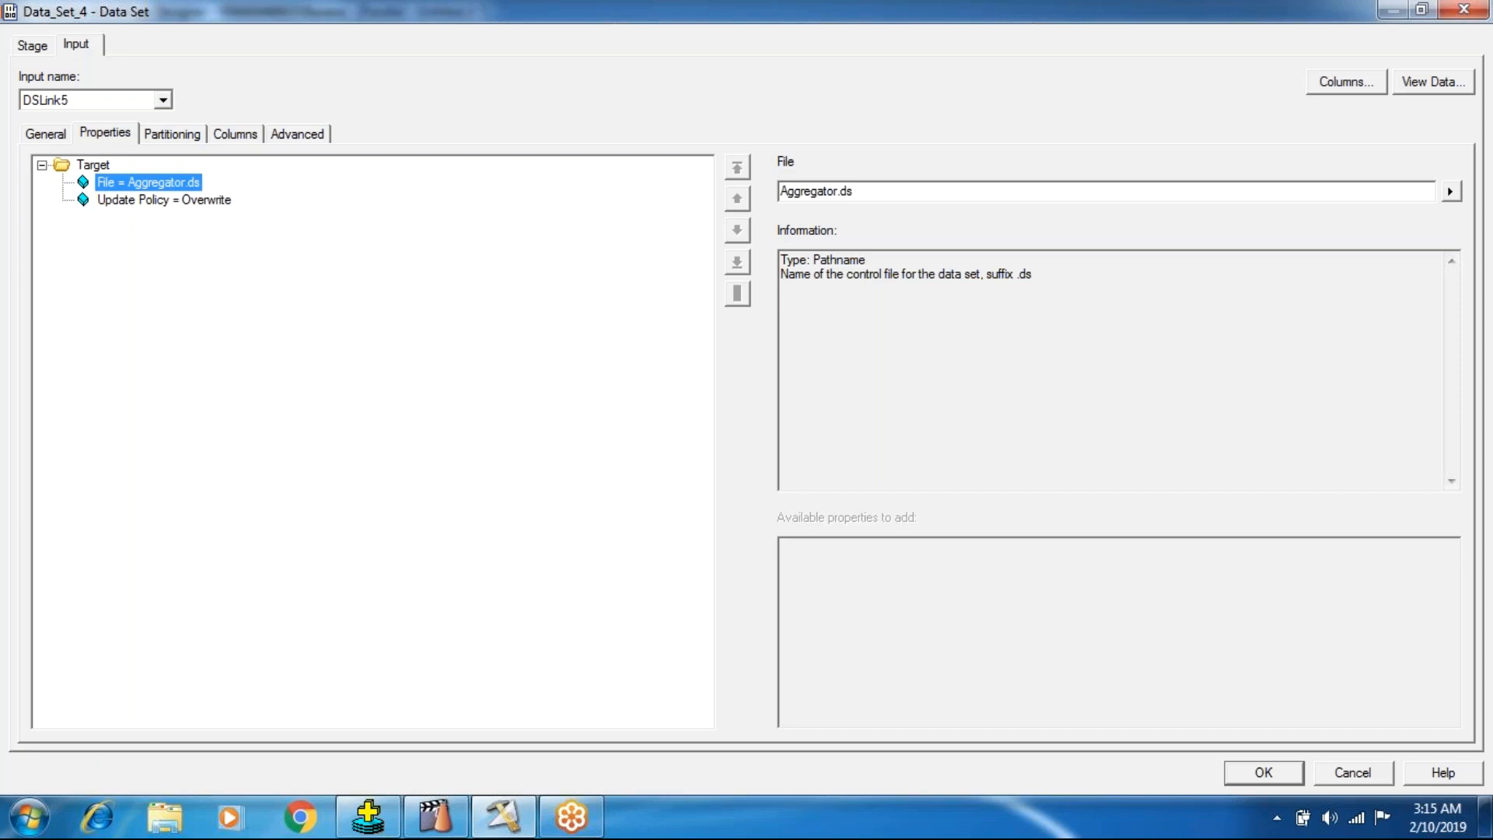
{"action": "left_click", "coordinate": [1286, 773]}
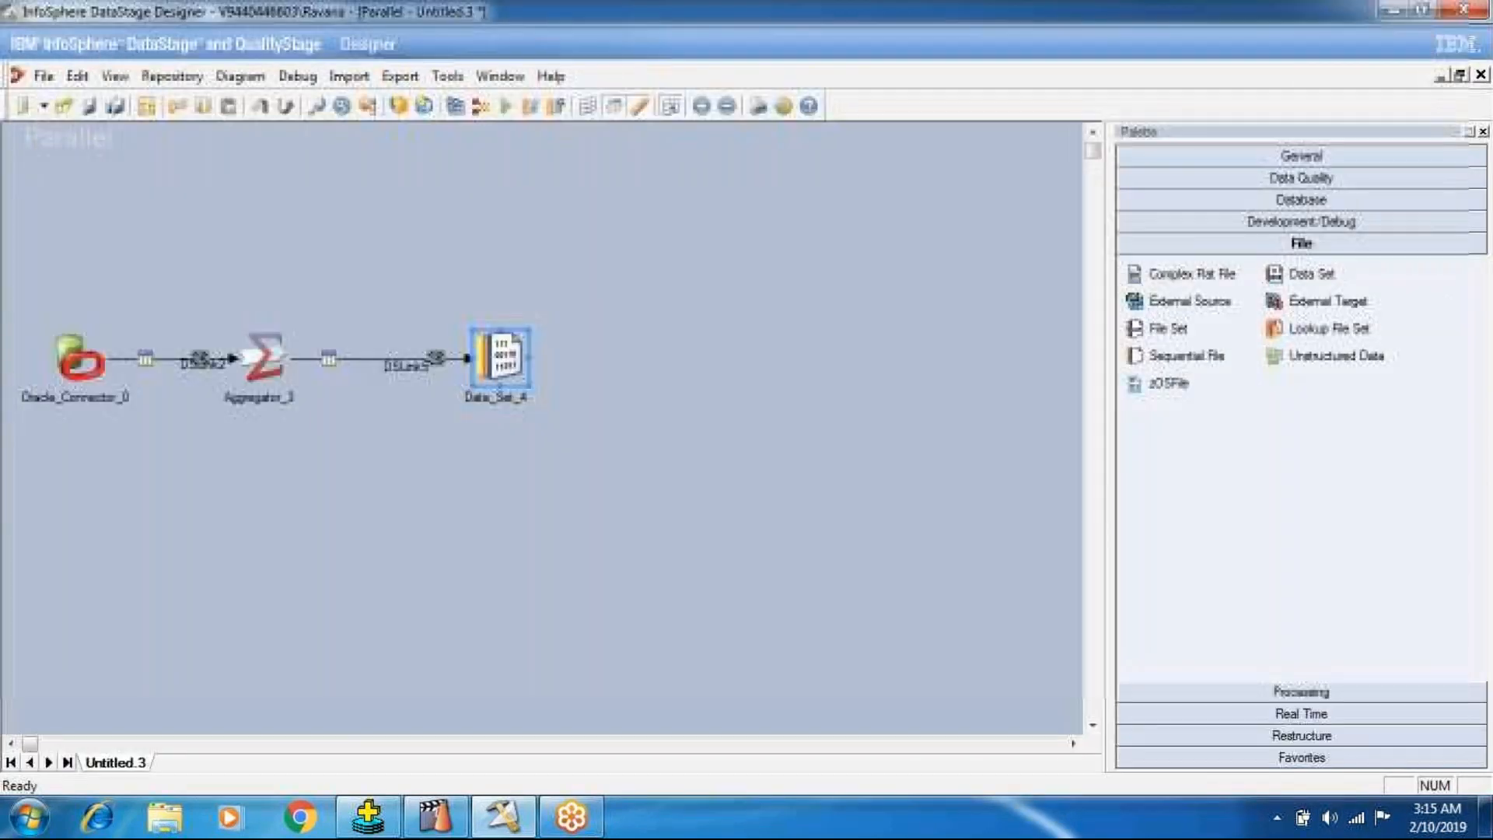
Reopen the Aggregator stage, review its aggregation type, calculation column and sum output column properties, and close it.
{"action": "double_click", "coordinate": [295, 348]}
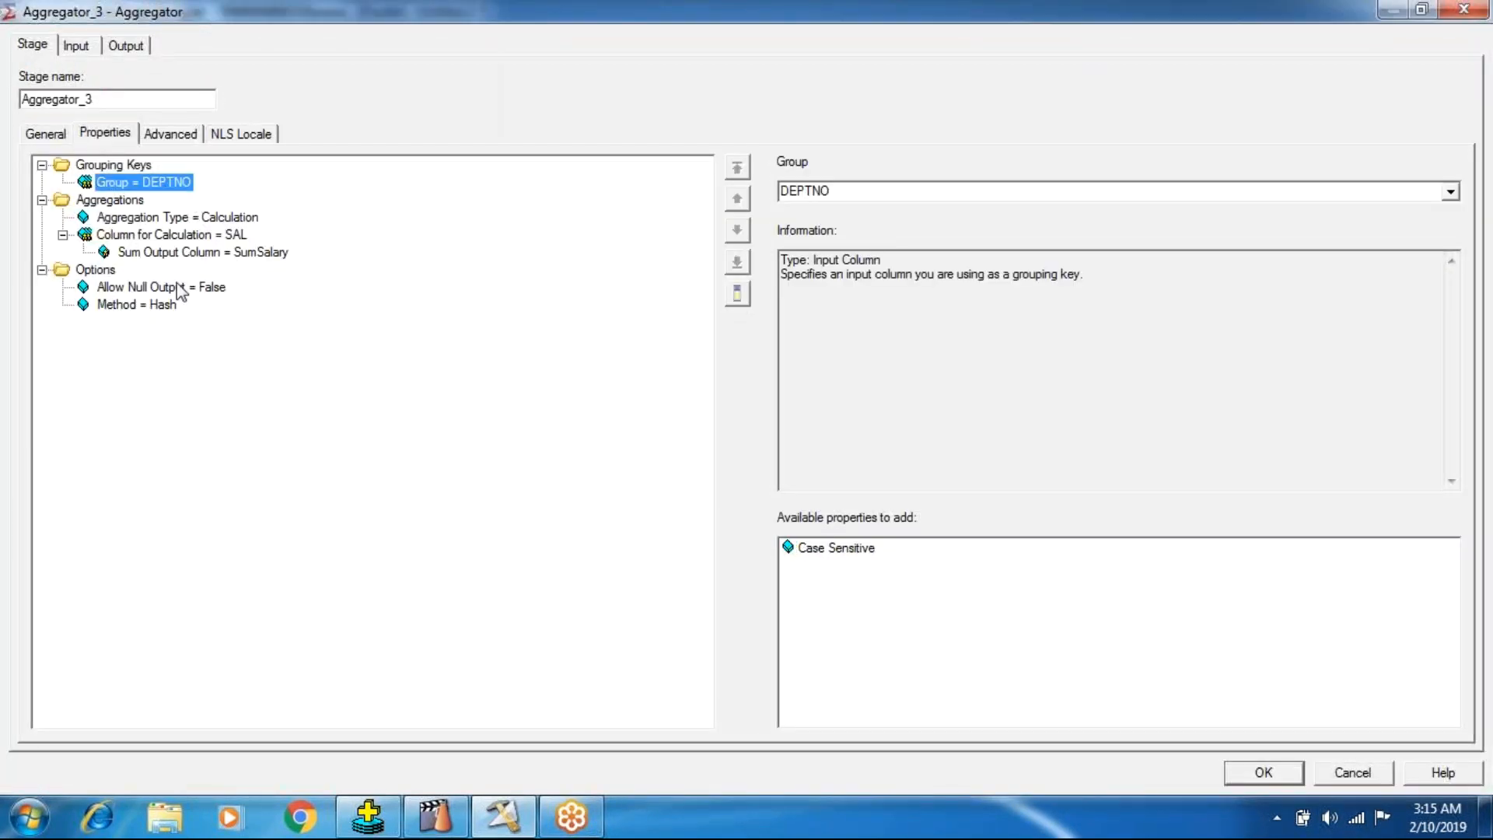
{"action": "left_click", "coordinate": [215, 221]}
{"action": "left_click", "coordinate": [207, 235]}
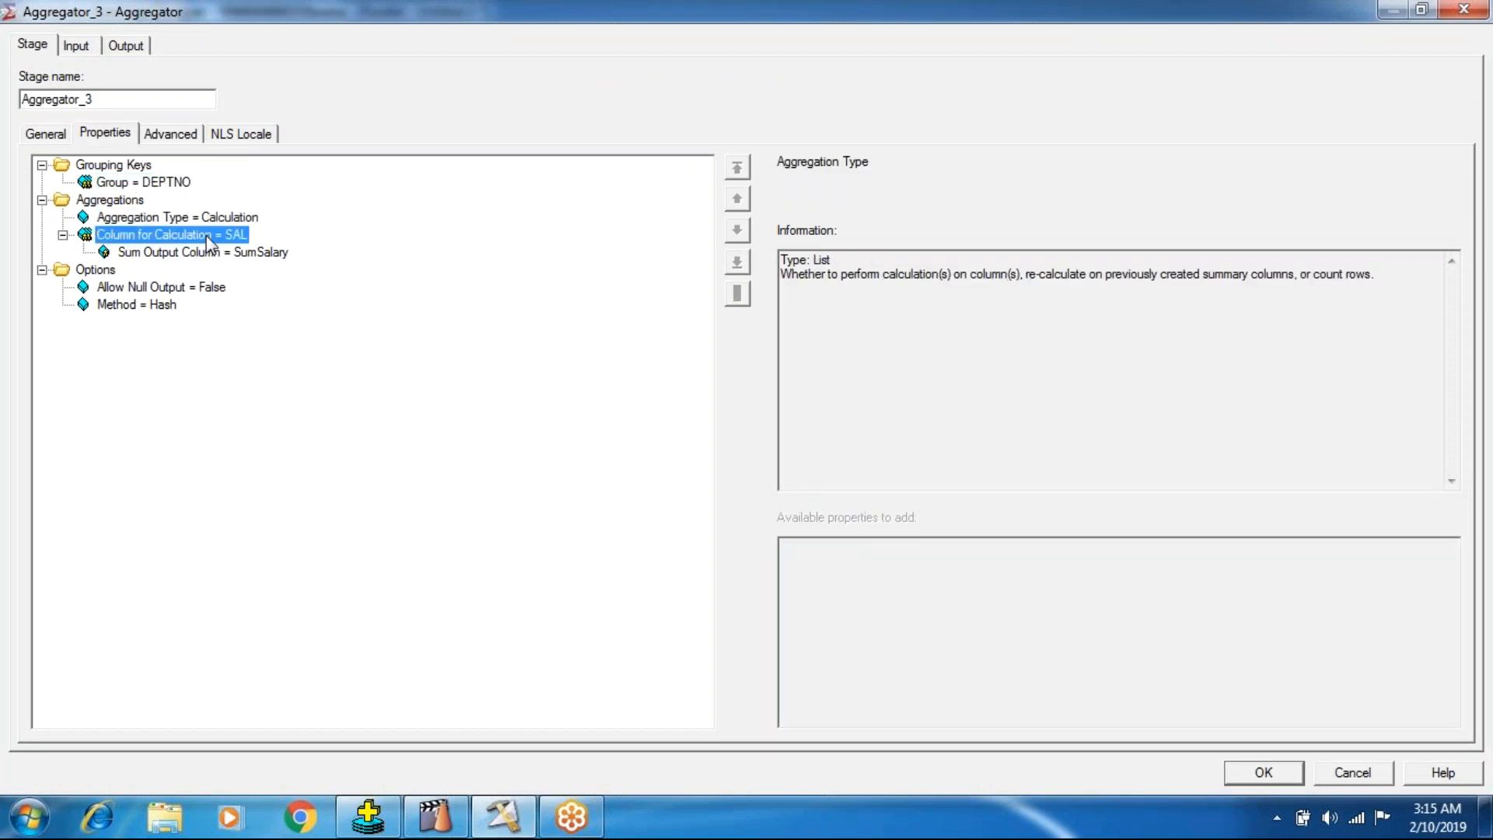
{"action": "left_click", "coordinate": [216, 219]}
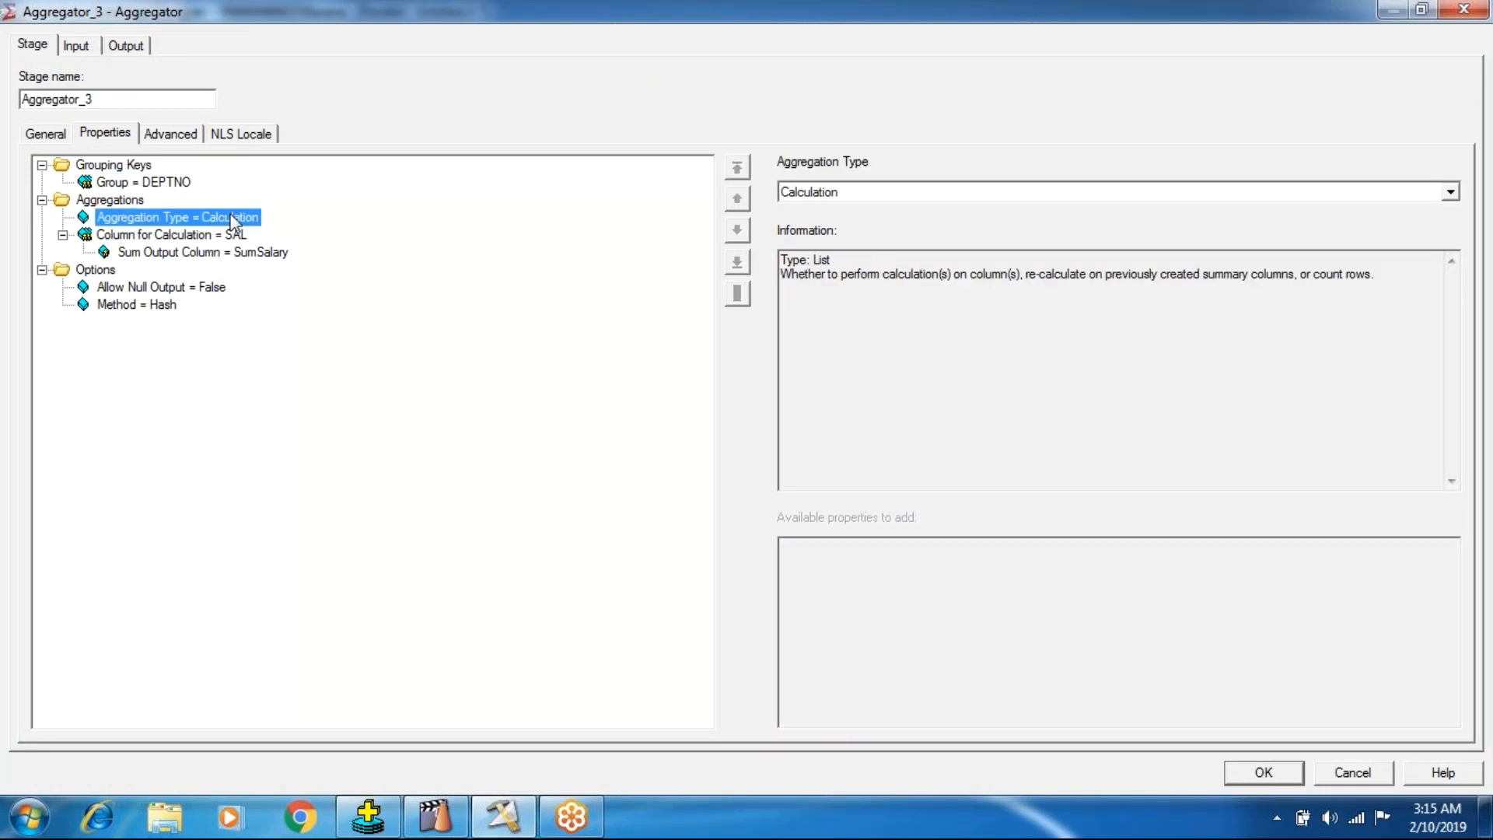
{"action": "left_click", "coordinate": [220, 237]}
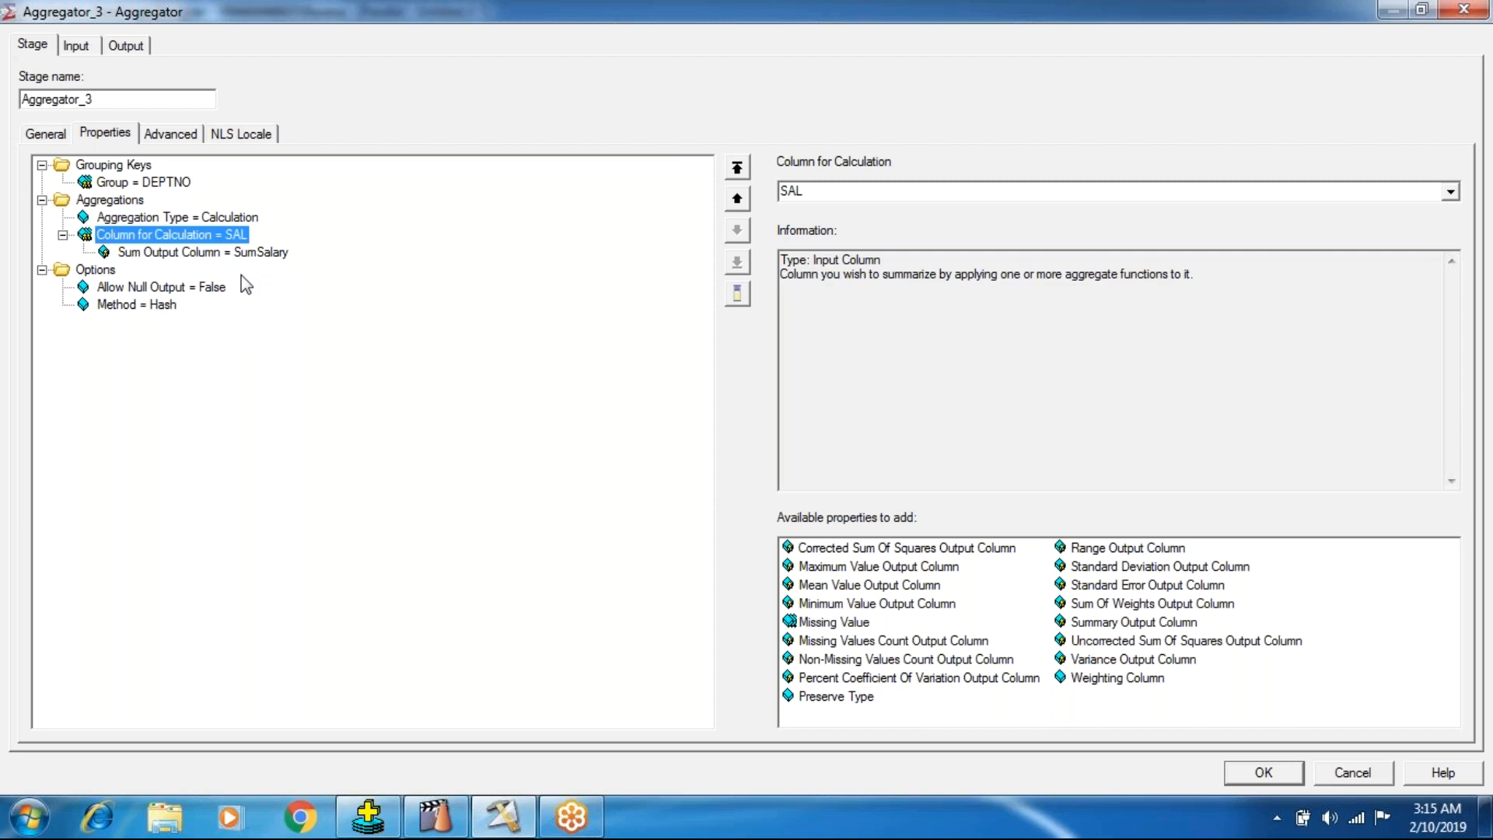
{"action": "left_click", "coordinate": [243, 253]}
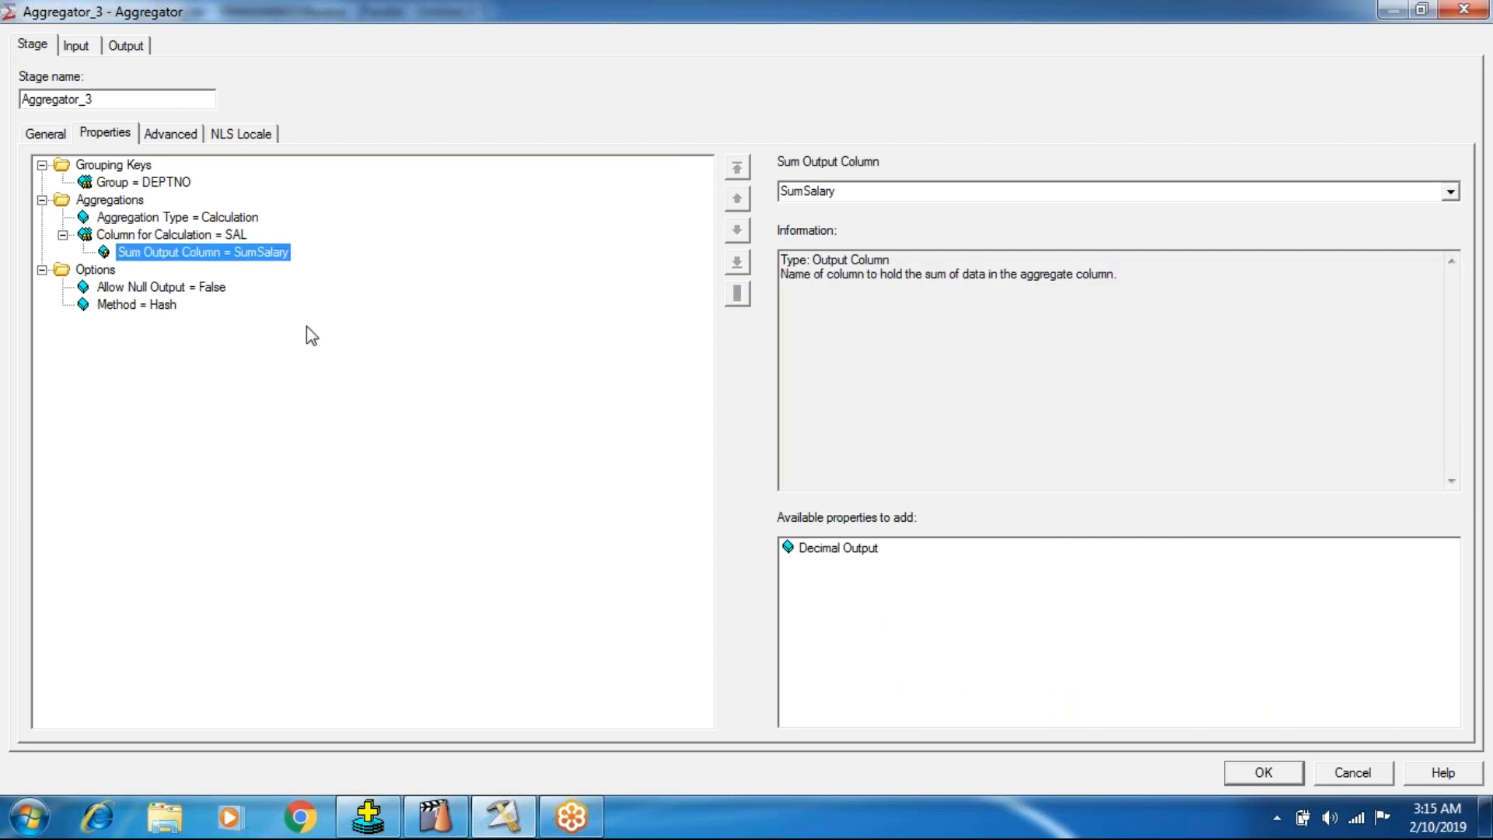
{"action": "left_click", "coordinate": [1249, 773]}
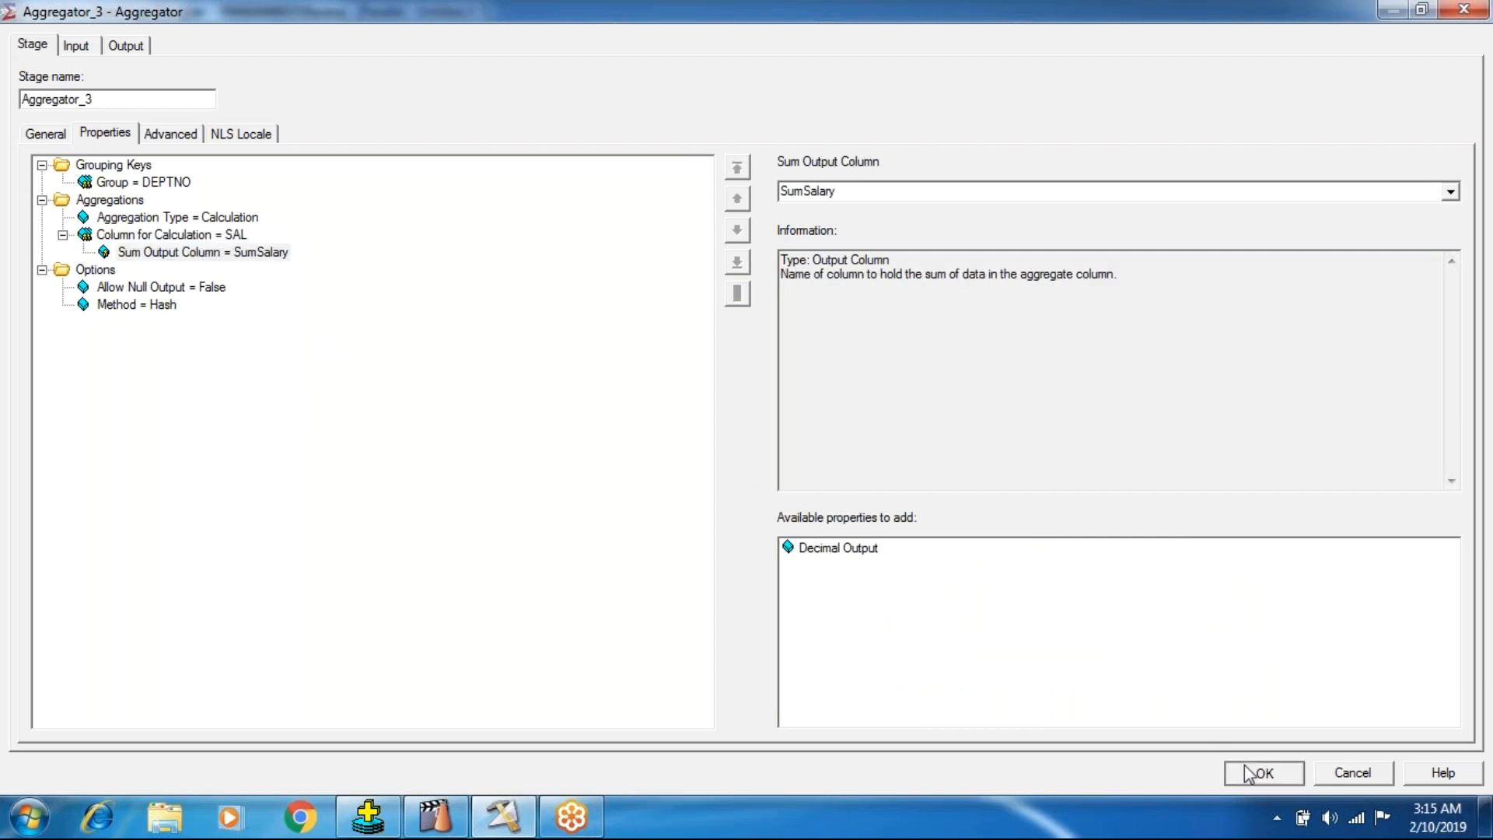
Start compiling the job, agree to save it first, and choose the Jobs\Batch101 folder as its location.
{"action": "left_click", "coordinate": [469, 116]}
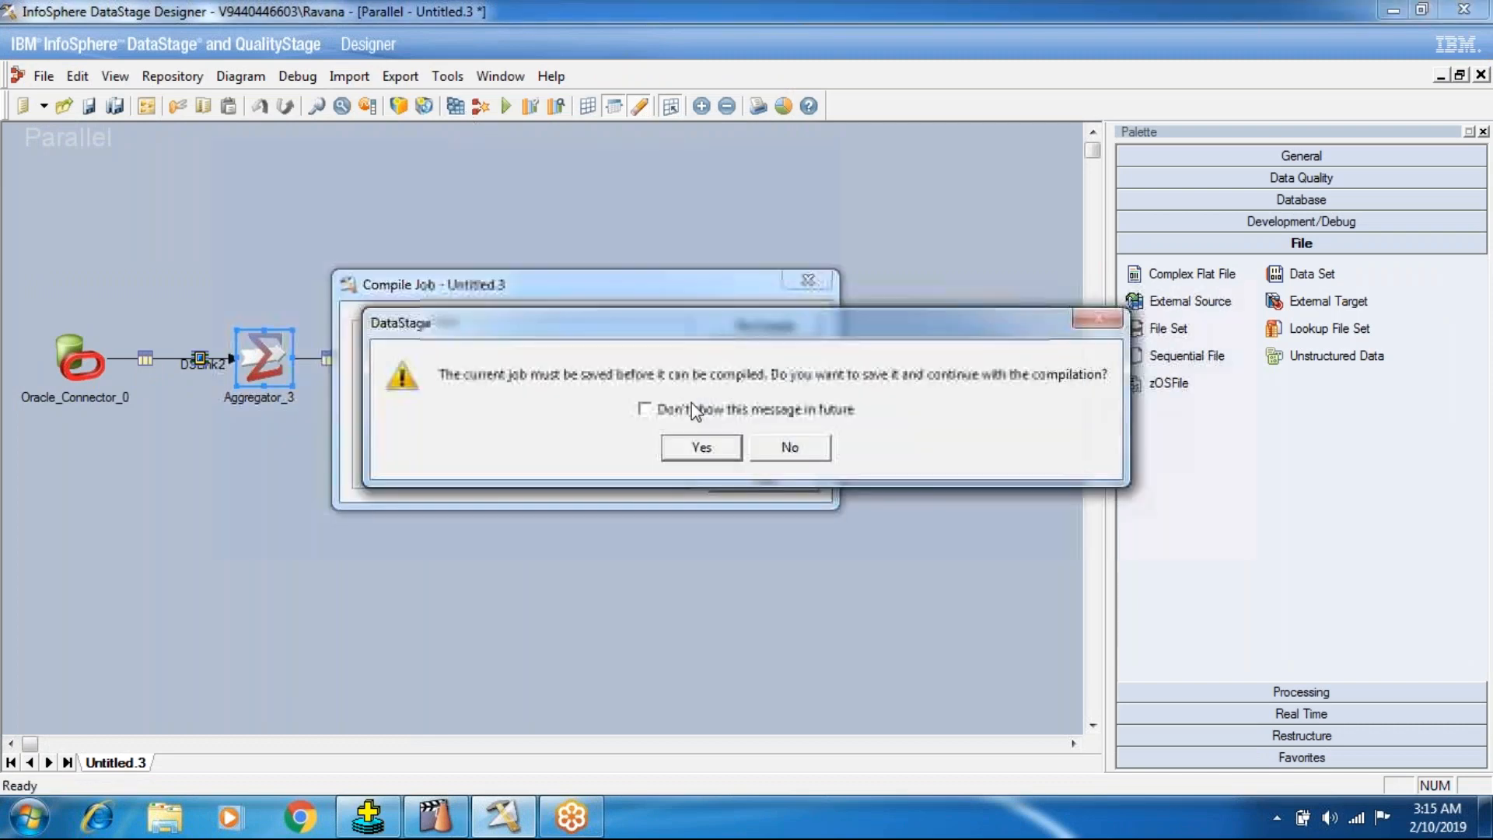
{"action": "left_click", "coordinate": [702, 450]}
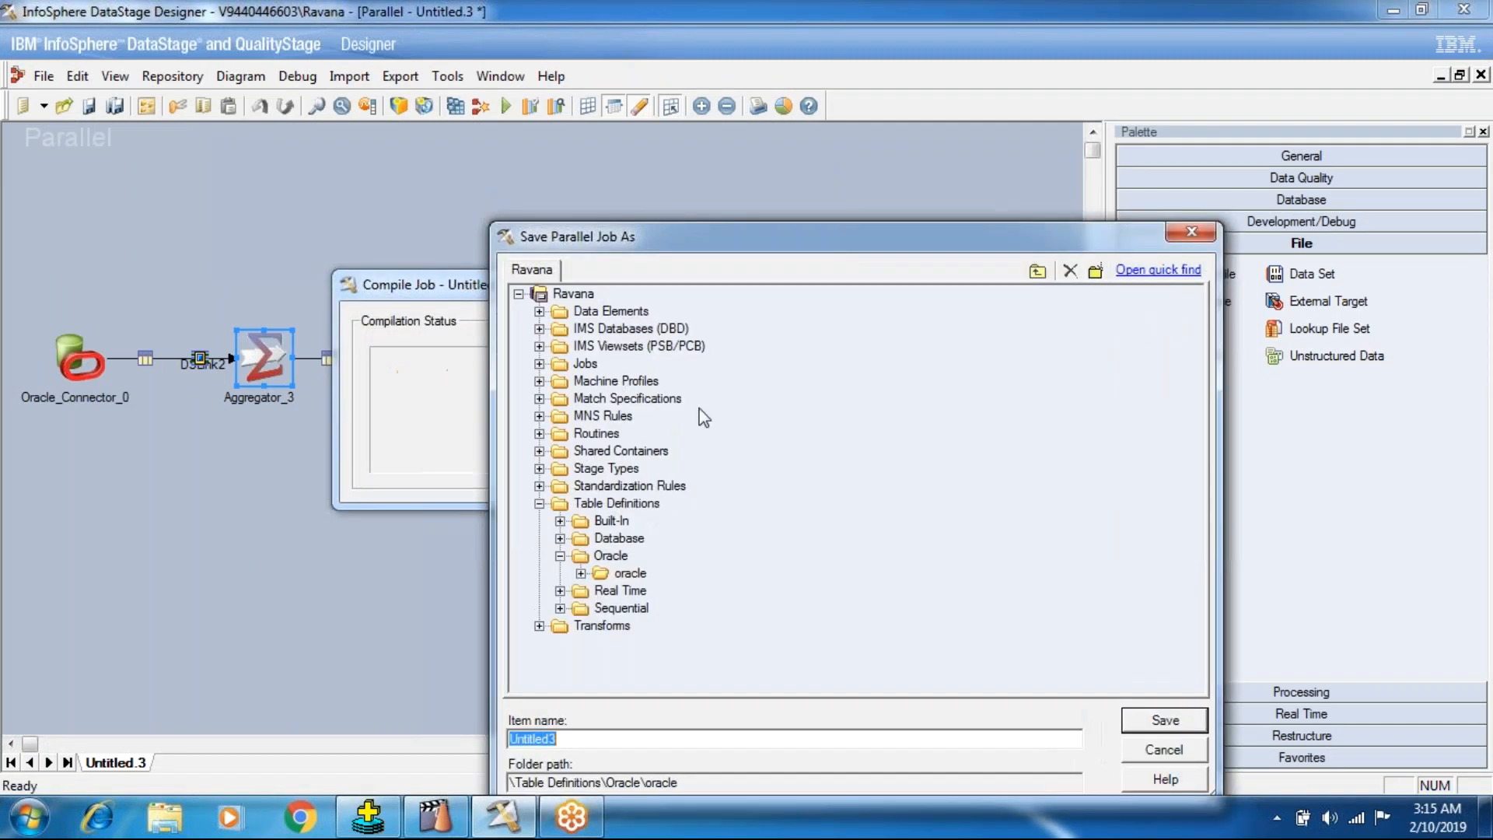
{"action": "left_click", "coordinate": [591, 347]}
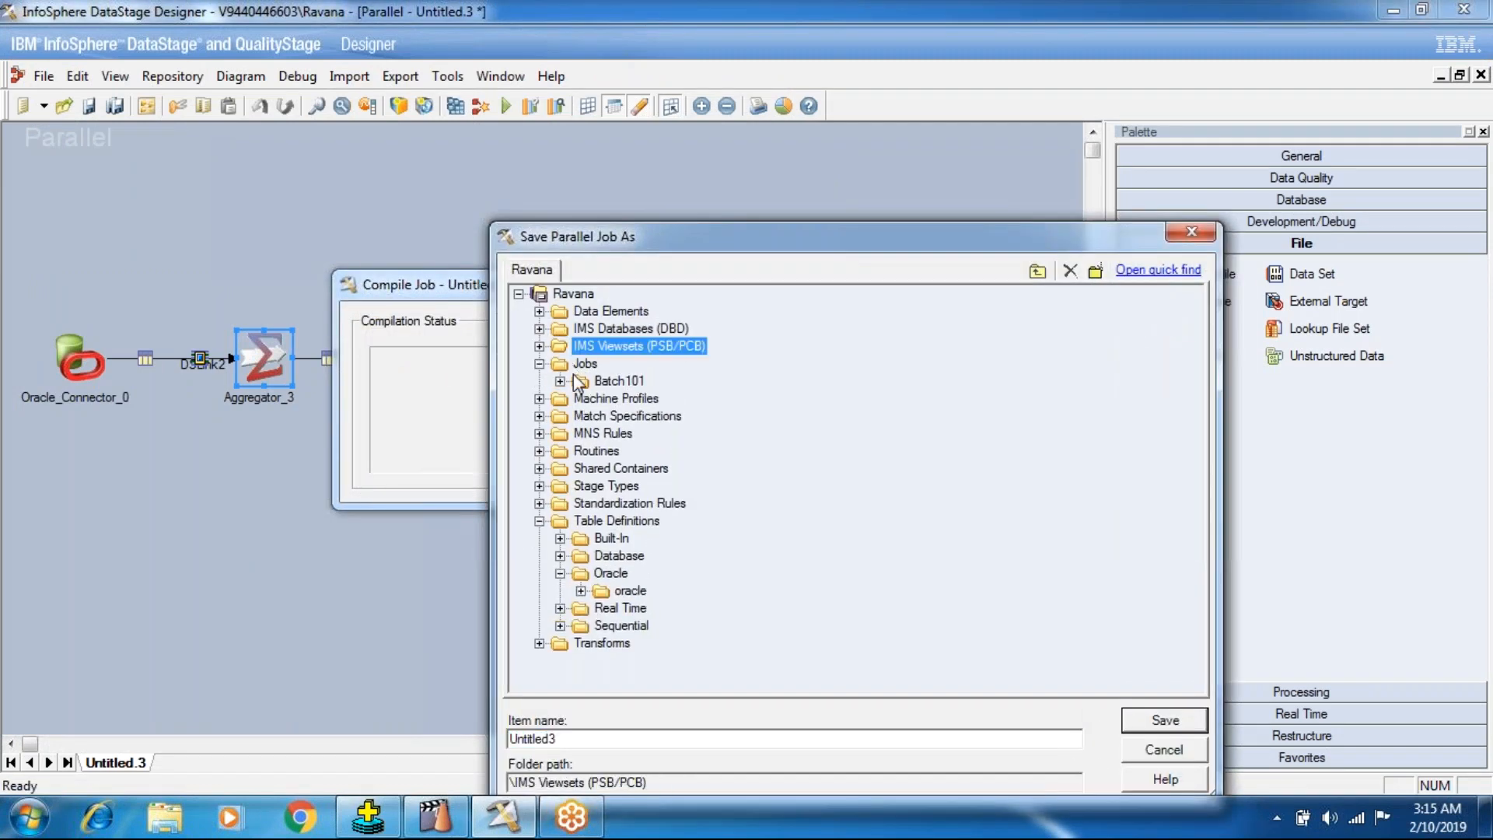
{"action": "left_click", "coordinate": [560, 381]}
{"action": "left_click", "coordinate": [619, 382]}
Name the job AggregatorStage_Job12, save it, and let the compilation run.
{"action": "left_click_drag", "start_coordinate": [567, 745], "coordinate": [437, 745]}
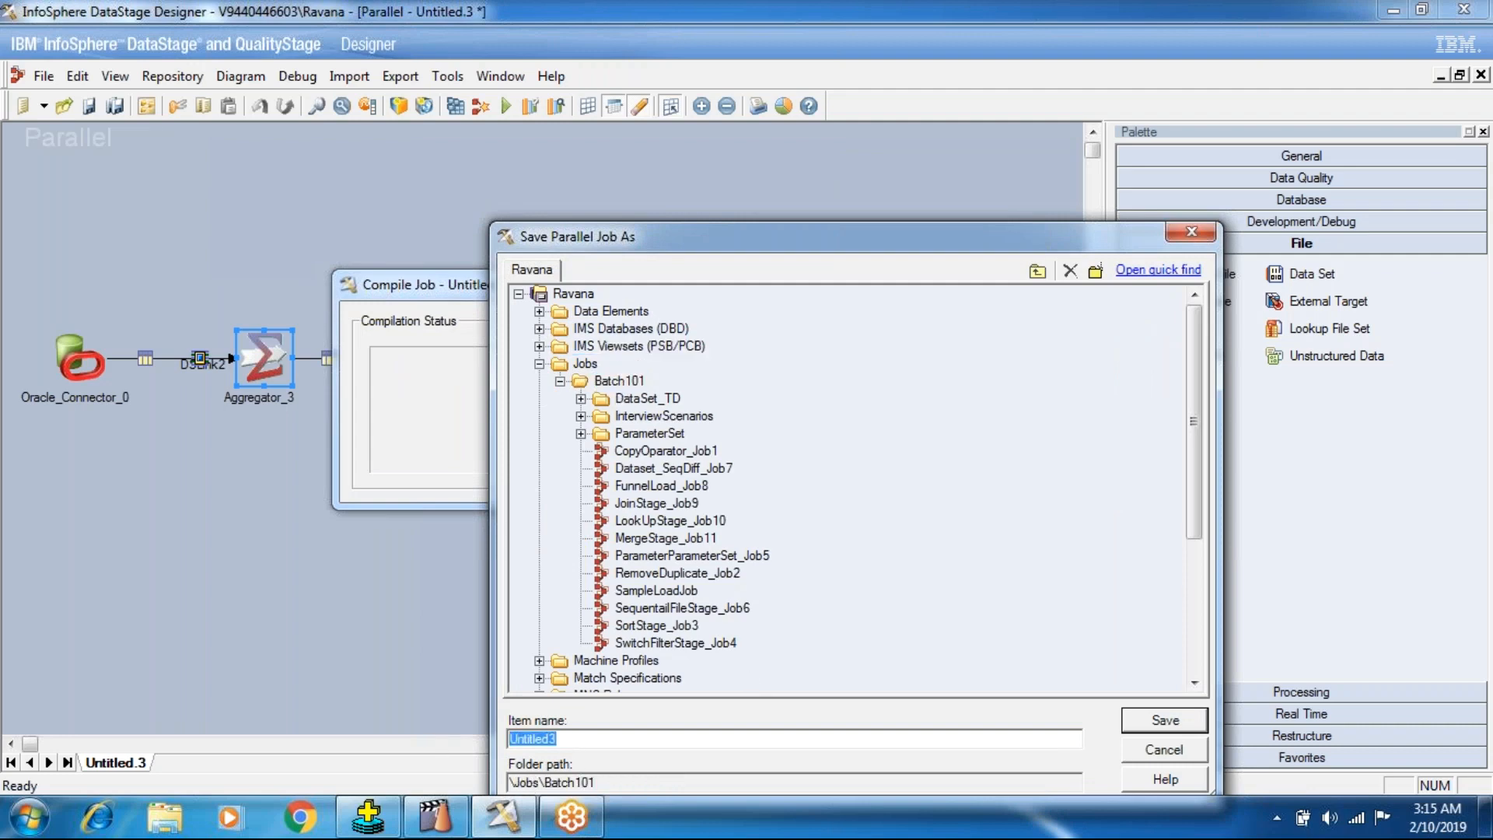
{"action": "type", "text": "gg"}
{"action": "key", "text": "BackSpace"}
{"action": "key", "text": "BackSpace"}
{"action": "type", "text": "Aggregator"}
{"action": "type", "text": "Job"}
{"action": "key", "text": "BackSpace"}
{"action": "key", "text": "BackSpace"}
{"action": "key", "text": "BackSpace"}
{"action": "type", "text": "Stafe"}
{"action": "key", "text": "BackSpace"}
{"action": "key", "text": "BackSpace"}
{"action": "type", "text": "ge_Job1"}
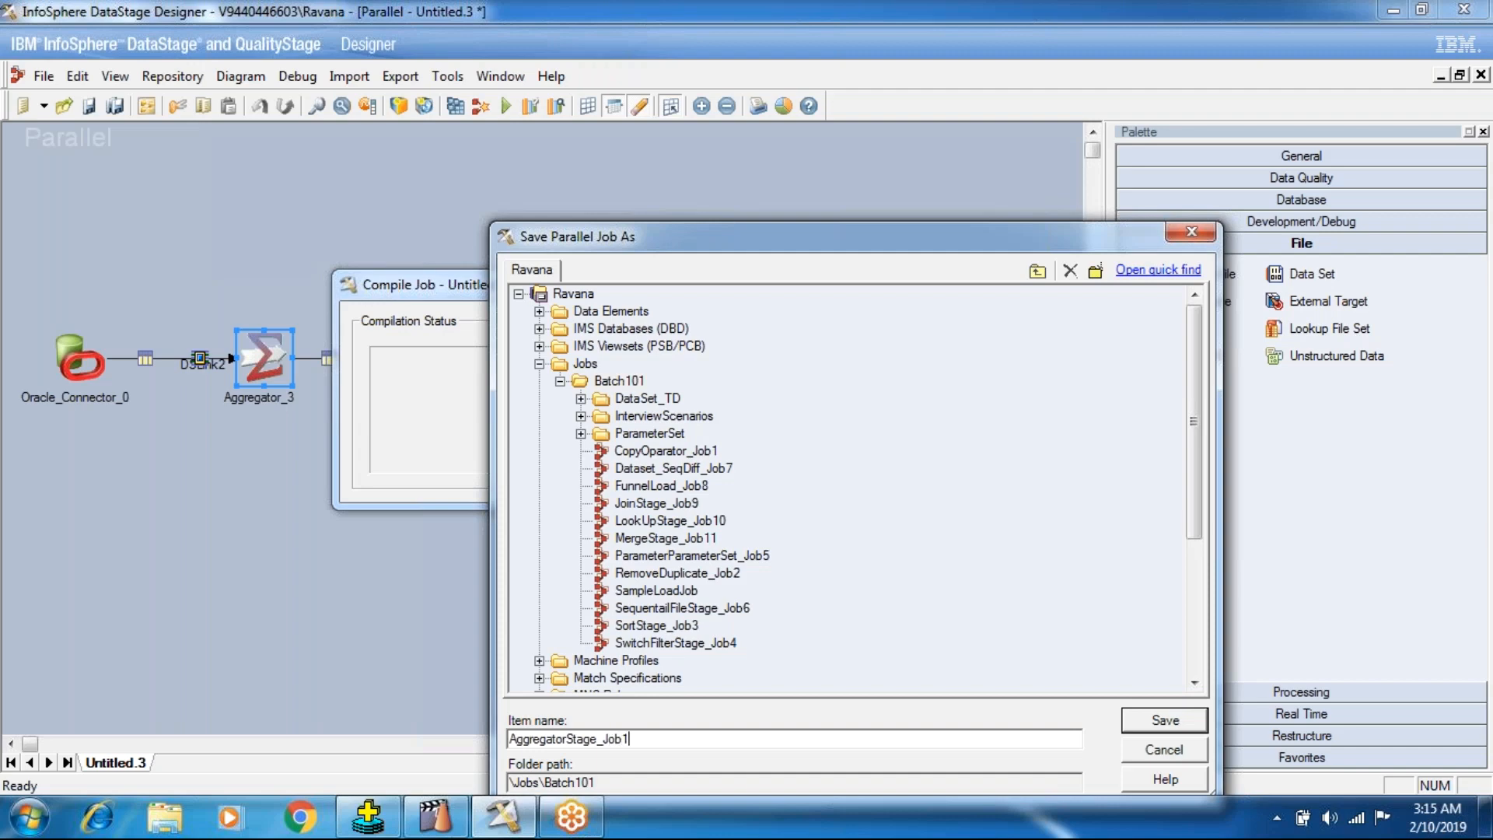
{"action": "key", "text": "Return"}
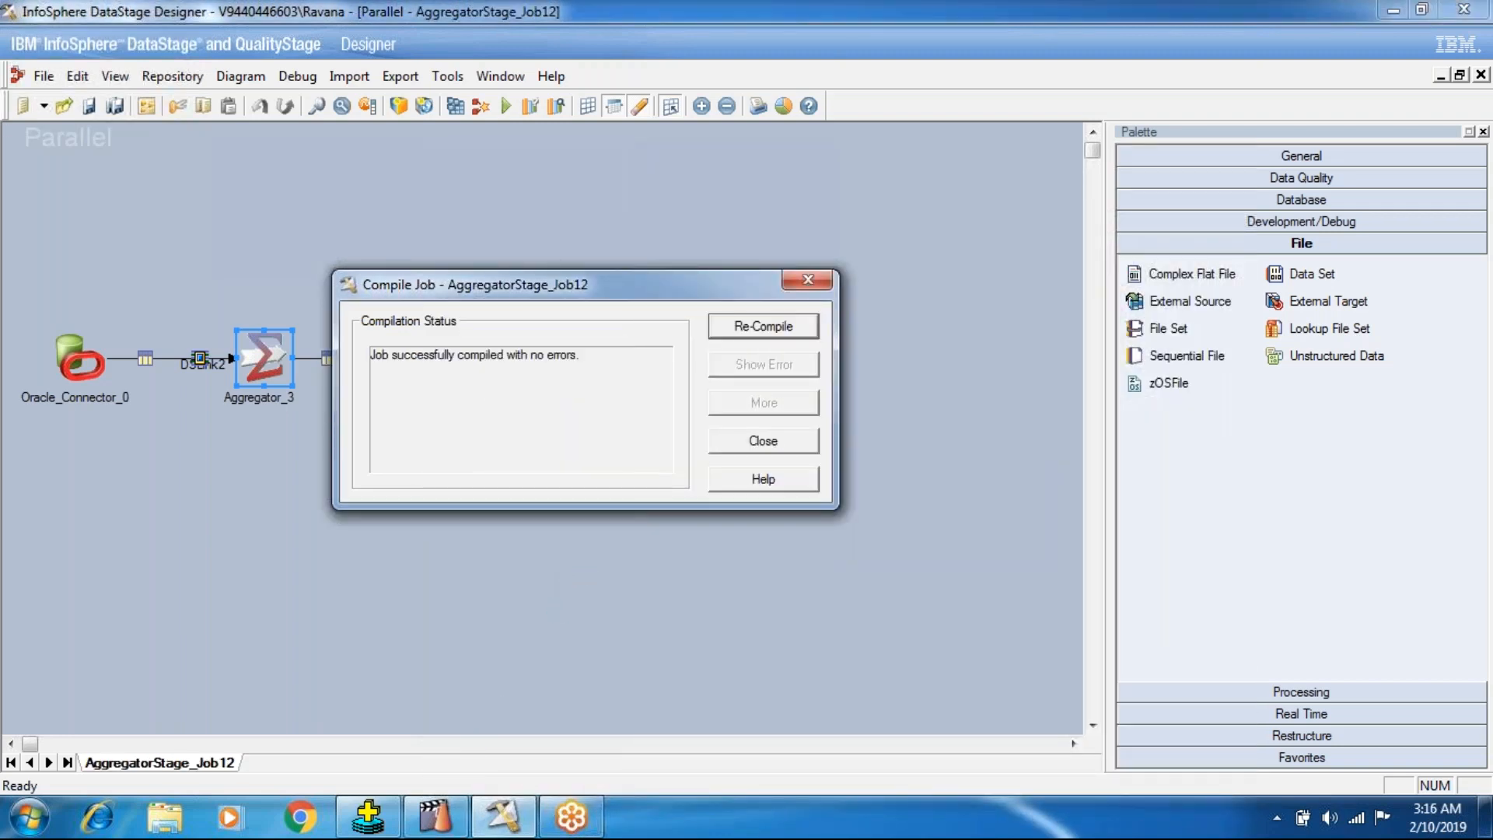
Close the compilation status and run AggregatorStage_Job12.
{"action": "left_click", "coordinate": [584, 572]}
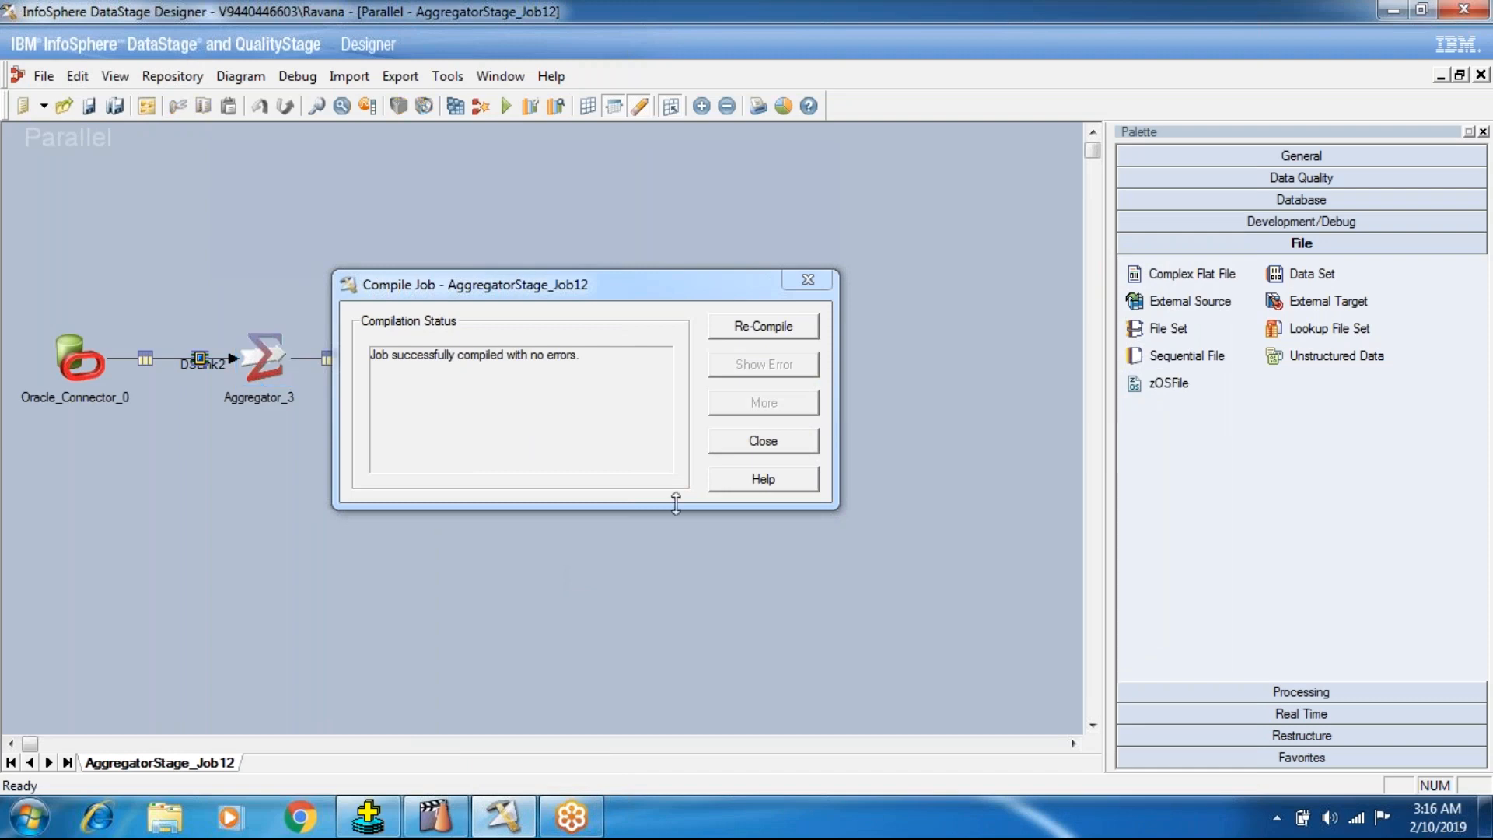
{"action": "left_click", "coordinate": [733, 445]}
{"action": "left_click", "coordinate": [506, 107]}
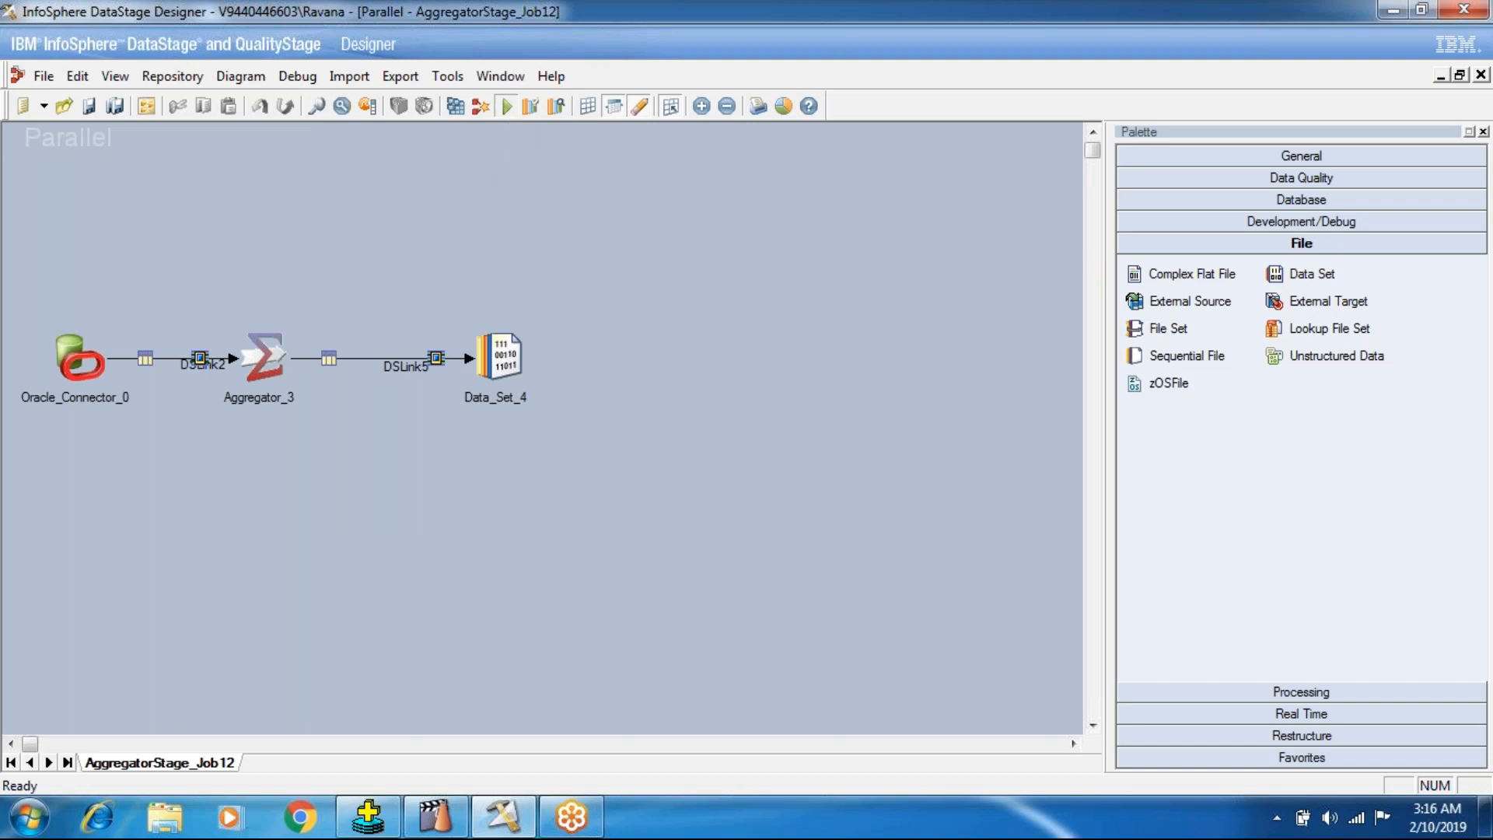
{"action": "left_click", "coordinate": [354, 462]}
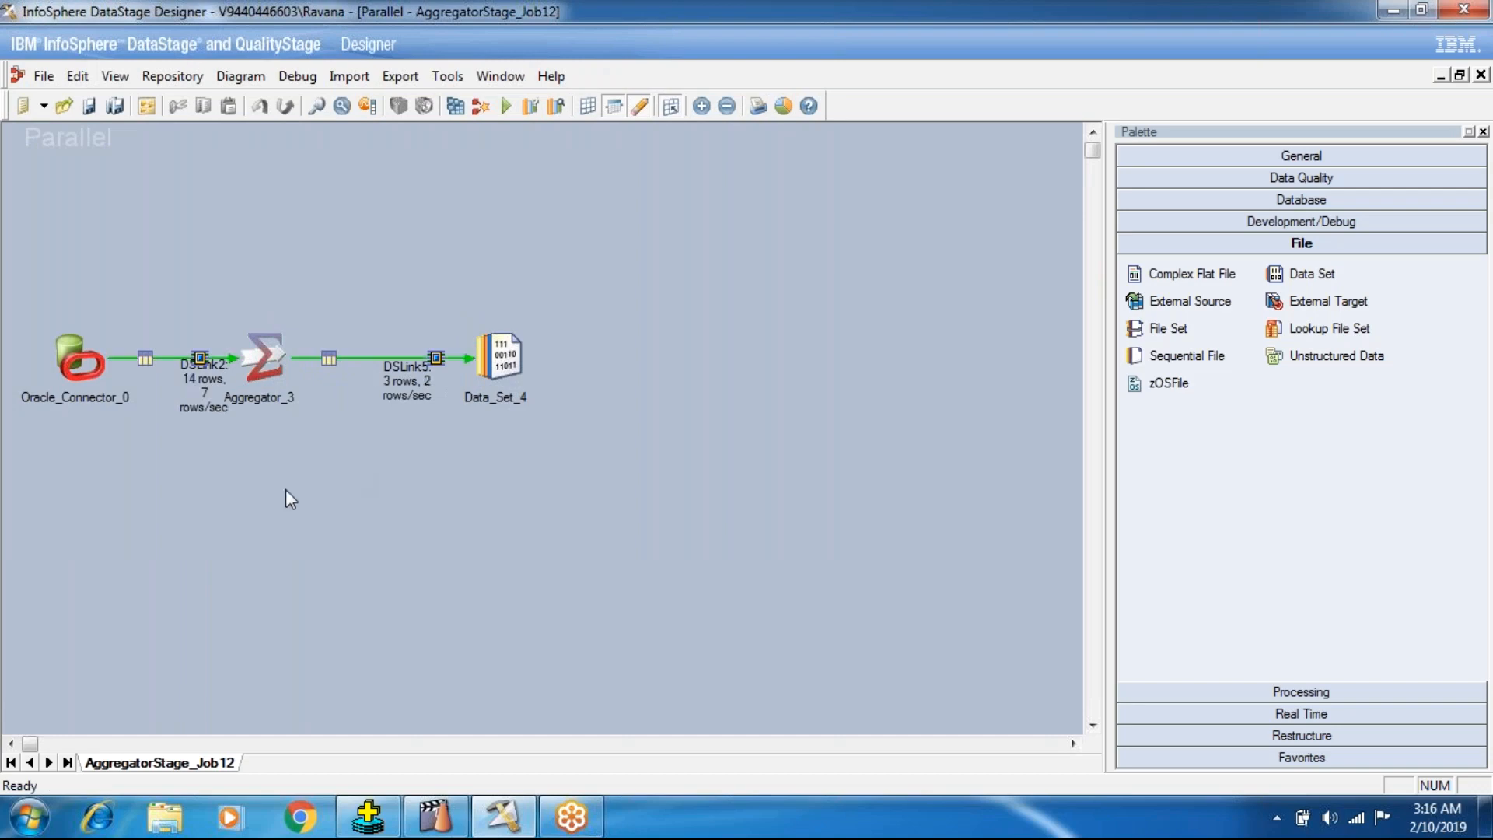
Check the grouped salary query in SQL*Plus, return to DataStage Designer, and view the data of the target Data Set stage.
{"action": "left_click", "coordinate": [367, 816]}
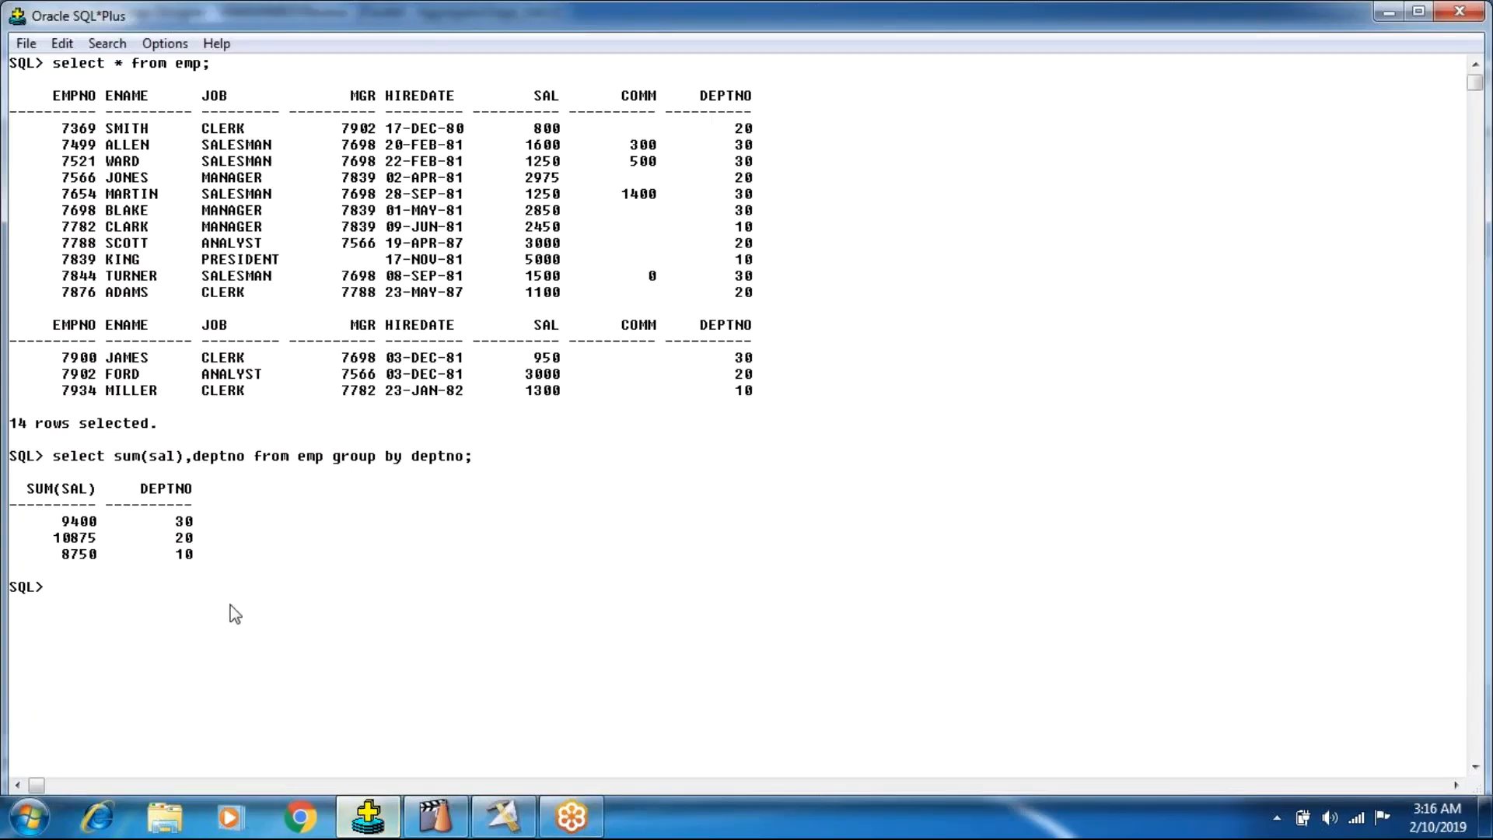
{"action": "left_click", "coordinate": [503, 817]}
{"action": "right_click", "coordinate": [500, 356]}
{"action": "left_click", "coordinate": [537, 418]}
{"action": "left_click", "coordinate": [1019, 351]}
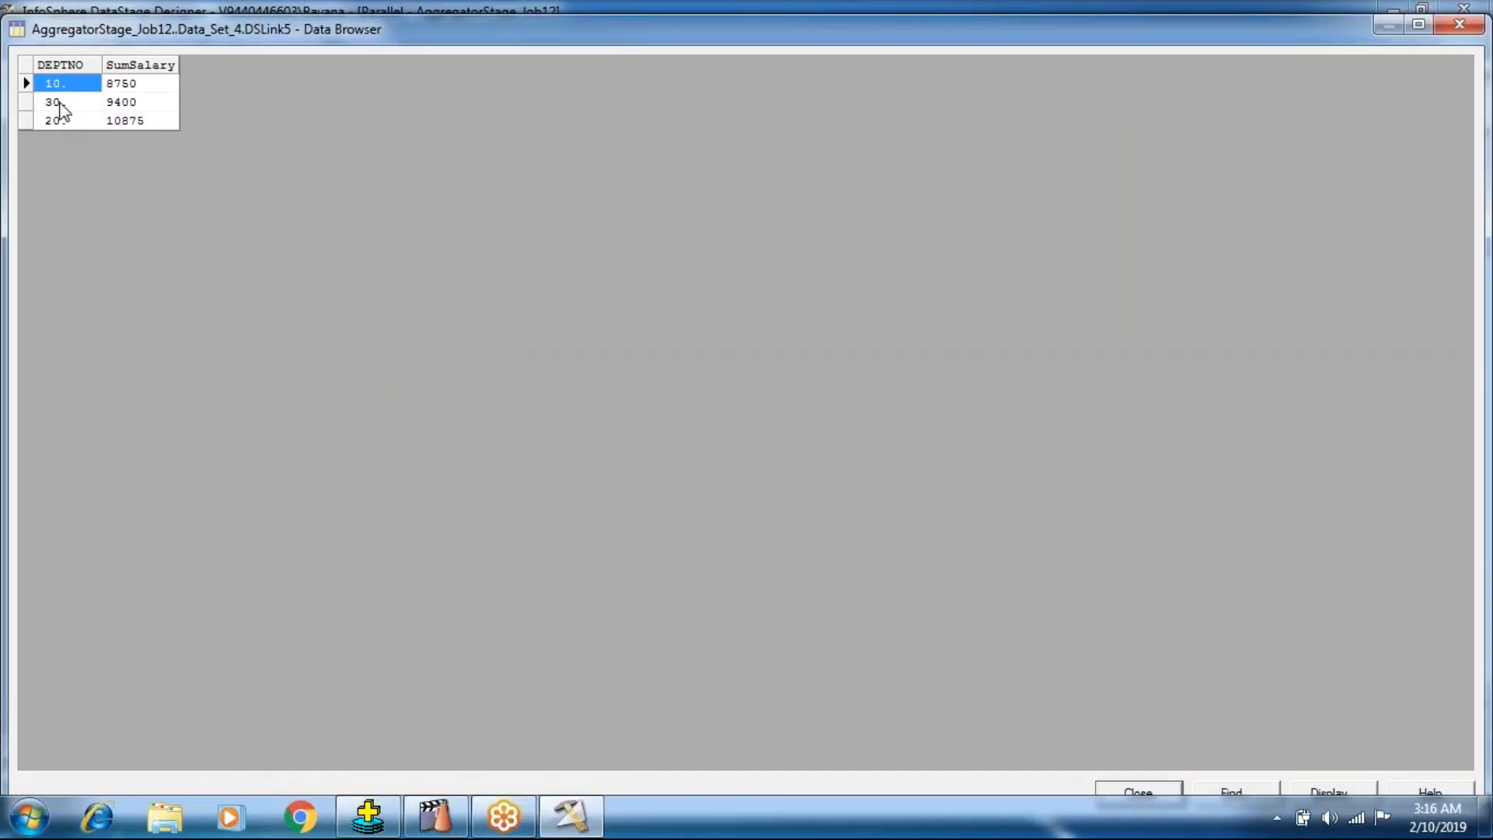
{"action": "left_click", "coordinate": [113, 86]}
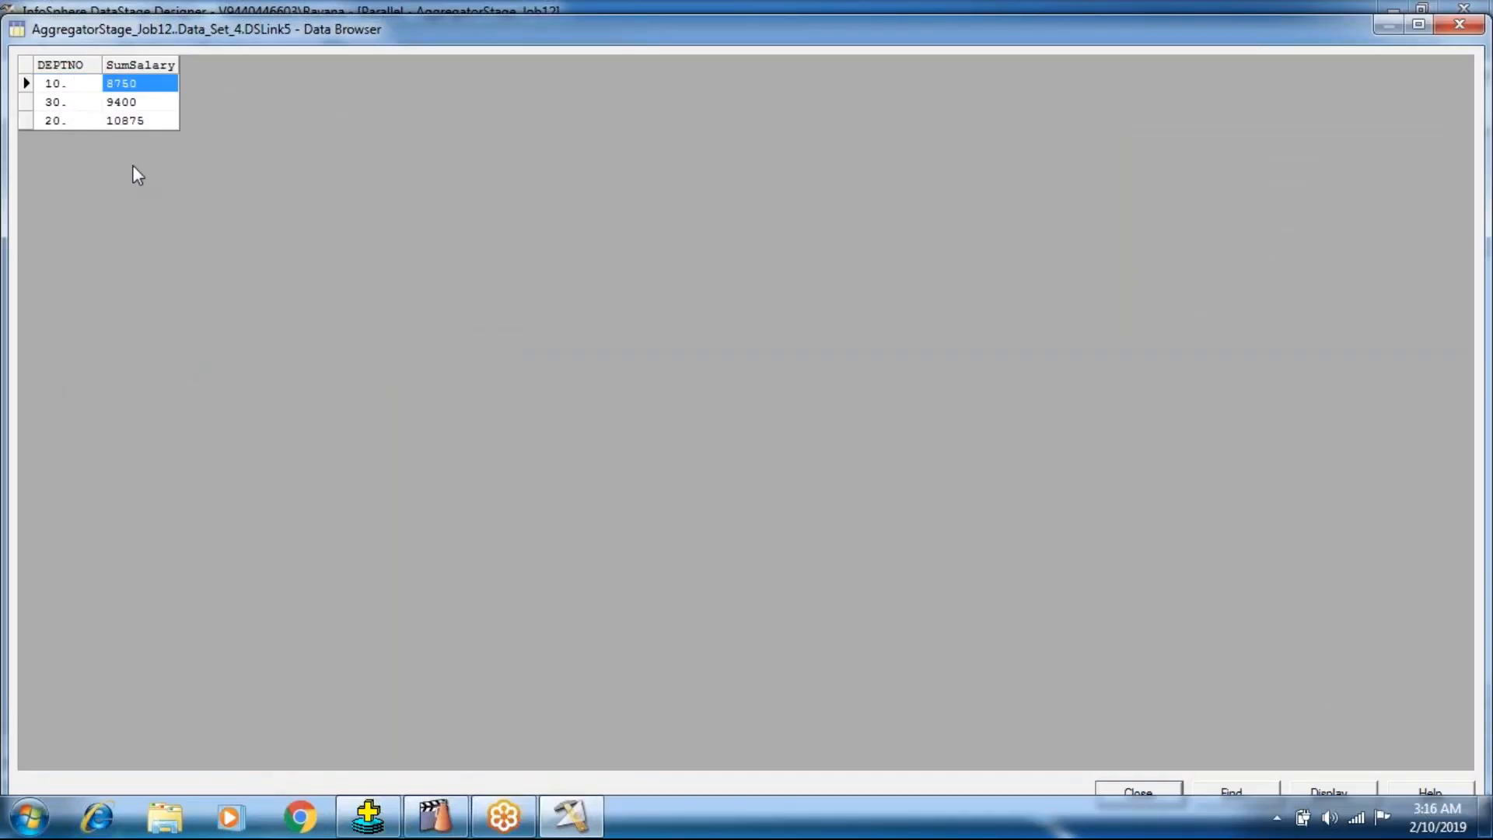
Compare the SumSalary values per department with the SQL*Plus query output, and close the data view.
{"action": "left_click", "coordinate": [379, 821]}
{"action": "left_click_drag", "start_coordinate": [61, 554], "coordinate": [104, 556]}
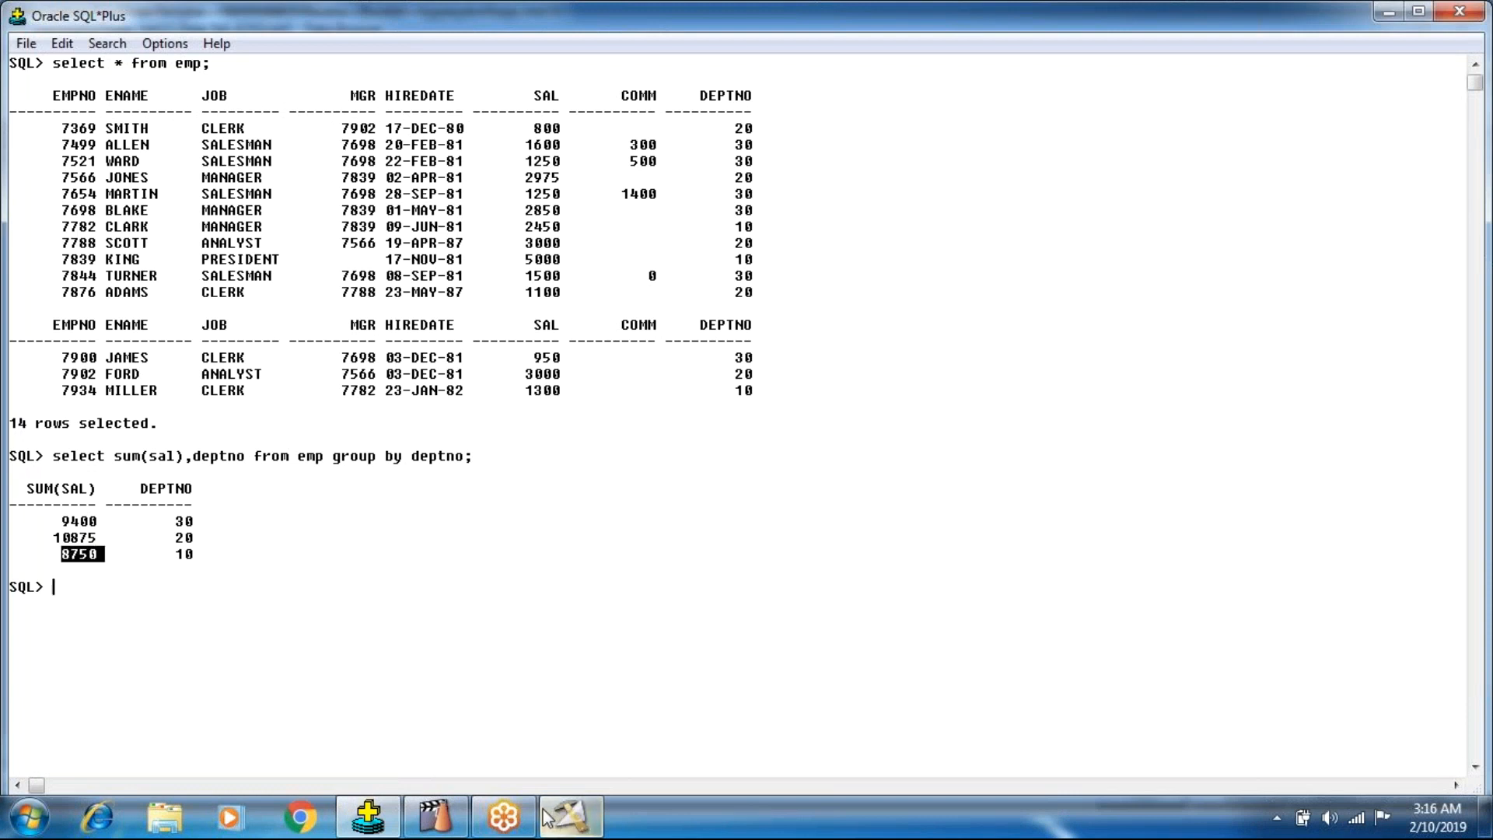
{"action": "mouse_move", "coordinate": [424, 814]}
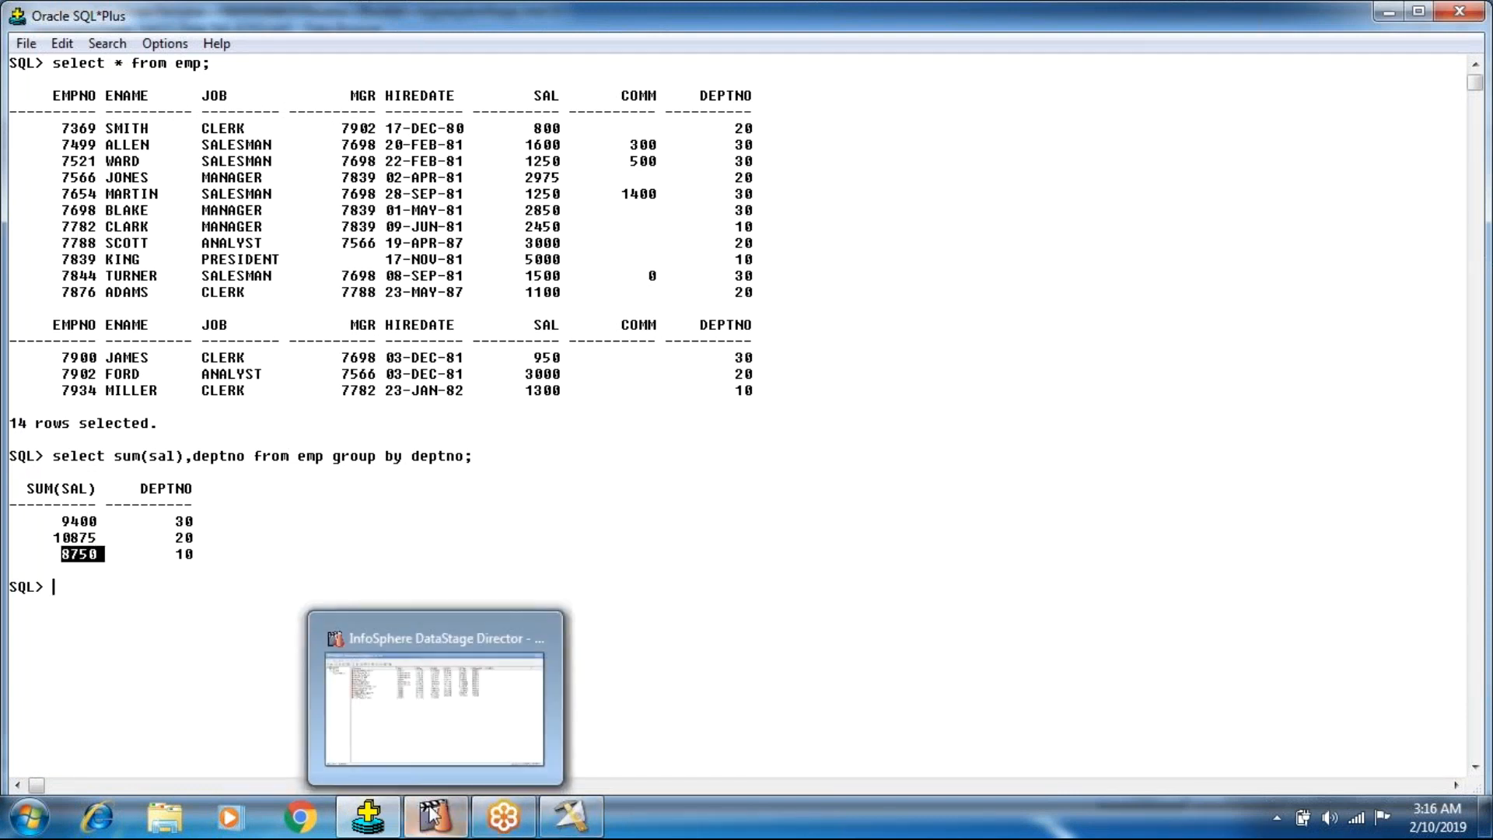
{"action": "left_click", "coordinate": [572, 817]}
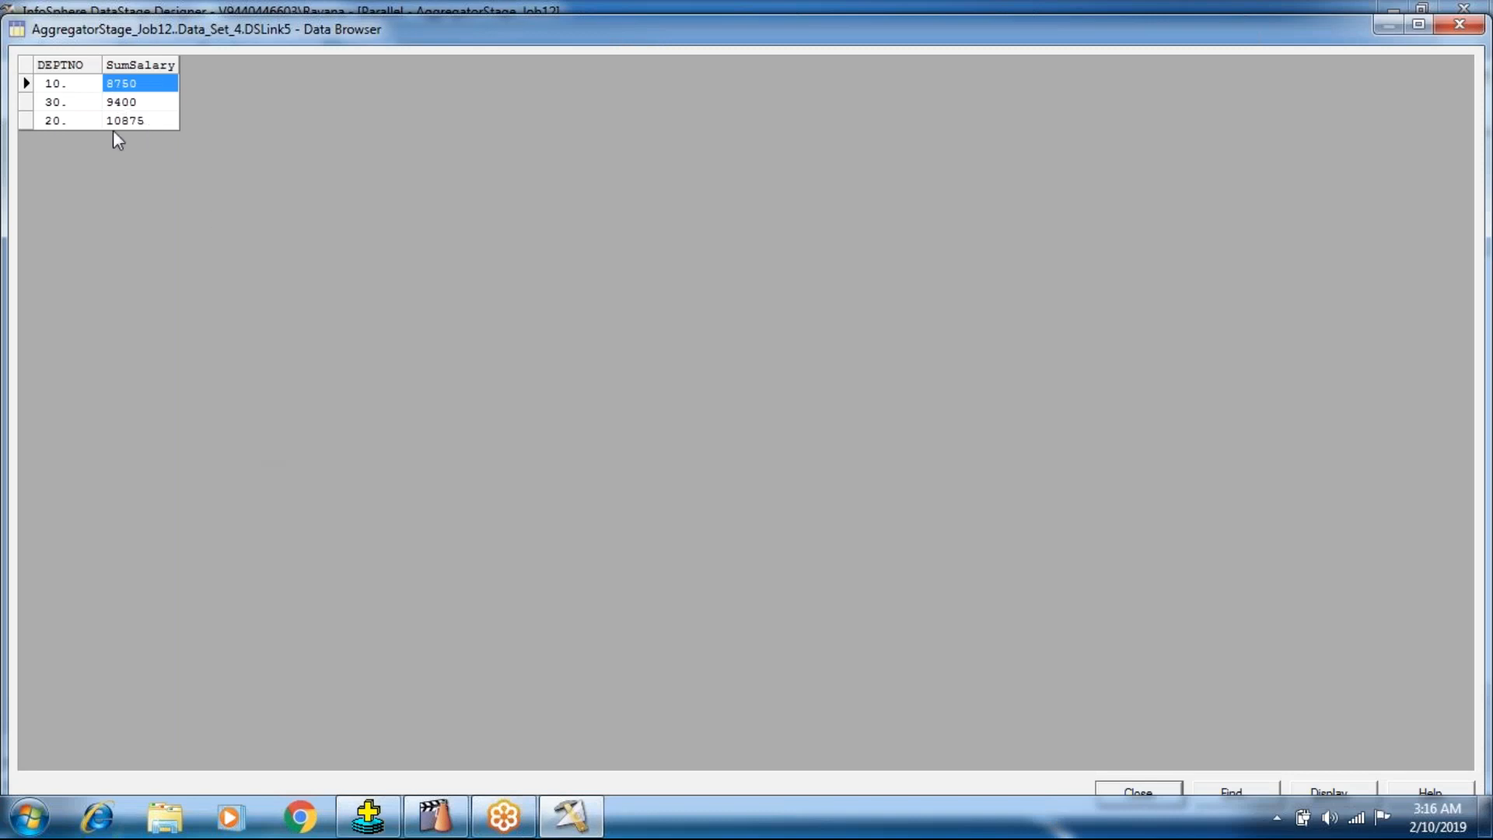
{"action": "left_click", "coordinate": [113, 126]}
{"action": "left_click", "coordinate": [138, 102]}
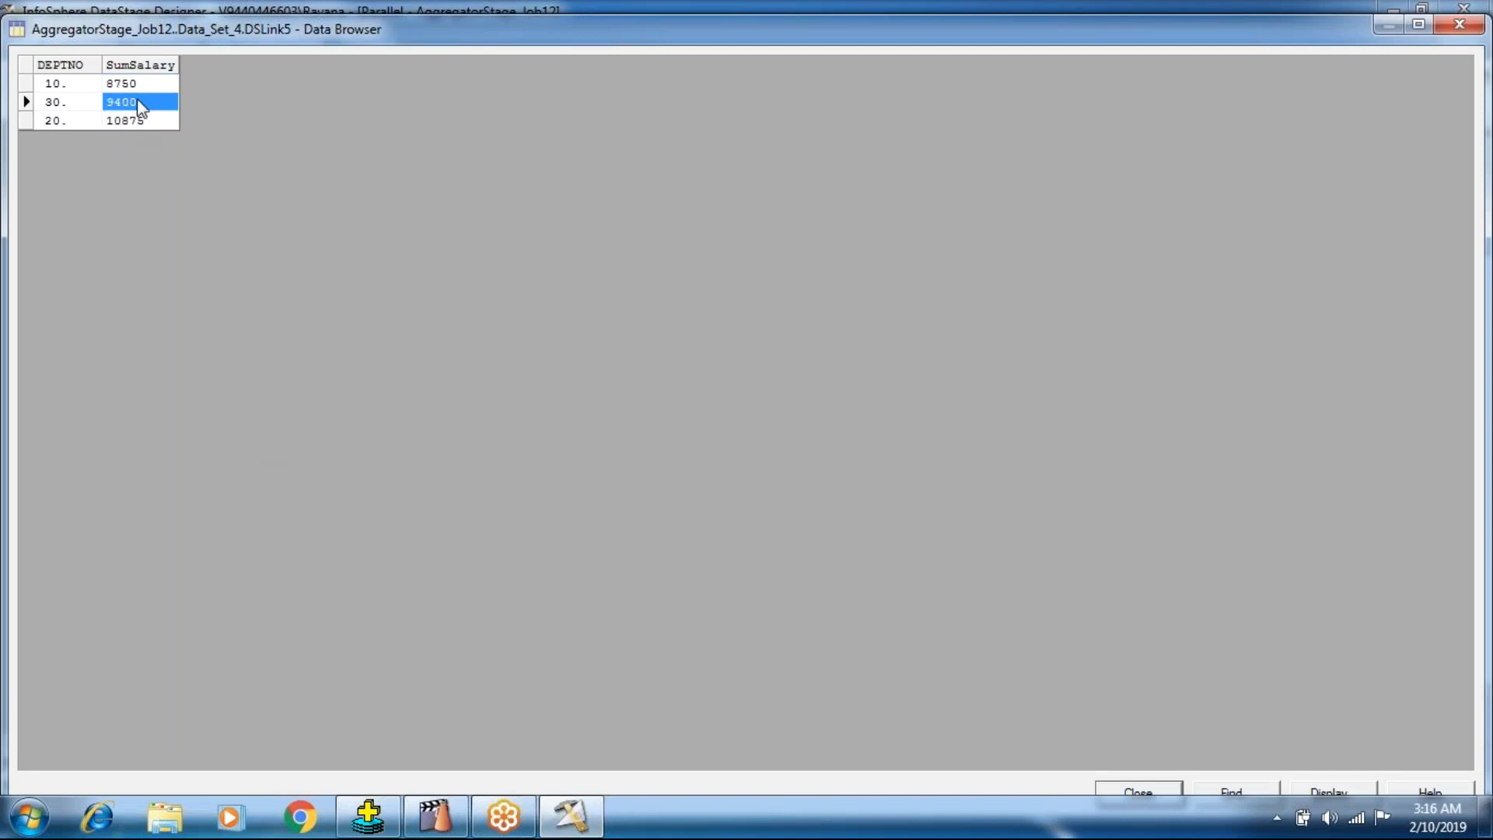
{"action": "left_click", "coordinate": [1139, 787]}
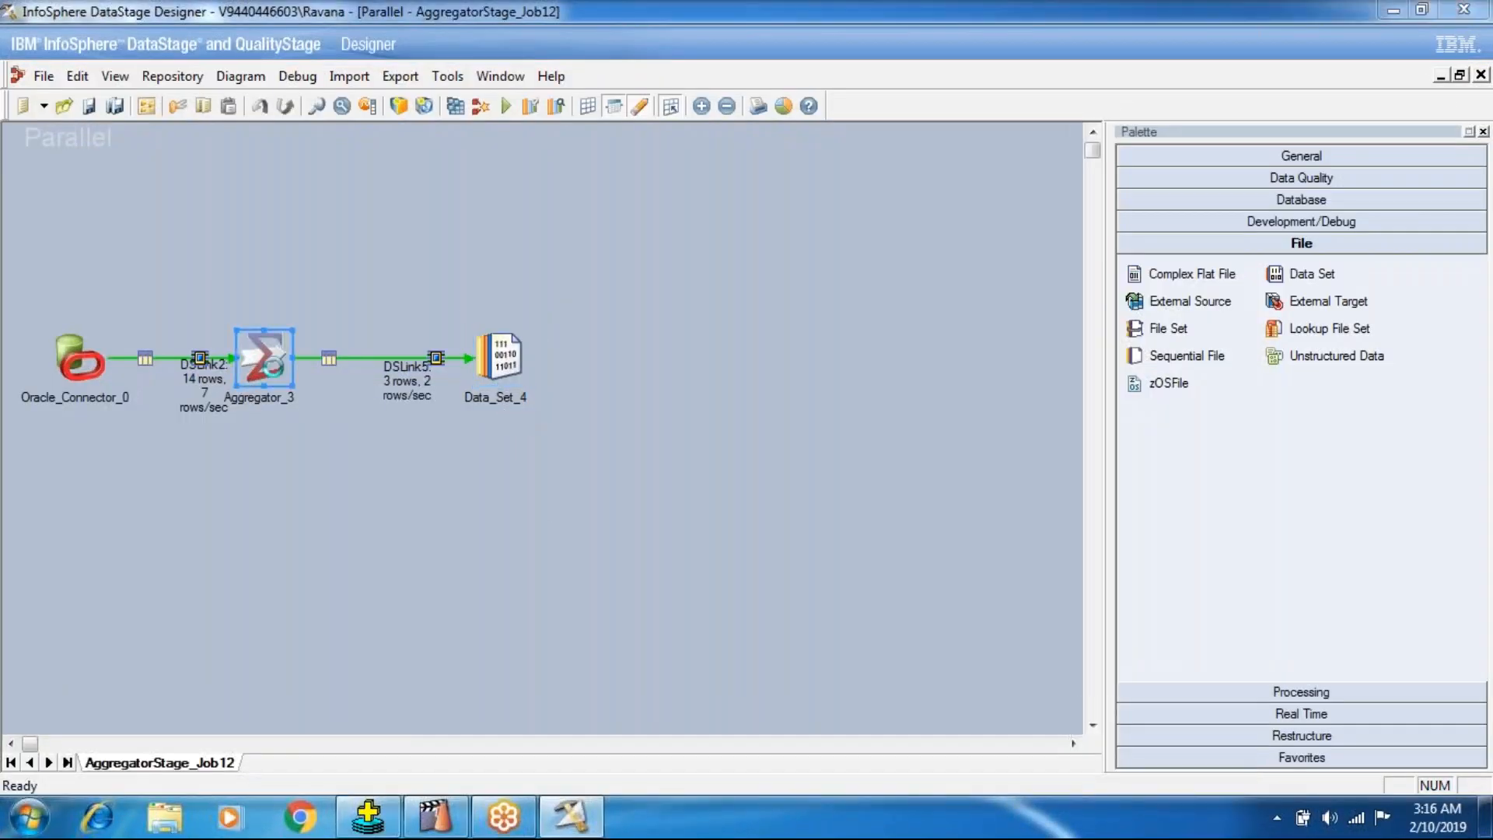
Reopen the Aggregator stage and add a Maximum Value Output Column named MaxSalary for the SAL calculation.
{"action": "double_click", "coordinate": [268, 362]}
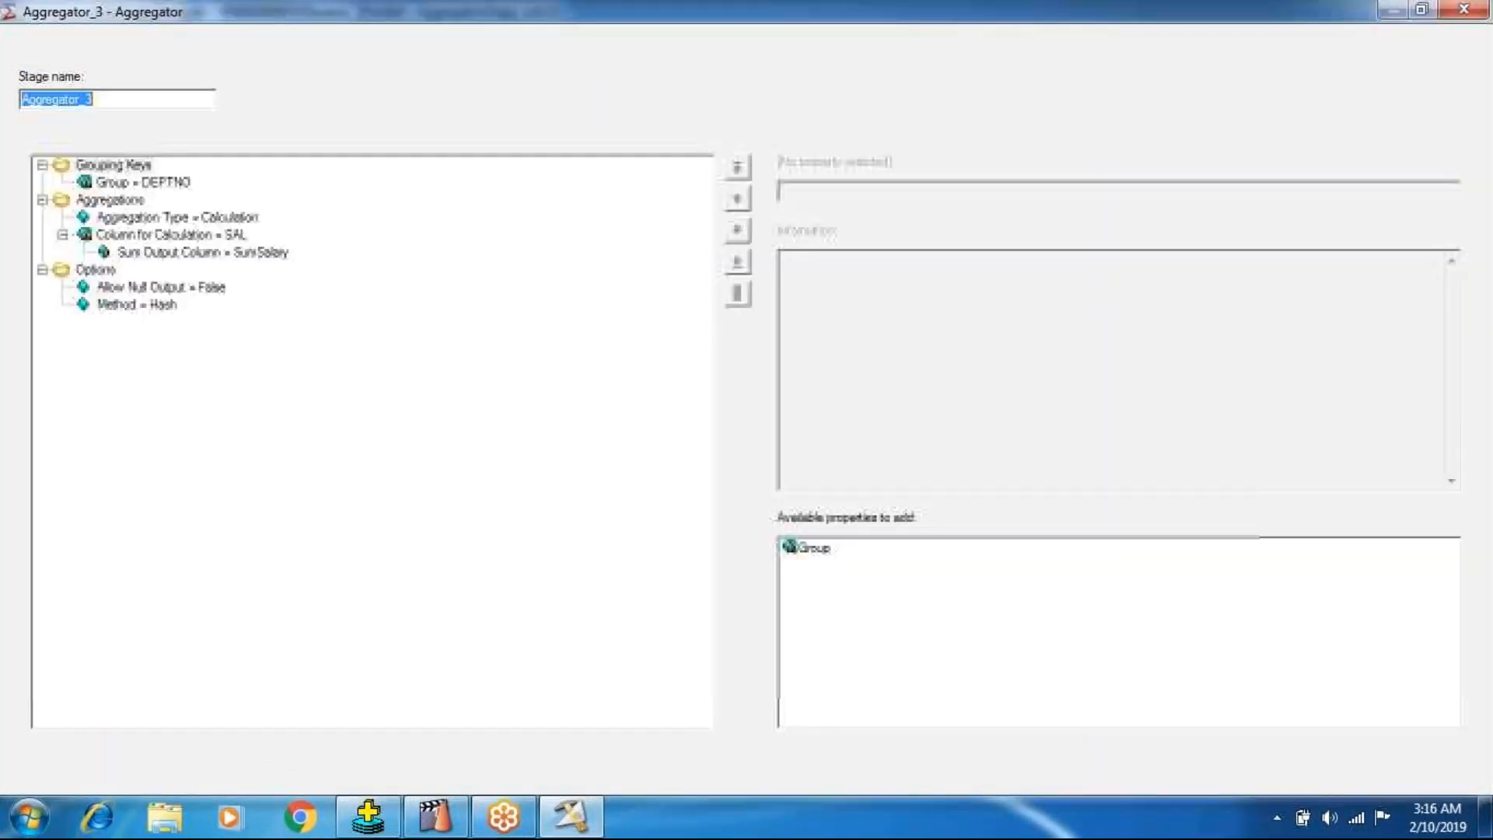
{"action": "left_click", "coordinate": [233, 236]}
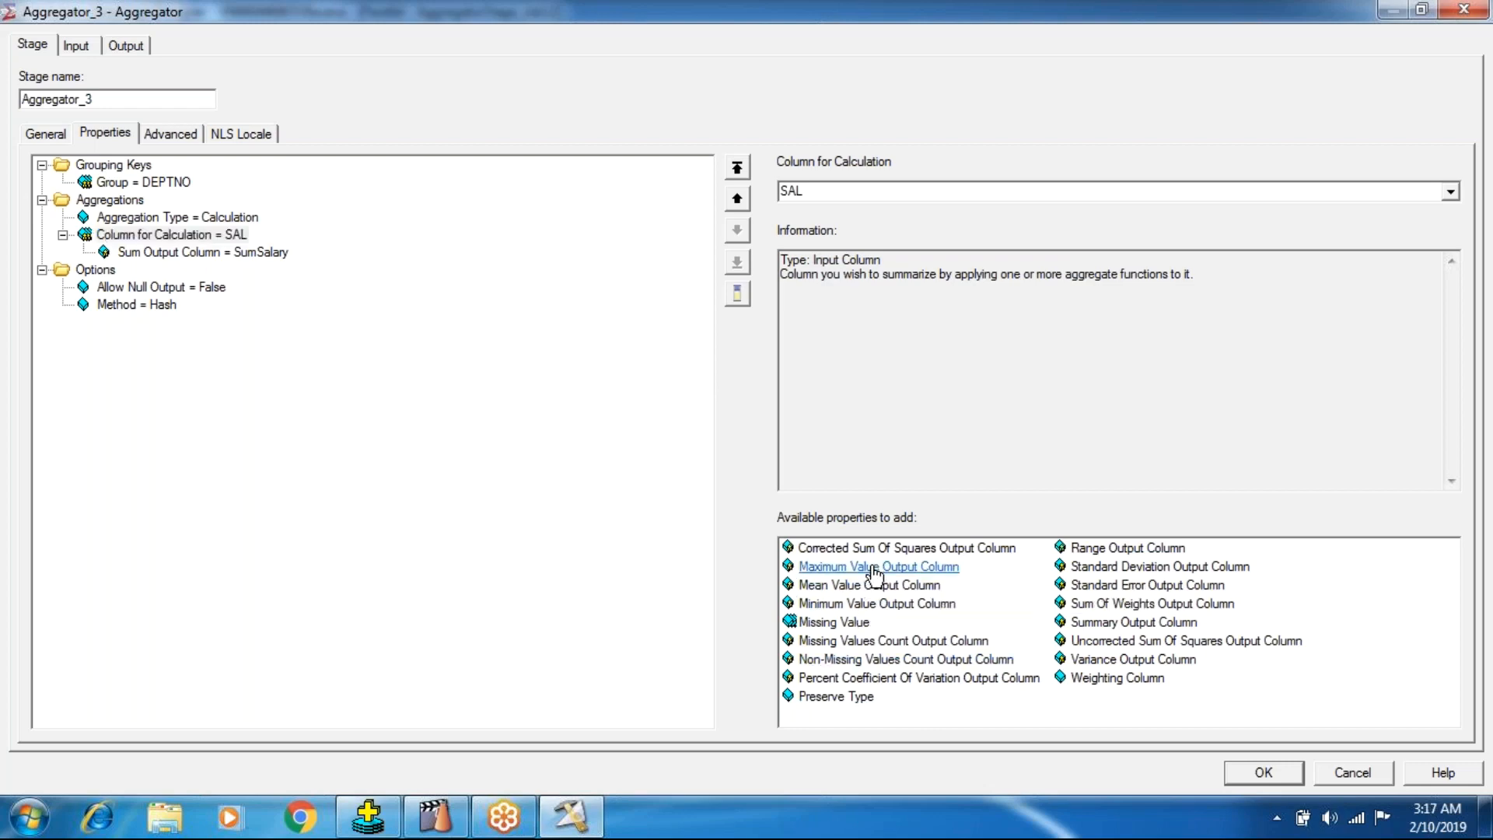
{"action": "left_click", "coordinate": [877, 568]}
{"action": "left_click", "coordinate": [790, 190]}
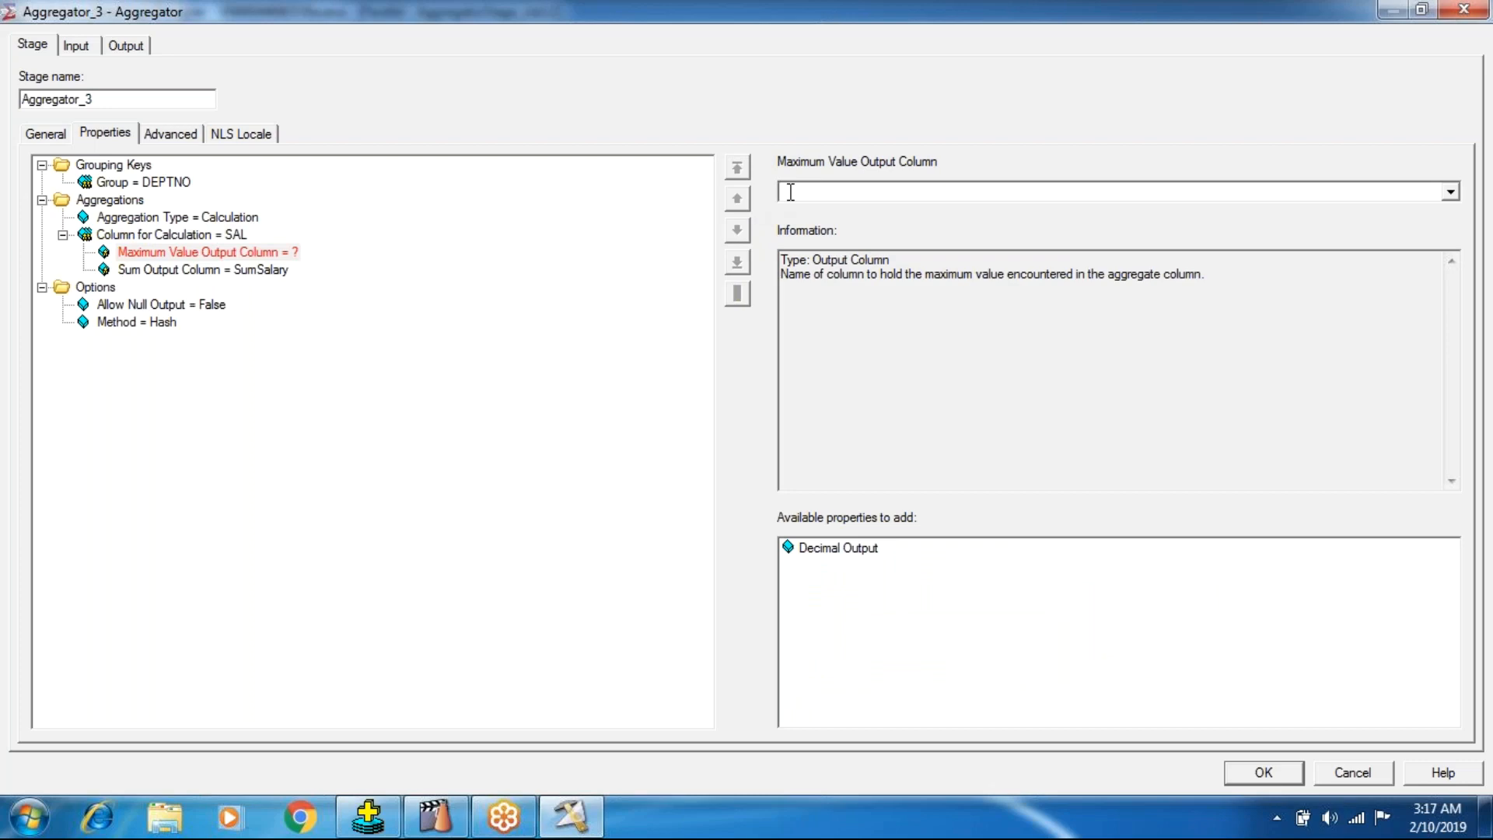
{"action": "type", "text": "NM"}
{"action": "type", "text": "MaxSalary"}
{"action": "left_click", "coordinate": [176, 219]}
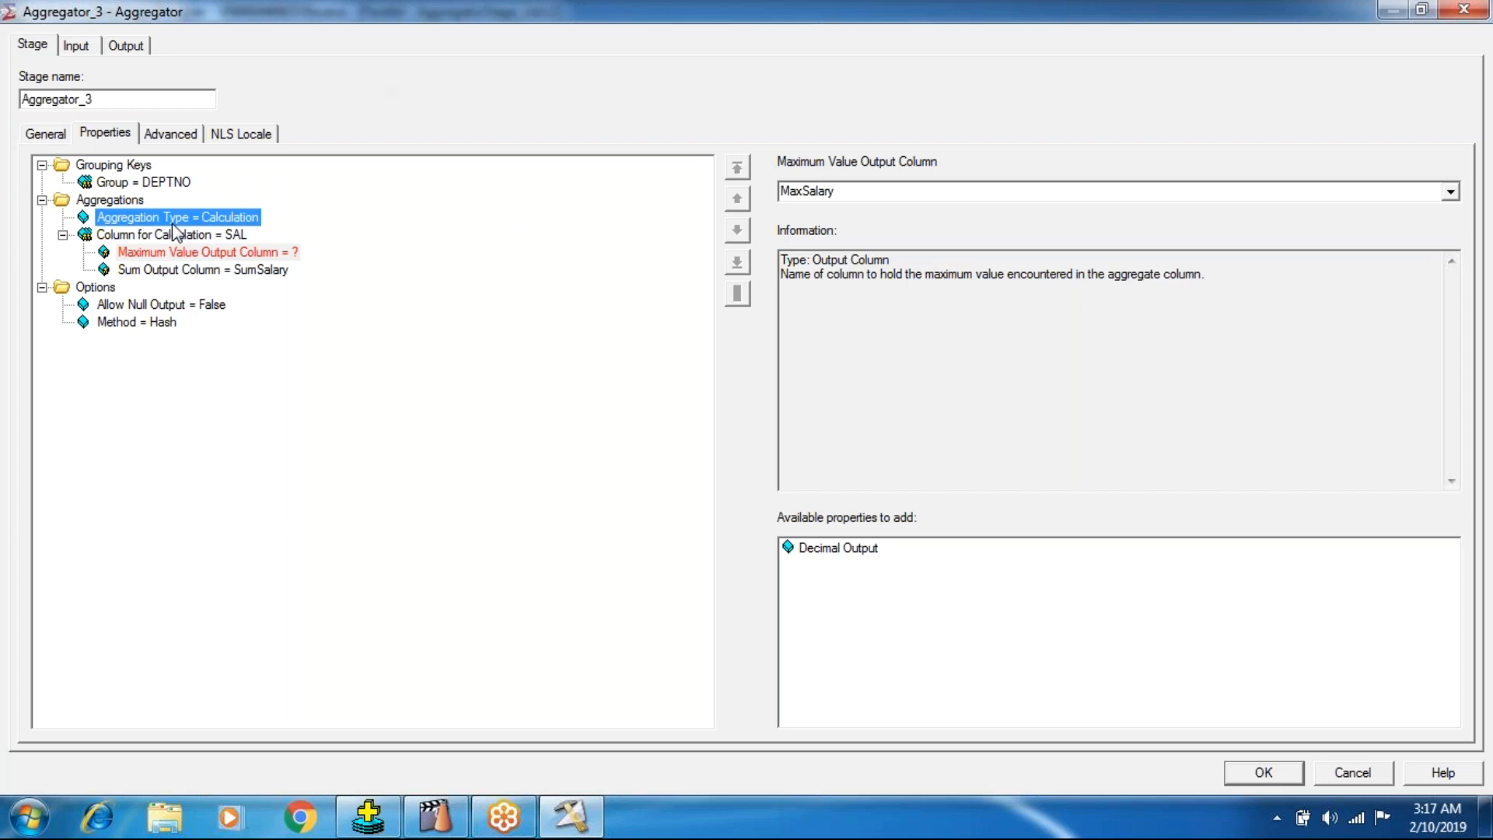
Add a Minimum Value Output Column named MinimumSalary for the SAL calculation column.
{"action": "left_click", "coordinate": [177, 236]}
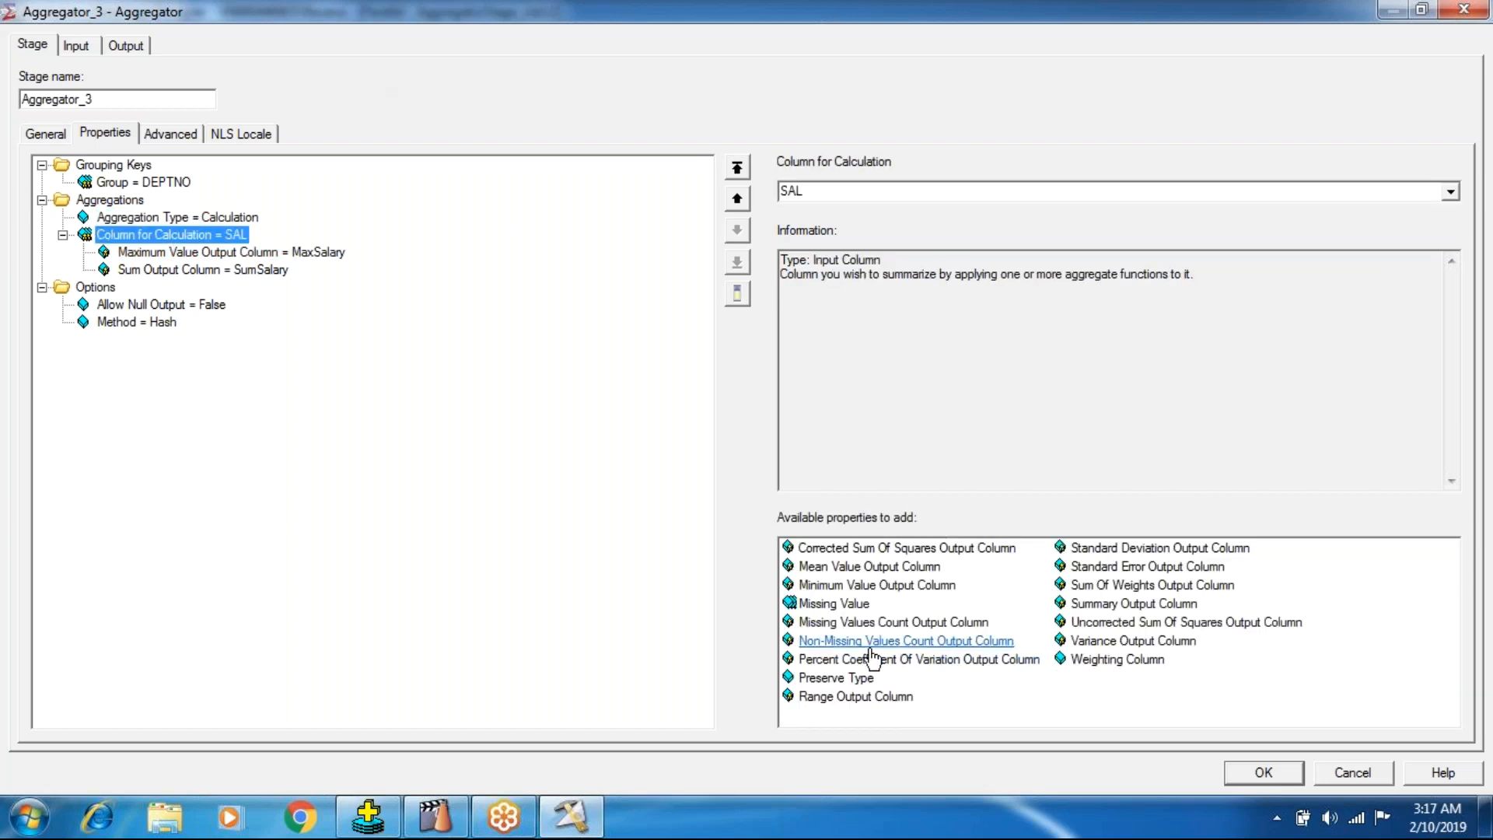
{"action": "left_click", "coordinate": [876, 317]}
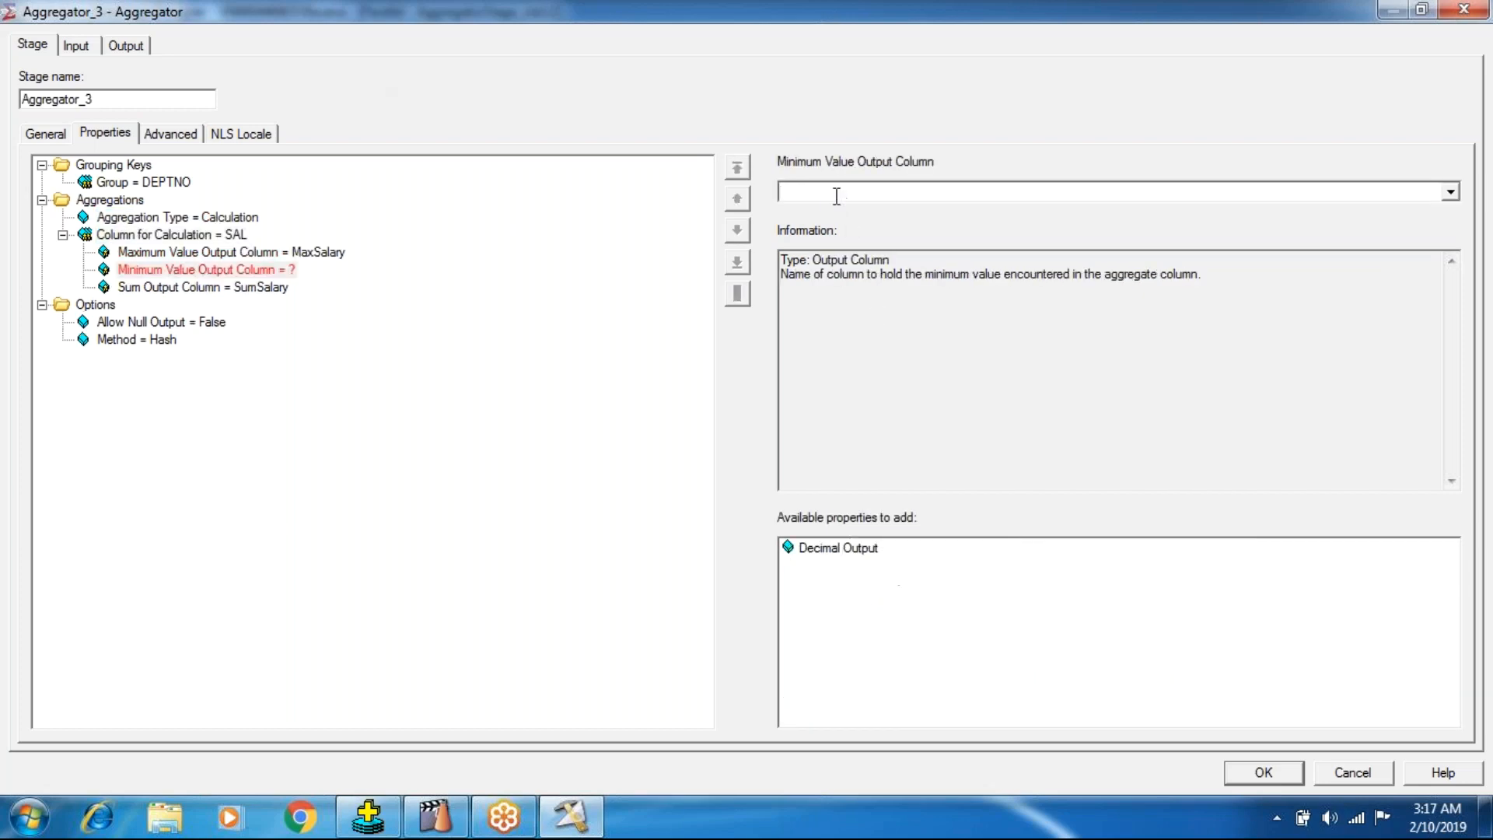
{"action": "type", "text": "MinimumSalary"}
{"action": "key", "text": "Return"}
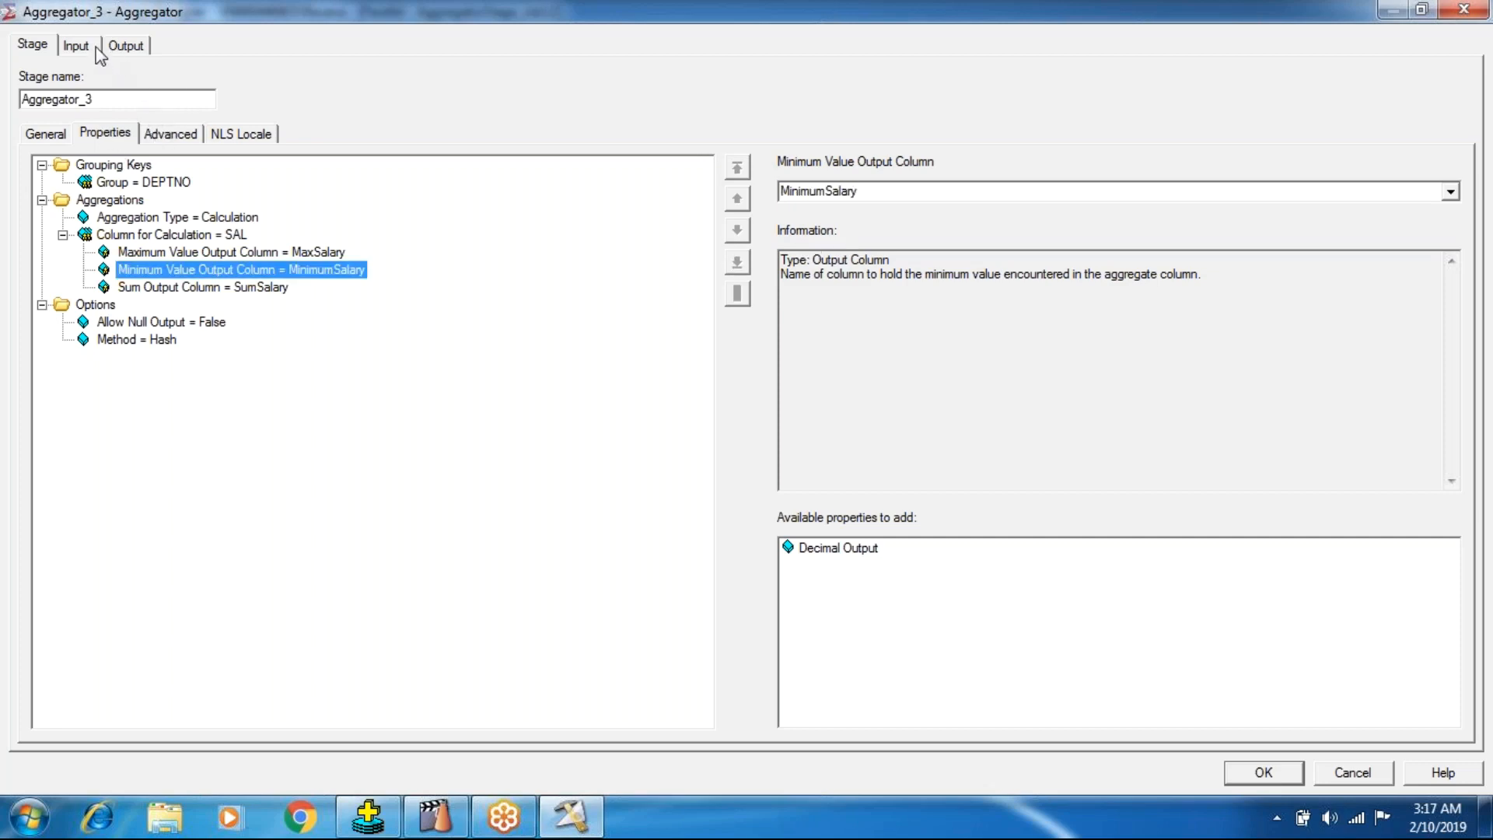
Replace the DSLink5 output mapping with DEPTNO, MaxSalary, MinimumSalary and SumSalary, and accept the Aggregator settings.
{"action": "left_click", "coordinate": [125, 47]}
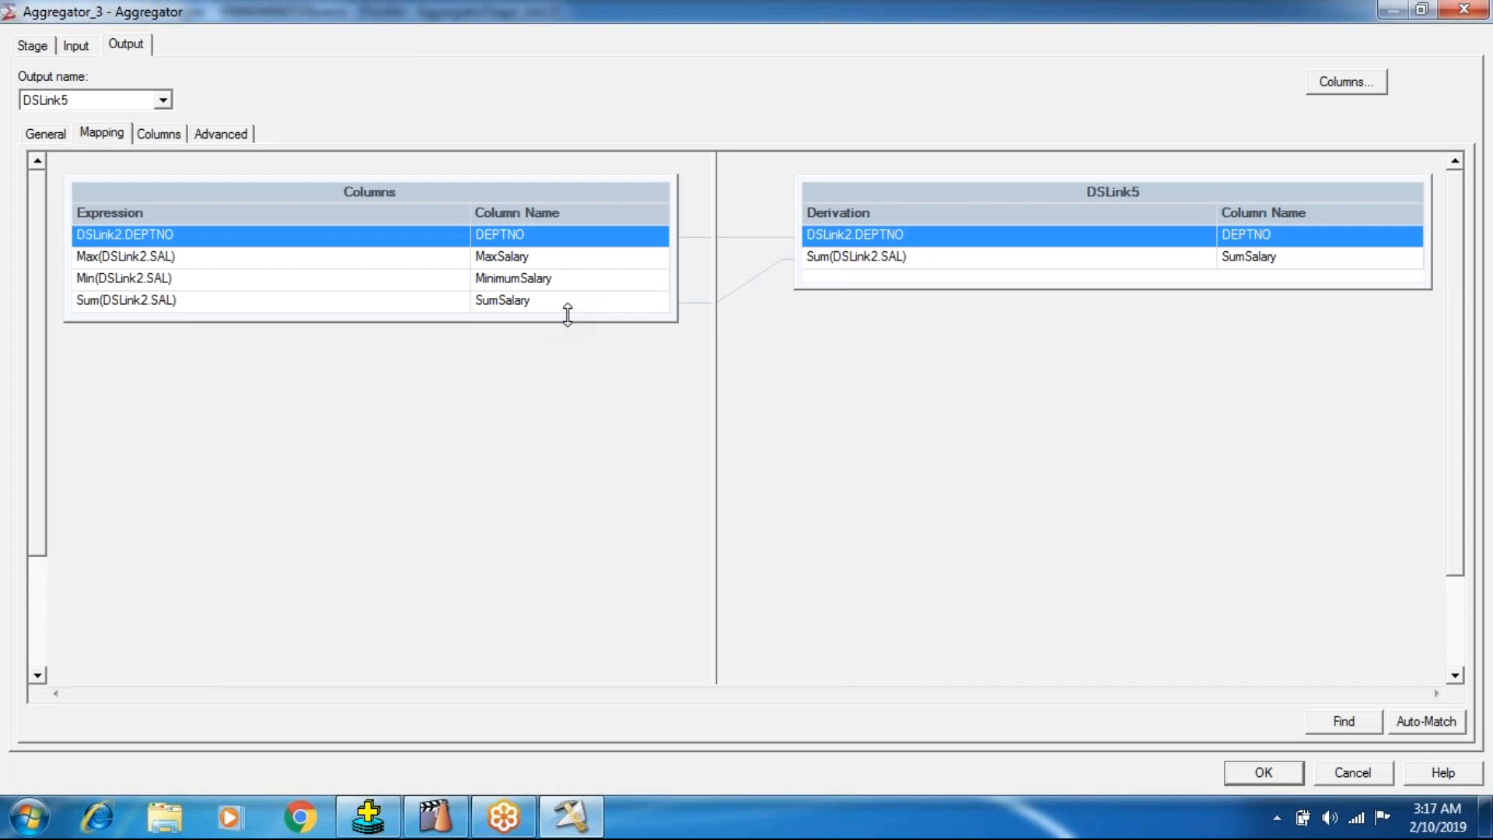
{"action": "left_click_drag", "start_coordinate": [570, 321], "coordinate": [570, 375]}
{"action": "left_click", "coordinate": [829, 196]}
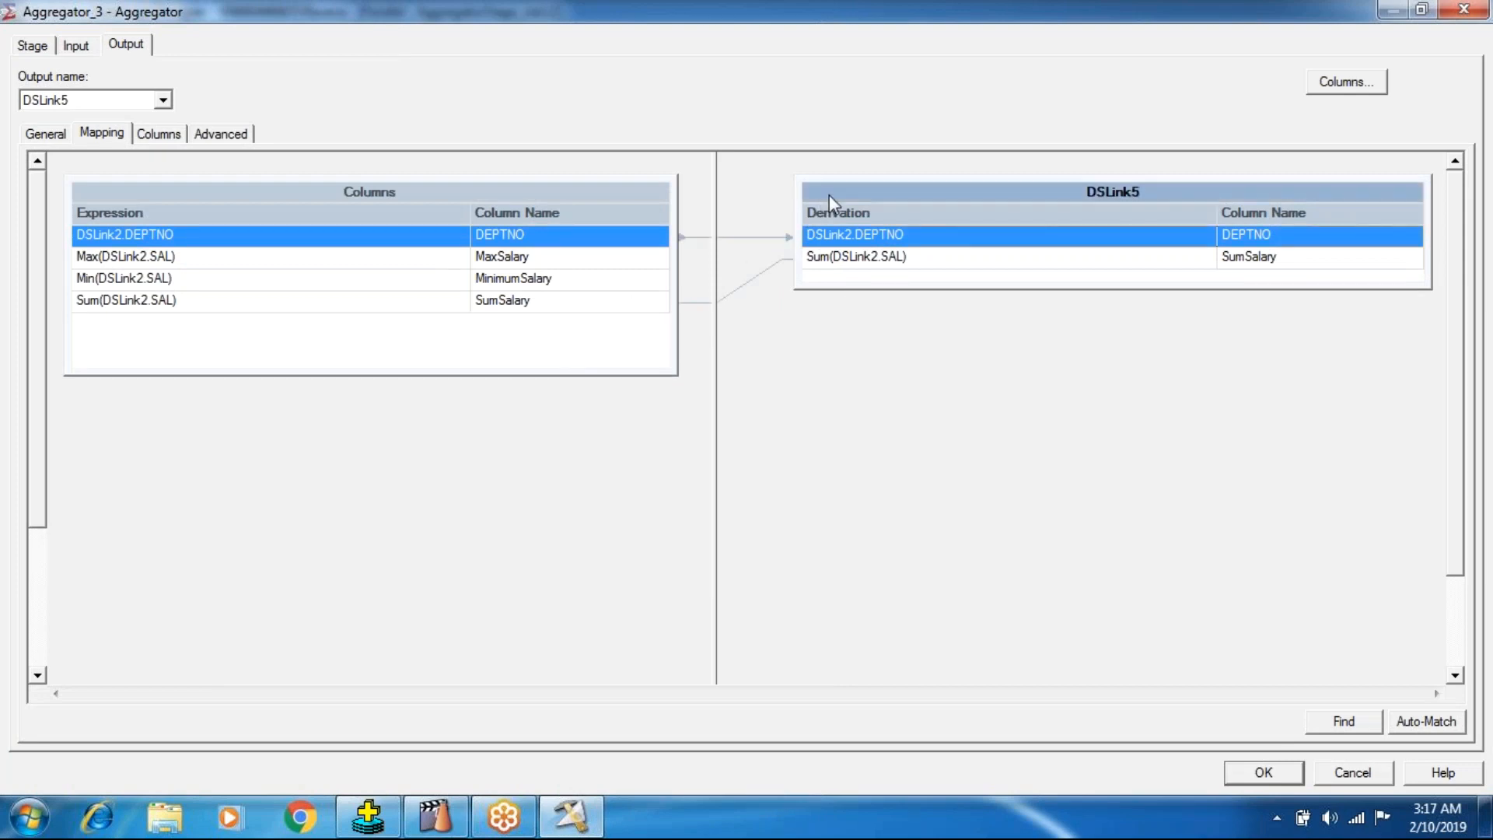
{"action": "key", "text": "ctrl+a"}
{"action": "key", "text": "Delete"}
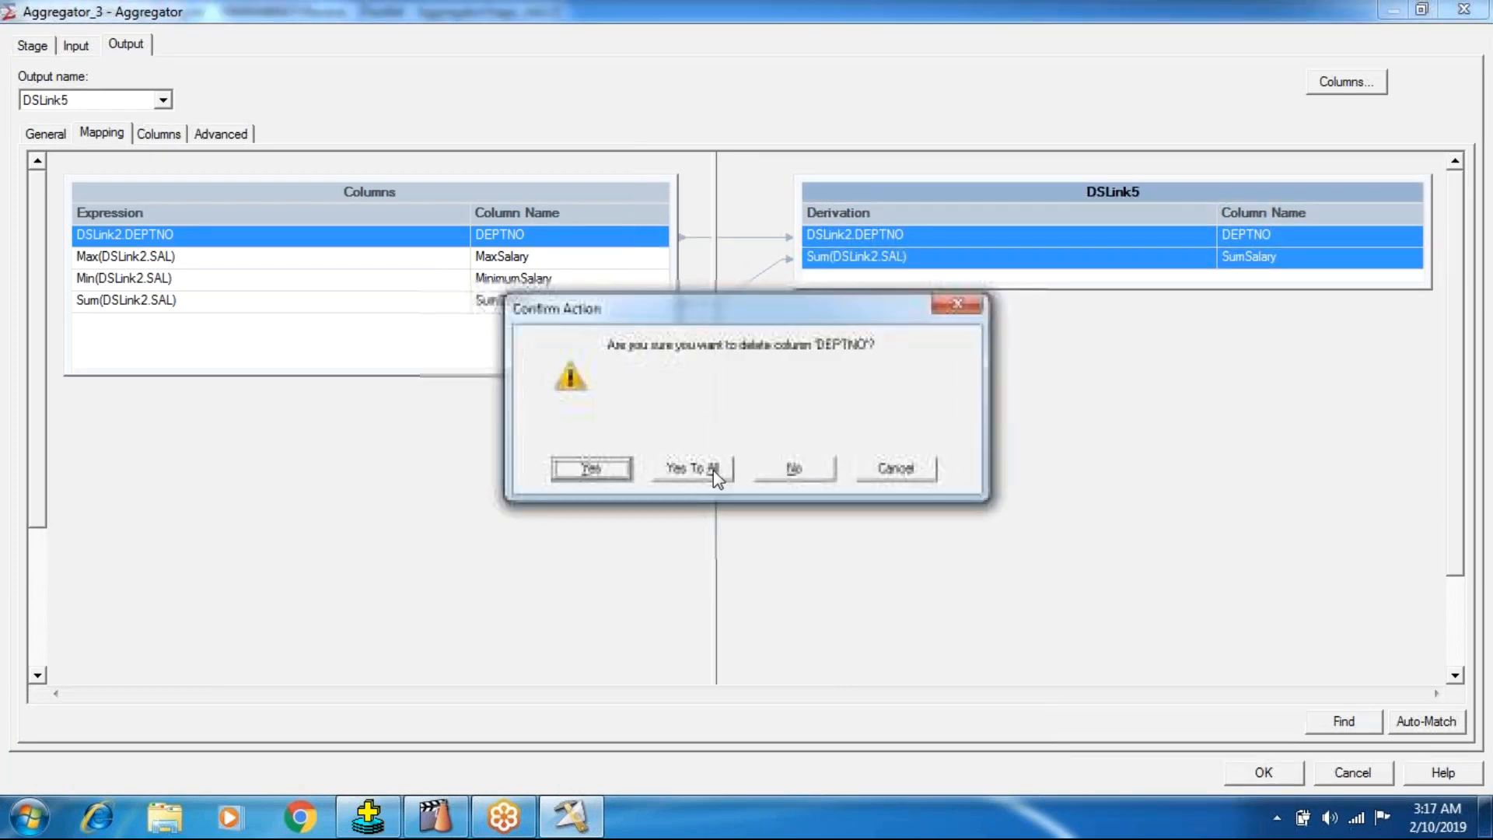
{"action": "left_click", "coordinate": [712, 470]}
{"action": "left_click_drag", "start_coordinate": [600, 193], "coordinate": [817, 267]}
{"action": "left_click", "coordinate": [1254, 771]}
Review the input columns of the target Data Set stage and accept its settings.
{"action": "double_click", "coordinate": [500, 376]}
{"action": "left_click", "coordinate": [235, 135]}
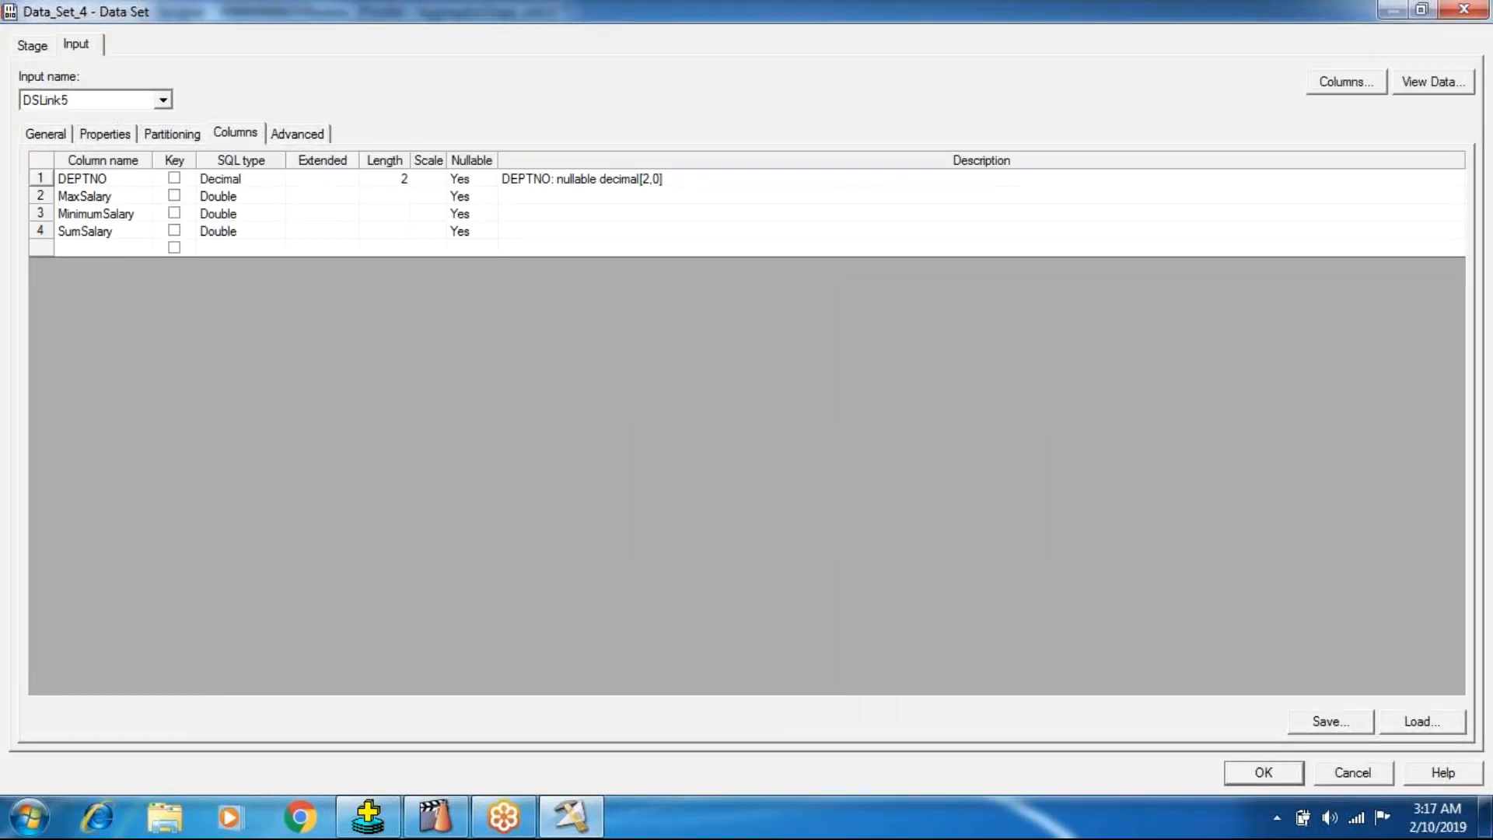
{"action": "left_click", "coordinate": [1283, 775]}
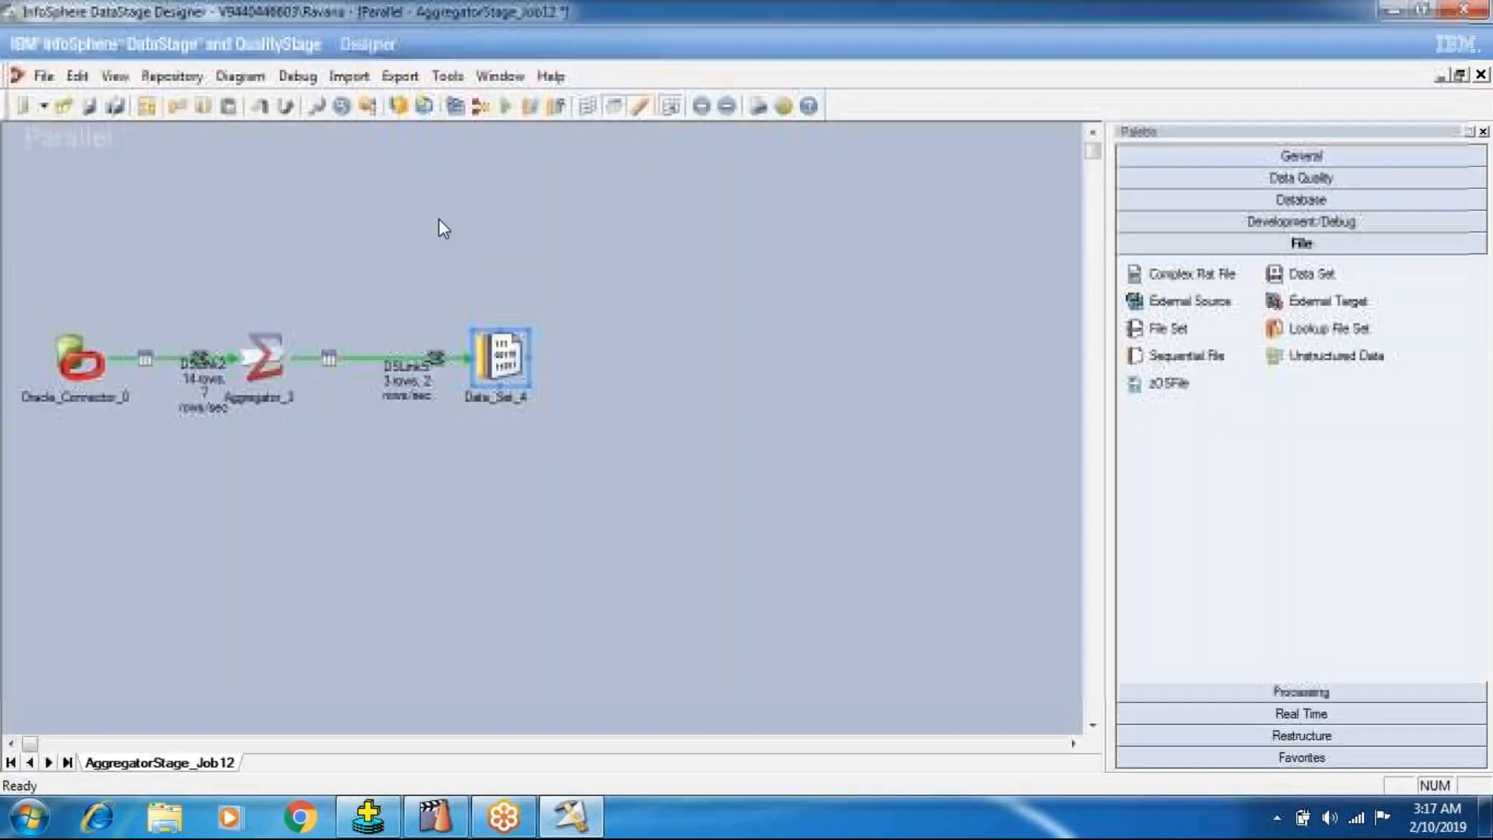
Save and recompile the modified job, close the compilation status, and run the job again.
{"action": "left_click", "coordinate": [455, 107]}
{"action": "left_click", "coordinate": [694, 454]}
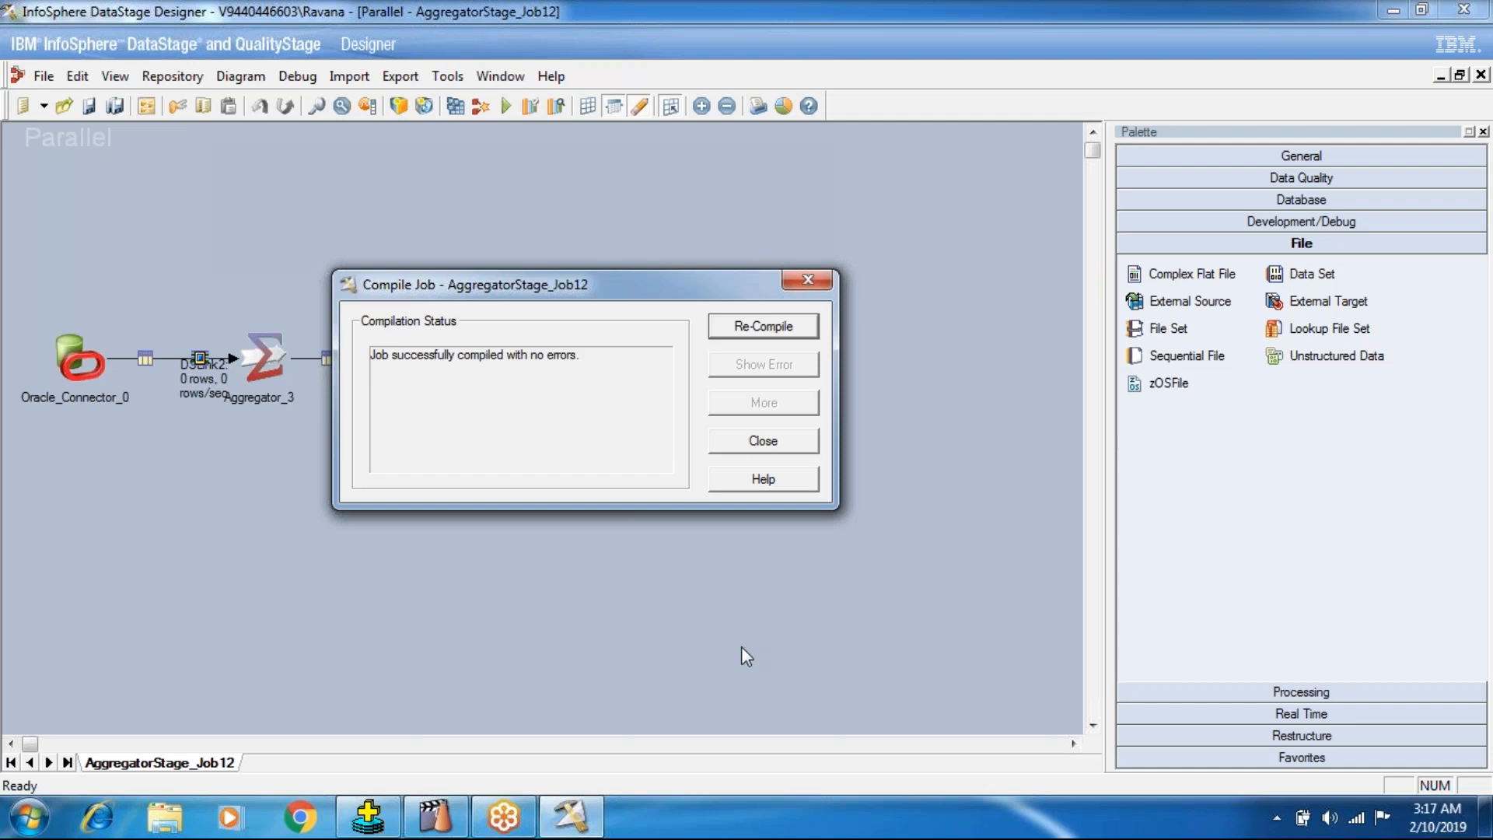
{"action": "left_click", "coordinate": [764, 441]}
{"action": "left_click", "coordinate": [507, 107]}
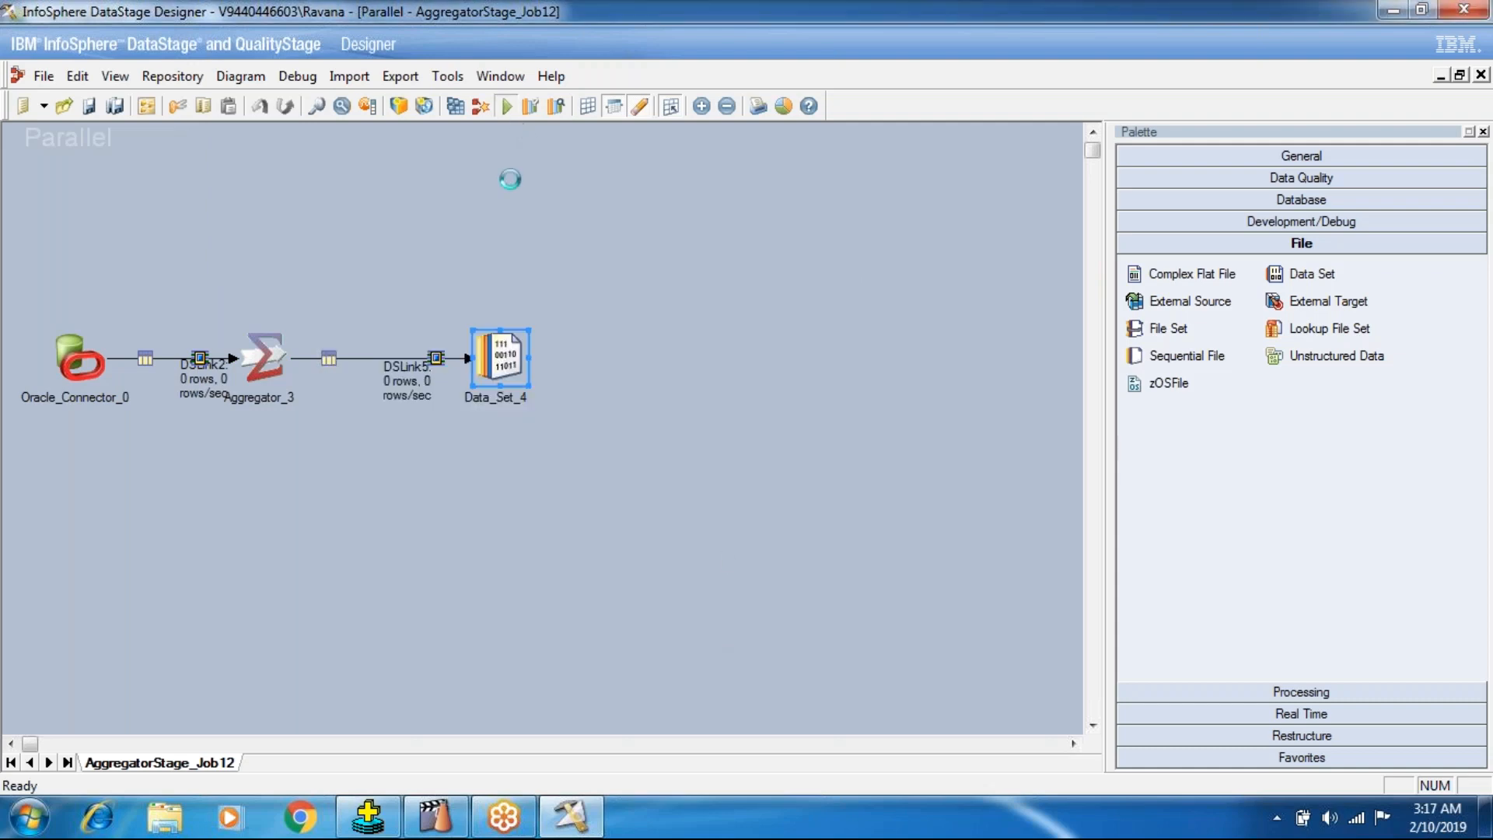
{"action": "left_click", "coordinate": [328, 457]}
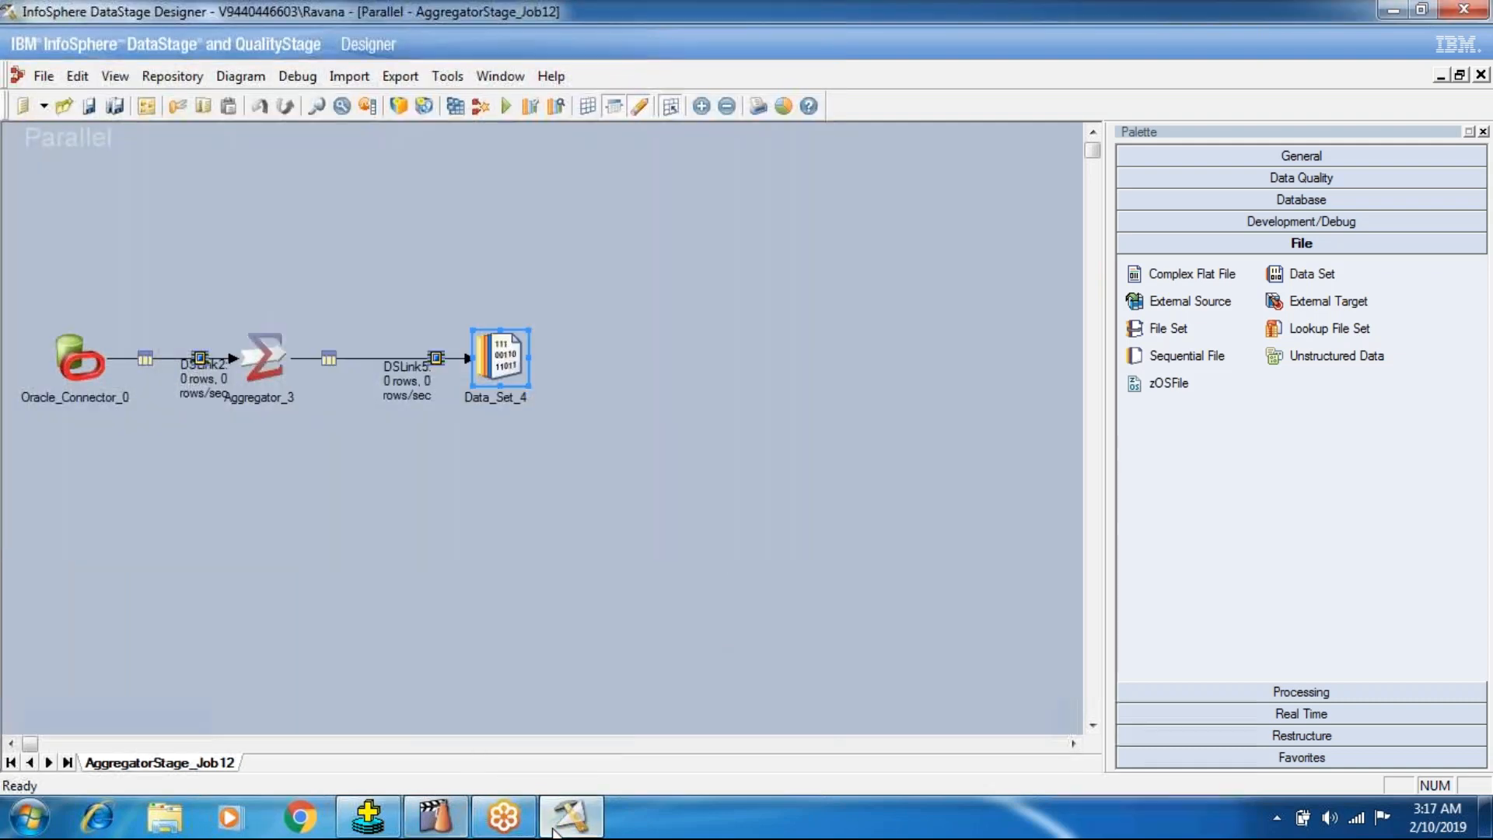
Switch to SQL*Plus and edit the last query to select max(sal), min(sal), sum(sal) and deptno from emp grouped by deptno.
{"action": "left_click", "coordinate": [369, 816]}
{"action": "type", "text": "ed"}
{"action": "key", "text": "Return"}
{"action": "key", "text": "Right"}
{"action": "key", "text": "Right"}
{"action": "key", "text": "Right"}
{"action": "key", "text": "Right"}
{"action": "key", "text": "Right"}
{"action": "key", "text": "Right"}
{"action": "key", "text": "Right"}
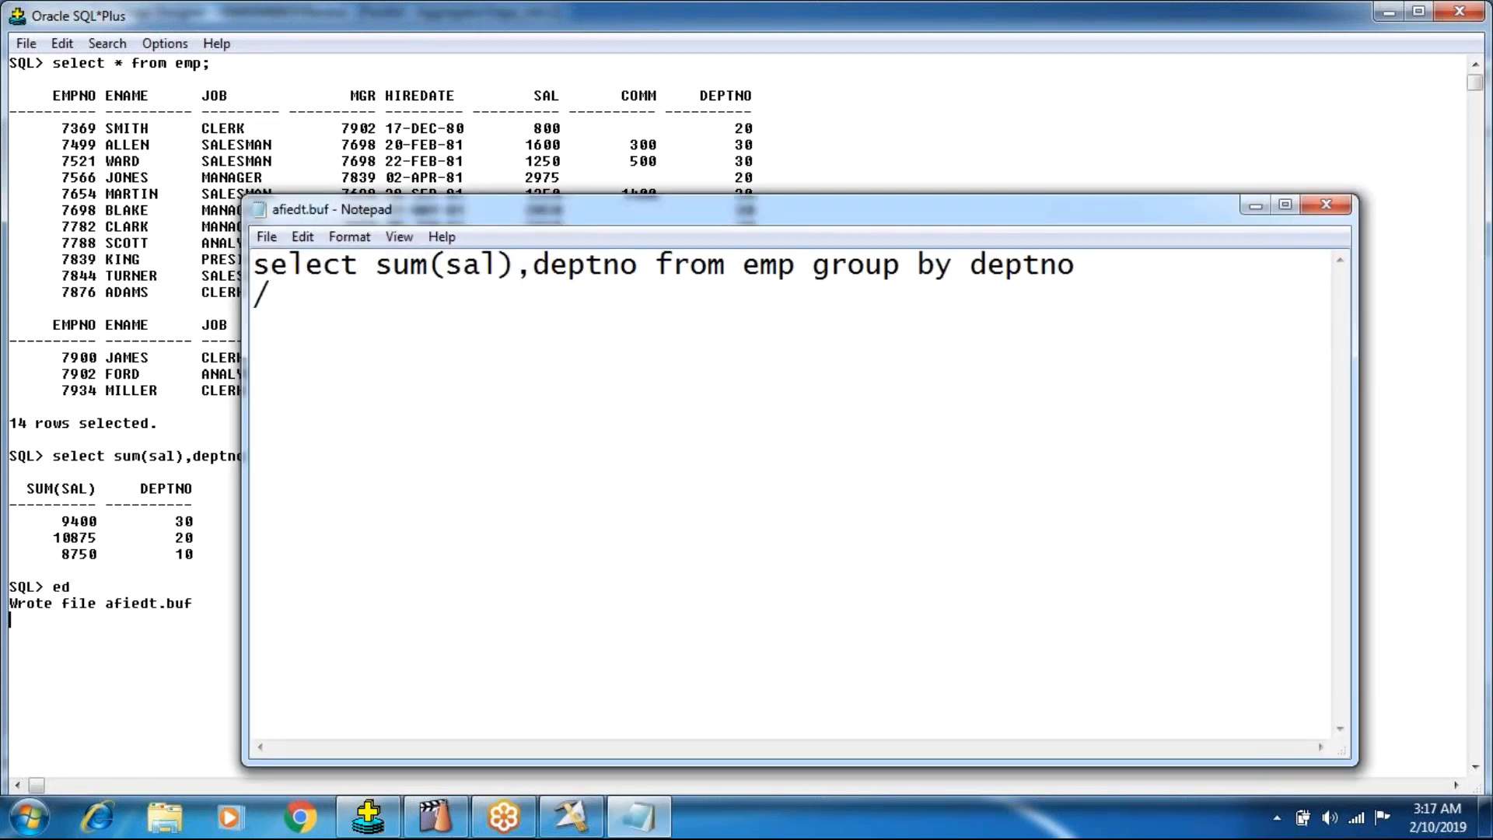
{"action": "type", "text": "max)"}
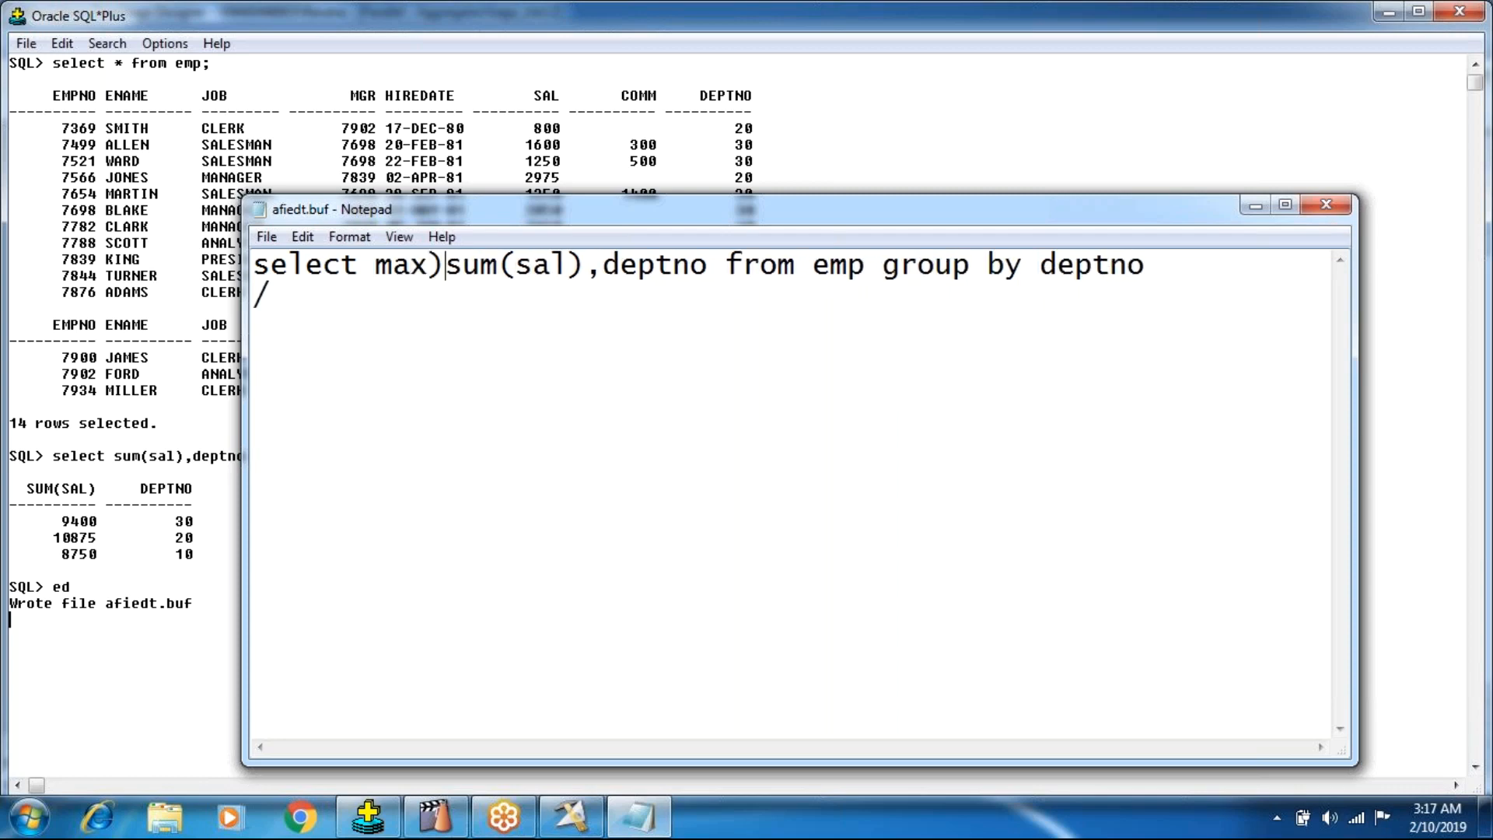
{"action": "key", "text": "BackSpace"}
{"action": "type", "text": "(sal)"}
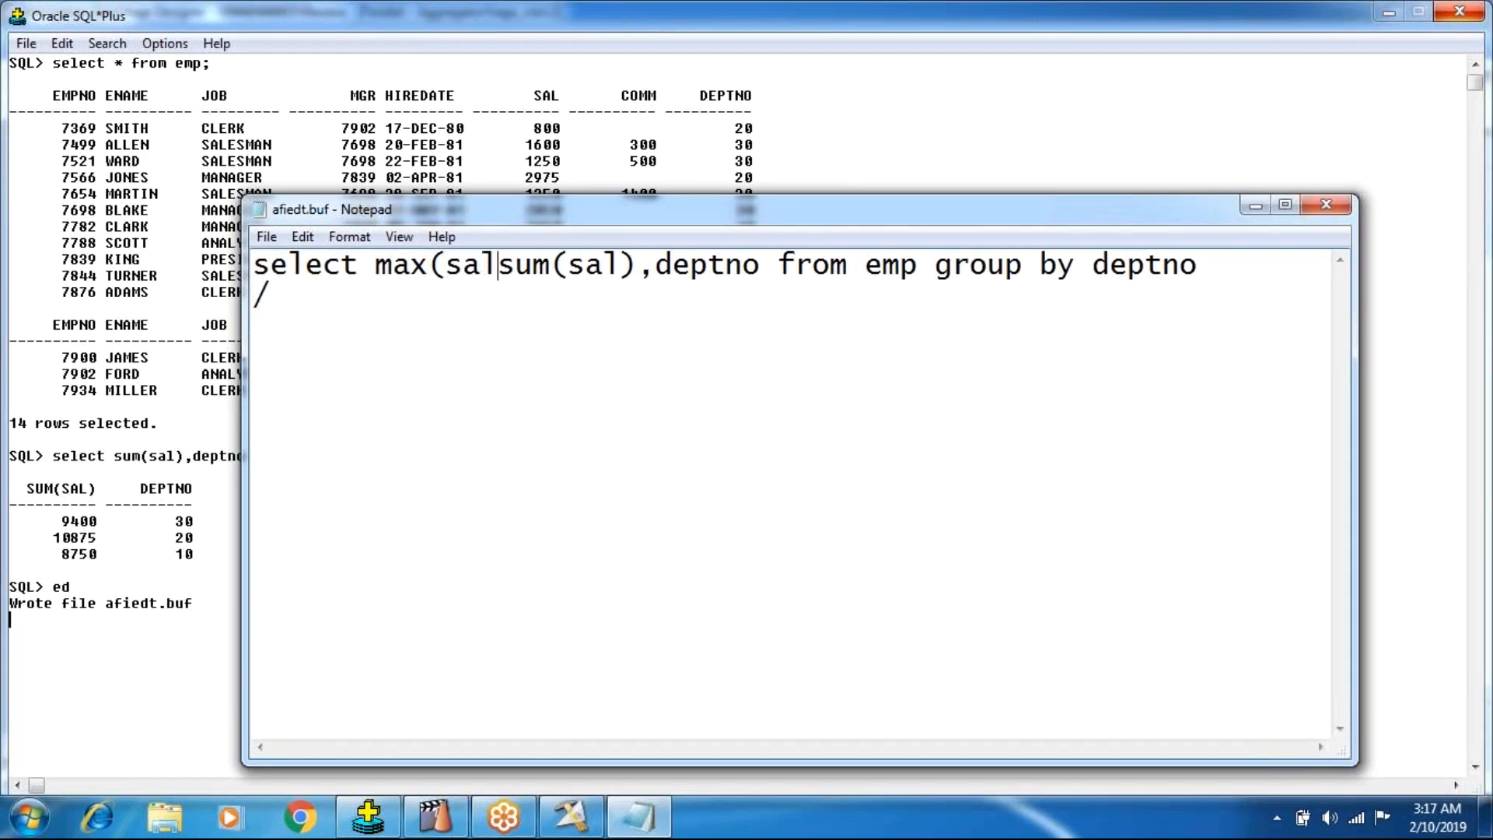
{"action": "type", "text": ",min"}
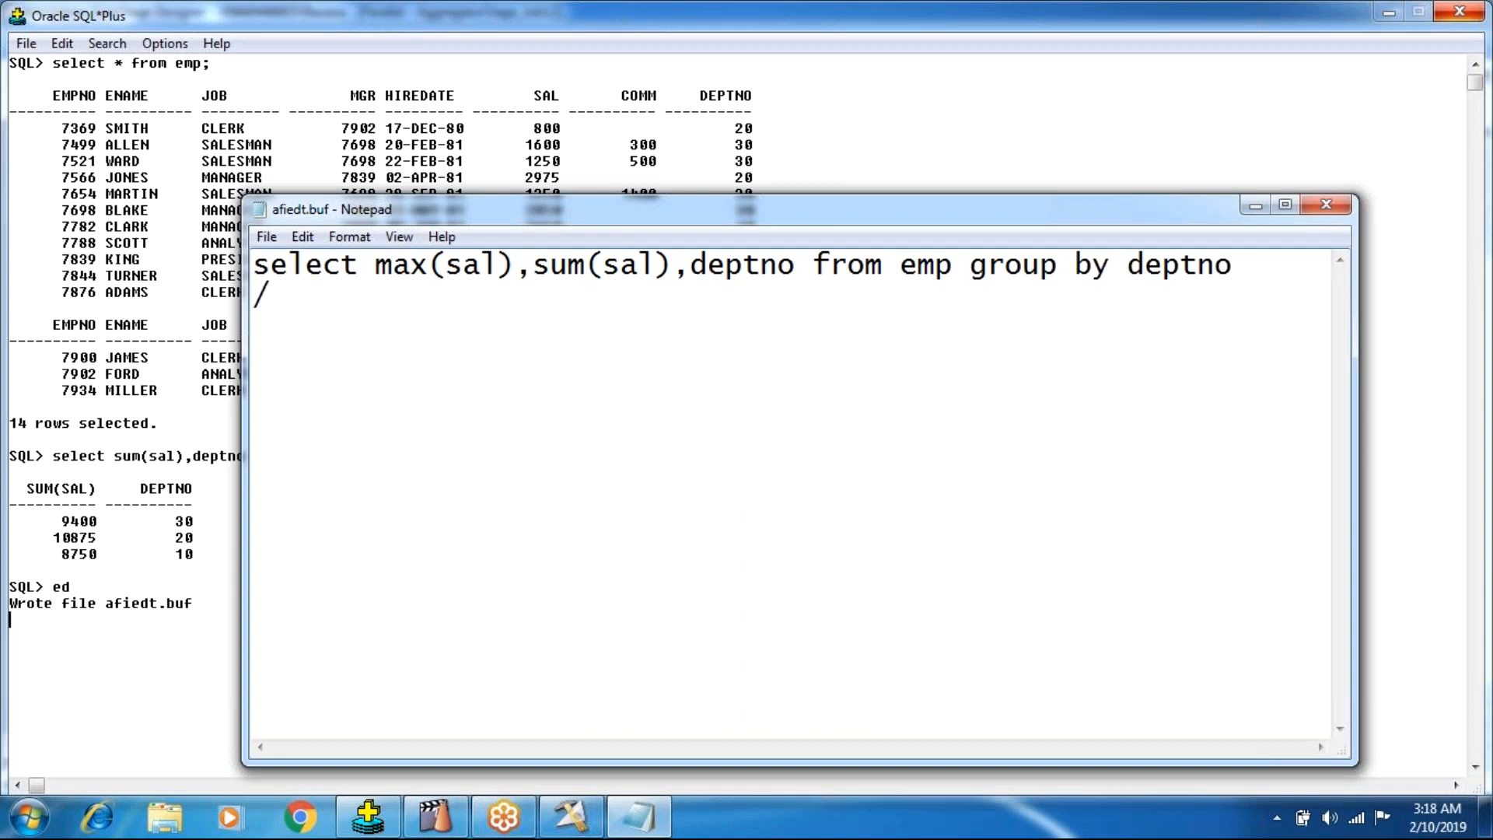
{"action": "type", "text": "(sal"}
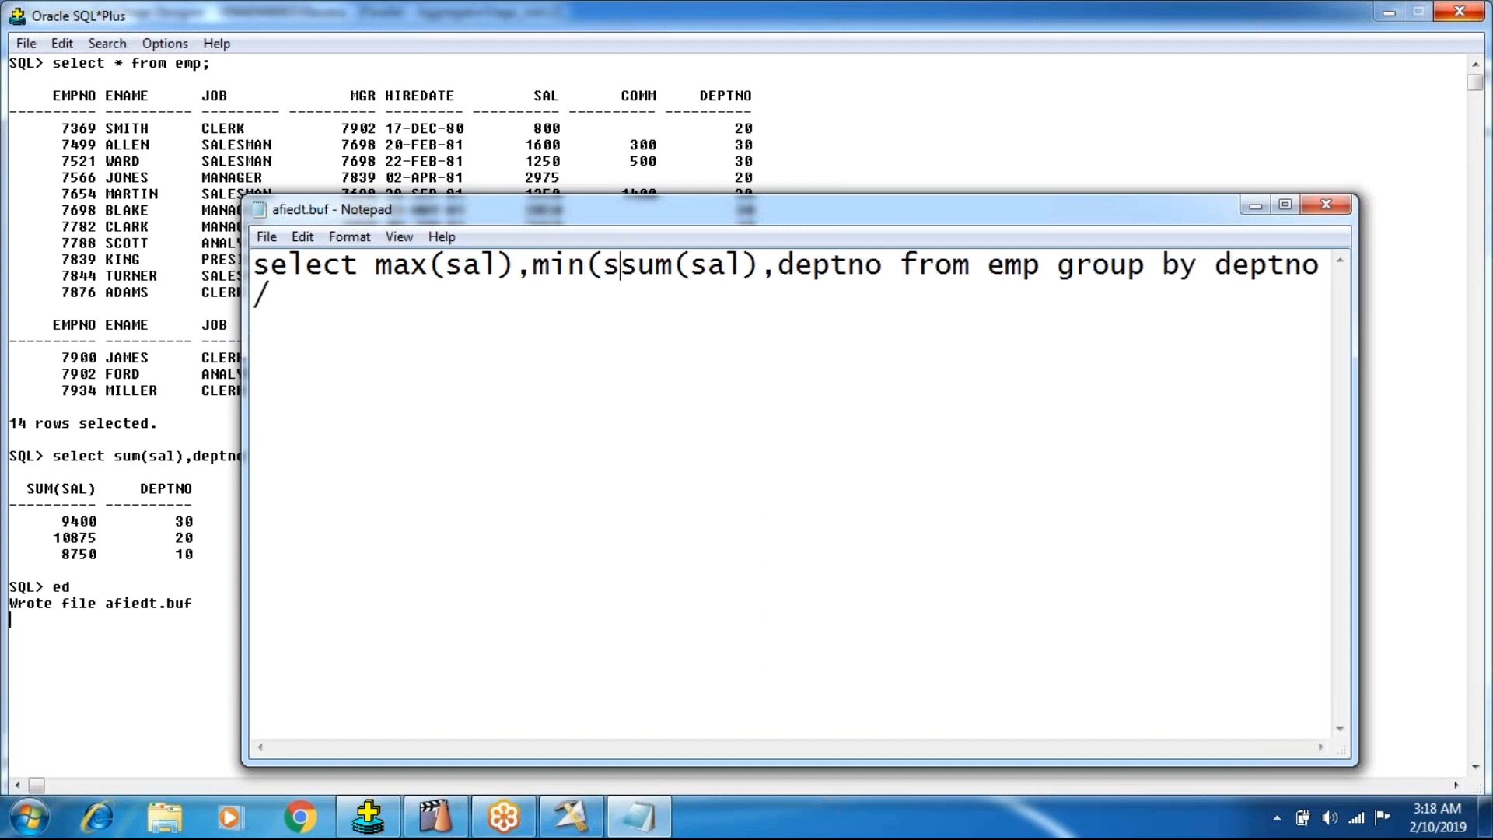
{"action": "type", "text": ")"}
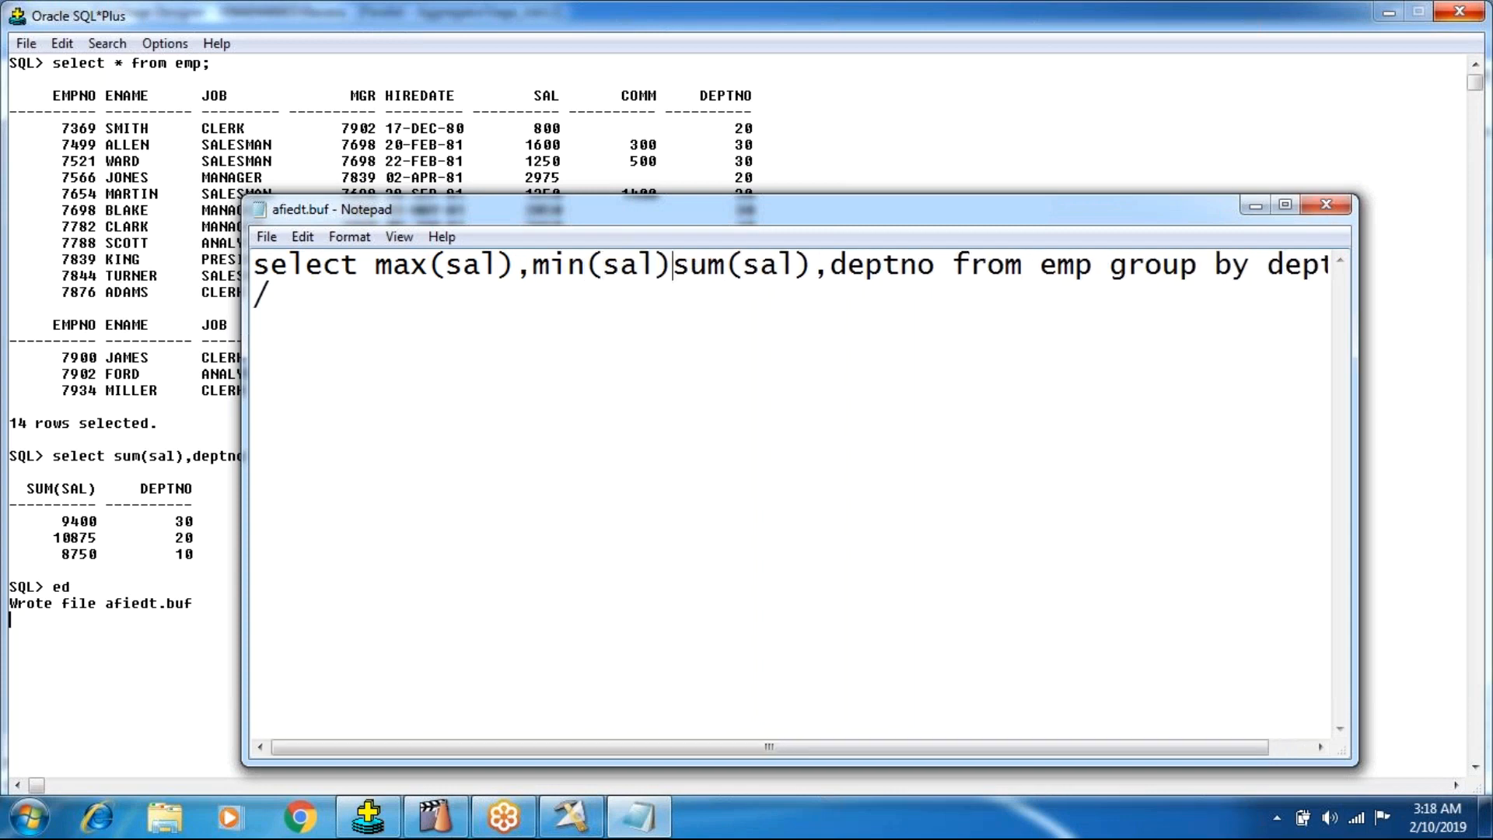
{"action": "type", "text": ","}
Save and close the edited query buffer, and run the query in SQL*Plus.
{"action": "key", "text": "alt+f"}
{"action": "key", "text": "x"}
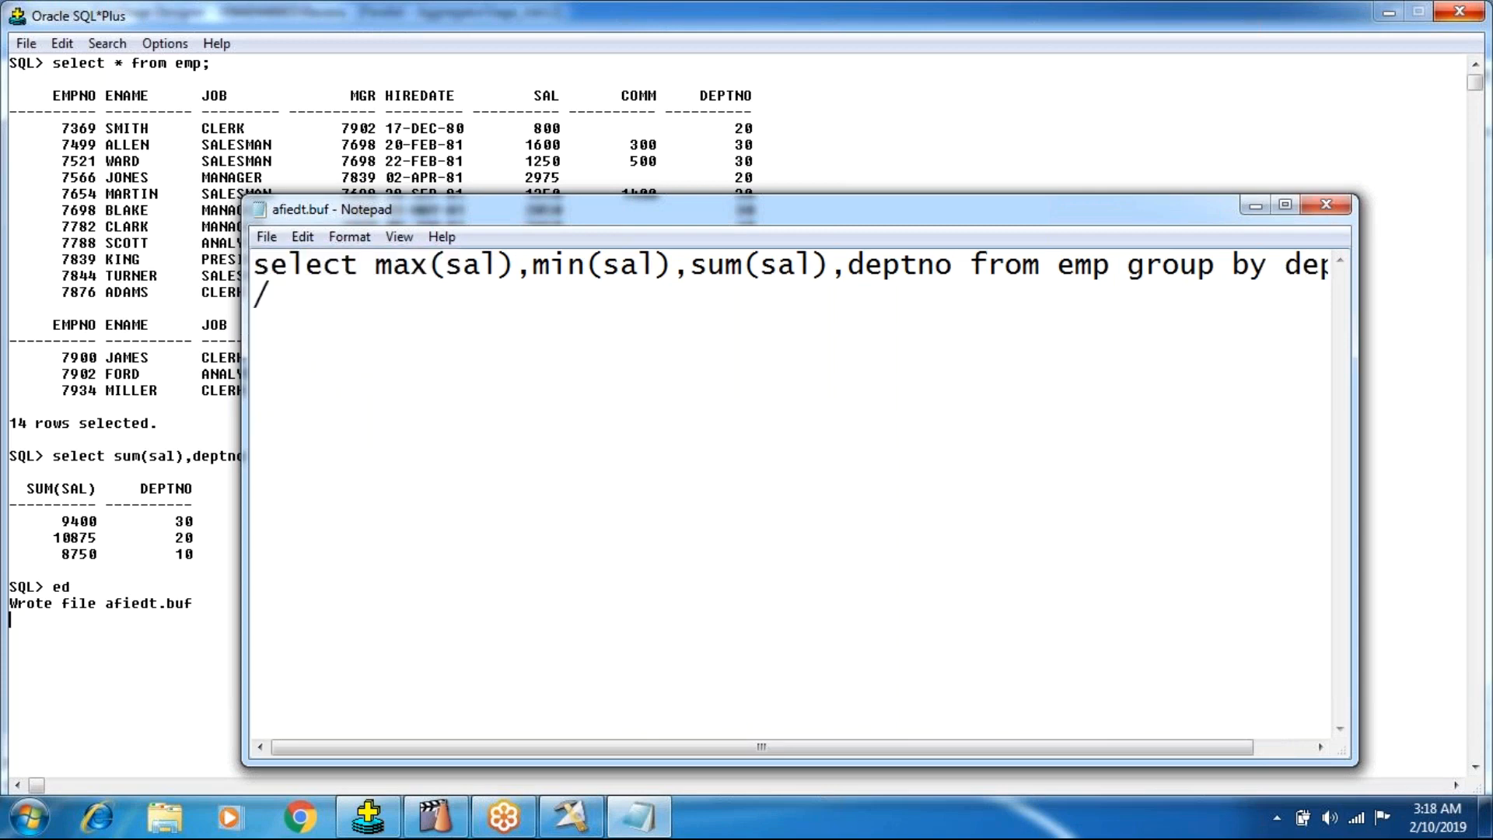
{"action": "key", "text": "Return"}
{"action": "type", "text": "/"}
{"action": "key", "text": "Return"}
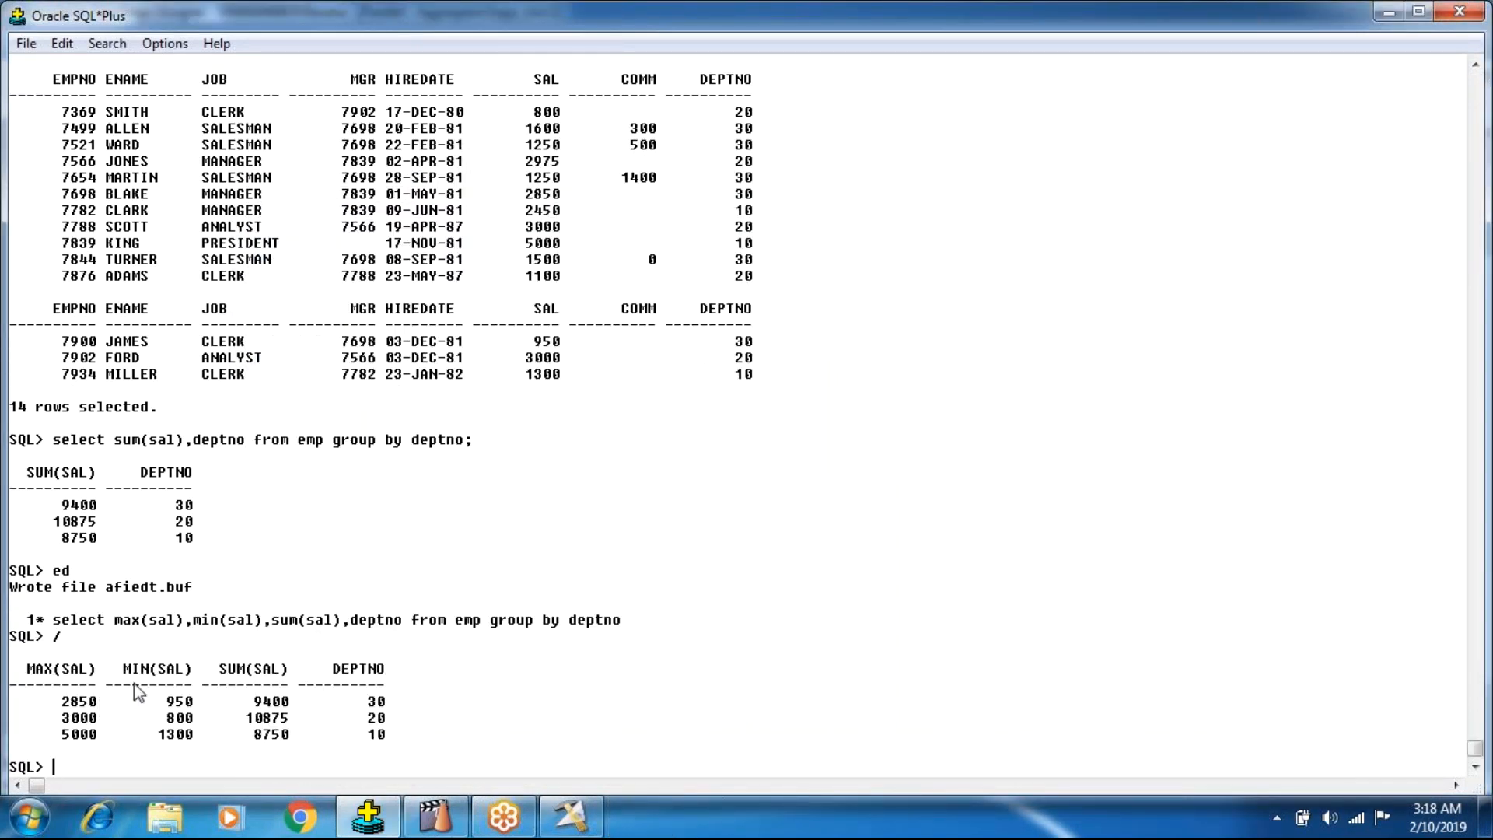
Examine the maximum and minimum salaries per department in the query result.
{"action": "left_click_drag", "start_coordinate": [159, 733], "coordinate": [193, 704]}
{"action": "left_click_drag", "start_coordinate": [54, 731], "coordinate": [96, 705]}
{"action": "left_click_drag", "start_coordinate": [70, 700], "coordinate": [114, 704]}
Switch to DataStage Designer, view the Data_Set_4 data and check the maximum, minimum and sum salaries for each department.
{"action": "left_click", "coordinate": [571, 817]}
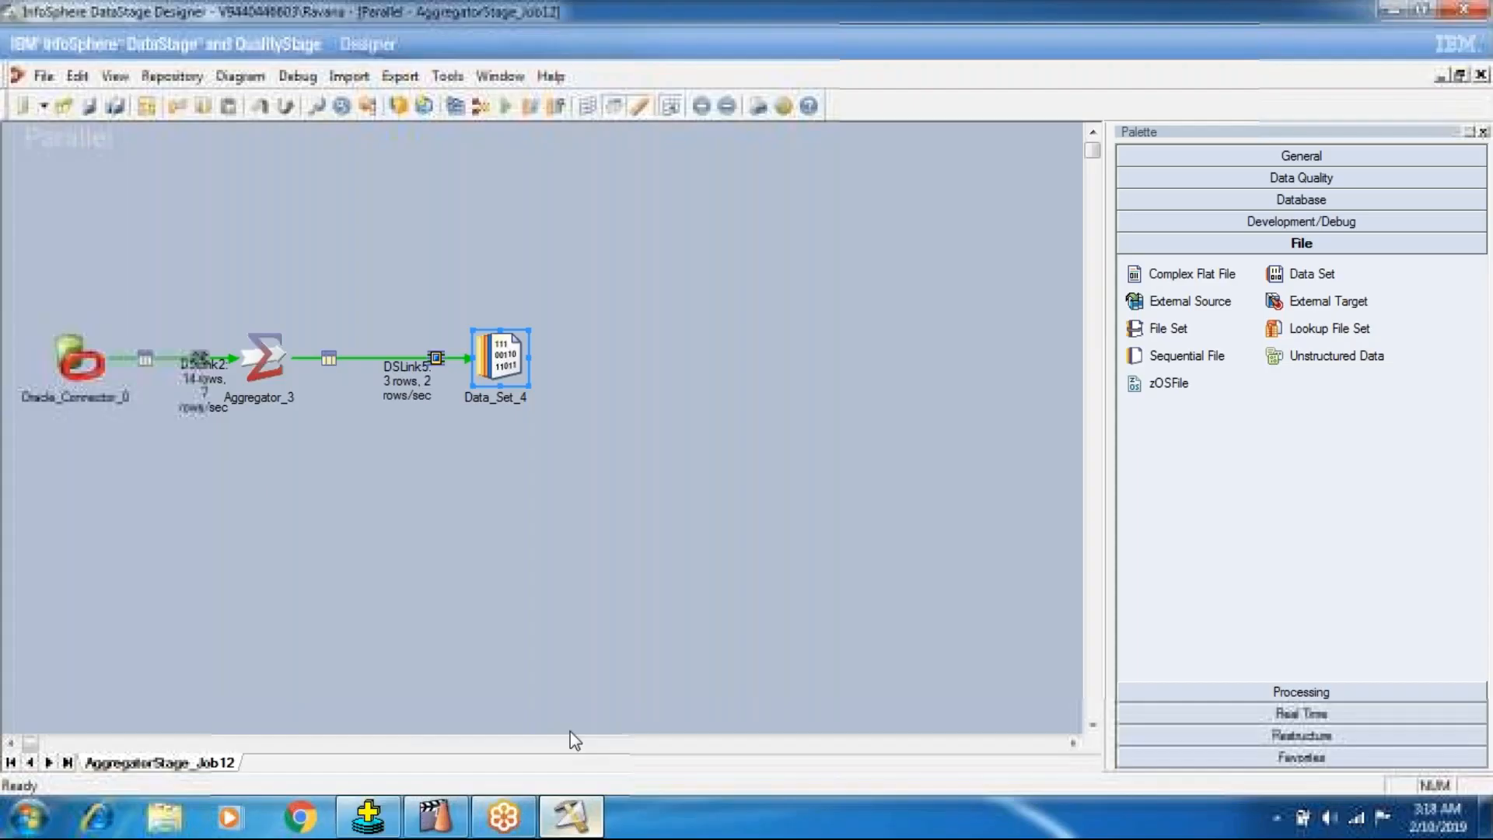
{"action": "right_click", "coordinate": [520, 369]}
{"action": "left_click", "coordinate": [614, 433]}
{"action": "left_click", "coordinate": [919, 358]}
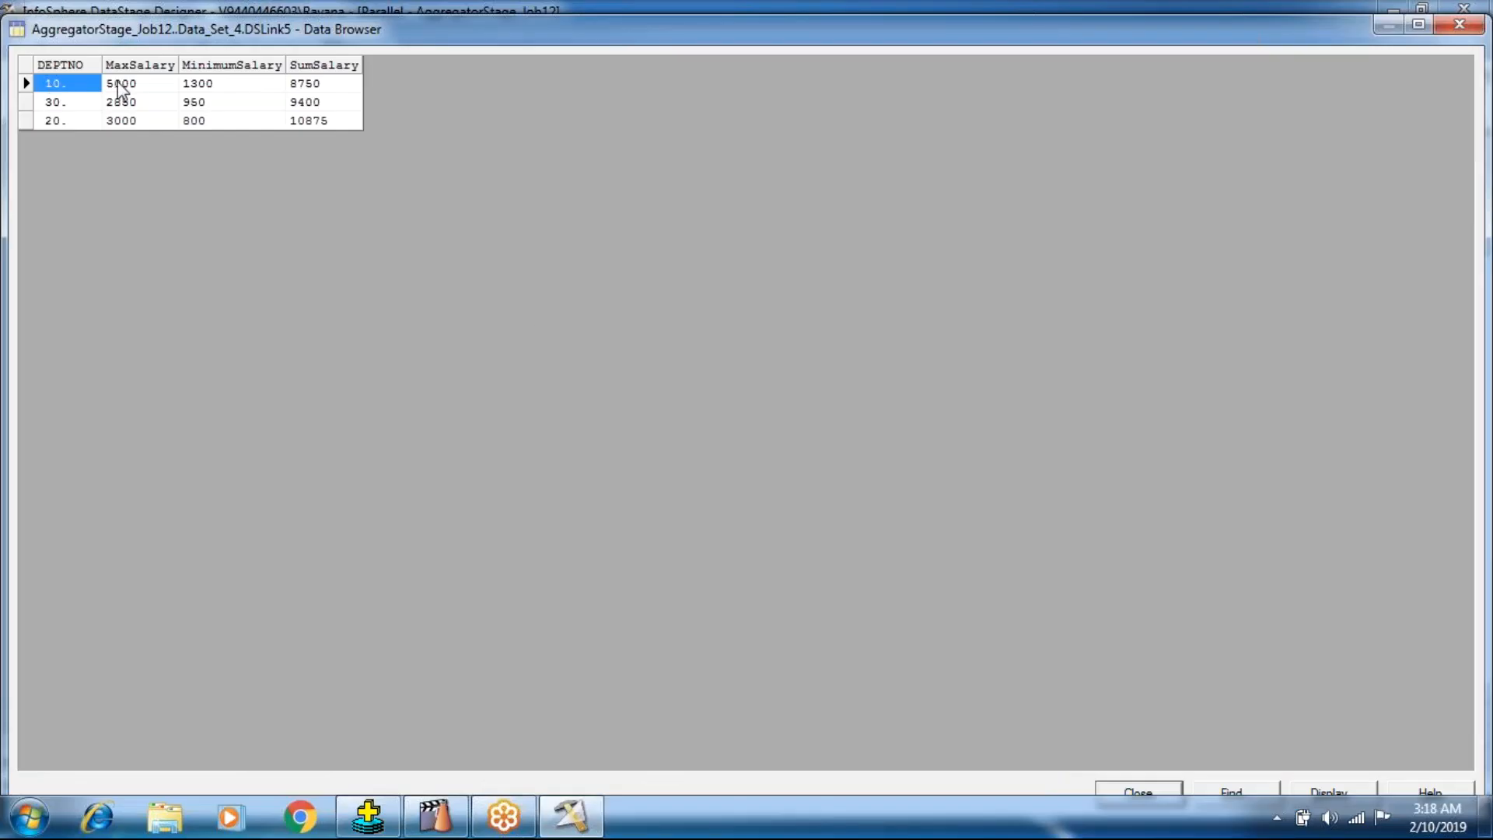
{"action": "left_click", "coordinate": [120, 84]}
{"action": "left_click", "coordinate": [201, 84]}
{"action": "left_click", "coordinate": [311, 86]}
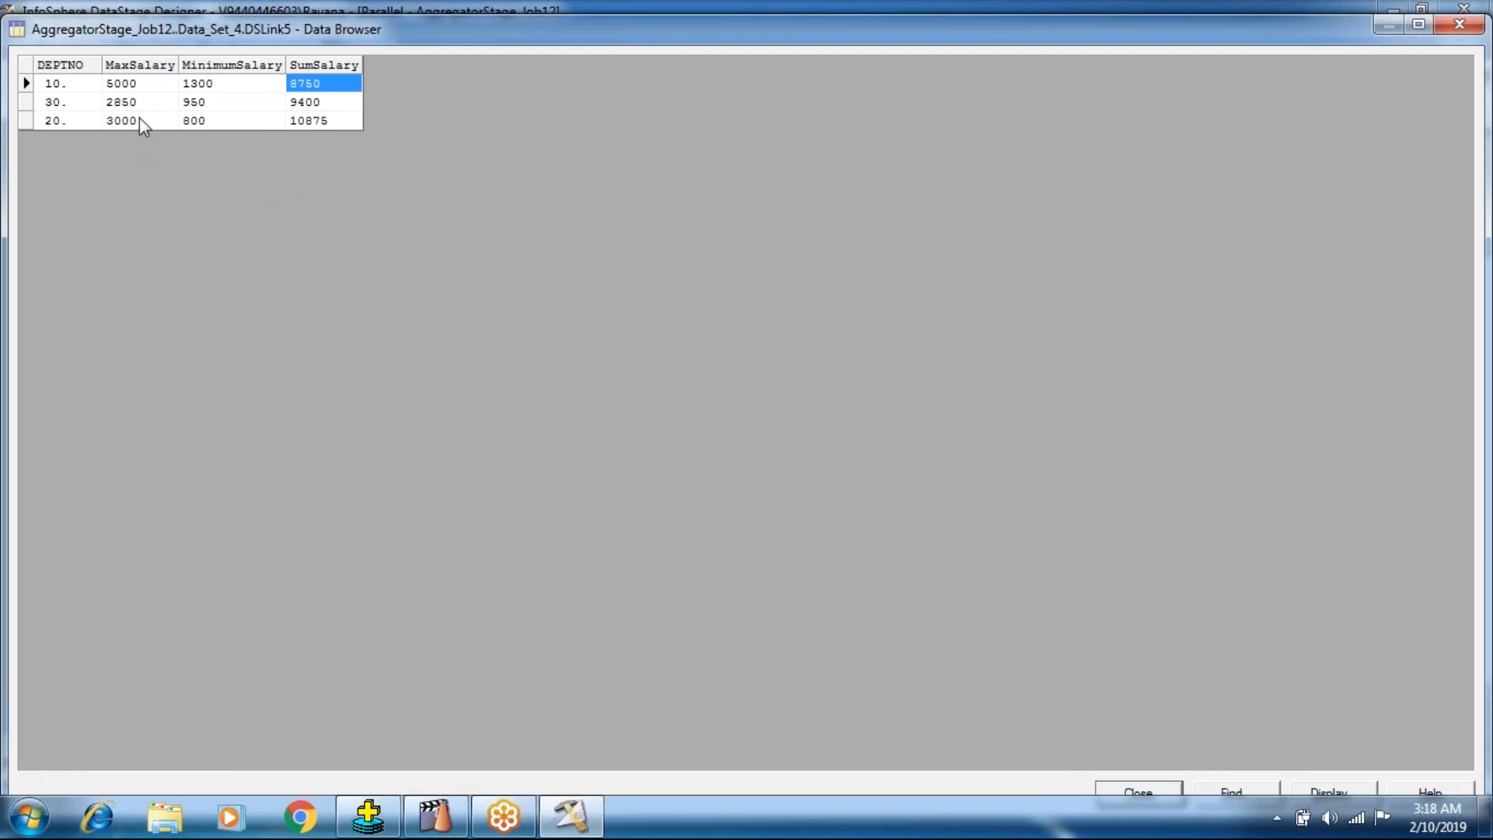
{"action": "key", "text": "Left"}
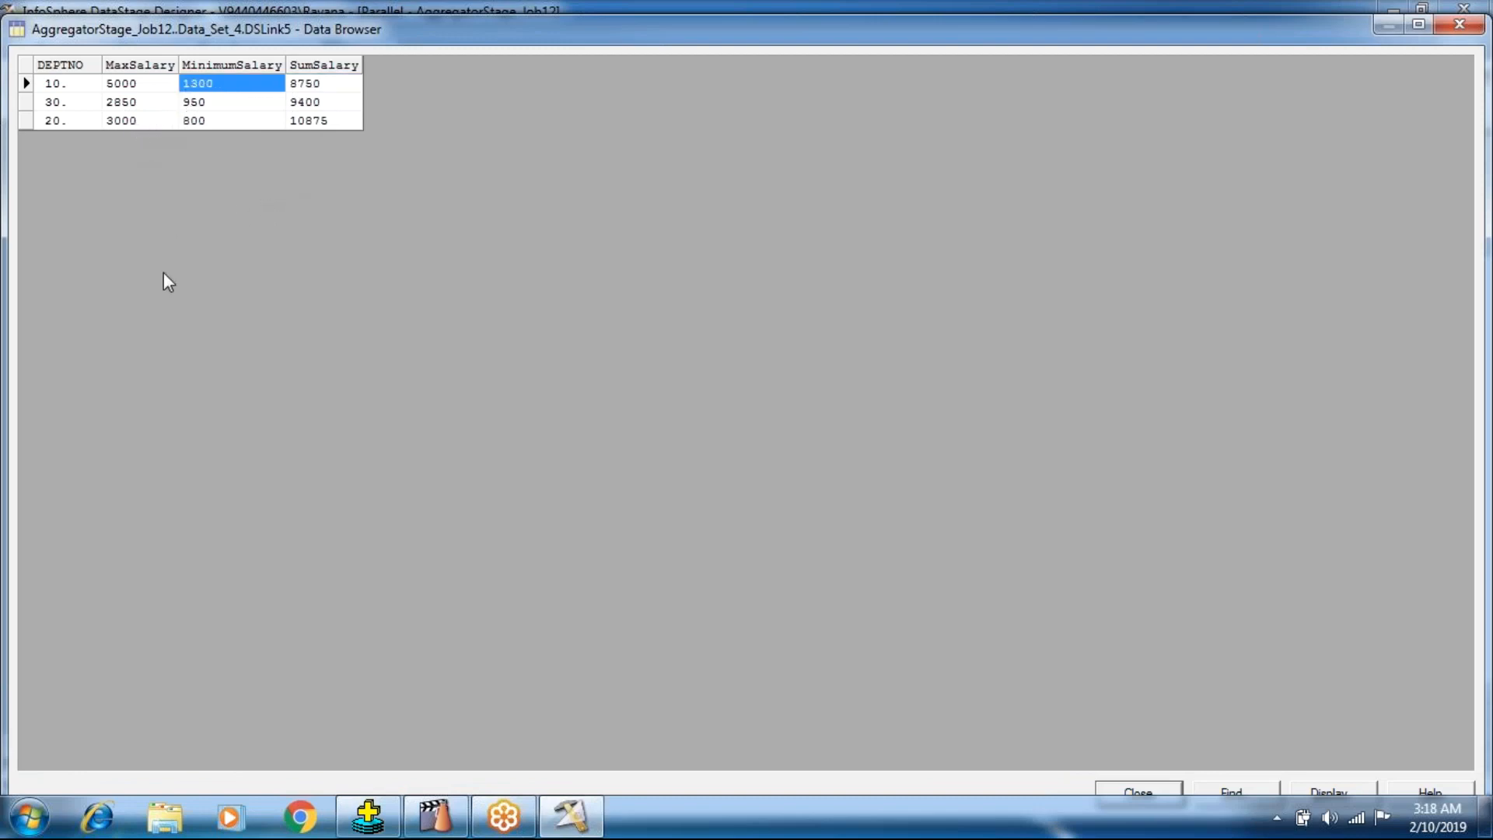
{"action": "left_click", "coordinate": [191, 102]}
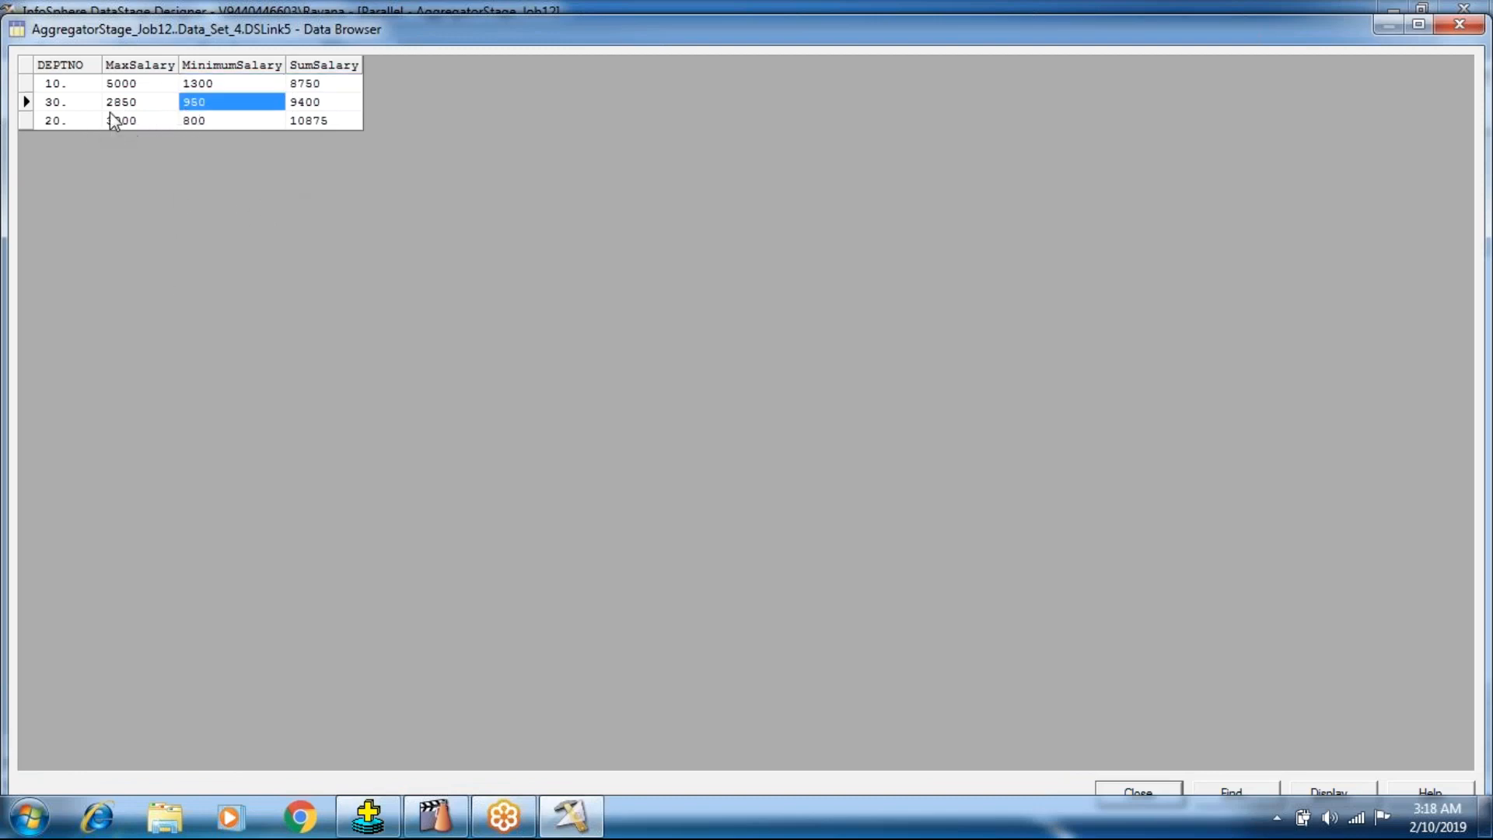
{"action": "left_click", "coordinate": [1124, 789]}
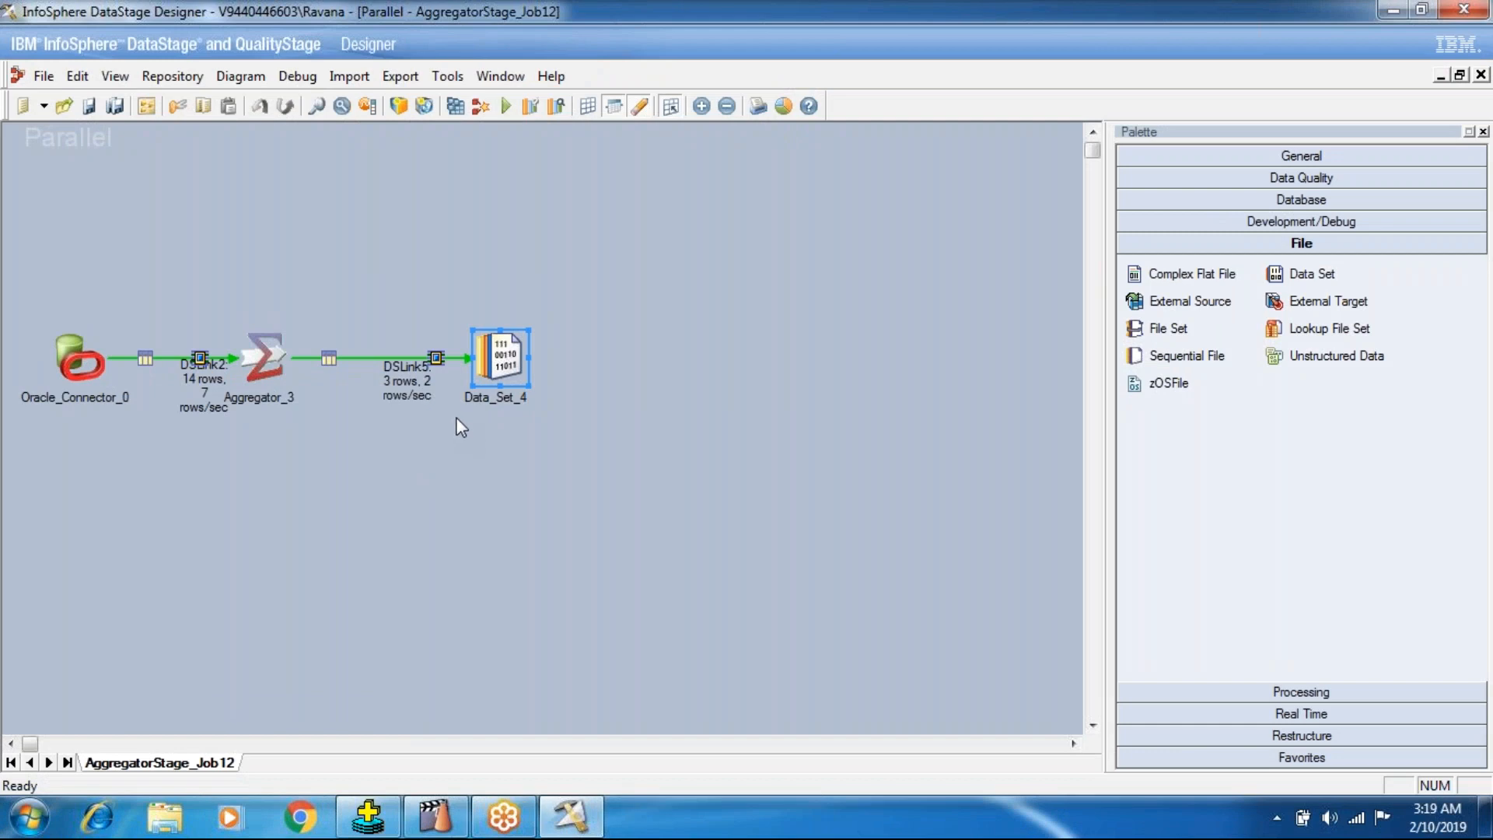
Set the Aggregation Type of the Aggregator_3 stage to Count Rows, accepting removal of the Column for Calculation property.
{"action": "double_click", "coordinate": [257, 356]}
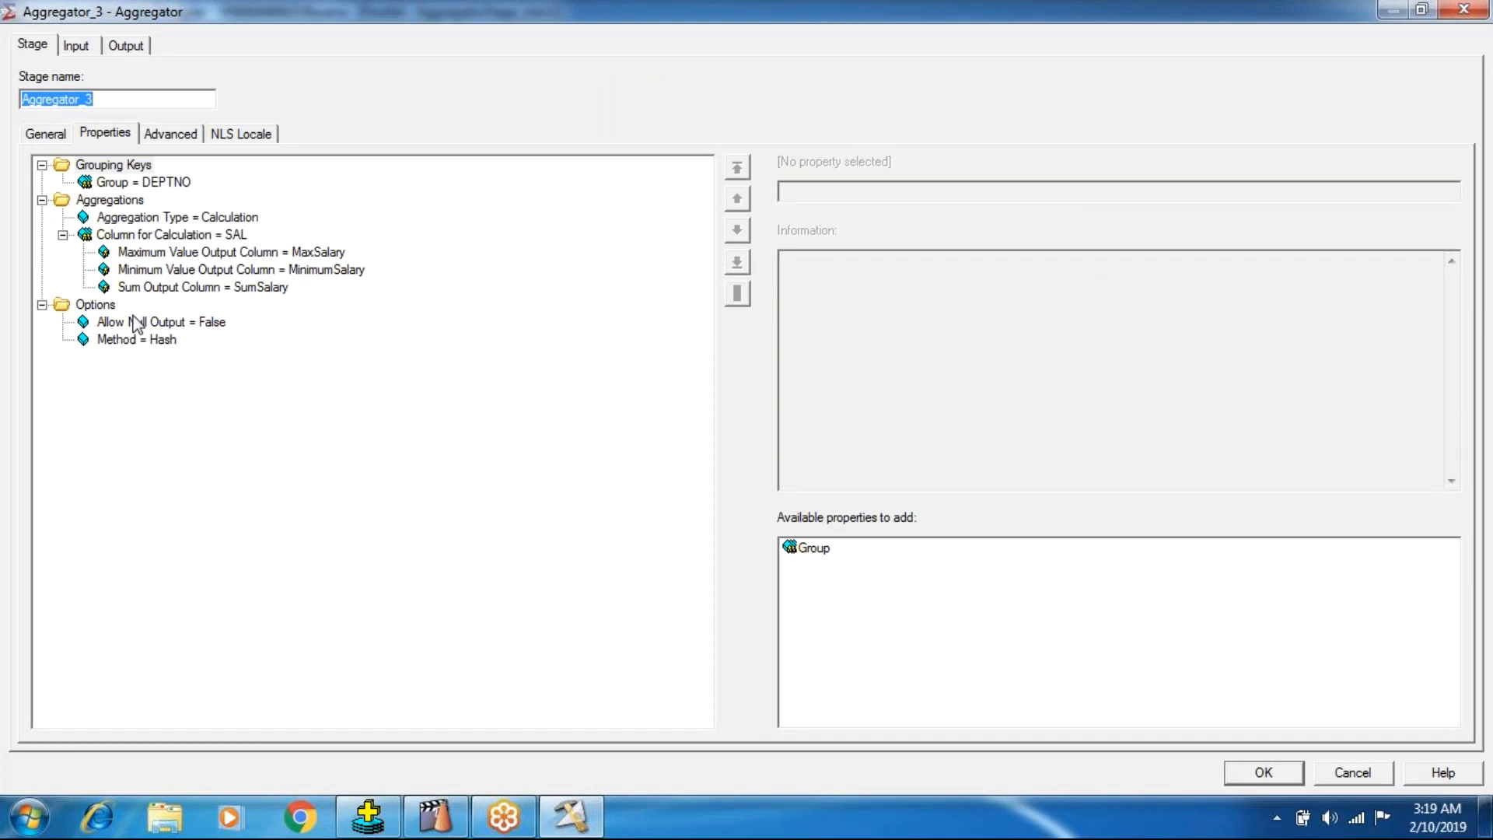
{"action": "right_click", "coordinate": [204, 223]}
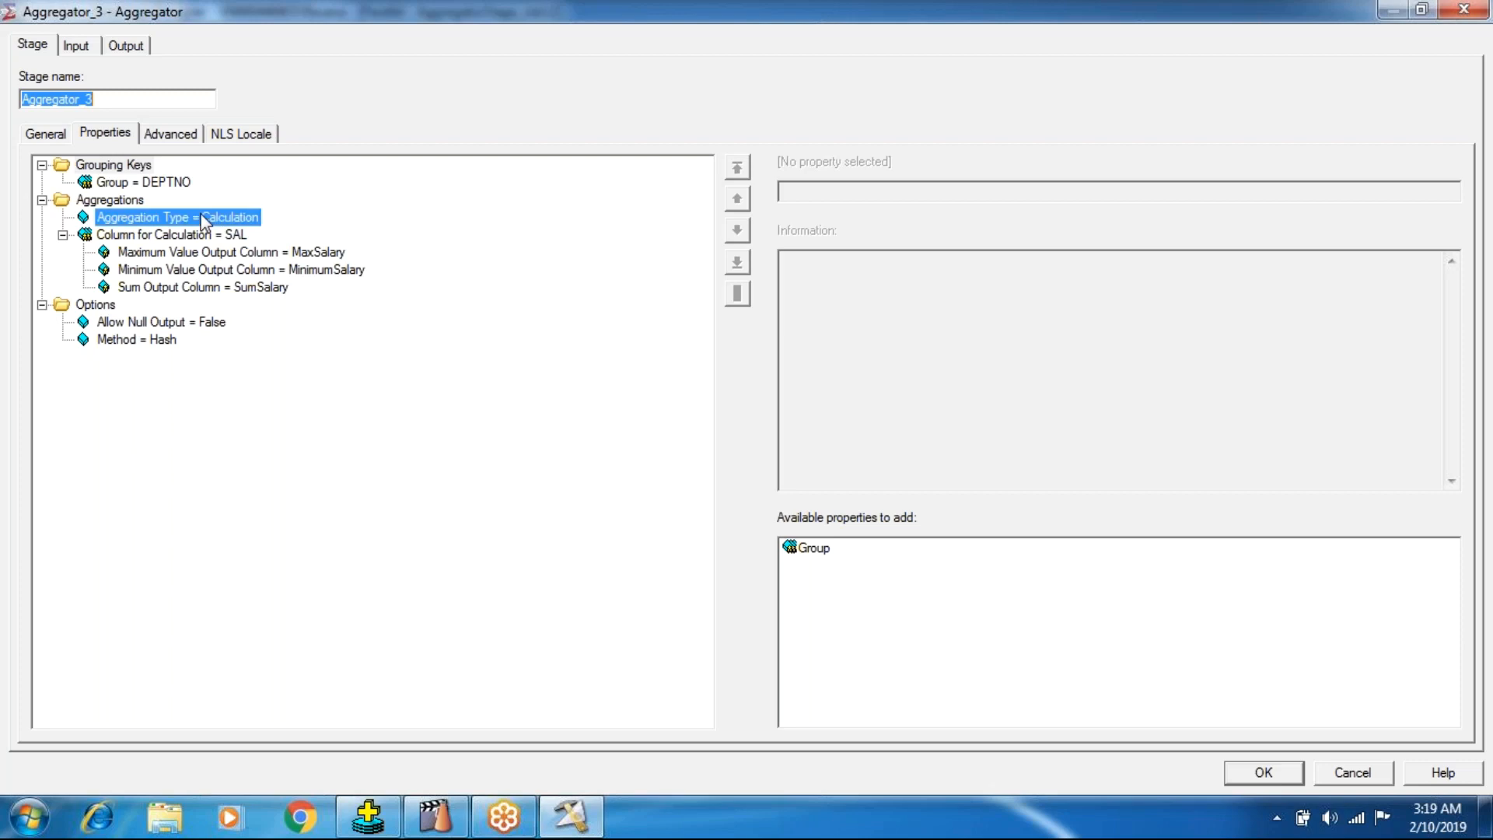
{"action": "left_click", "coordinate": [795, 202]}
{"action": "left_click", "coordinate": [795, 194]}
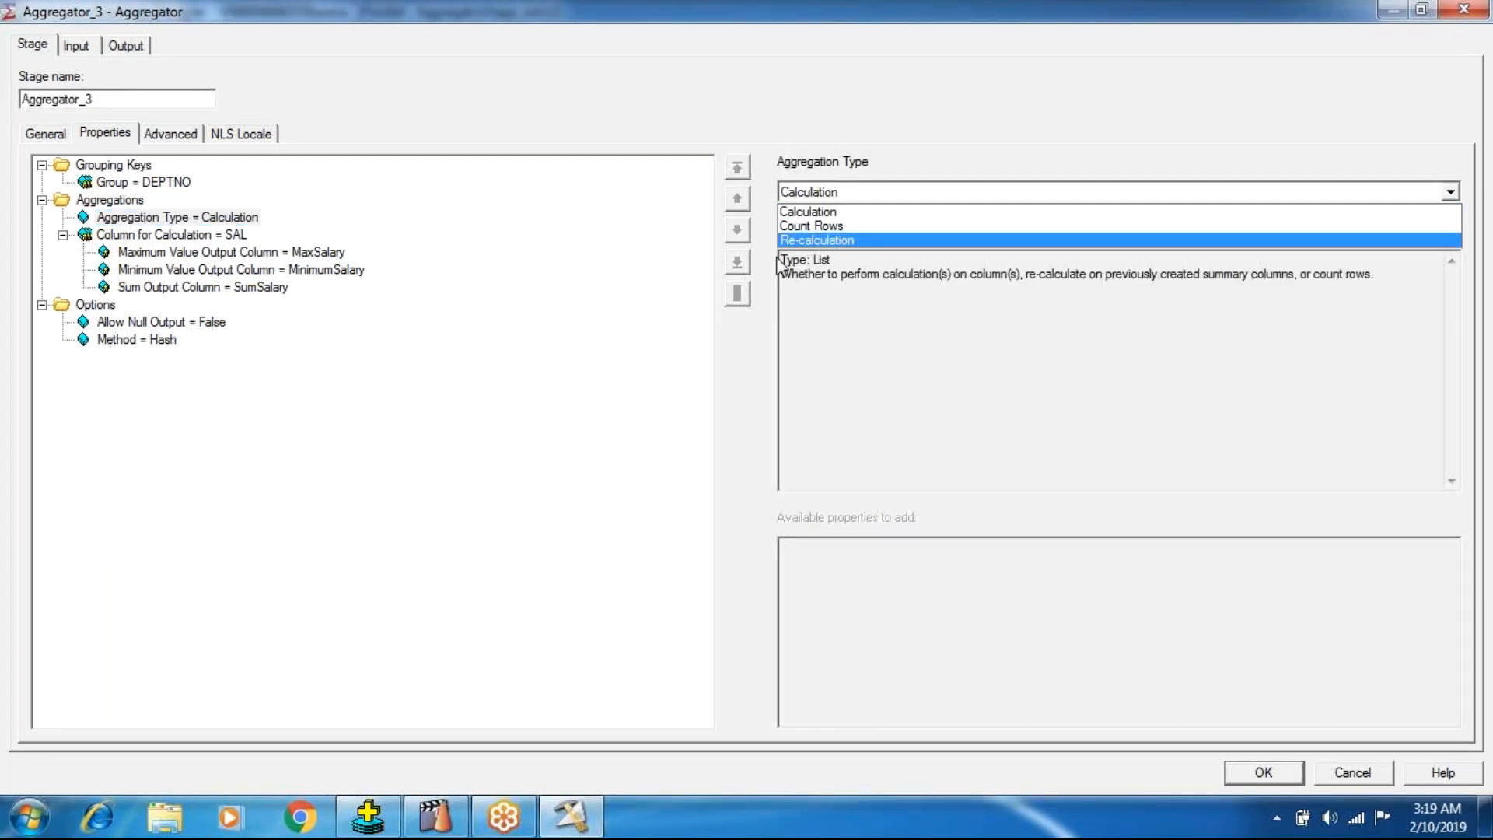
{"action": "left_click", "coordinate": [800, 227]}
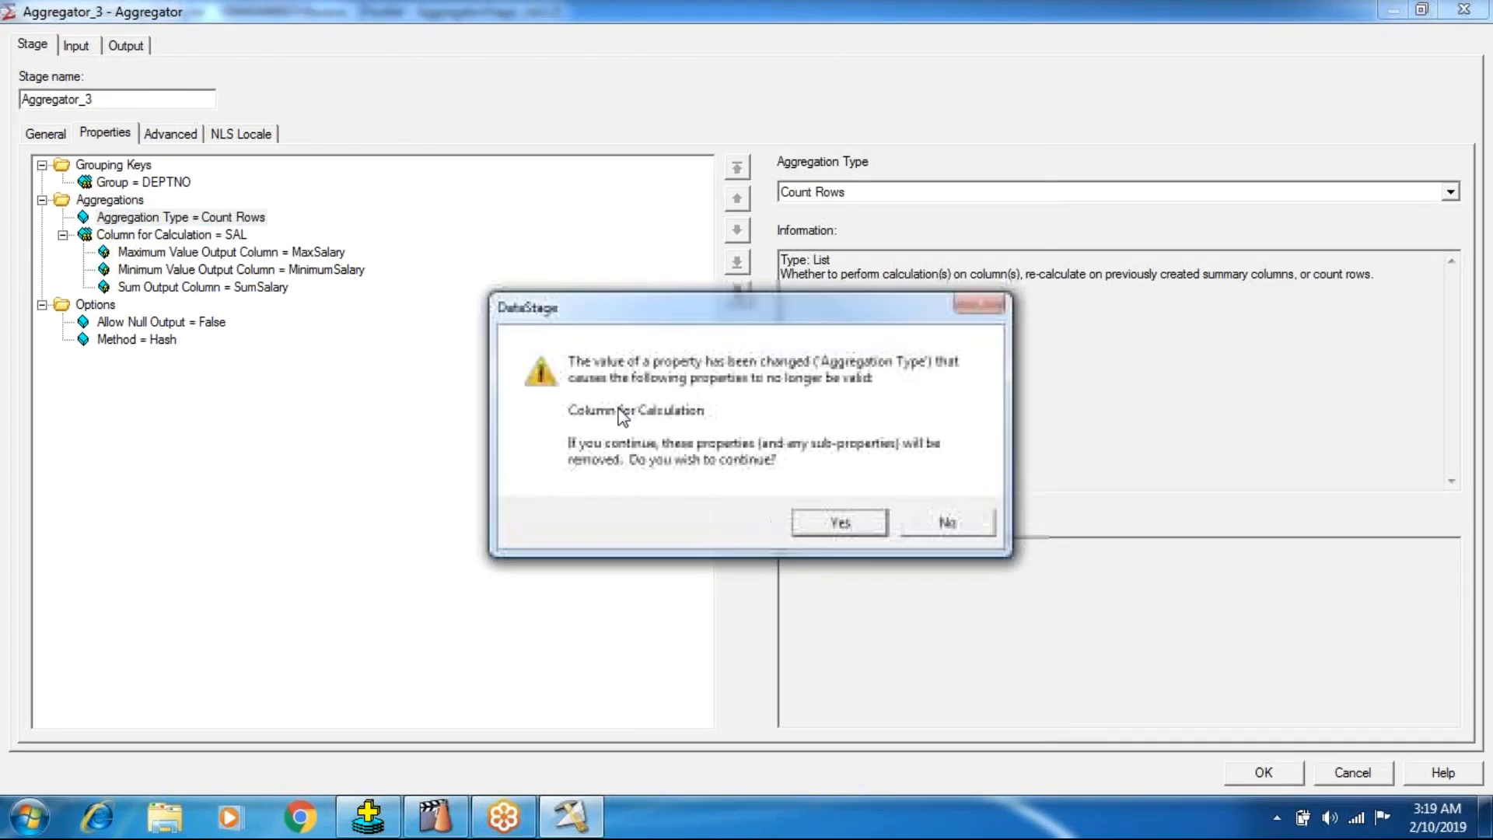
{"action": "left_click", "coordinate": [840, 522]}
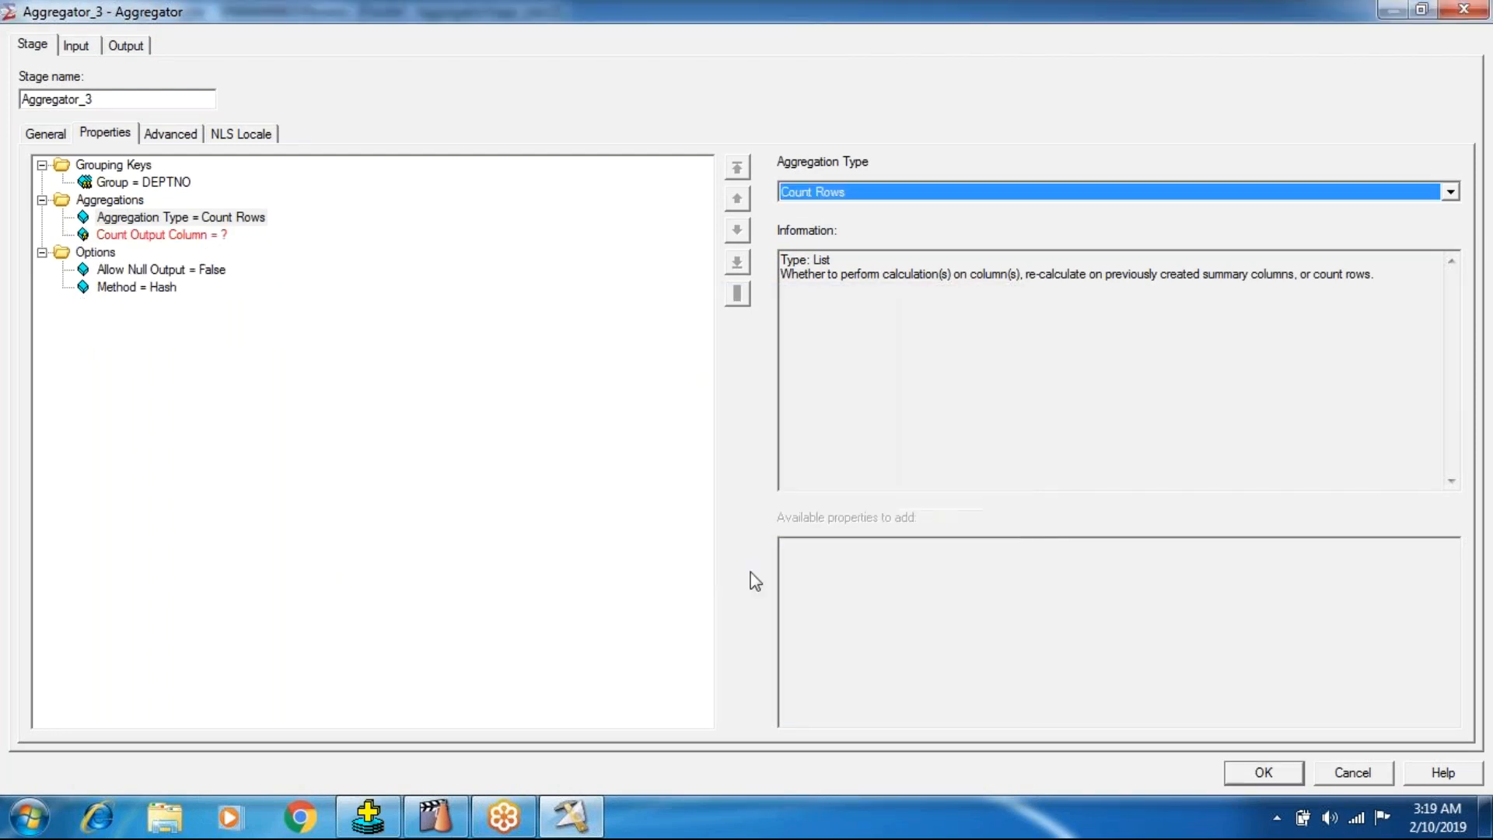
Set the Count Output Column to CounOfEmployees, keeping DEPTNO as the grouping key.
{"action": "left_click", "coordinate": [172, 235]}
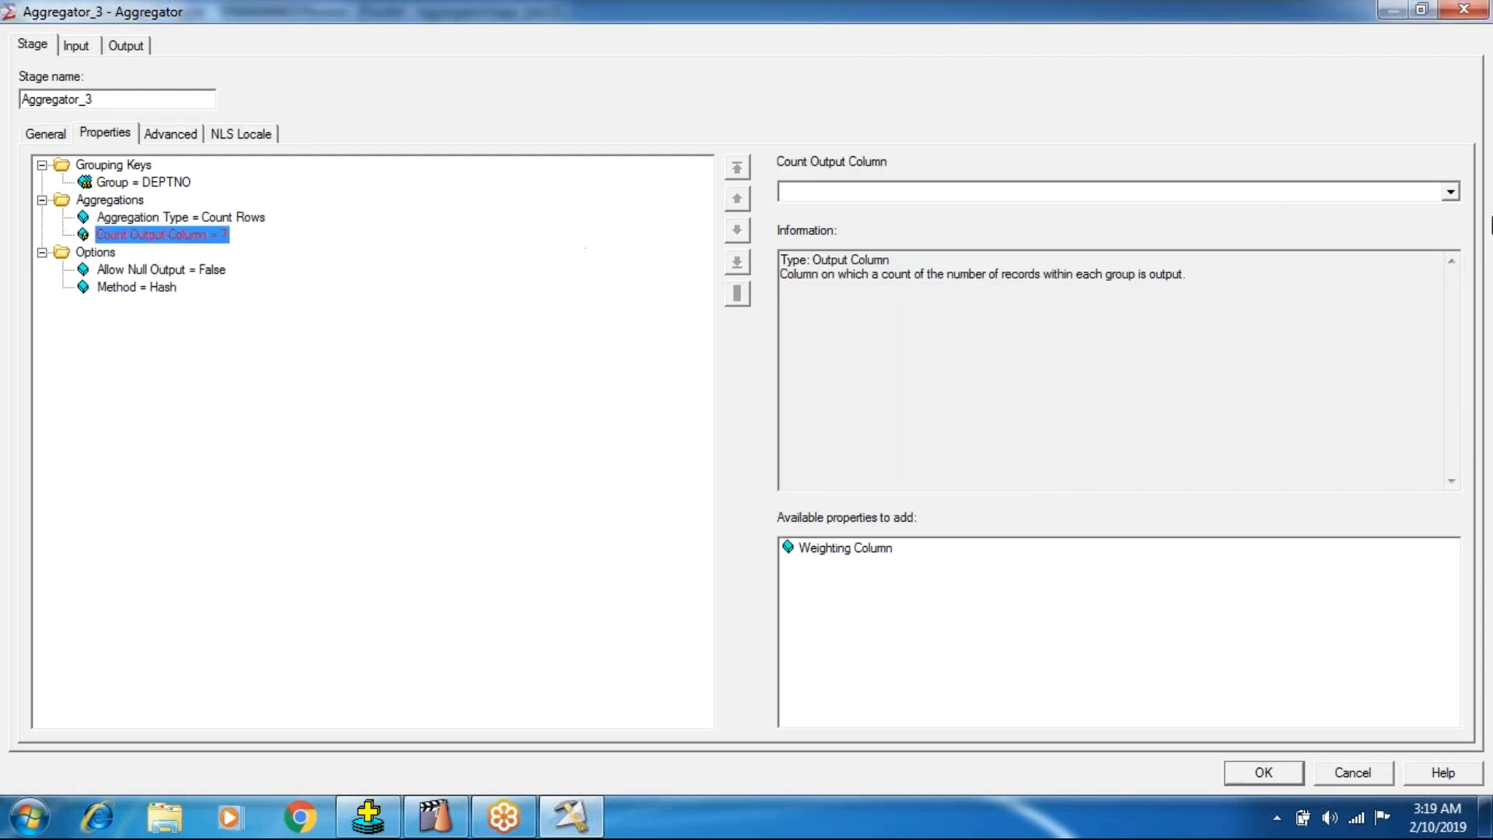
{"action": "left_click", "coordinate": [1450, 191]}
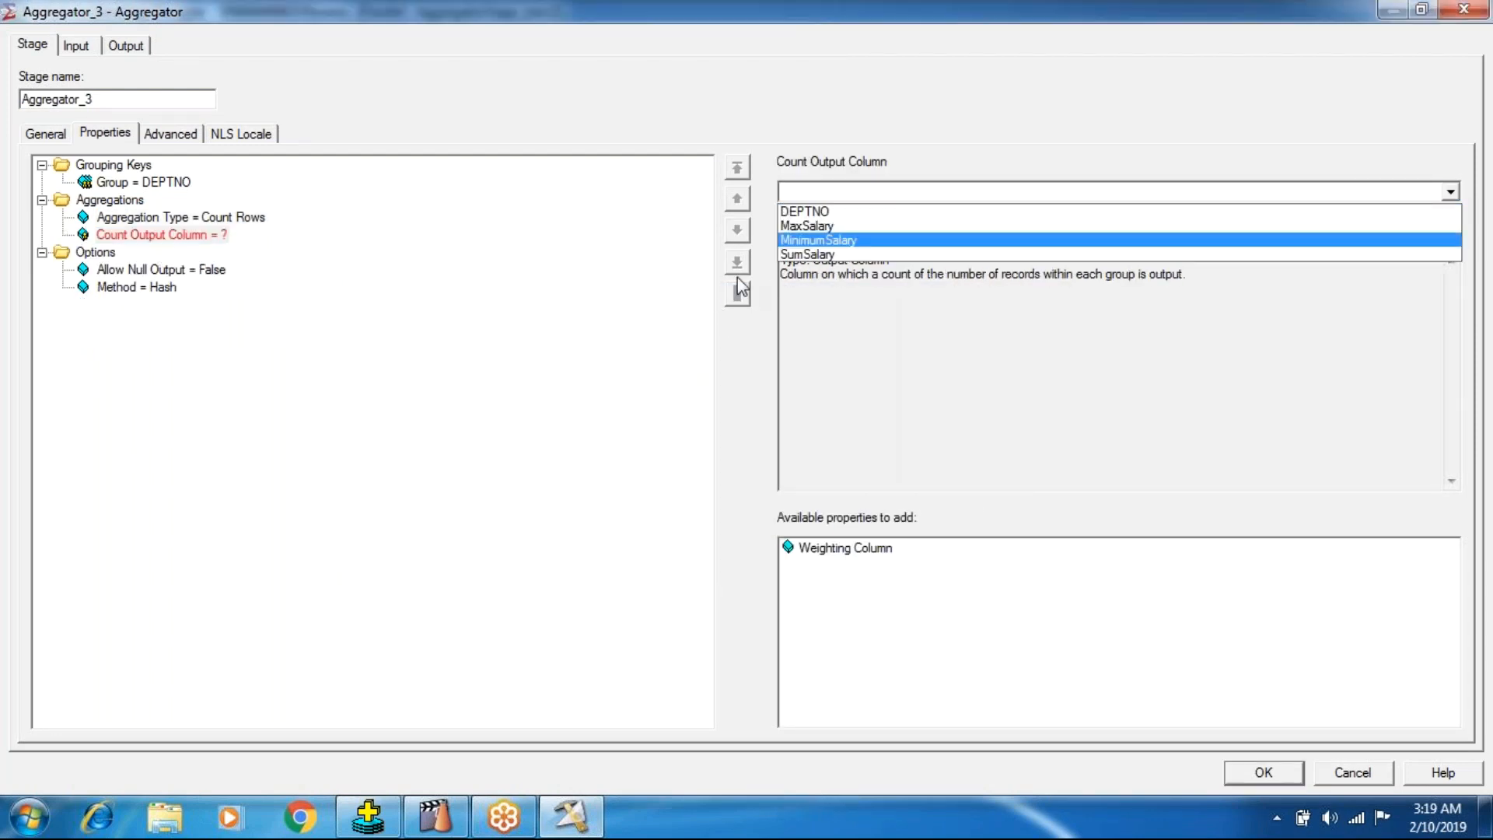
{"action": "left_click", "coordinate": [184, 241]}
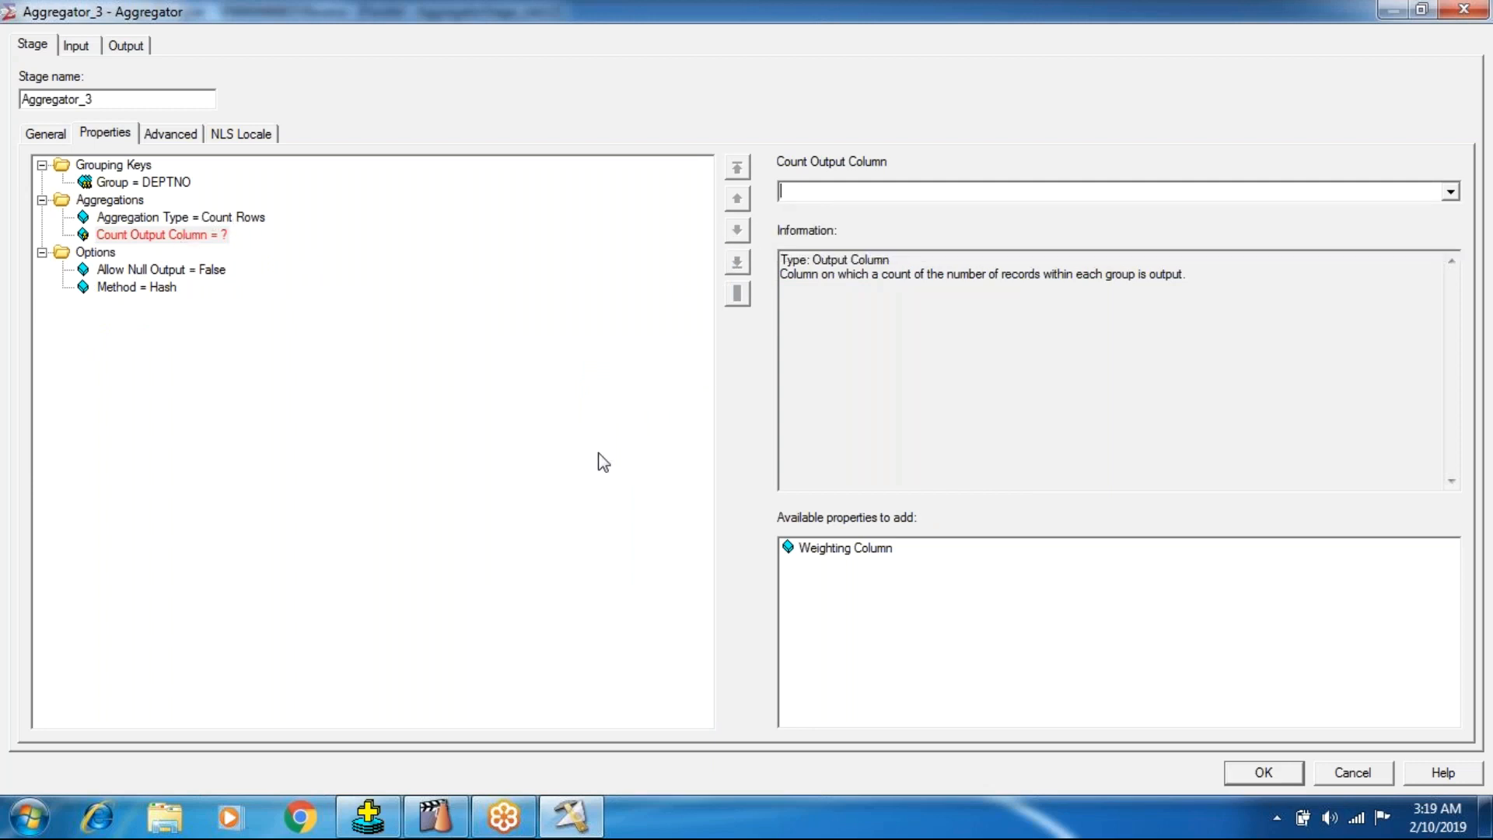
{"action": "type", "text": "COunOfEmployees"}
{"action": "key", "text": "Return"}
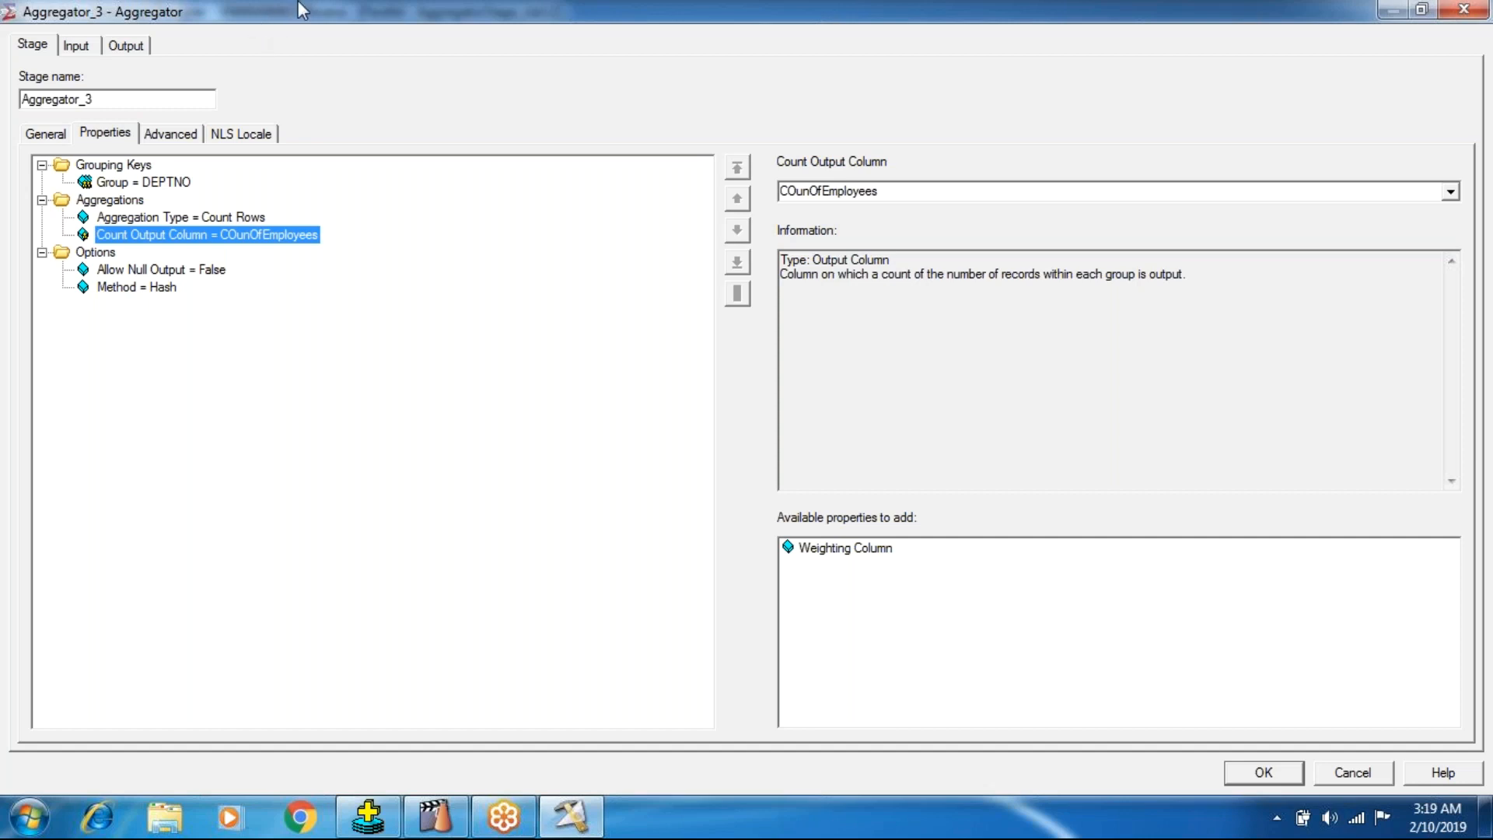
{"action": "key", "text": "Tab"}
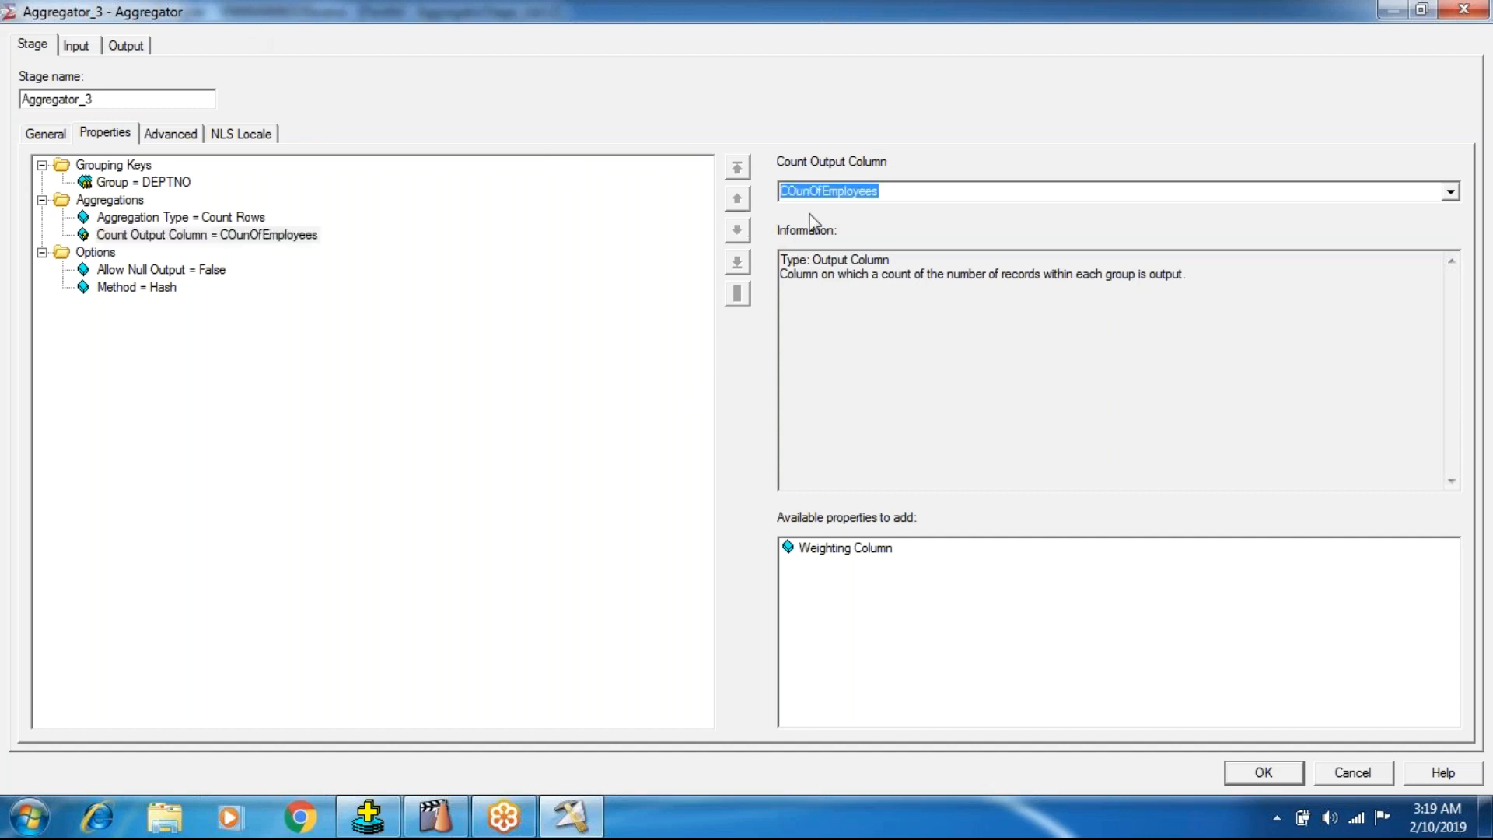
{"action": "left_click", "coordinate": [795, 189]}
{"action": "key", "text": "BackSpace"}
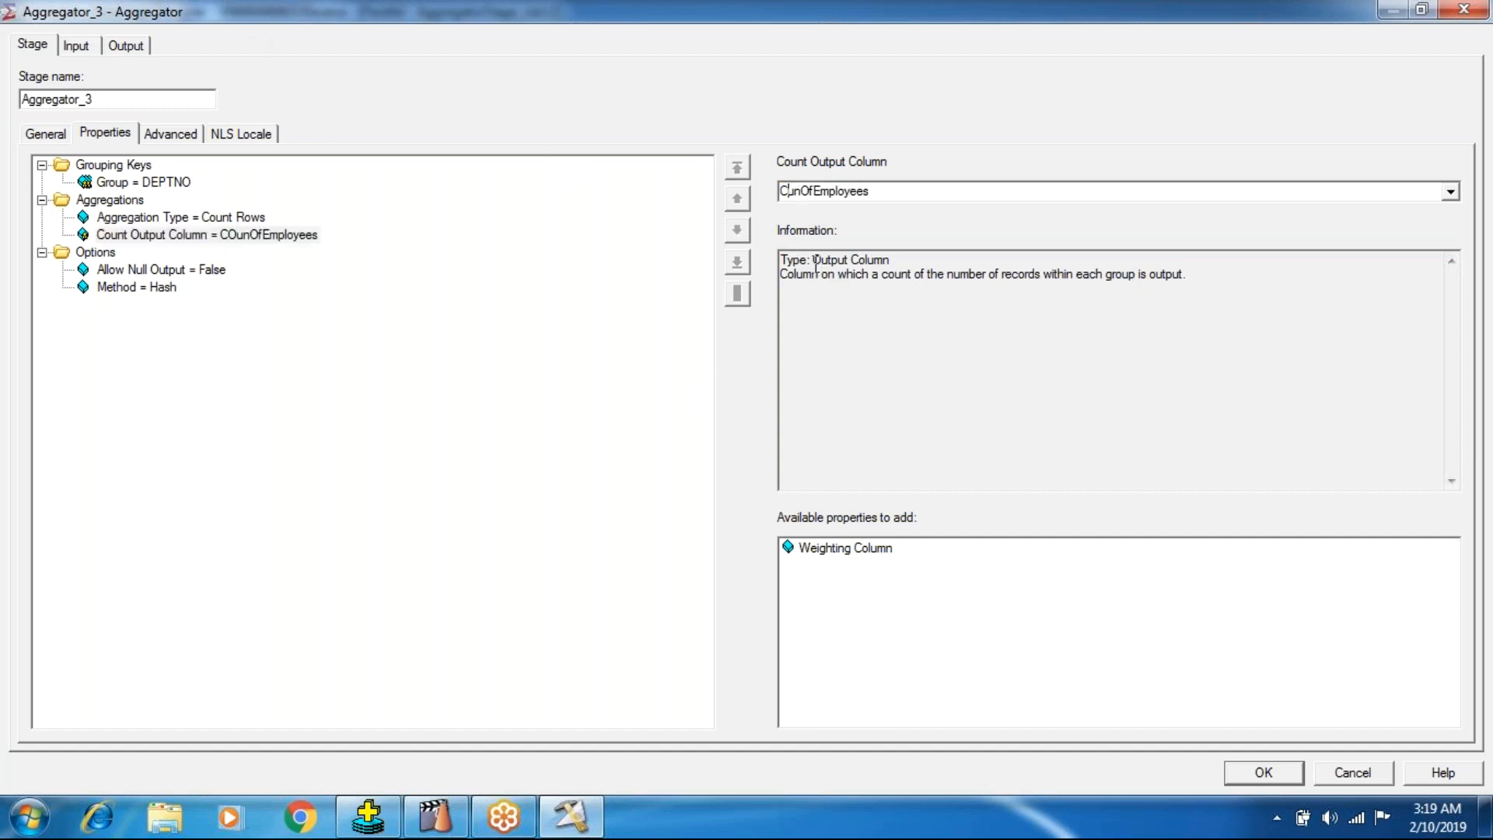
{"action": "type", "text": "o"}
{"action": "left_click", "coordinate": [198, 235]}
{"action": "left_click", "coordinate": [196, 218]}
{"action": "left_click", "coordinate": [123, 183]}
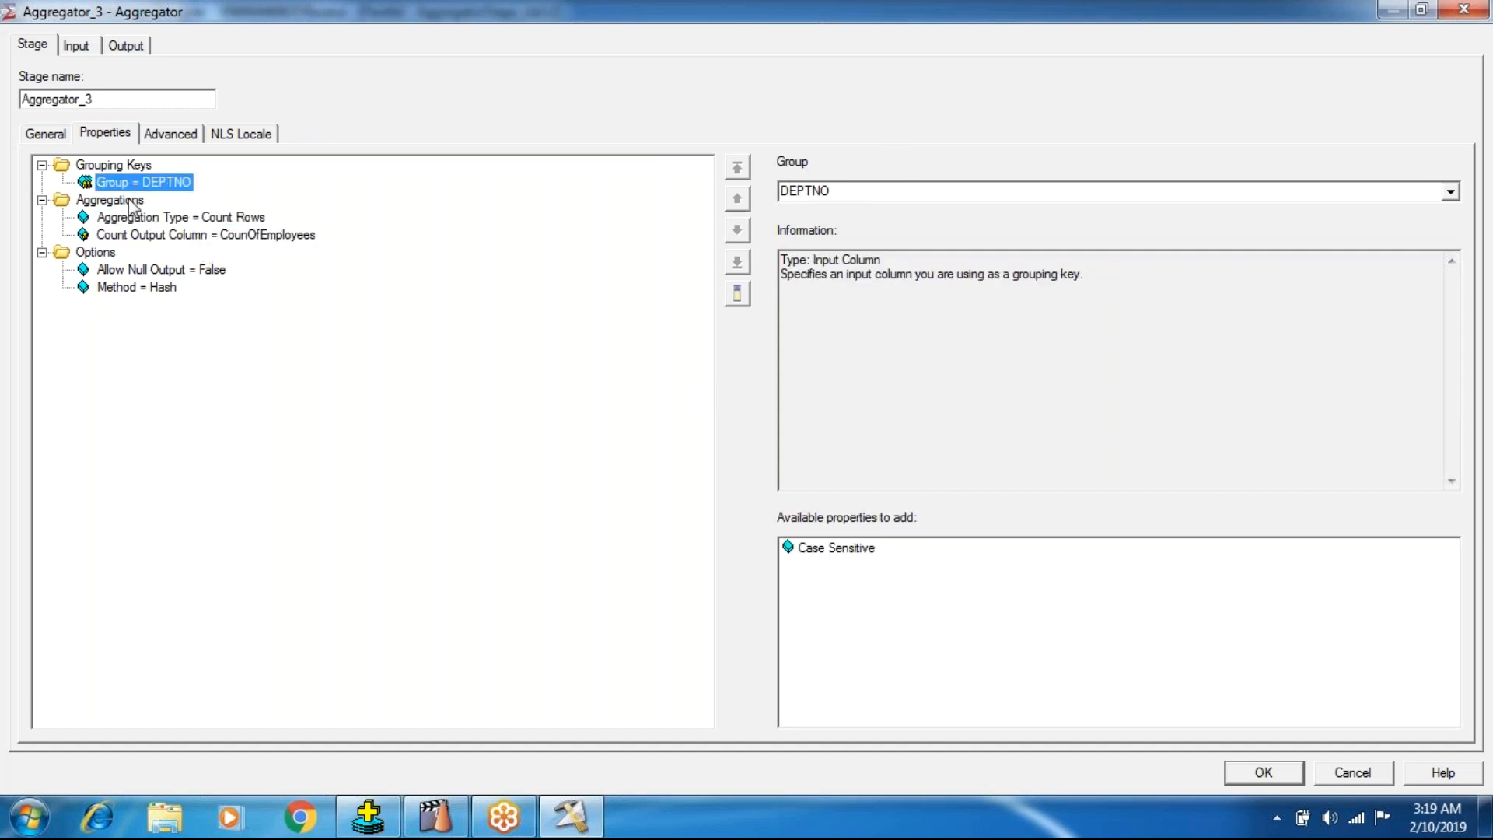
Replace all DSLink5 output columns with DEPTNO and CounOfEmployees in the mapping, and accept the Aggregator settings.
{"action": "left_click", "coordinate": [126, 45]}
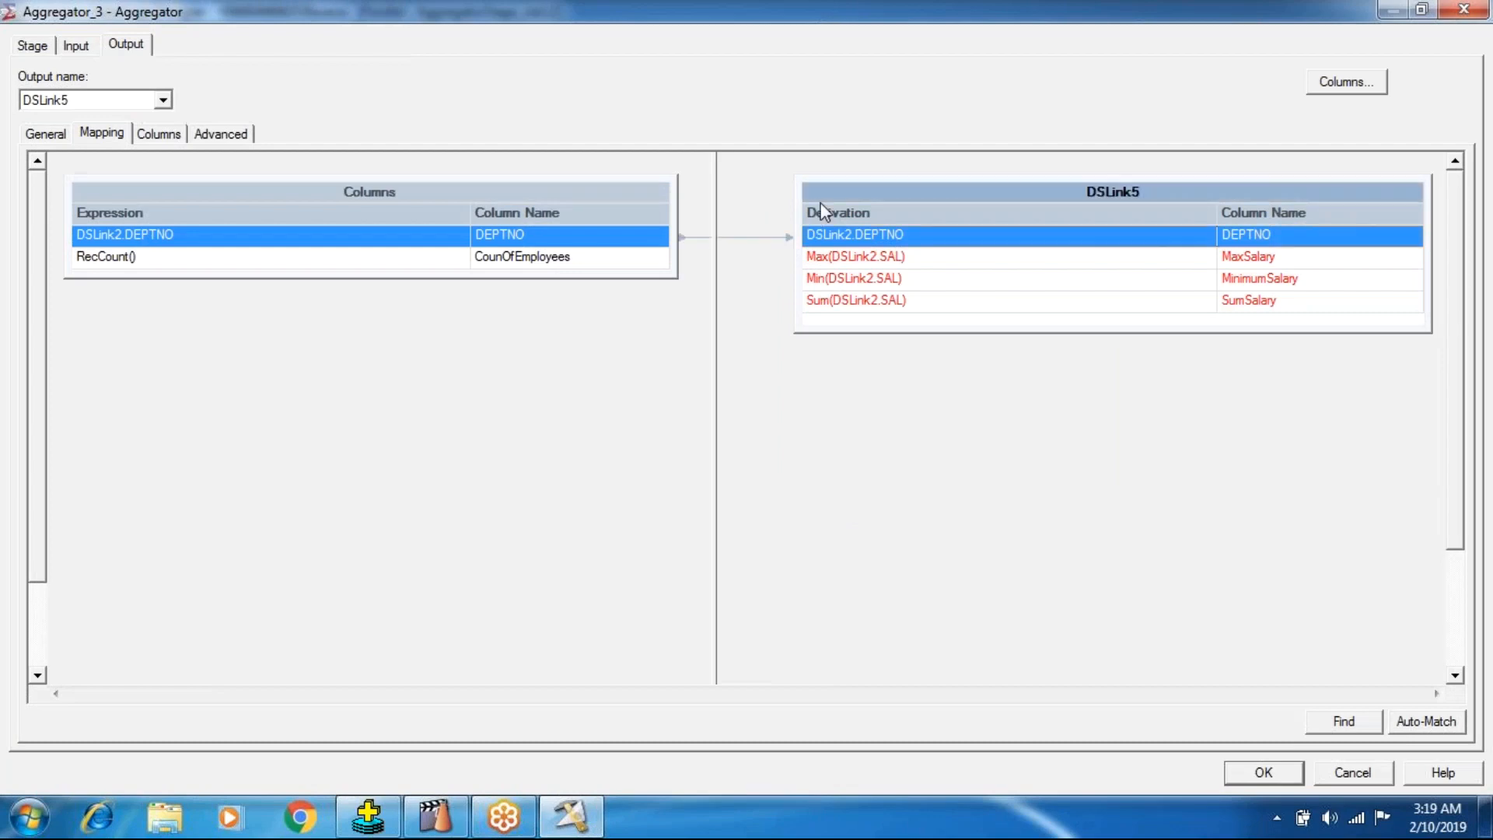
{"action": "left_click", "coordinate": [822, 208]}
{"action": "key", "text": "Delete"}
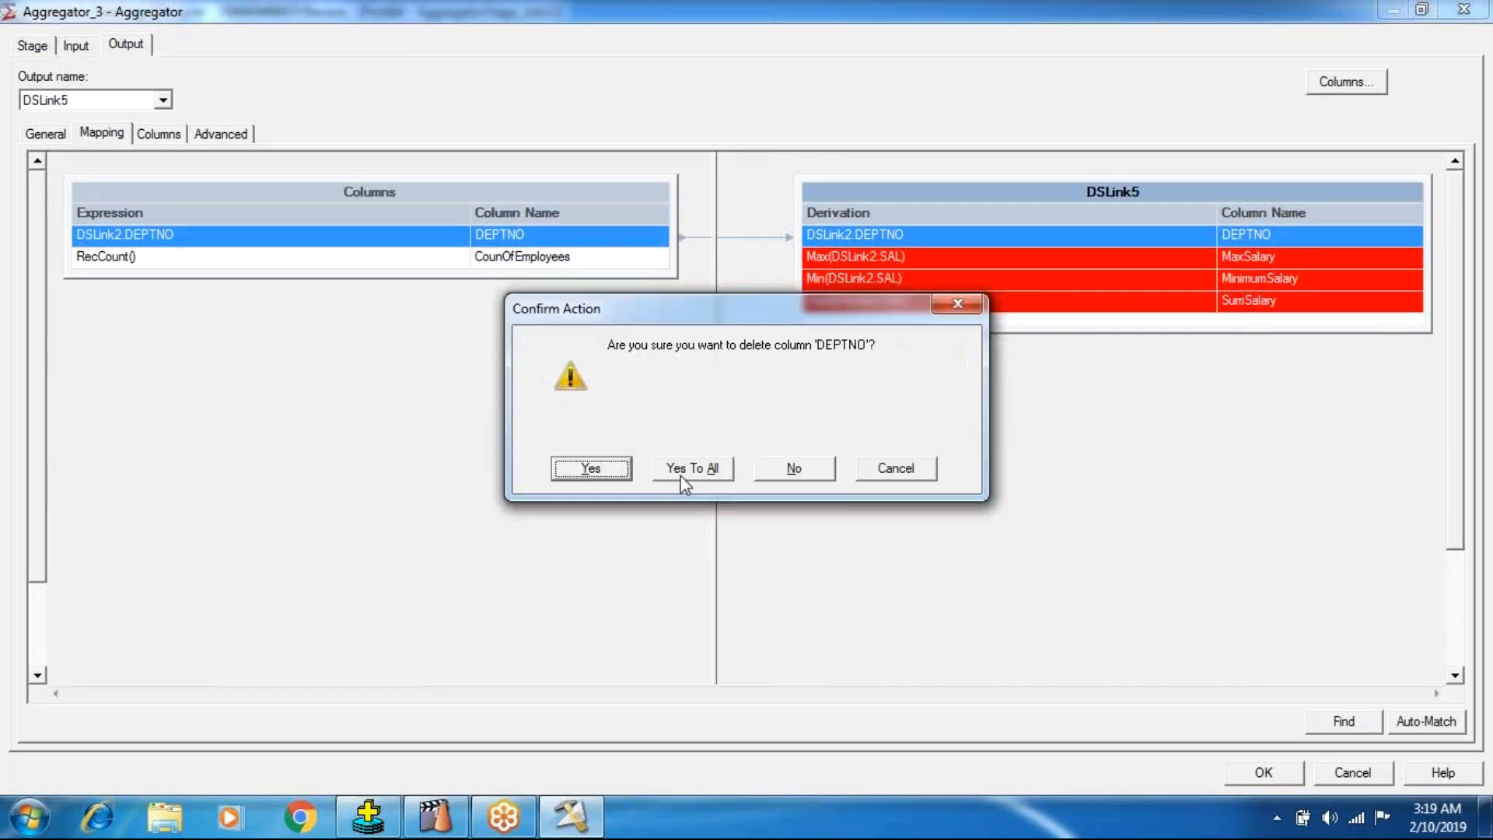
{"action": "left_click", "coordinate": [684, 483]}
{"action": "left_click_drag", "start_coordinate": [217, 192], "coordinate": [852, 272]}
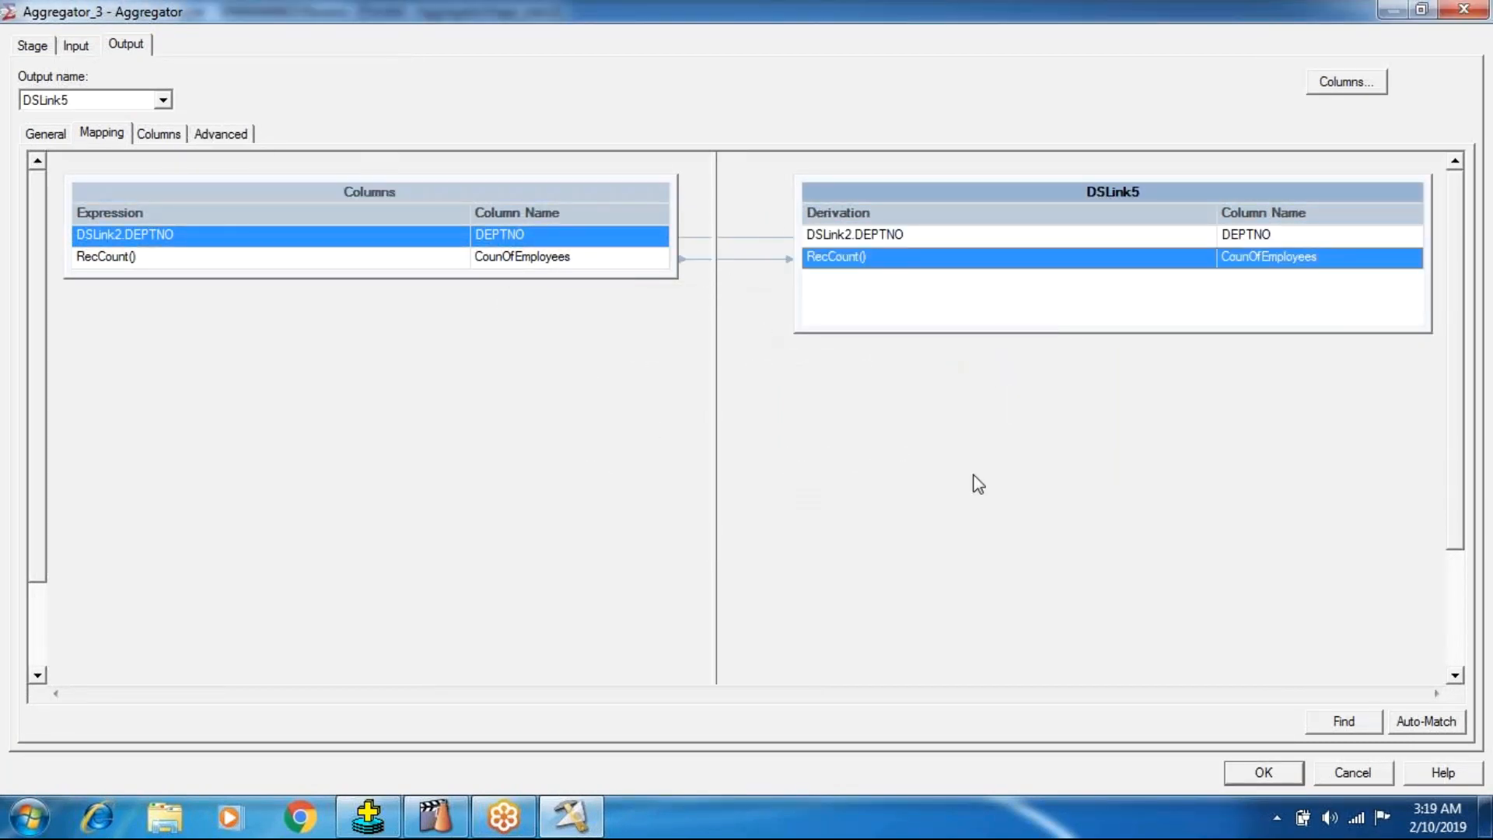
{"action": "left_click", "coordinate": [1231, 781]}
Save and compile the row-count version of the job, and run it without a warning limit.
{"action": "left_click", "coordinate": [456, 108]}
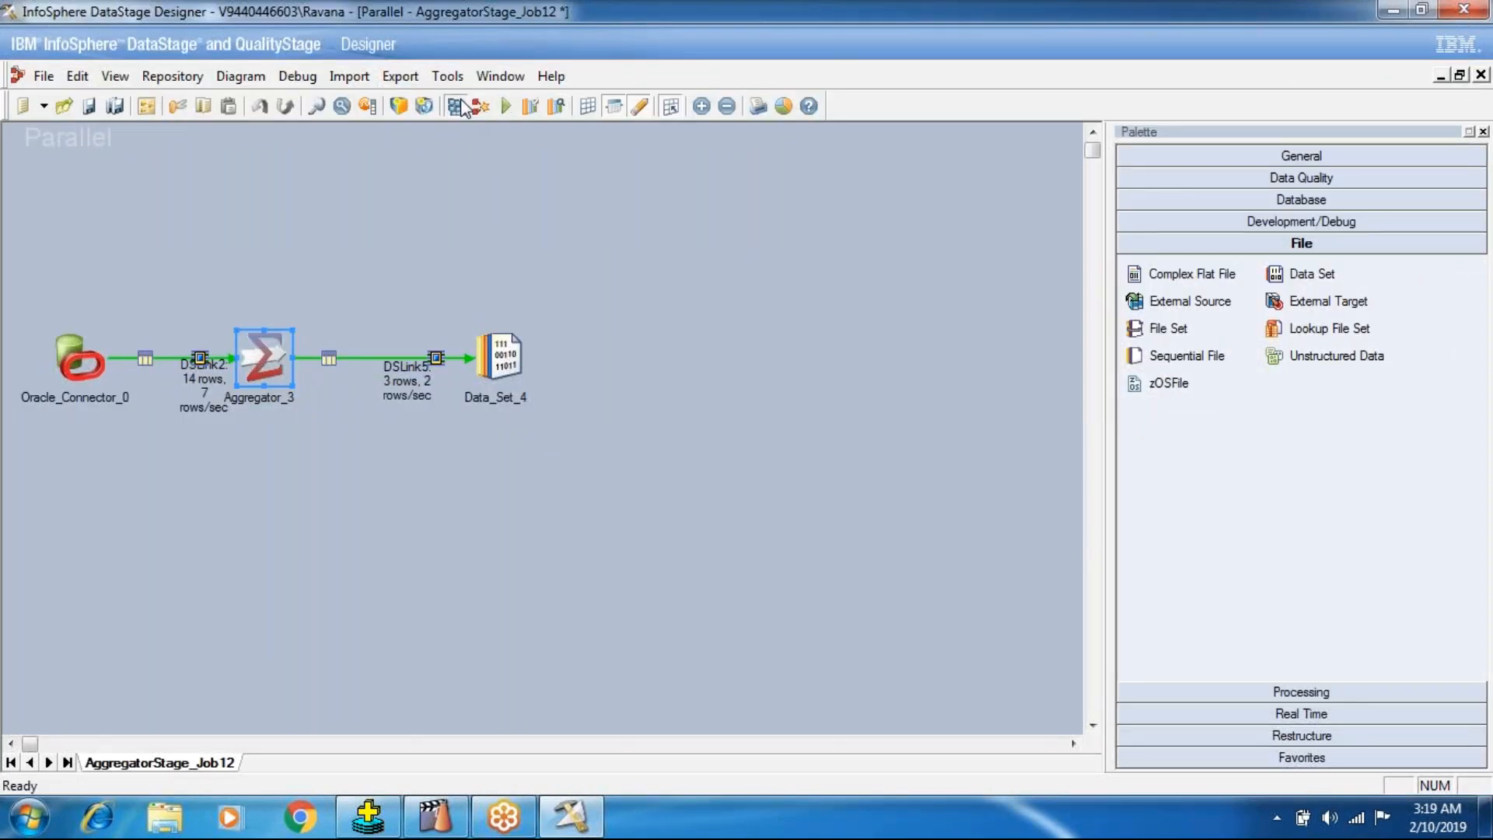
{"action": "left_click", "coordinate": [706, 443]}
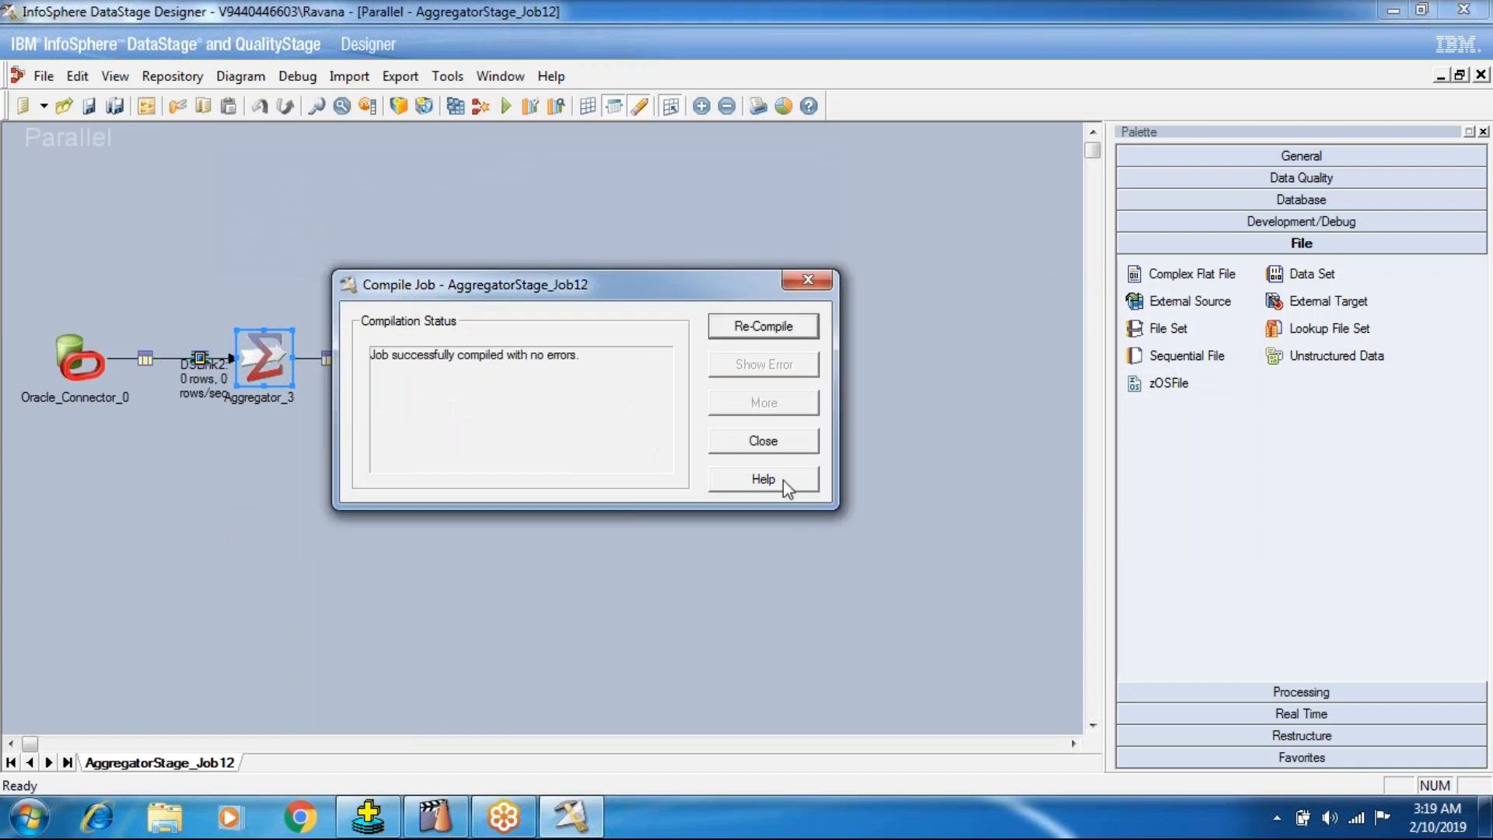
{"action": "left_click", "coordinate": [735, 442]}
{"action": "left_click", "coordinate": [505, 106]}
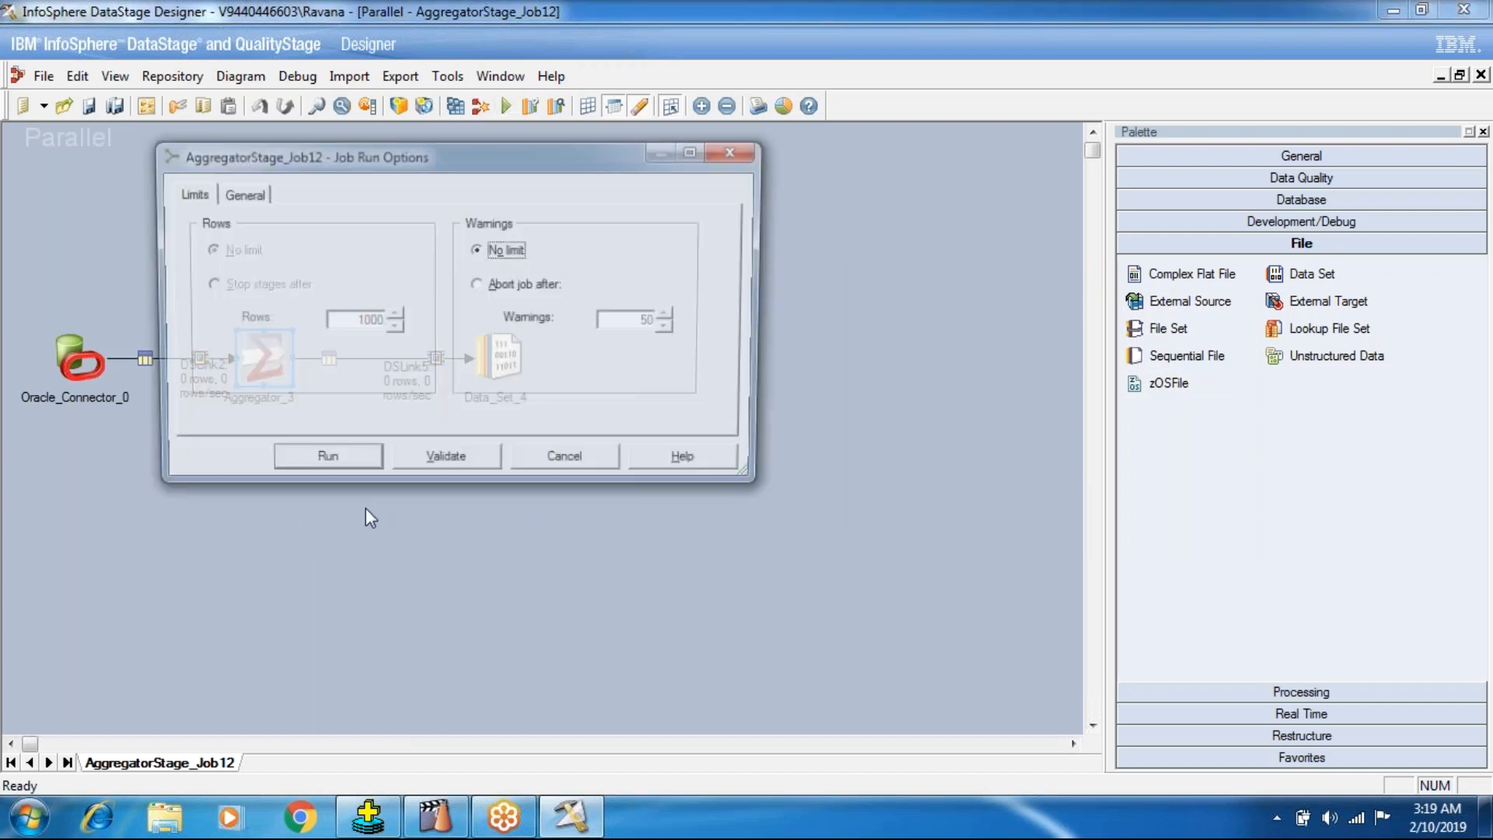
{"action": "left_click", "coordinate": [288, 467]}
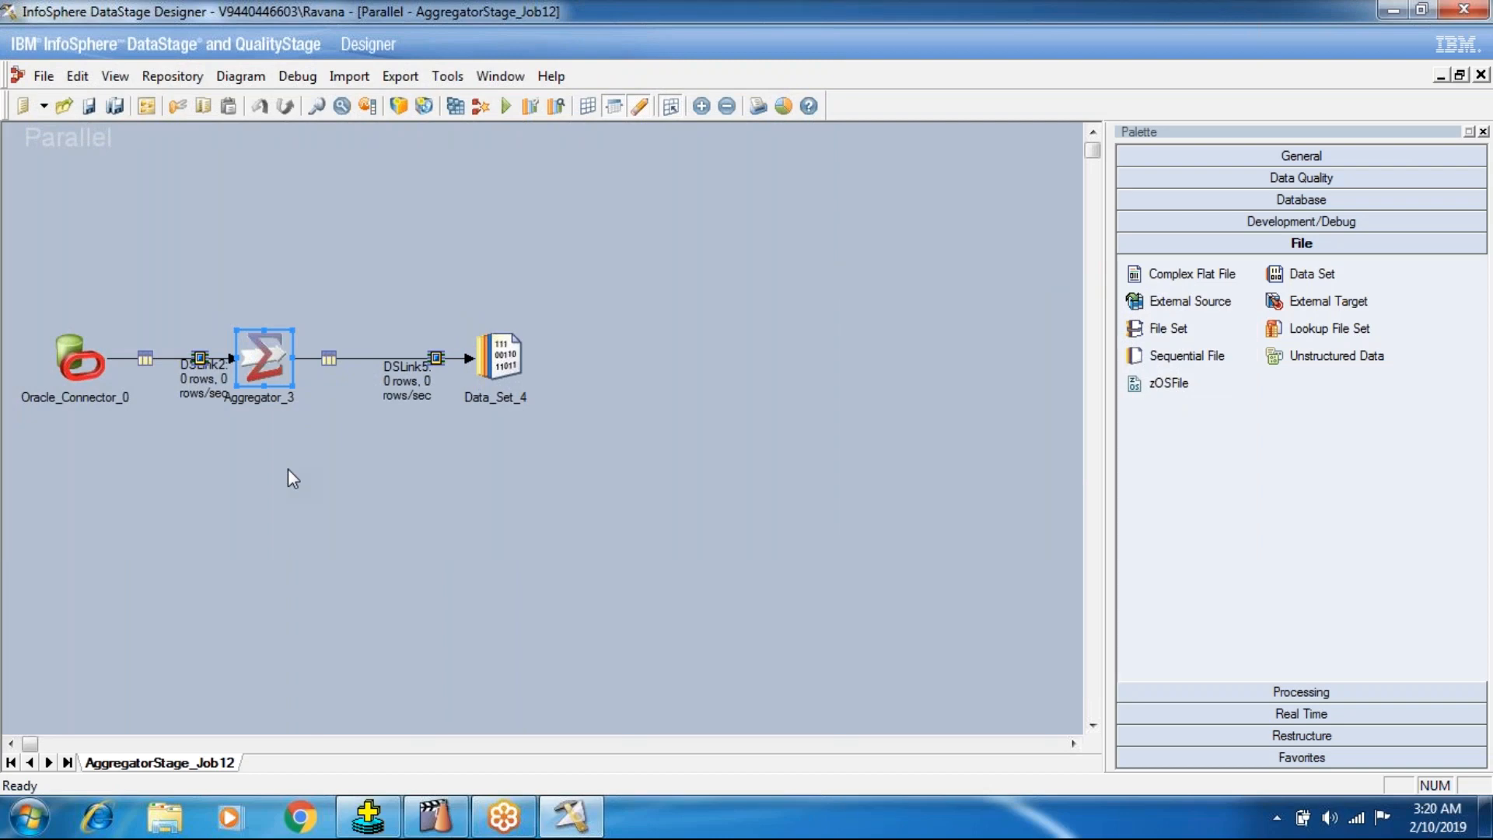
View the data in the Data_Set_4 stage, displaying up to 100 rows.
{"action": "right_click", "coordinate": [506, 365]}
{"action": "left_click", "coordinate": [557, 420]}
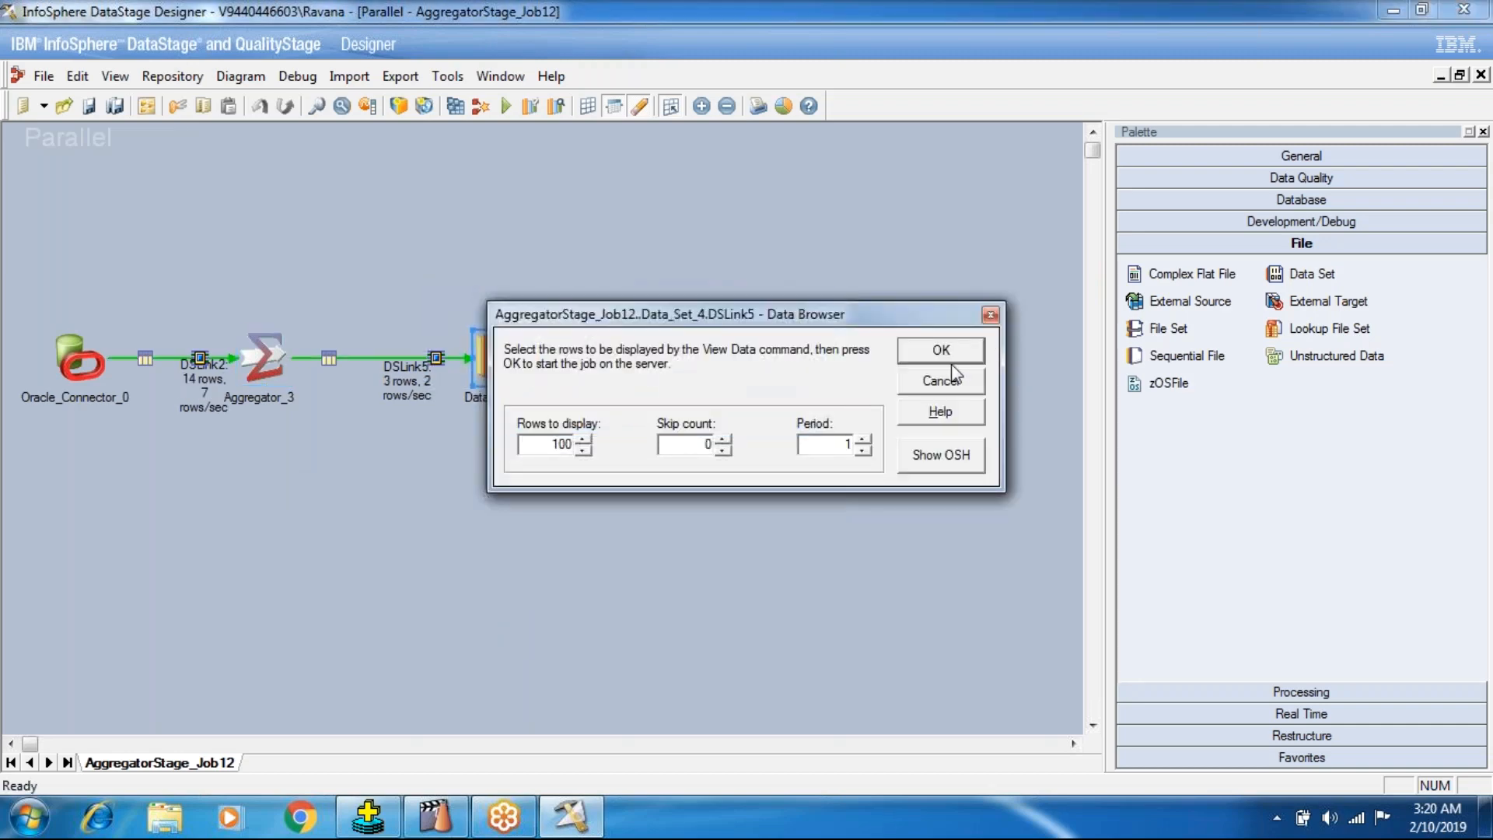
{"action": "left_click", "coordinate": [944, 356]}
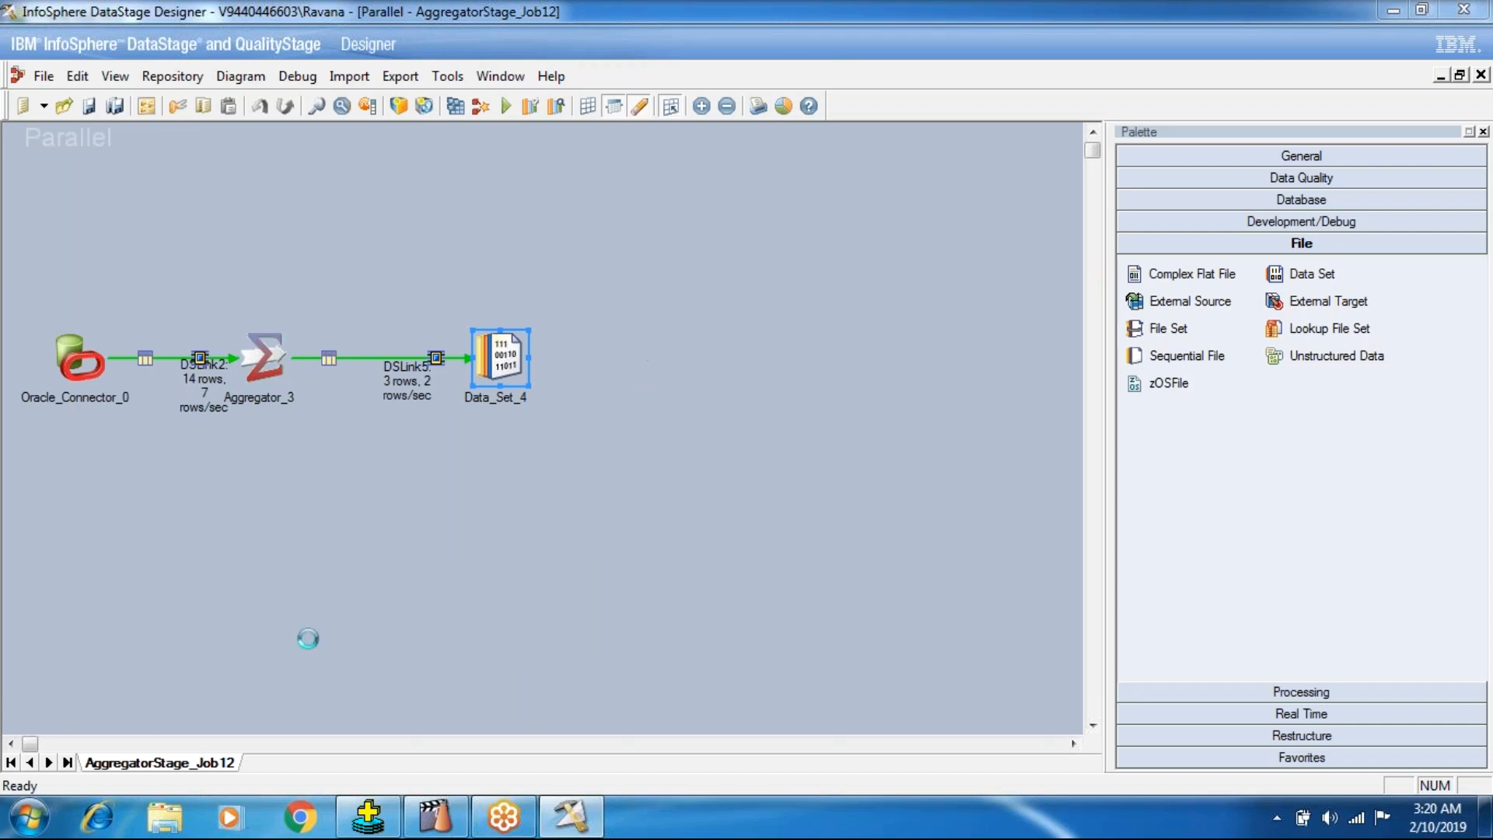
Switch to SQL*Plus and run select count(*),deptno from emp group by deptno;.
{"action": "left_click", "coordinate": [368, 817]}
{"action": "type", "text": "select "}
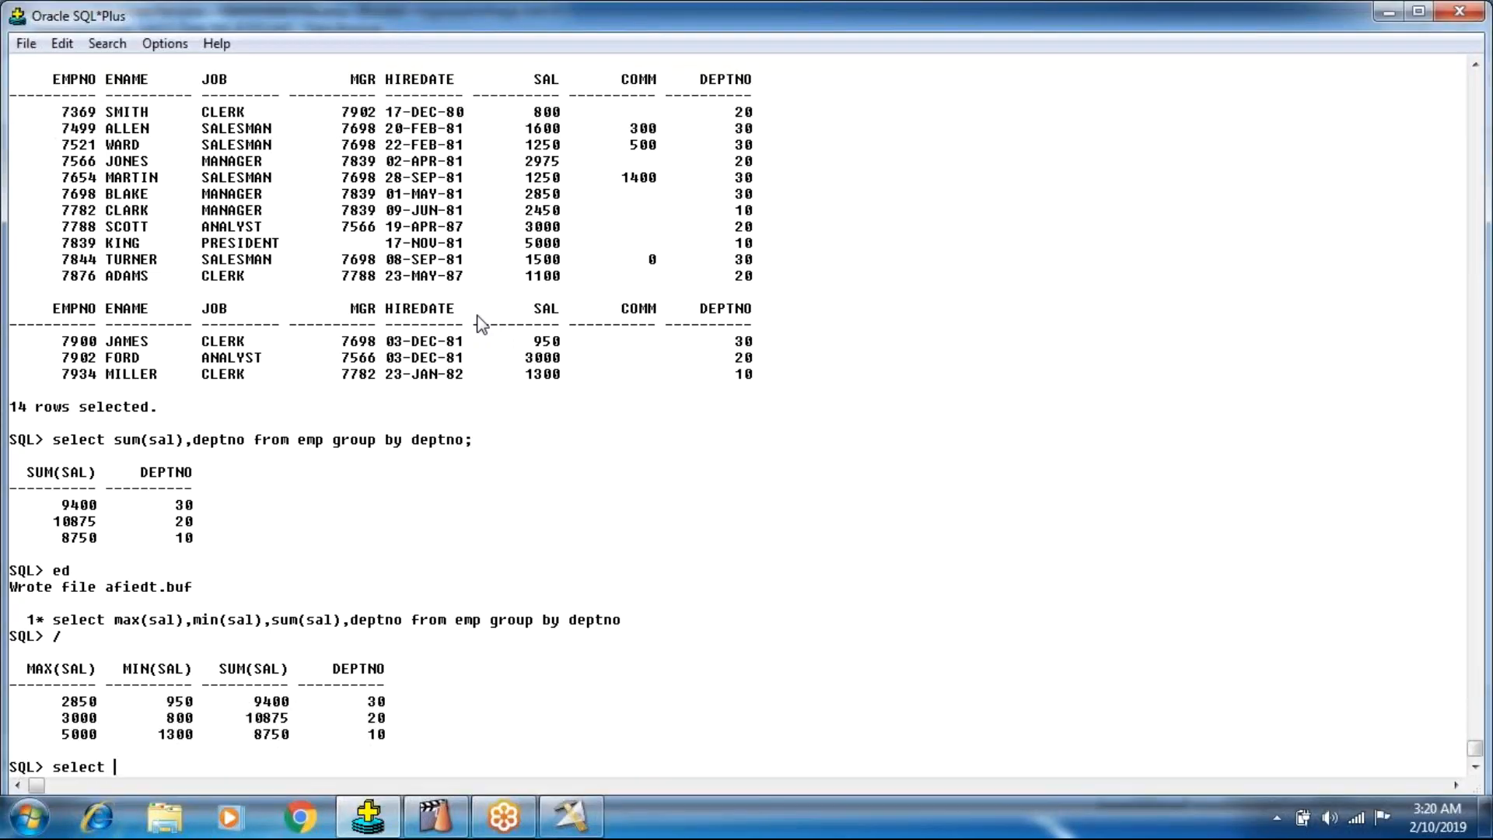
{"action": "type", "text": "count(*),deptno frpm"}
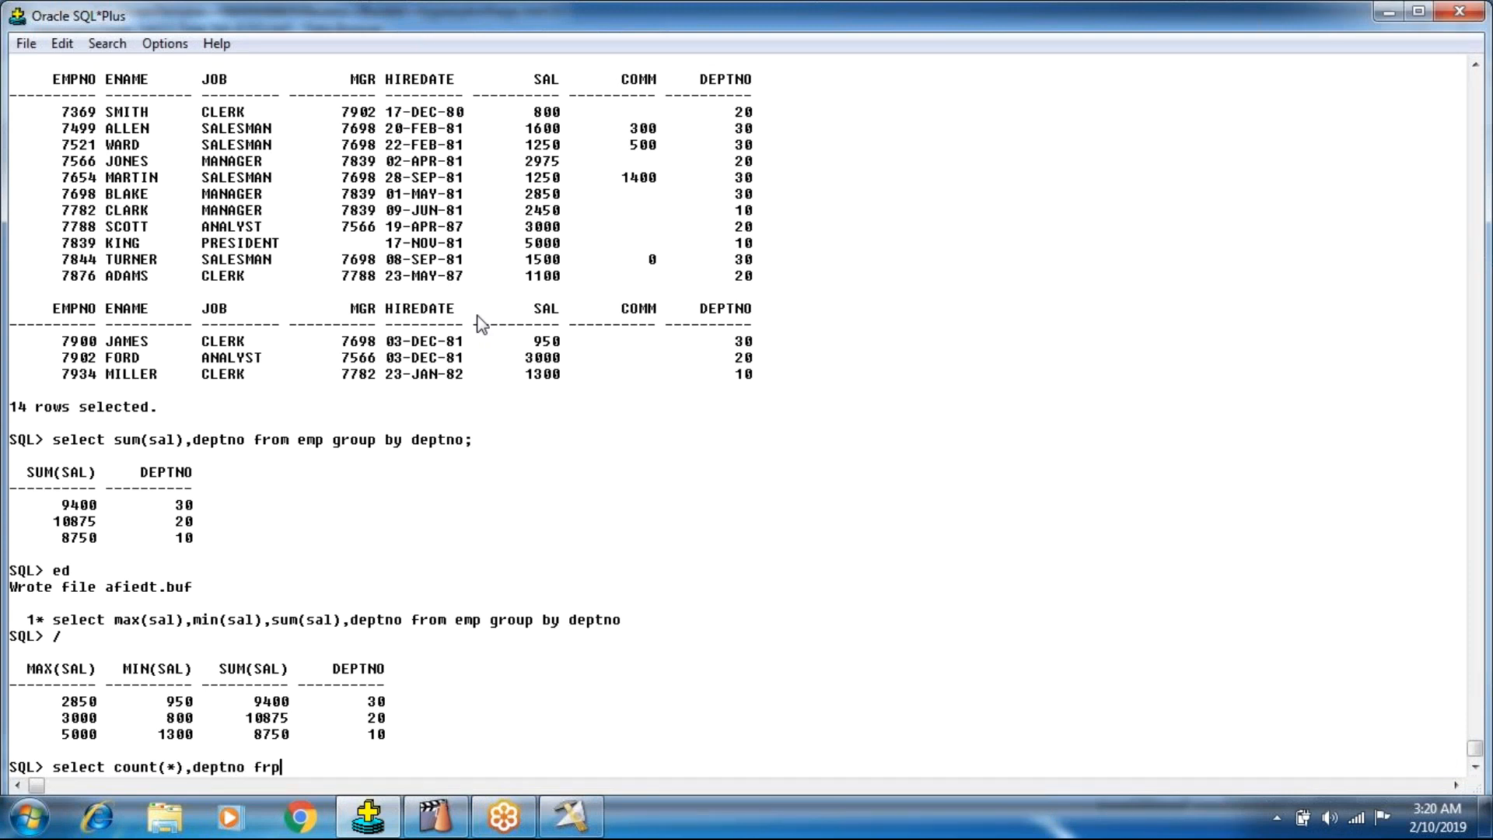
{"action": "key", "text": "BackSpace"}
{"action": "key", "text": "BackSpace"}
{"action": "type", "text": "om emp group by deptno"}
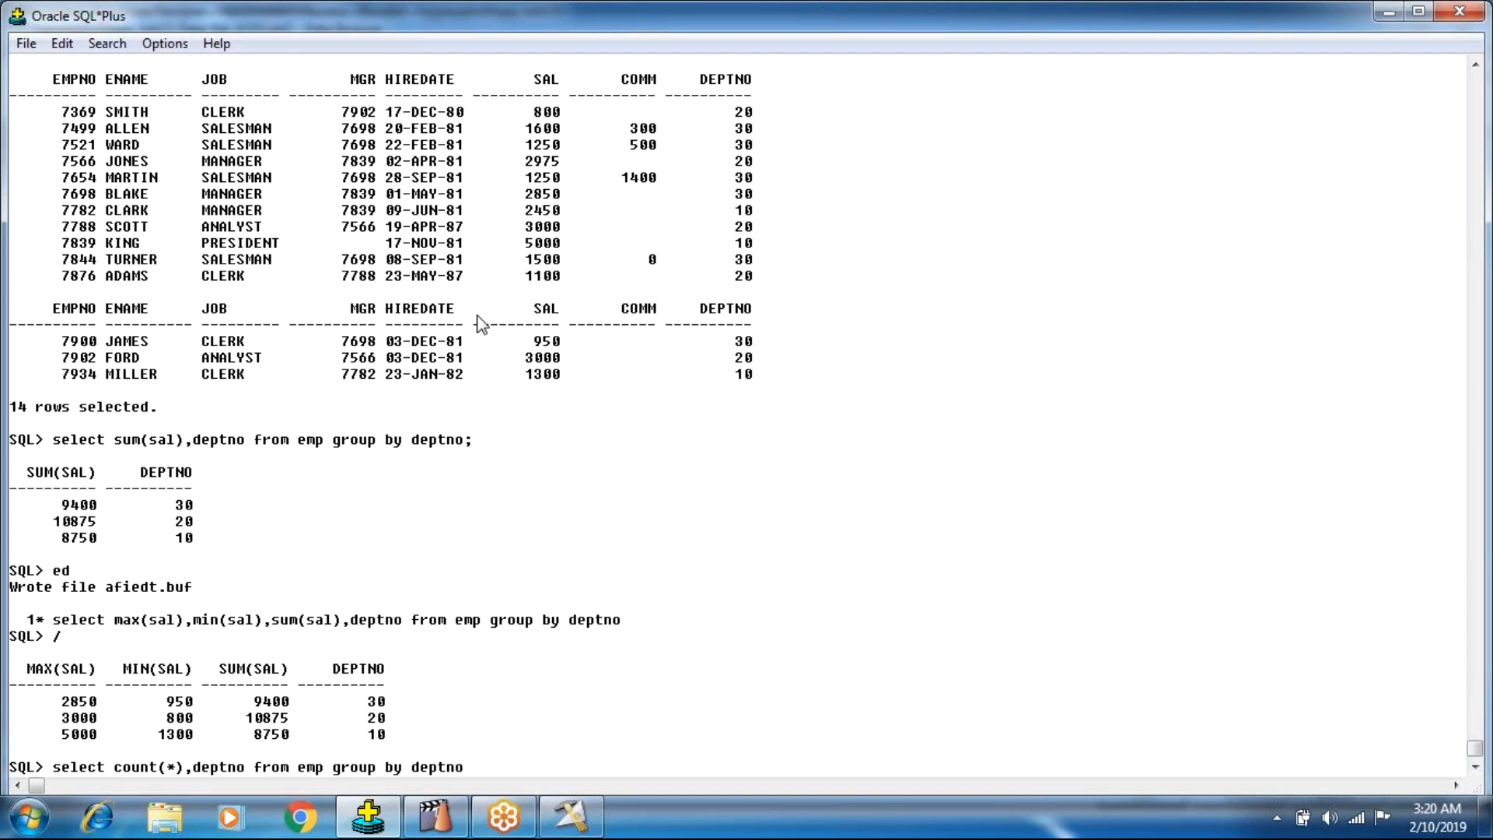
{"action": "type", "text": ";"}
{"action": "key", "text": "Return"}
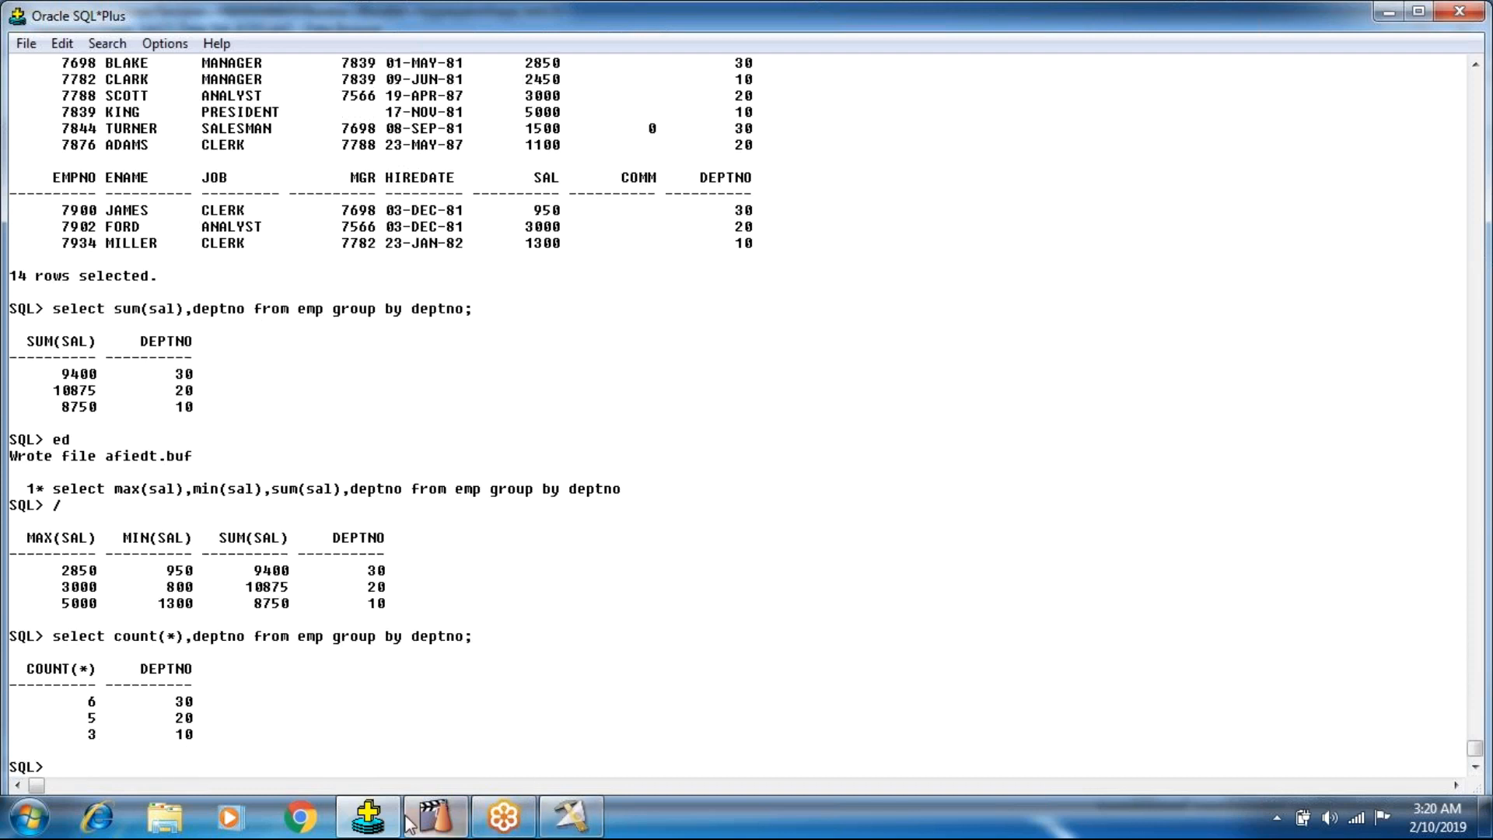
Return to the DataStage Data Browser, check the CounOfEmployees values per DEPTNO, and close it.
{"action": "left_click", "coordinate": [552, 817]}
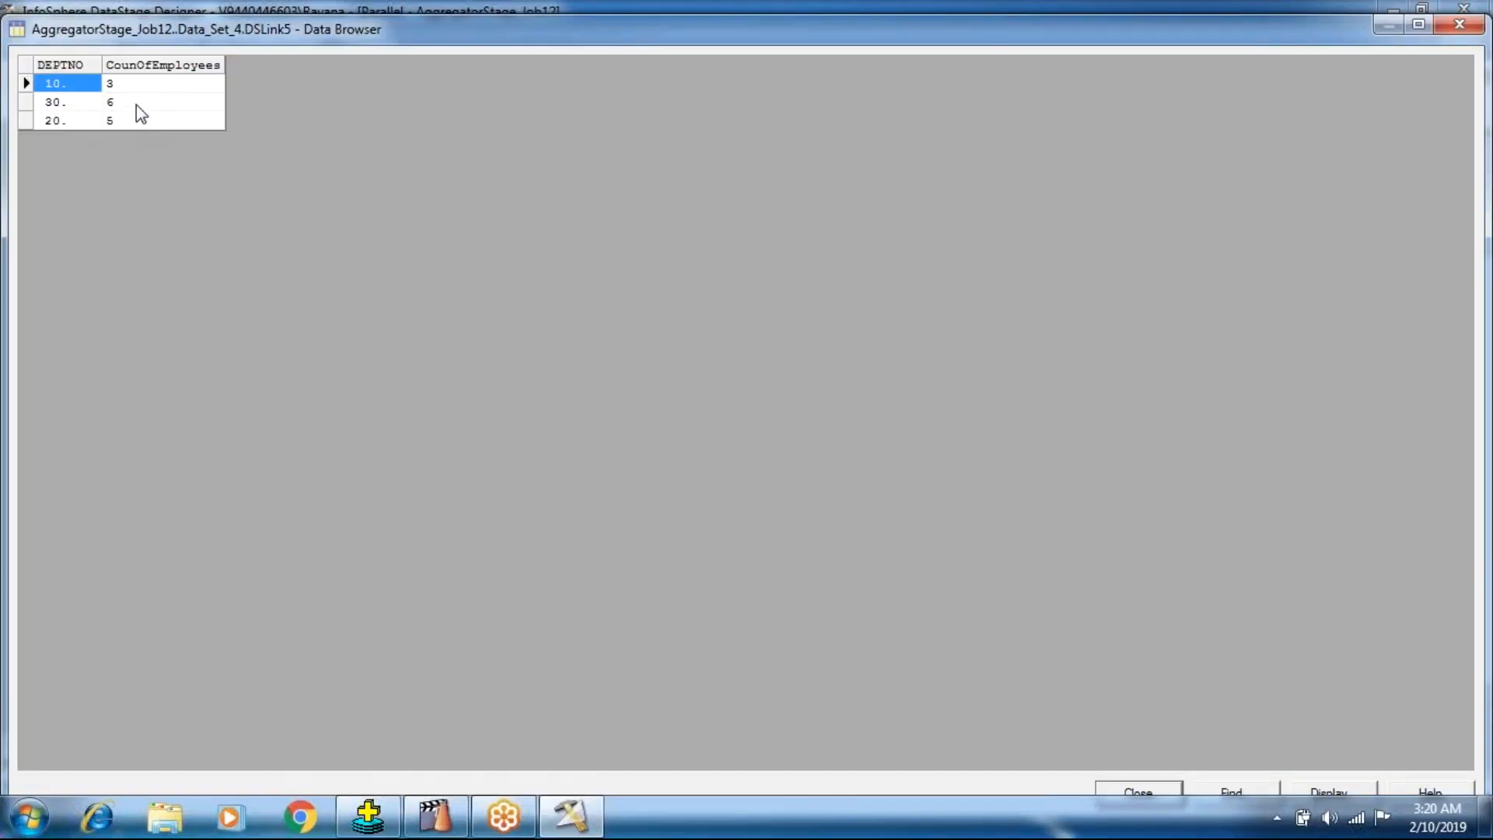
{"action": "key", "text": "Right"}
{"action": "left_click", "coordinate": [1134, 787]}
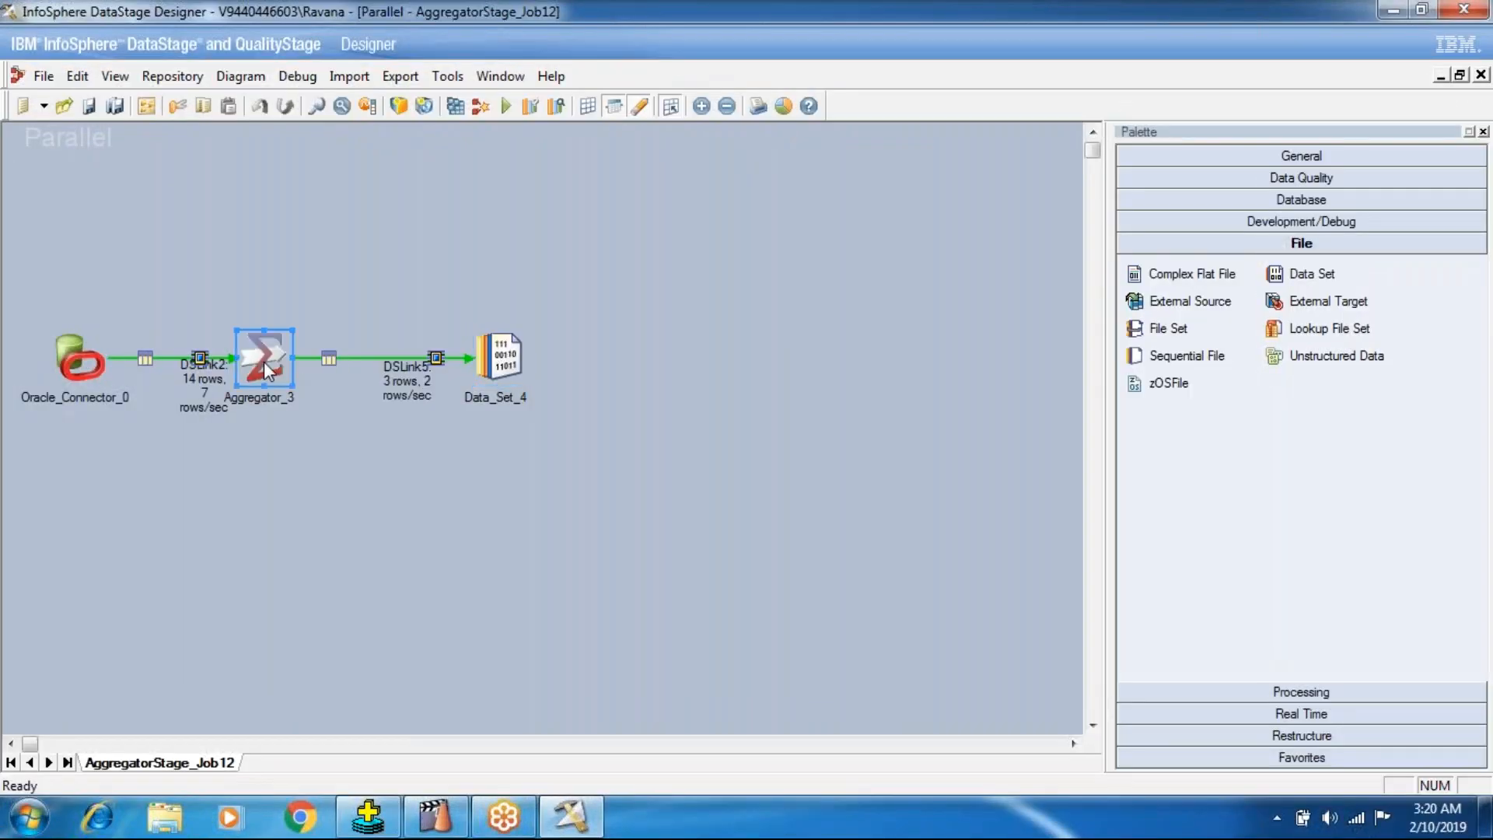
Set the Aggregation Type of the Aggregator_3 stage to Re-calculation, accepting removal of the Count Output Column property.
{"action": "double_click", "coordinate": [267, 369]}
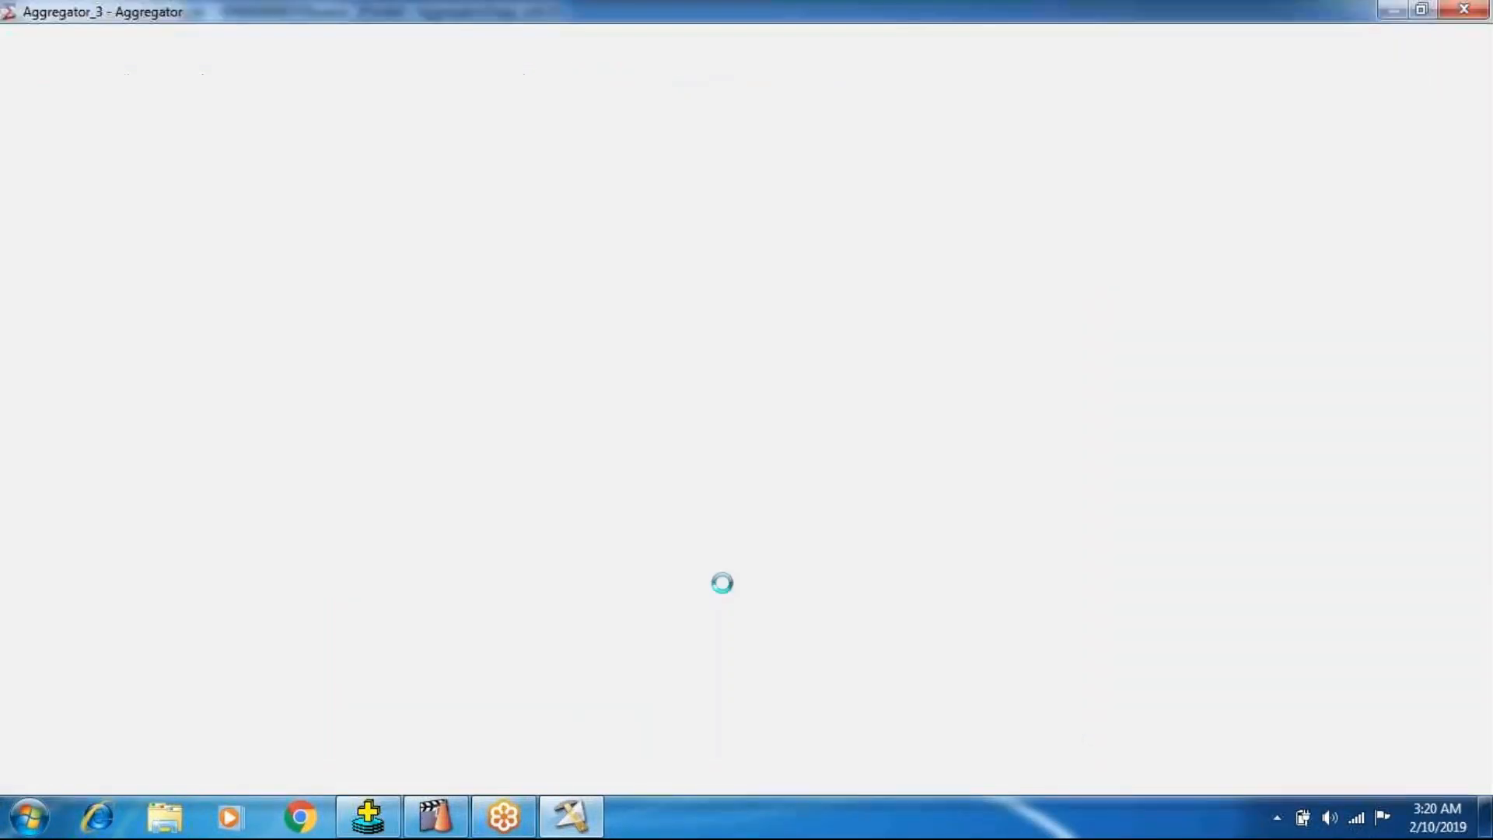
{"action": "left_click", "coordinate": [187, 217]}
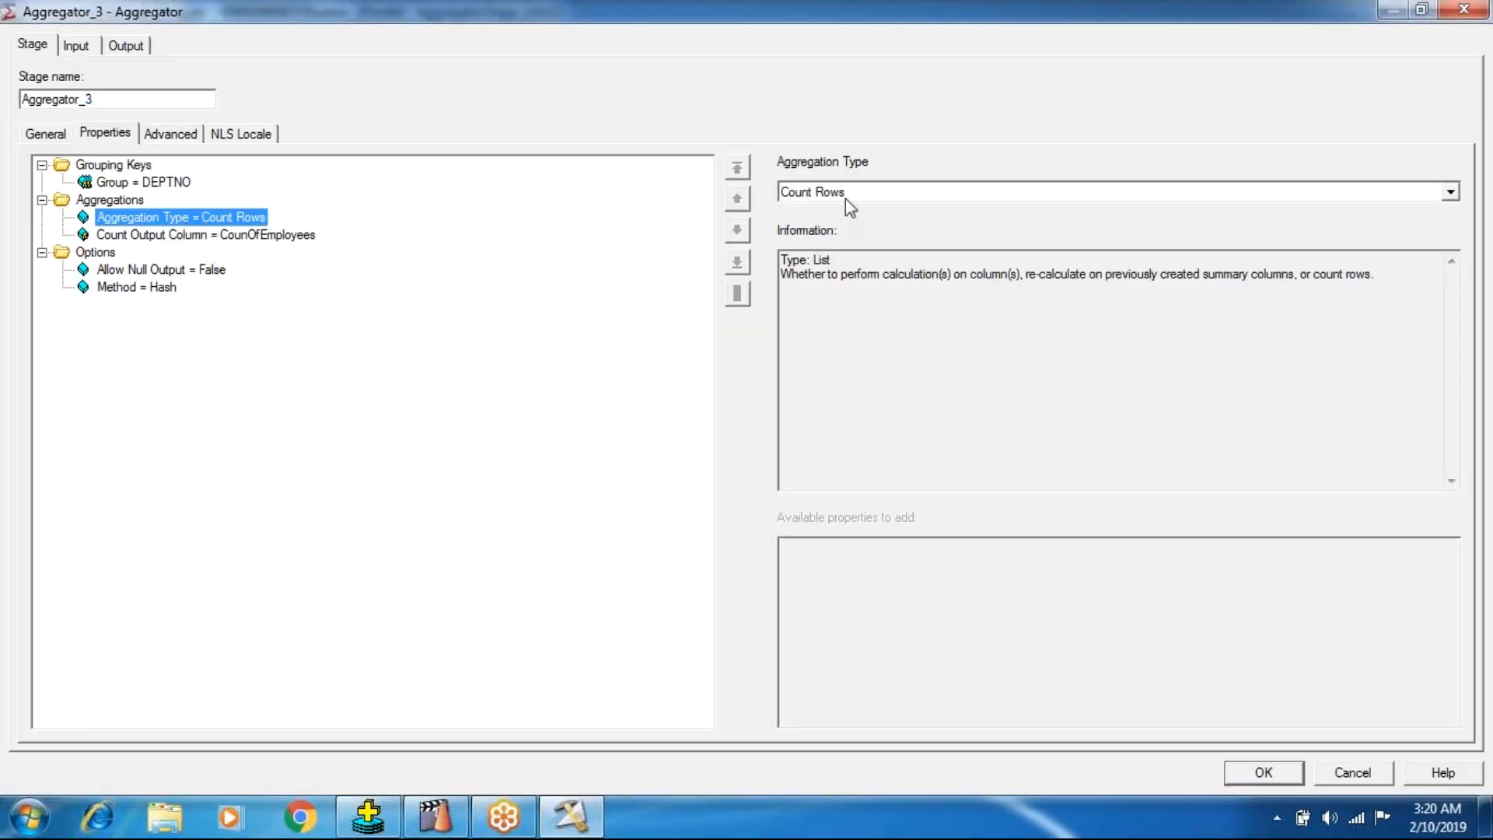
{"action": "left_click", "coordinate": [846, 198]}
{"action": "key", "text": "Down"}
{"action": "key", "text": "Return"}
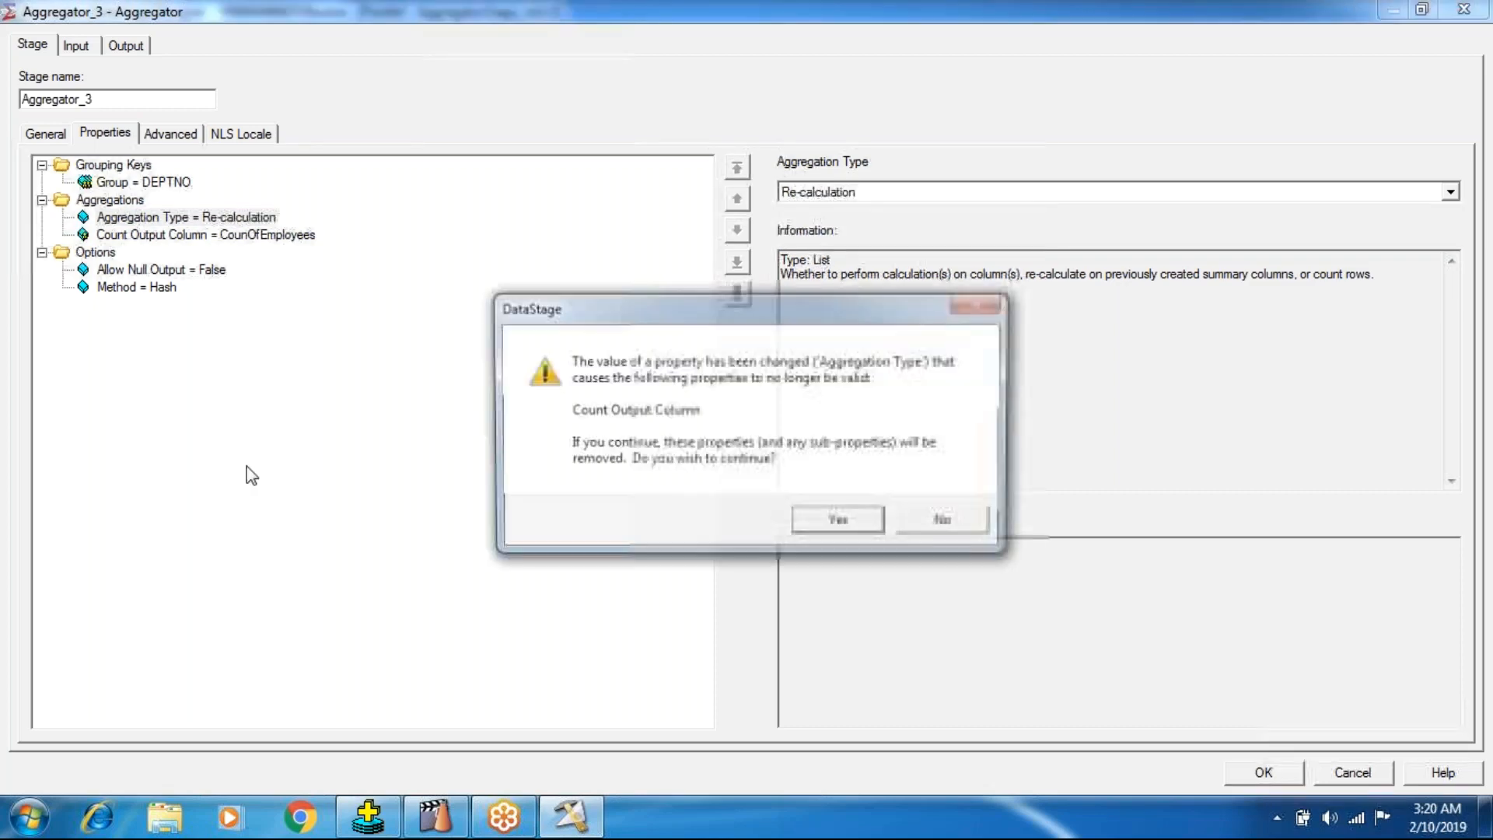
{"action": "left_click", "coordinate": [838, 519]}
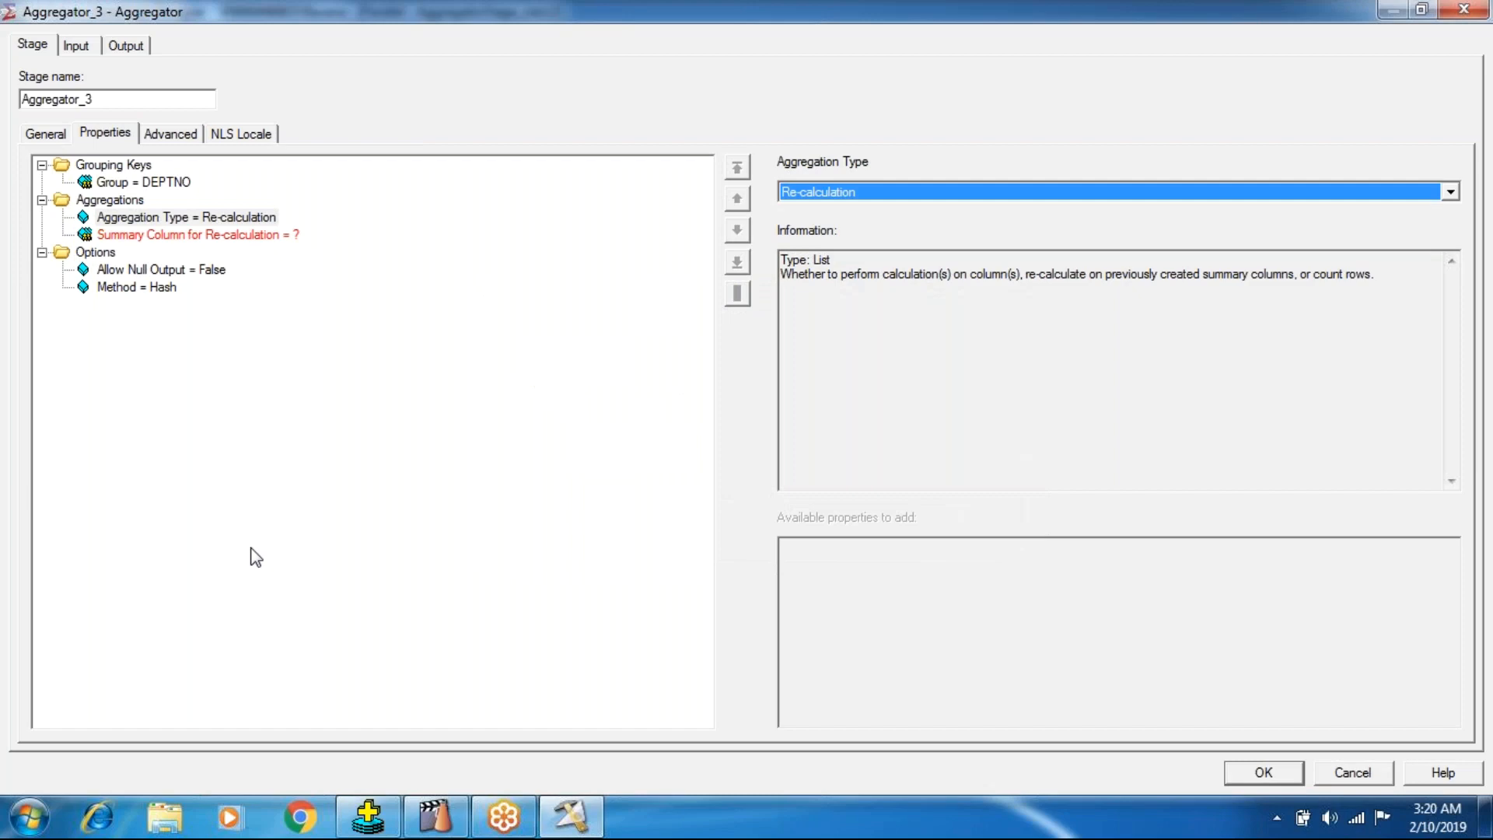
Set the Aggregation Type to Calculation and accept the Aggregator stage settings.
{"action": "left_click", "coordinate": [224, 218]}
{"action": "left_click", "coordinate": [830, 191]}
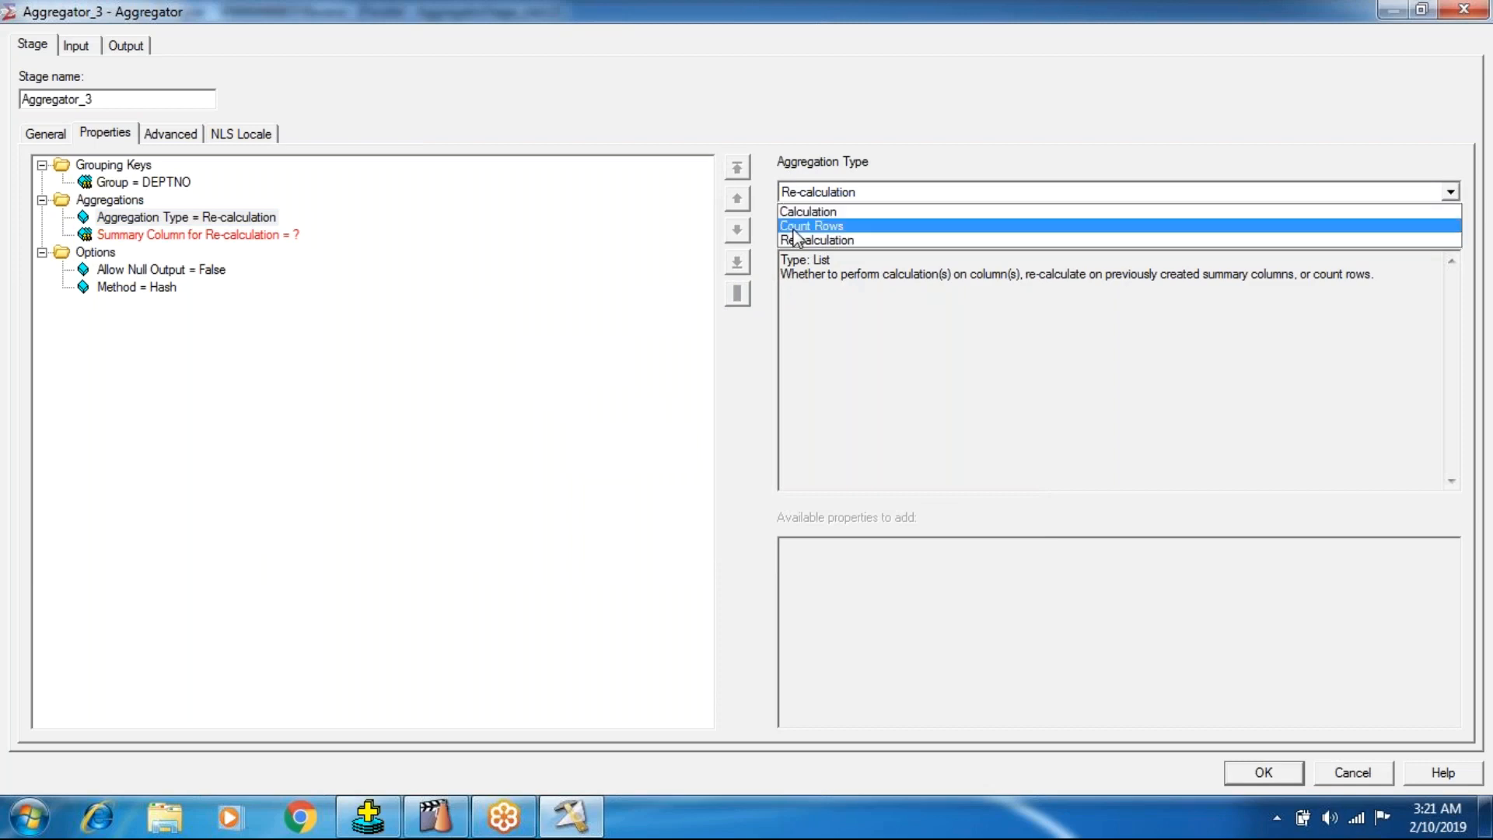
{"action": "left_click", "coordinate": [803, 208]}
{"action": "left_click", "coordinate": [1277, 778]}
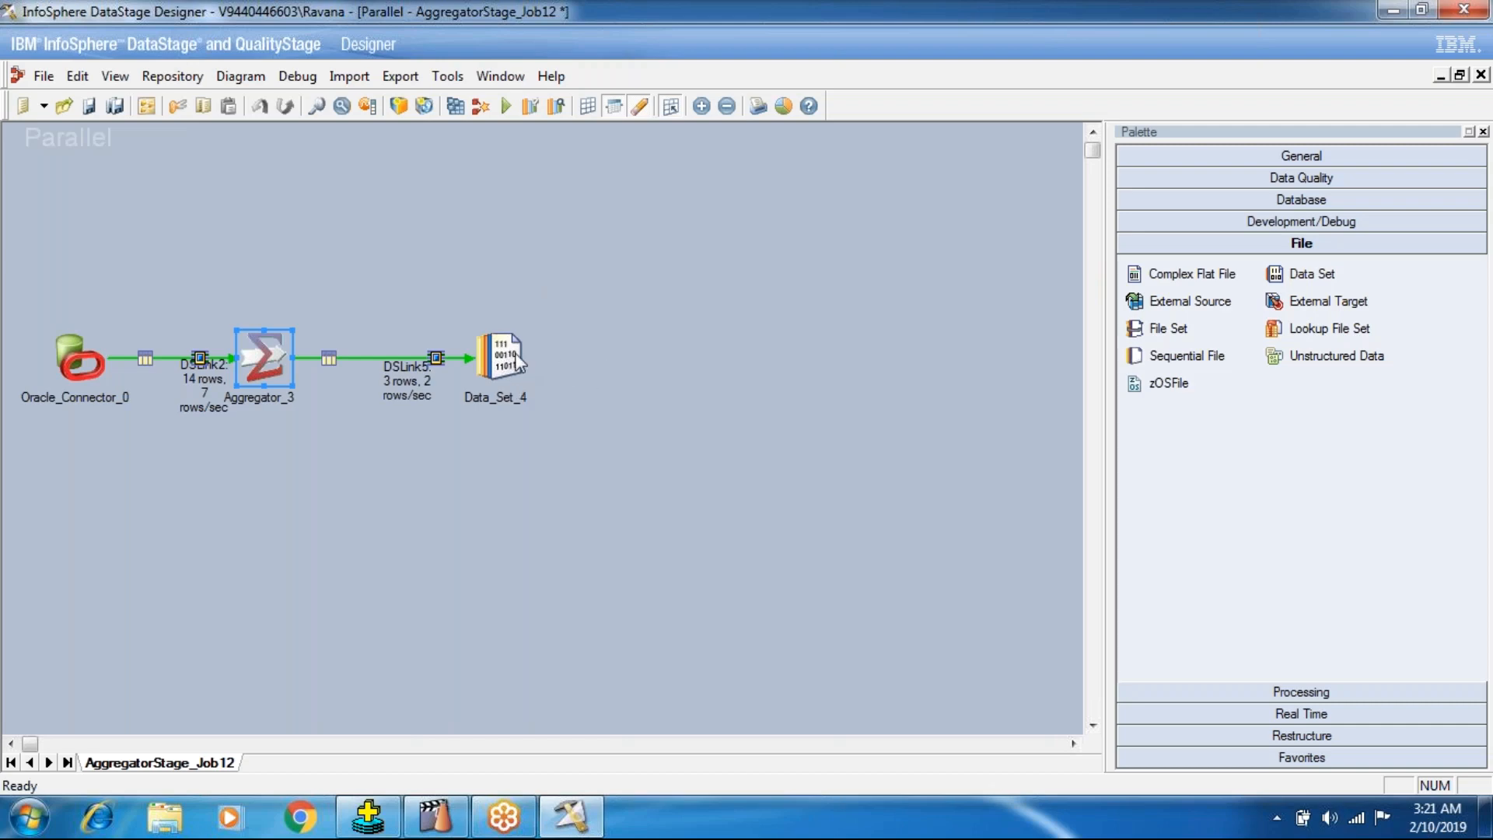
Reopen the Aggregator_3 properties and read the descriptions of the Method and Allow Null Output options.
{"action": "left_click", "coordinate": [255, 358]}
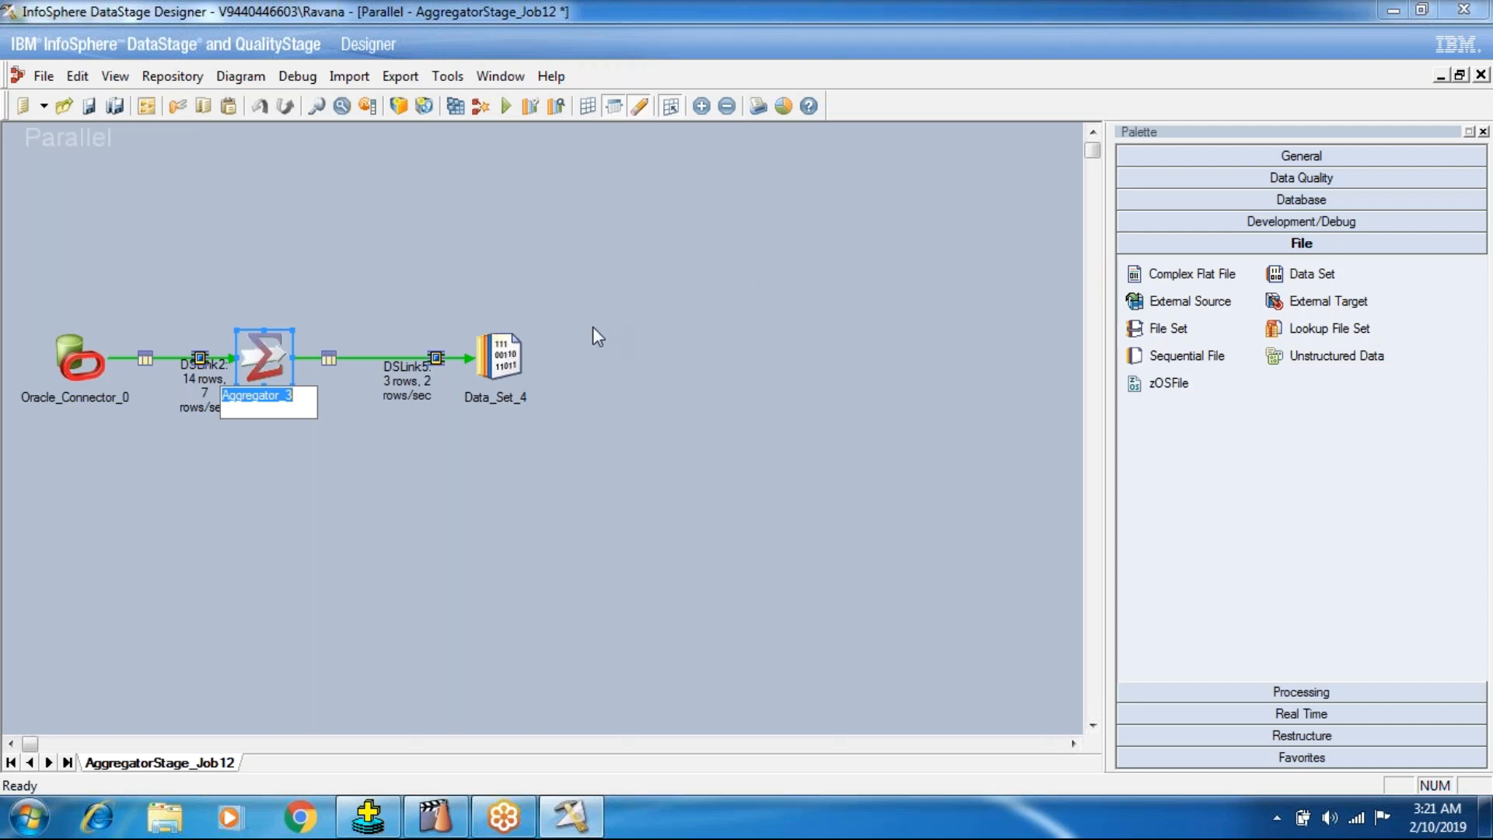
{"action": "left_click", "coordinate": [252, 366]}
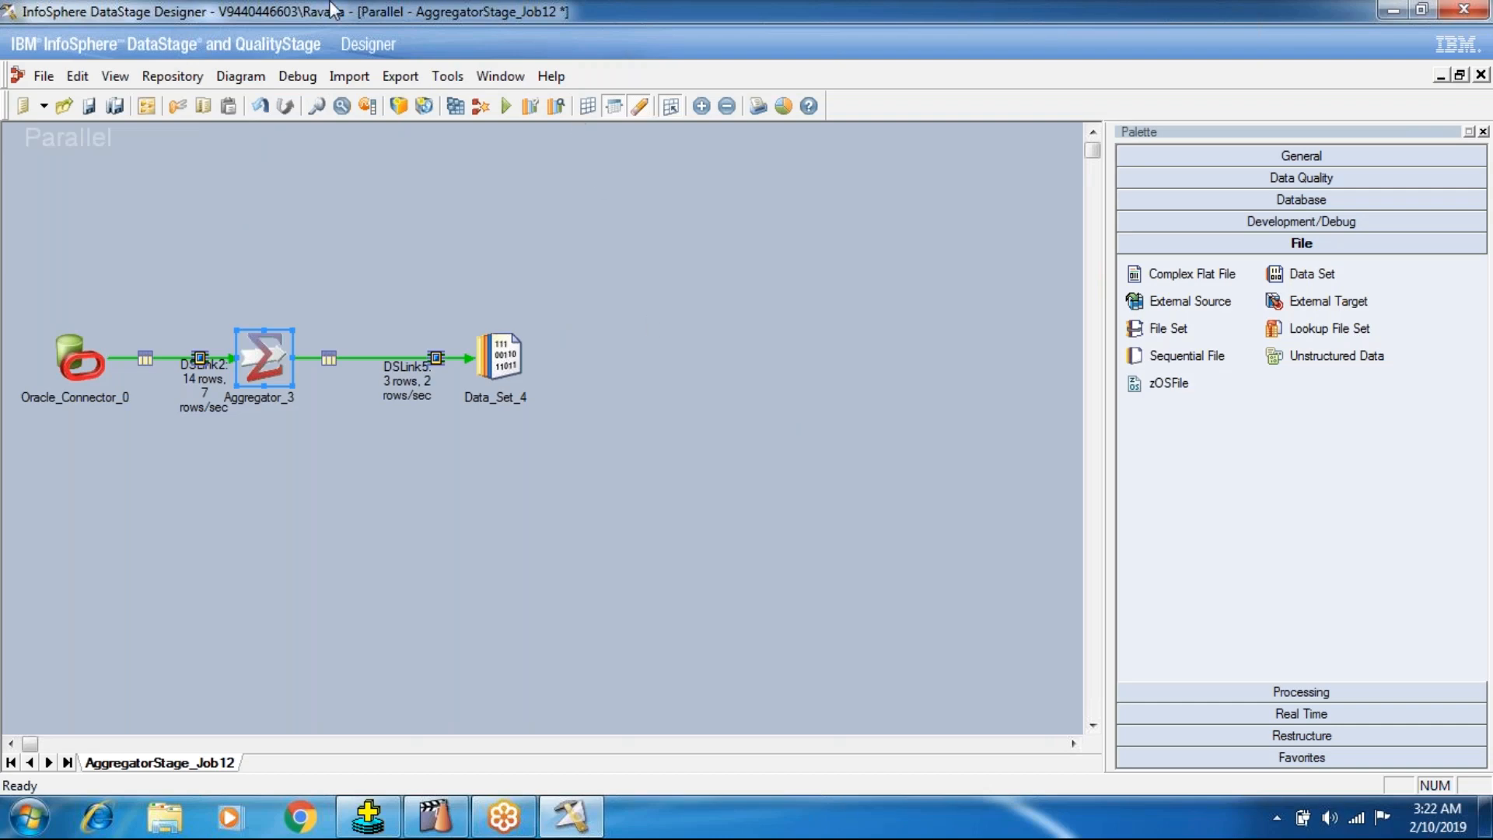
{"action": "double_click", "coordinate": [226, 351]}
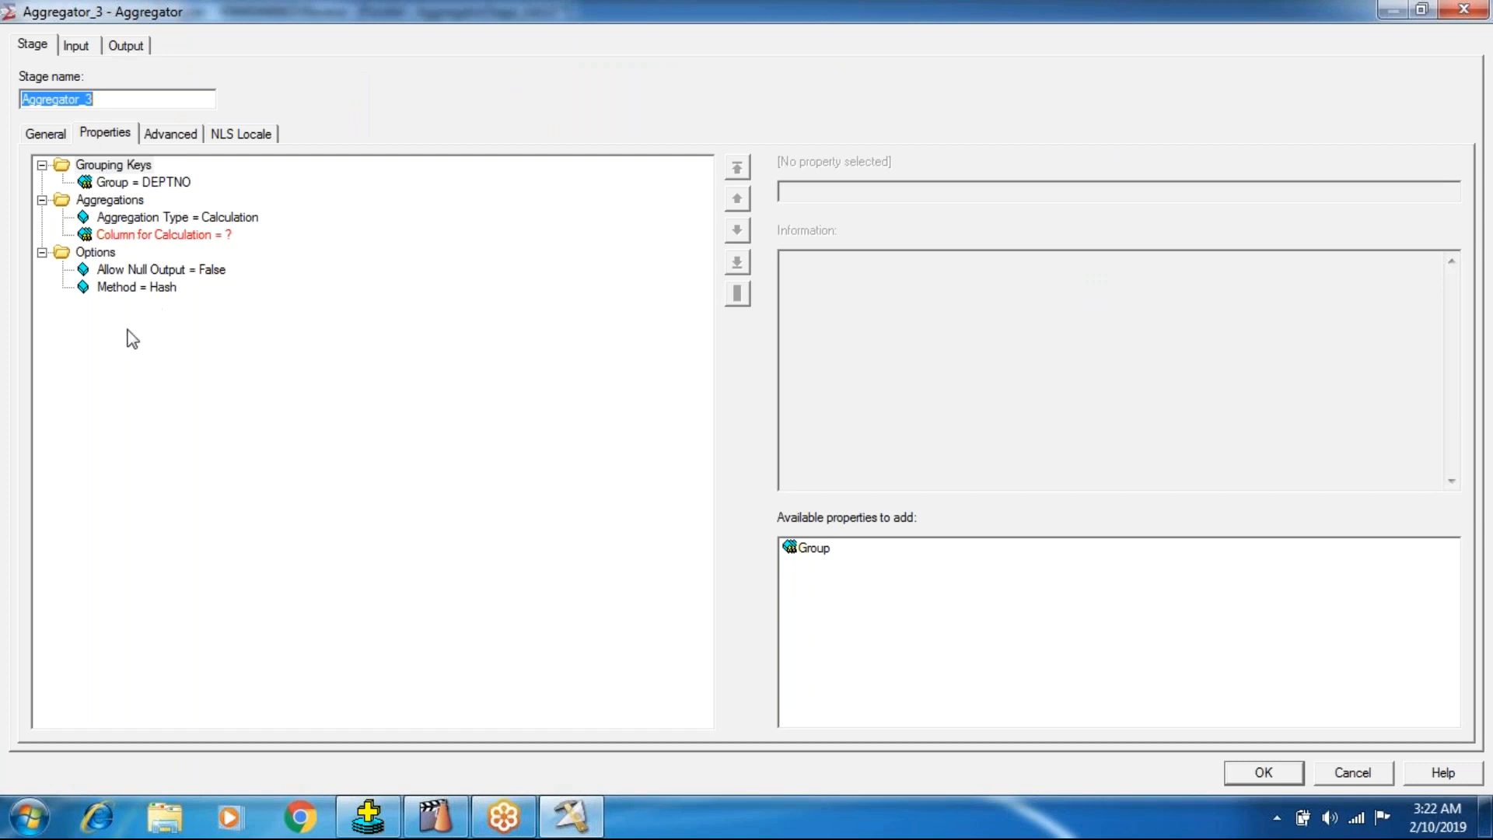
{"action": "left_click", "coordinate": [123, 271]}
{"action": "left_click", "coordinate": [119, 290]}
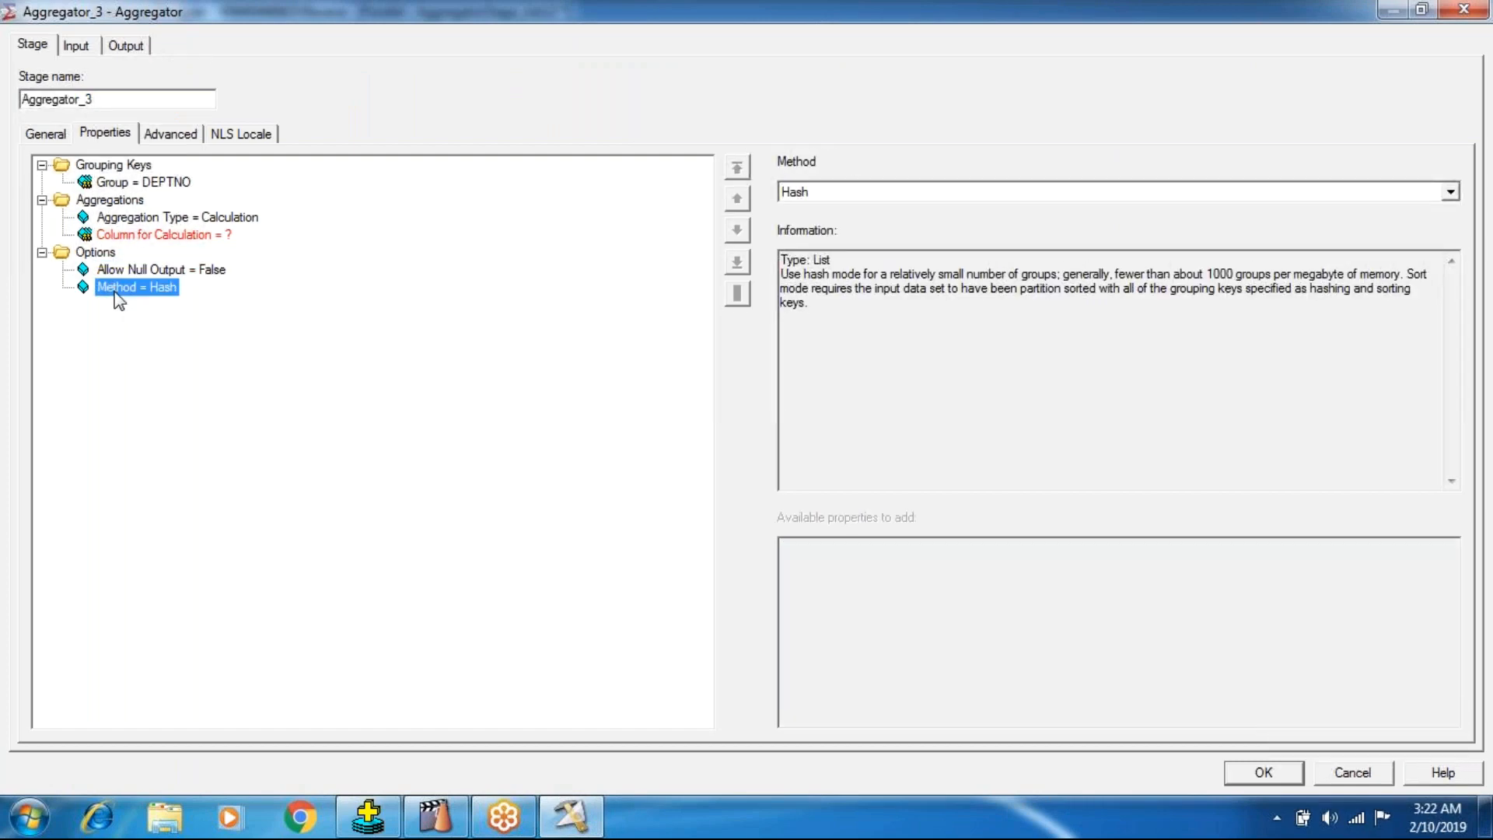
{"action": "left_click", "coordinate": [127, 271]}
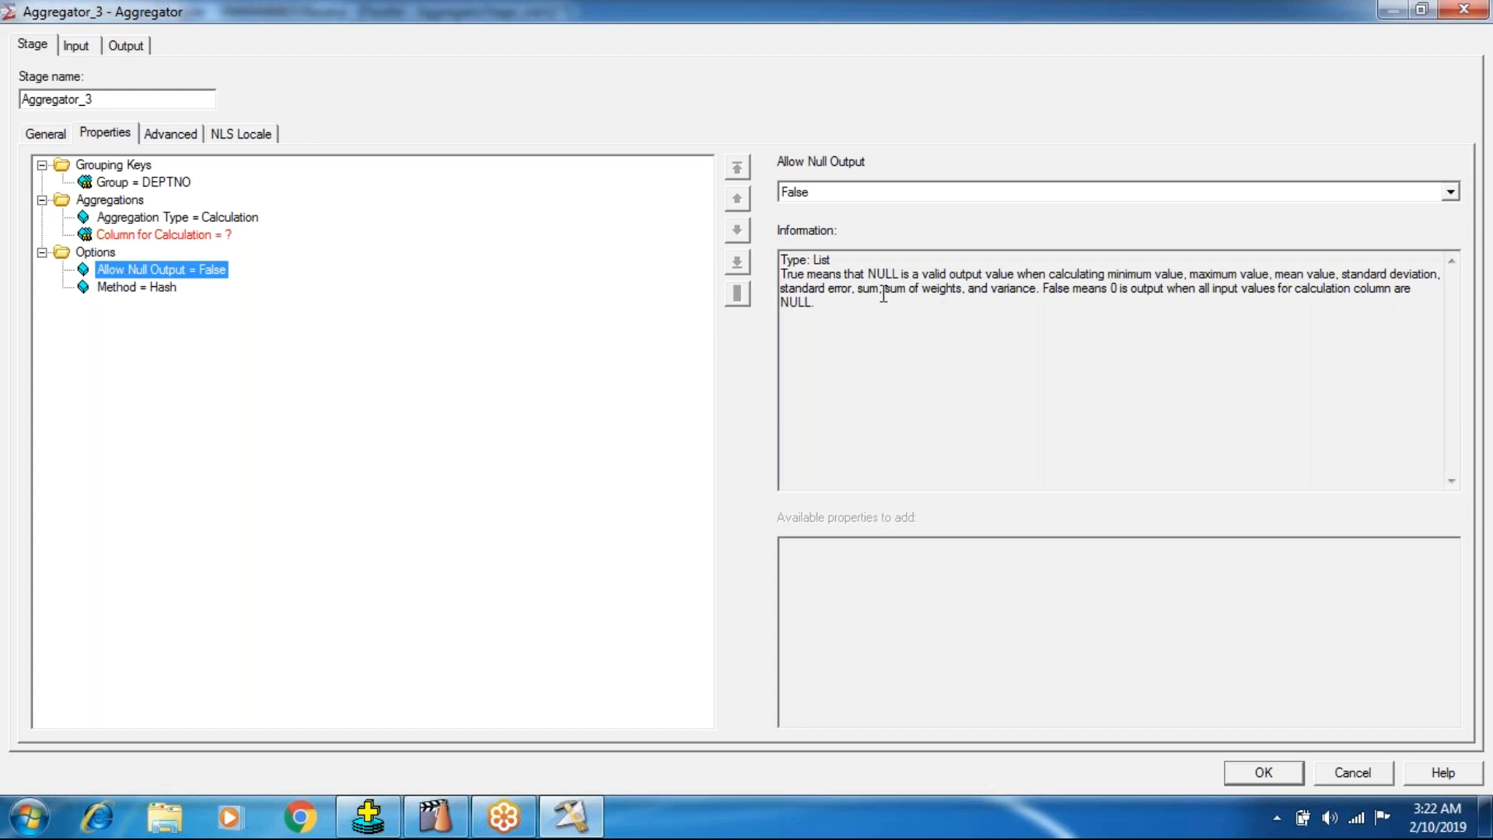
{"action": "left_click_drag", "start_coordinate": [806, 289], "coordinate": [855, 274]}
{"action": "left_click", "coordinate": [945, 274]}
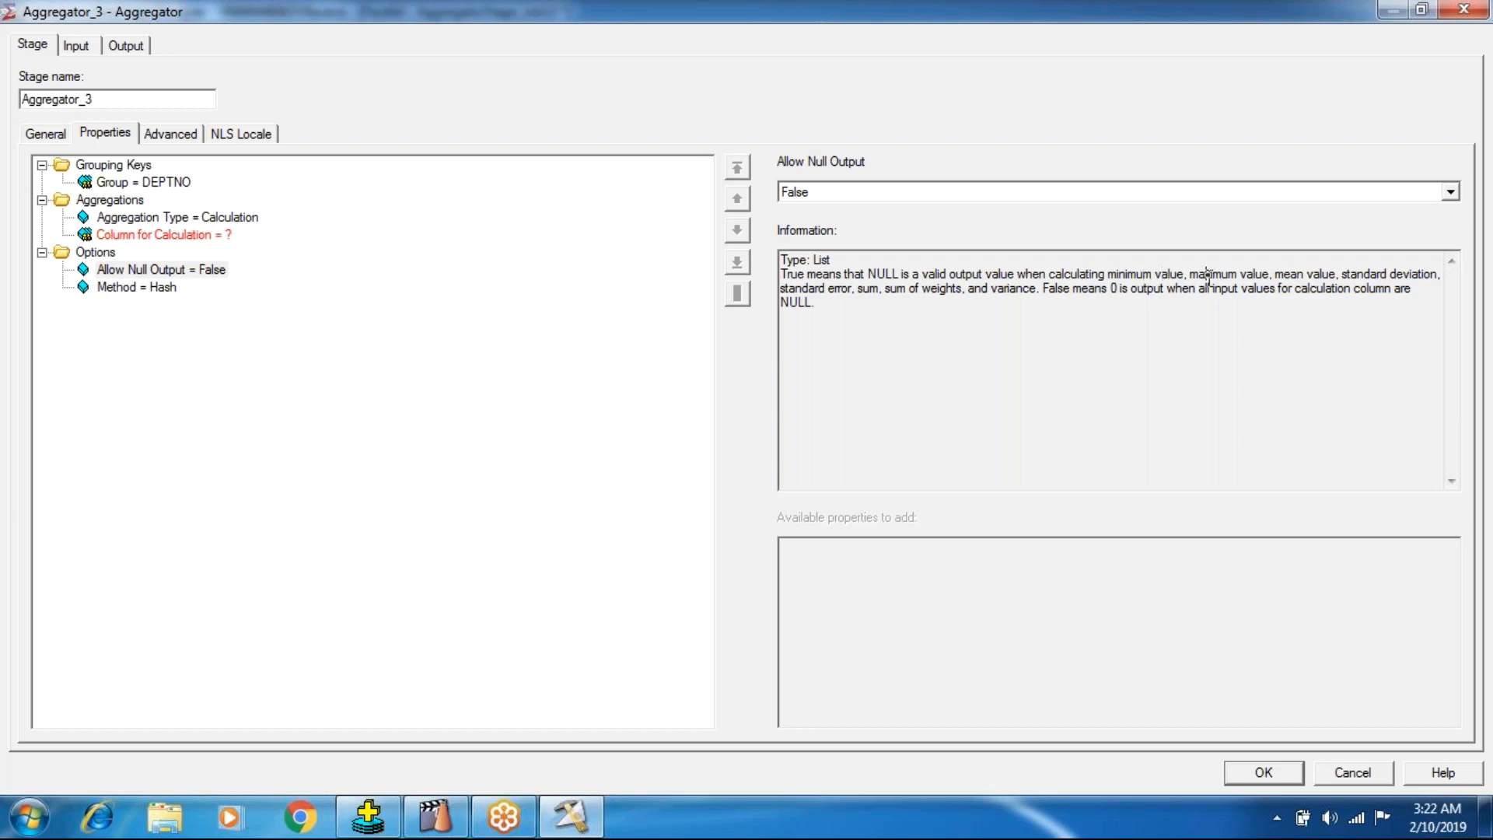
{"action": "left_click_drag", "start_coordinate": [1311, 288], "coordinate": [1289, 288]}
Set the Column for Calculation of the Aggregator_3 stage to COMM.
{"action": "left_click", "coordinate": [98, 235]}
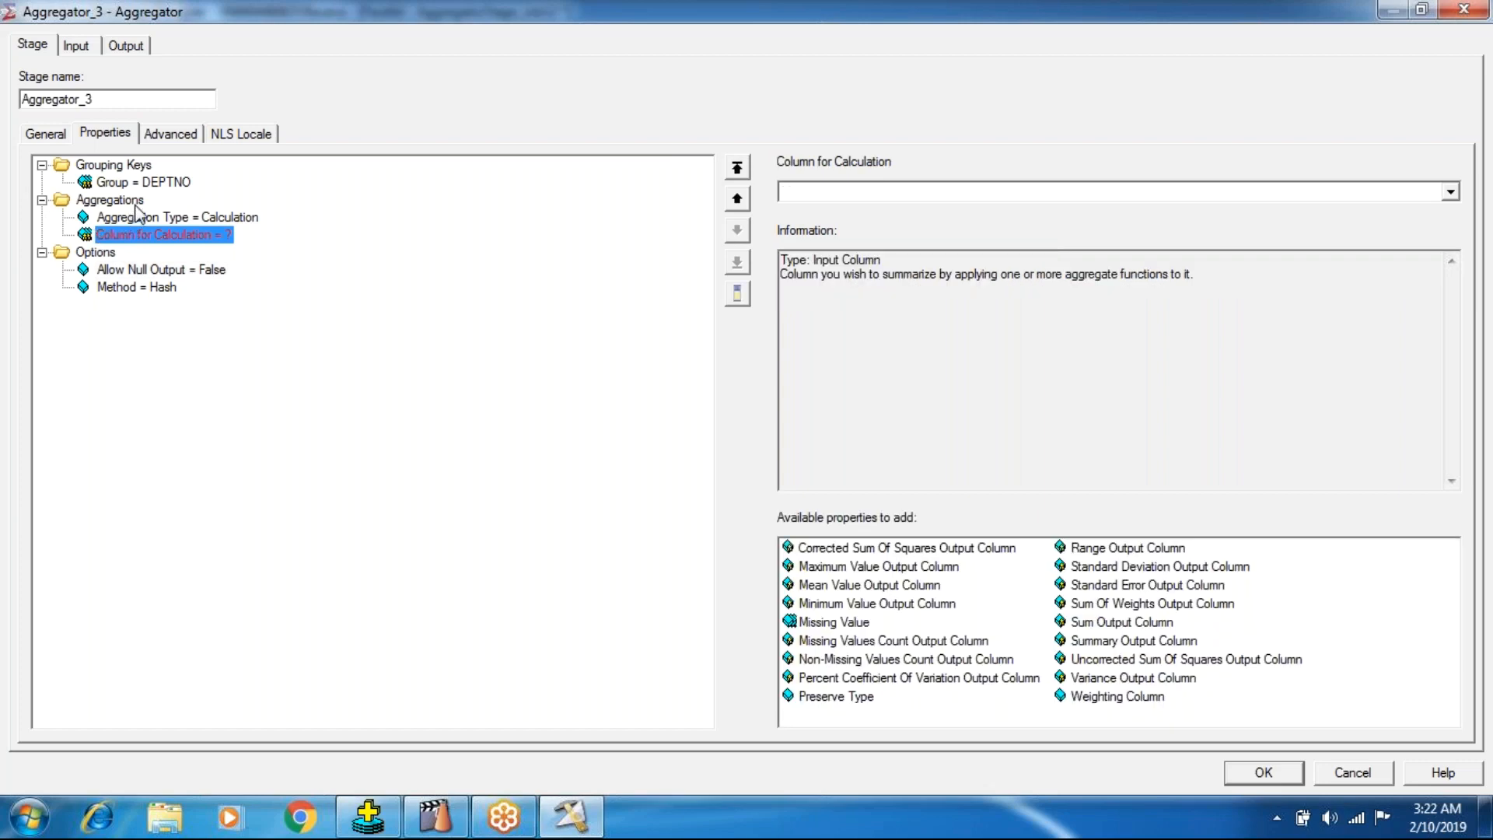
{"action": "left_click", "coordinate": [1451, 191]}
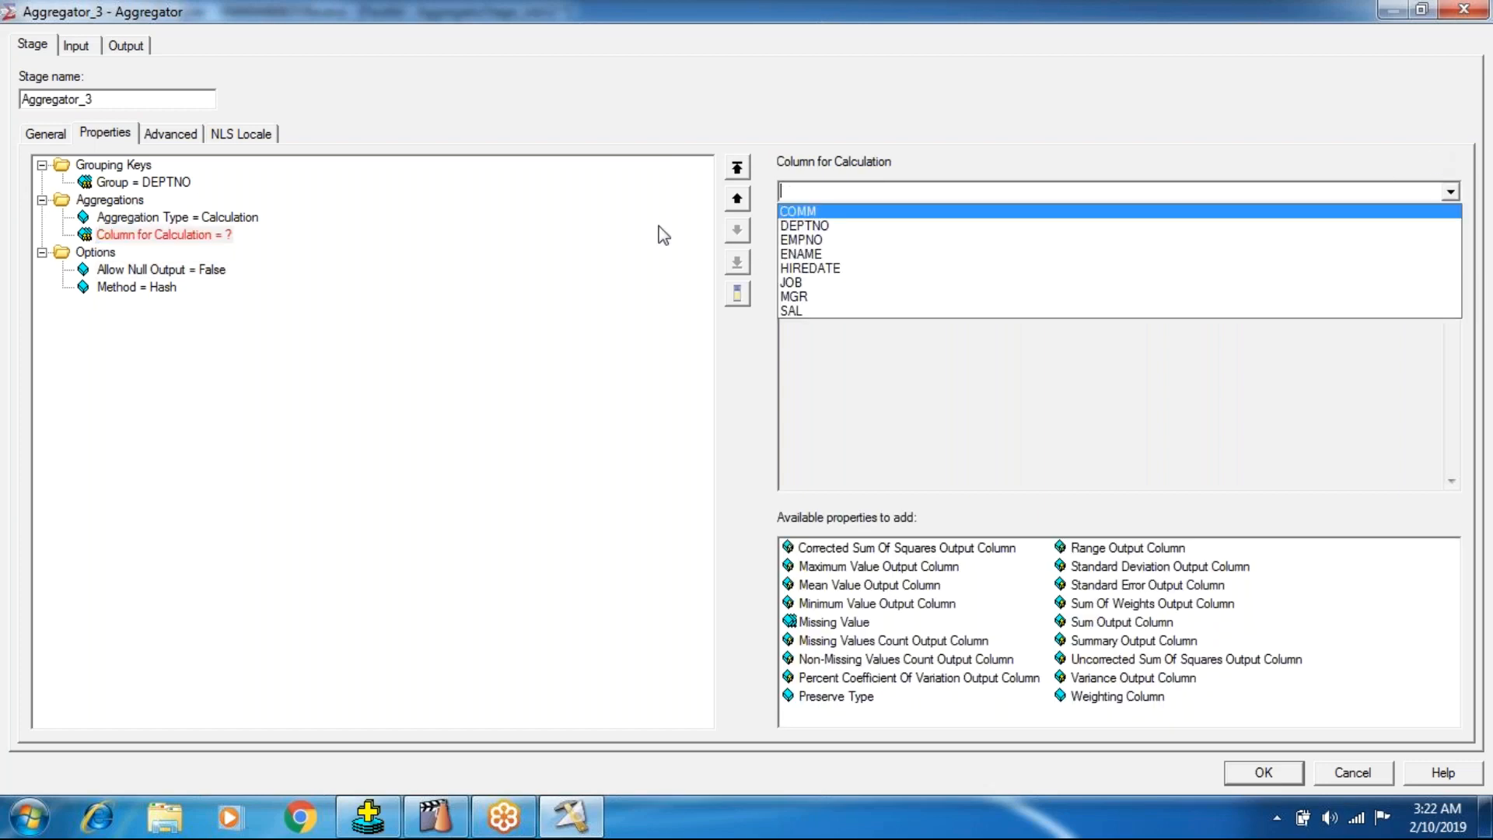
{"action": "left_click", "coordinate": [499, 419]}
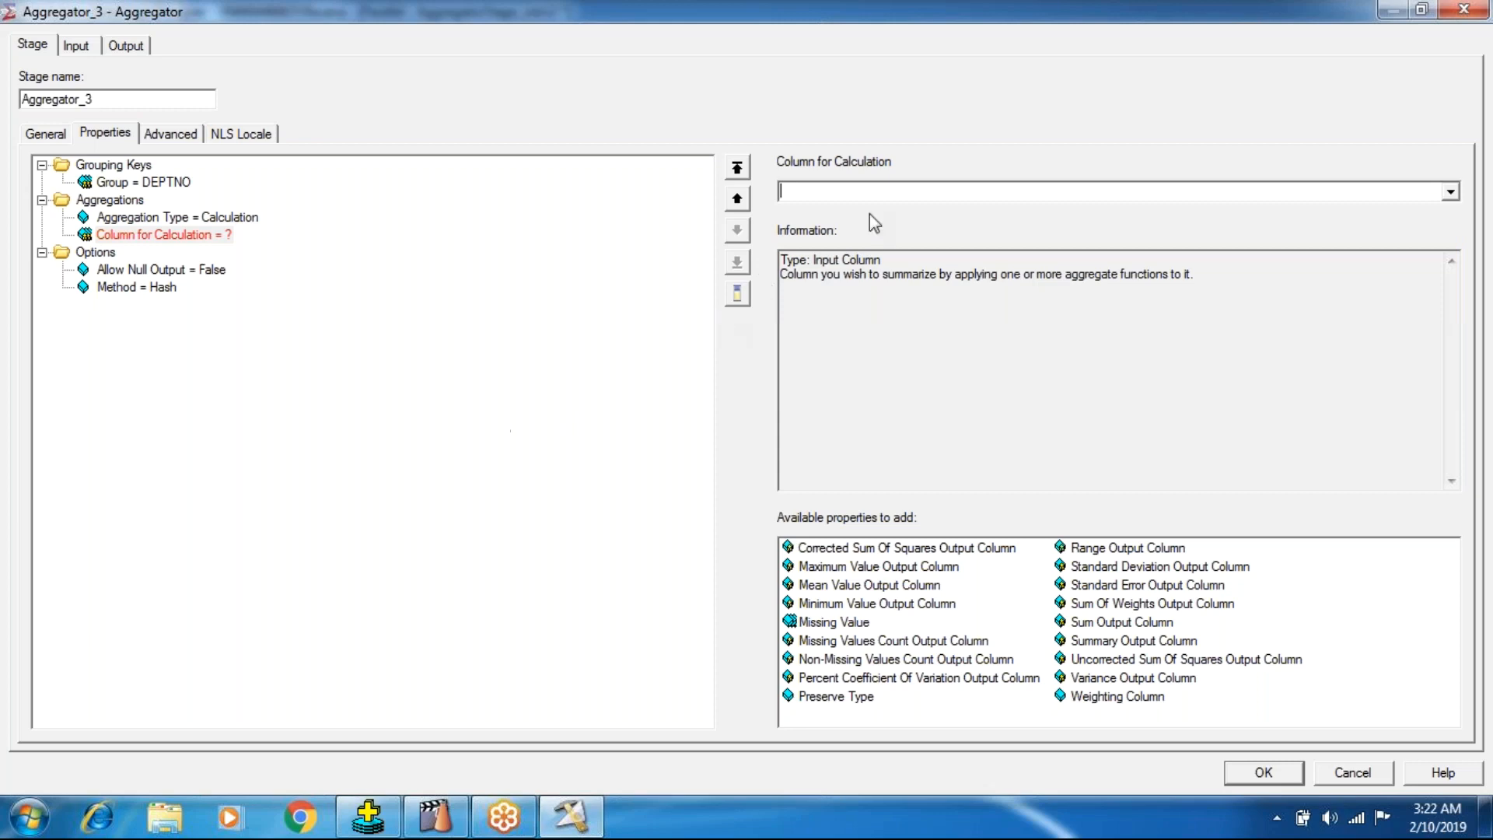
{"action": "left_click", "coordinate": [1448, 192]}
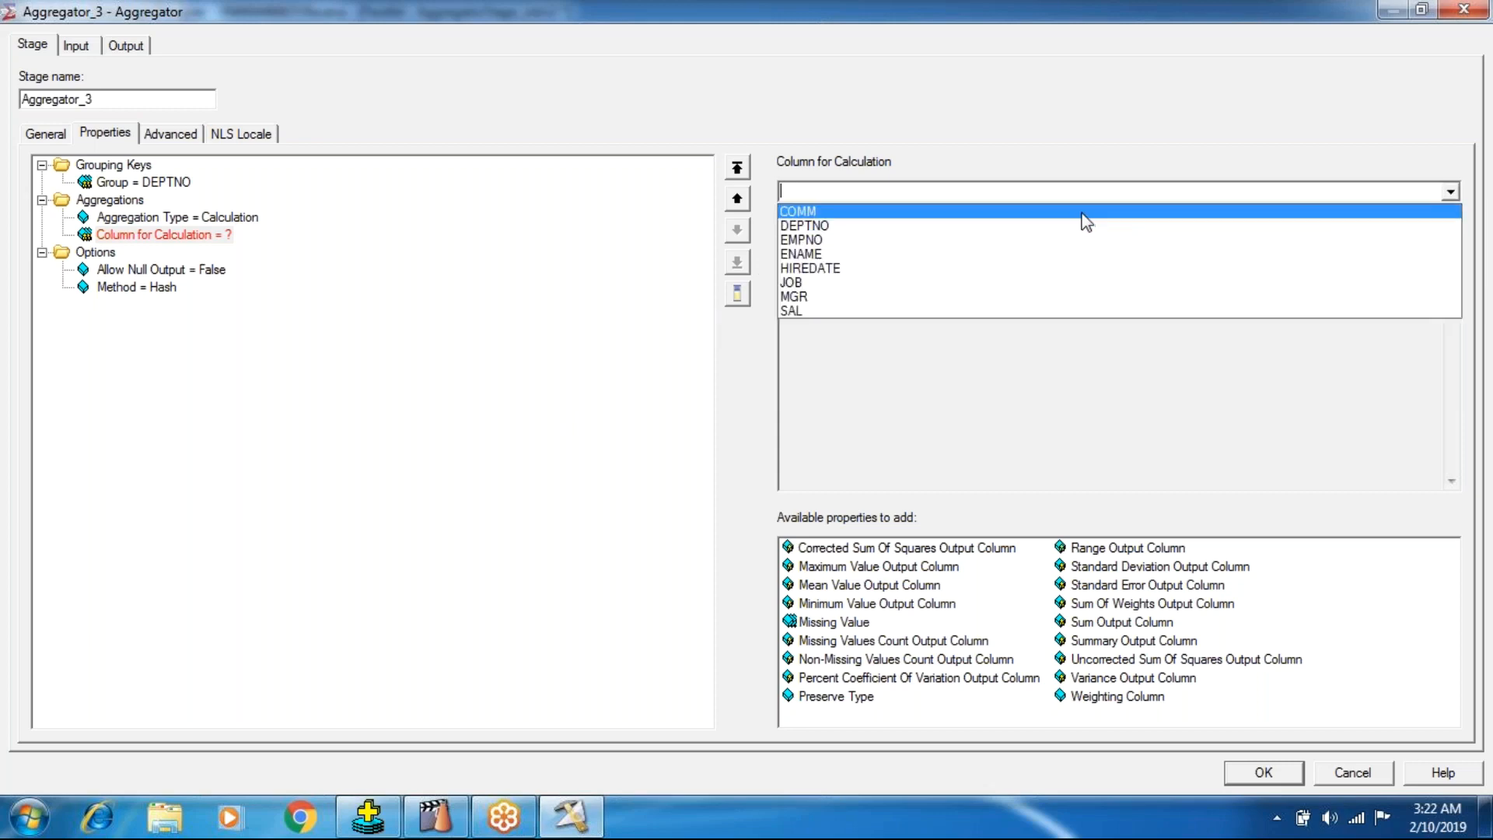
{"action": "left_click", "coordinate": [1087, 223]}
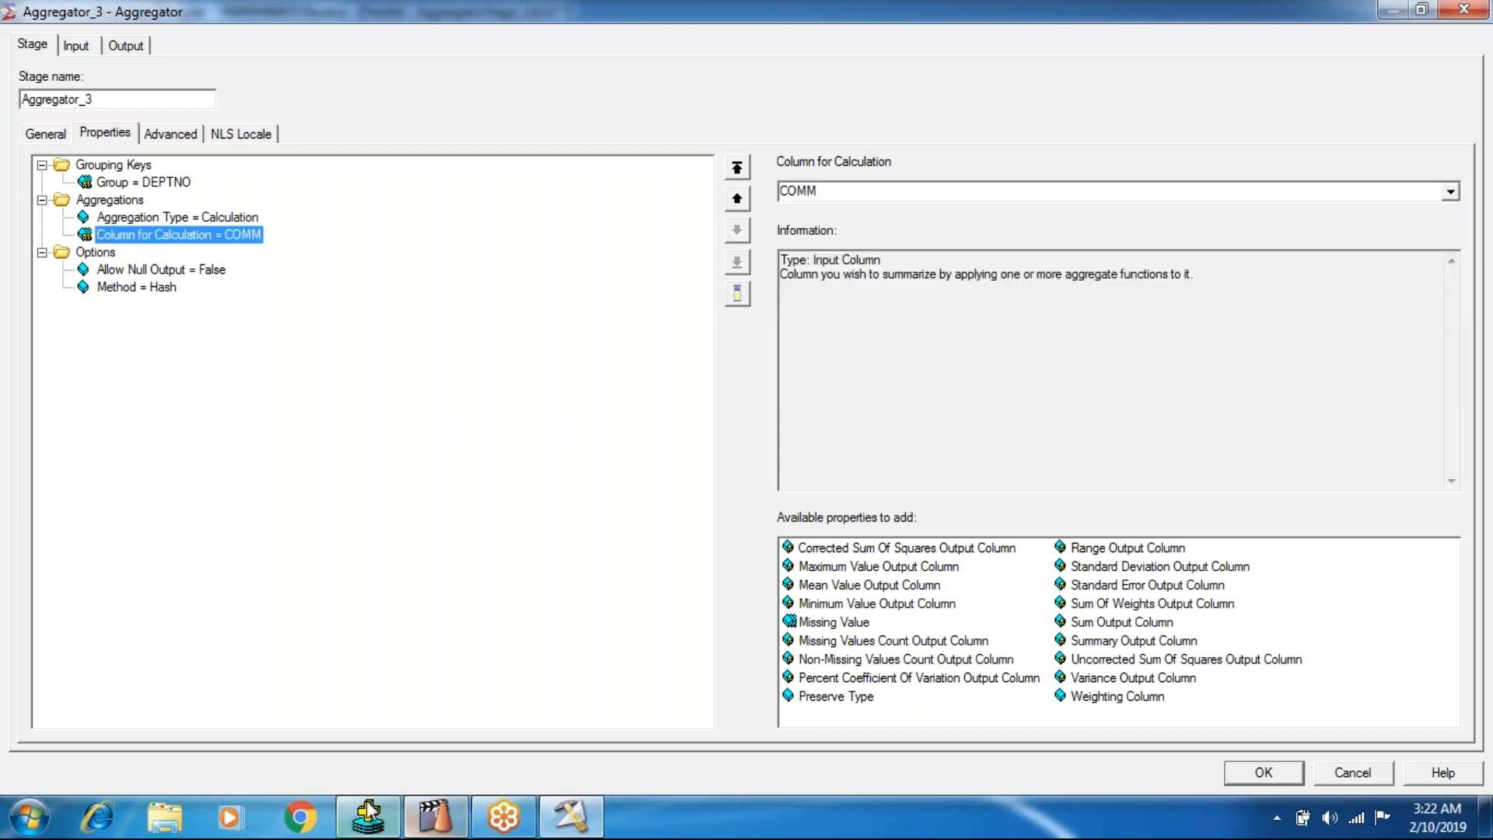
Switch to SQL*Plus and list all employee rows with select * from emp;.
{"action": "key", "text": "alt+Tab"}
{"action": "type", "text": "select * "}
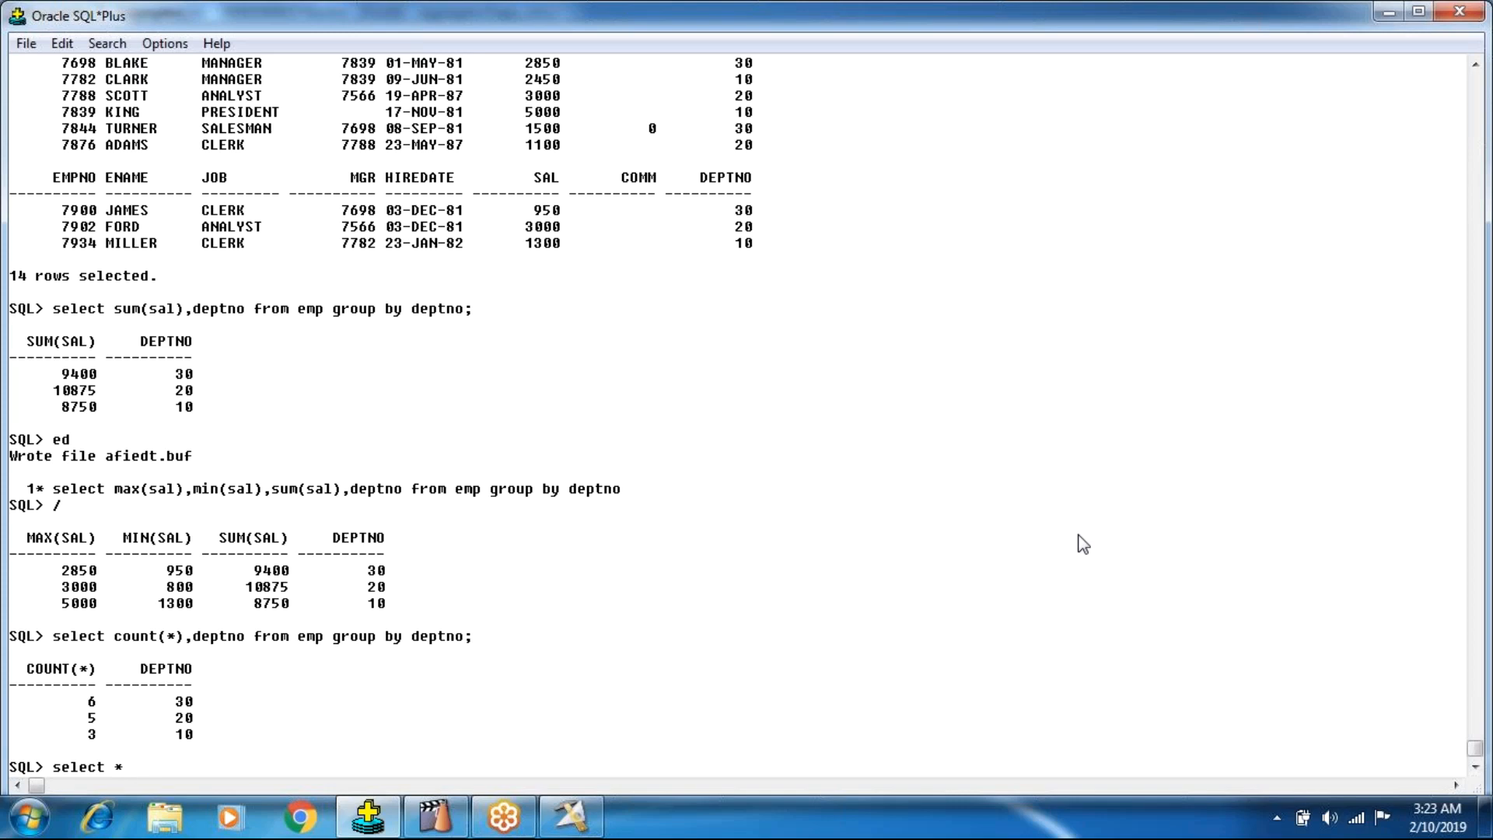
{"action": "type", "text": "from emp;"}
{"action": "key", "text": "Return"}
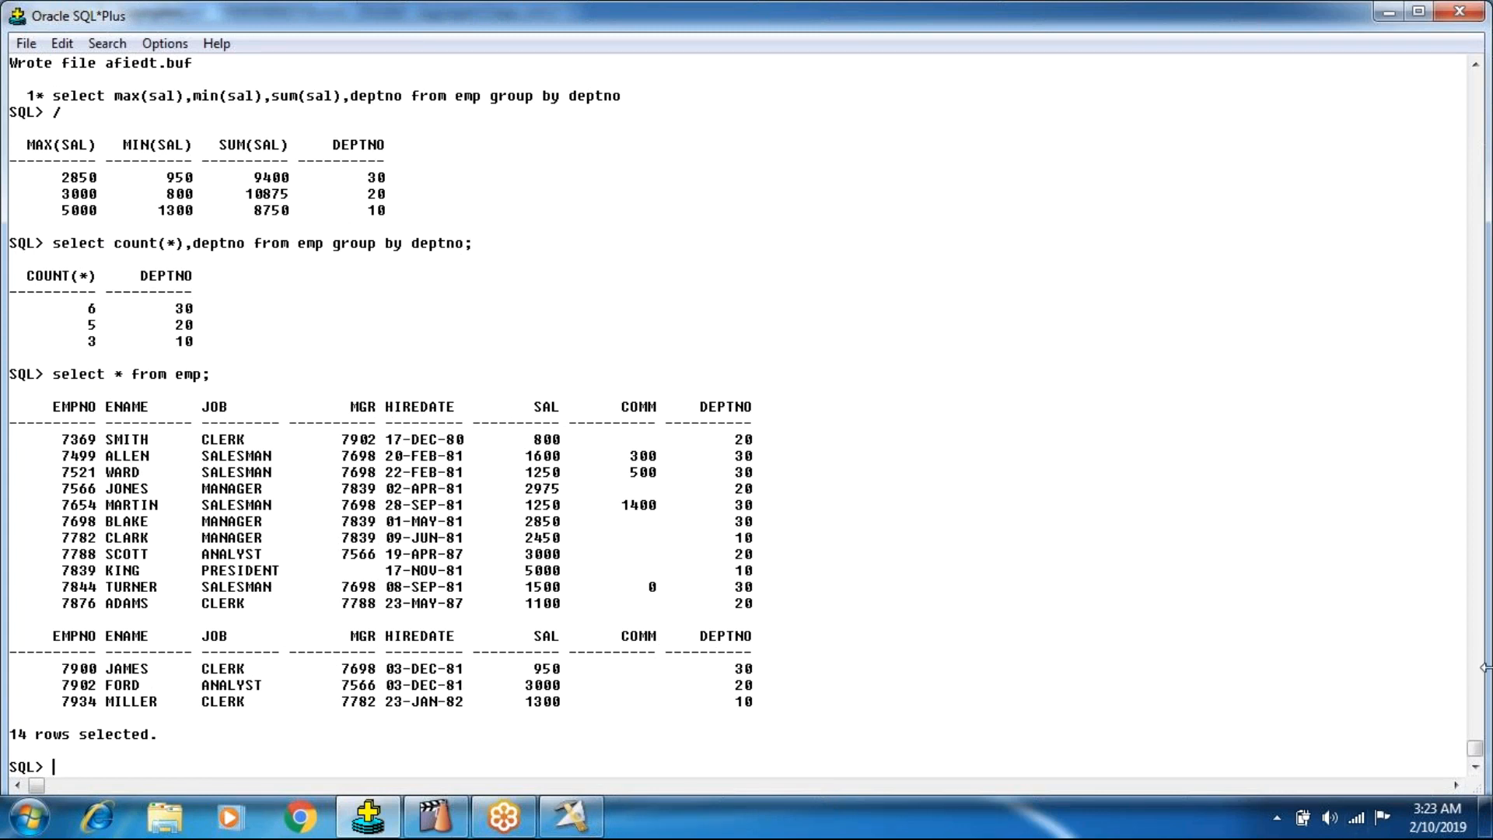
Query the overall commission sum with select sum(comm) from emp;.
{"action": "type", "text": "select sum(comm) from m"}
{"action": "key", "text": "BackSpace"}
{"action": "type", "text": "emp;"}
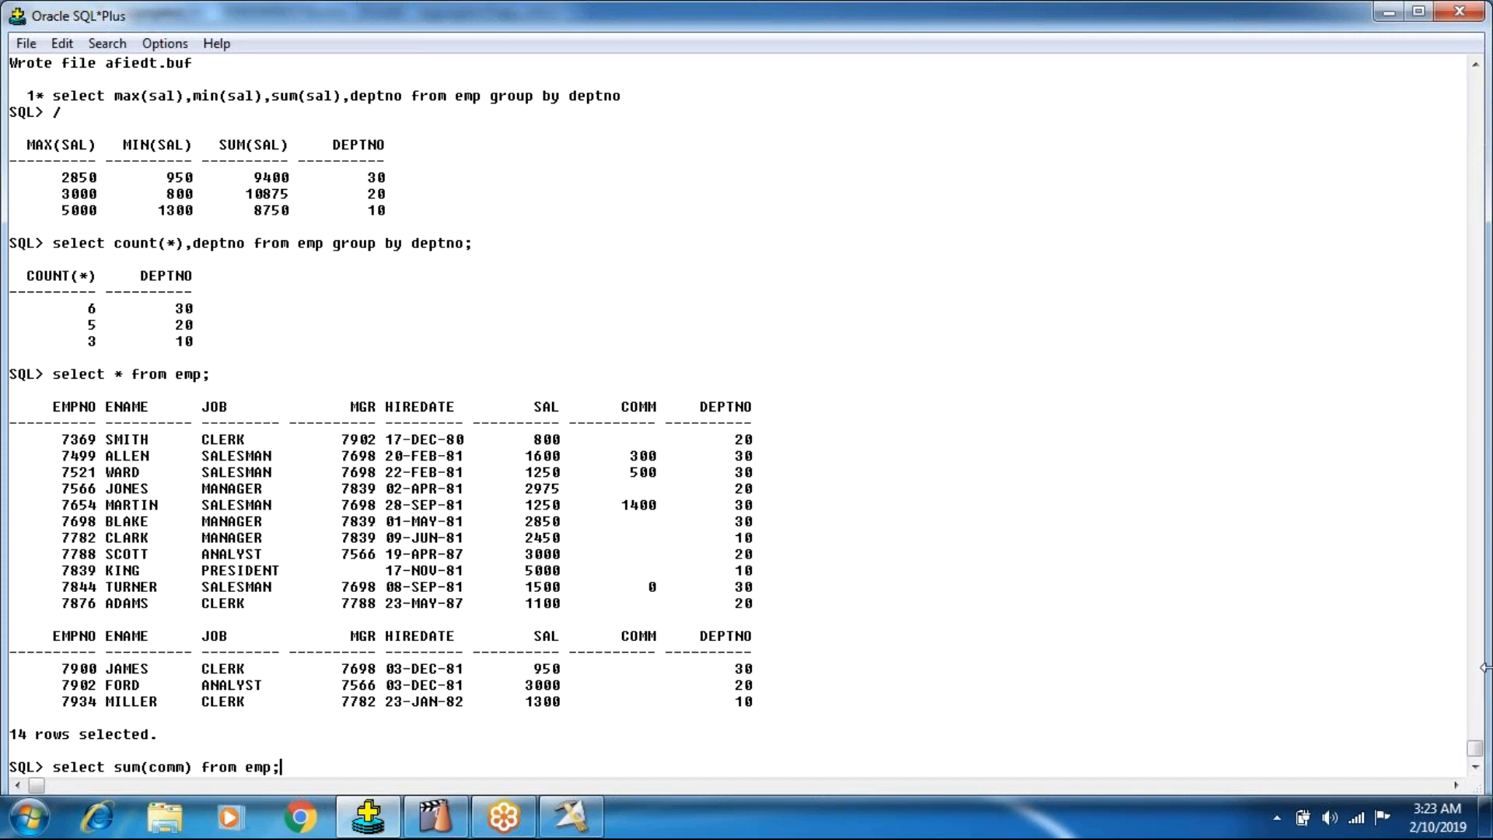
{"action": "key", "text": "Return"}
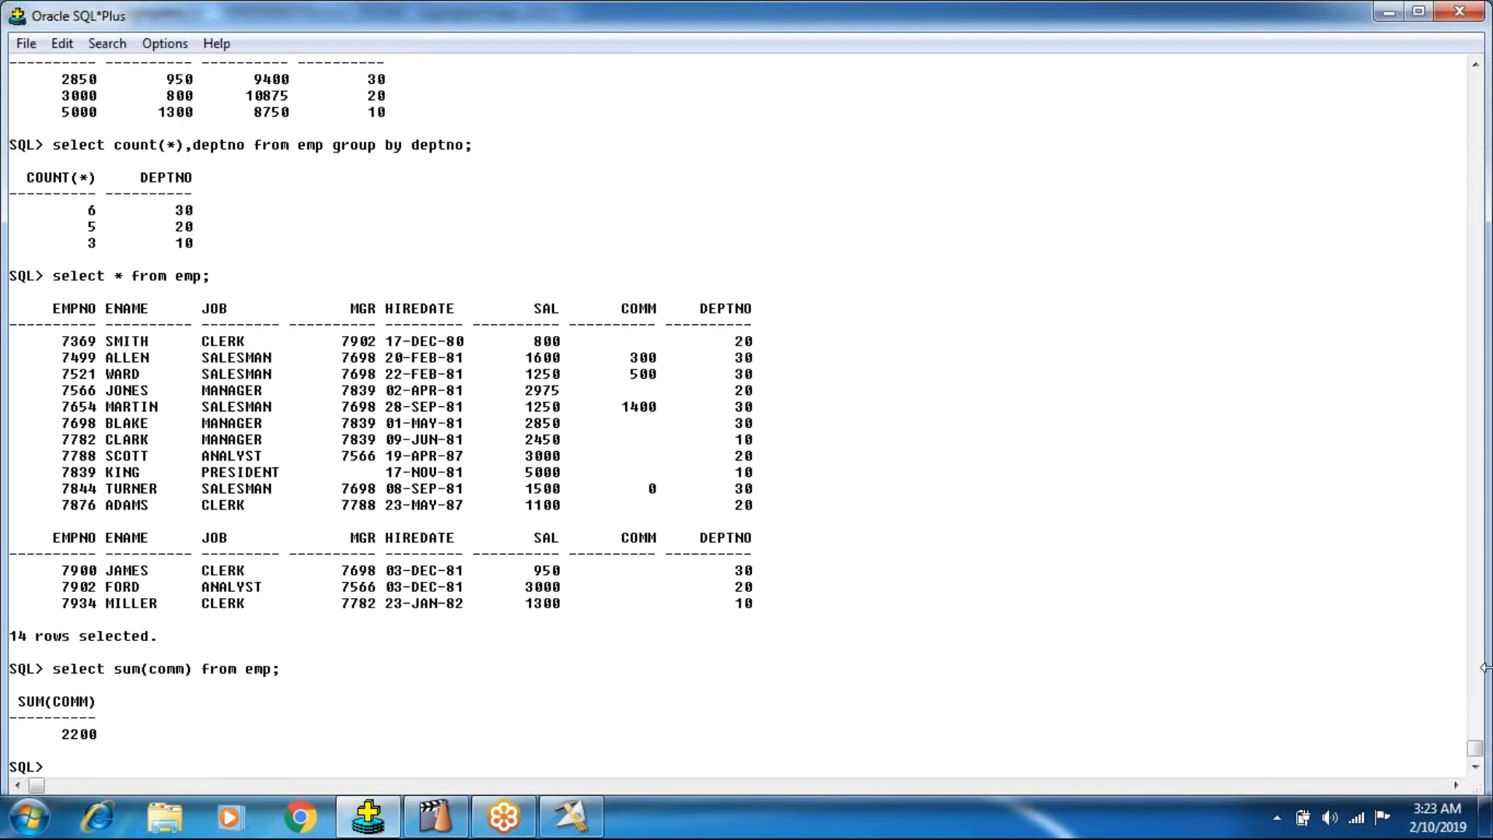
Edit the buffered query to read select sum(comm) from emp group by deptno, save it, and rerun it.
{"action": "type", "text": "ed"}
{"action": "key", "text": "Return"}
{"action": "key", "text": "Right"}
{"action": "key", "text": "Right"}
{"action": "key", "text": "Right"}
{"action": "key", "text": "Right"}
{"action": "key", "text": "Right"}
{"action": "key", "text": "Right"}
{"action": "key", "text": "Right"}
{"action": "key", "text": "Right"}
{"action": "key", "text": "Right"}
{"action": "key", "text": "Right"}
{"action": "key", "text": "Right"}
{"action": "key", "text": "Right"}
{"action": "key", "text": "Right"}
{"action": "key", "text": "Right"}
{"action": "key", "text": "Right"}
{"action": "key", "text": "Right"}
{"action": "key", "text": "Right"}
{"action": "key", "text": "Right"}
{"action": "key", "text": "Right"}
{"action": "key", "text": "Right"}
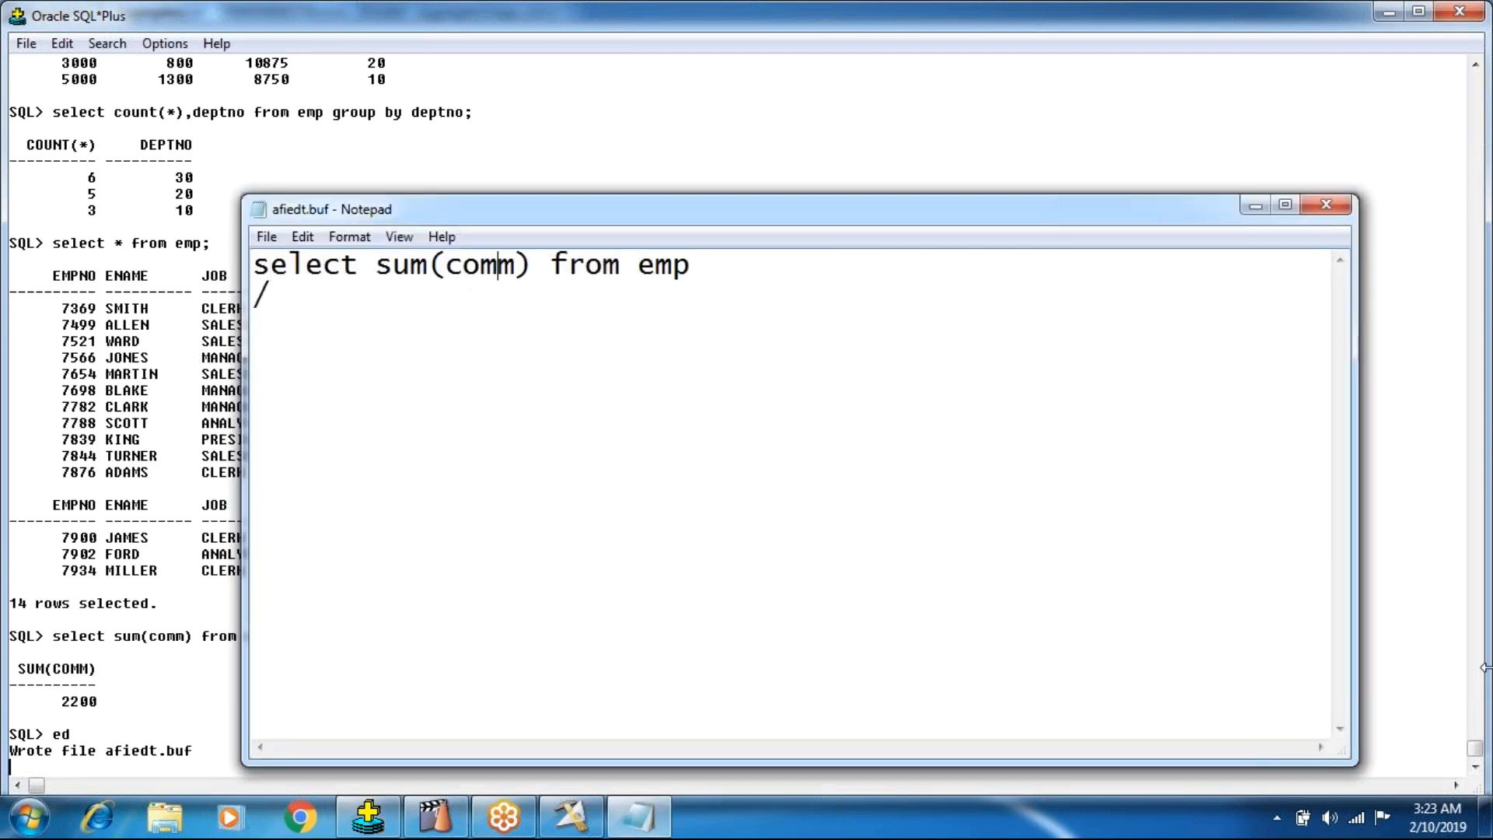
{"action": "type", "text": "group by deptno"}
{"action": "key", "text": "alt+f"}
{"action": "key", "text": "Up"}
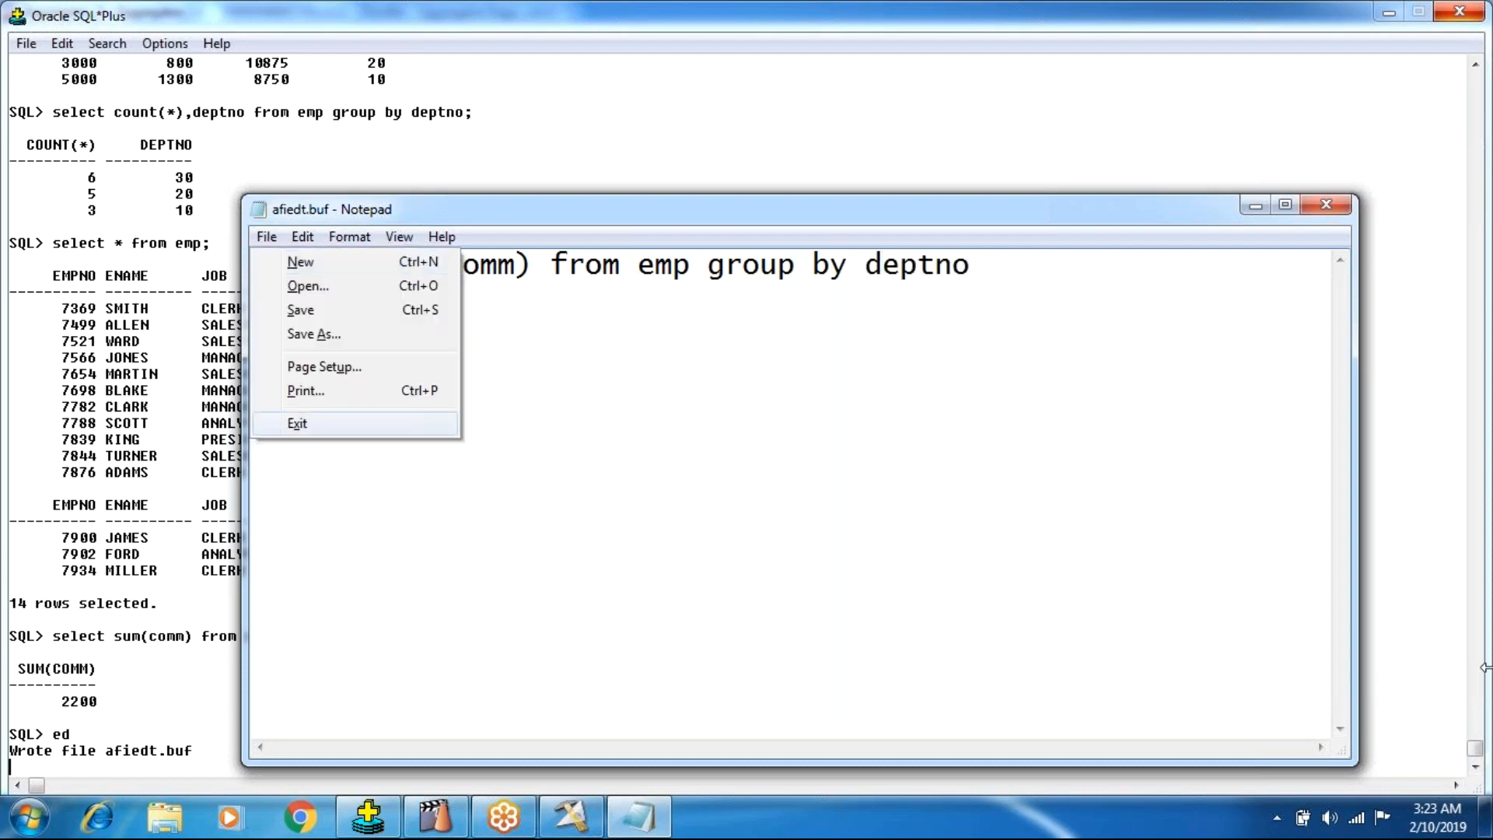
{"action": "key", "text": "Return"}
{"action": "key", "text": "Return"}
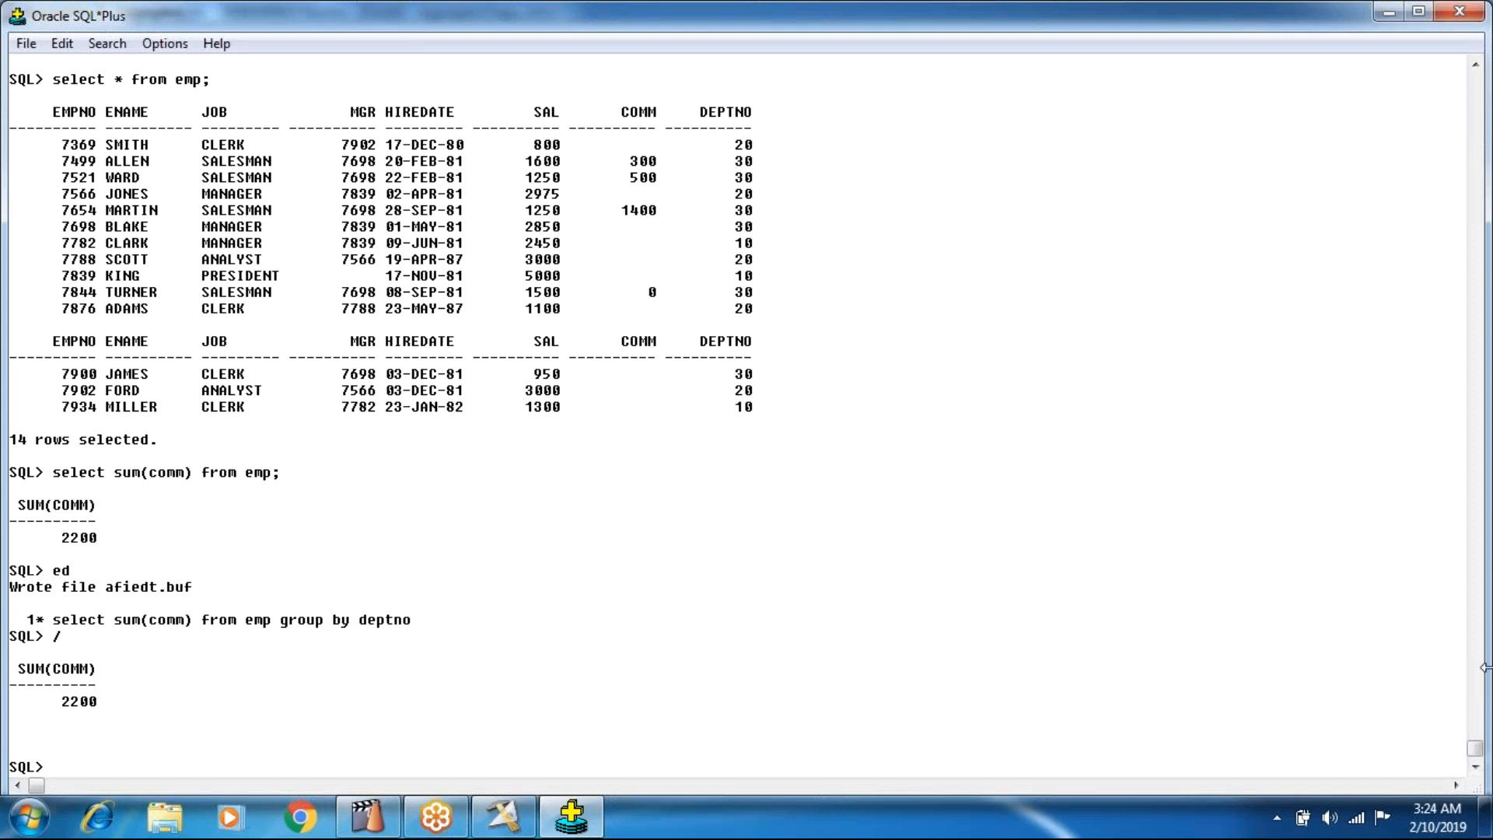
Edit the buffered query to read select sum(comm),deptno from emp group by deptno, save it, and rerun it.
{"action": "type", "text": "ed"}
{"action": "key", "text": "Return"}
{"action": "key", "text": "Right"}
{"action": "key", "text": "Right"}
{"action": "key", "text": "Right"}
{"action": "key", "text": "Right"}
{"action": "key", "text": "Right"}
{"action": "key", "text": "Right"}
{"action": "key", "text": "Right"}
{"action": "key", "text": "Right"}
{"action": "key", "text": "Right"}
{"action": "key", "text": "Right"}
{"action": "key", "text": "Right"}
{"action": "key", "text": "Right"}
{"action": "key", "text": "Right"}
{"action": "key", "text": "Right"}
{"action": "type", "text": ",dd"}
{"action": "key", "text": "BackSpace"}
{"action": "type", "text": "depm"}
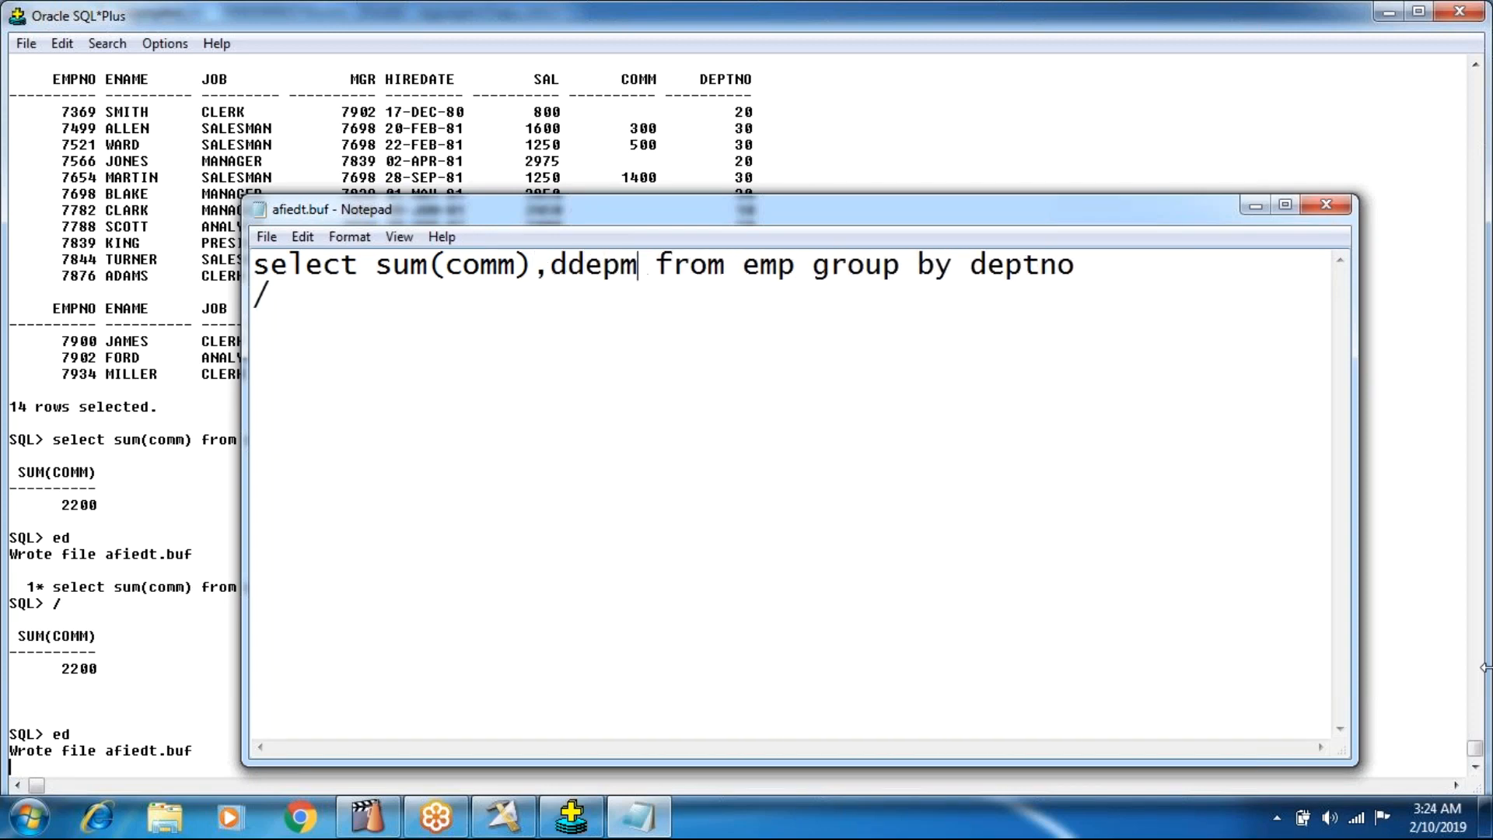
{"action": "key", "text": "BackSpace"}
{"action": "key", "text": "BackSpace"}
{"action": "key", "text": "BackSpace"}
{"action": "key", "text": "BackSpace"}
{"action": "type", "text": "eptno"}
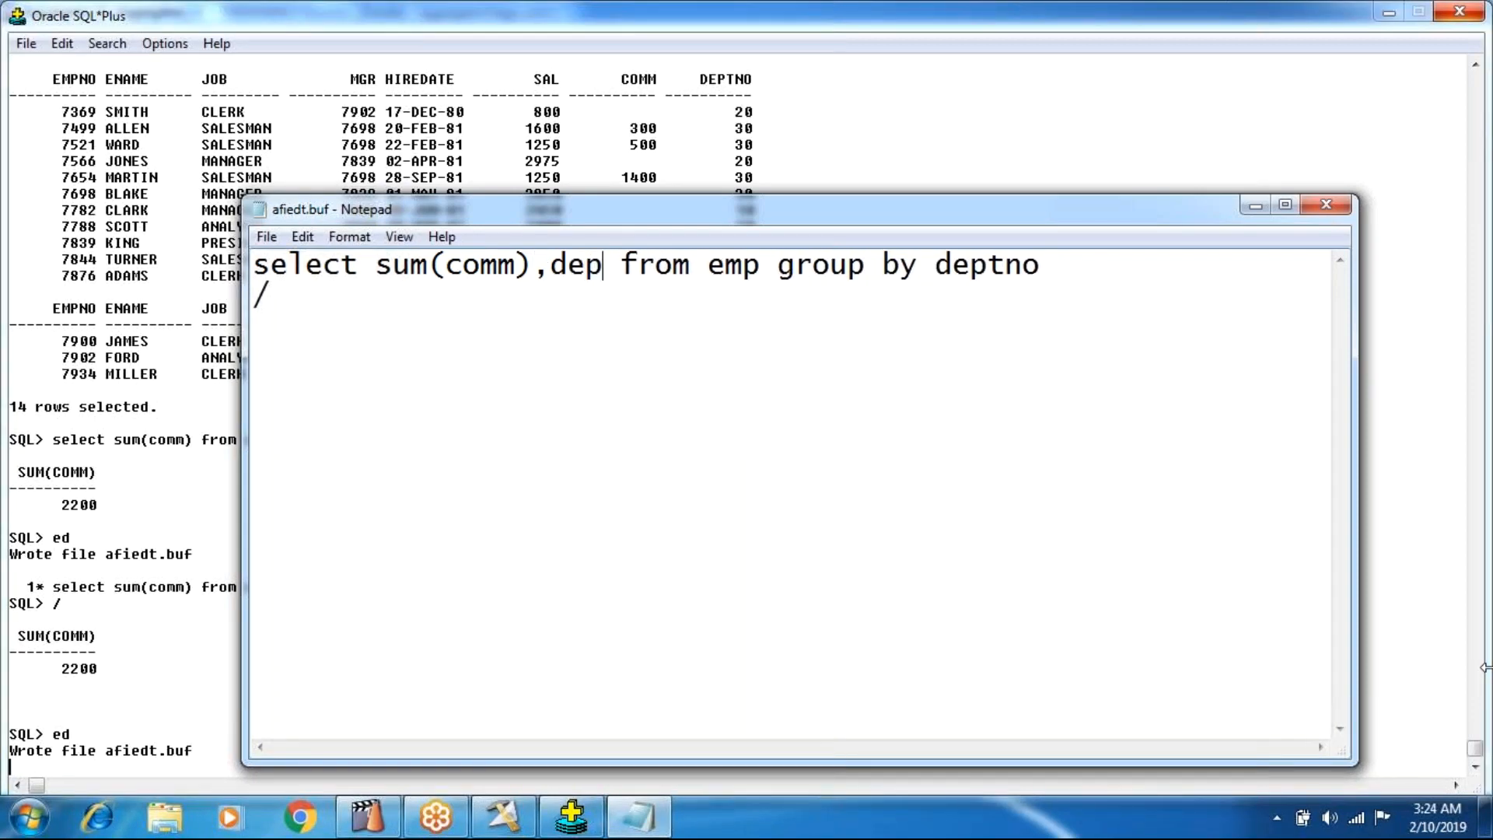
{"action": "key", "text": "alt+f"}
{"action": "key", "text": "x"}
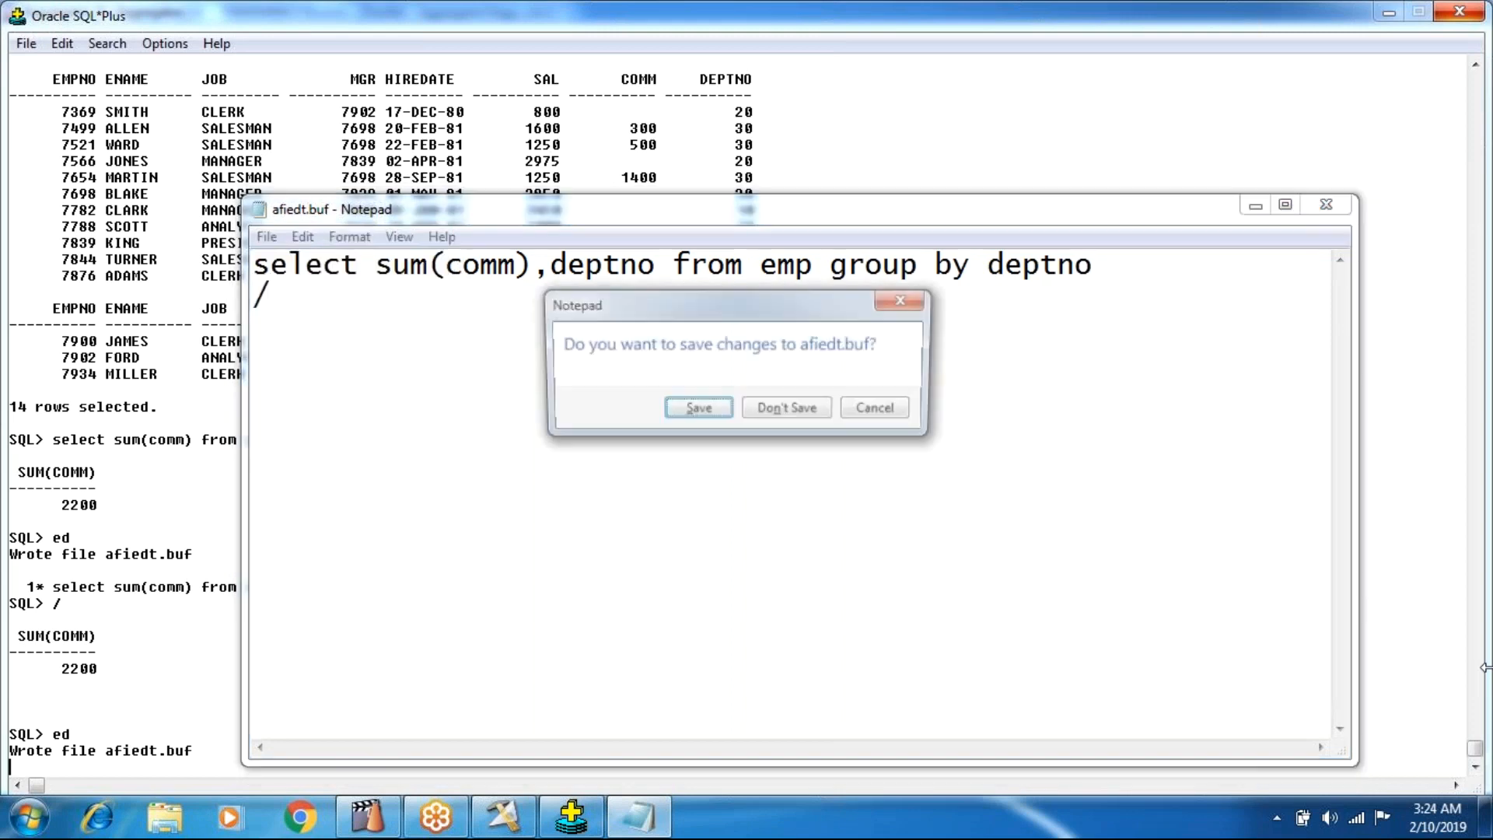
{"action": "key", "text": "Return"}
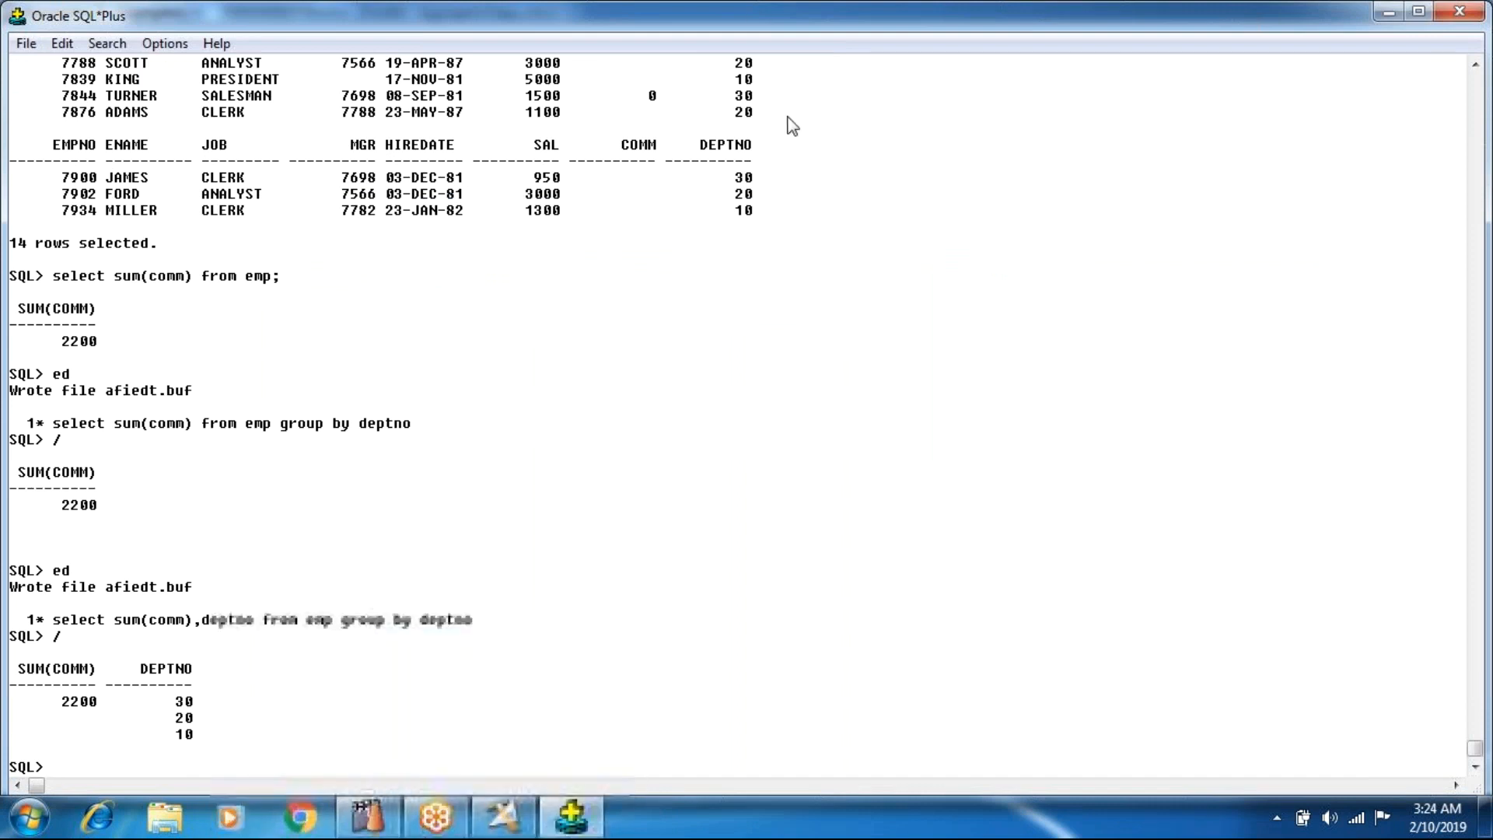
Examine the COMM and DEPTNO values in the employee listing against the commission sums by department.
{"action": "left_click_drag", "start_coordinate": [738, 96], "coordinate": [759, 105]}
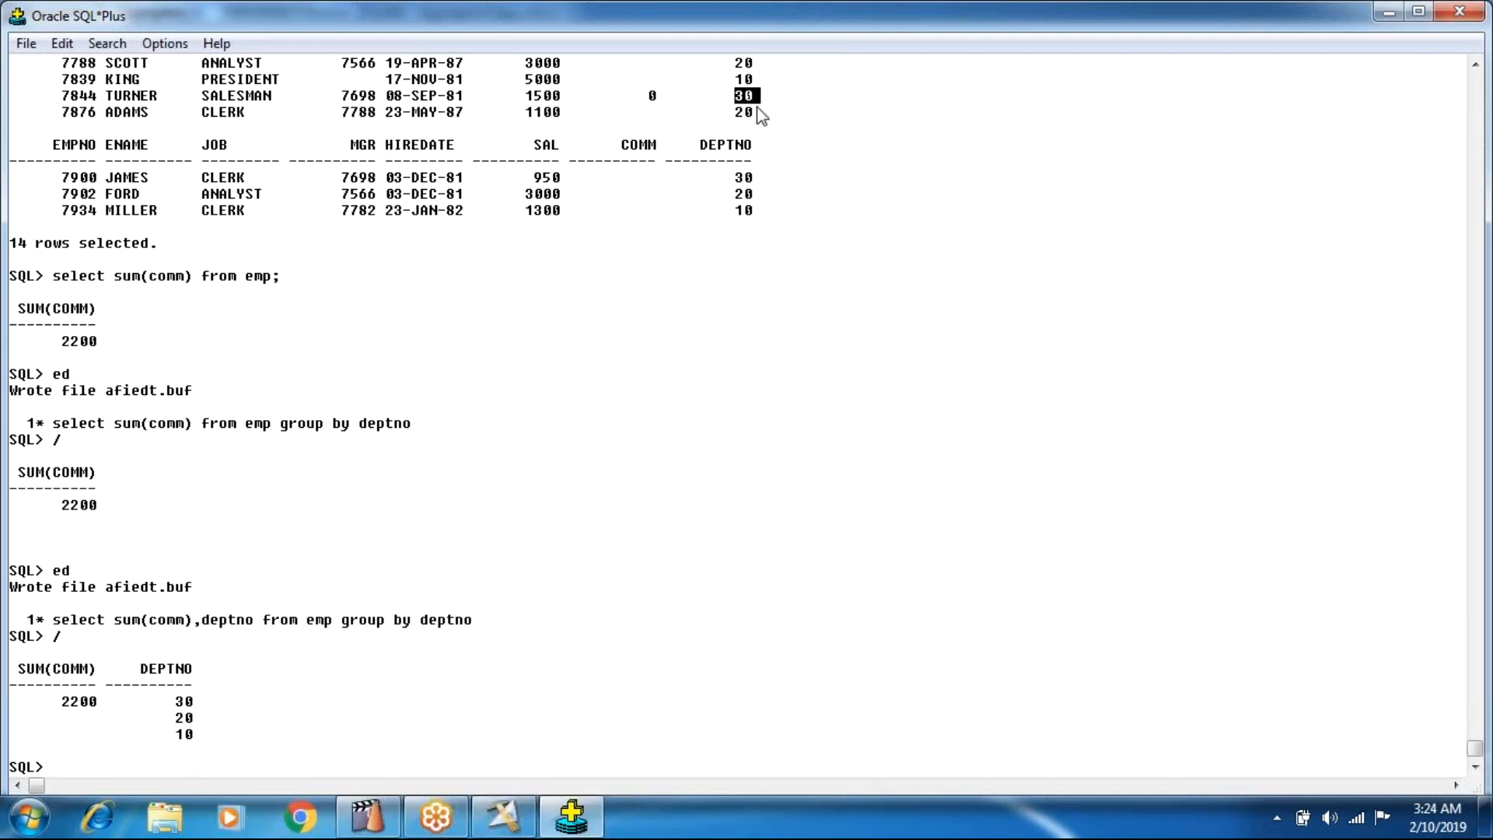
{"action": "left_click", "coordinate": [652, 268]}
{"action": "left_click", "coordinate": [1474, 66]}
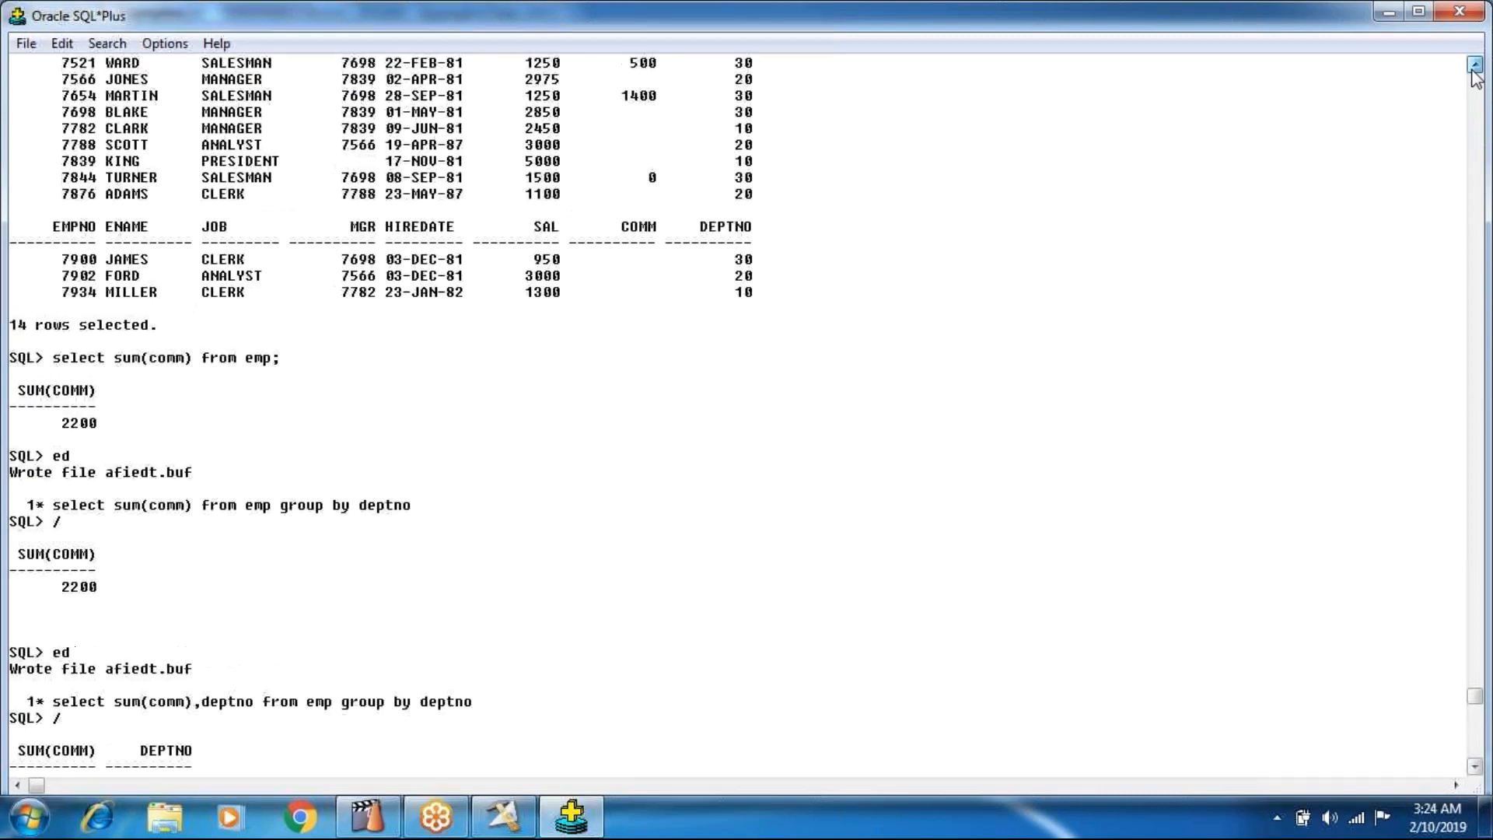
{"action": "left_click", "coordinate": [1473, 70]}
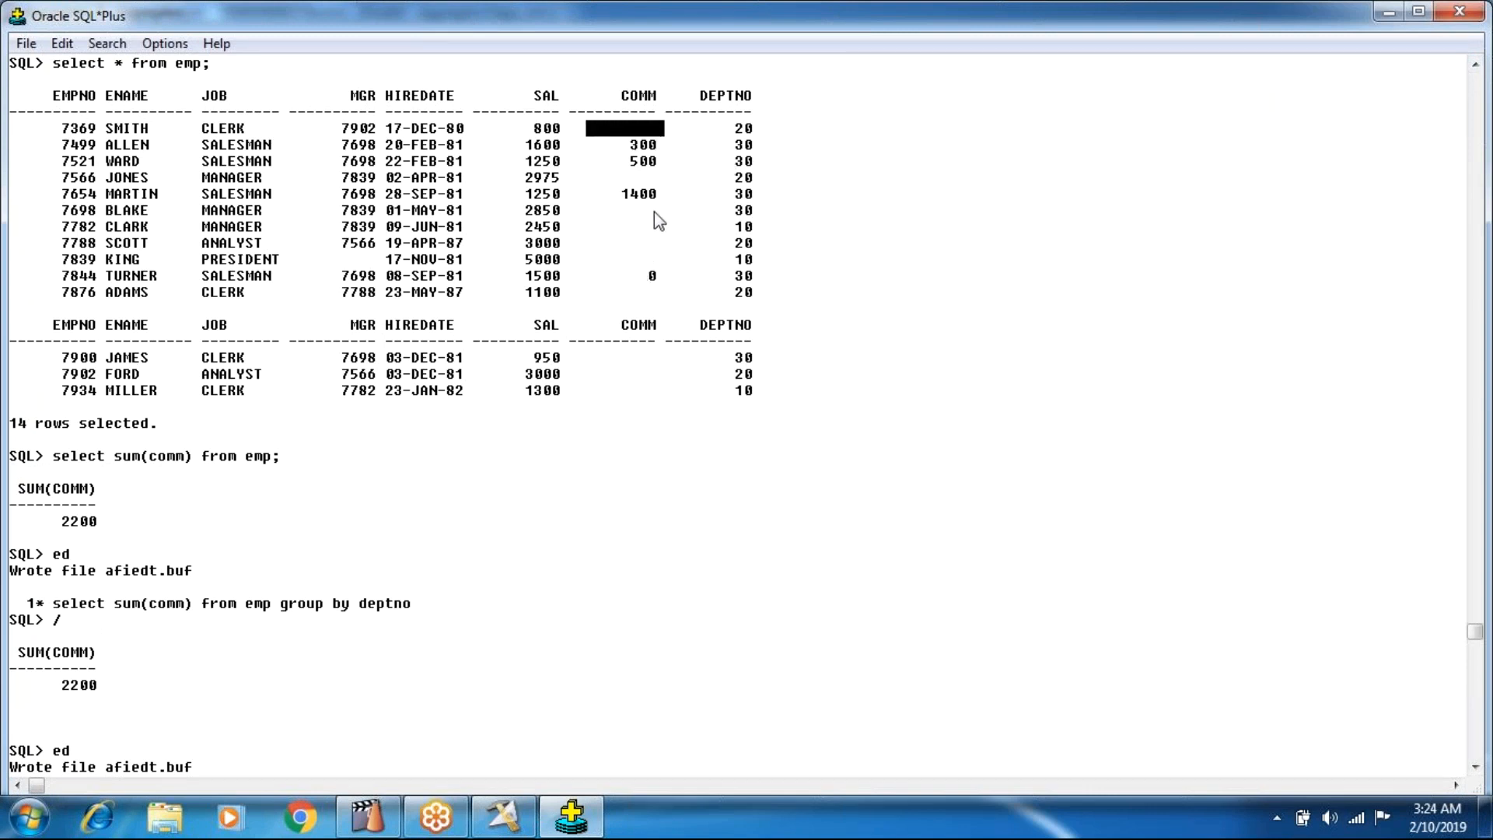
{"action": "left_click_drag", "start_coordinate": [632, 177], "coordinate": [658, 175]}
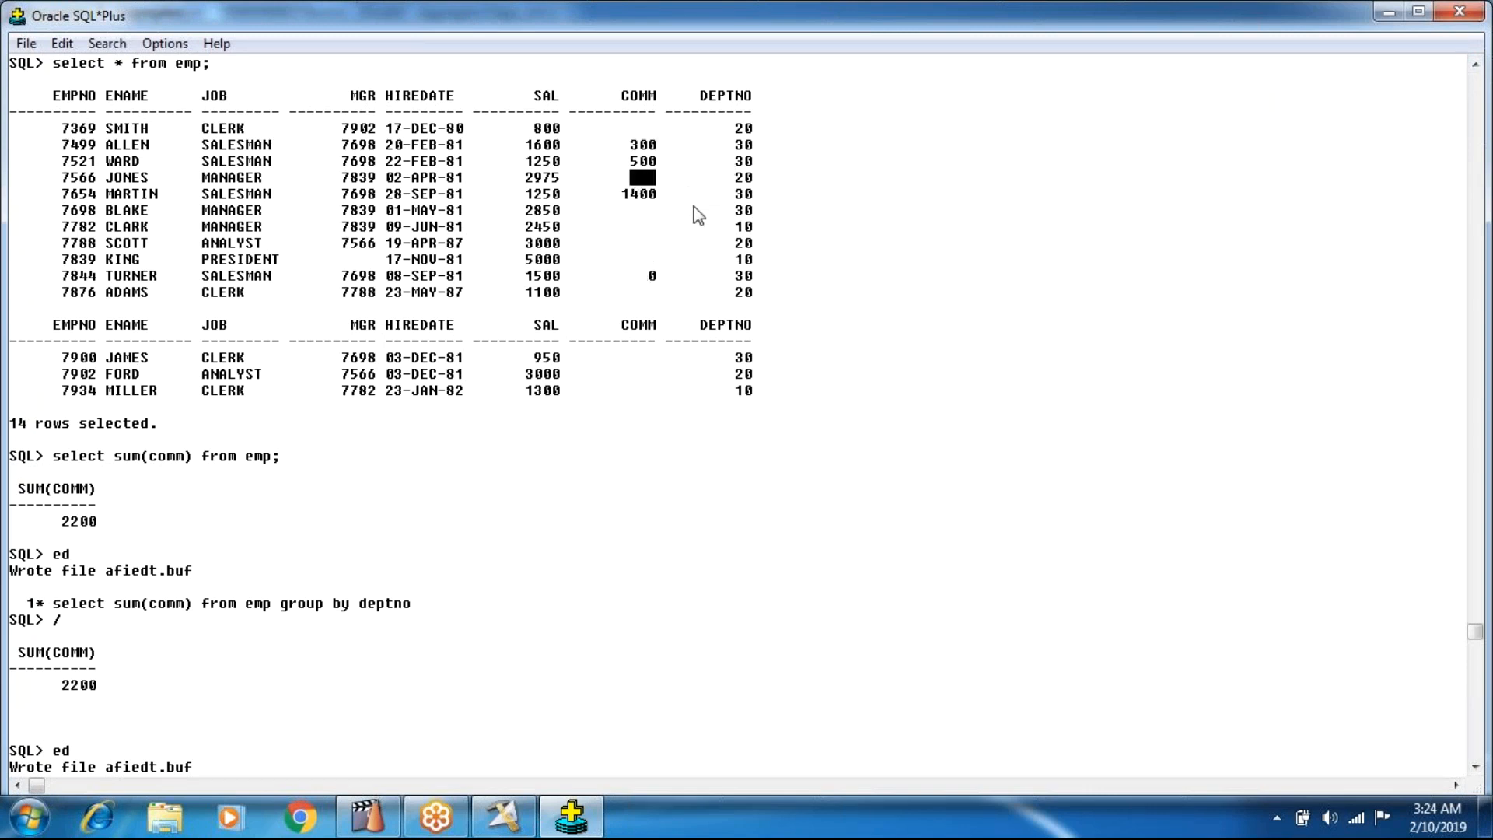
{"action": "left_click_drag", "start_coordinate": [687, 327], "coordinate": [675, 286]}
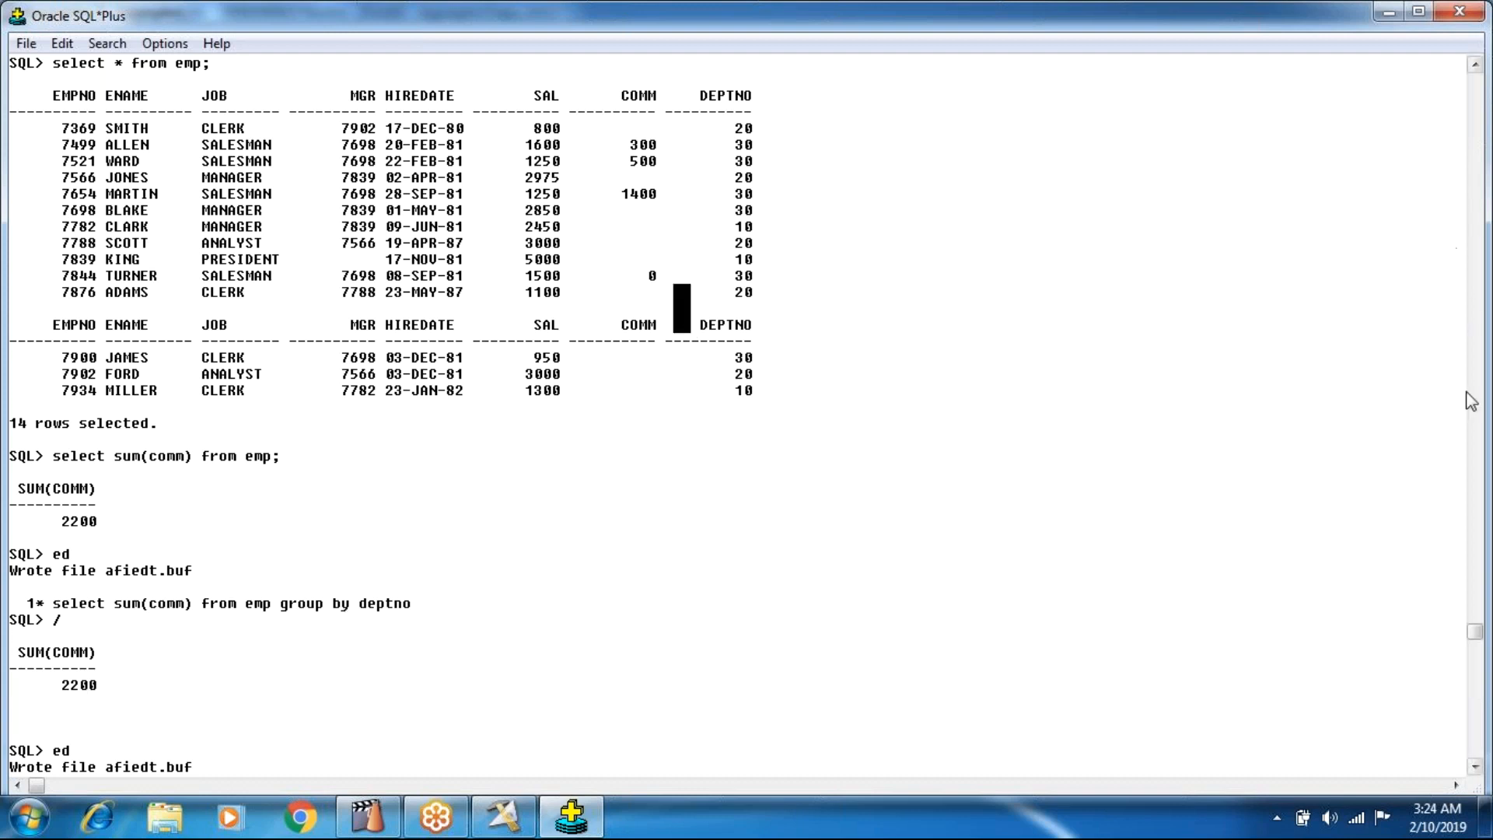
{"action": "left_click_drag", "start_coordinate": [1478, 634], "coordinate": [1478, 755]}
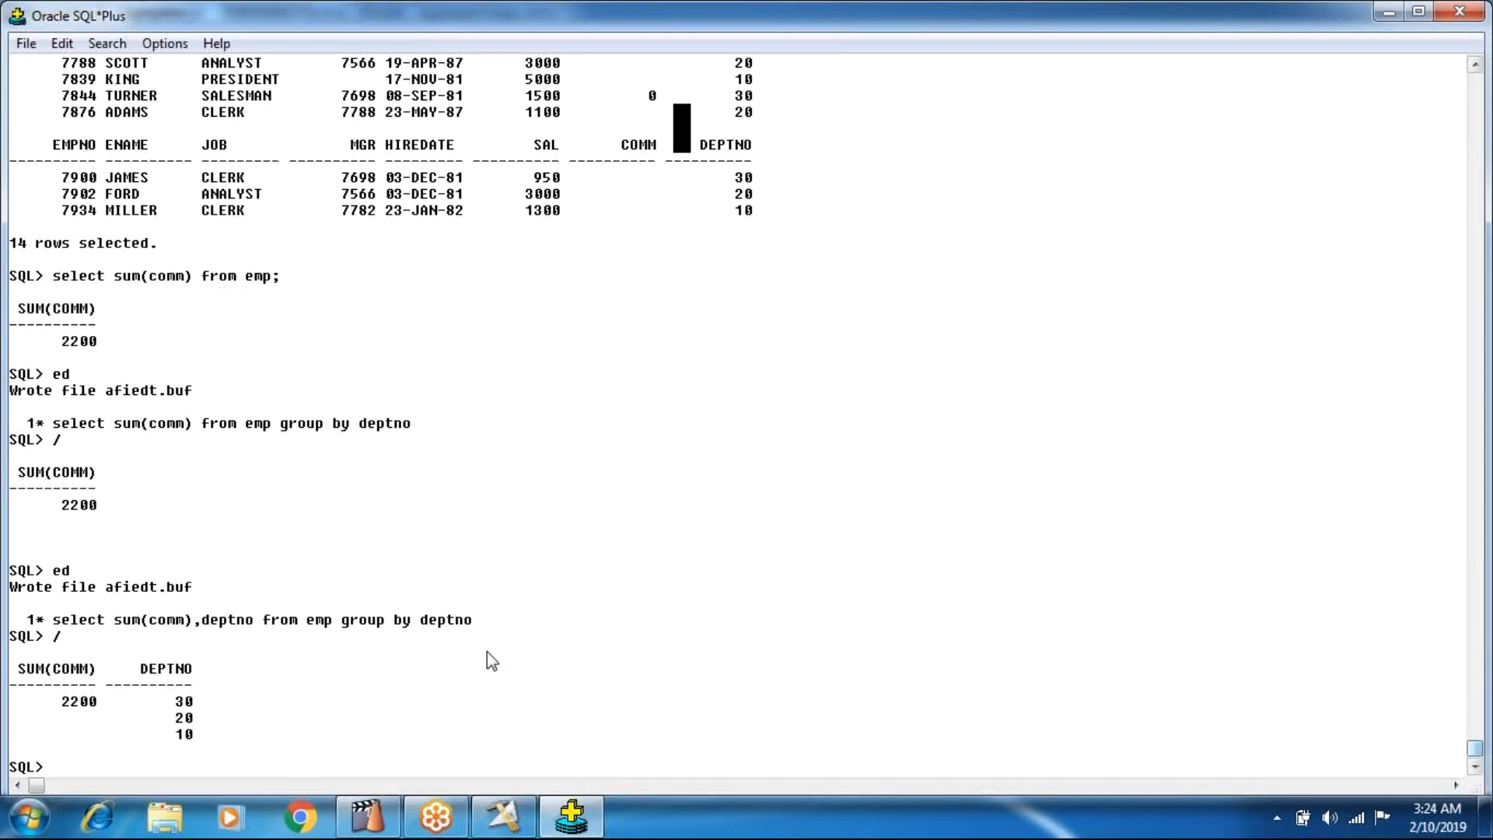
Query each employee's salary plus commission with select sal+comm from emp;.
{"action": "type", "text": "se"}
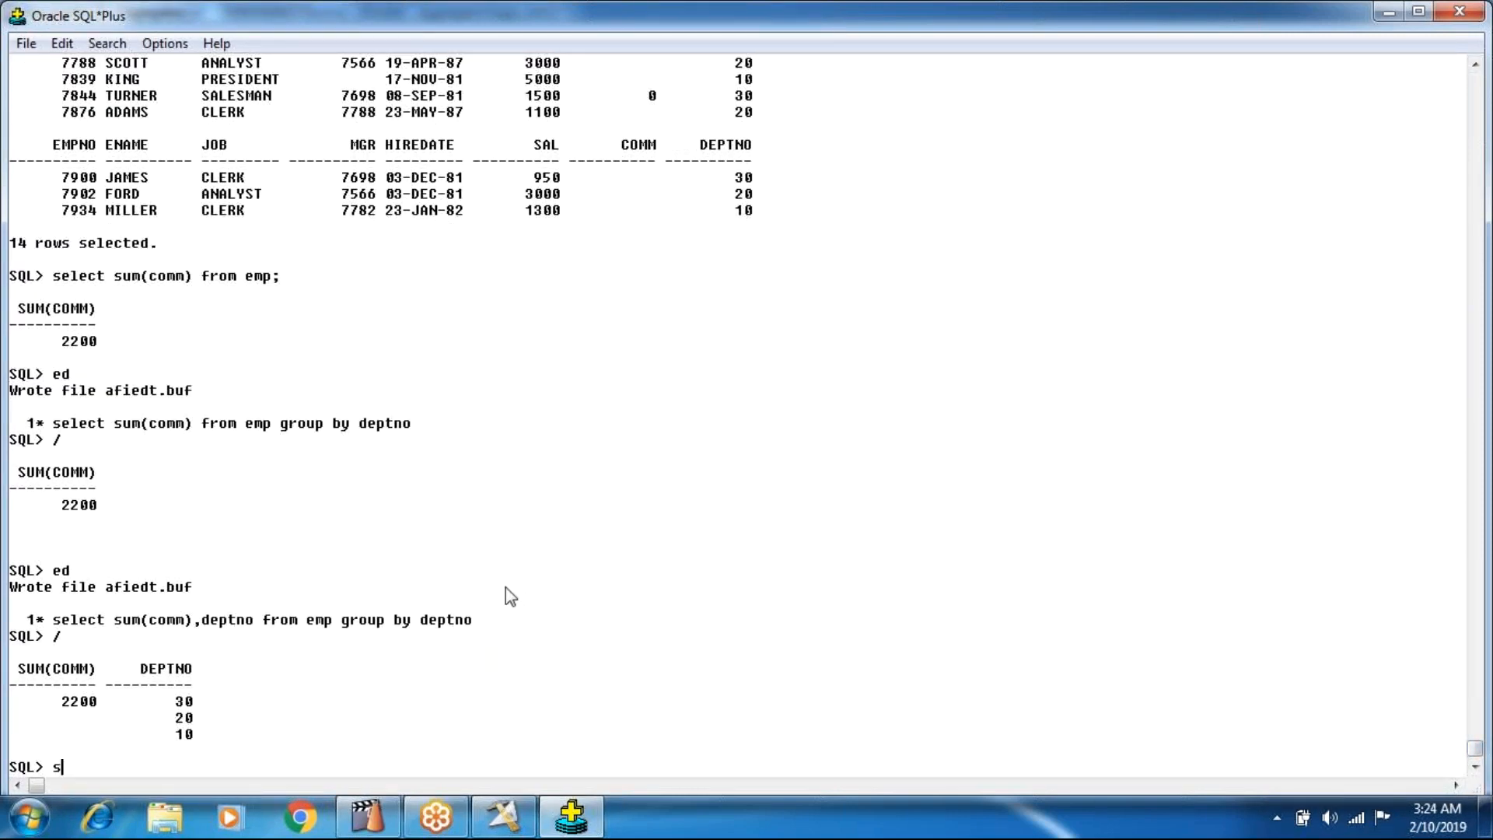
{"action": "key", "text": "BackSpace"}
{"action": "type", "text": "elect sum"}
{"action": "key", "text": "BackSpace"}
{"action": "key", "text": "BackSpace"}
{"action": "key", "text": "BackSpace"}
{"action": "type", "text": "sum(sal"}
{"action": "key", "text": "BackSpace"}
{"action": "key", "text": "BackSpace"}
{"action": "key", "text": "BackSpace"}
{"action": "key", "text": "BackSpace"}
{"action": "key", "text": "BackSpace"}
{"action": "key", "text": "BackSpace"}
{"action": "key", "text": "BackSpace"}
{"action": "type", "text": "Total"}
{"action": "key", "text": "BackSpace"}
{"action": "key", "text": "BackSpace"}
{"action": "key", "text": "BackSpace"}
{"action": "key", "text": "BackSpace"}
{"action": "key", "text": "BackSpace"}
{"action": "type", "text": "sum(sal+comm"}
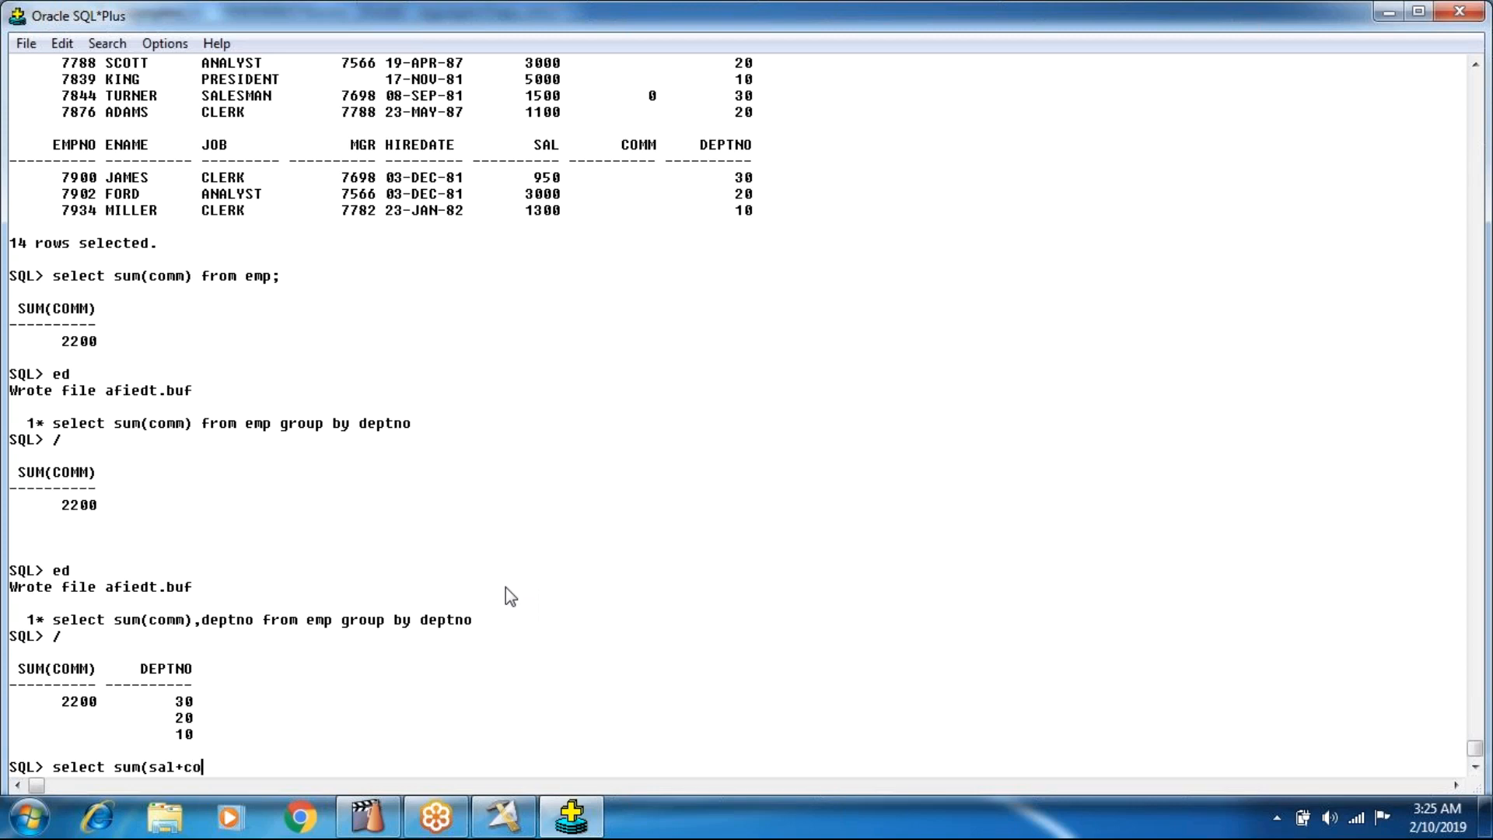
{"action": "key", "text": "BackSpace"}
{"action": "key", "text": "BackSpace"}
{"action": "key", "text": "BackSpace"}
{"action": "key", "text": "BackSpace"}
{"action": "key", "text": "BackSpace"}
{"action": "key", "text": "BackSpace"}
{"action": "key", "text": "BackSpace"}
{"action": "key", "text": "BackSpace"}
{"action": "key", "text": "BackSpace"}
{"action": "key", "text": "BackSpace"}
{"action": "key", "text": "BackSpace"}
{"action": "key", "text": "BackSpace"}
{"action": "type", "text": "sal+"}
{"action": "type", "text": "cc"}
{"action": "key", "text": "BackSpace"}
{"action": "type", "text": "c"}
{"action": "key", "text": "BackSpace"}
{"action": "type", "text": "omm"}
{"action": "type", "text": "from emp;"}
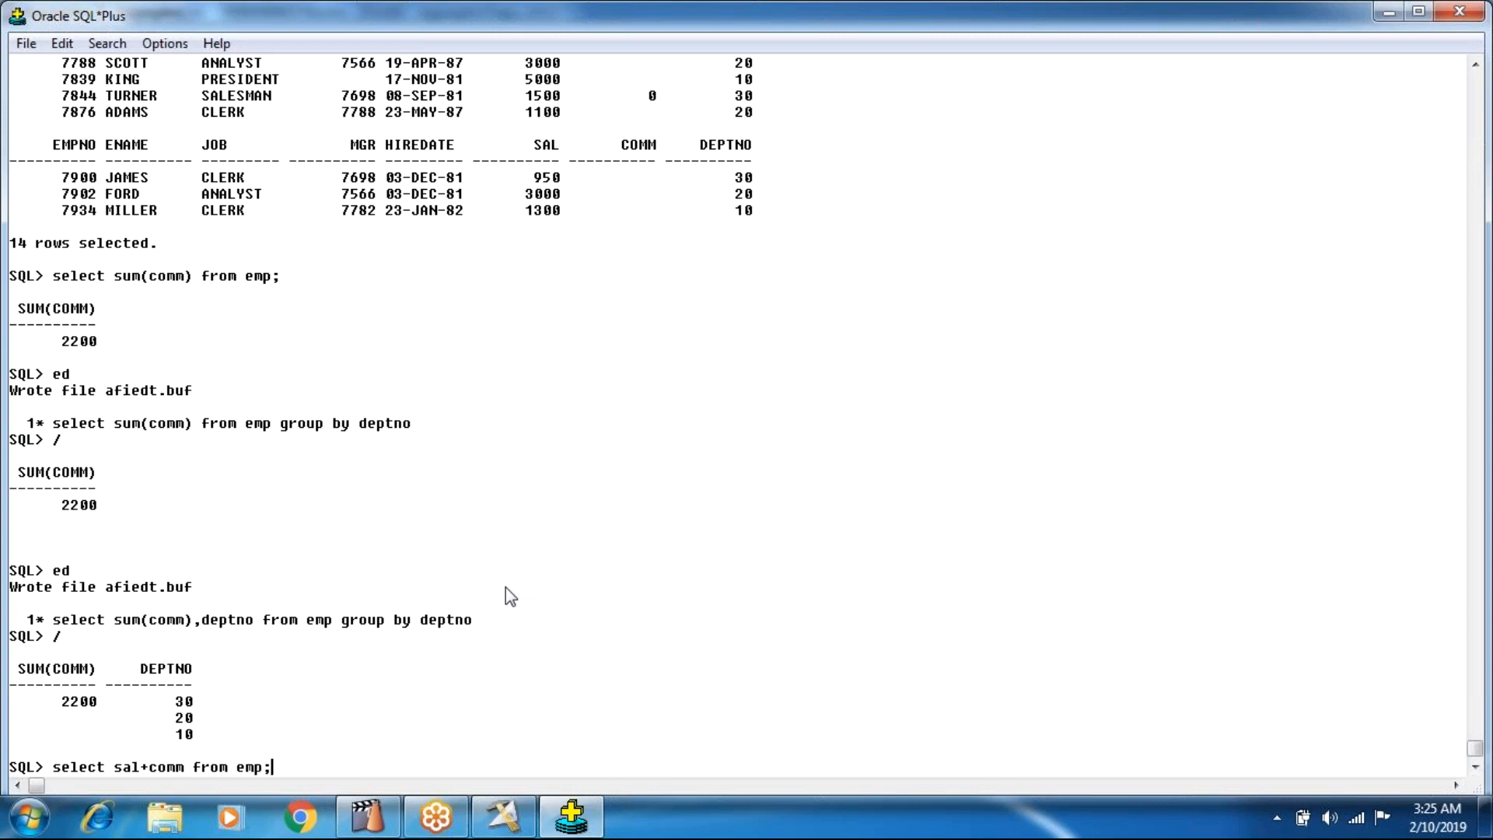
{"action": "key", "text": "Return"}
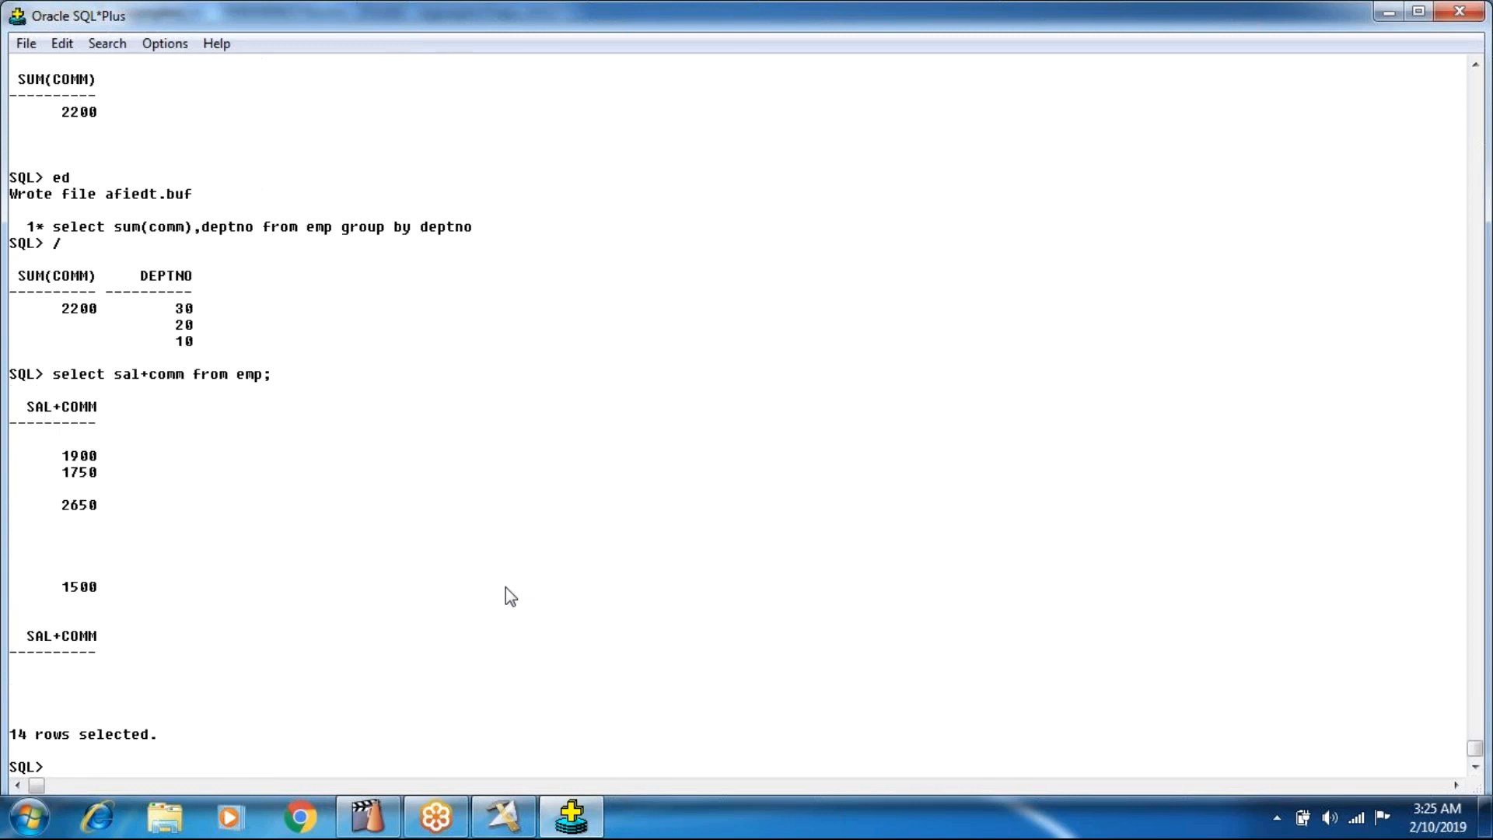
Query salary plus commission with nulls treated as zero, using select sal+nvl(comm,0) from emp;.
{"action": "left_click_drag", "start_coordinate": [53, 437], "coordinate": [140, 524]}
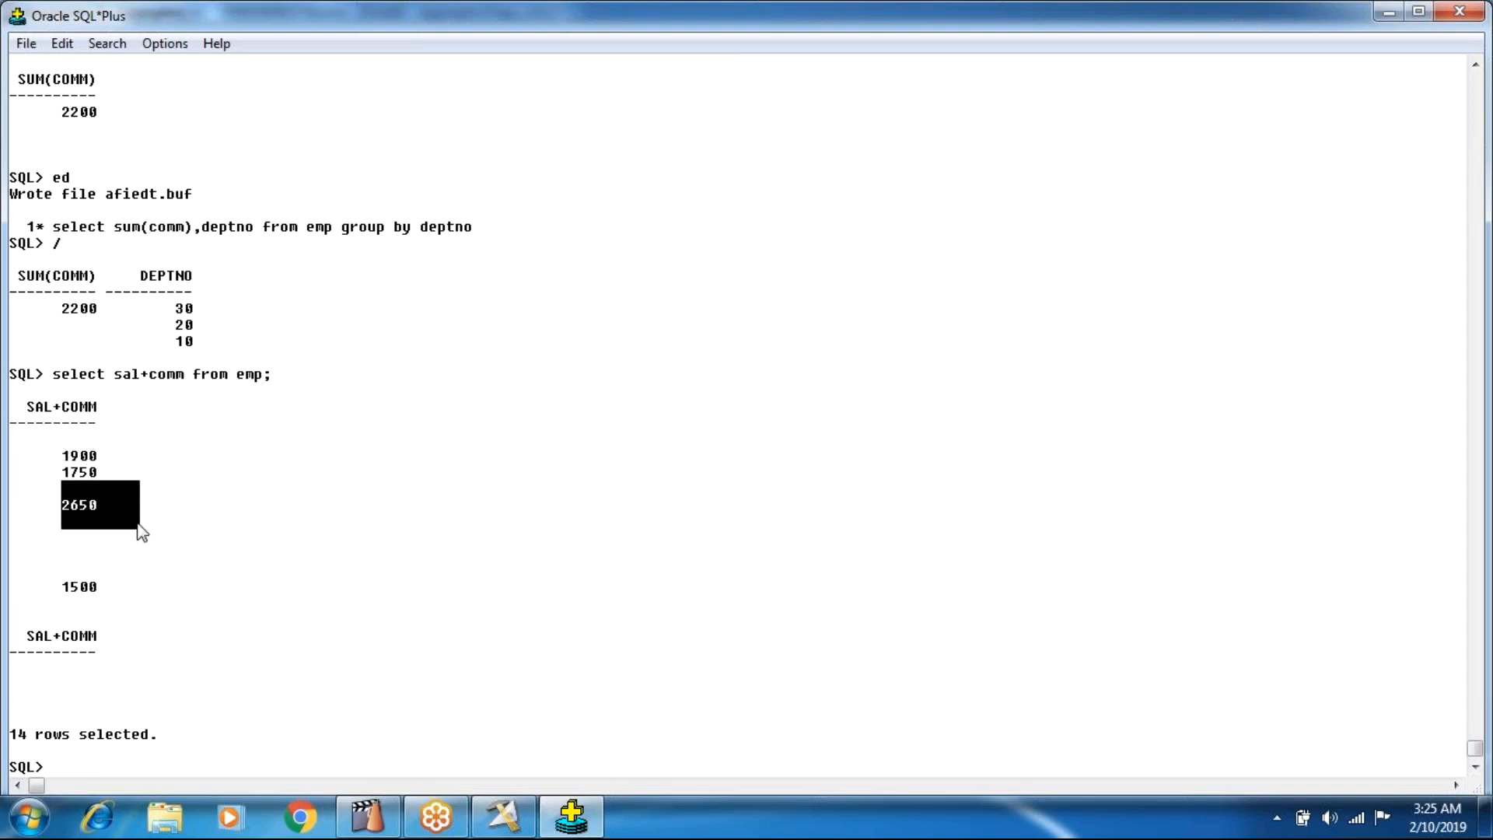
{"action": "left_click_drag", "start_coordinate": [123, 374], "coordinate": [134, 387]}
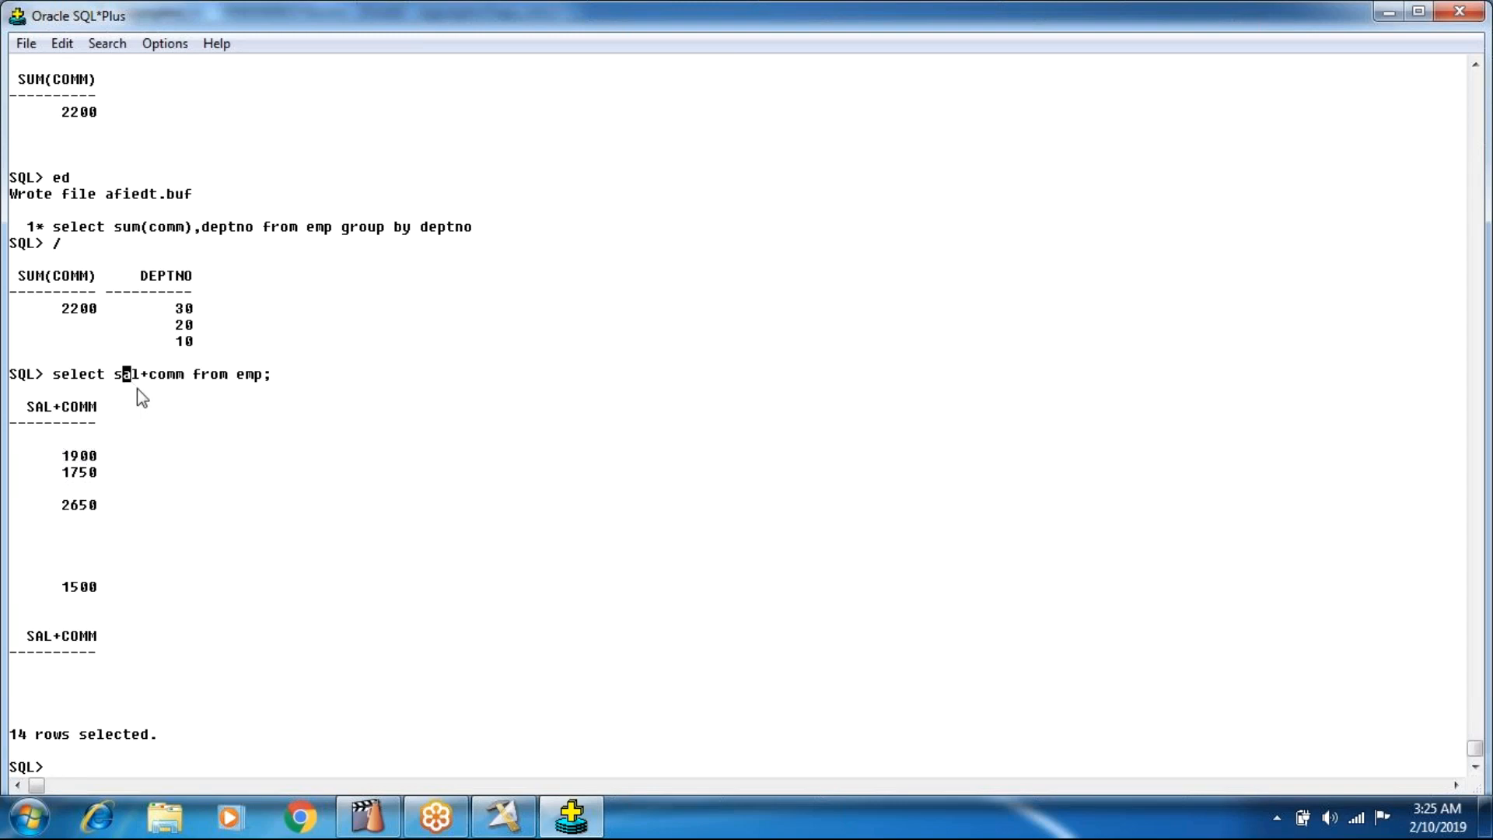
{"action": "left_click", "coordinate": [154, 385]}
{"action": "type", "text": "select sal+nvl(comm,0) from emop"}
{"action": "key", "text": "BackSpace"}
{"action": "key", "text": "BackSpace"}
{"action": "type", "text": "p;"}
{"action": "key", "text": "Return"}
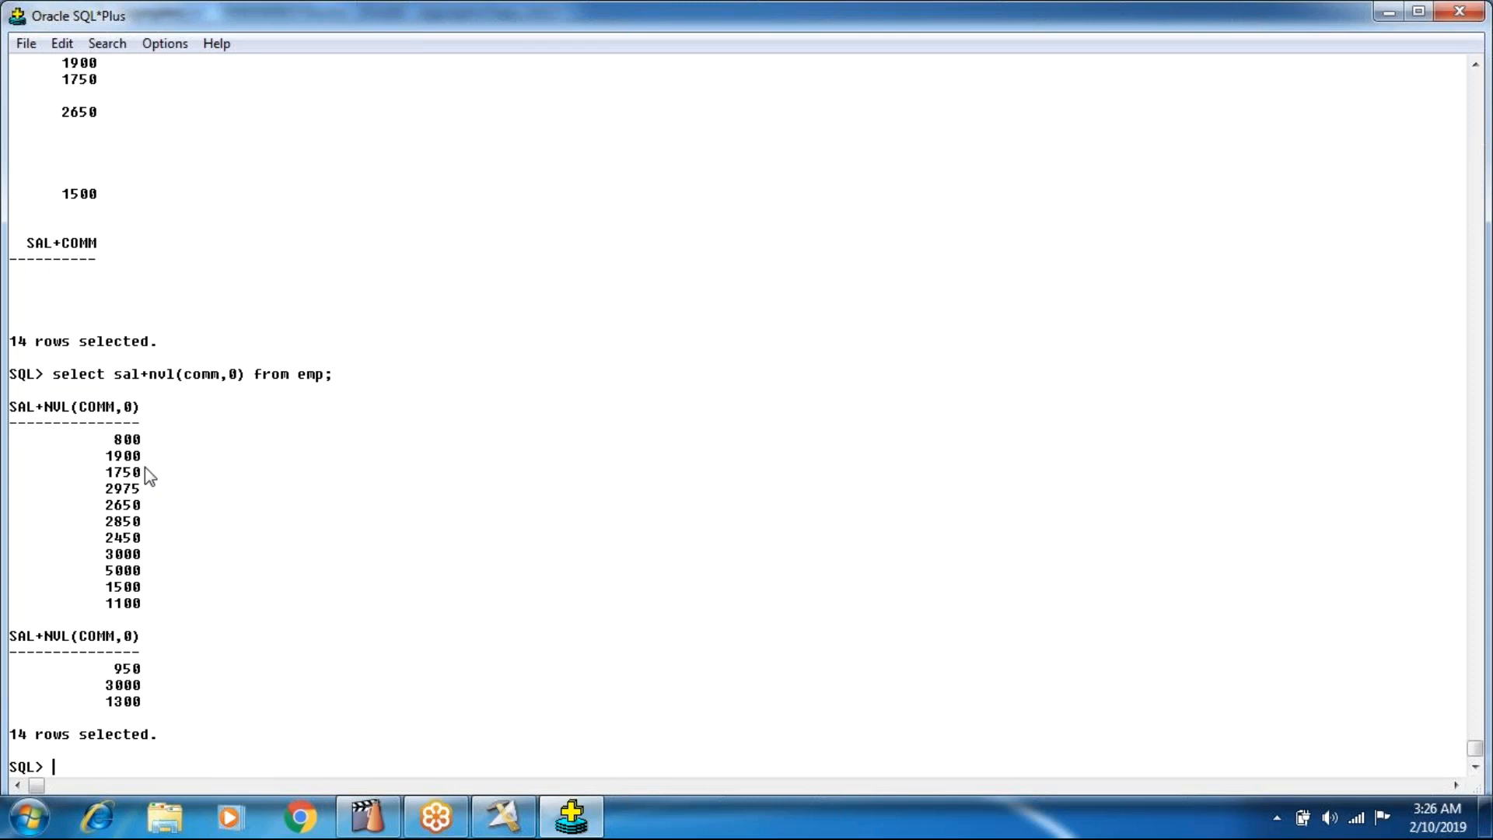
Add the alias total_income to the sal+nvl(comm,0) expression in the buffered query, save it, and rerun it.
{"action": "type", "text": "ed"}
{"action": "key", "text": "Return"}
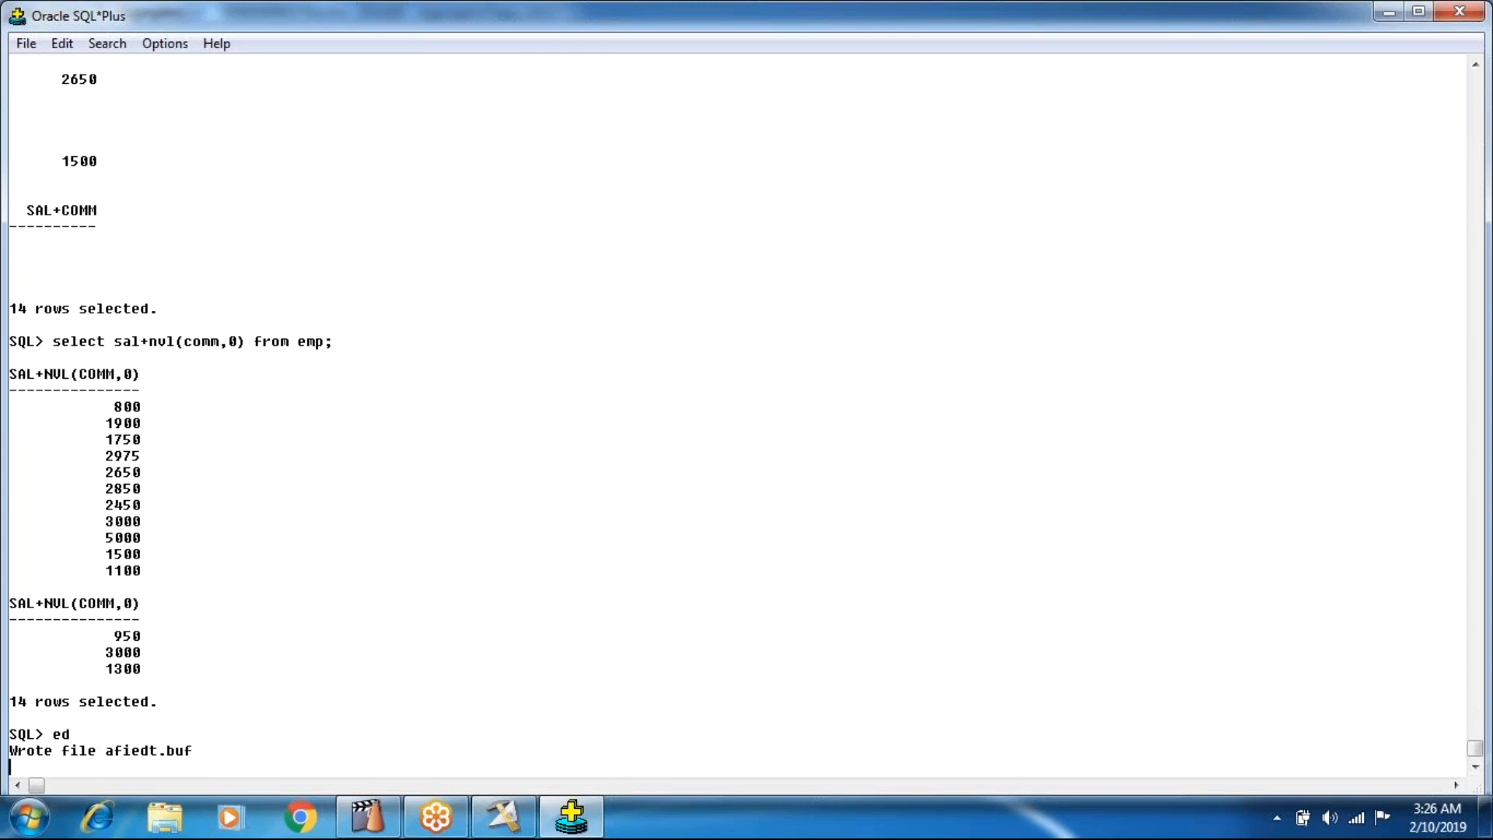
{"action": "left_click", "coordinate": [635, 263]}
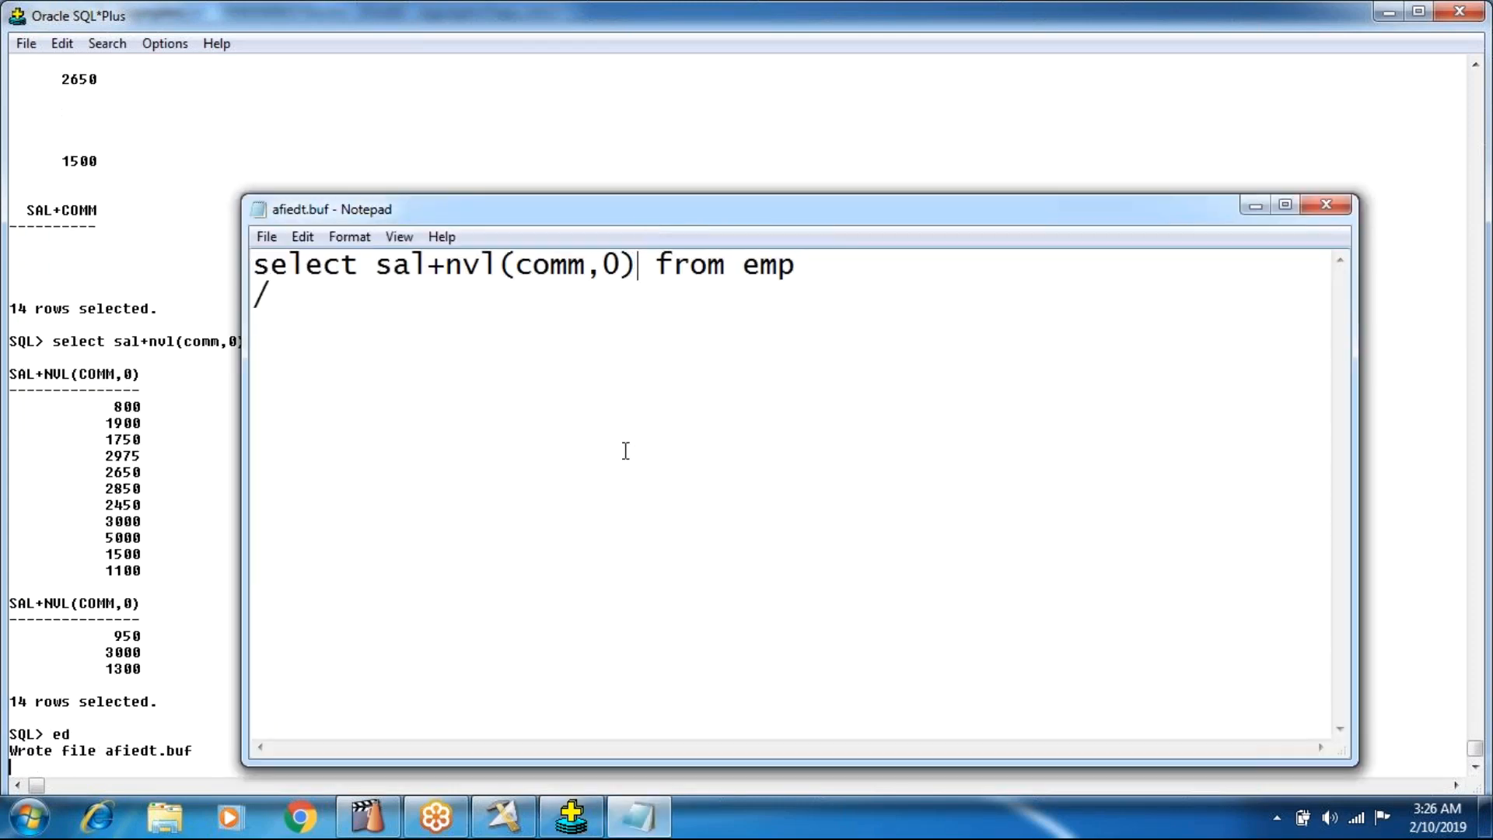
{"action": "type", "text": "total"}
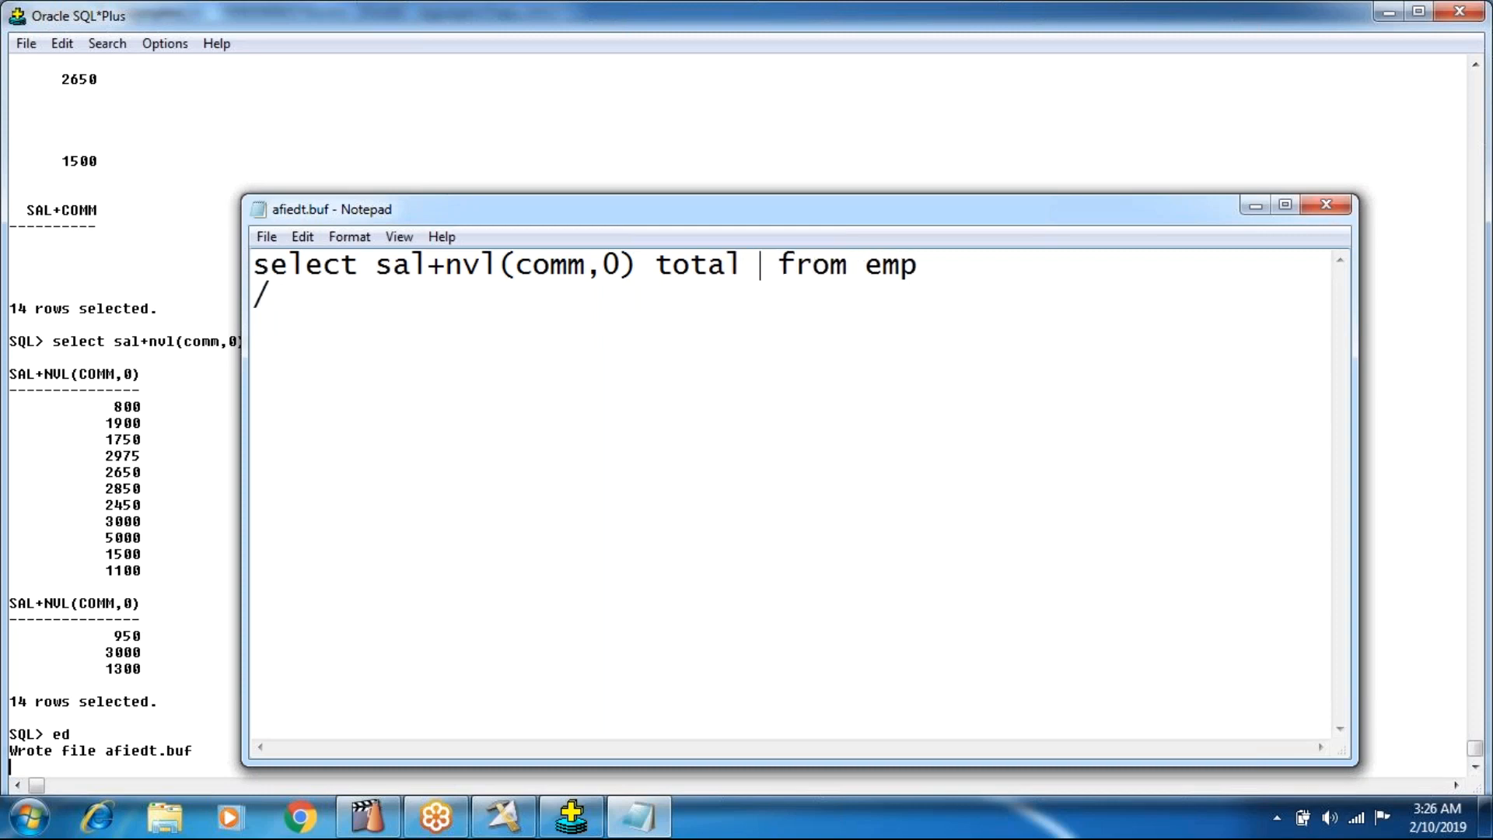
{"action": "key", "text": "BackSpace"}
{"action": "type", "text": "_in"}
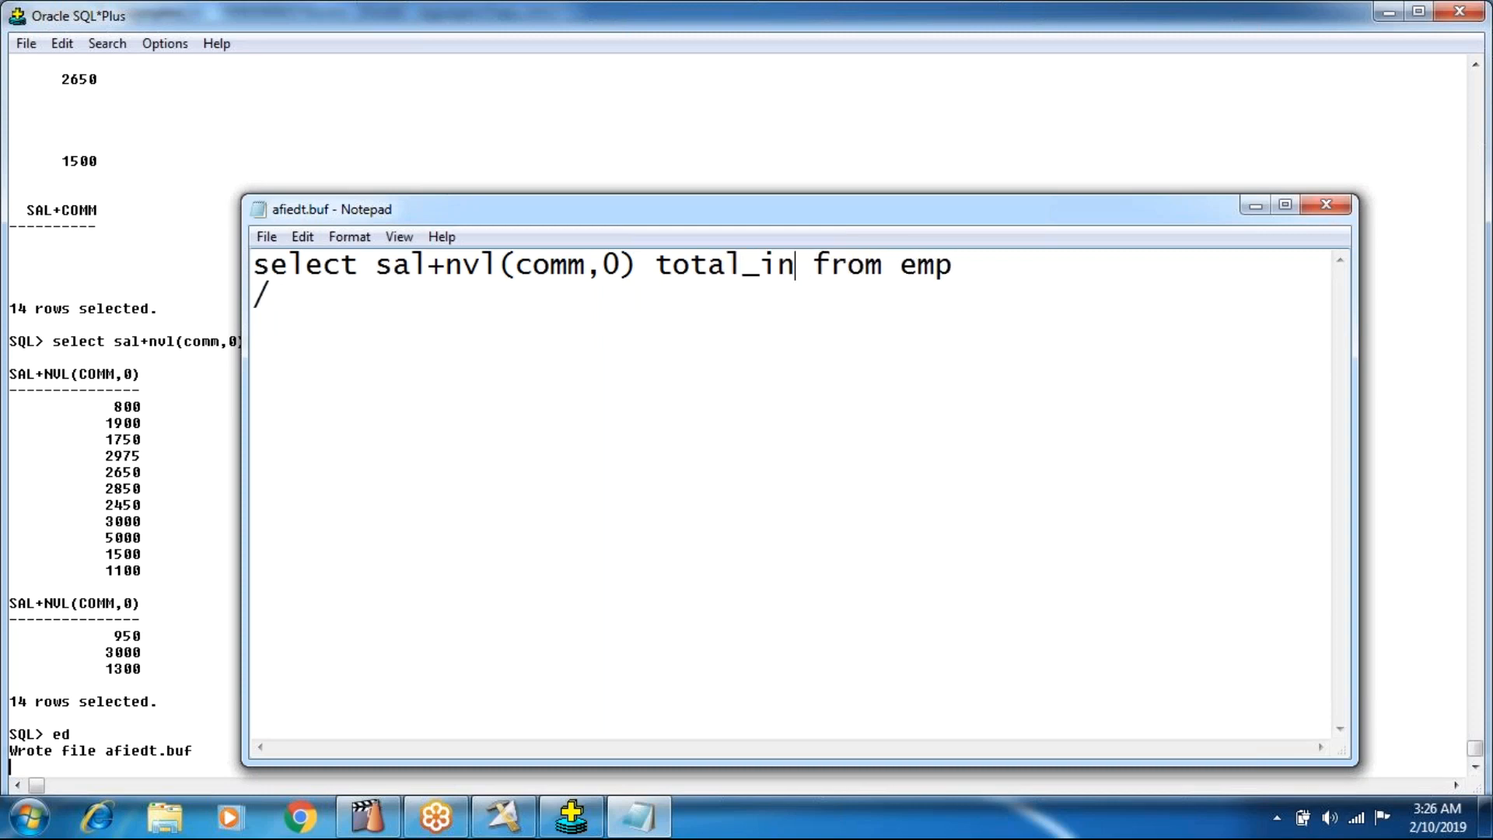
{"action": "type", "text": "comew"}
{"action": "key", "text": "BackSpace"}
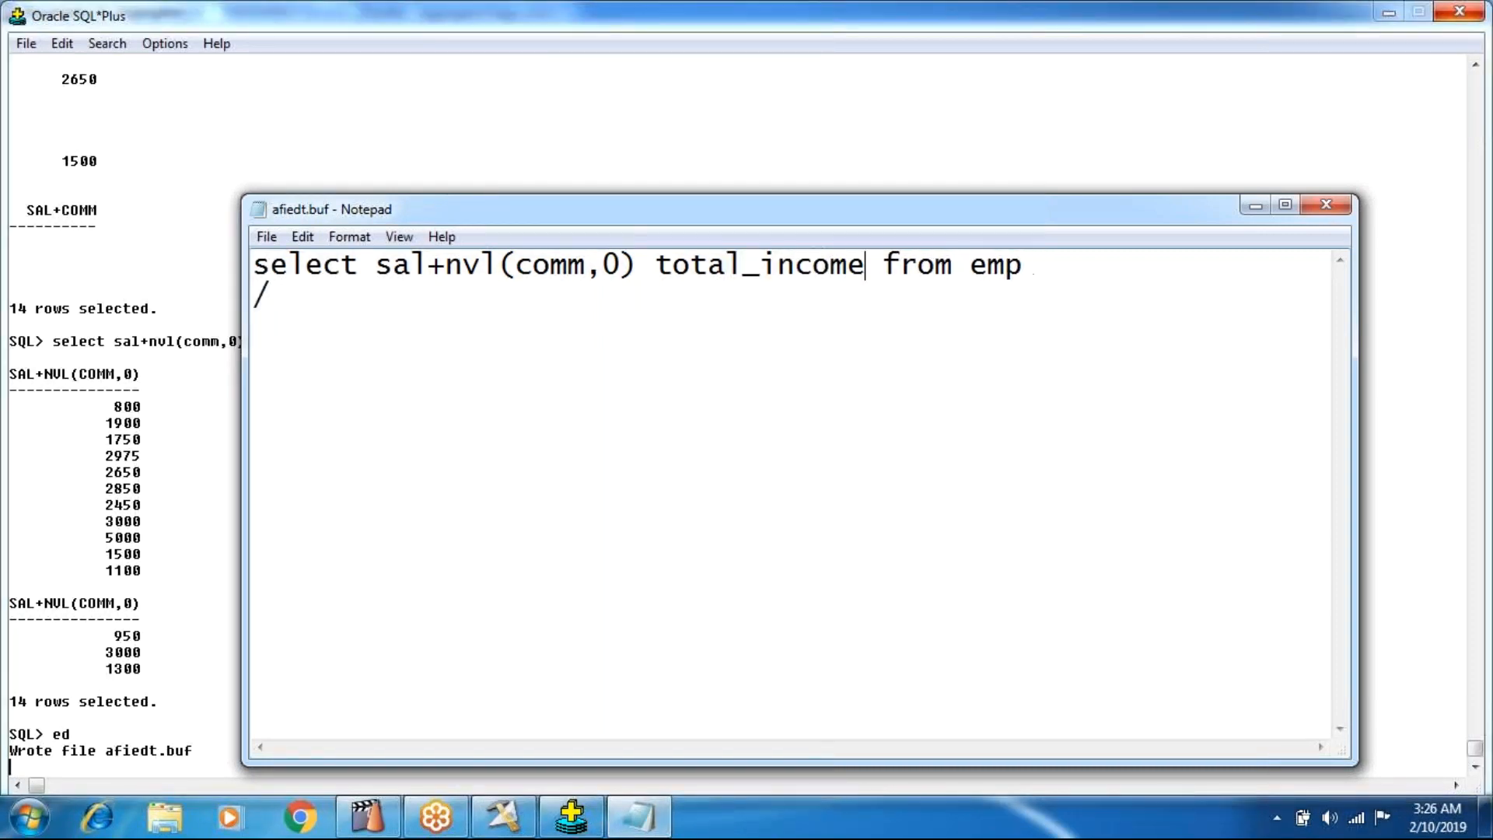
{"action": "key", "text": "alt+F4"}
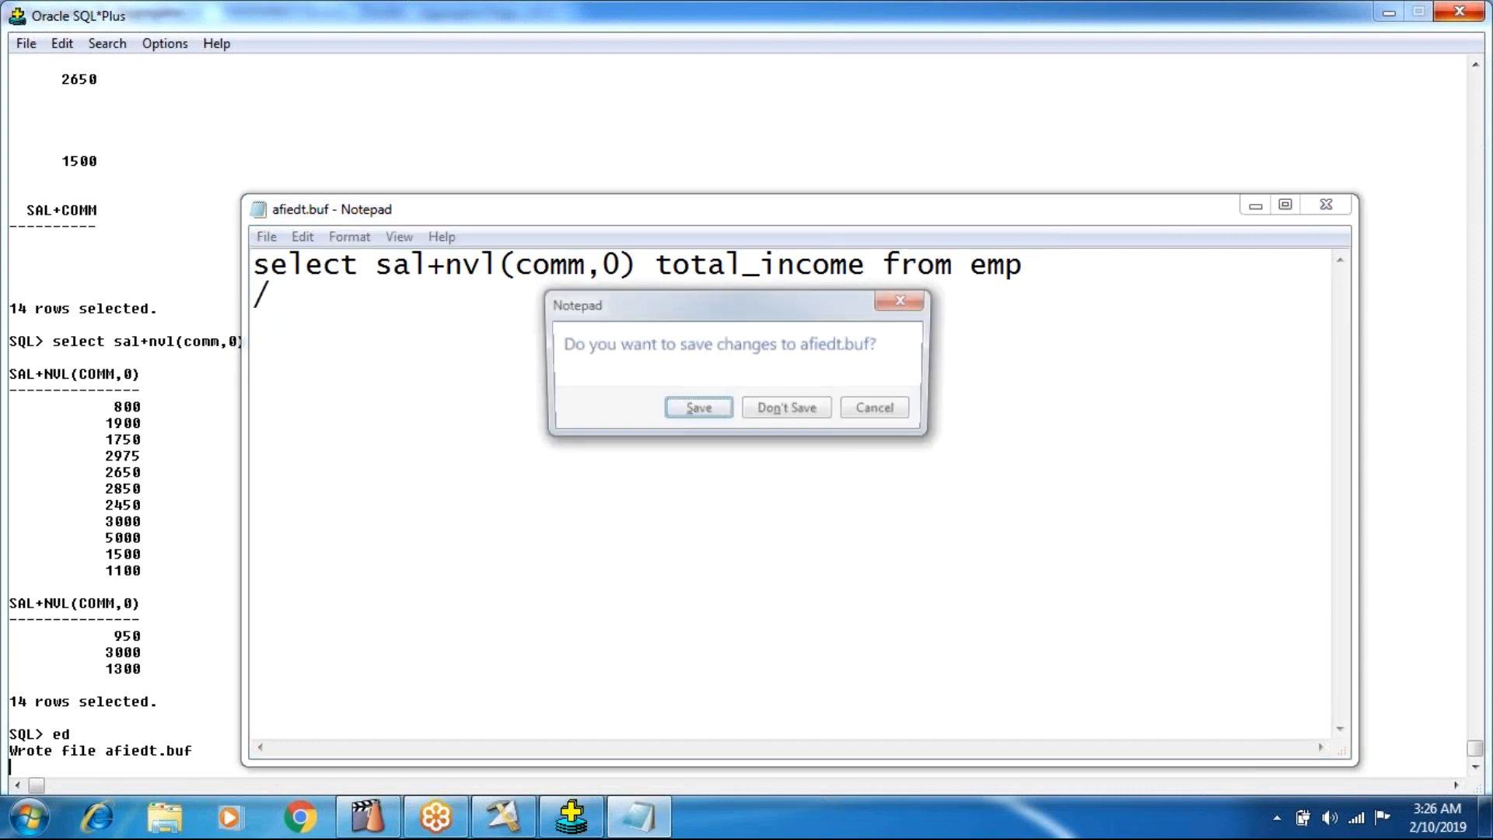
{"action": "key", "text": "Return"}
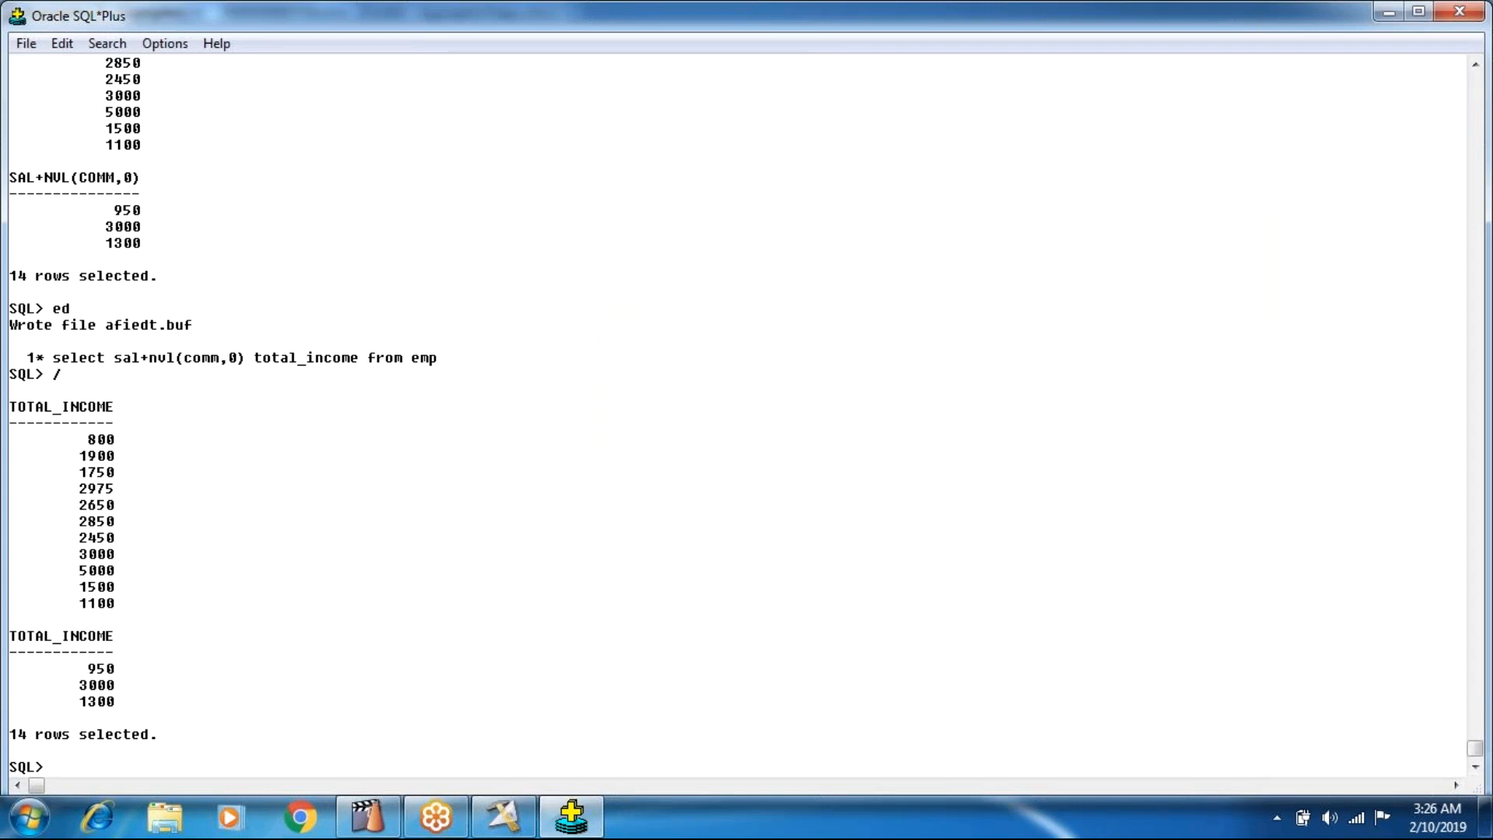
Switch to DataStage Designer and review the Aggregator_3 stage's null output option, calculation column, grouping key, and output mapping.
{"action": "left_click", "coordinate": [504, 816]}
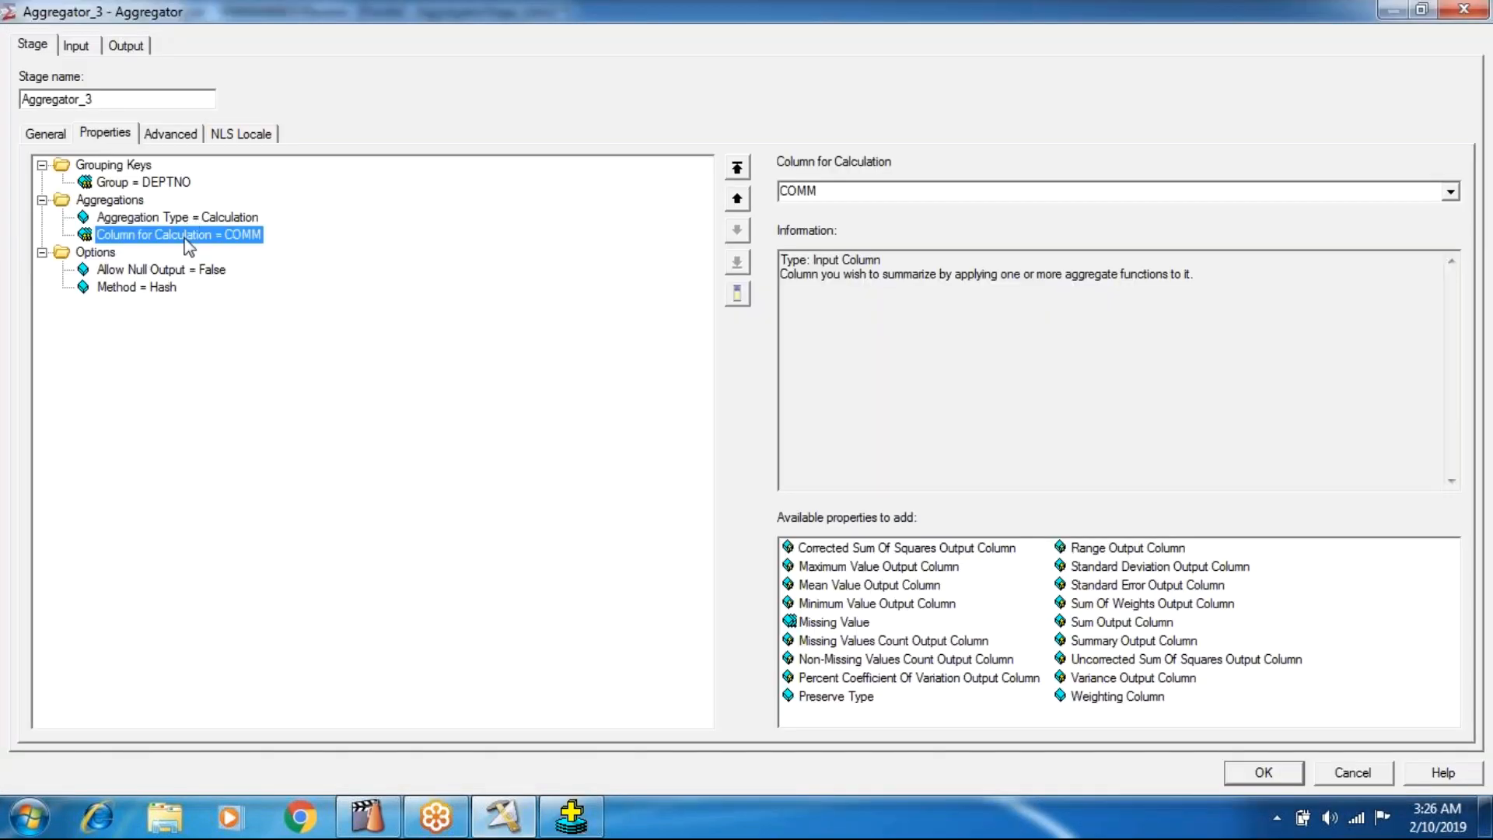
{"action": "left_click", "coordinate": [161, 272]}
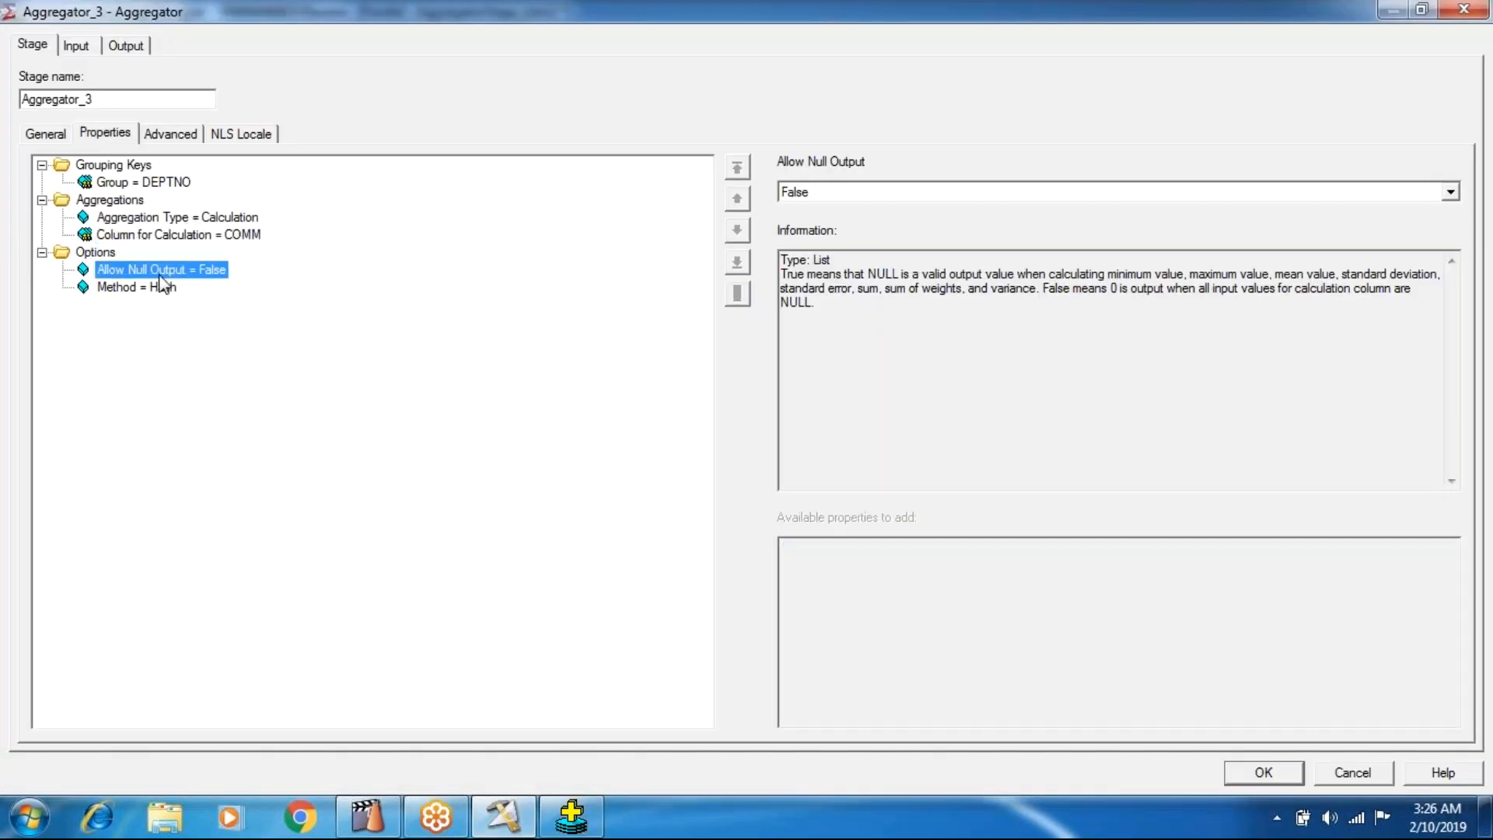
{"action": "left_click", "coordinate": [182, 235]}
{"action": "left_click", "coordinate": [149, 183]}
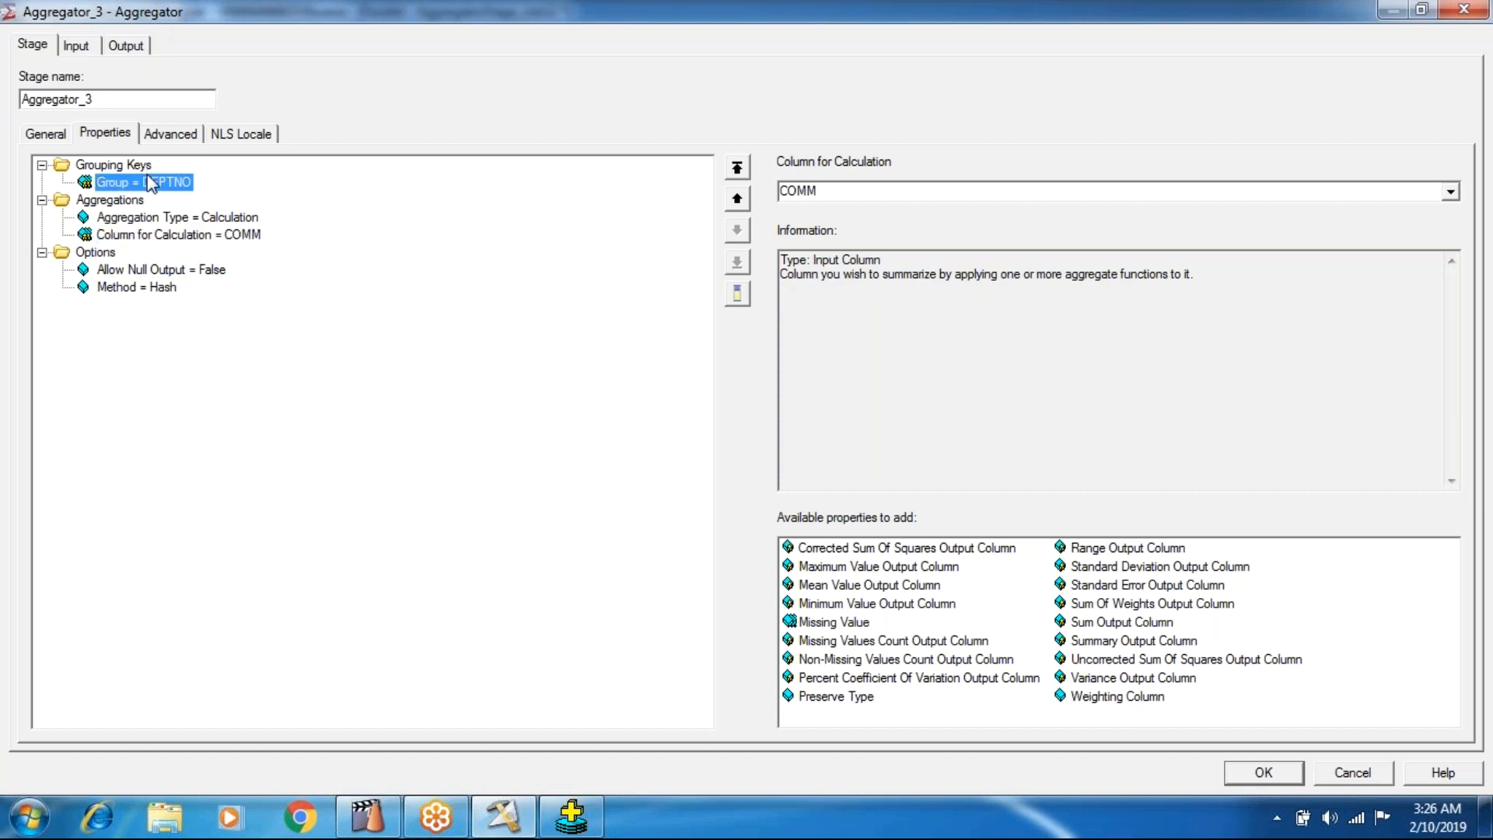
{"action": "left_click", "coordinate": [127, 48]}
{"action": "left_click", "coordinate": [852, 257]}
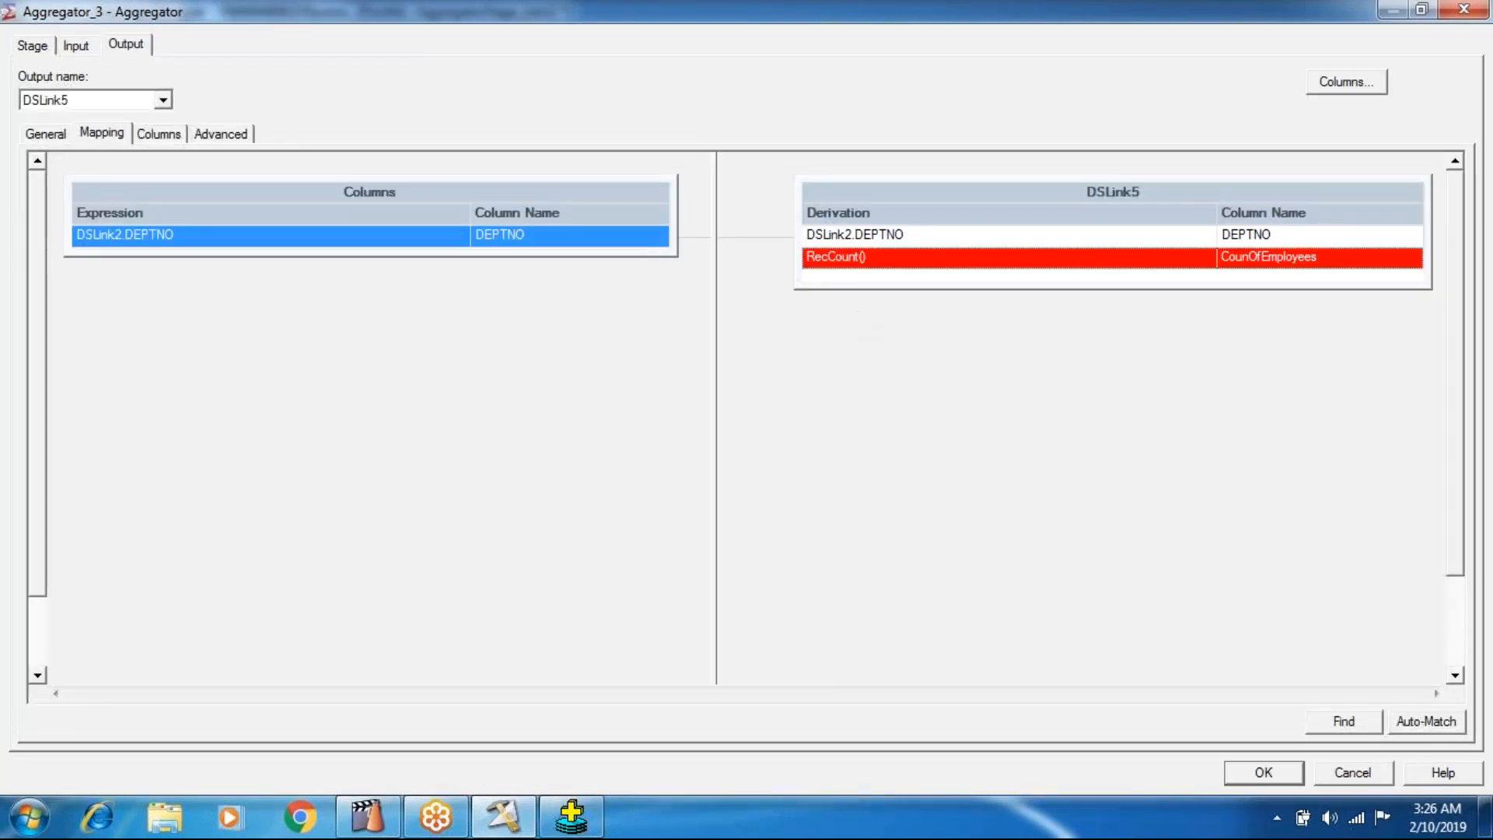
Add a Sum Output Column named TotalComm to the COMM calculation of the Aggregator_3 stage.
{"action": "left_click", "coordinate": [48, 48]}
{"action": "left_click", "coordinate": [194, 238]}
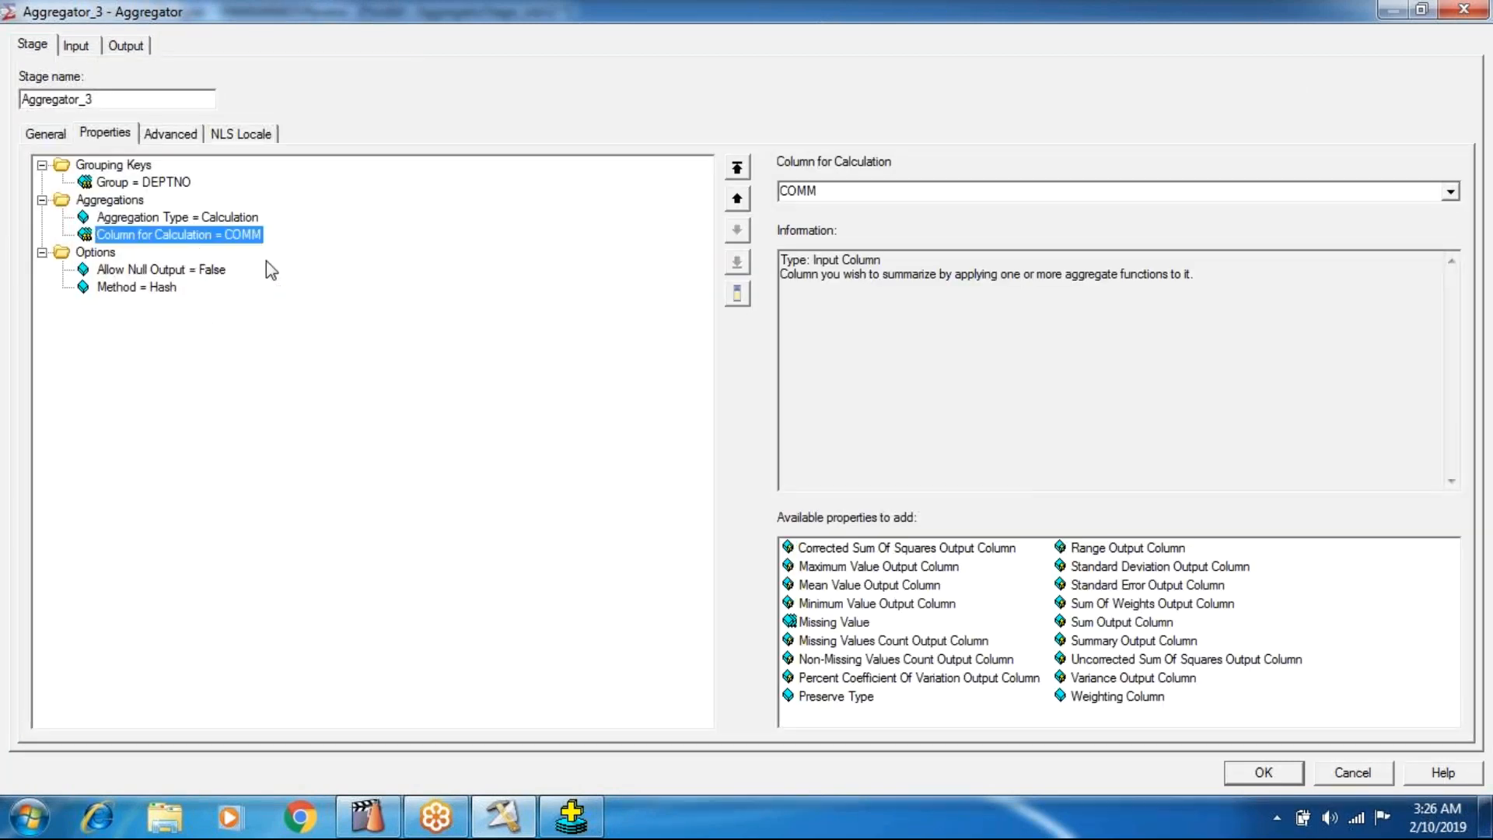
{"action": "left_click", "coordinate": [1113, 623]}
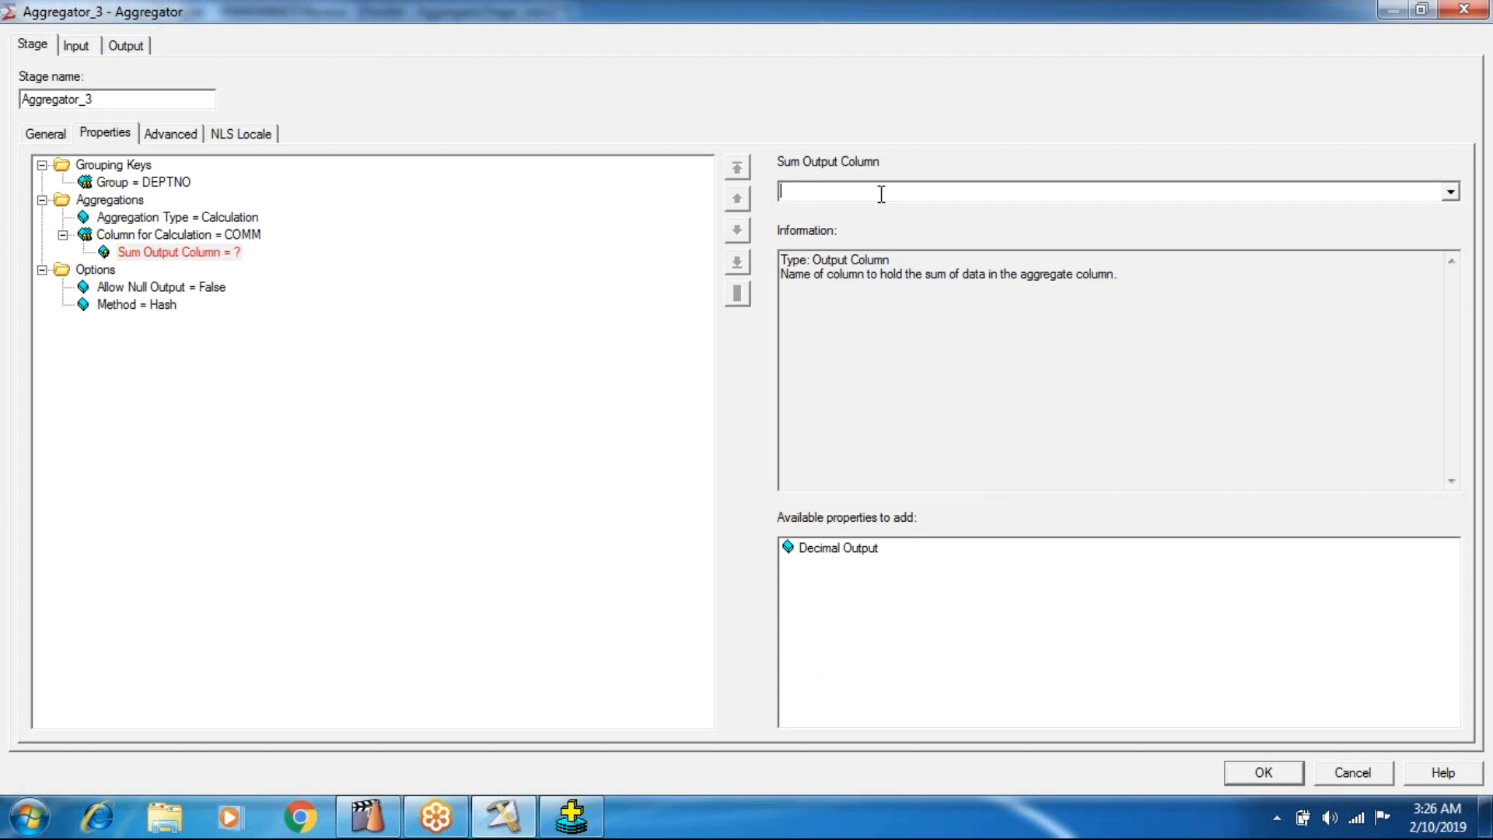
{"action": "type", "text": "TotalComm"}
{"action": "key", "text": "Return"}
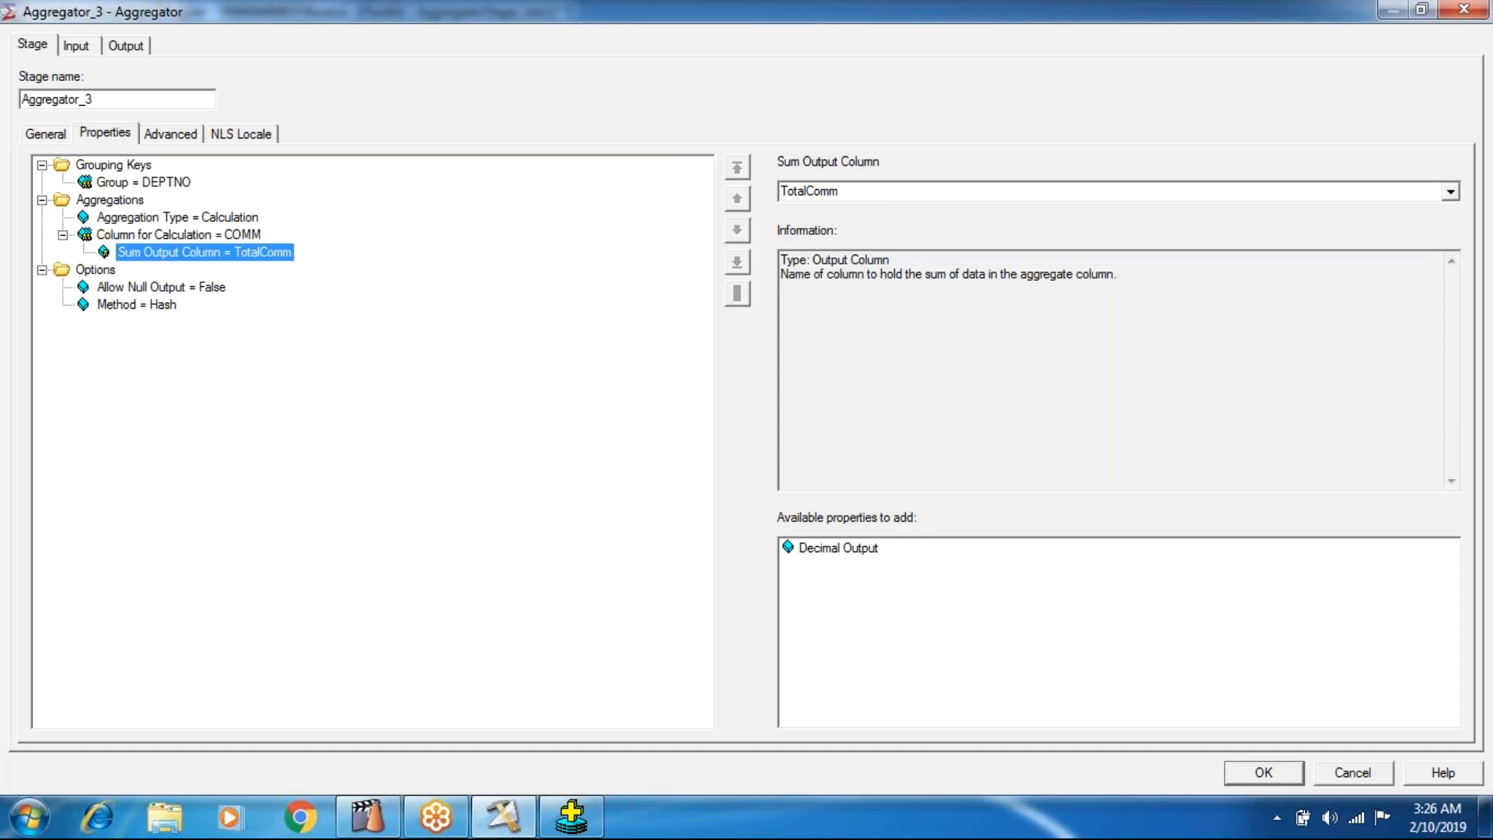
Replace all DSLink5 output columns with mappings for DEPTNO and TotalComm, and accept the Aggregator_3 stage changes.
{"action": "left_click", "coordinate": [123, 47]}
{"action": "left_click", "coordinate": [814, 195]}
{"action": "key", "text": "ctrl+a"}
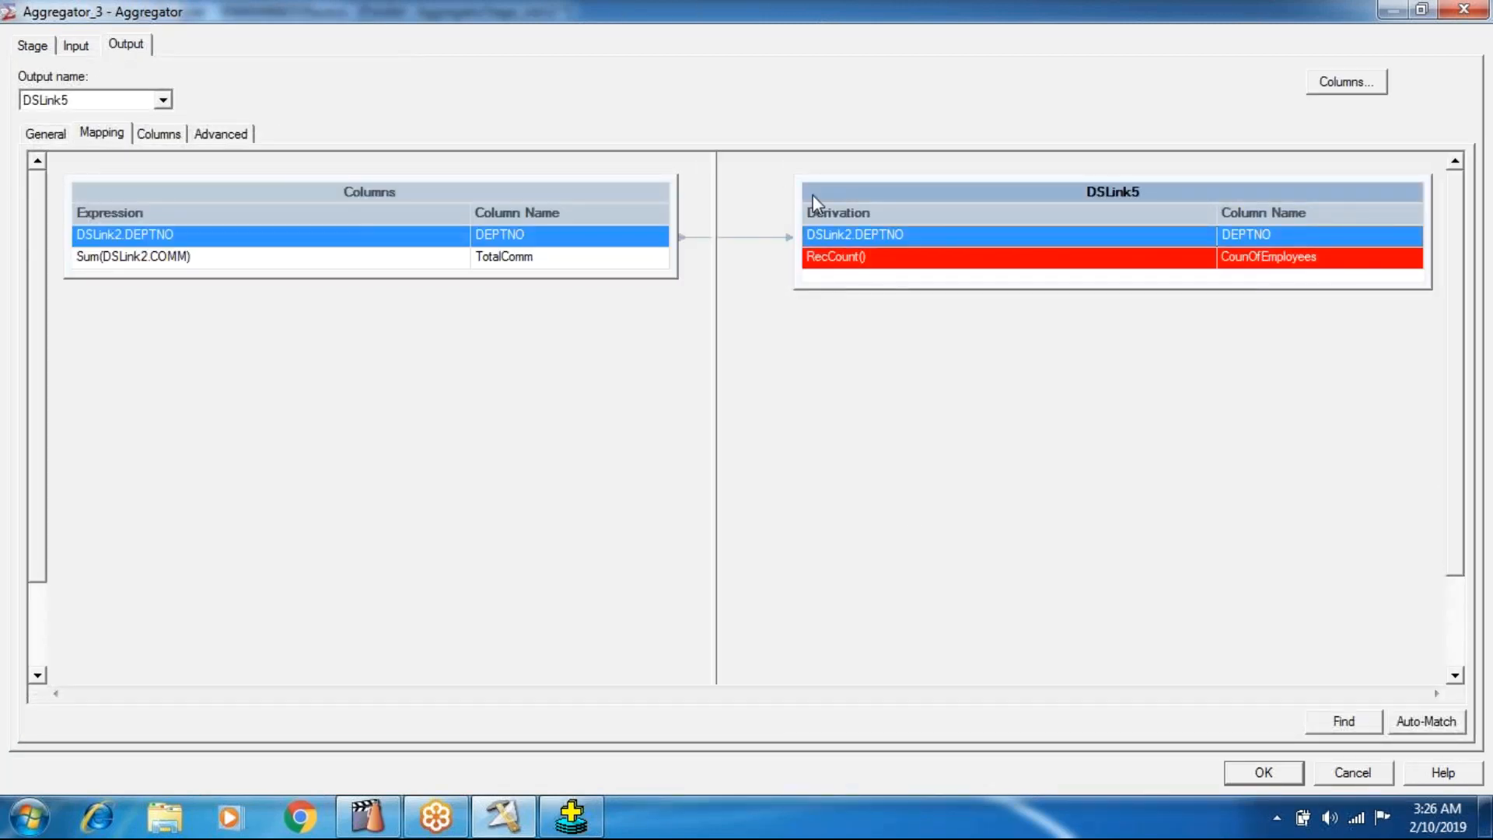
{"action": "key", "text": "Delete"}
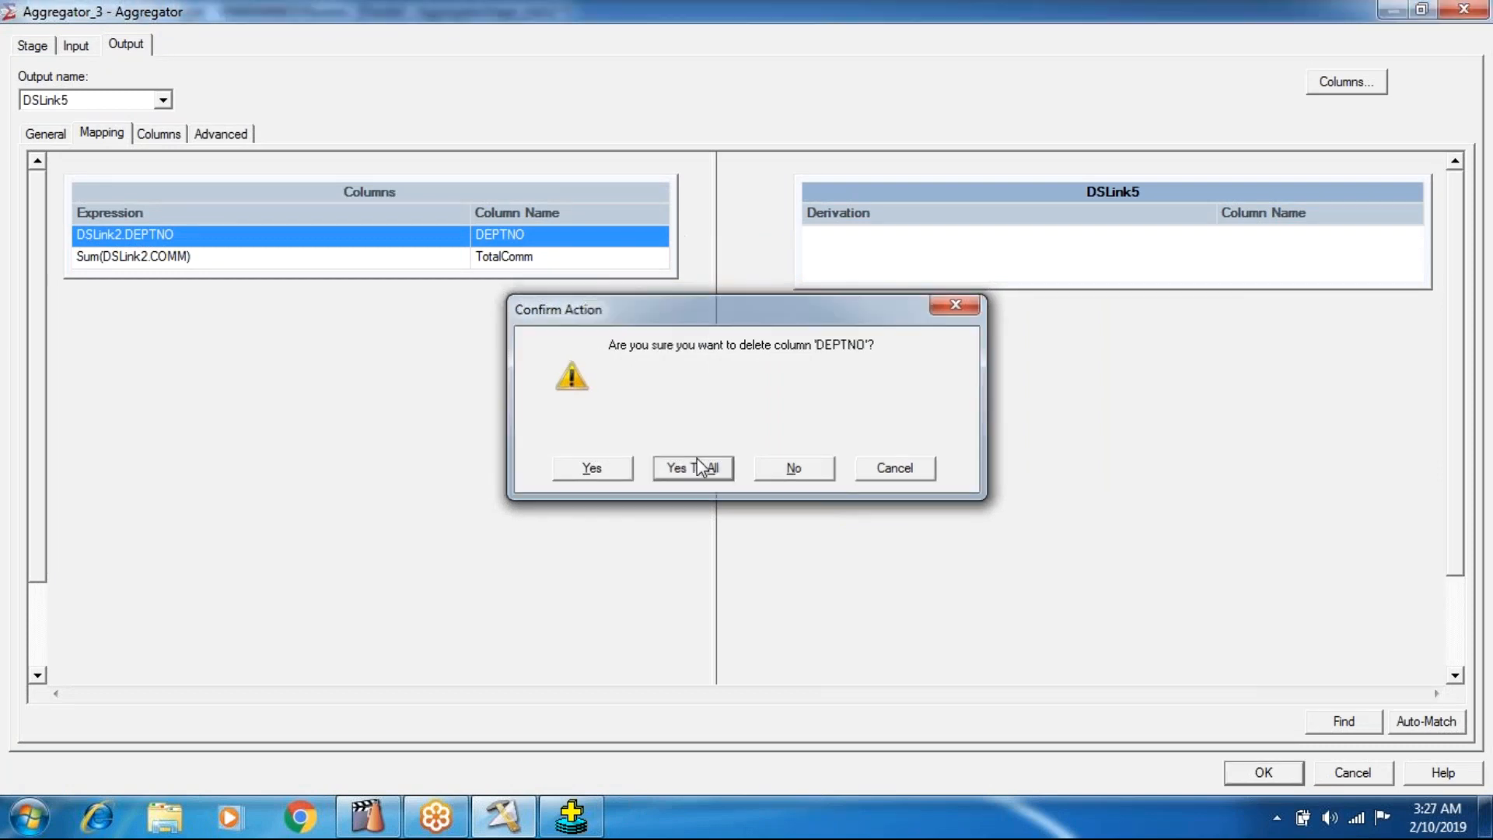
{"action": "left_click", "coordinate": [701, 466]}
{"action": "left_click_drag", "start_coordinate": [654, 213], "coordinate": [845, 341]}
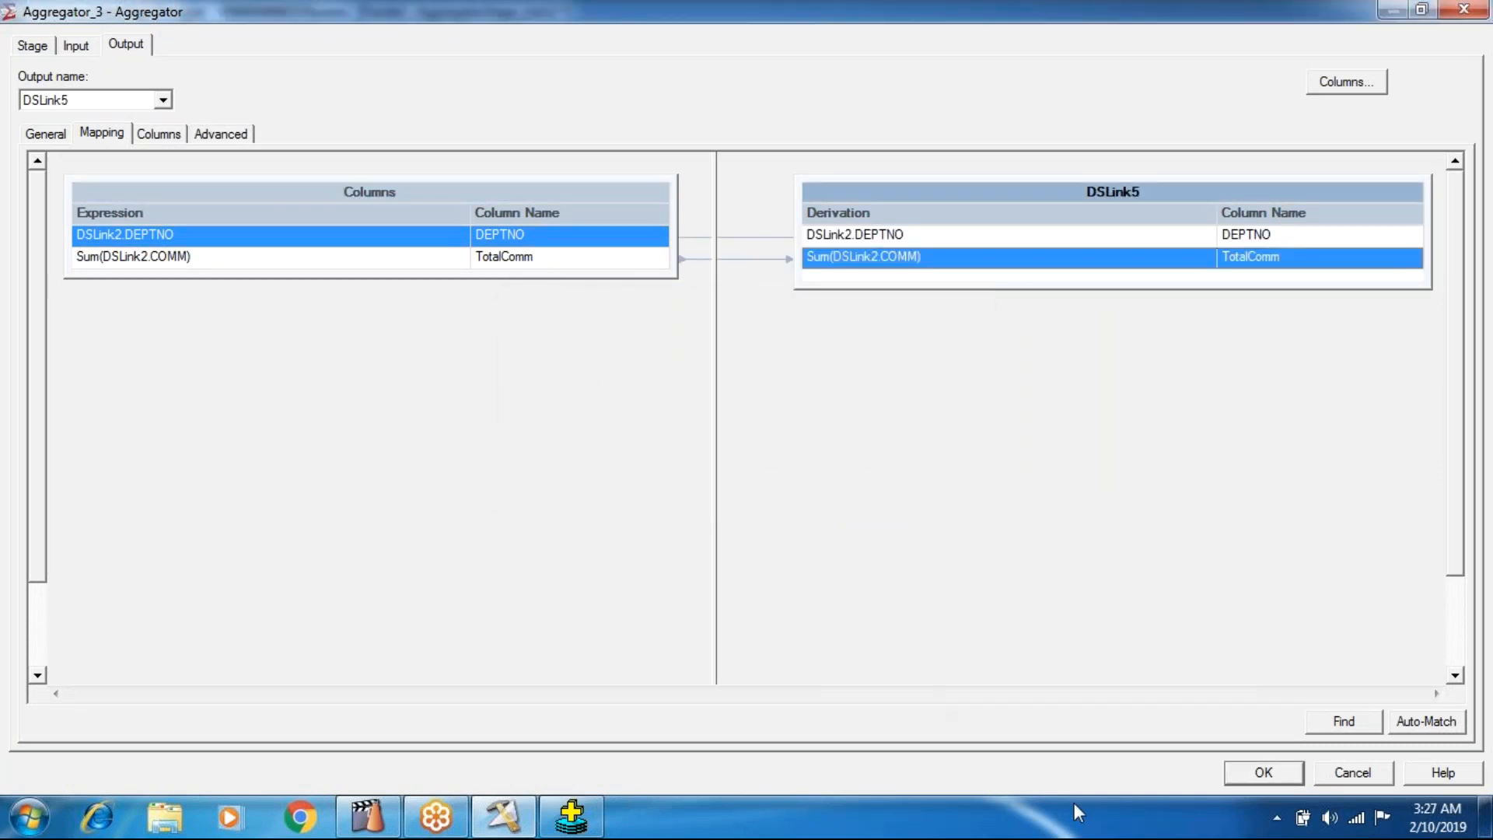
{"action": "left_click", "coordinate": [1253, 772]}
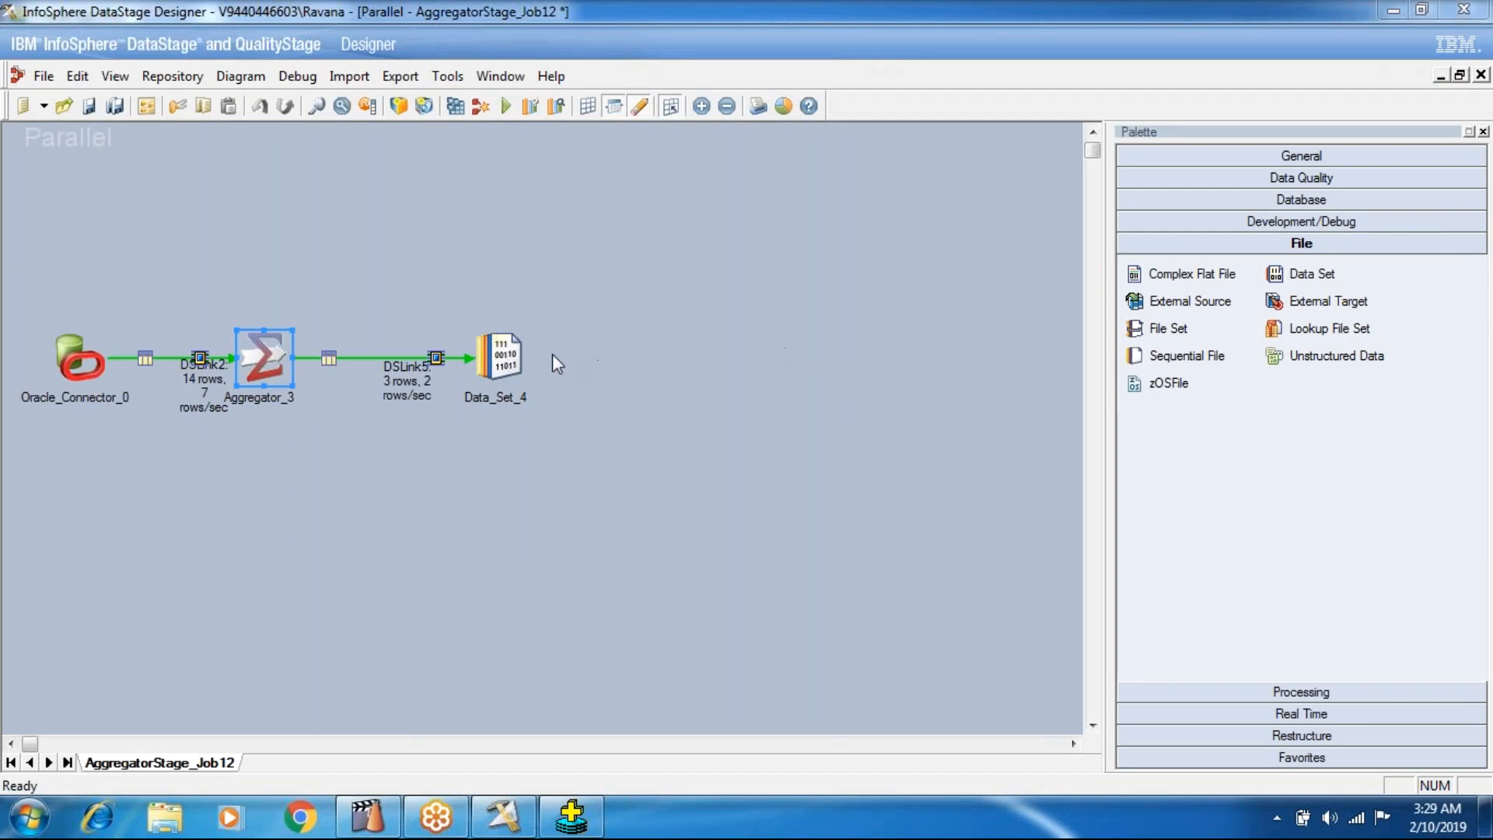
Try to view the DSLink5 data of Data_Set_4 with 100 rows to display, and dismiss the data browser output.
{"action": "right_click", "coordinate": [520, 366]}
{"action": "left_click", "coordinate": [615, 422]}
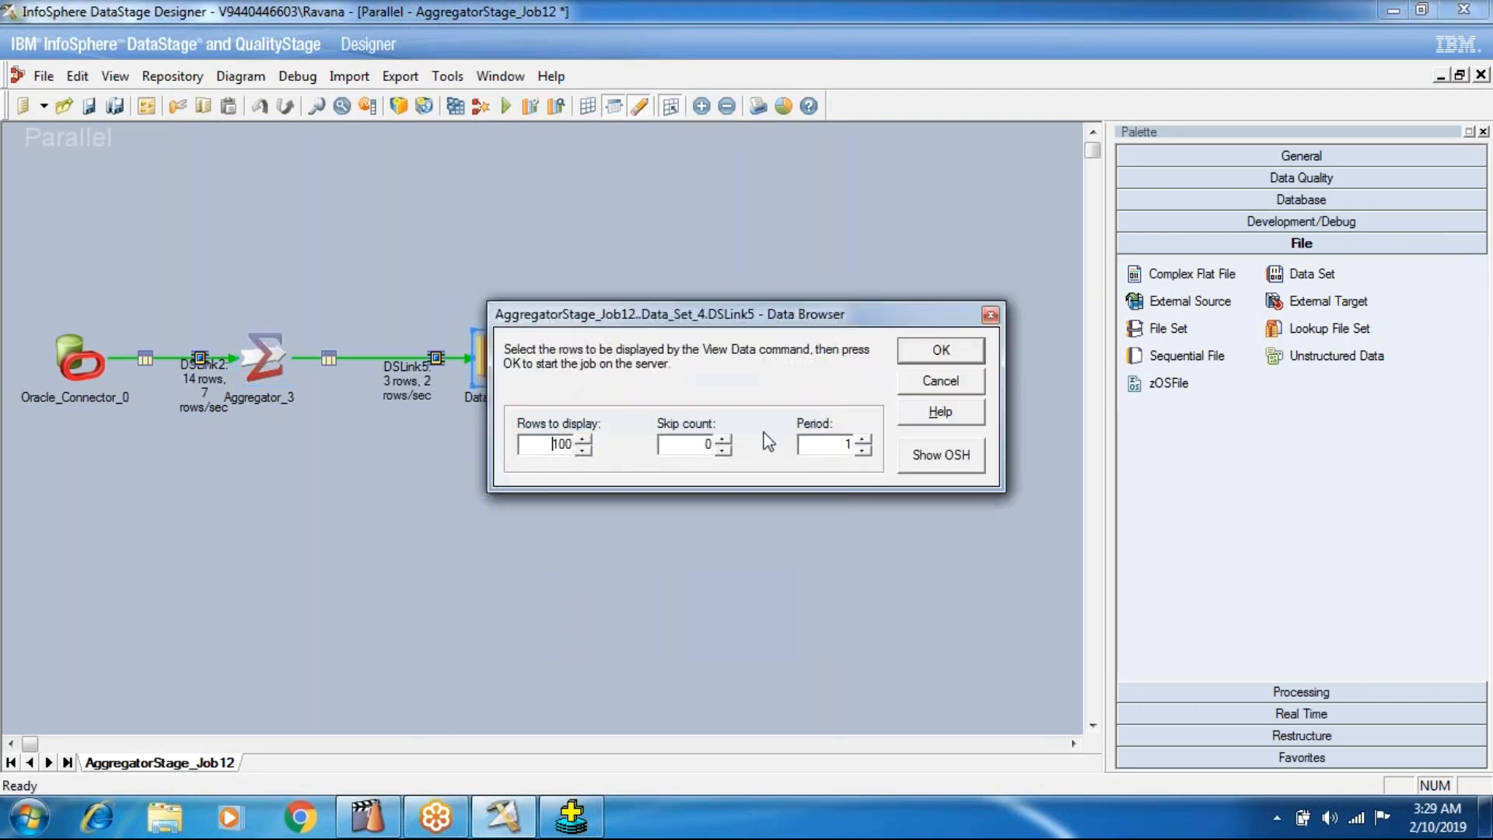
{"action": "left_click", "coordinate": [919, 355]}
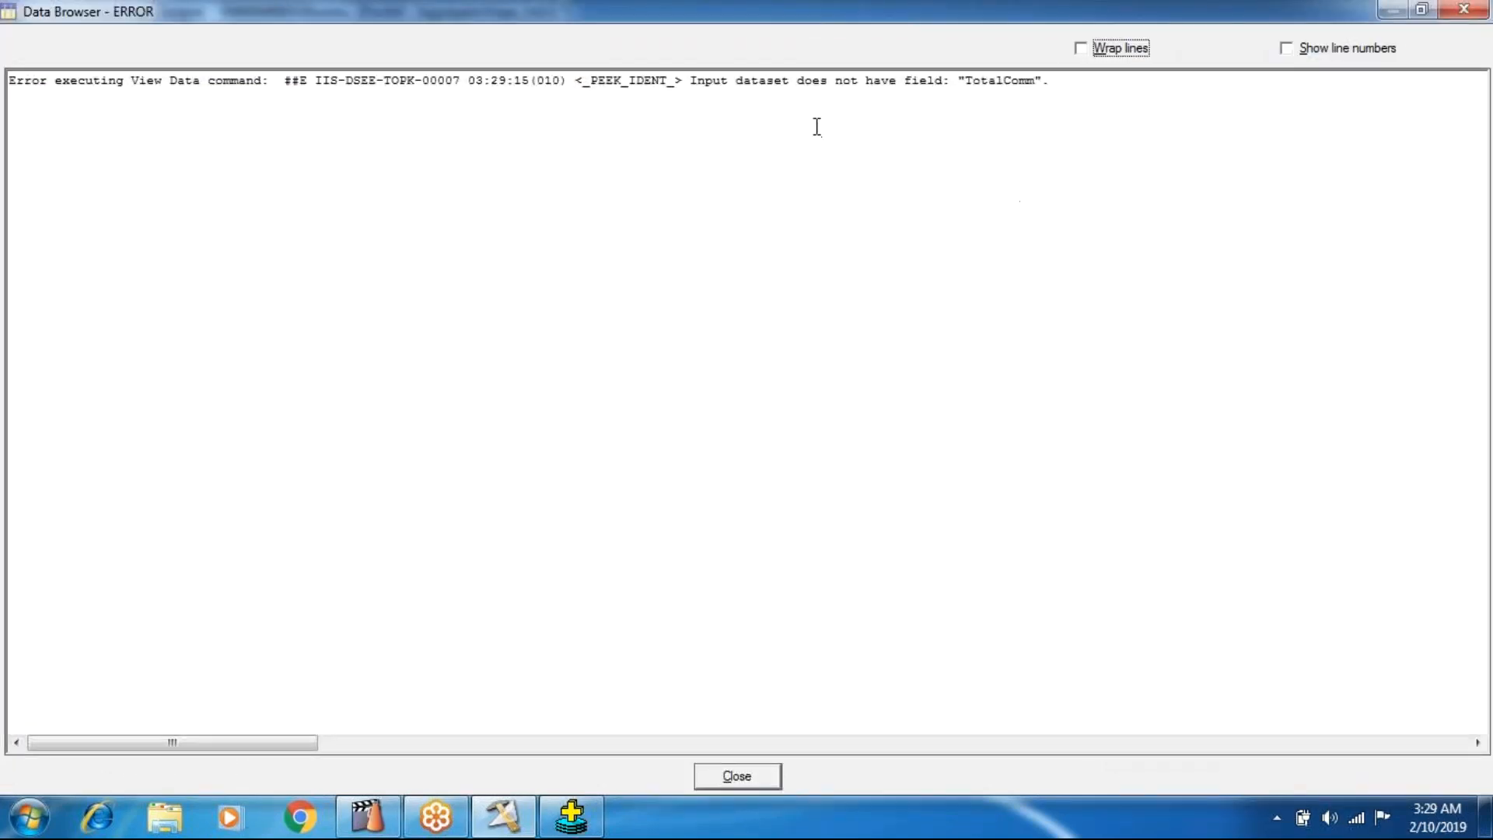
{"action": "left_click", "coordinate": [1469, 11]}
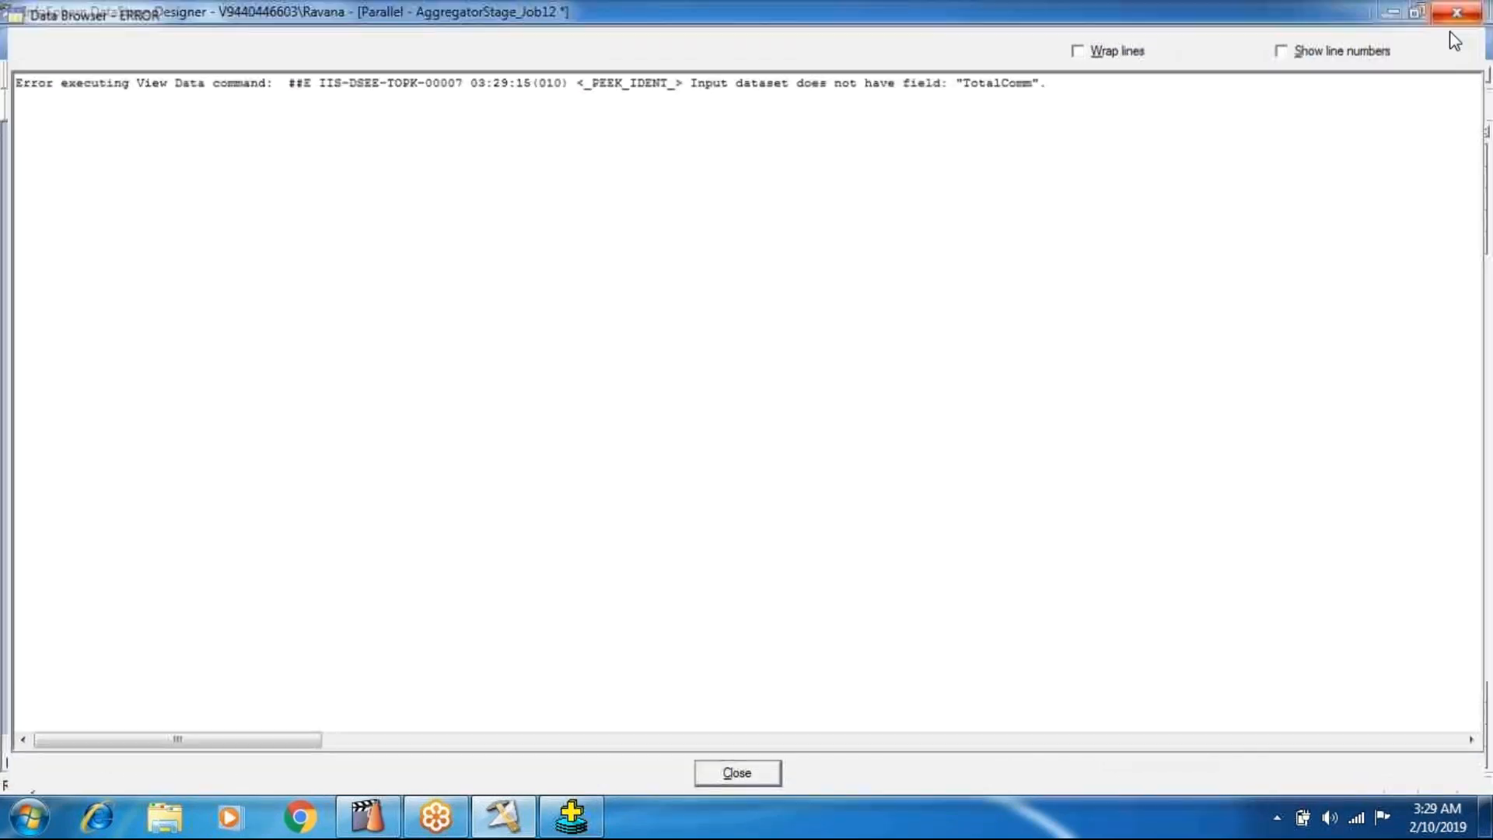
{"action": "left_click", "coordinate": [933, 479]}
Check the DSLink5 output mapping in Aggregator_3 and the input column definitions of Data_Set_4.
{"action": "double_click", "coordinate": [263, 356]}
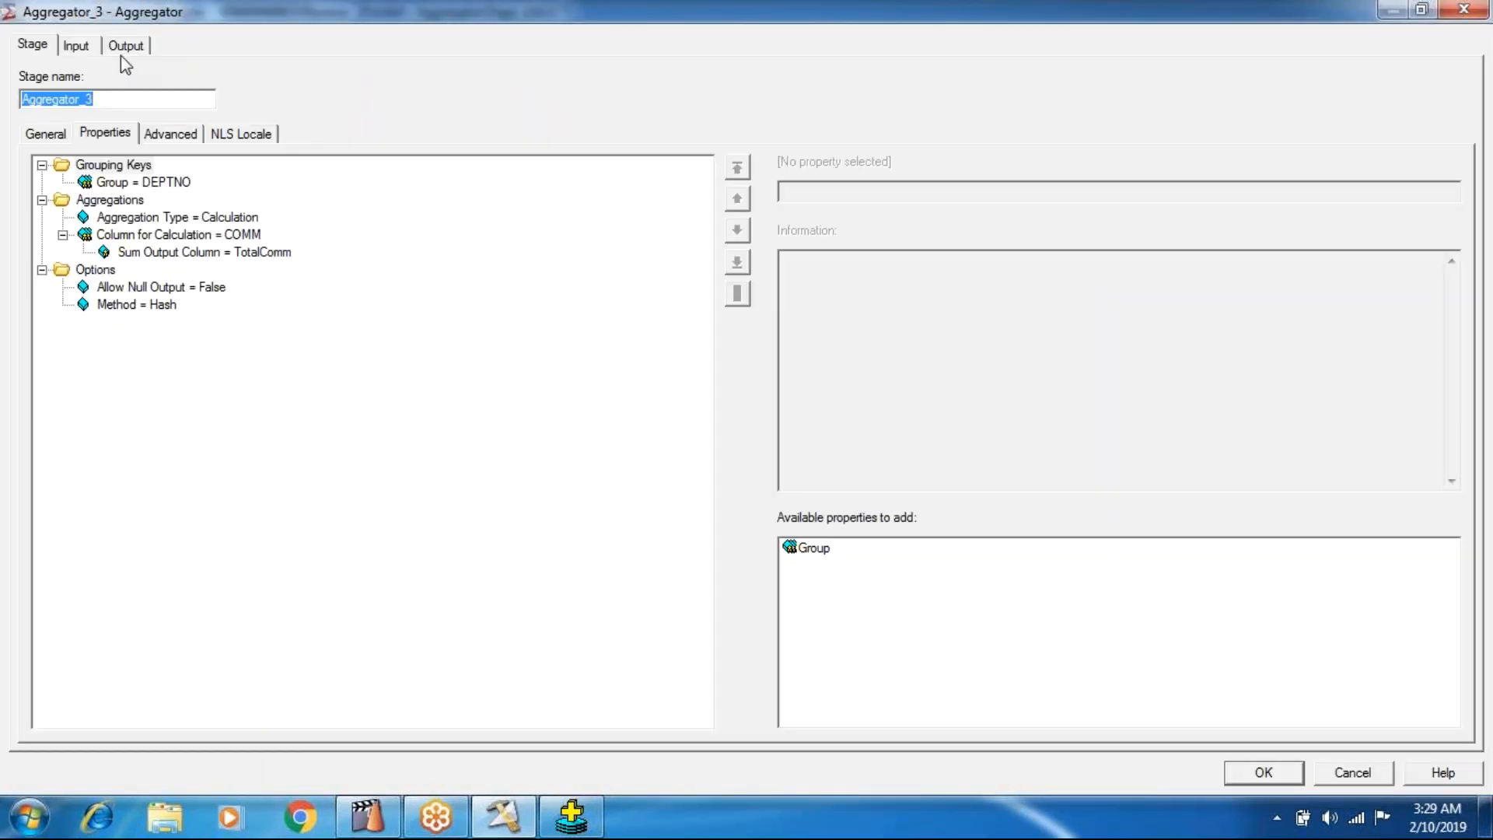
{"action": "left_click", "coordinate": [123, 50]}
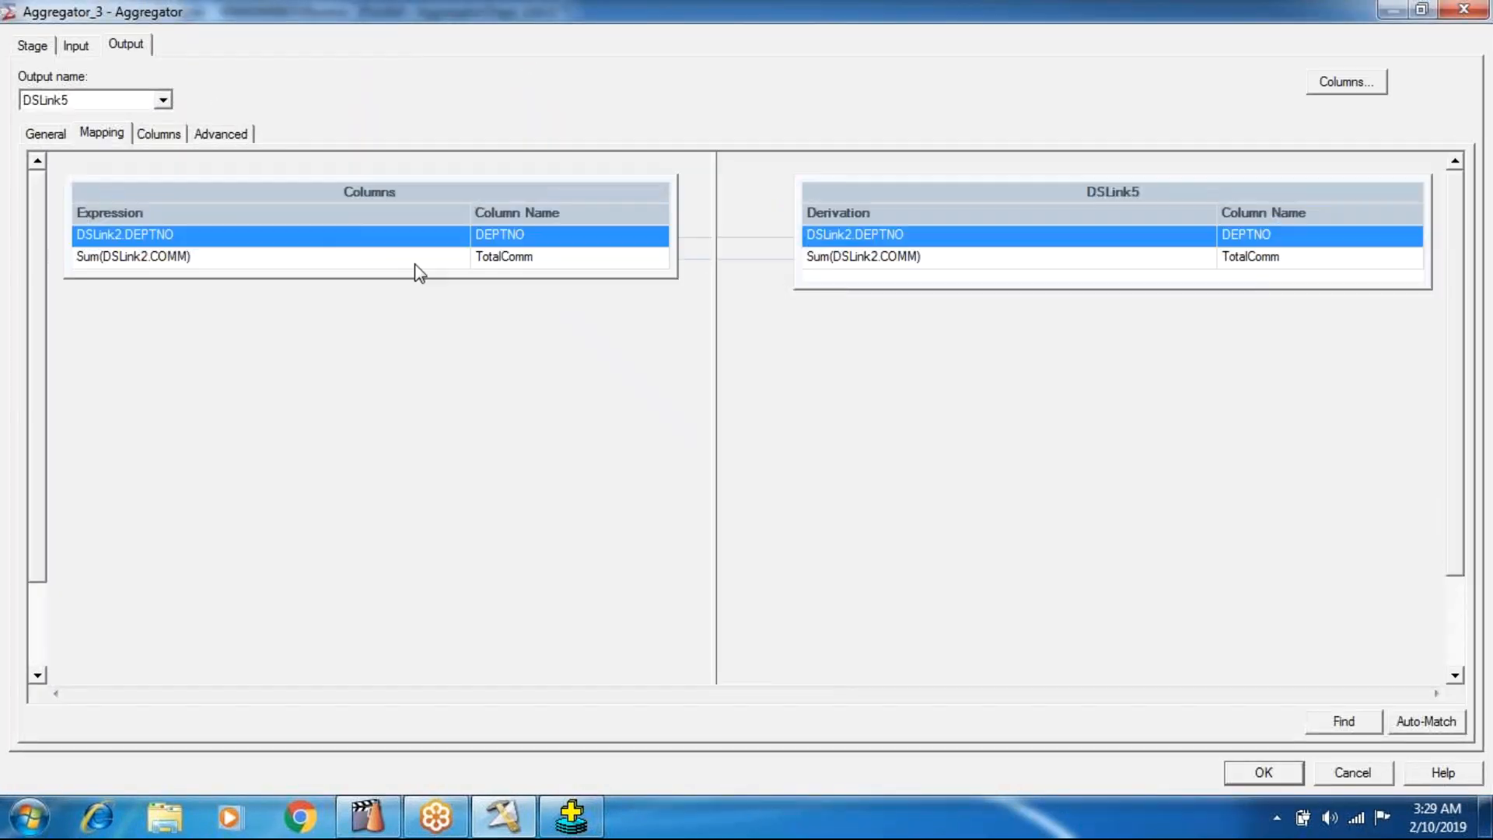
{"action": "left_click", "coordinate": [918, 260]}
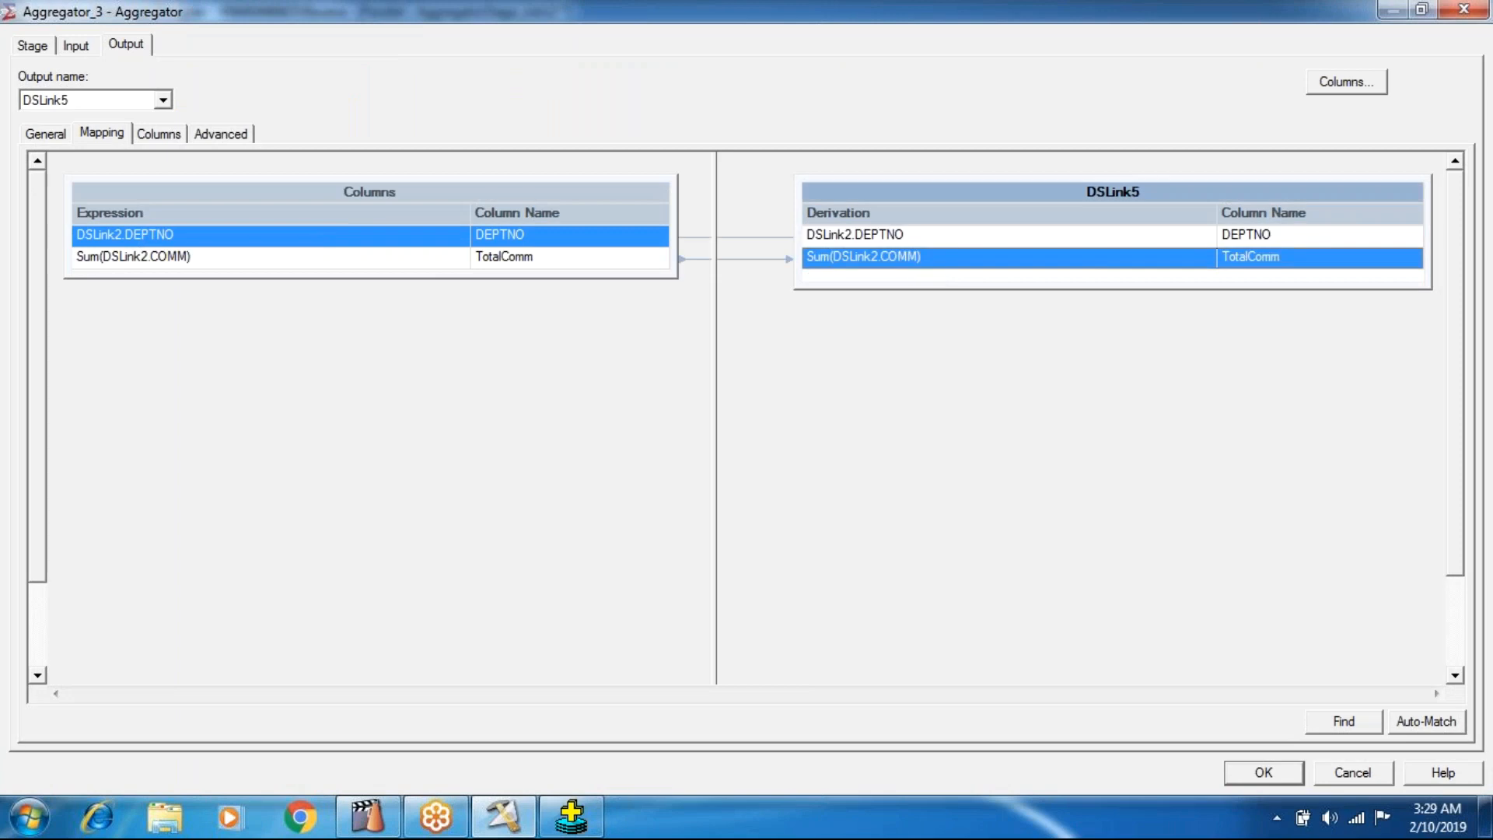
{"action": "left_click", "coordinate": [1278, 778]}
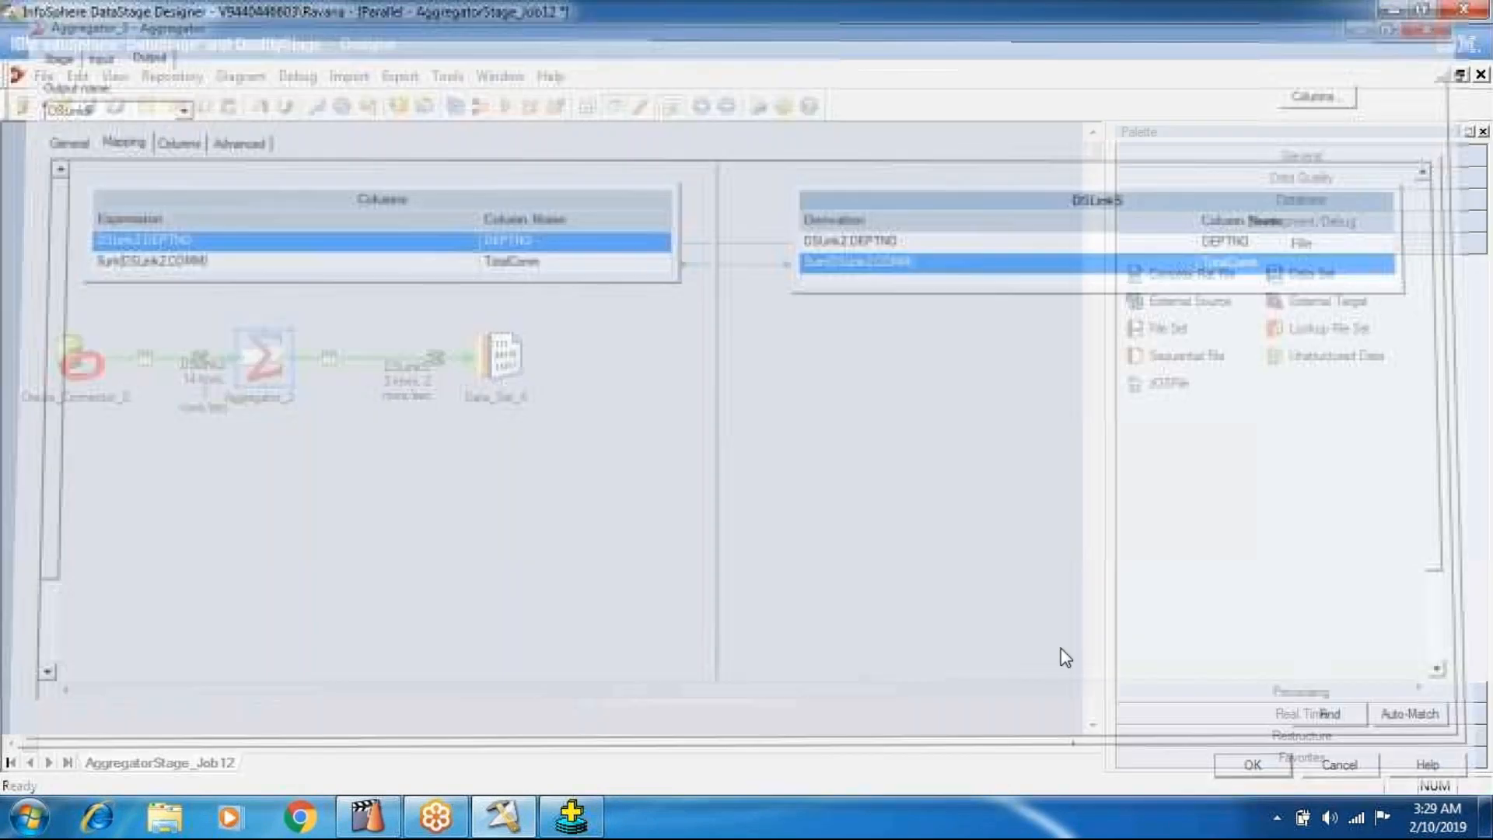
{"action": "double_click", "coordinate": [514, 356]}
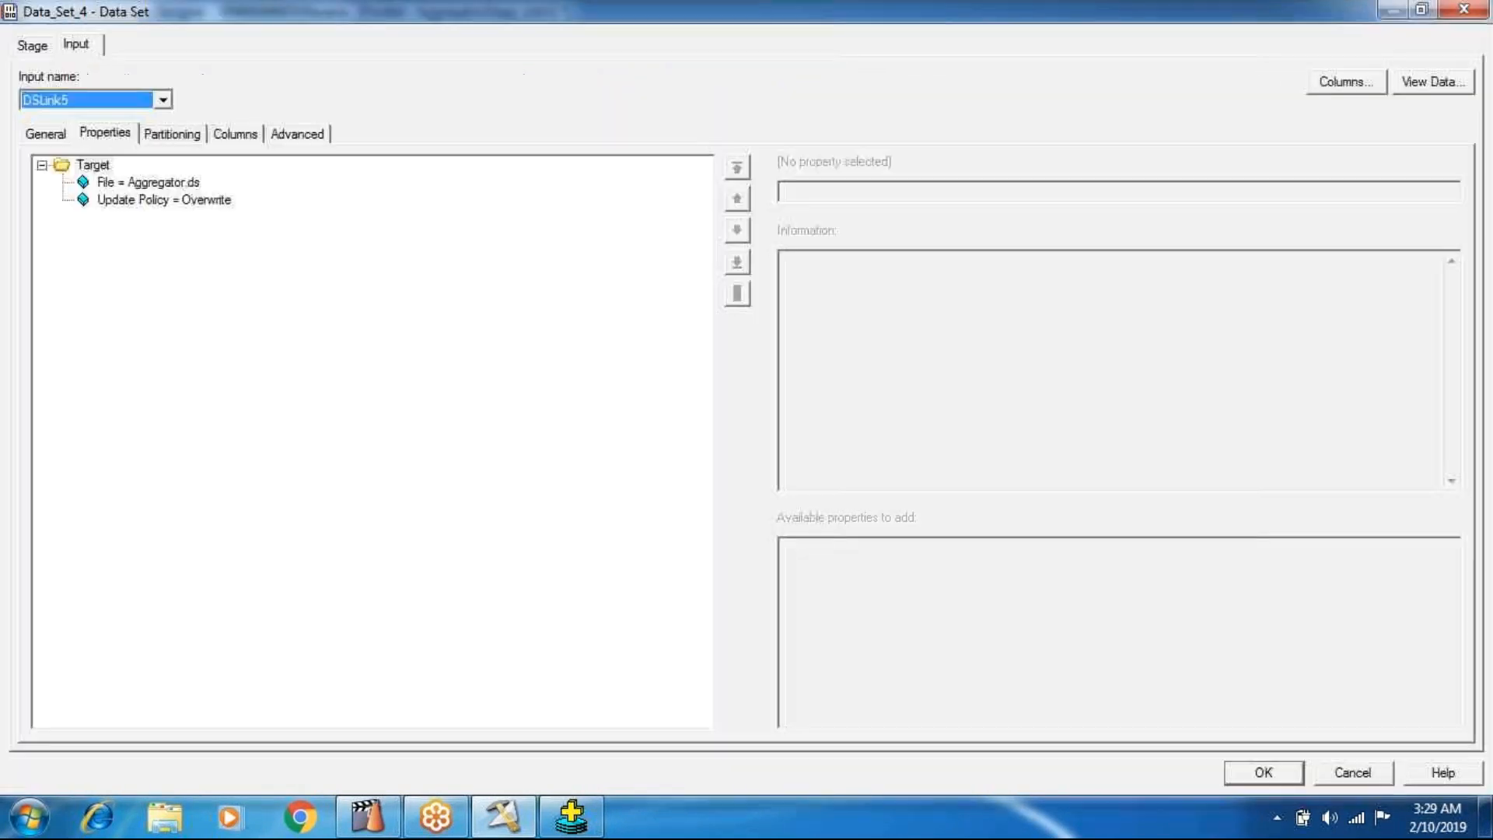
{"action": "left_click", "coordinate": [218, 137]}
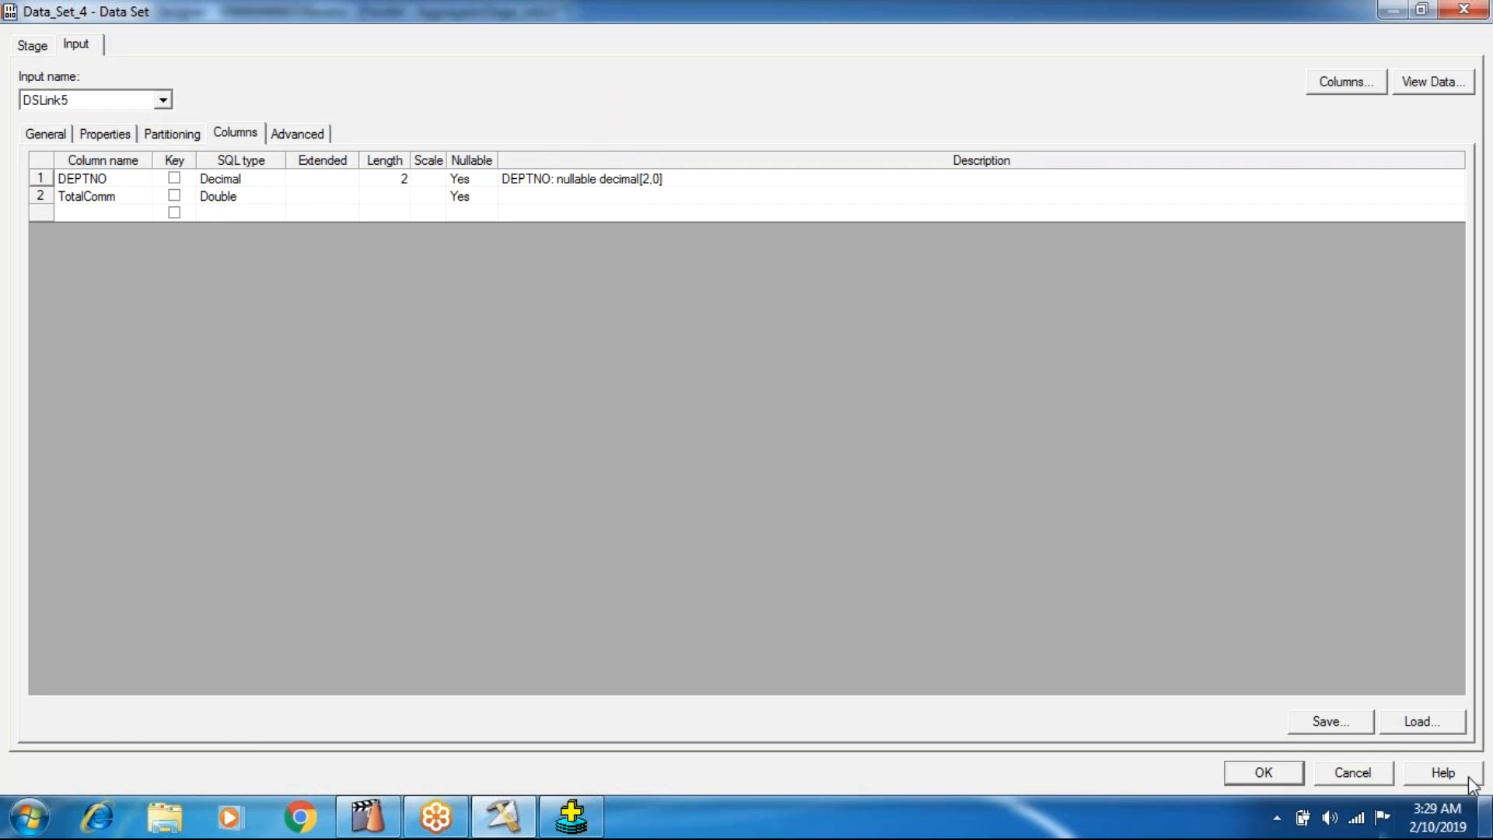
{"action": "left_click", "coordinate": [1295, 774]}
Recheck the Sum Output Column property of Aggregator_3 and the TotalComm derivation in its output mapping.
{"action": "double_click", "coordinate": [268, 362]}
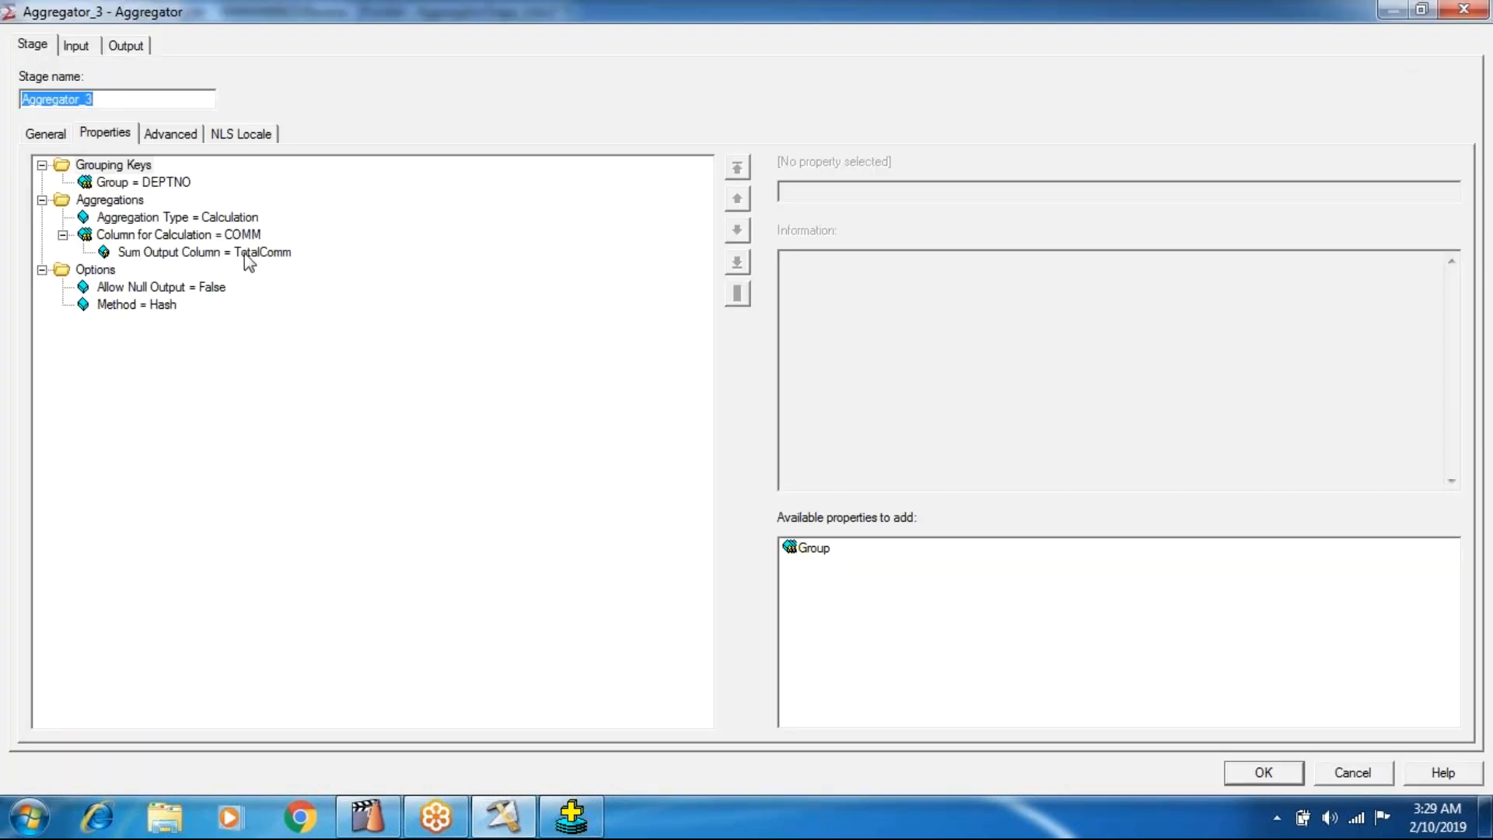
{"action": "left_click", "coordinate": [244, 253]}
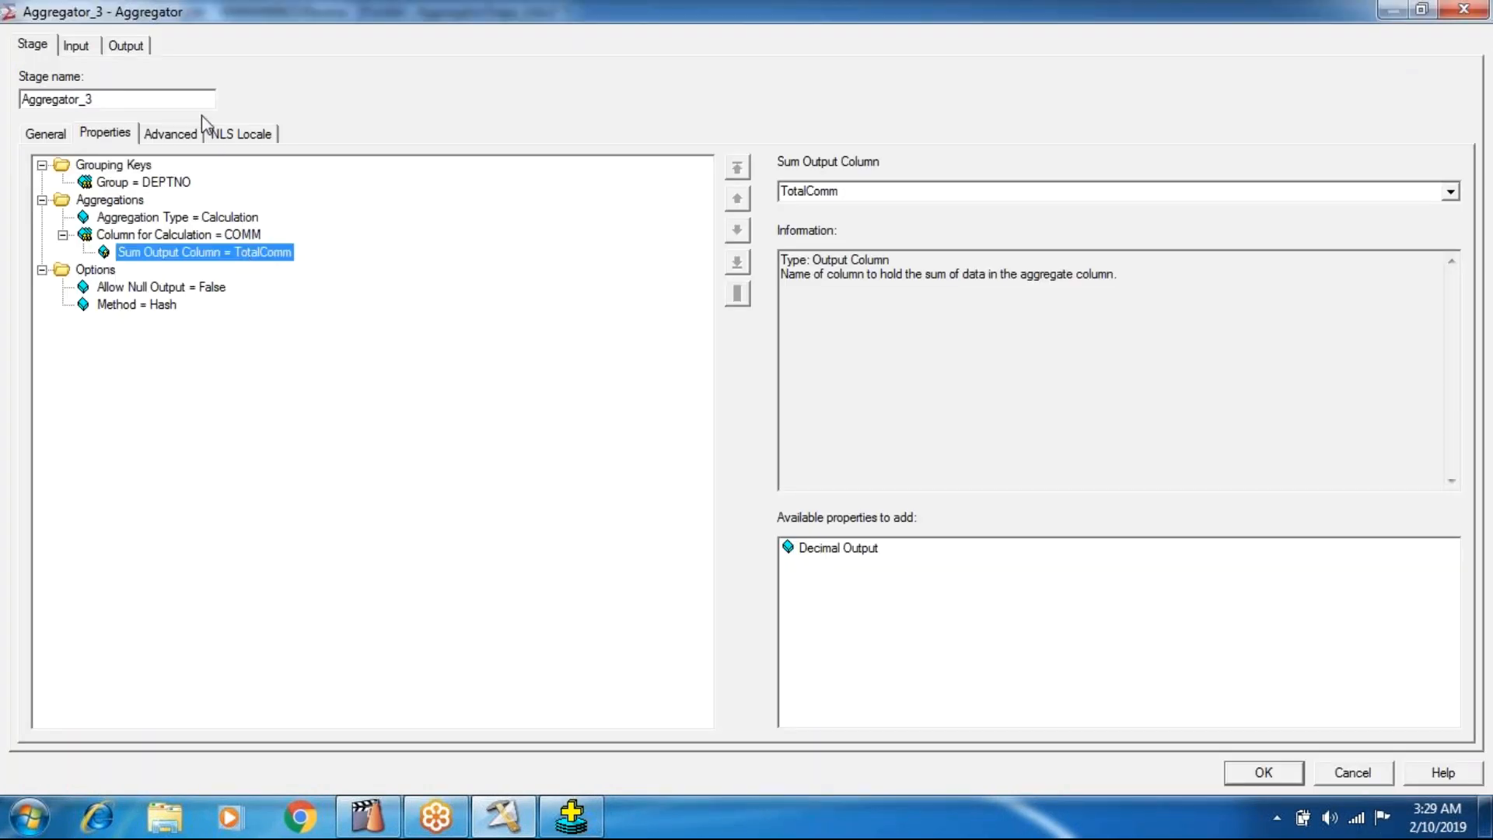
{"action": "left_click", "coordinate": [123, 52]}
{"action": "left_click", "coordinate": [990, 259]}
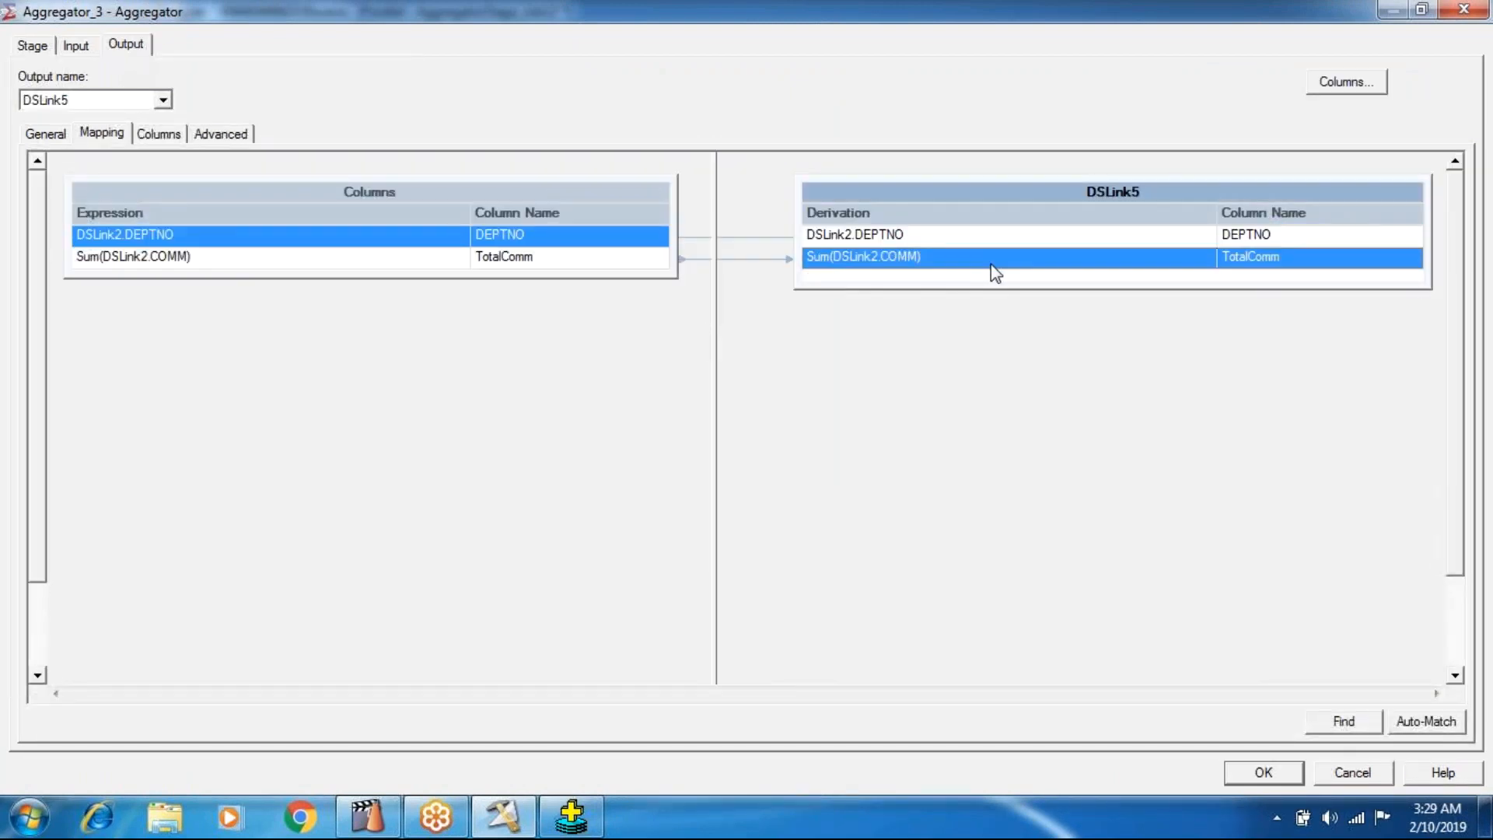
{"action": "left_click", "coordinate": [1273, 776]}
Retry viewing the DSLink5 data of Data_Set_4, including the additional server output, and close the data browser.
{"action": "right_click", "coordinate": [502, 366]}
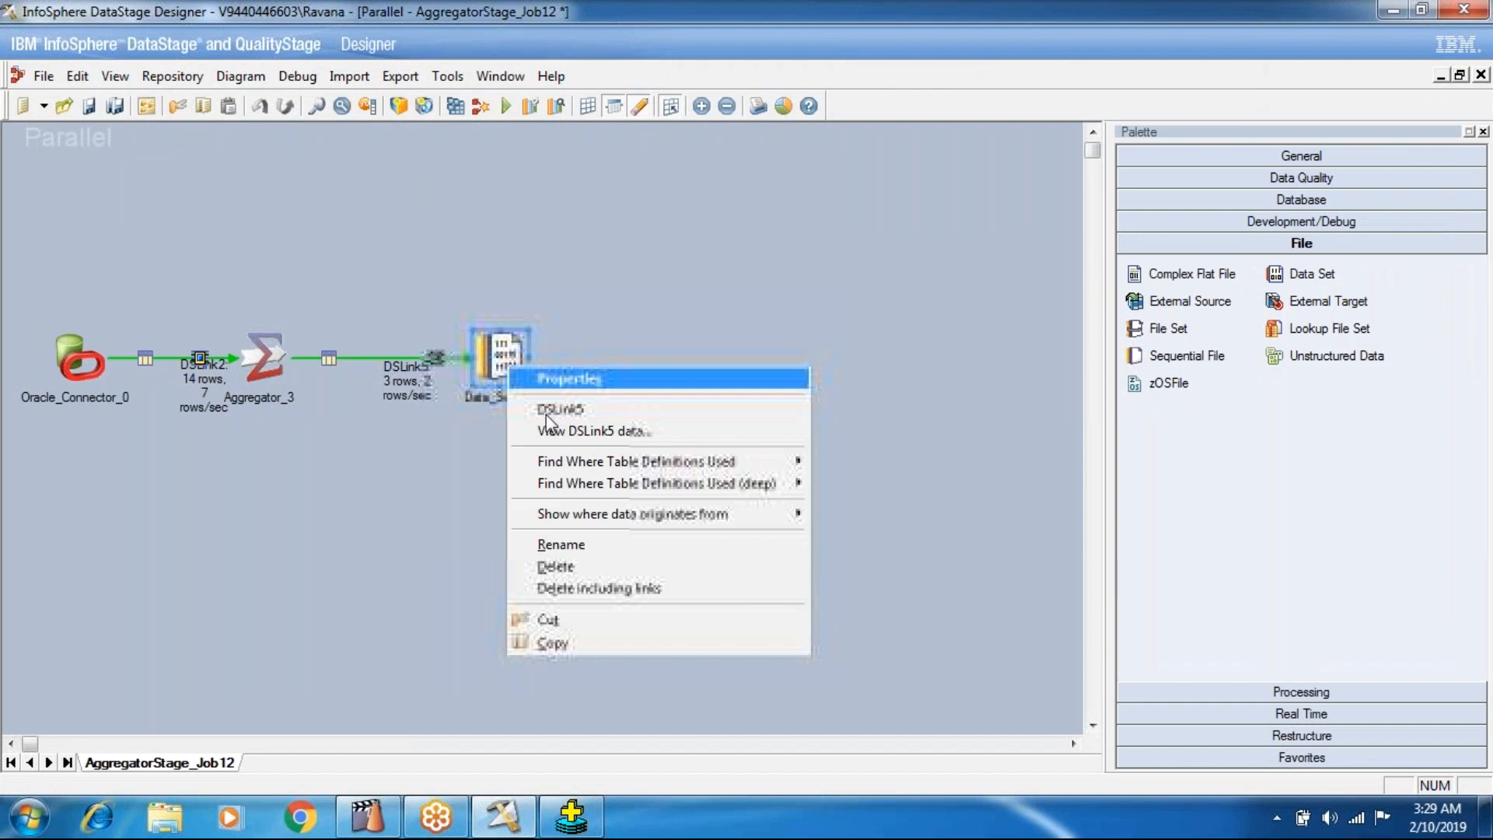
{"action": "left_click", "coordinate": [560, 429]}
{"action": "left_click", "coordinate": [942, 350]}
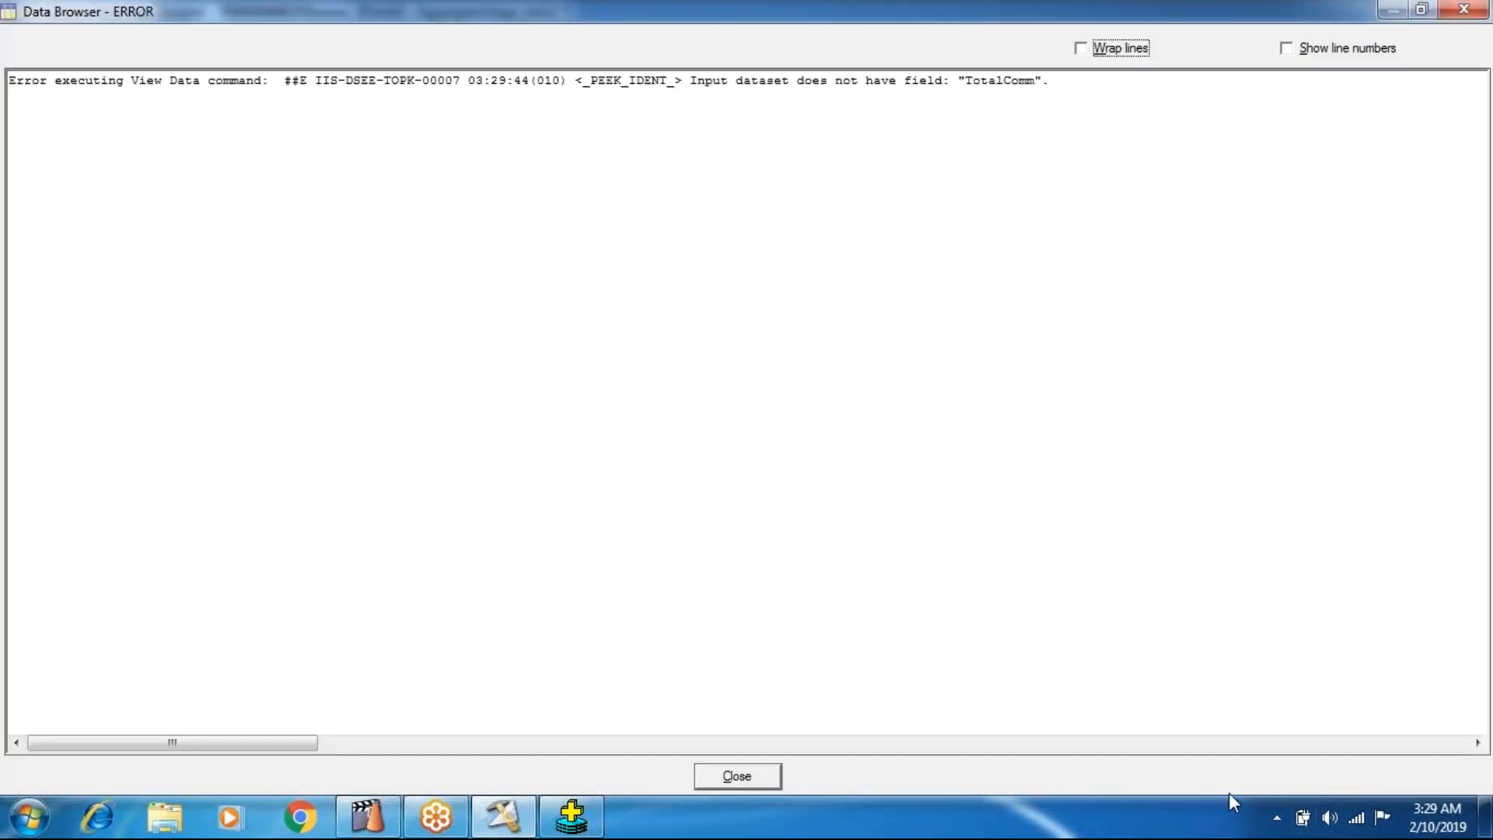
{"action": "left_click", "coordinate": [760, 775]}
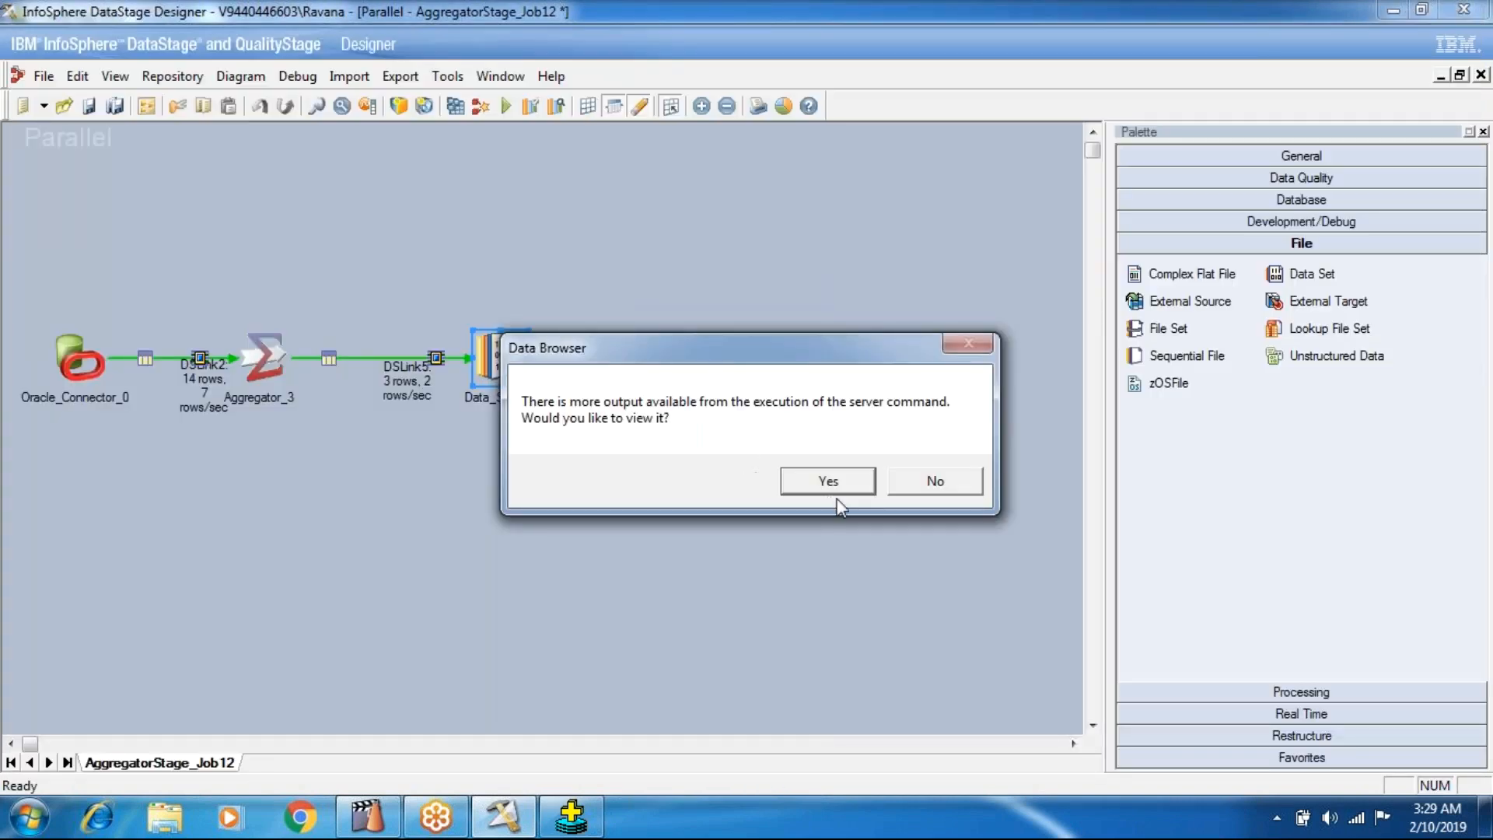
{"action": "key", "text": "Return"}
{"action": "left_click", "coordinate": [739, 780]}
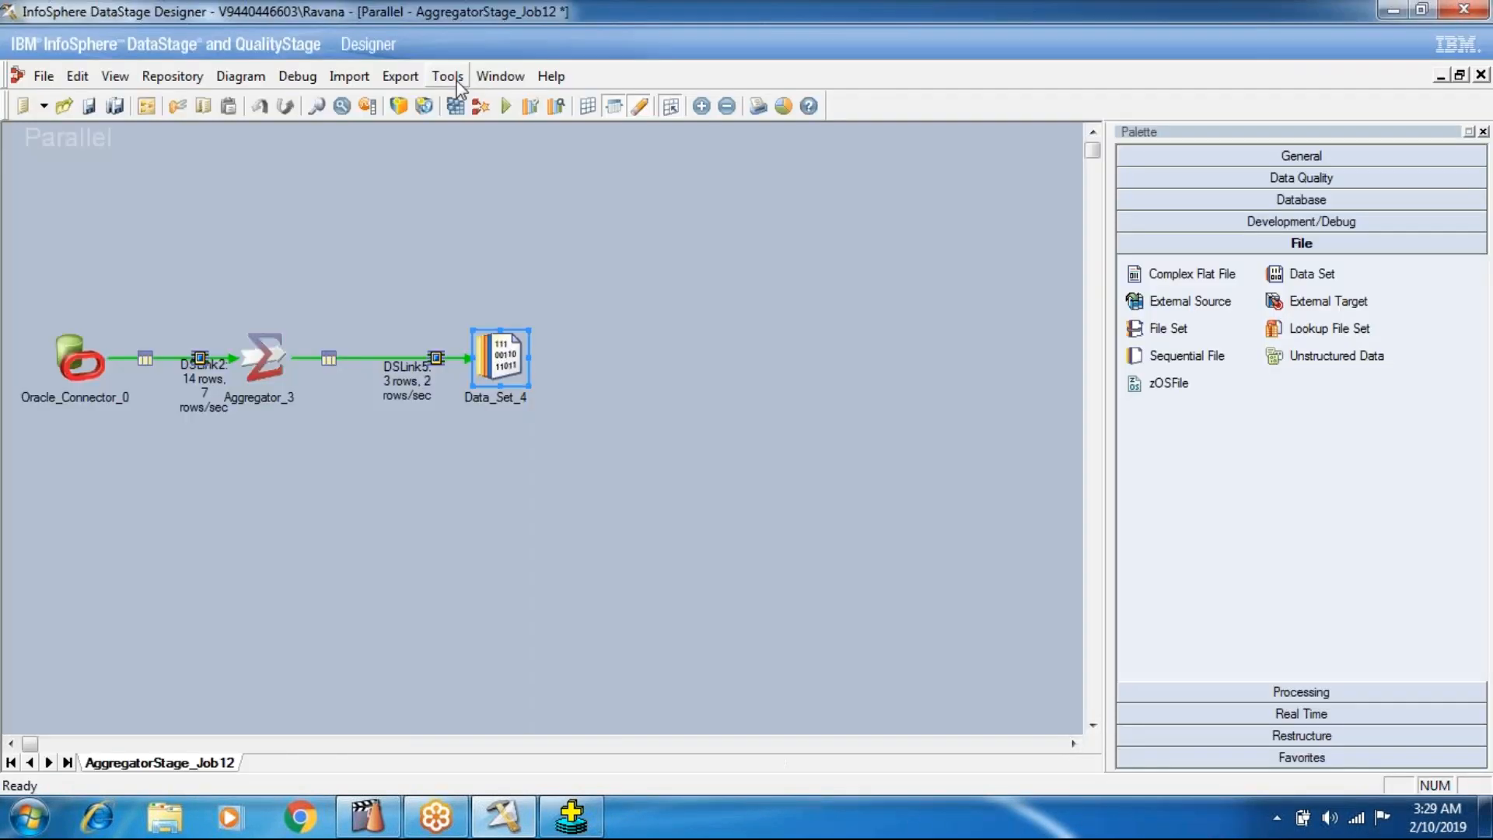
Save and compile AggregatorStage_Job12 with the TotalComm mapping, and run the job.
{"action": "left_click", "coordinate": [476, 109]}
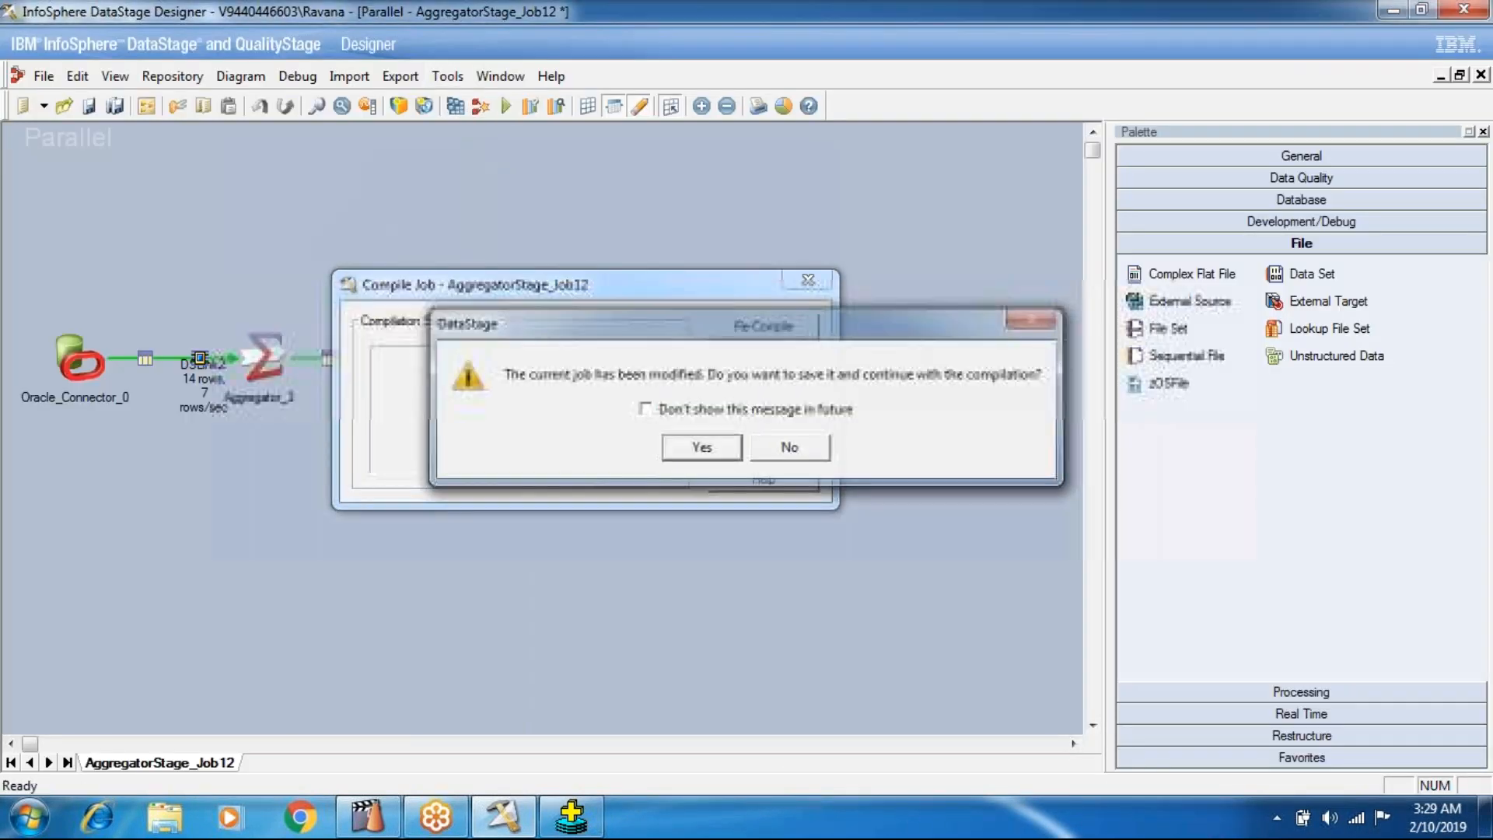
{"action": "left_click", "coordinate": [698, 443]}
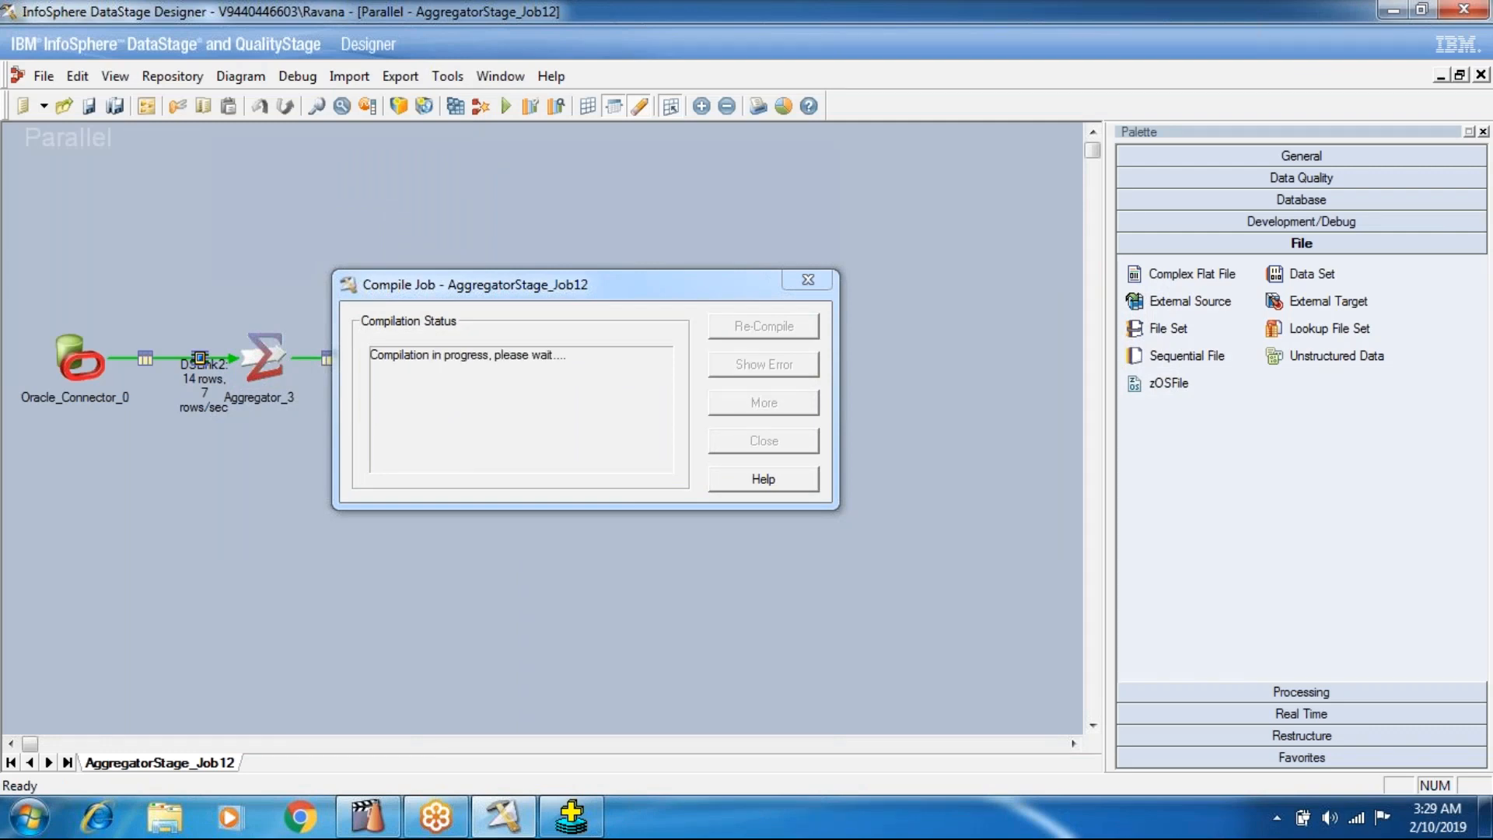
{"action": "left_click", "coordinate": [720, 442]}
{"action": "left_click", "coordinate": [506, 106]}
{"action": "left_click", "coordinate": [323, 464]}
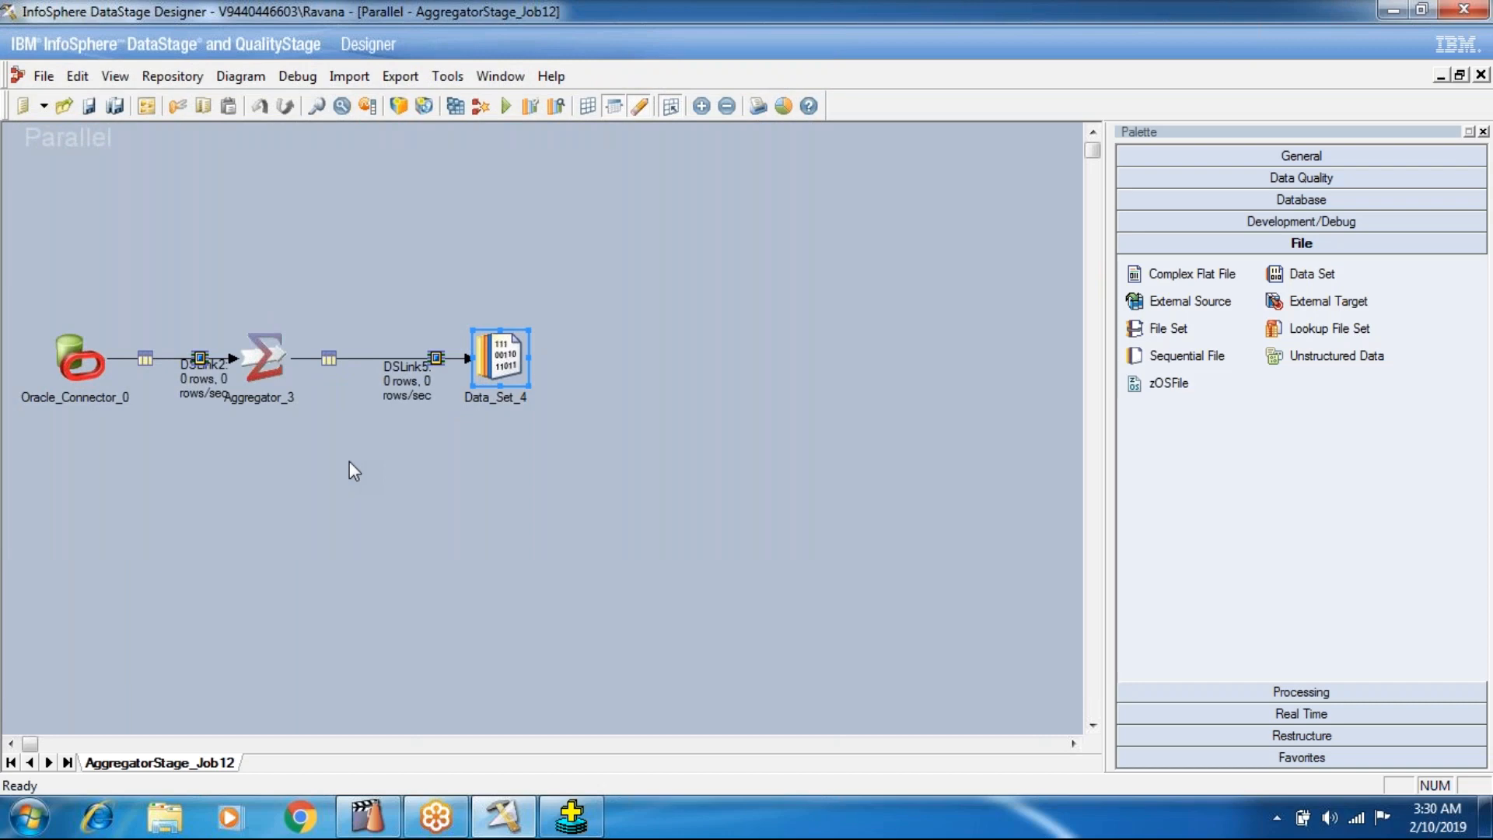
View the DSLink5 data of Data_Set_4 and examine the TotalComm value of each department.
{"action": "right_click", "coordinate": [477, 408]}
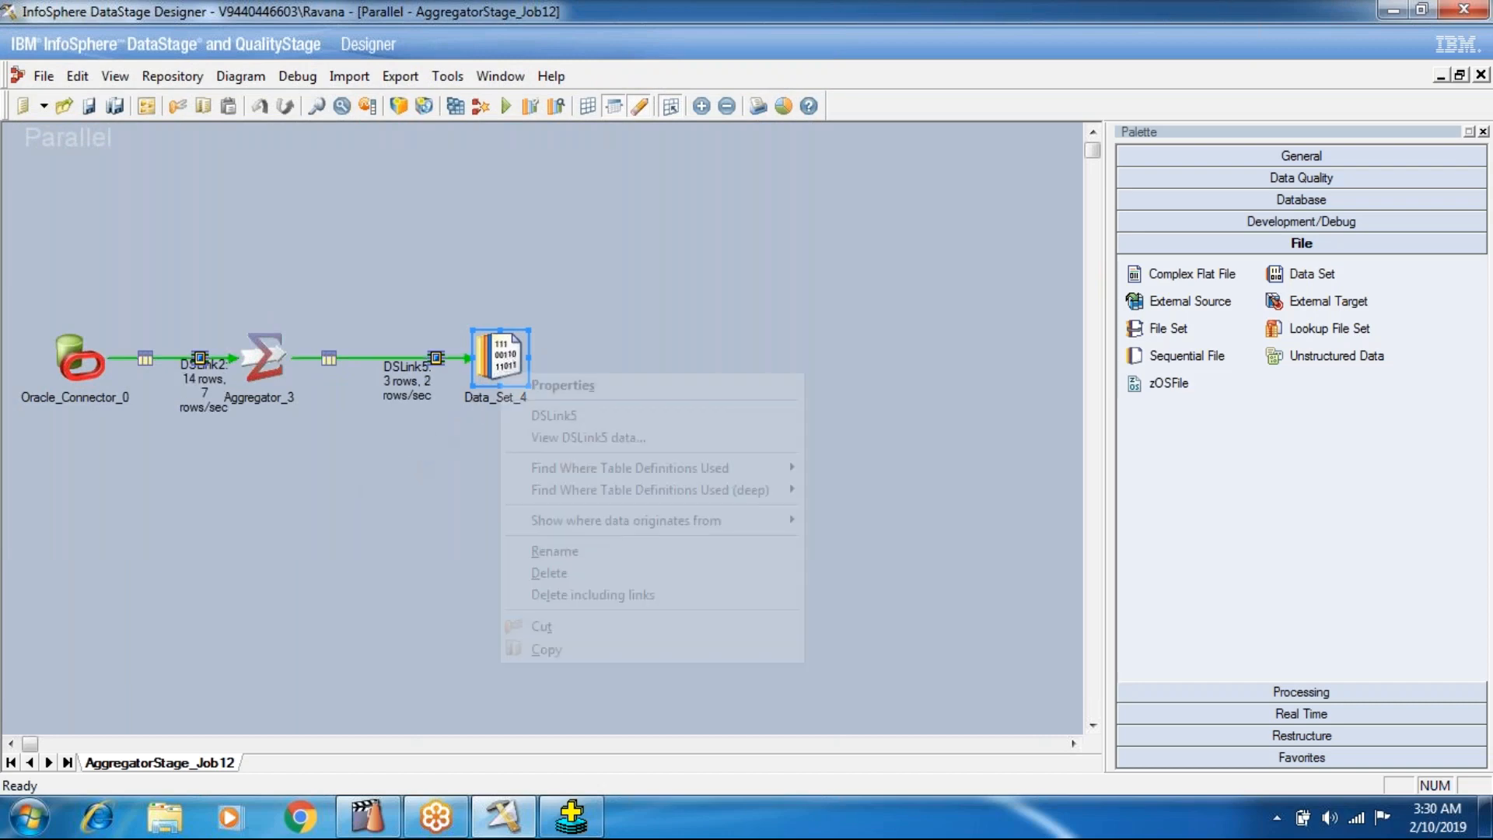
{"action": "left_click", "coordinate": [545, 430]}
{"action": "left_click", "coordinate": [942, 352]}
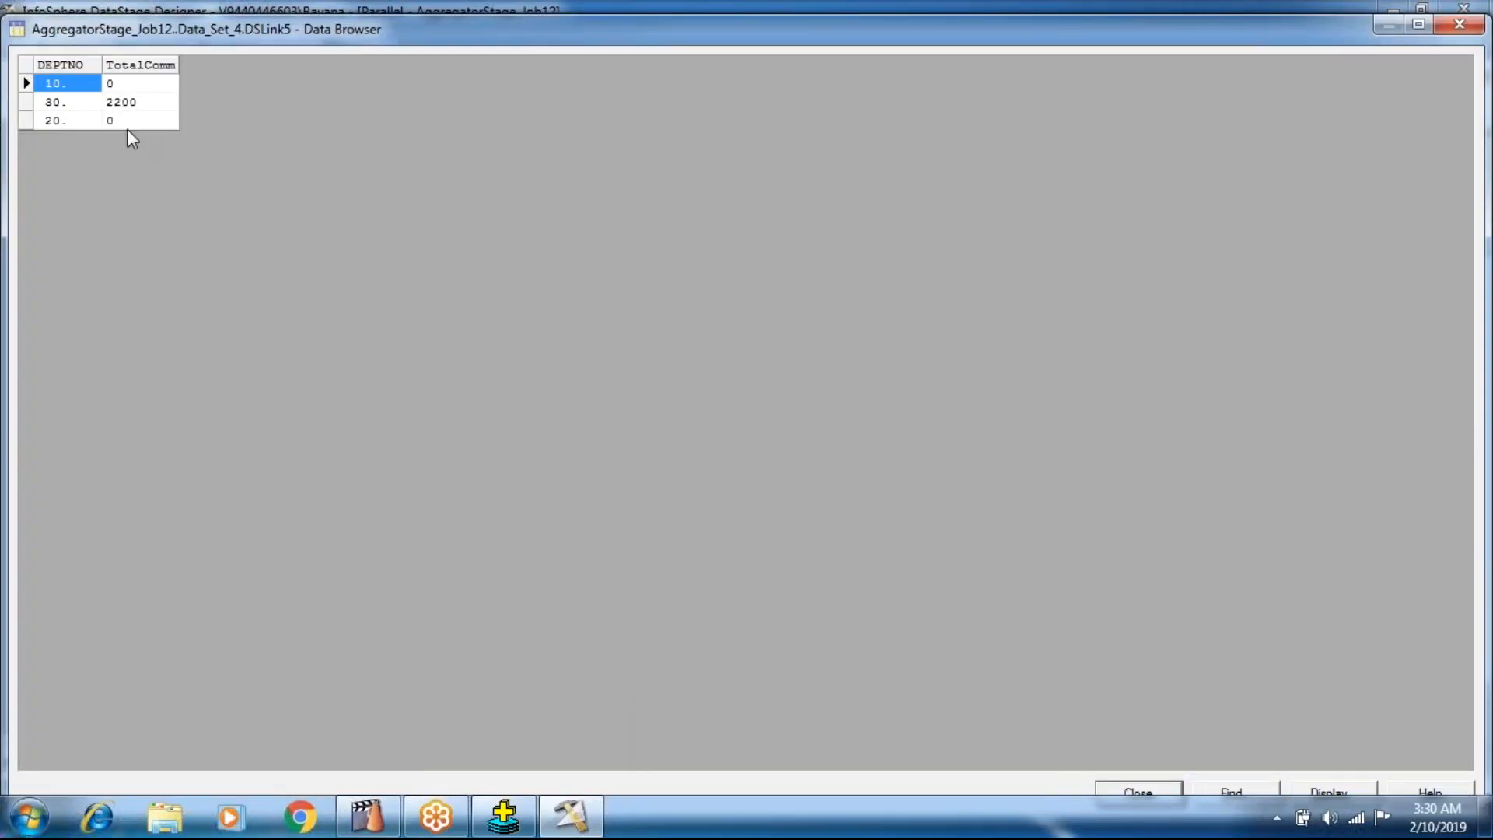
{"action": "left_click", "coordinate": [117, 84]}
{"action": "left_click", "coordinate": [120, 111]}
{"action": "left_click", "coordinate": [121, 121]}
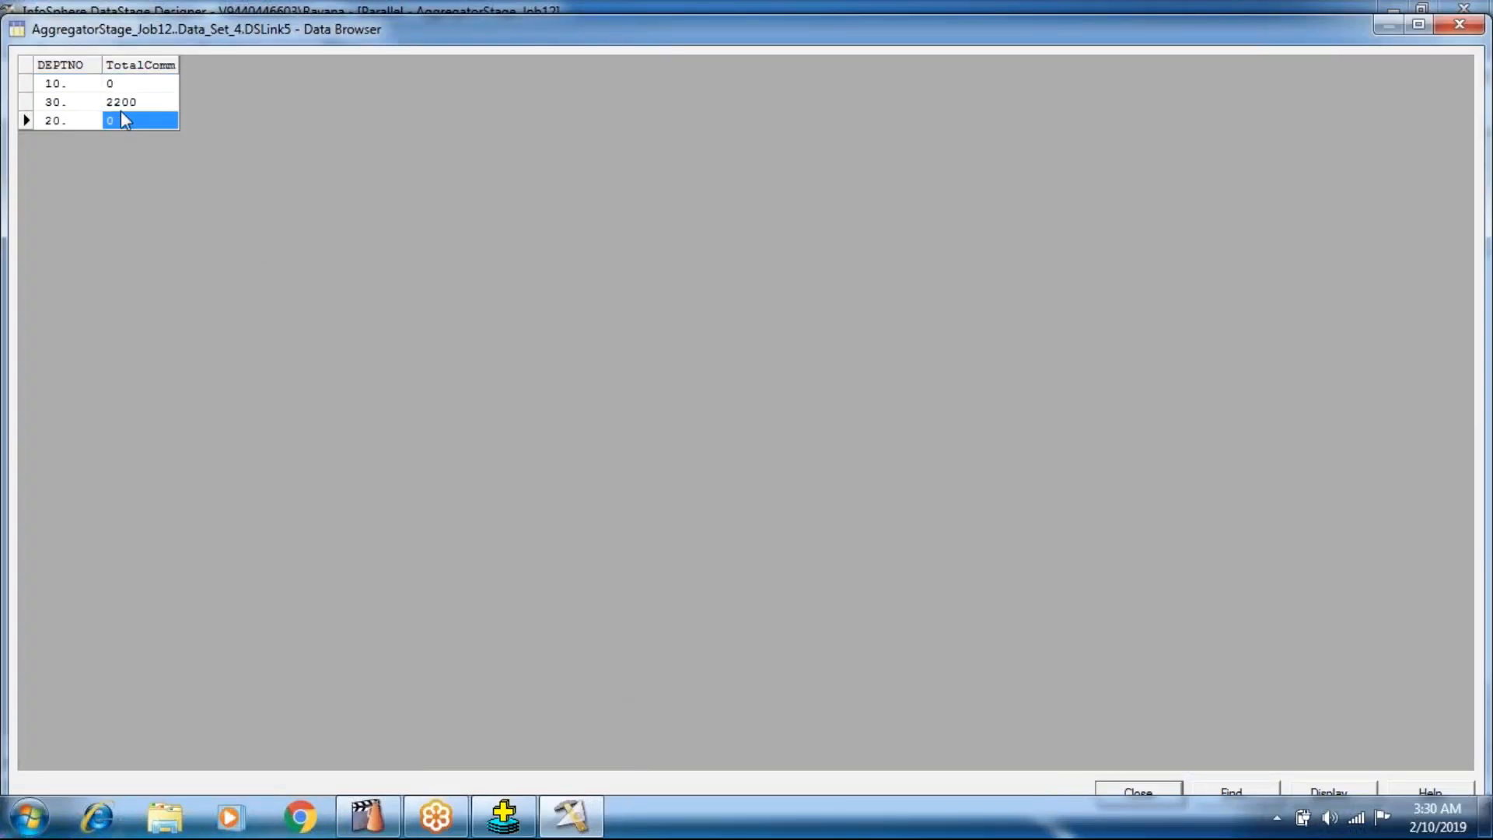
{"action": "left_click", "coordinate": [120, 90]}
{"action": "left_click", "coordinate": [1159, 792]}
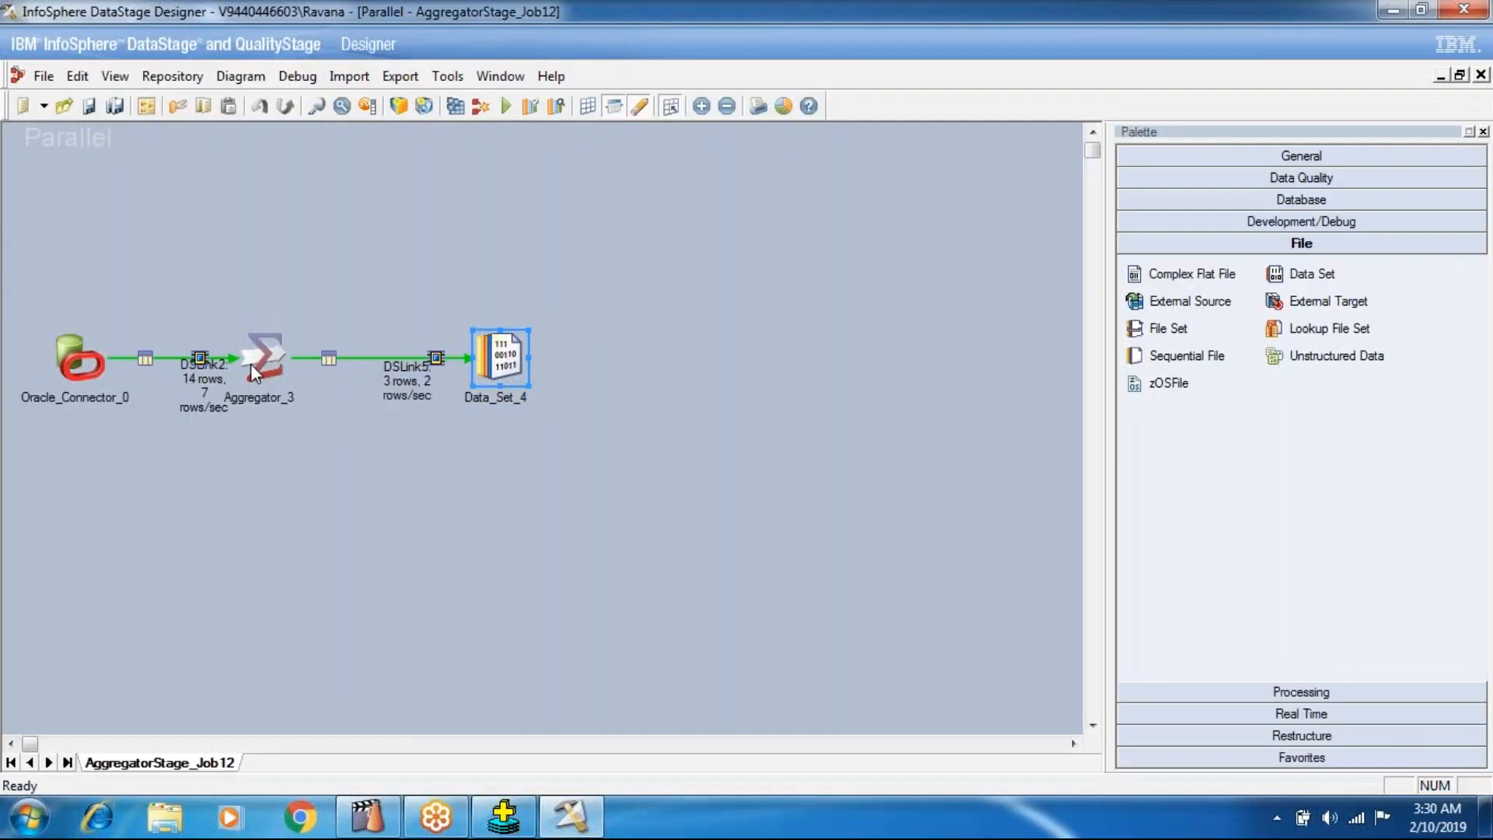
Set the Allow Null Output option of the Aggregator_3 stage to True and accept the stage changes.
{"action": "double_click", "coordinate": [250, 363]}
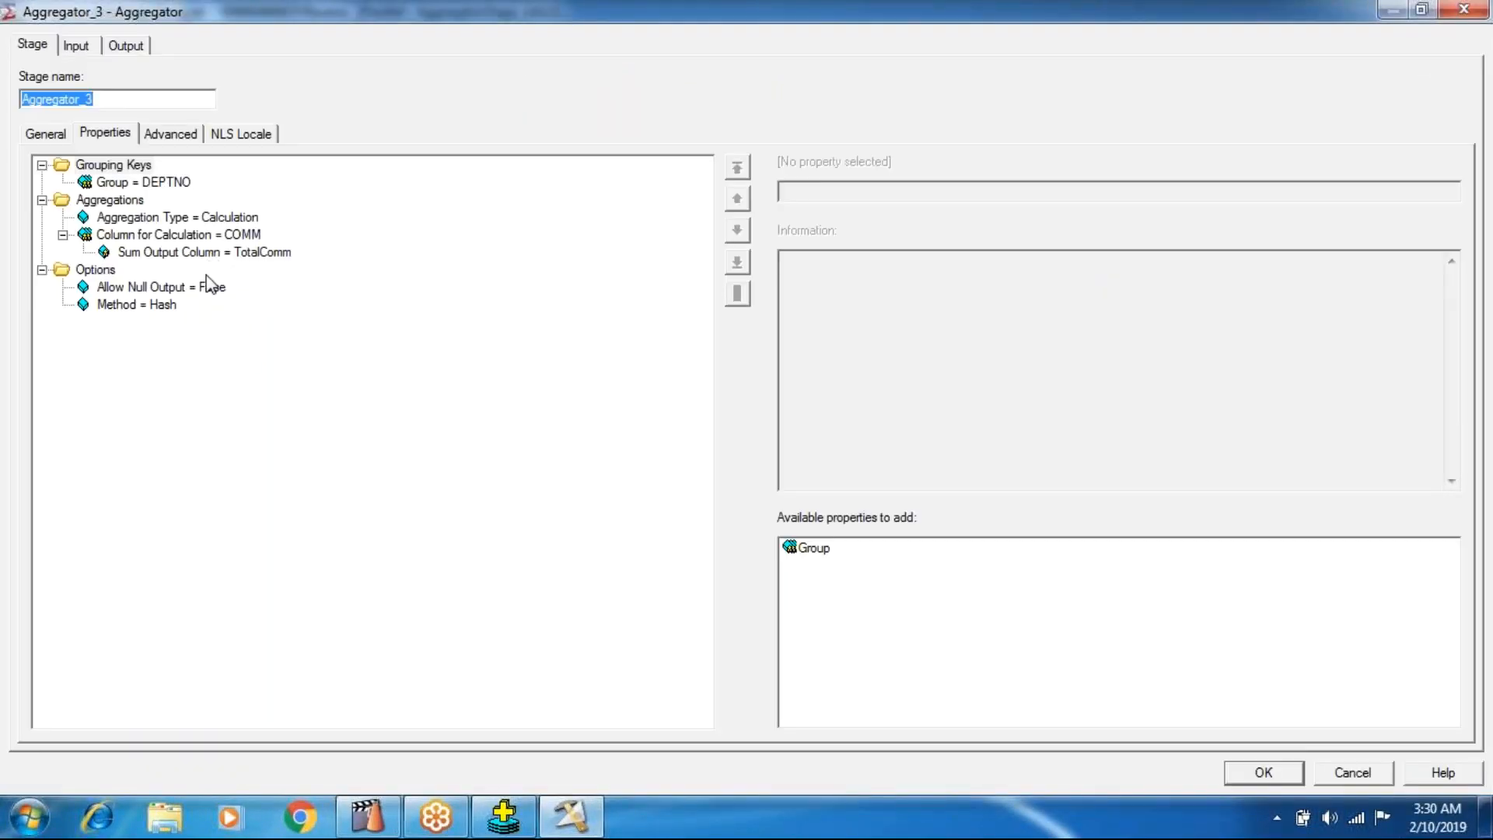
{"action": "left_click", "coordinate": [209, 286]}
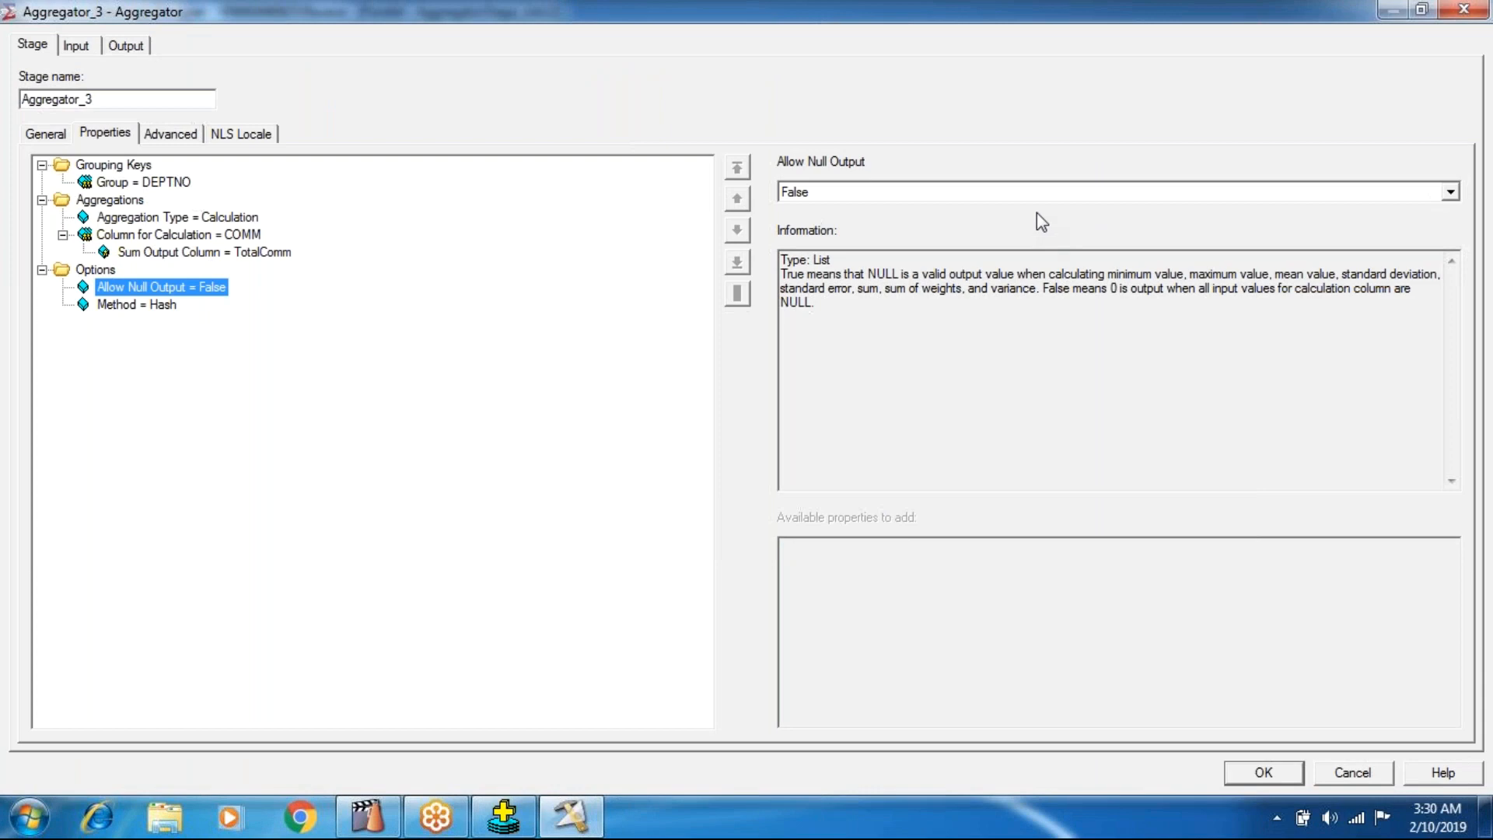
{"action": "left_click", "coordinate": [1031, 192]}
{"action": "left_click", "coordinate": [991, 227]}
{"action": "left_click", "coordinate": [1235, 767]}
Save, recompile and rerun AggregatorStage_Job12 with null output allowed.
{"action": "left_click", "coordinate": [455, 107]}
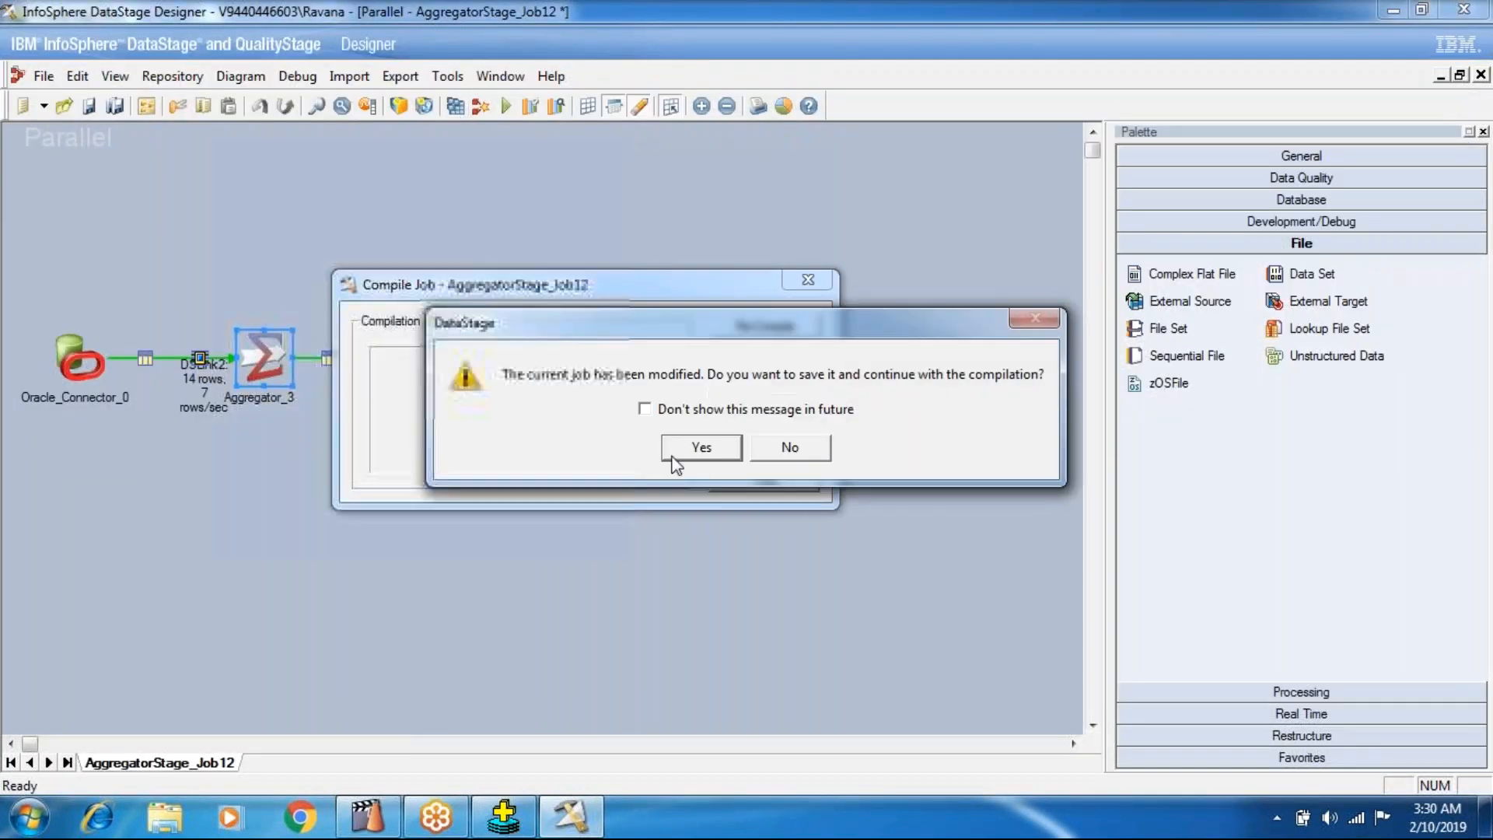
{"action": "left_click", "coordinate": [690, 454]}
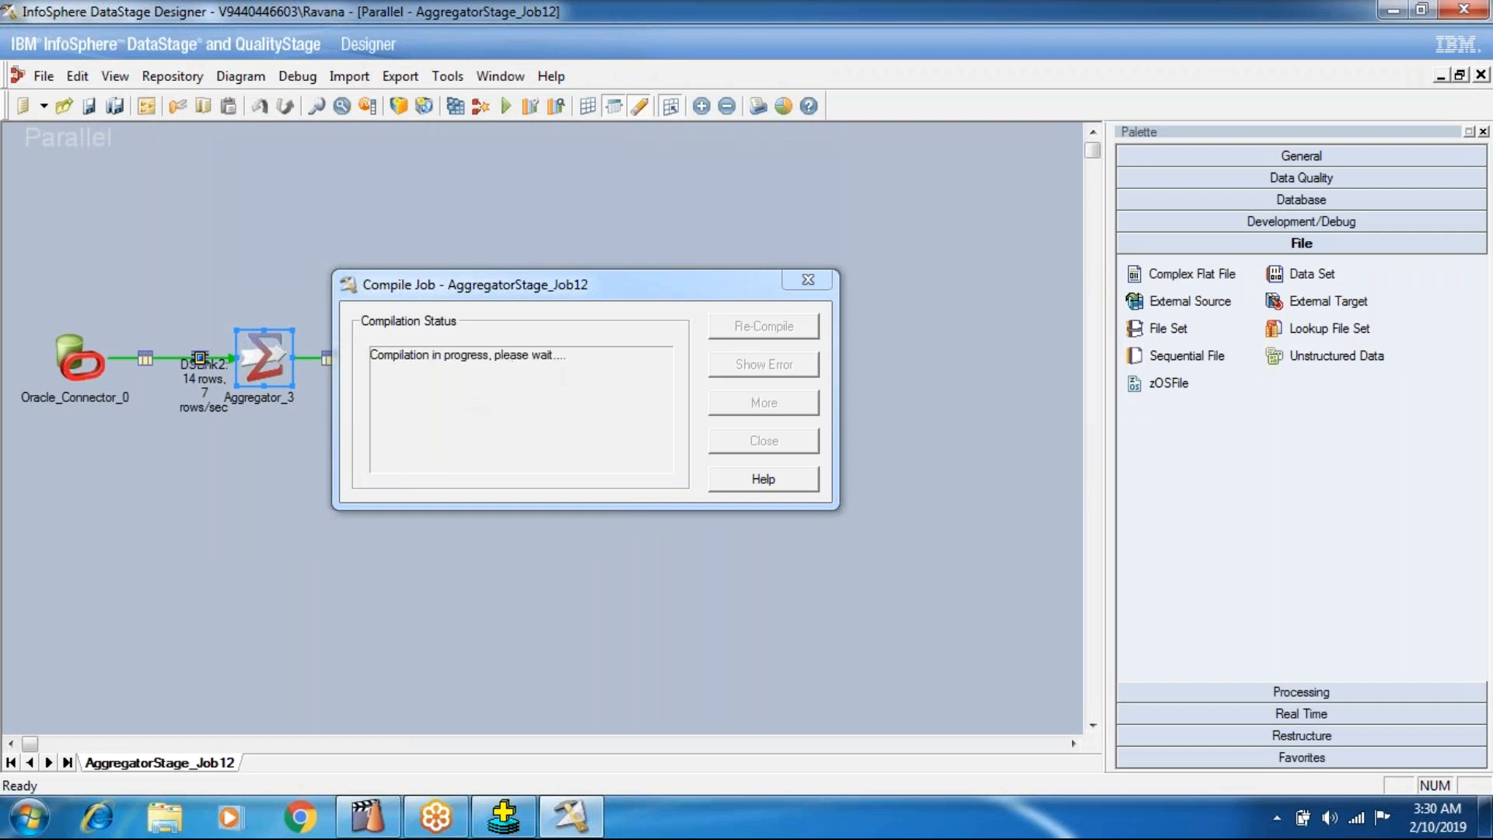
{"action": "left_click", "coordinate": [719, 451]}
{"action": "left_click", "coordinate": [506, 106]}
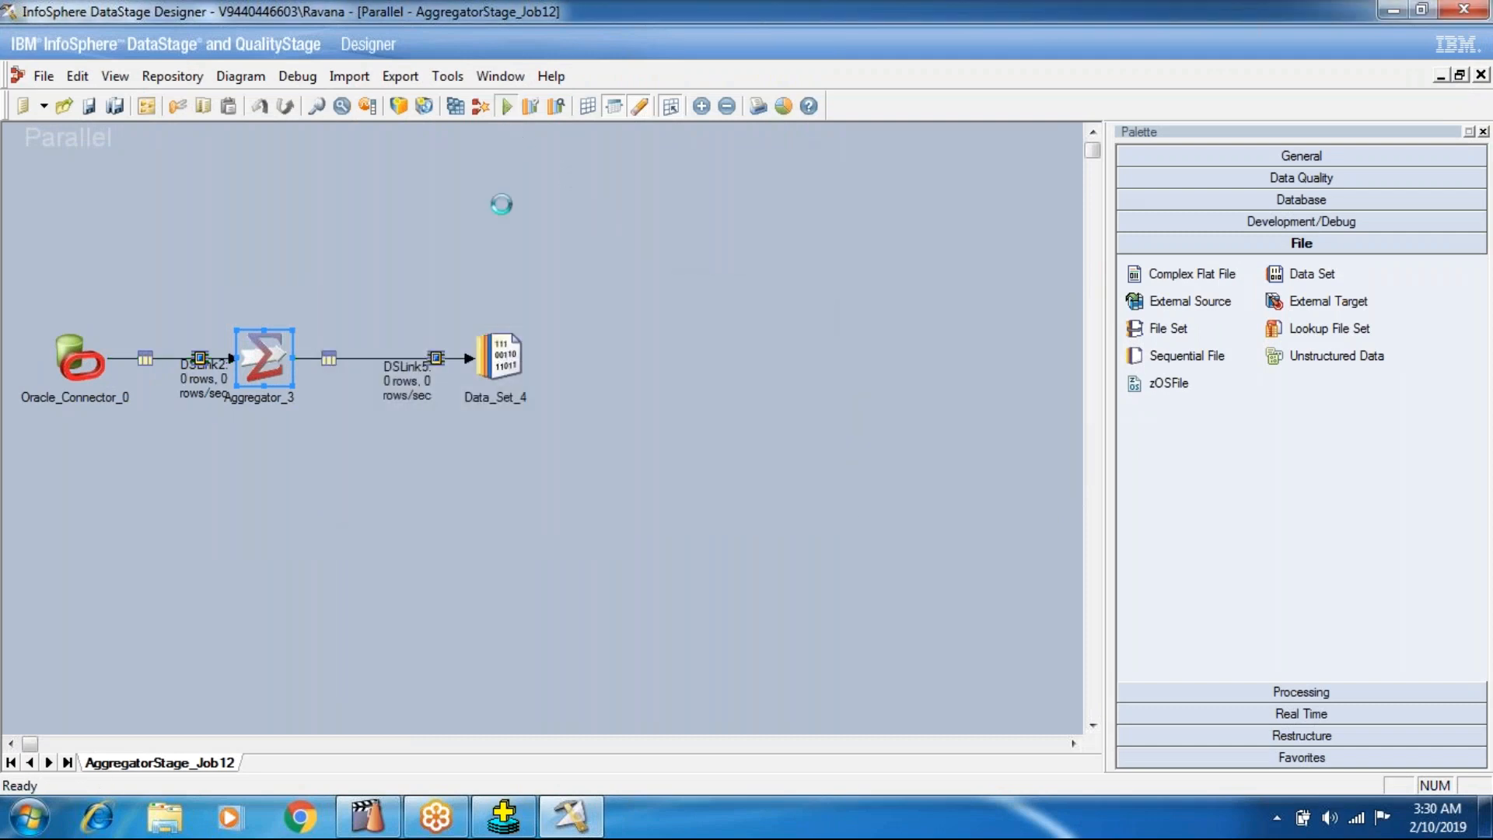
{"action": "left_click", "coordinate": [373, 464]}
View the rerun job's DSLink5 data in Data_Set_4 and examine how TotalComm handles departments without commission.
{"action": "right_click", "coordinate": [515, 342]}
{"action": "left_click", "coordinate": [547, 387]}
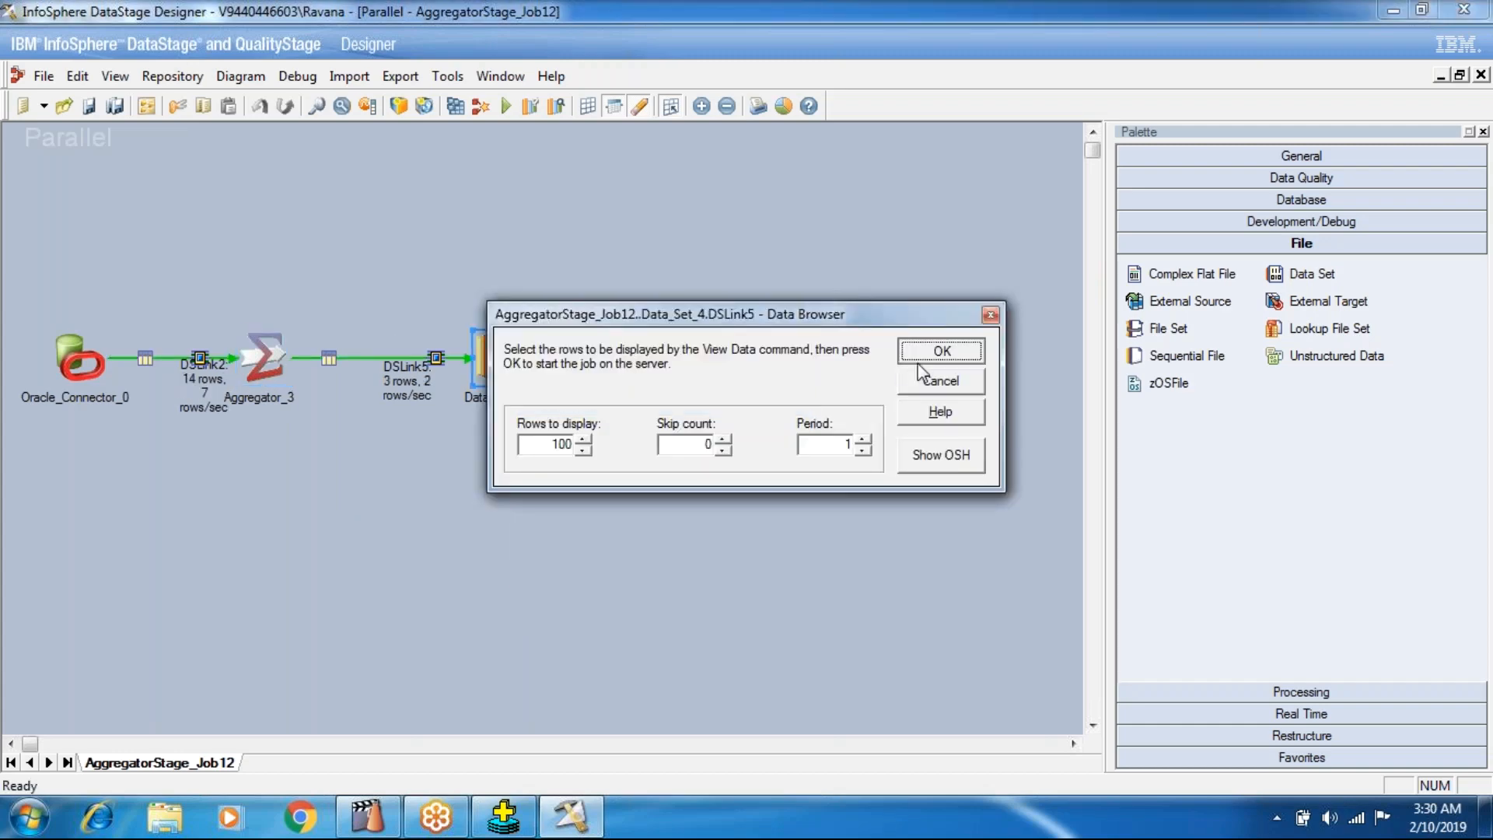
{"action": "left_click", "coordinate": [920, 361]}
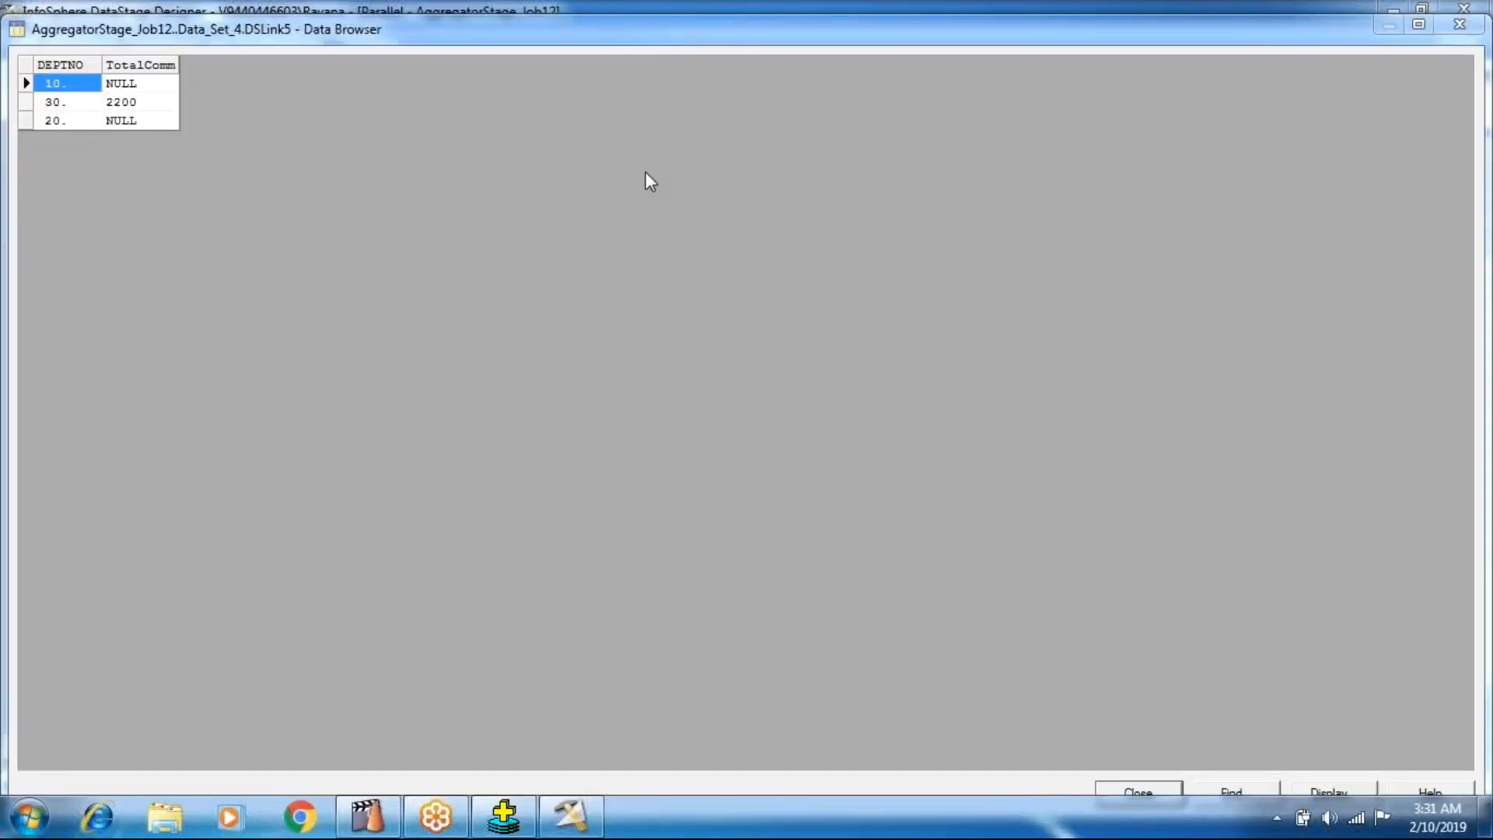
{"action": "key", "text": "Right"}
{"action": "key", "text": "Down"}
{"action": "key", "text": "Down"}
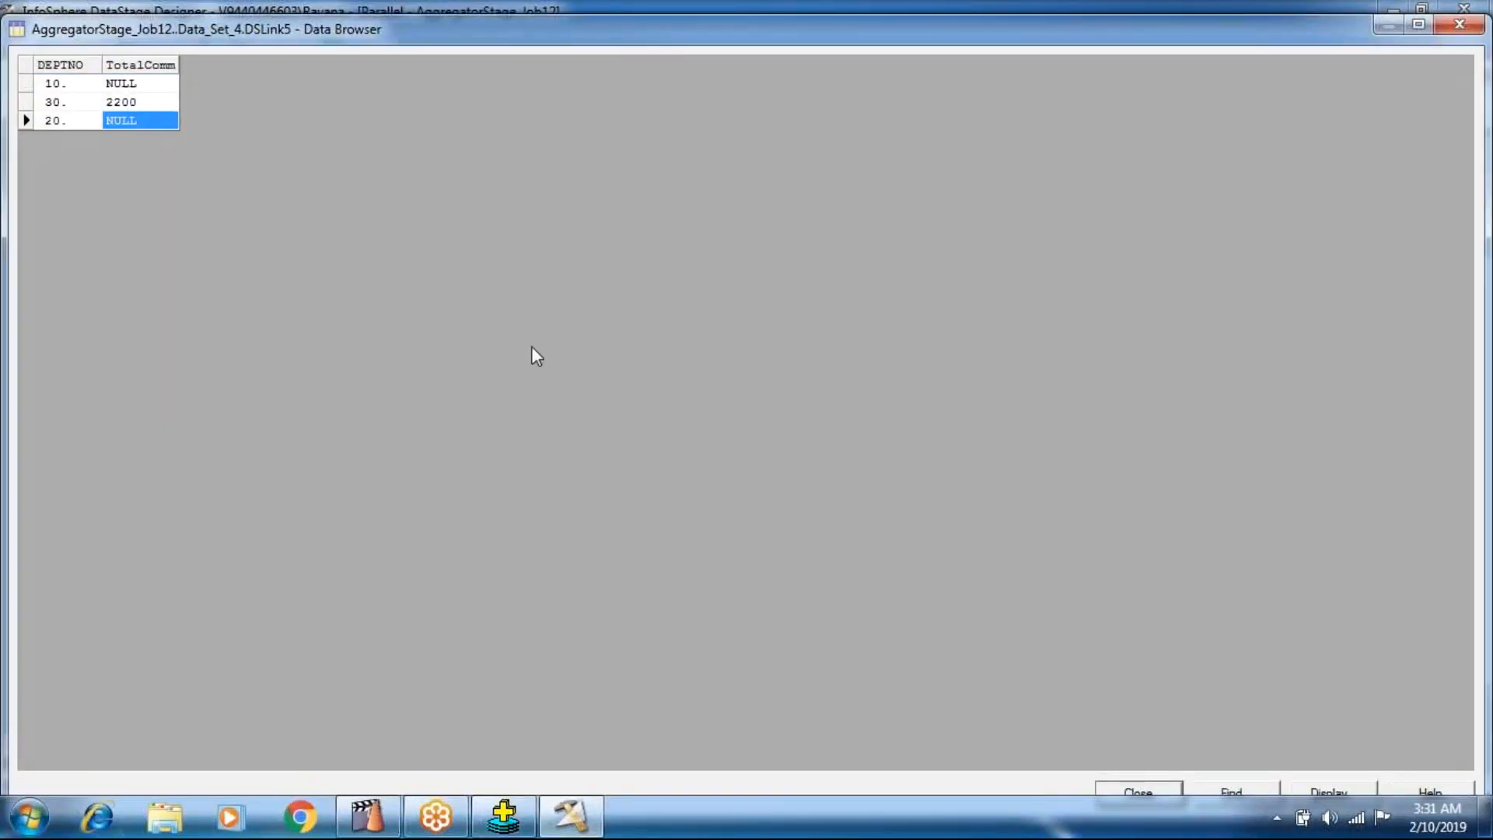
{"action": "left_click", "coordinate": [1120, 793]}
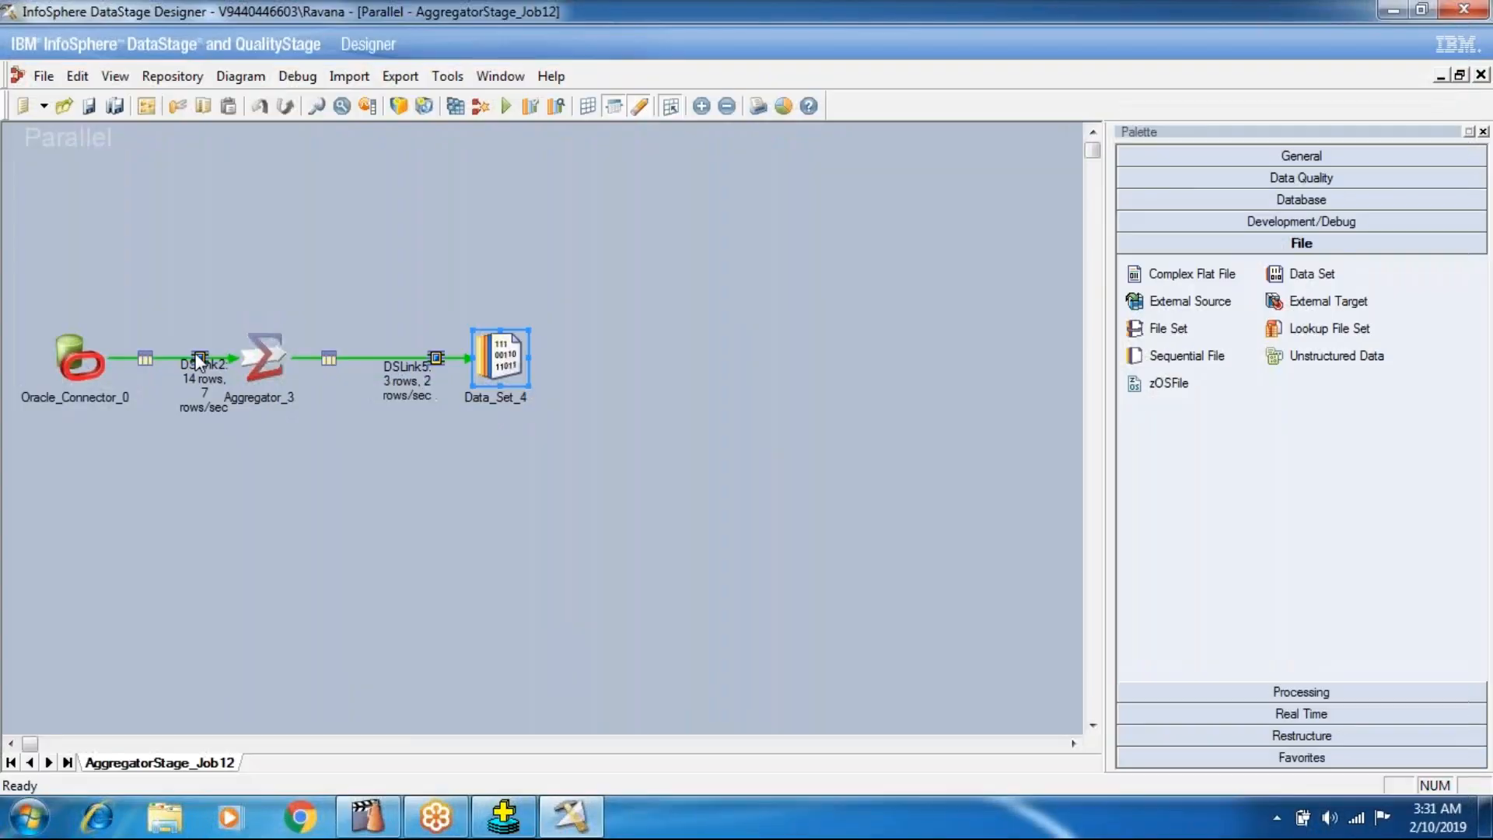
Reset the Allow Null Output option of the Aggregator_3 stage to its default, False.
{"action": "double_click", "coordinate": [261, 354]}
{"action": "left_click", "coordinate": [156, 287]}
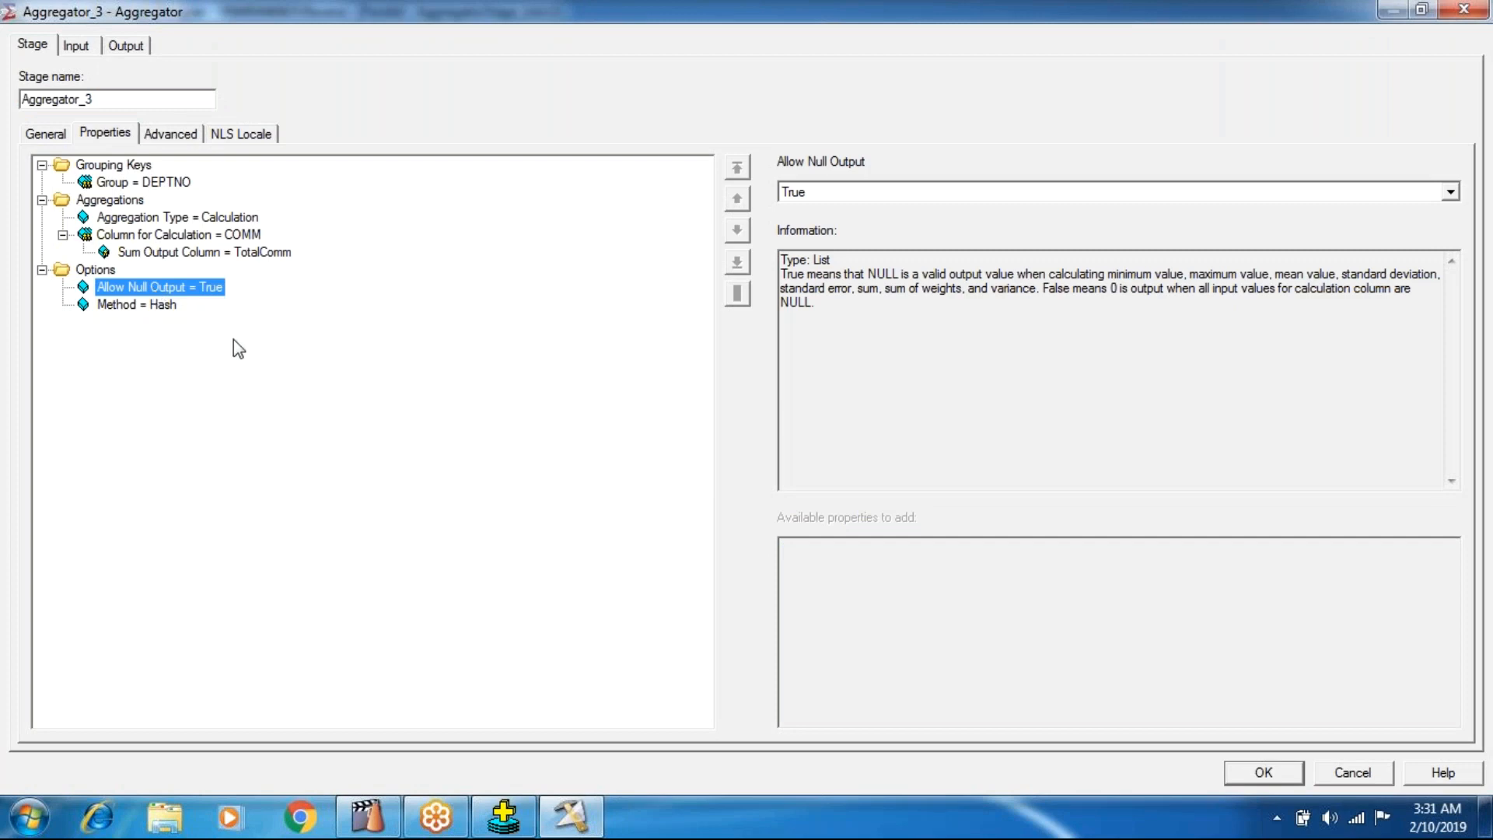
{"action": "right_click", "coordinate": [208, 299]}
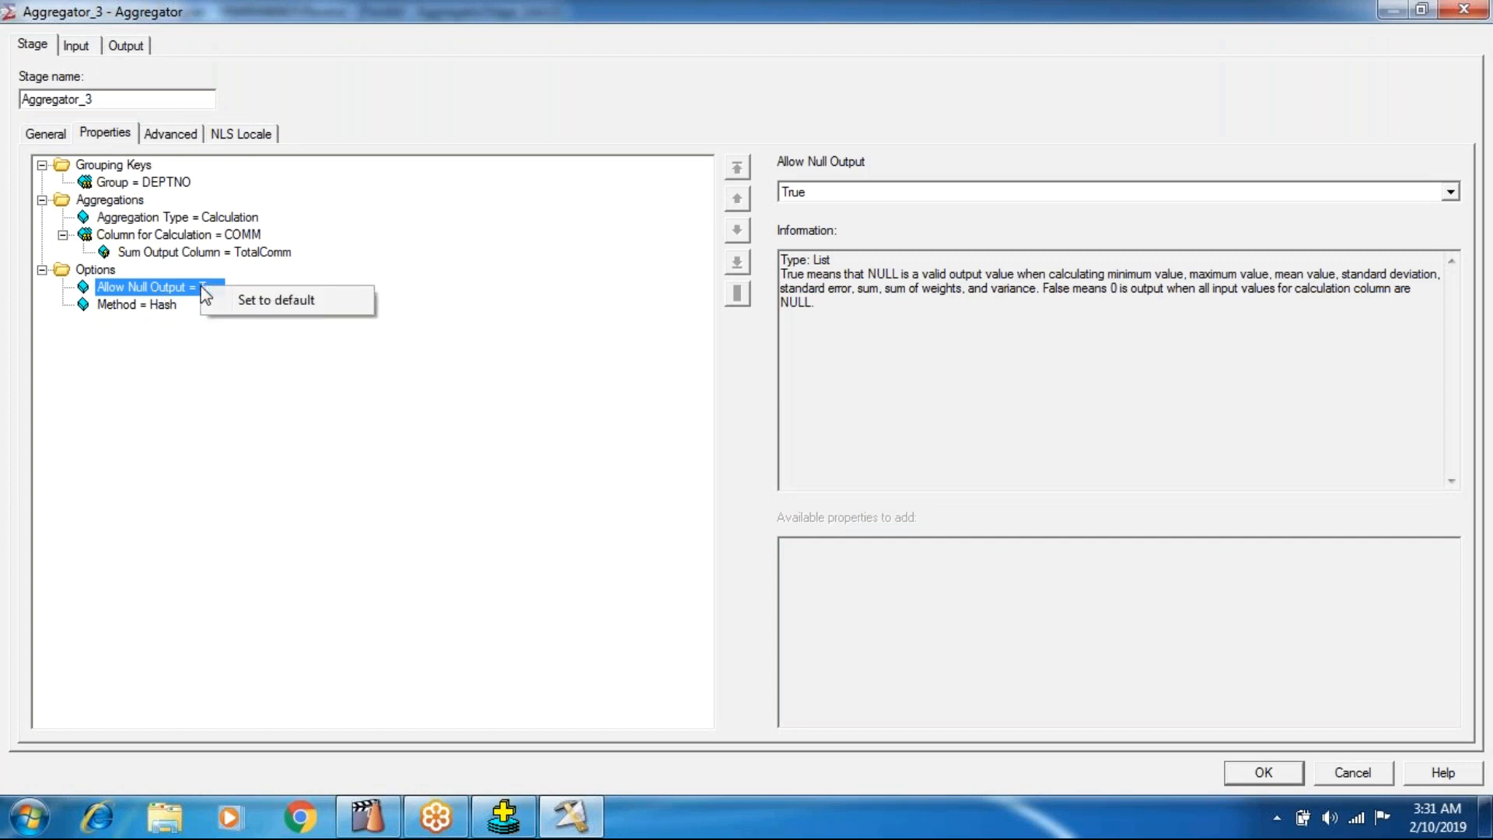
{"action": "left_click", "coordinate": [208, 294]}
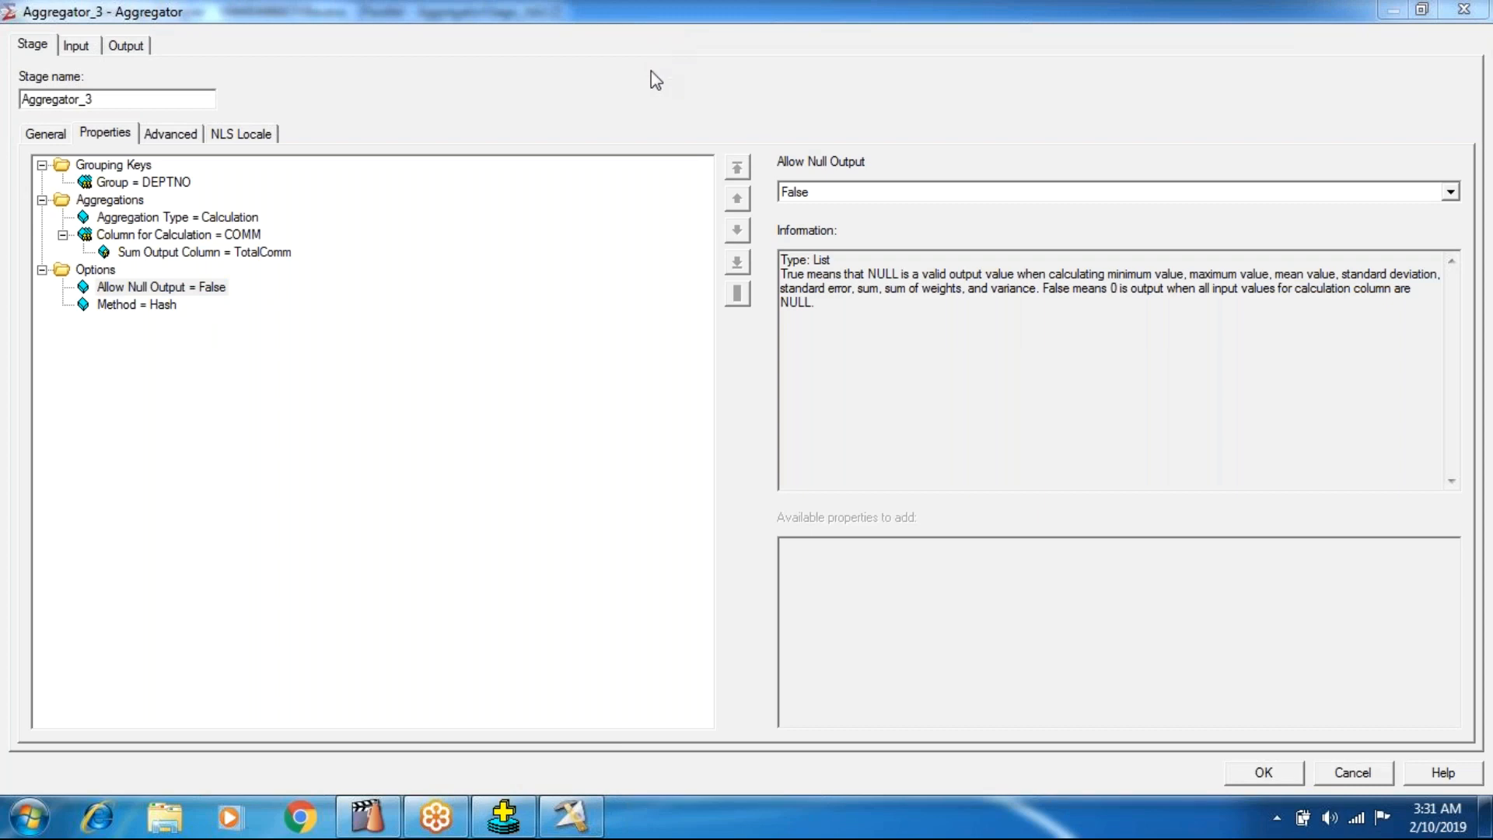
Review the Method option's description and add a second, unassigned Group property under the Grouping Keys of Aggregator_3.
{"action": "left_click", "coordinate": [164, 305]}
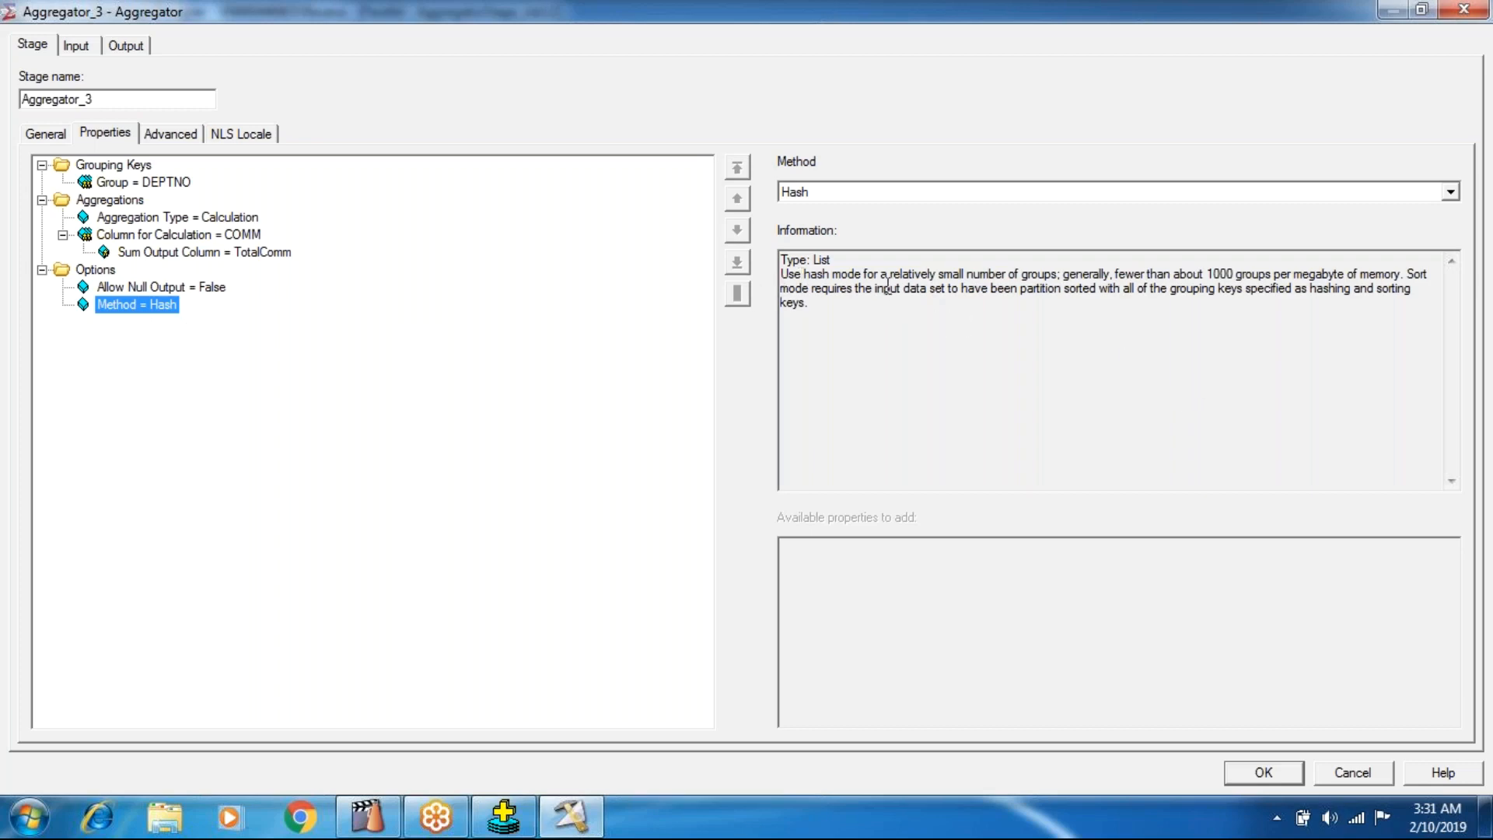
{"action": "left_click", "coordinate": [1040, 280]}
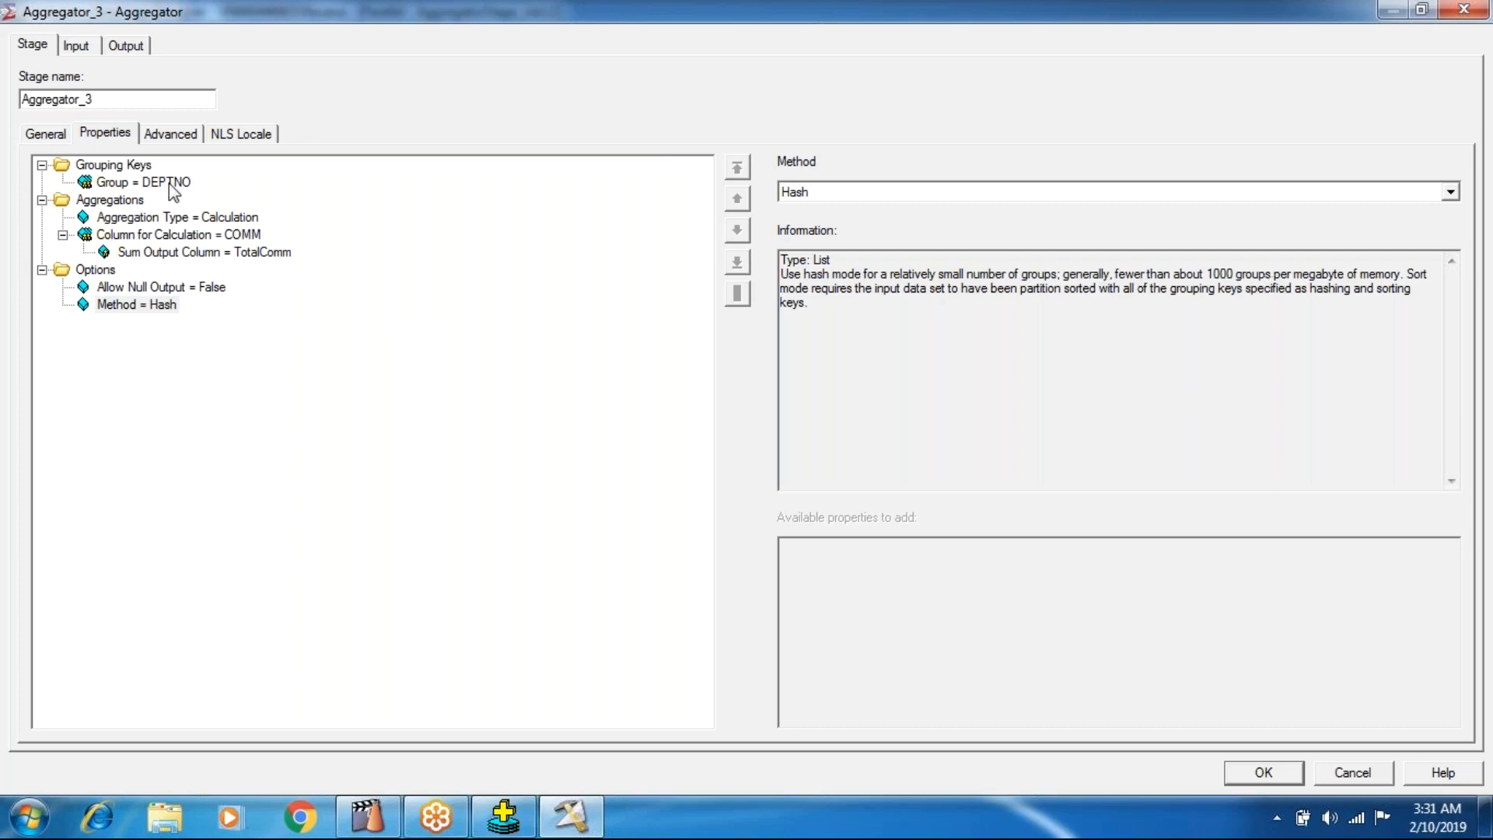
{"action": "left_click", "coordinate": [113, 185]}
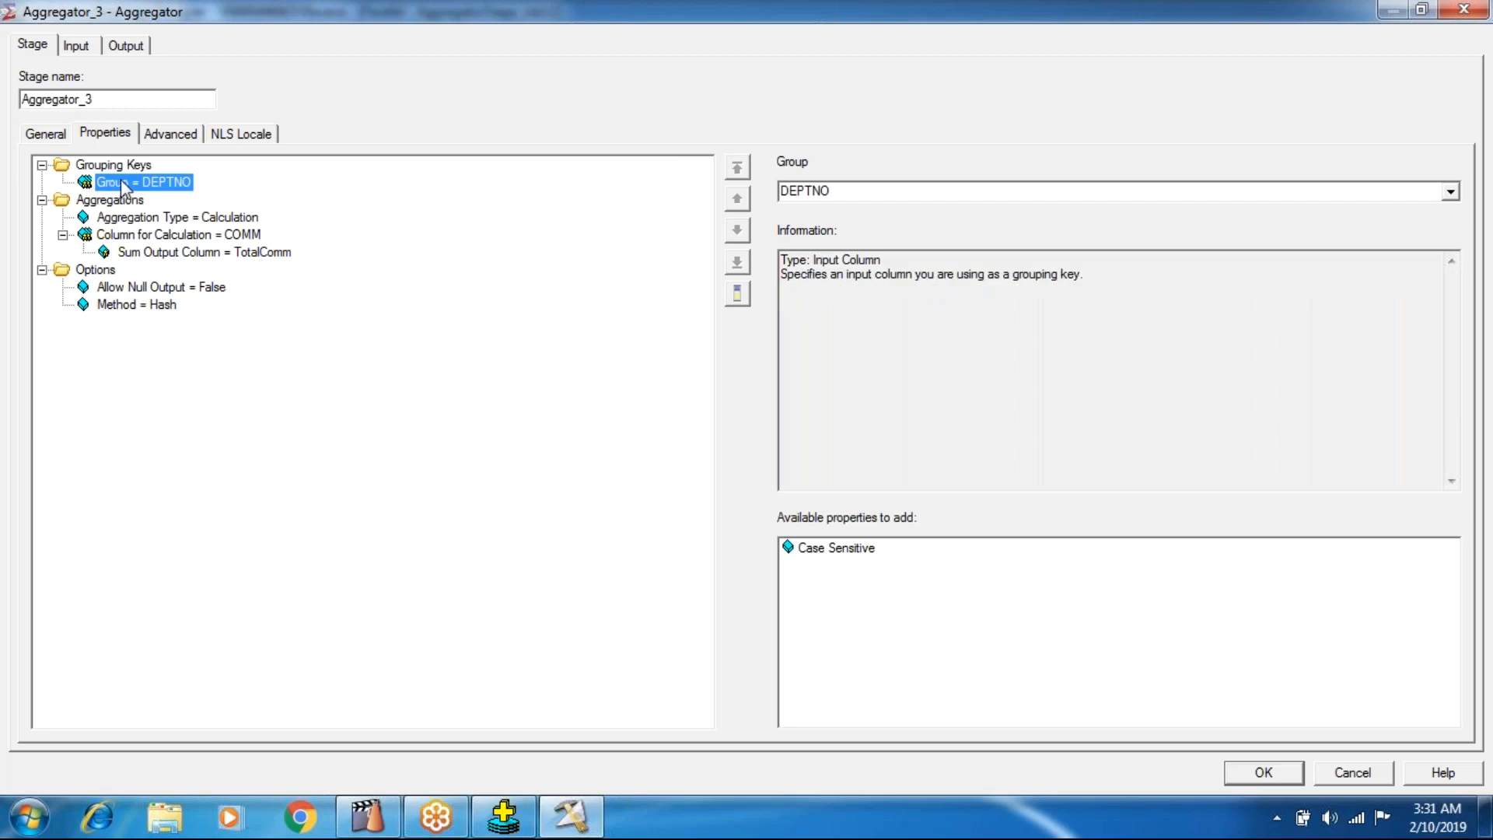
{"action": "left_click", "coordinate": [122, 167]}
{"action": "double_click", "coordinate": [801, 559]}
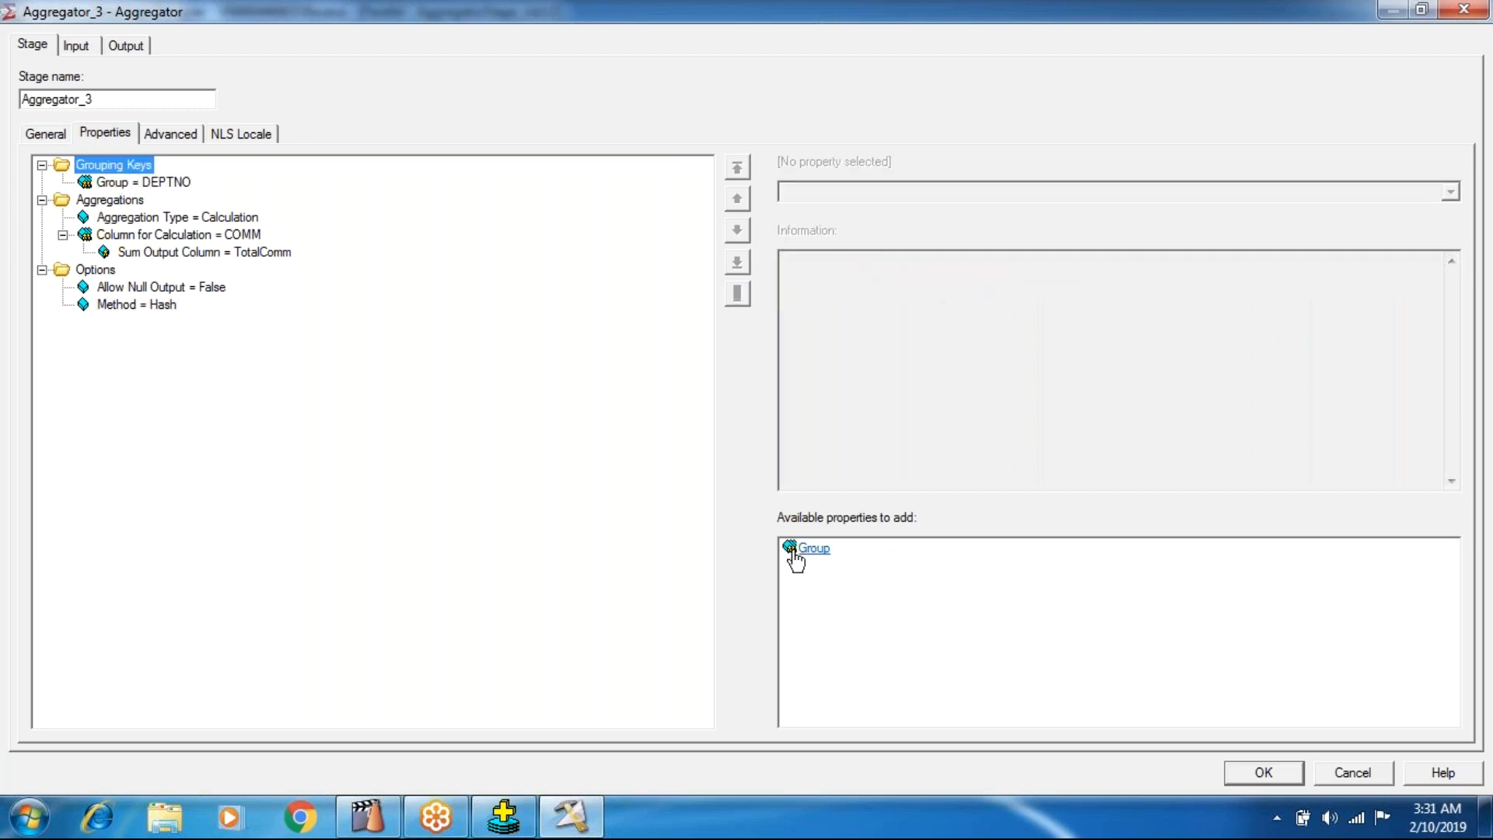
{"action": "left_click", "coordinate": [174, 187]}
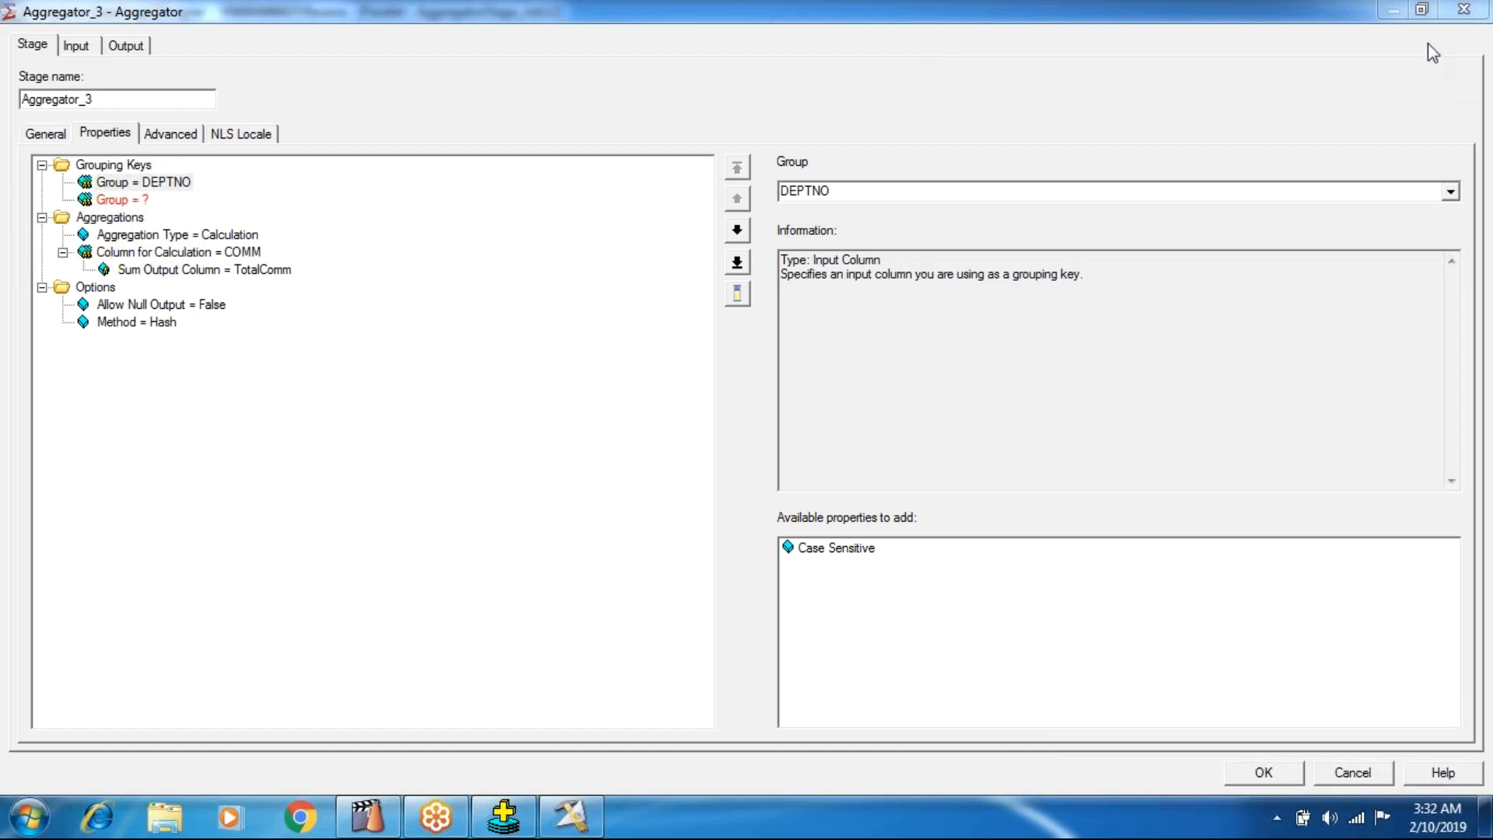
Switch the Method option of Aggregator_3 to Sort and return it to Hash.
{"action": "left_click", "coordinate": [176, 326]}
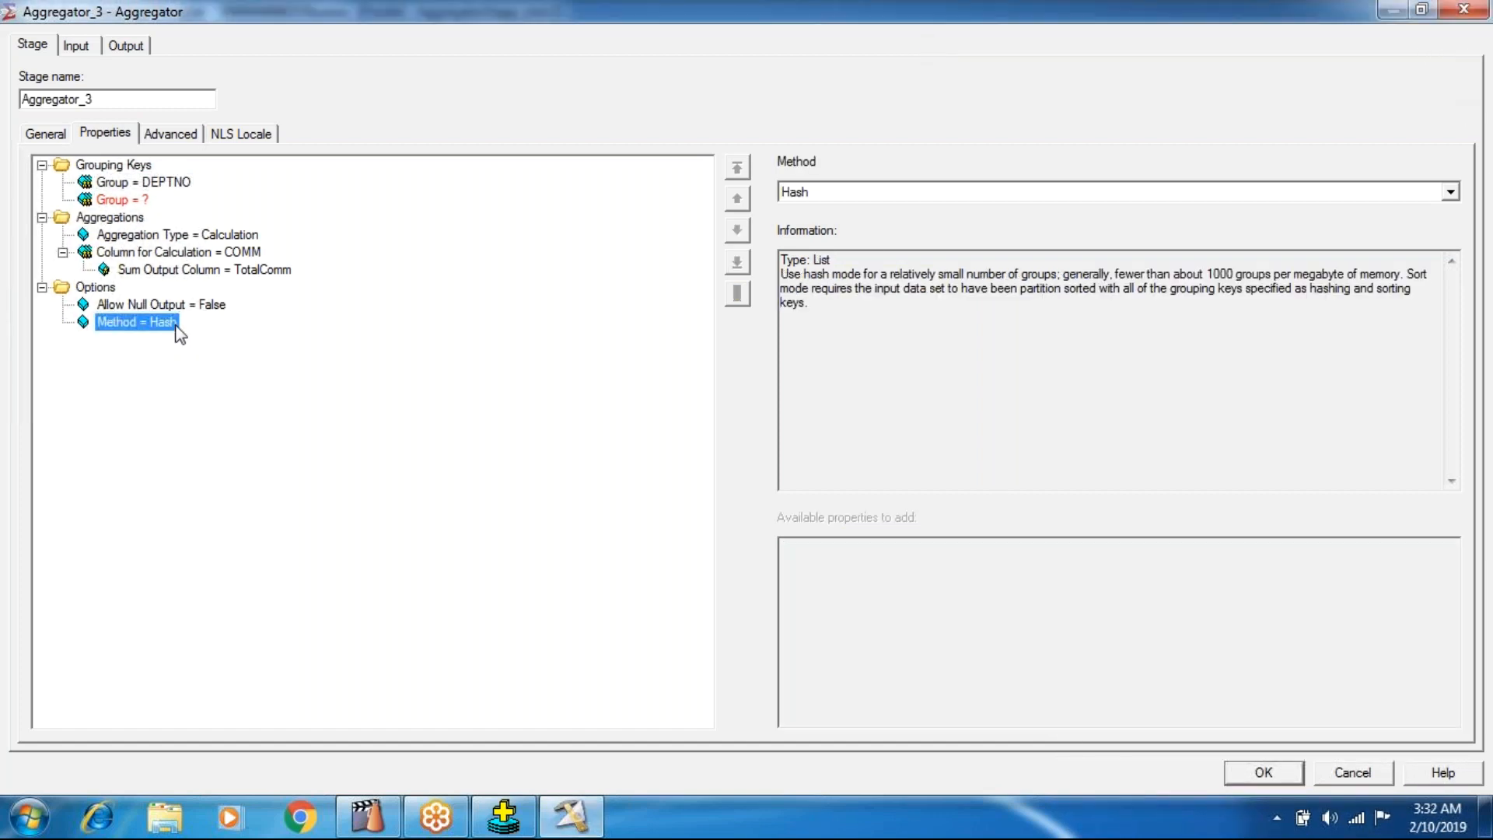
{"action": "left_click", "coordinate": [835, 191]}
{"action": "left_click", "coordinate": [821, 224]}
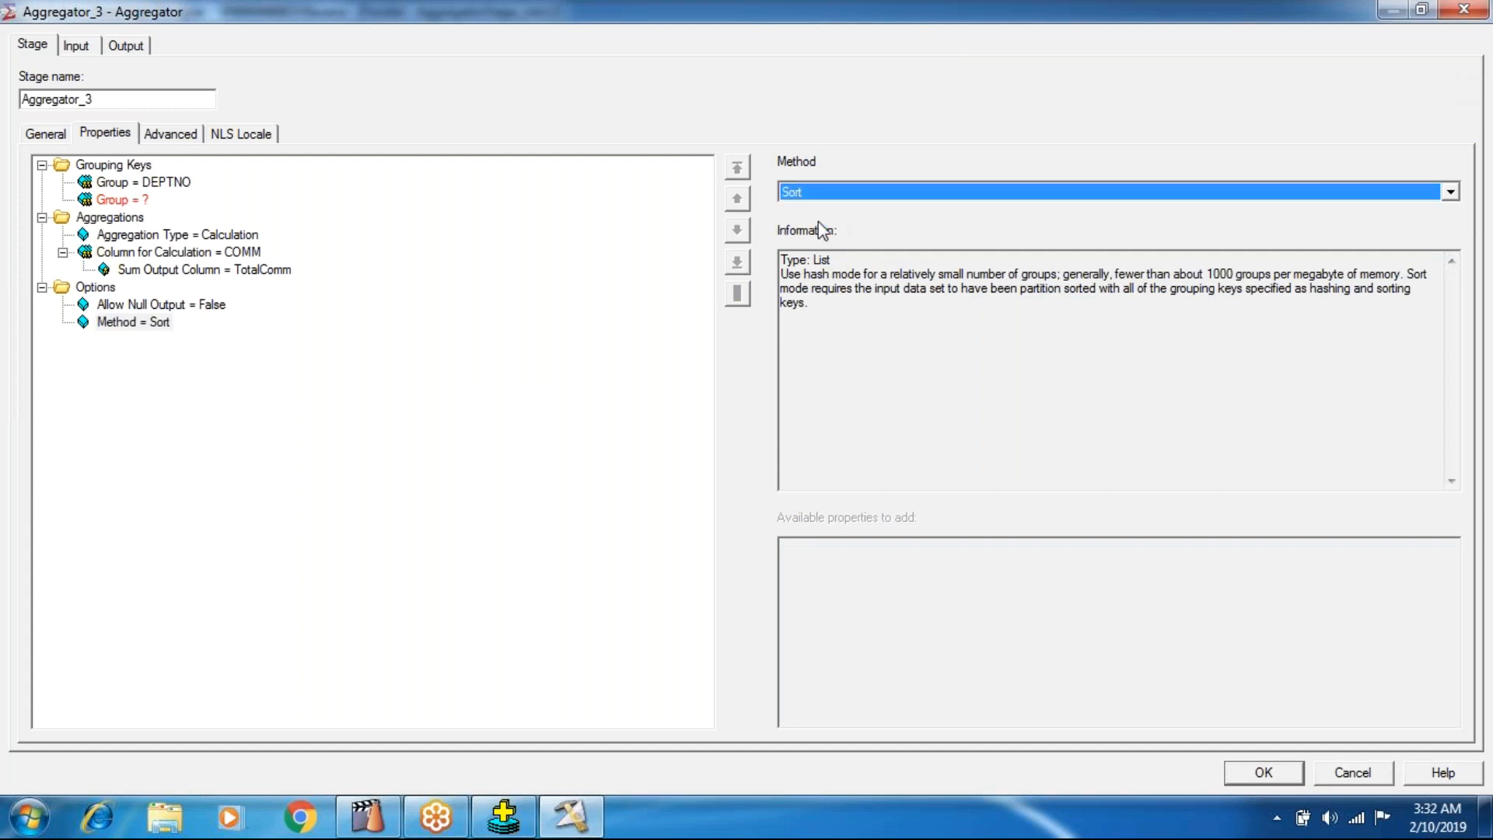
{"action": "left_click", "coordinate": [162, 325]}
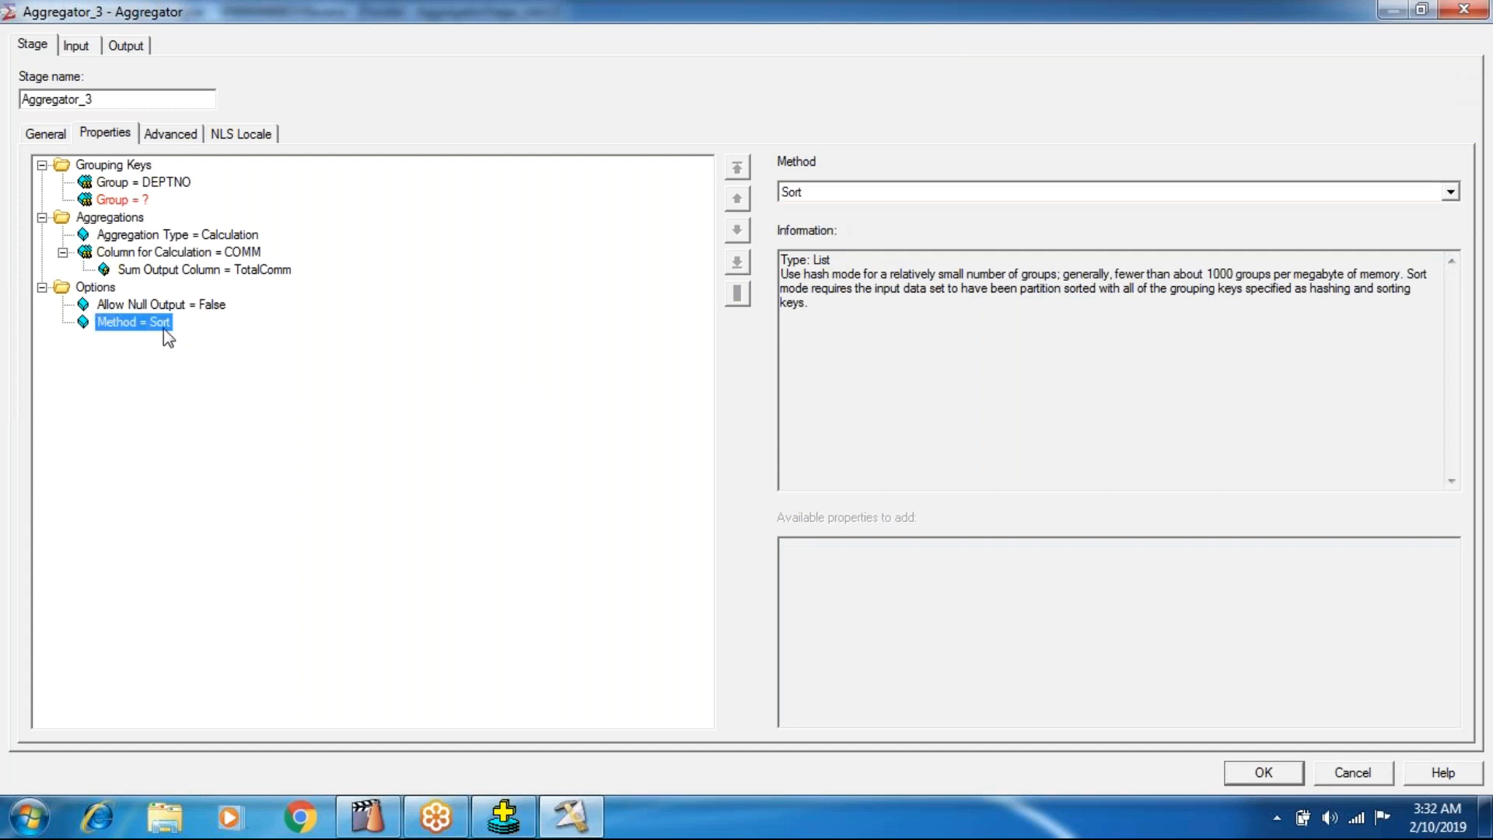
{"action": "left_click", "coordinate": [862, 191]}
{"action": "left_click", "coordinate": [809, 221]}
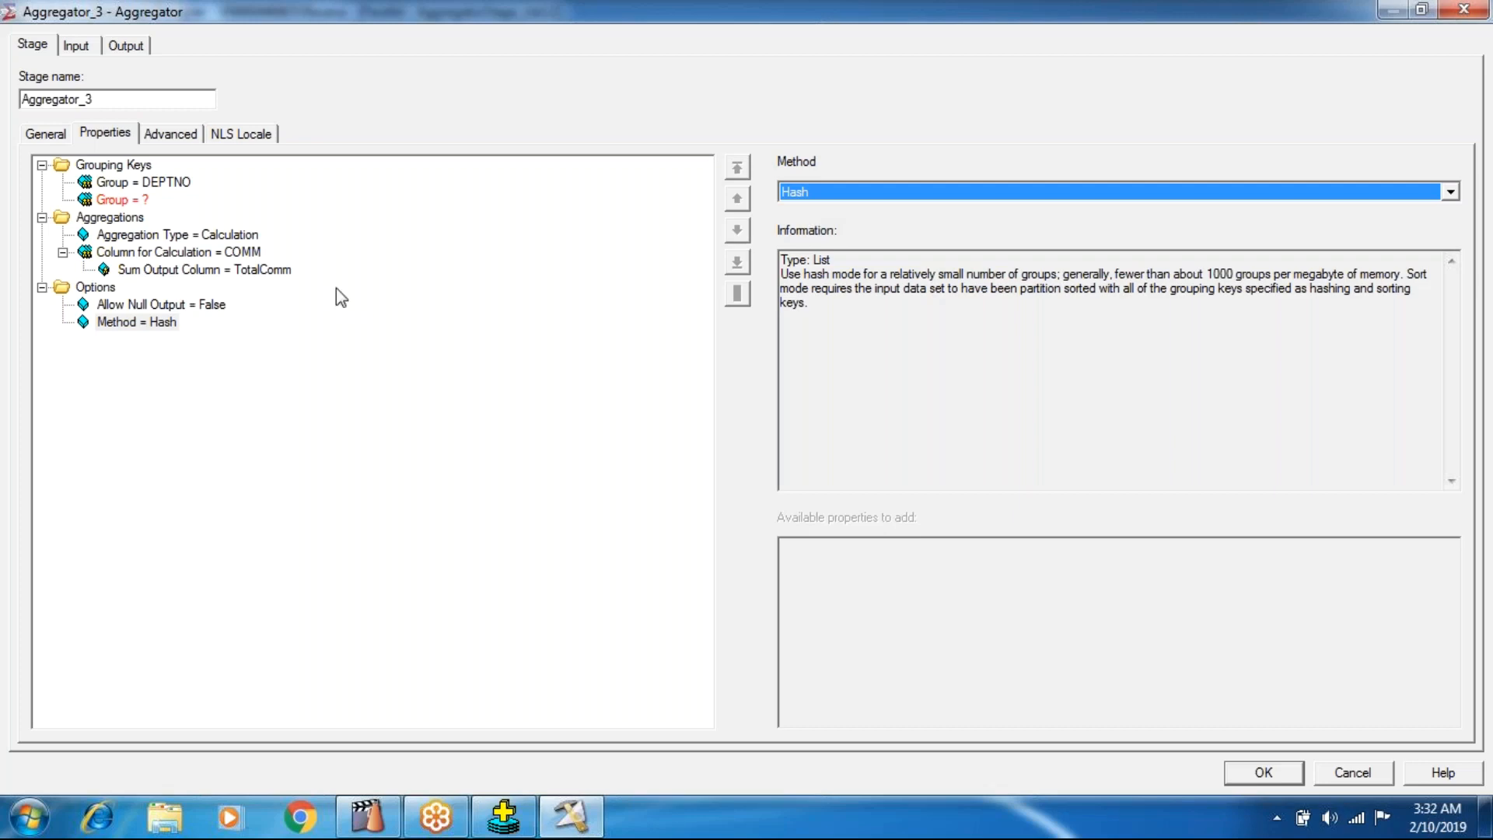
Switch the Method option of Aggregator_3 to Sort, then reset it to its default.
{"action": "left_click", "coordinate": [170, 323]}
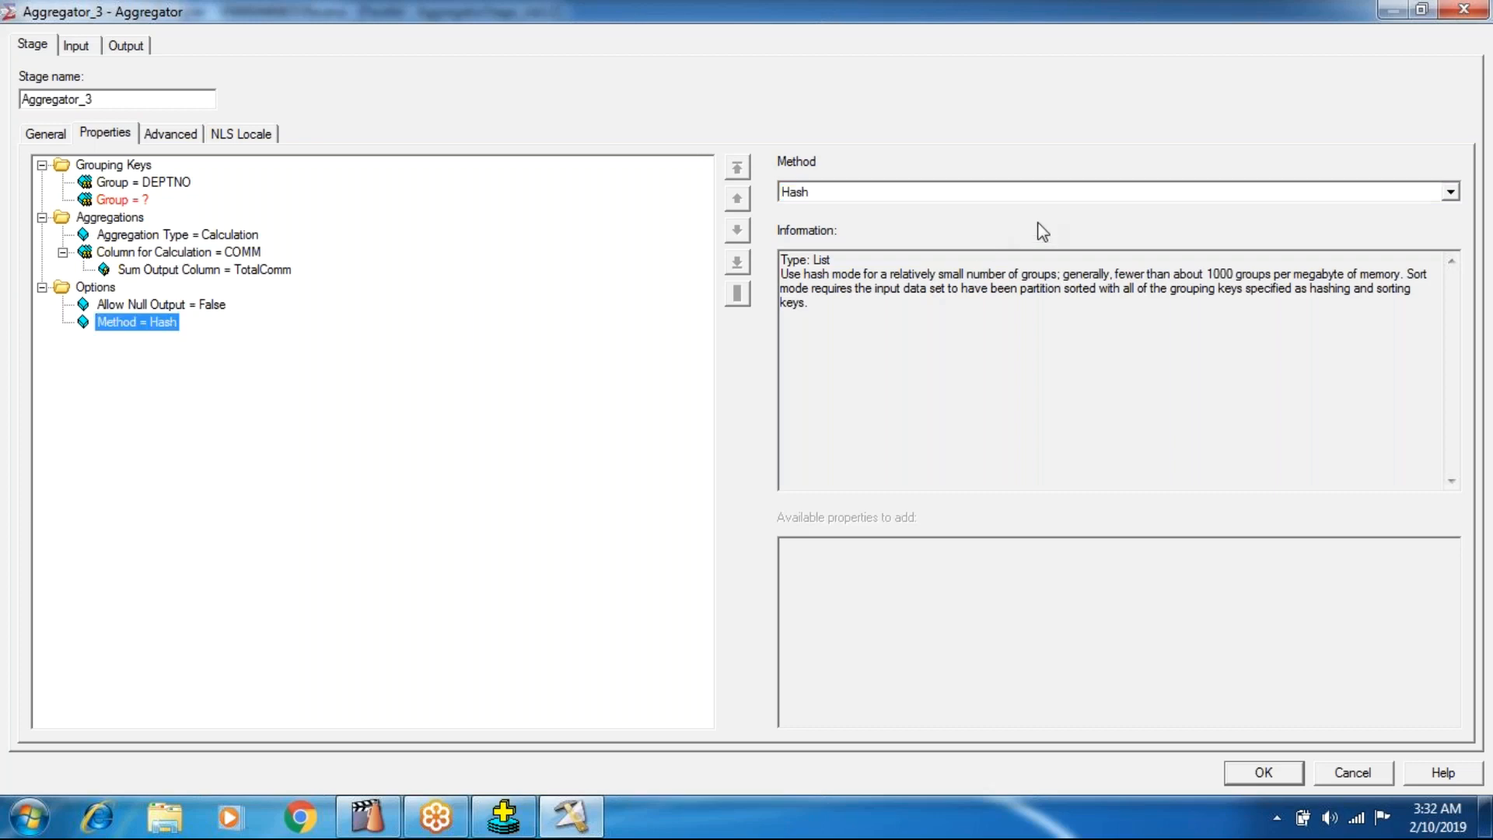
{"action": "left_click", "coordinate": [991, 191]}
{"action": "left_click", "coordinate": [823, 220]}
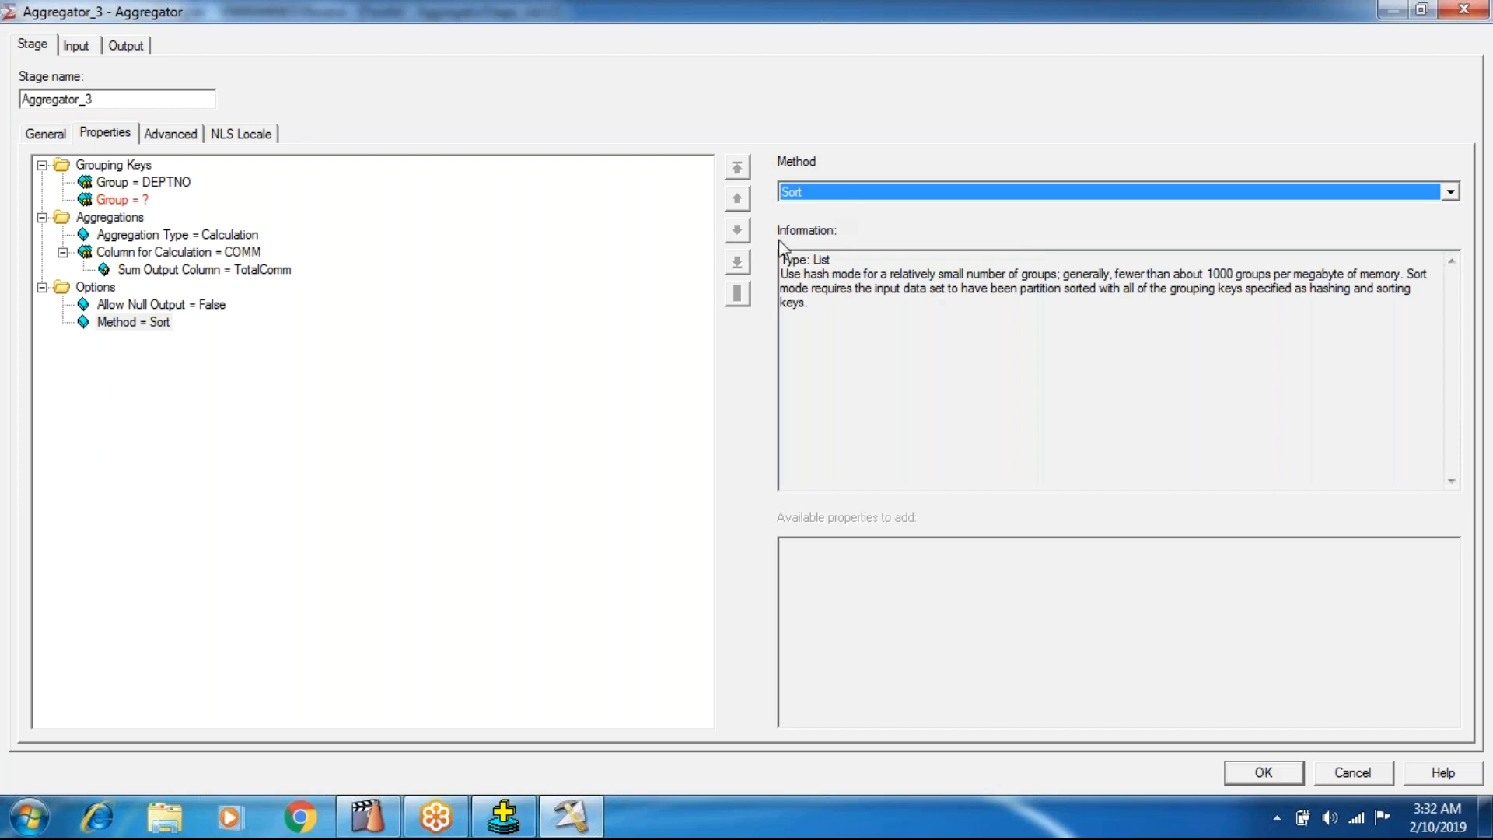
{"action": "right_click", "coordinate": [152, 325]}
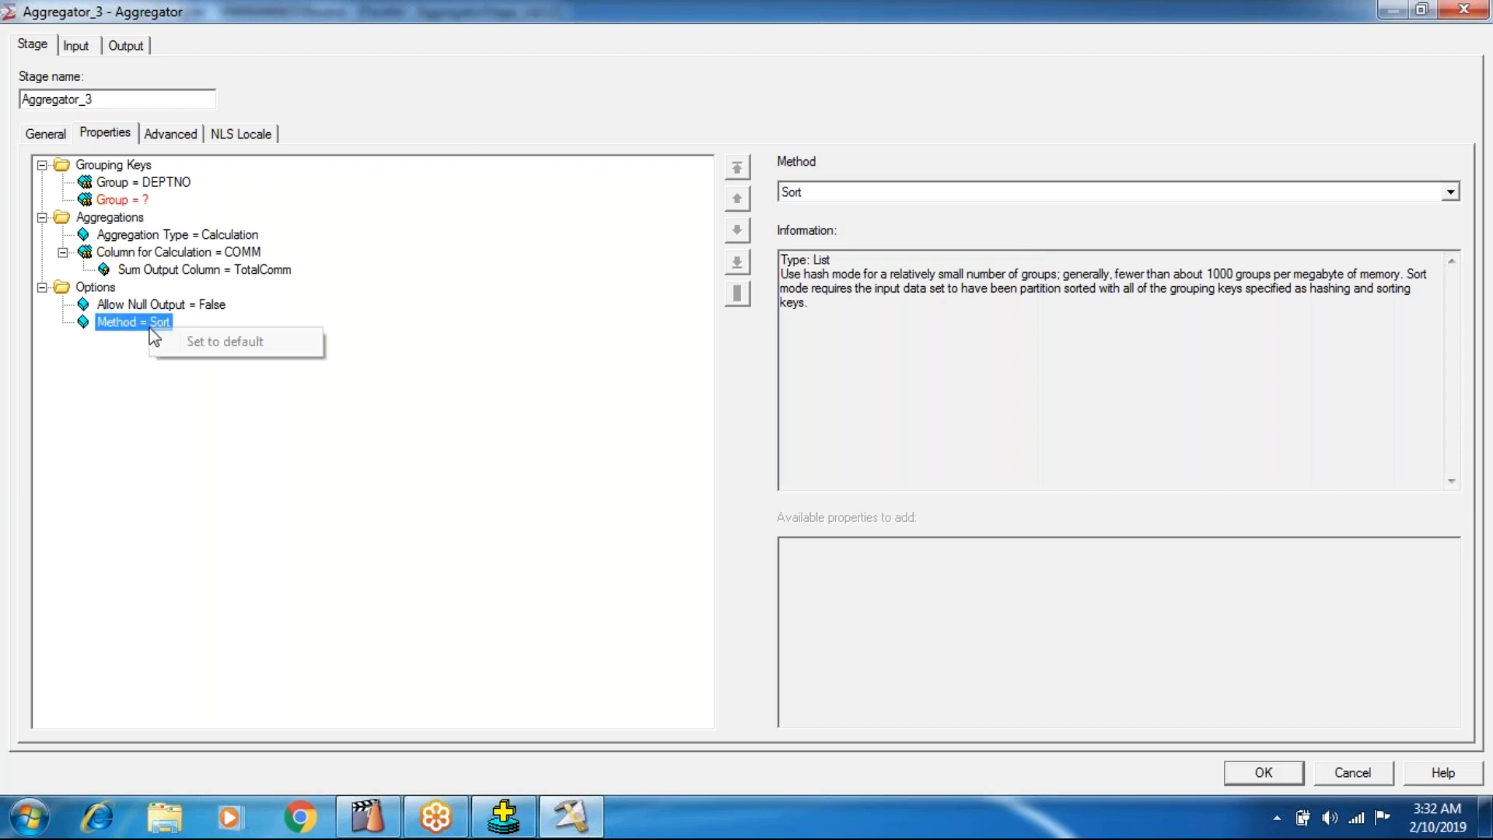
{"action": "left_click", "coordinate": [233, 343]}
Remove the second, unassigned Group property from the Grouping Keys of Aggregator_3 and close the stage editor.
{"action": "right_click", "coordinate": [130, 200]}
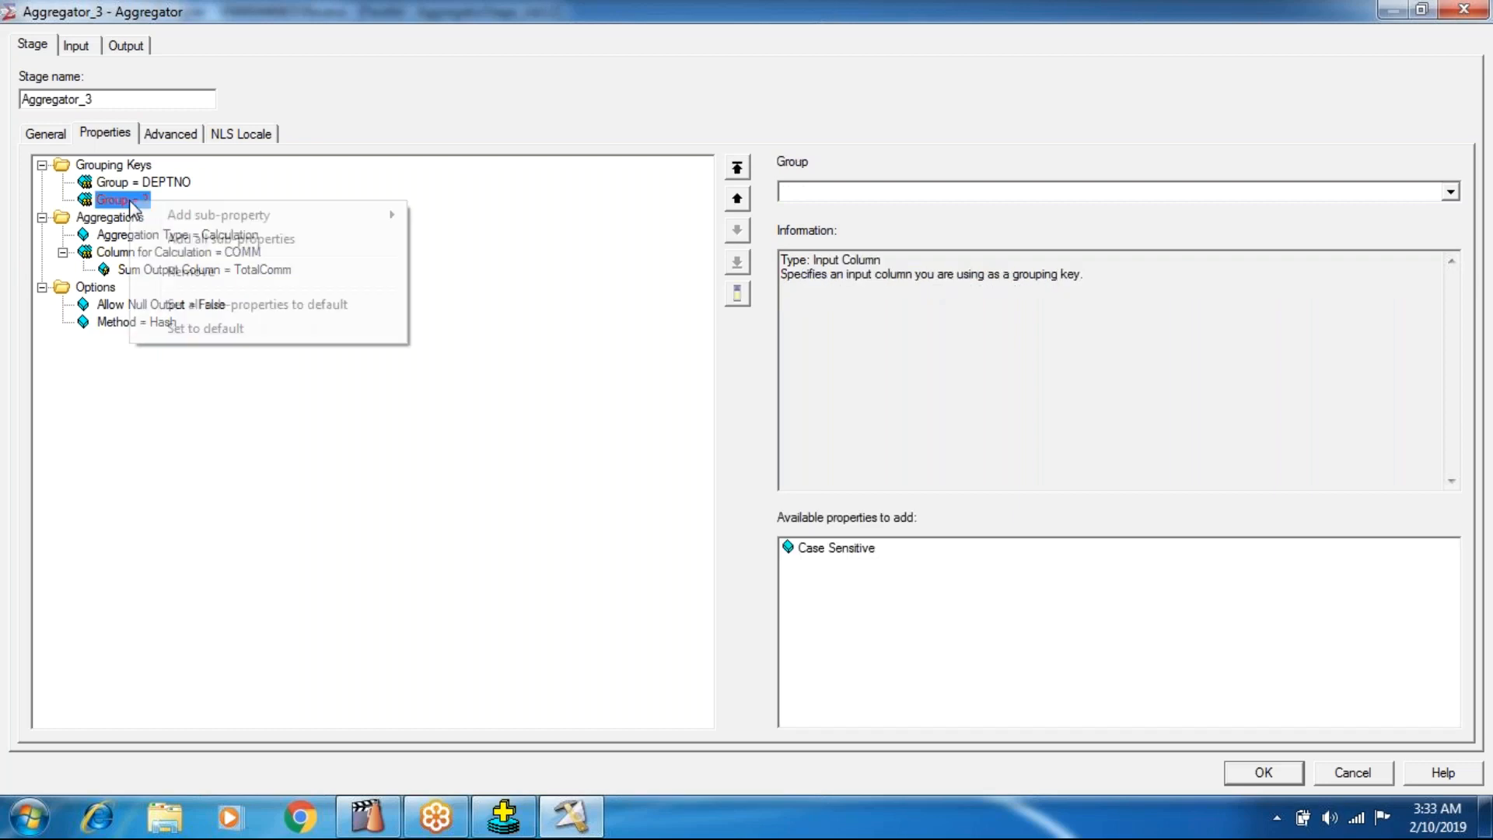
{"action": "left_click", "coordinate": [160, 277]}
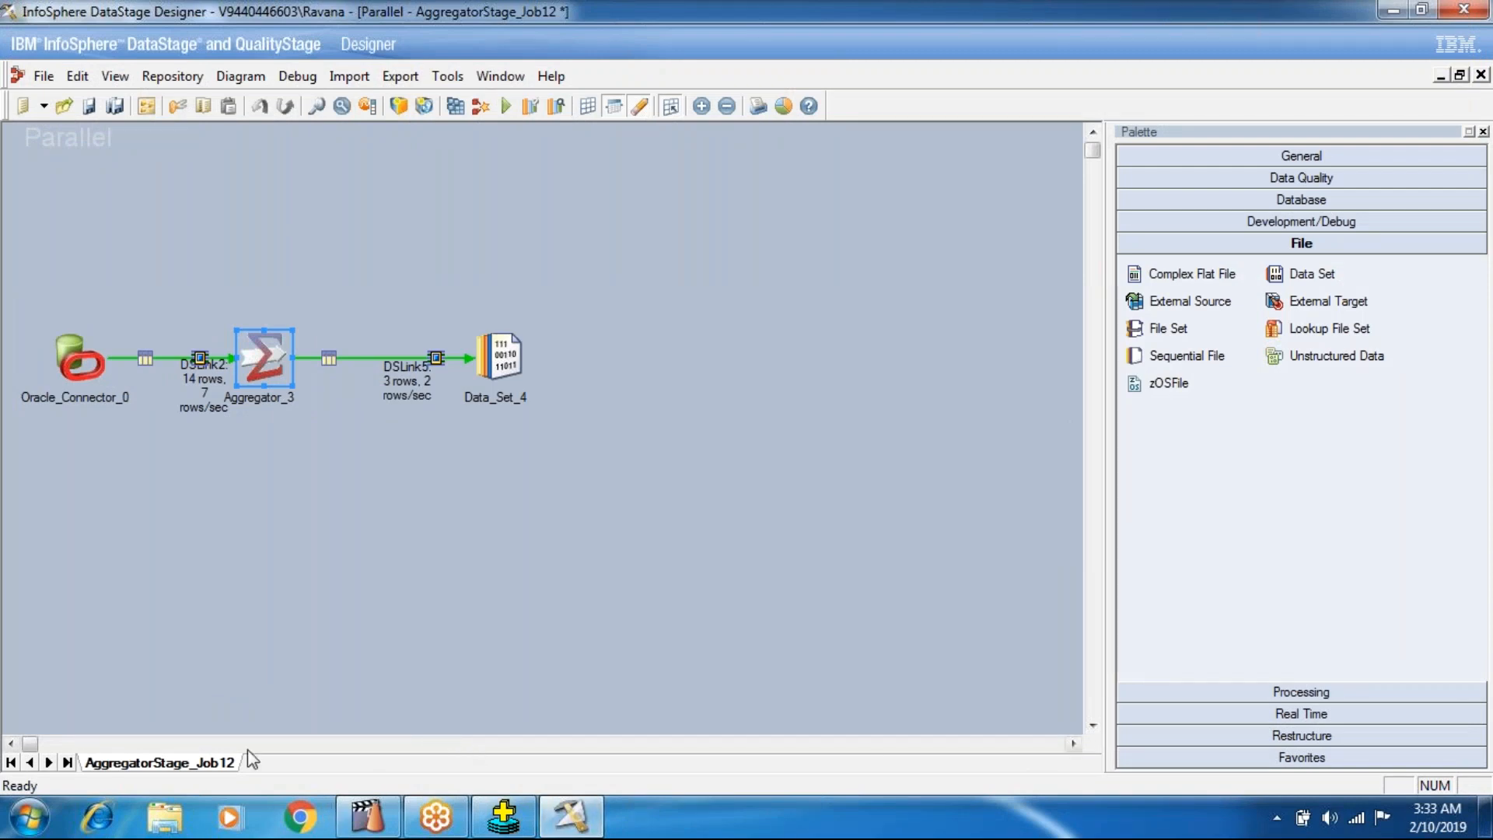
Open the ContentOfClasses text file from the DatastaVideos folder on drive D:, look through the class list and close it.
{"action": "left_click", "coordinate": [186, 818]}
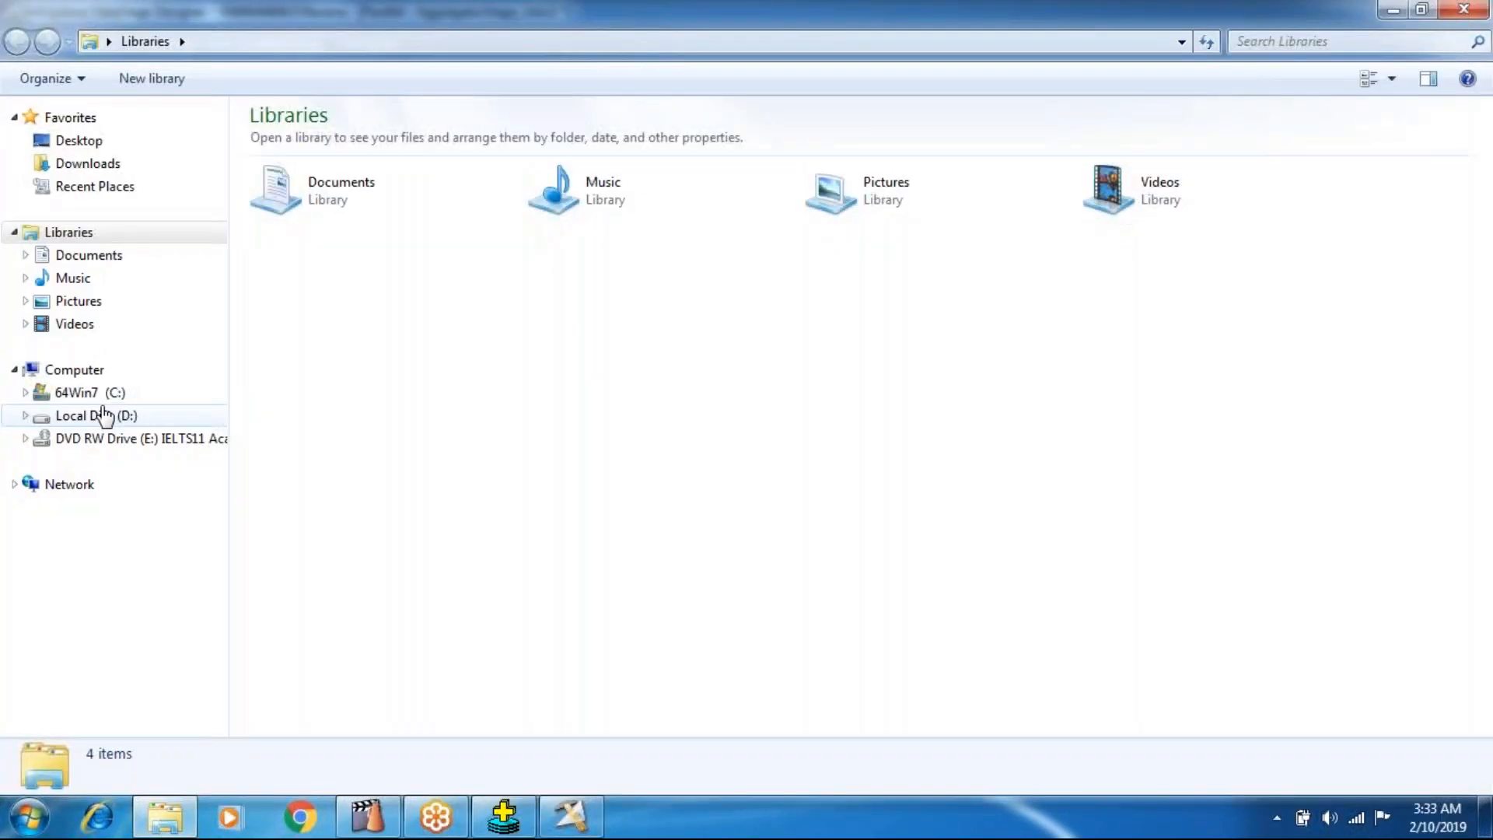
{"action": "left_click", "coordinate": [99, 414]}
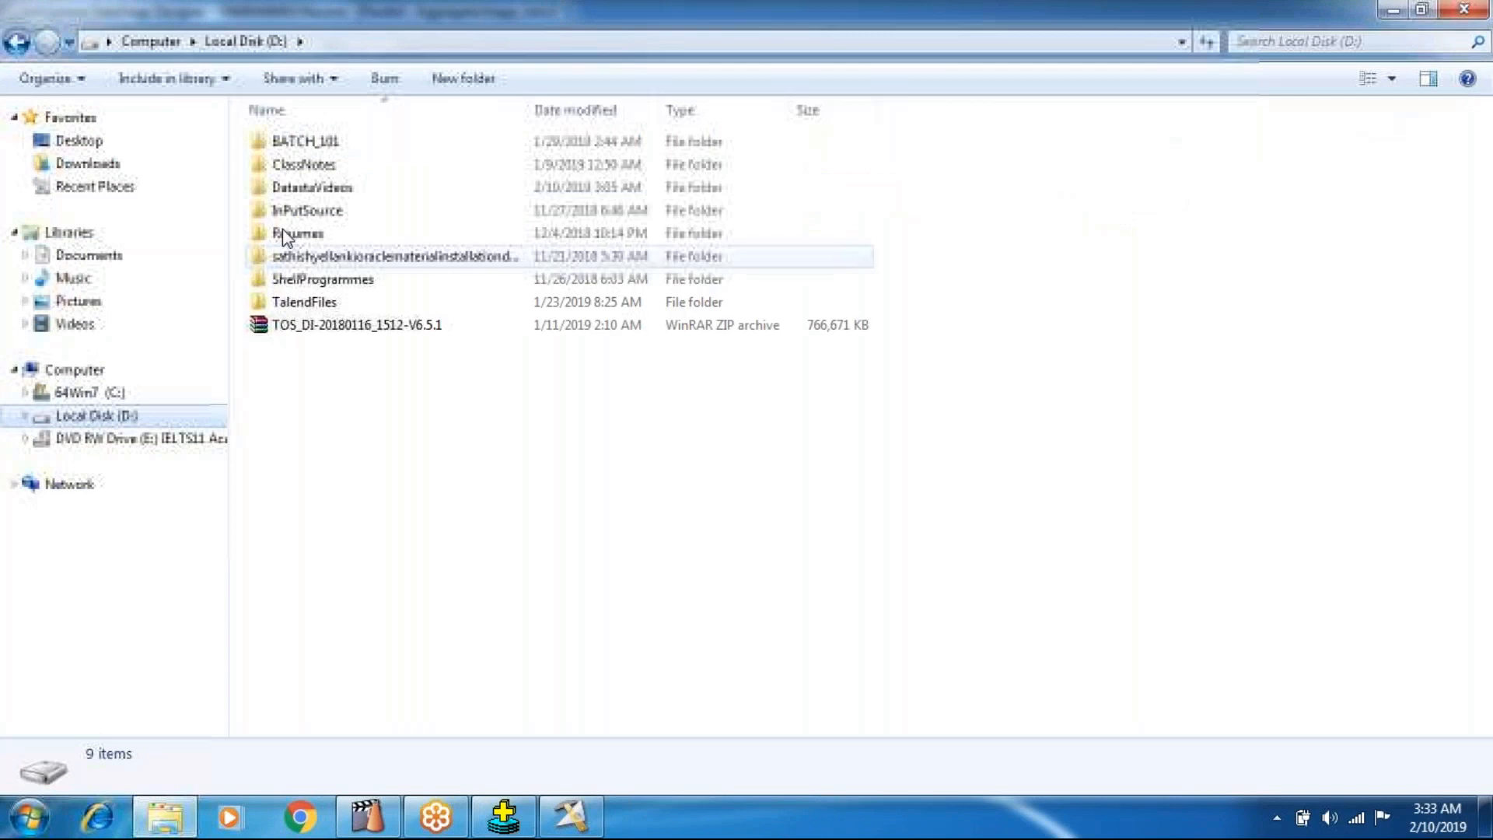
{"action": "double_click", "coordinate": [320, 190]}
{"action": "double_click", "coordinate": [327, 114]}
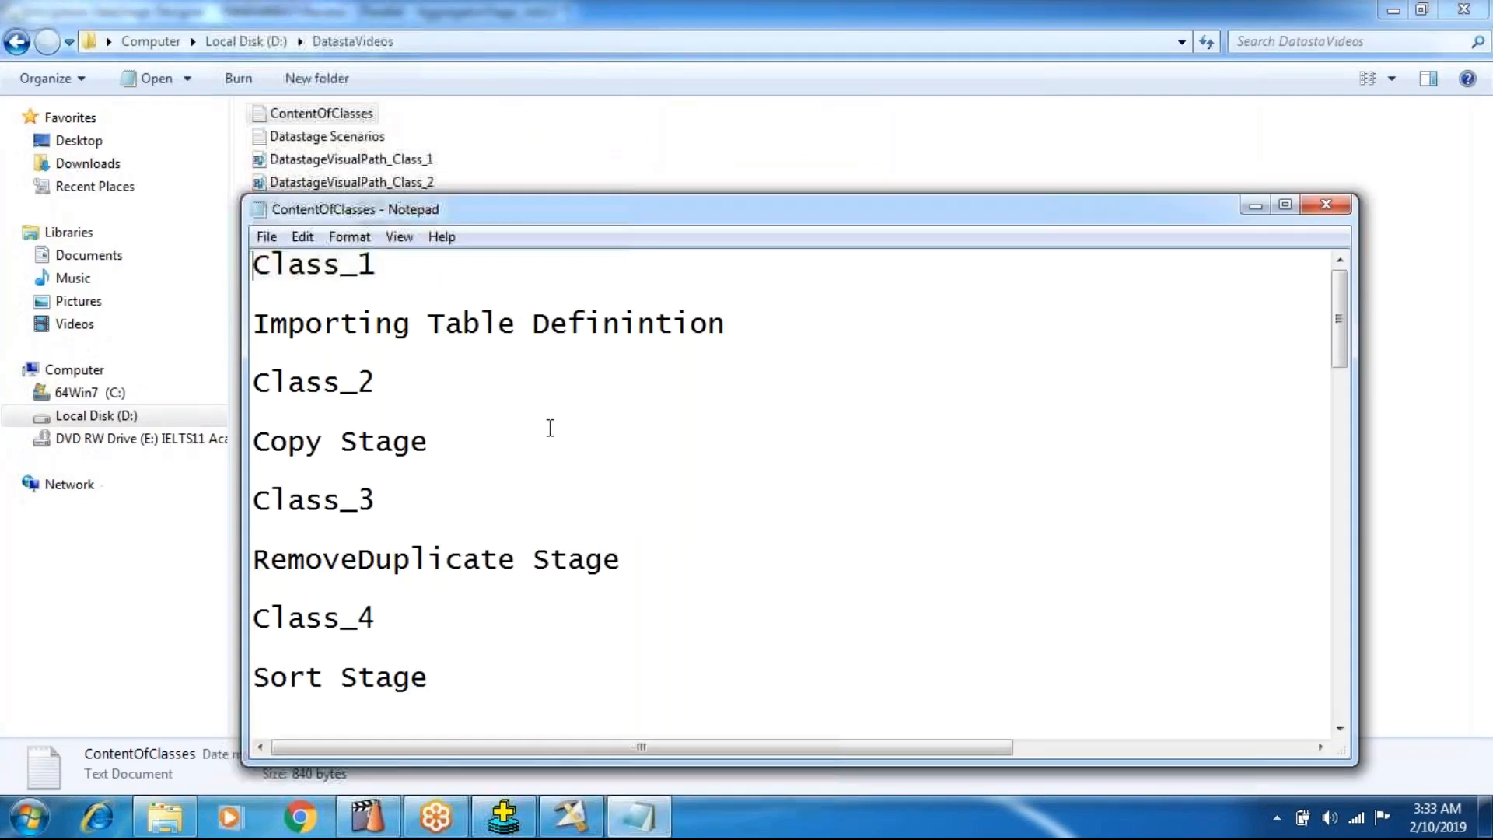
{"action": "scroll", "coordinate": [608, 467], "scroll_direction": "down", "scroll_amount": 5}
{"action": "scroll", "coordinate": [608, 467], "scroll_direction": "up", "scroll_amount": 4}
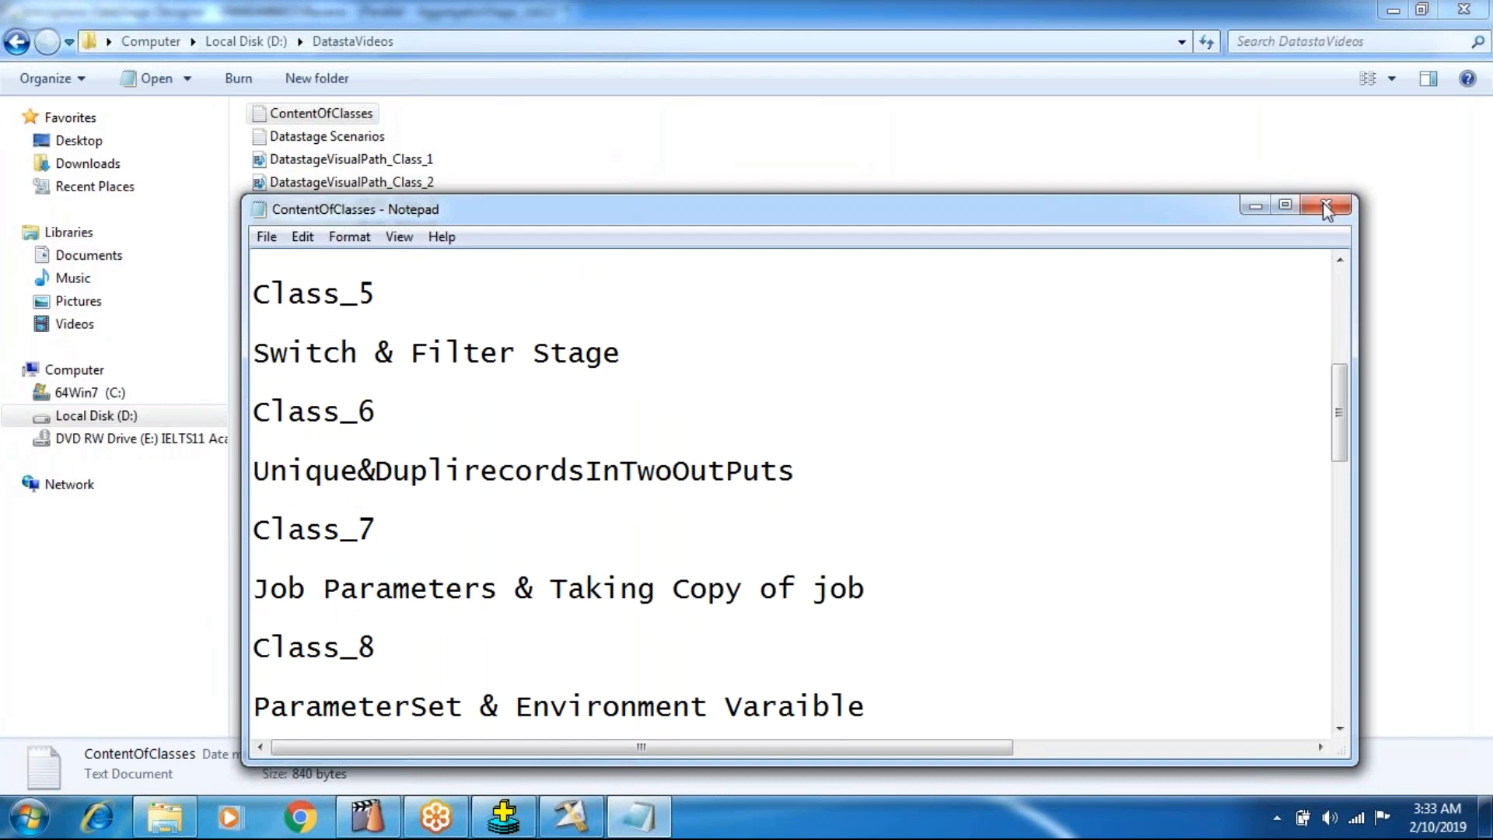
{"action": "left_click", "coordinate": [1326, 204]}
Open the Datastage Scenarios text file maximized and start a new item "3)" below its last line.
{"action": "key", "text": "Down"}
{"action": "key", "text": "Return"}
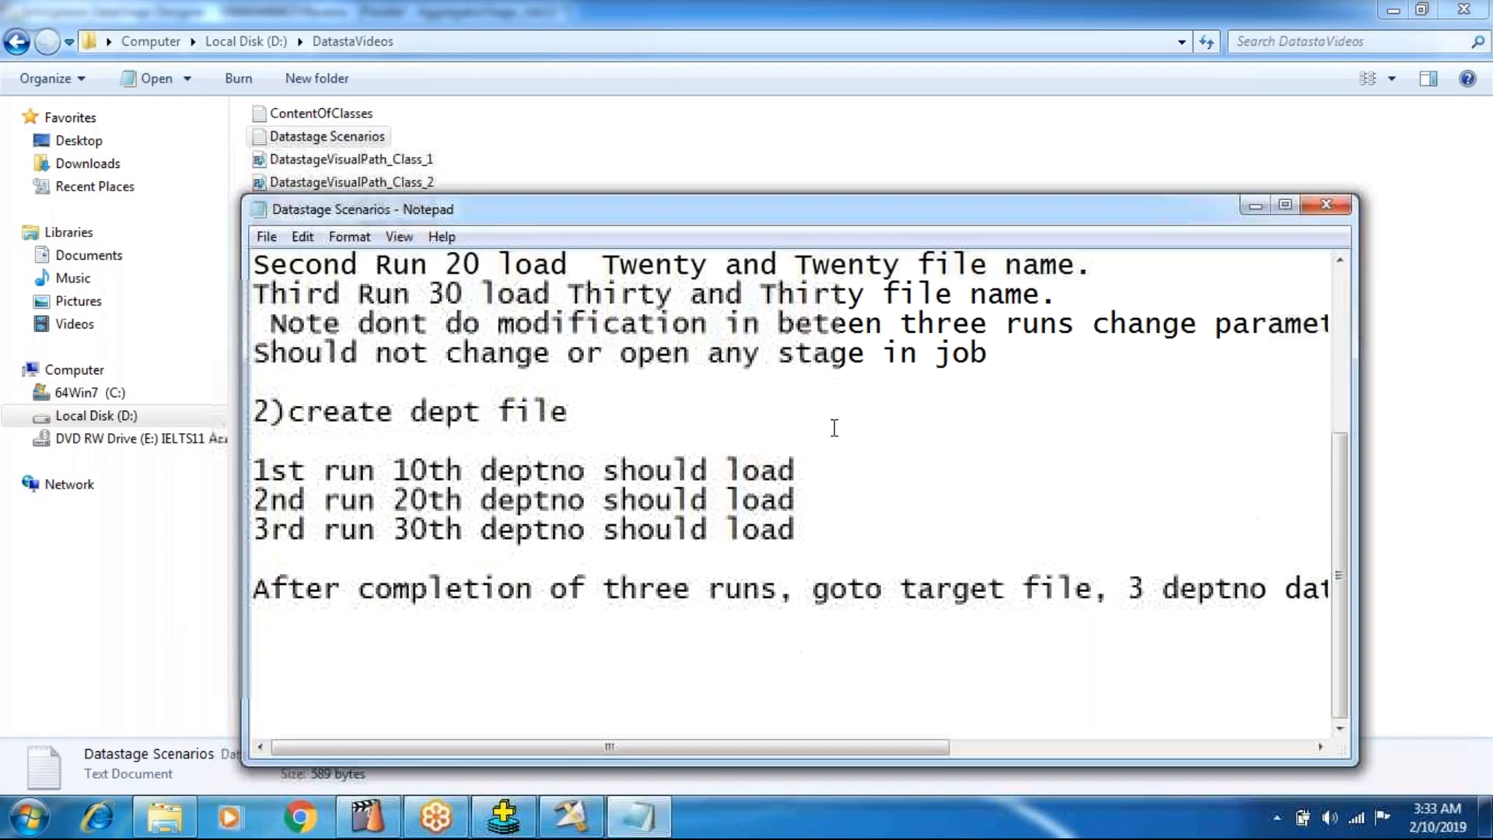
{"action": "left_click", "coordinate": [1297, 205]}
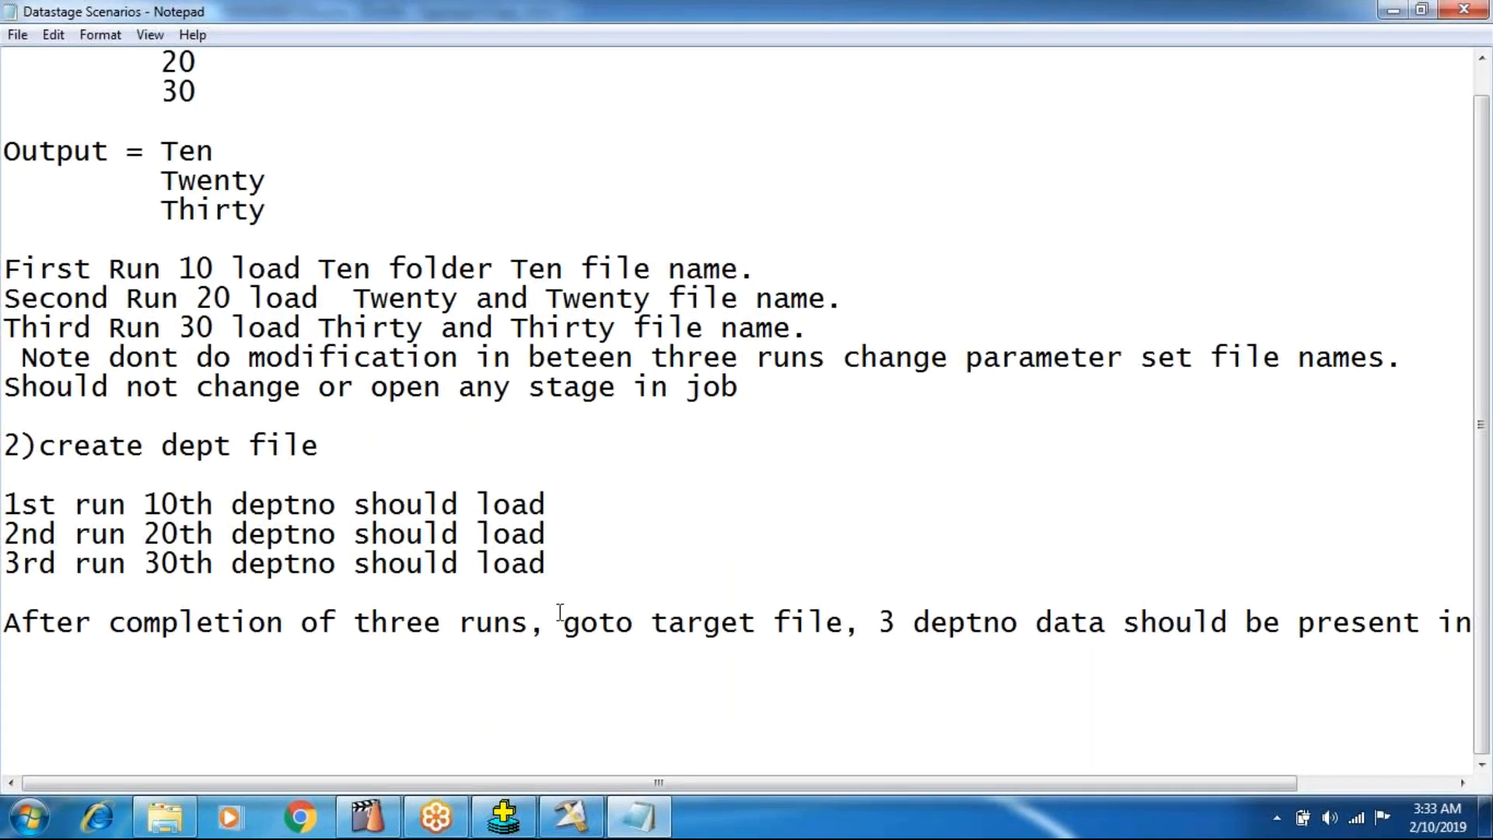
{"action": "mouse_move", "coordinate": [504, 816]}
{"action": "key", "text": "End"}
{"action": "key", "text": "Return"}
{"action": "key", "text": "Return"}
{"action": "key", "text": "Return"}
{"action": "type", "text": "3)"}
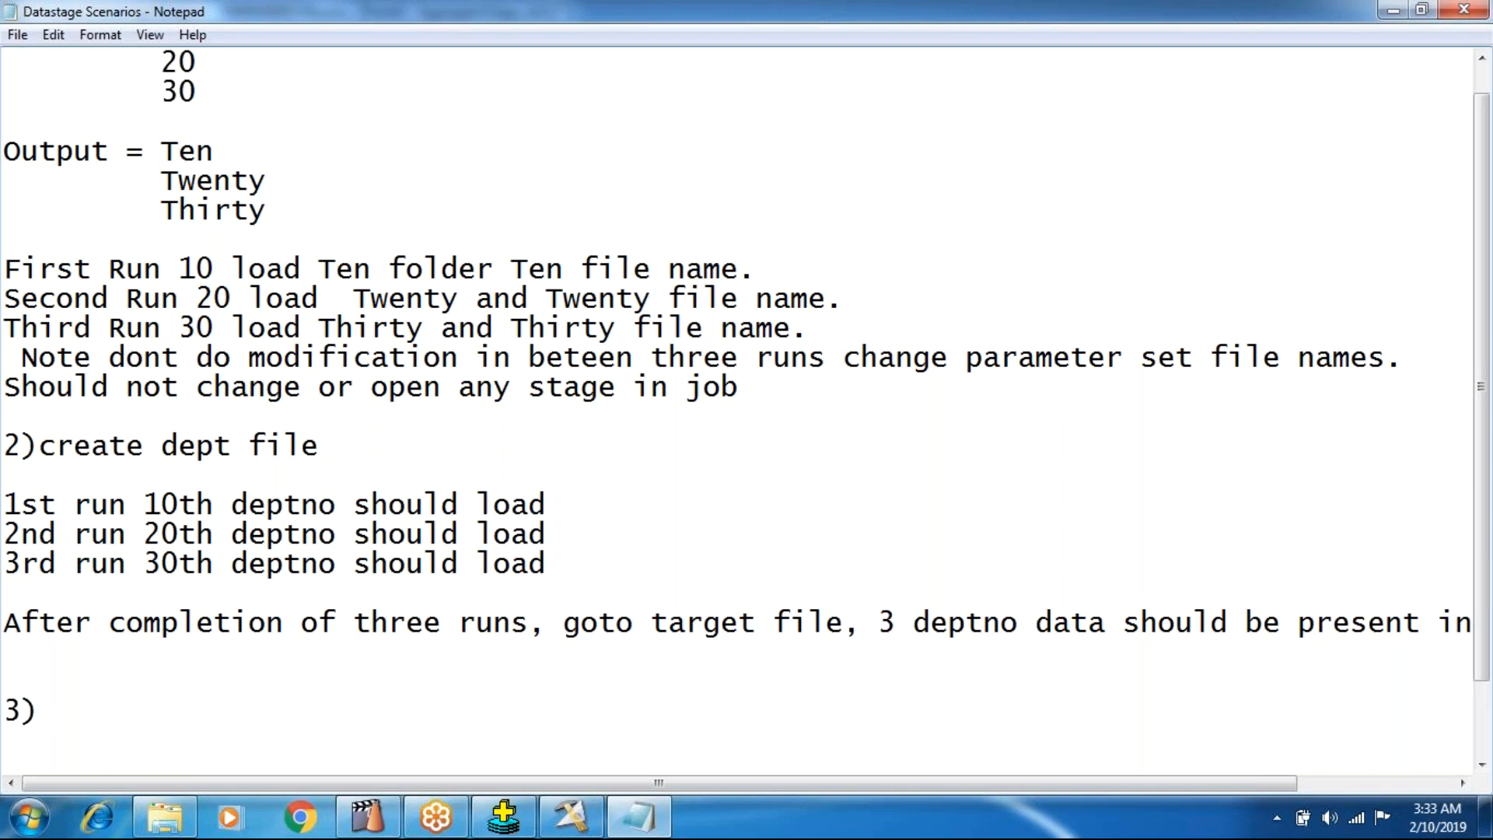
Write "I want max sal with all details of that employee." as scenario 3, then save and close the file.
{"action": "type", "text": "I wamt"}
{"action": "key", "text": "BackSpace"}
{"action": "key", "text": "BackSpace"}
{"action": "type", "text": "nt "}
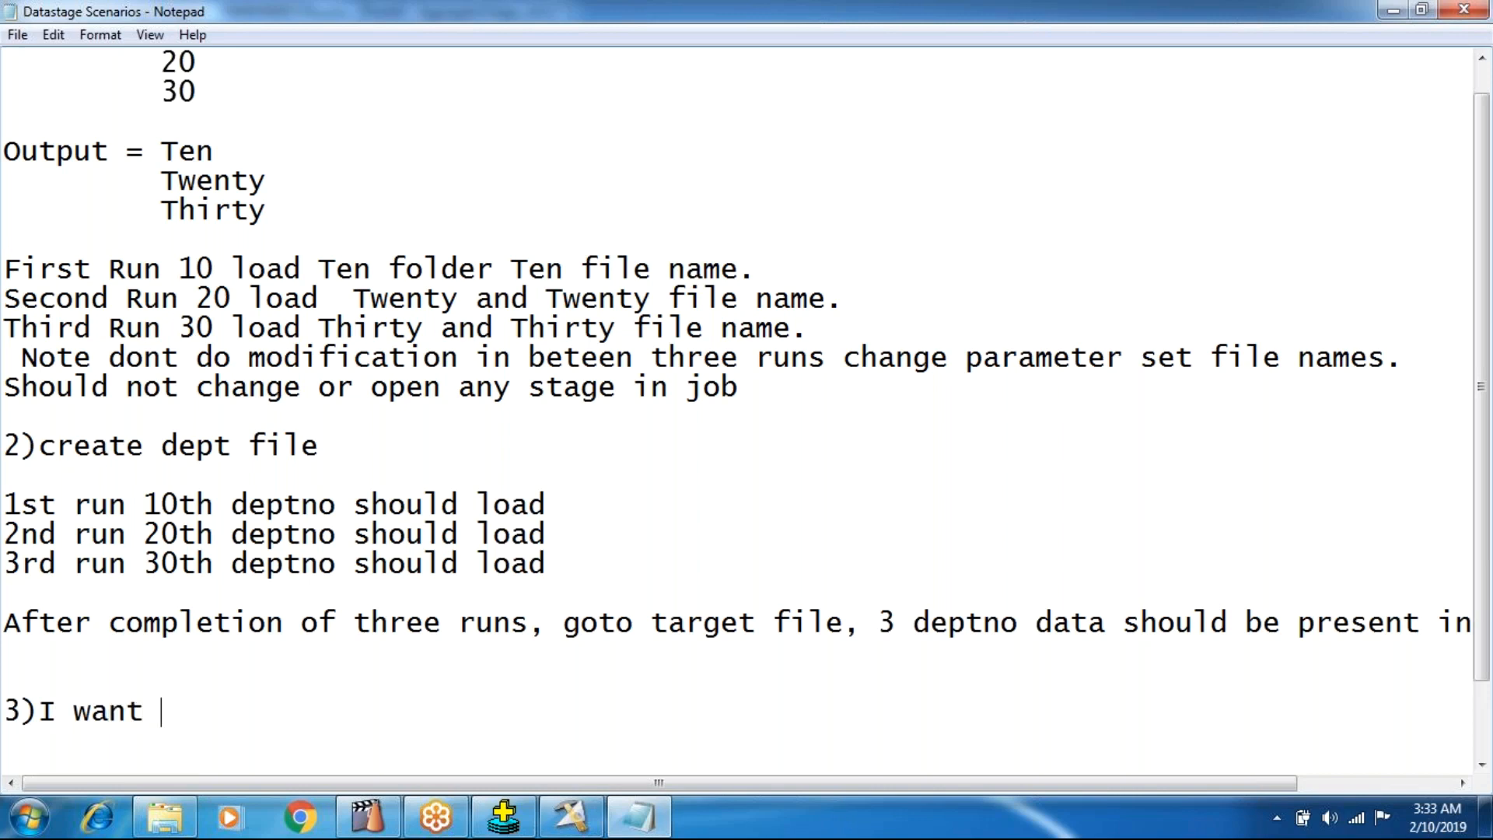
{"action": "type", "text": "max sal"}
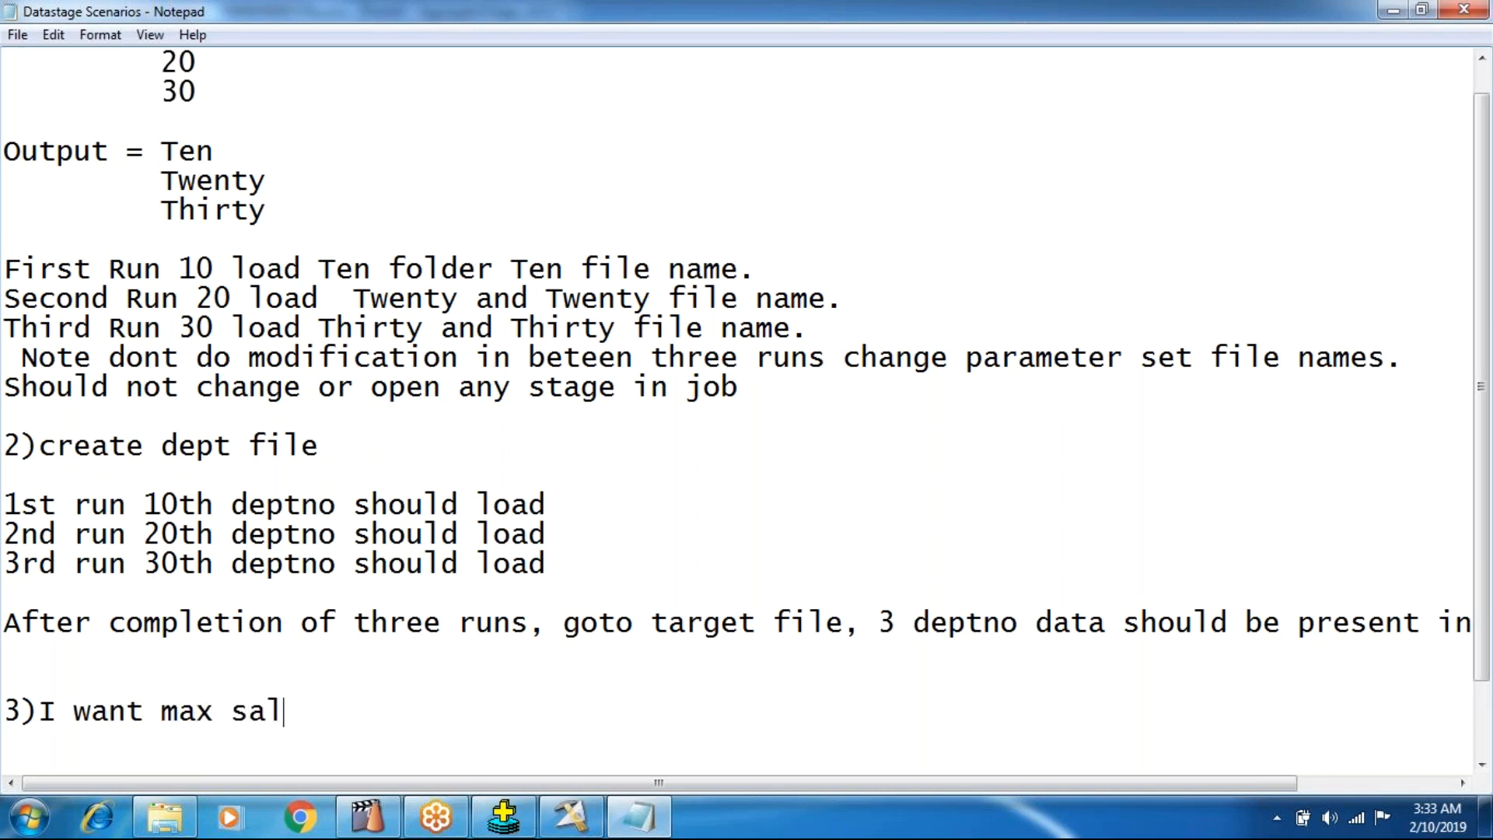
{"action": "type", "text": " with all de"}
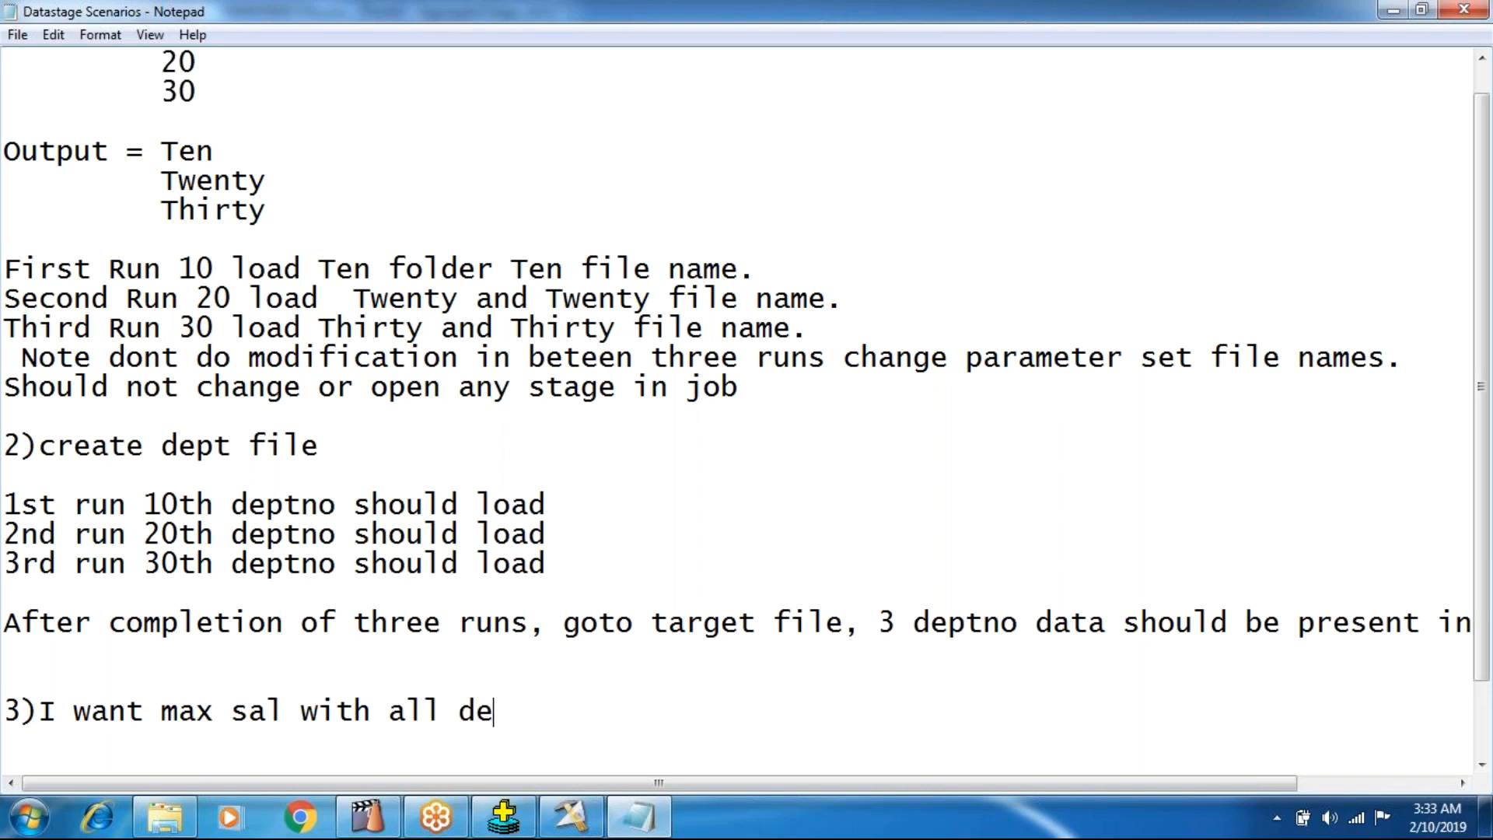
{"action": "type", "text": "tails og"}
{"action": "key", "text": "BackSpace"}
{"action": "key", "text": "BackSpace"}
{"action": "type", "text": "f tht"}
{"action": "key", "text": "BackSpace"}
{"action": "key", "text": "BackSpace"}
{"action": "key", "text": "BackSpace"}
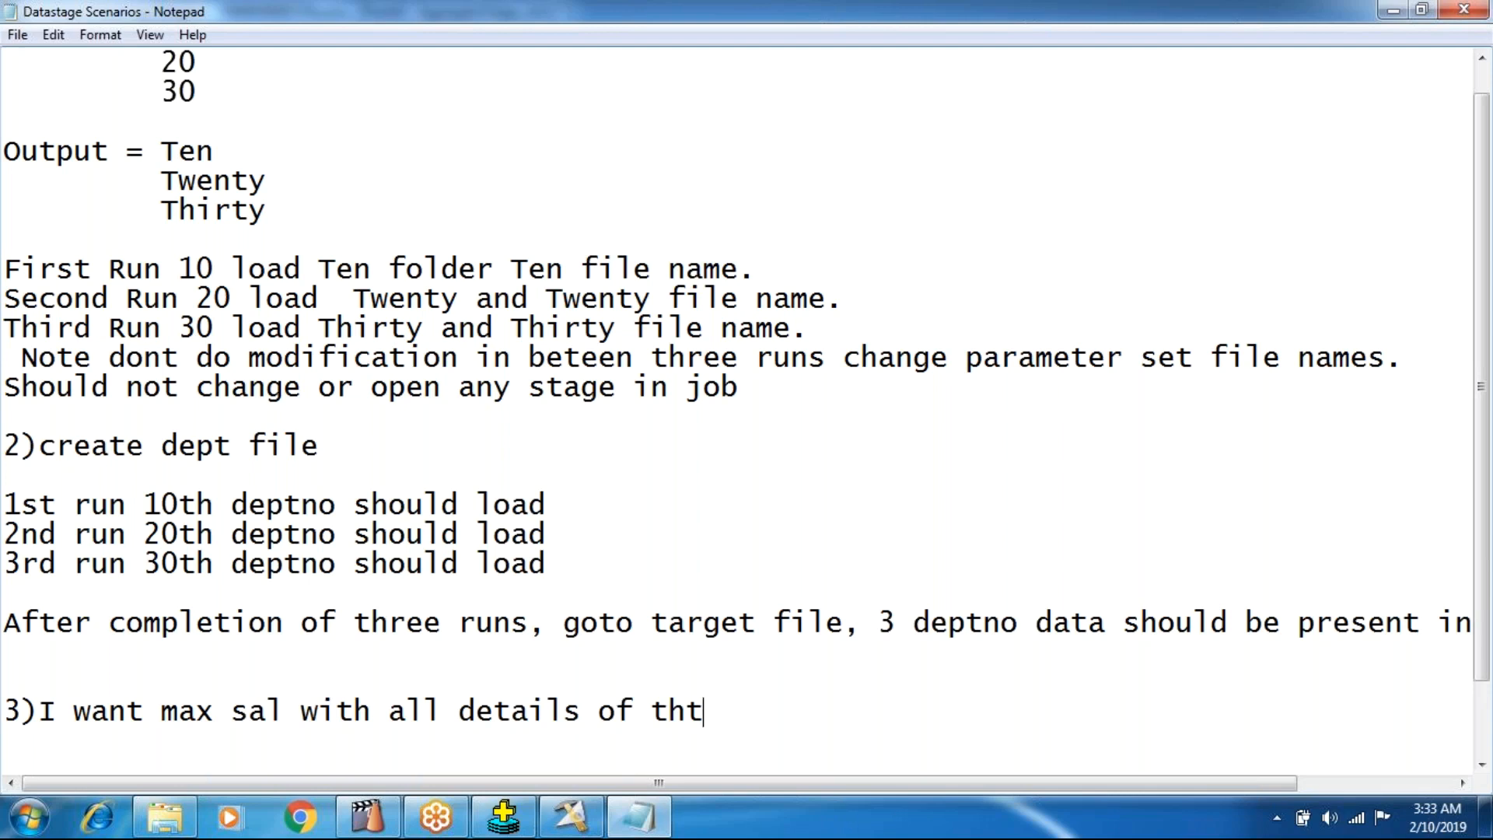
{"action": "type", "text": "hat employee"}
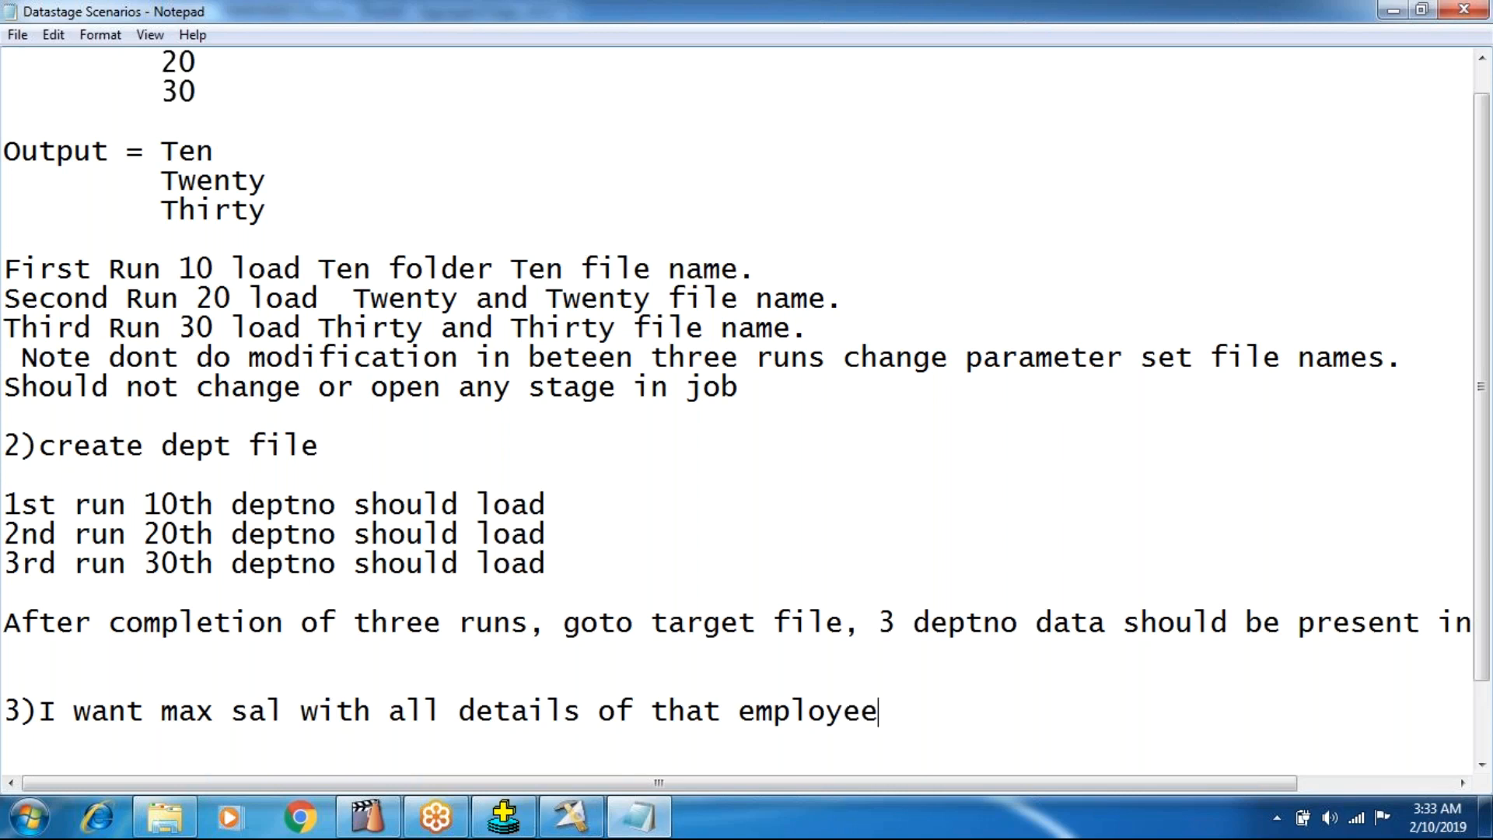
{"action": "type", "text": "."}
{"action": "left_click", "coordinate": [1464, 10]}
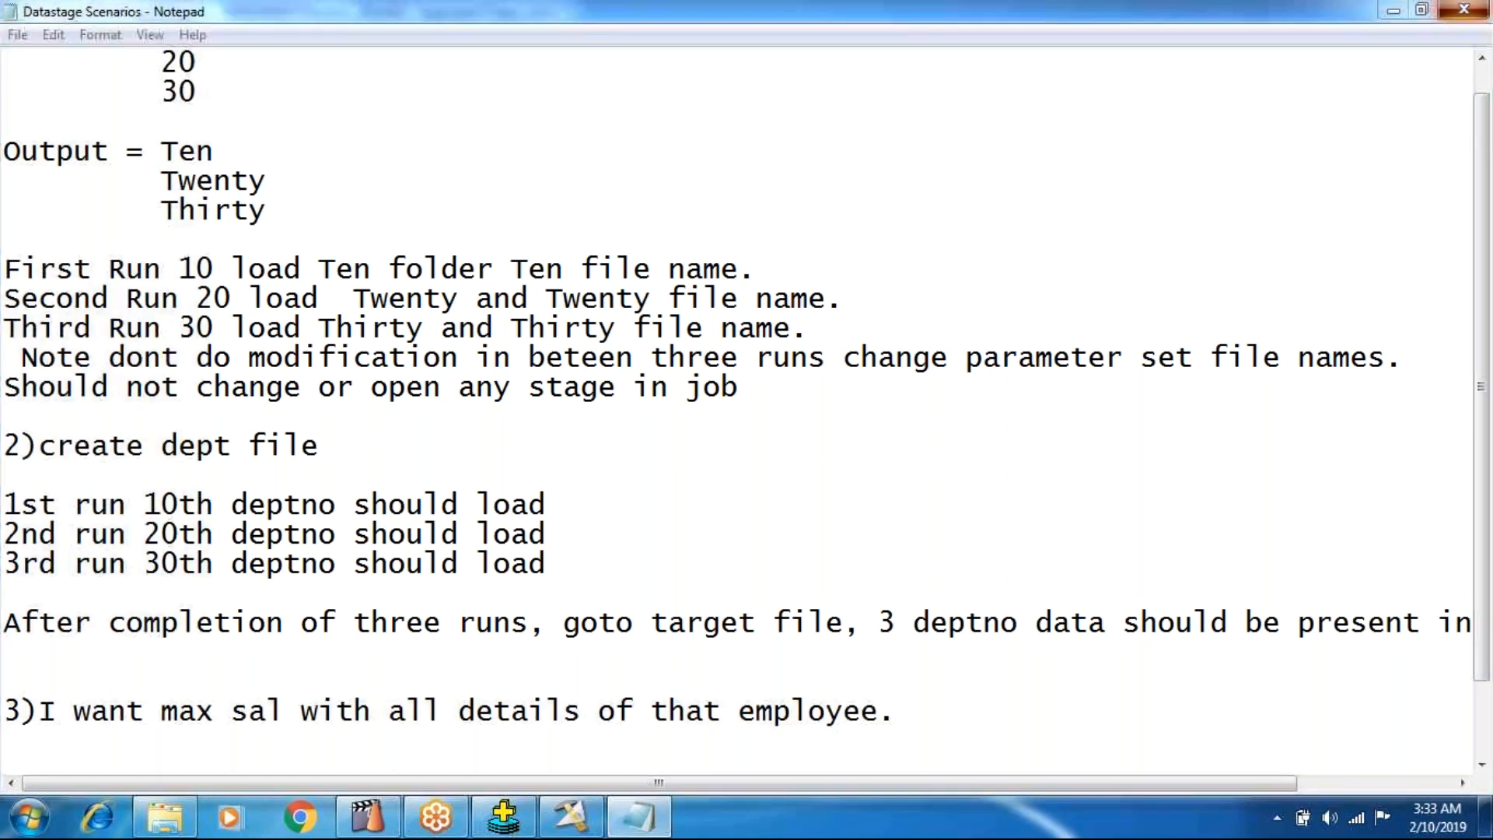
{"action": "left_click", "coordinate": [698, 418]}
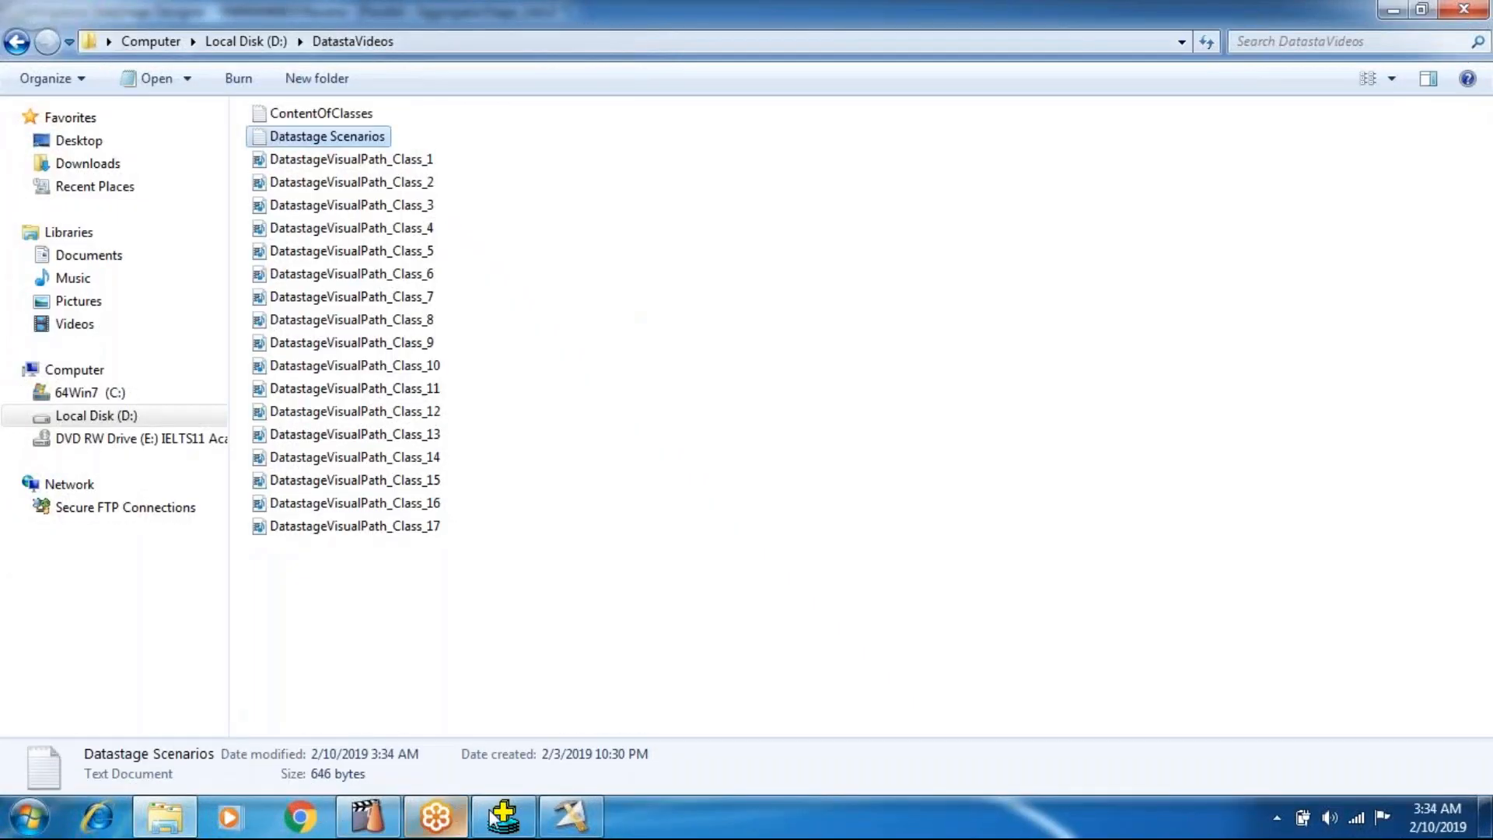
Switch to Oracle SQL*Plus and run "select max(sal) from emp;" to query the highest salary.
{"action": "left_click", "coordinate": [504, 817]}
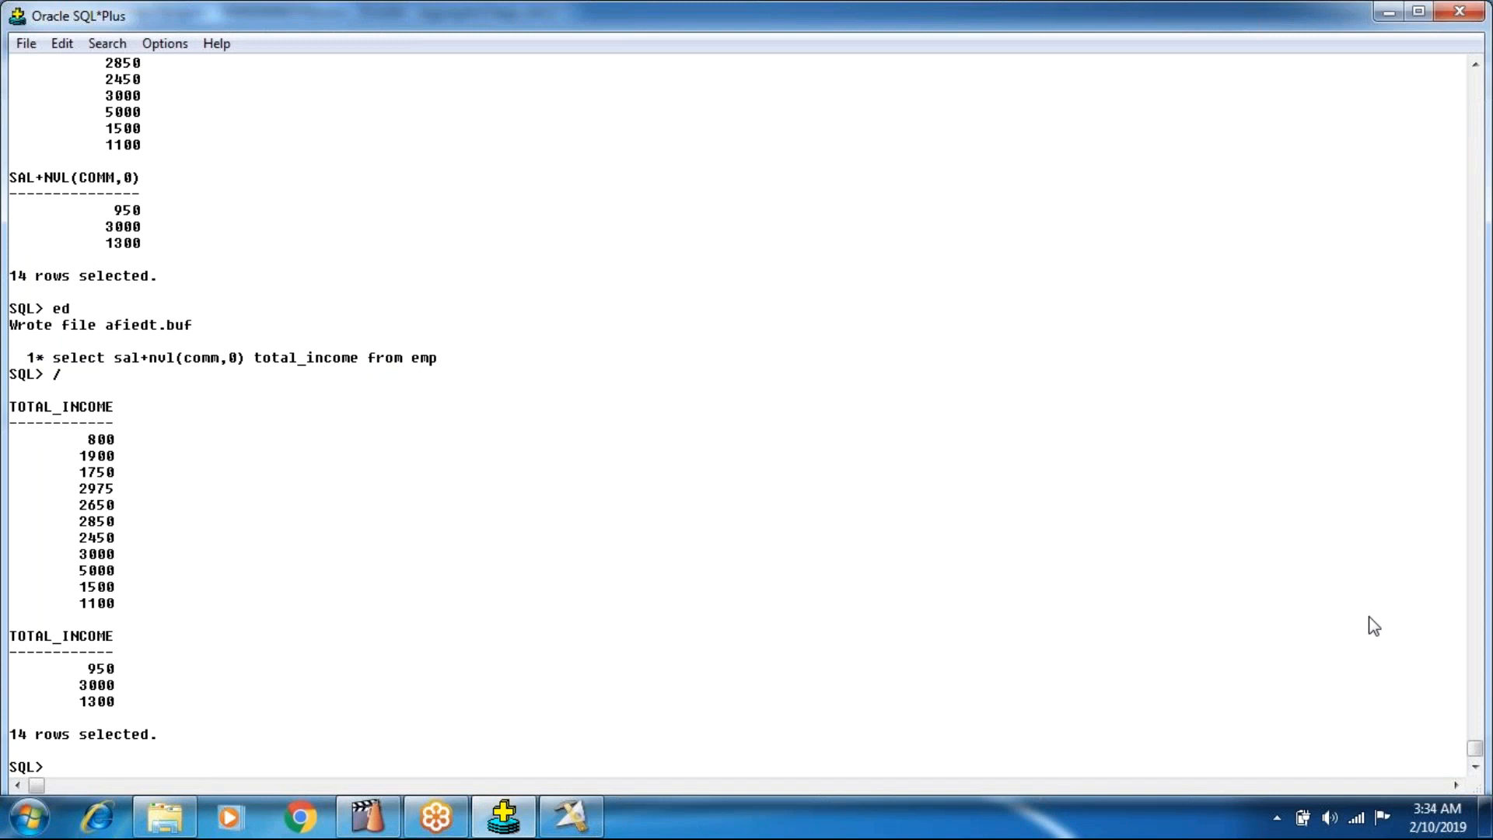
{"action": "type", "text": "select max(sal) fro"}
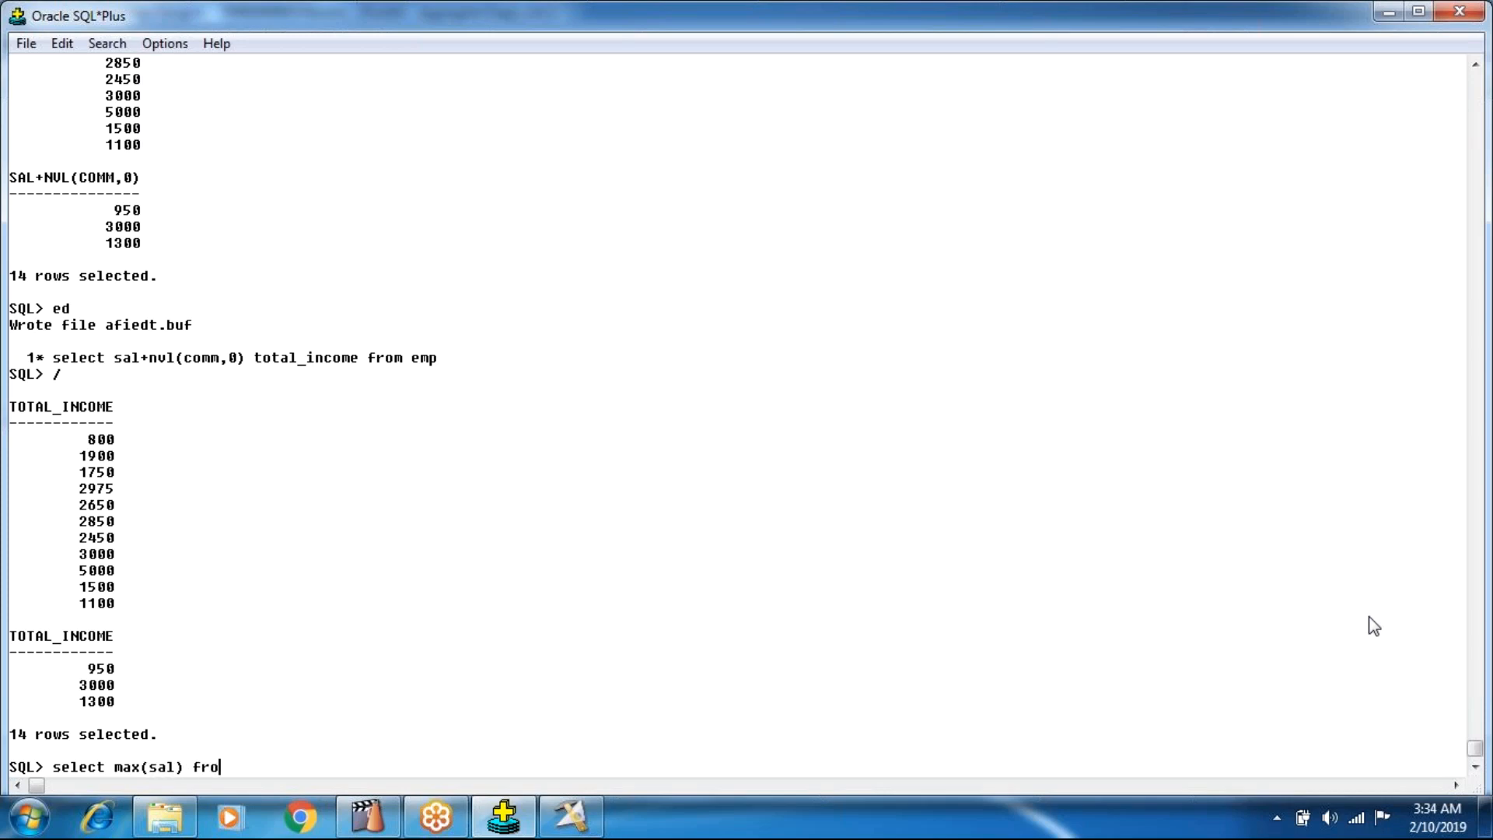
{"action": "type", "text": "m emp;"}
{"action": "key", "text": "Return"}
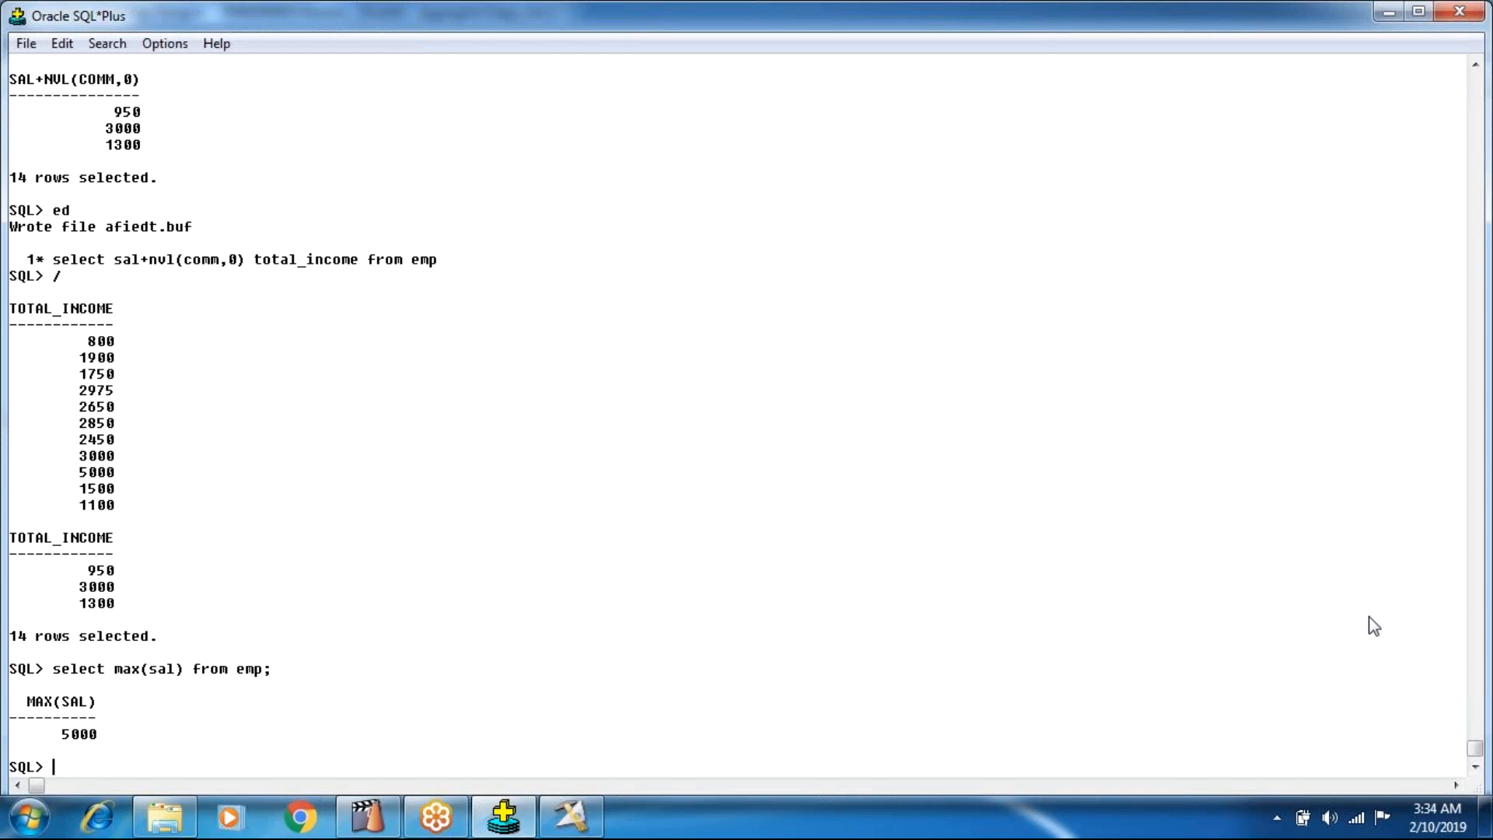
Run the maximum salary query on the emp table a second time.
{"action": "type", "text": "select max(sal) from emp"}
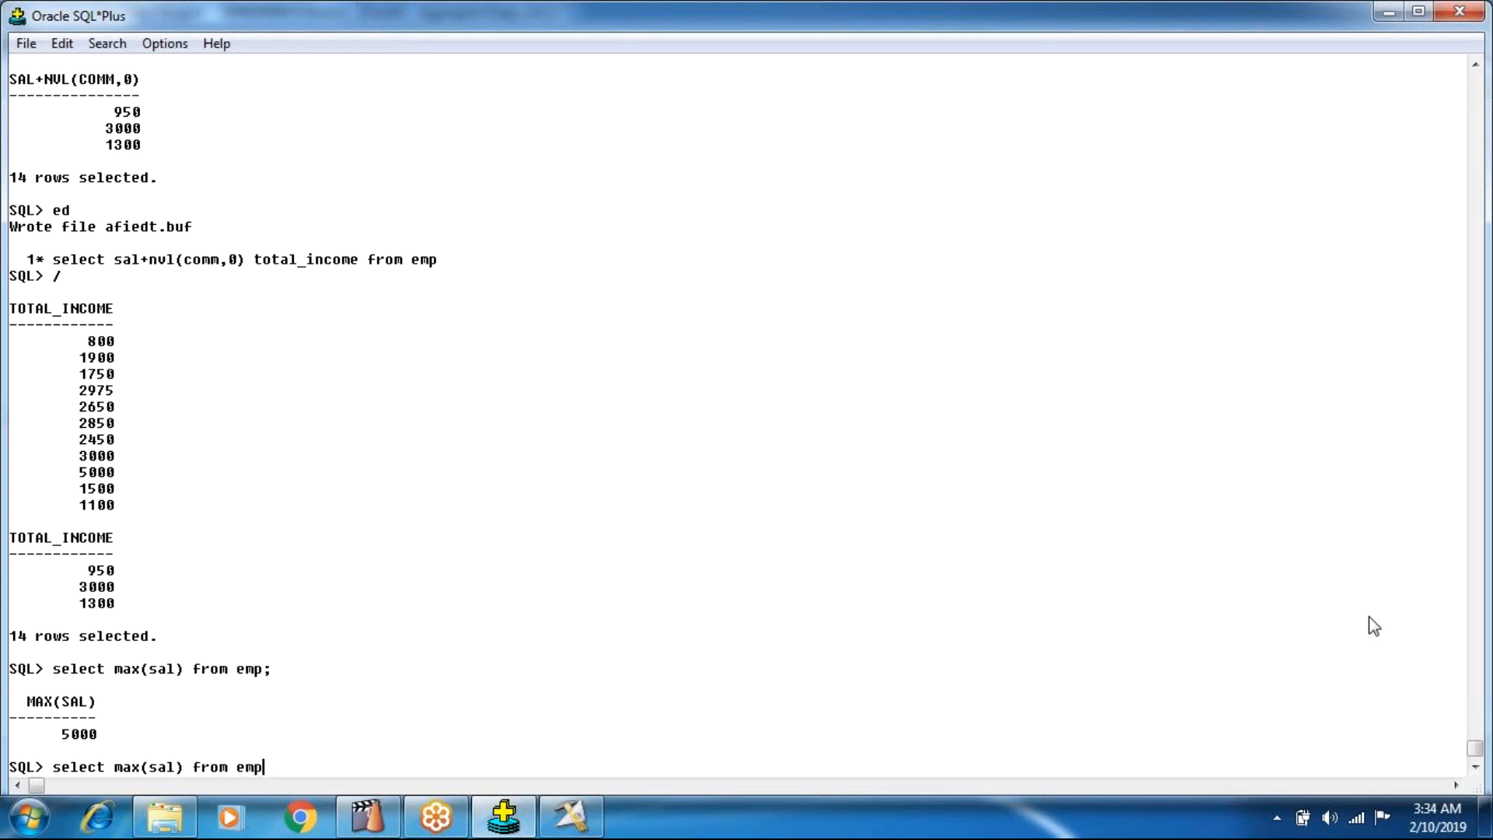
{"action": "type", "text": ";"}
{"action": "key", "text": "Return"}
Open the last query in the SQL edit buffer and insert "select * from emp where sal=(" before the existing select.
{"action": "type", "text": "ed"}
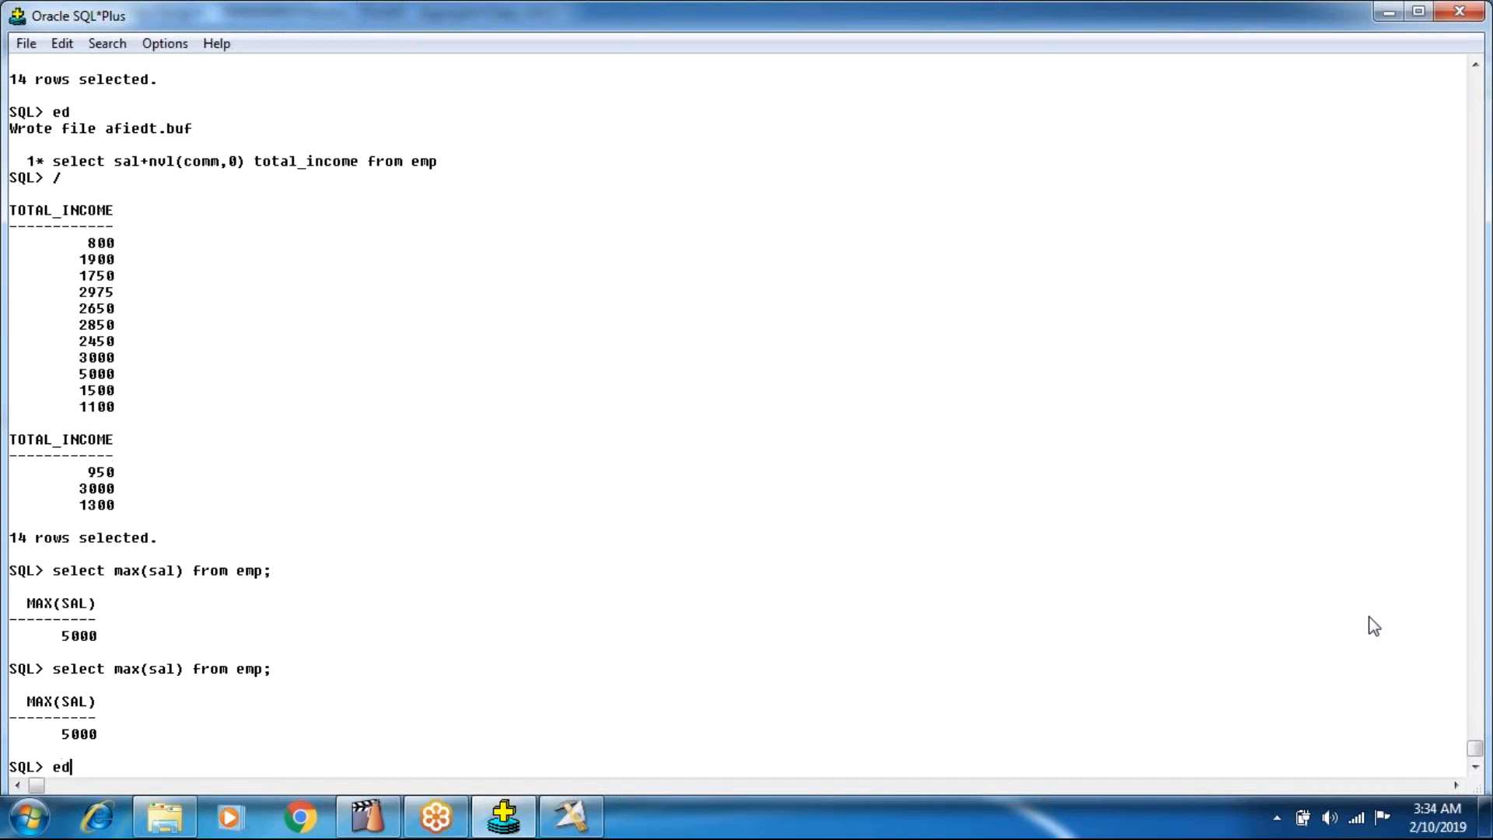
{"action": "key", "text": "Return"}
{"action": "type", "text": "select * from emp"}
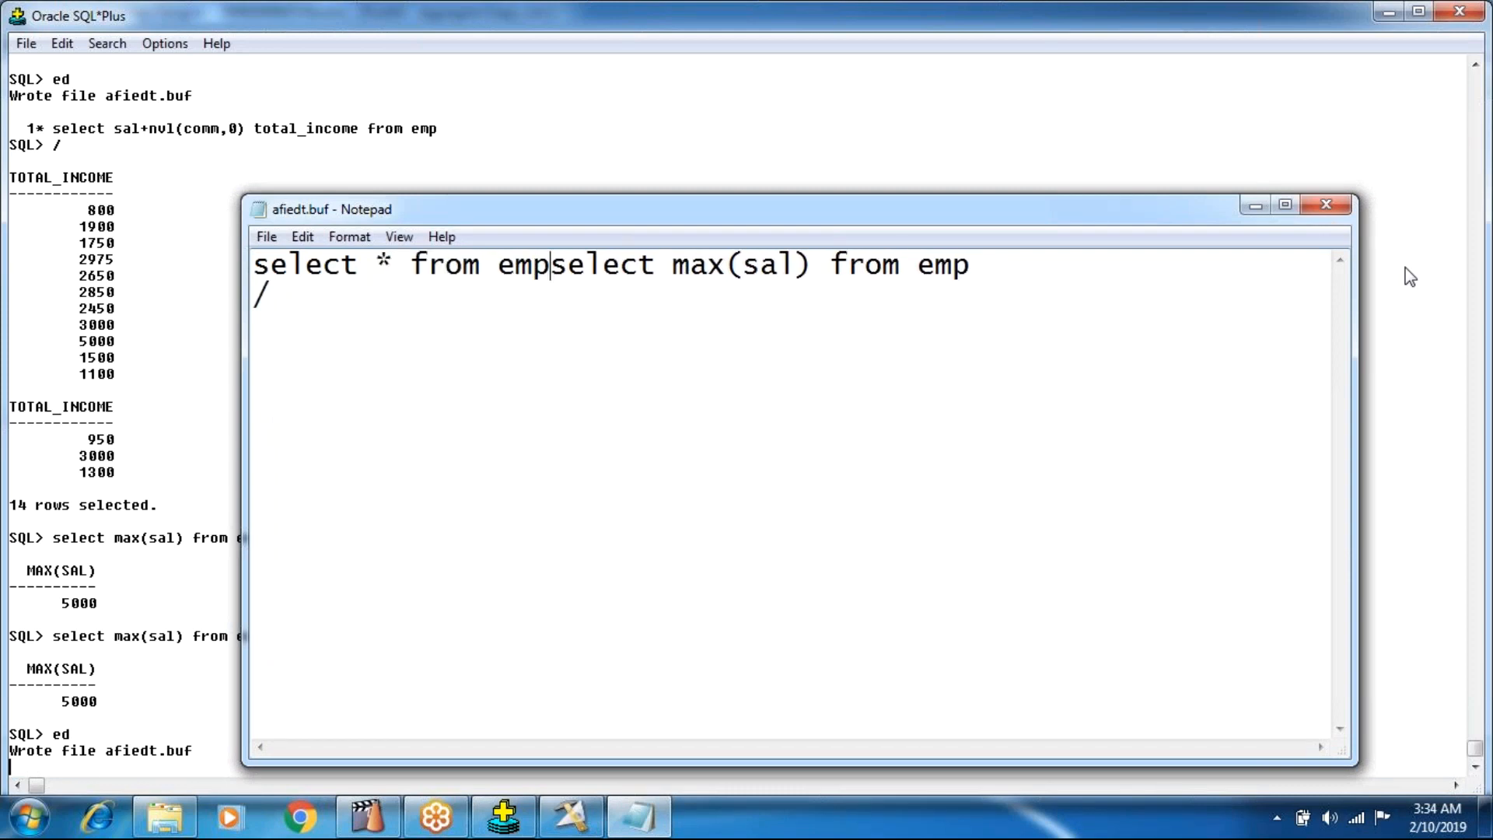
{"action": "type", "text": " wge\\"}
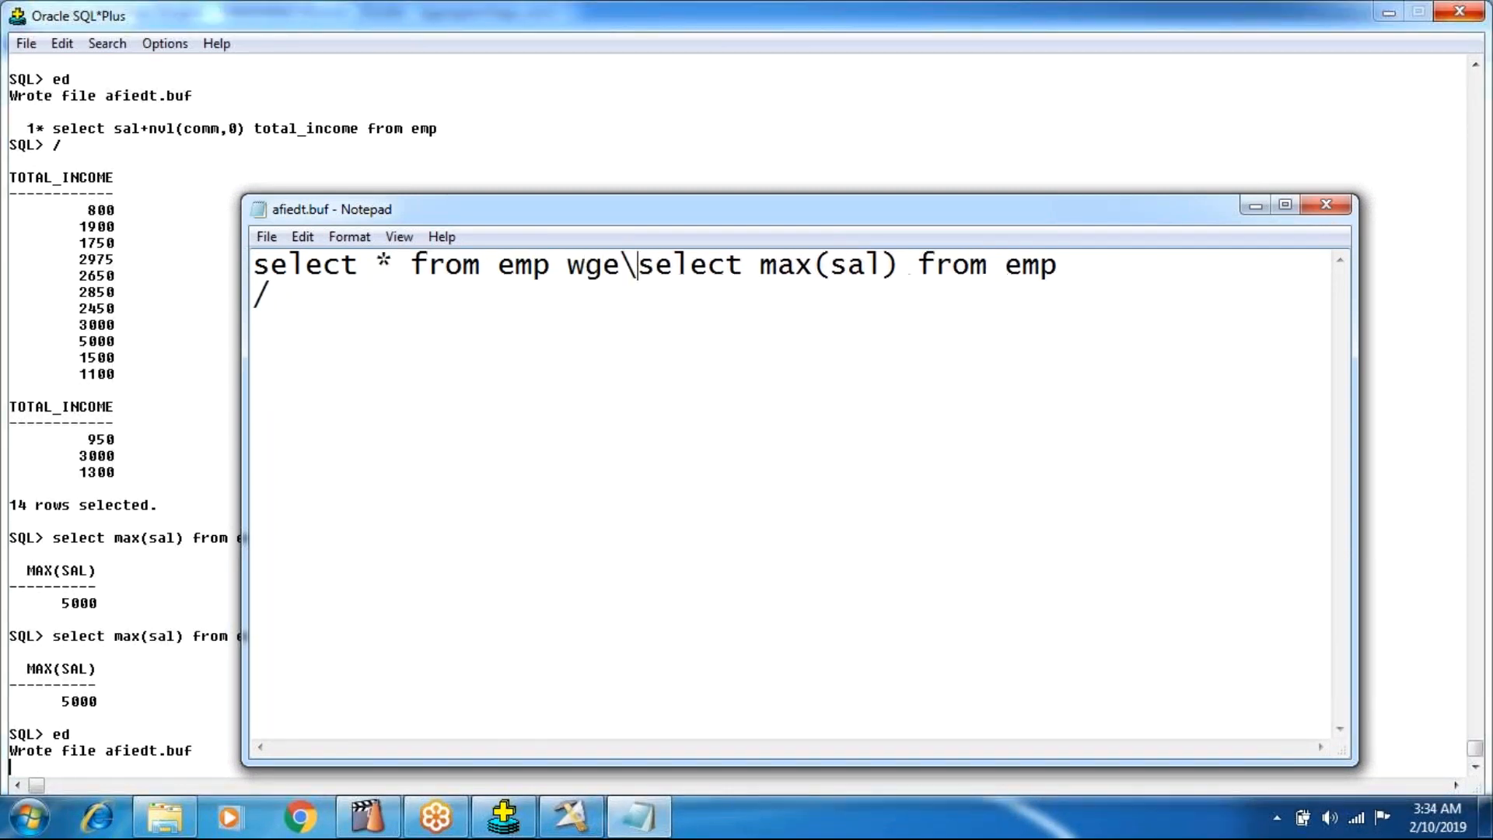
{"action": "key", "text": "BackSpace"}
{"action": "key", "text": "BackSpace"}
{"action": "key", "text": "BackSpace"}
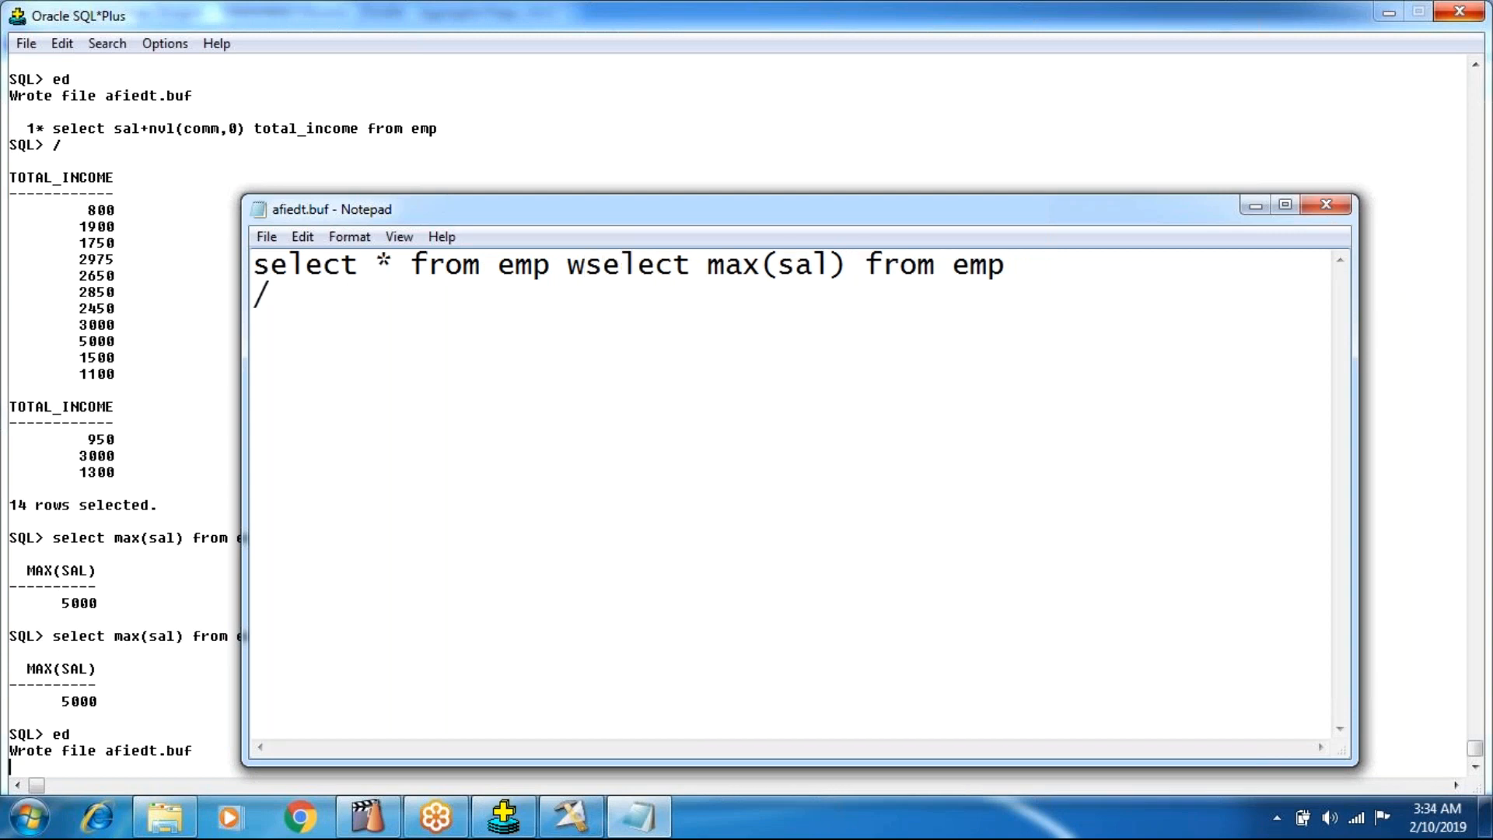
{"action": "type", "text": "here sa"}
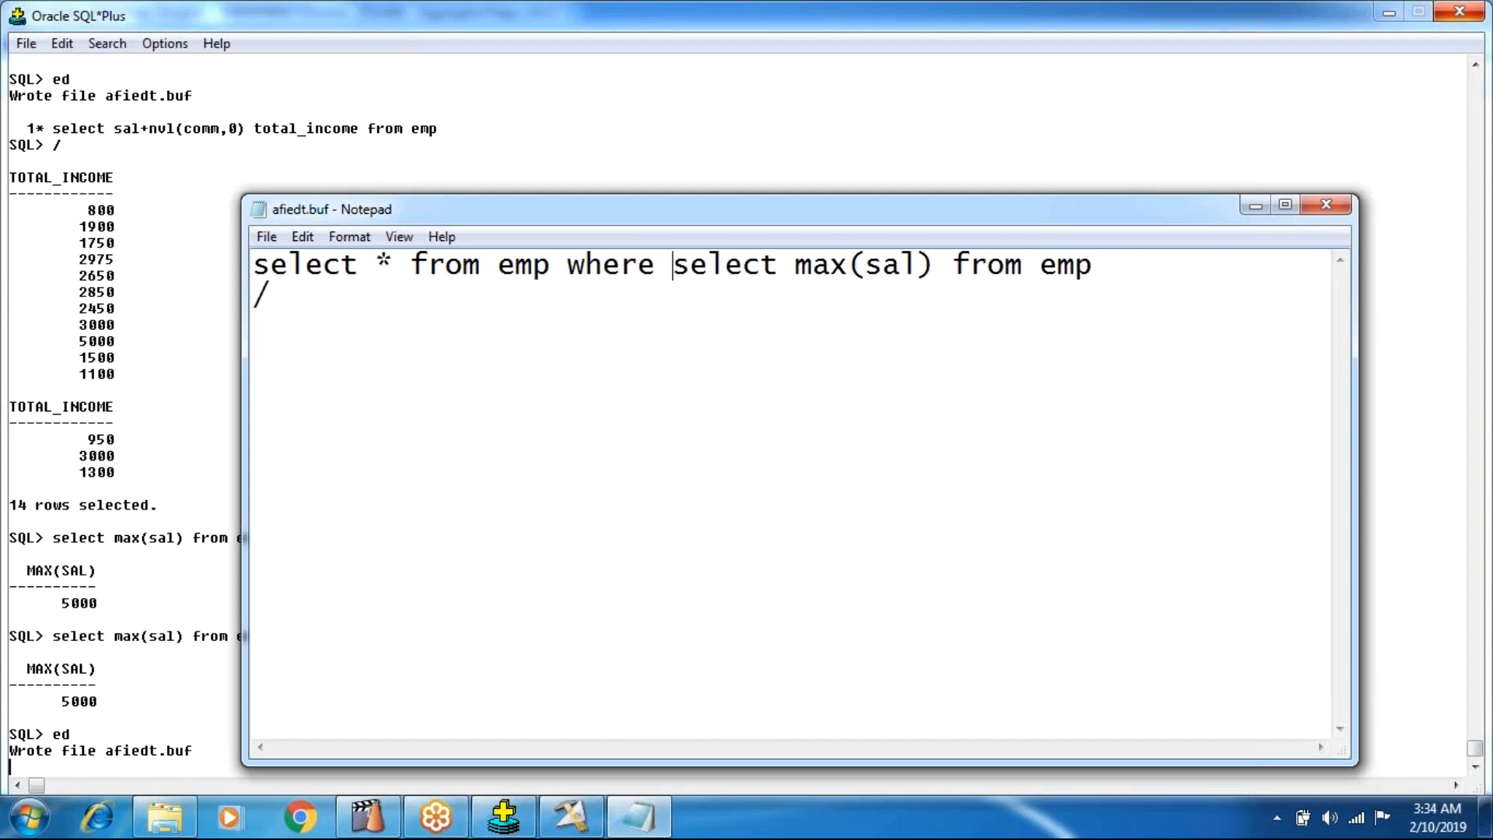
{"action": "type", "text": "l"}
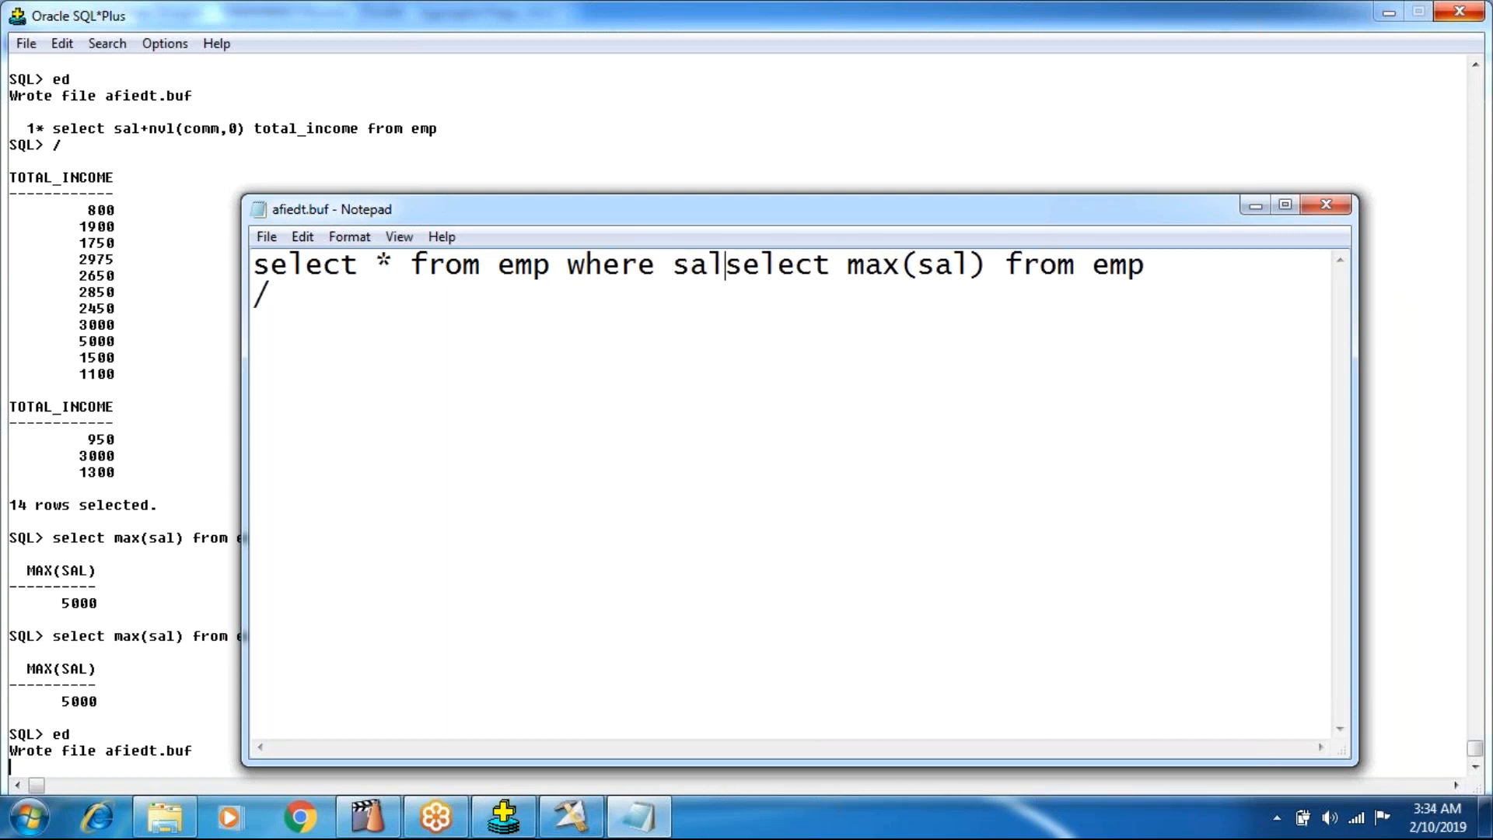
{"action": "type", "text": "="}
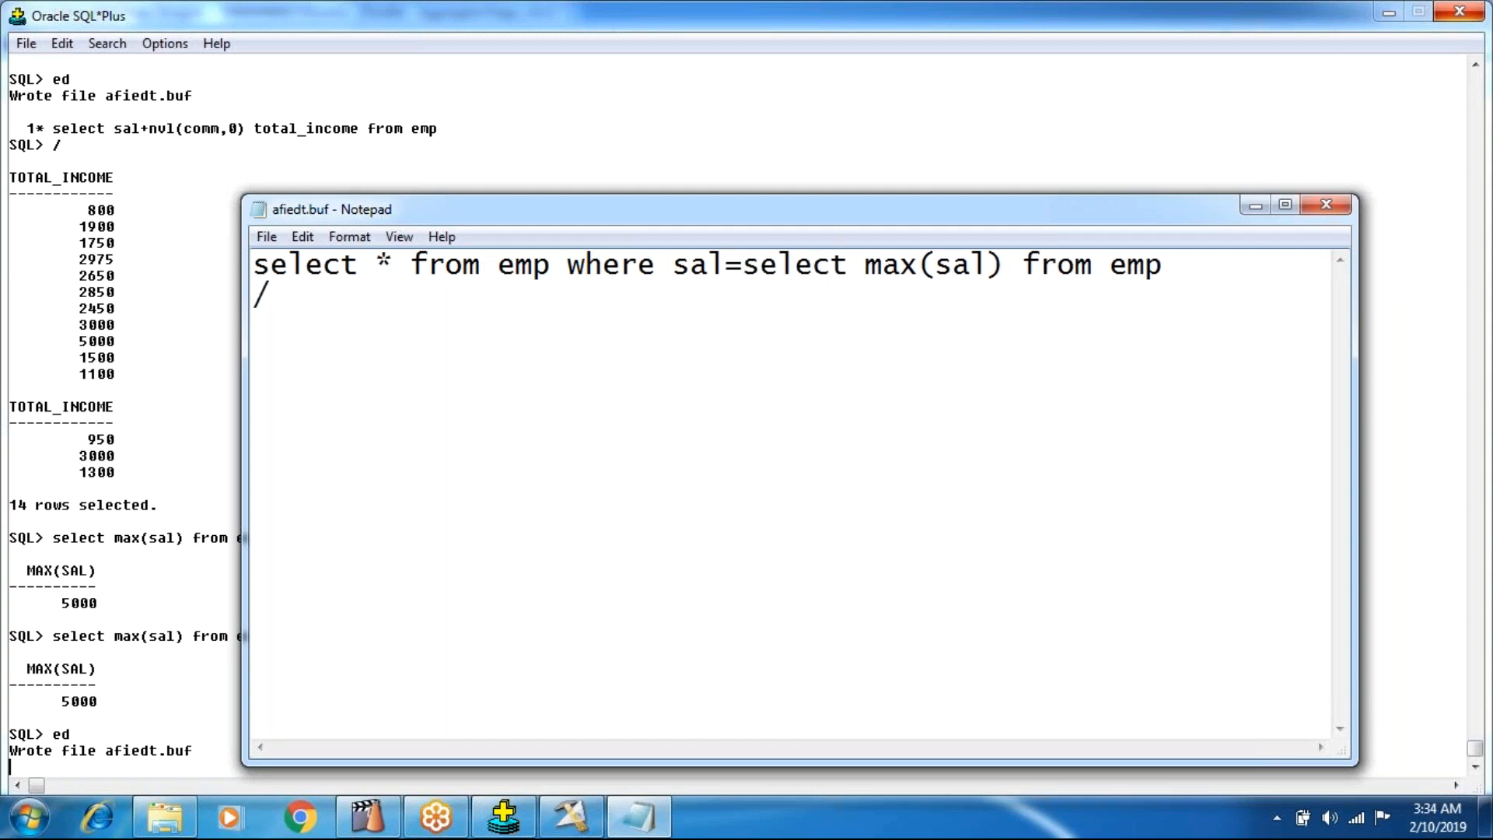
{"action": "type", "text": "("}
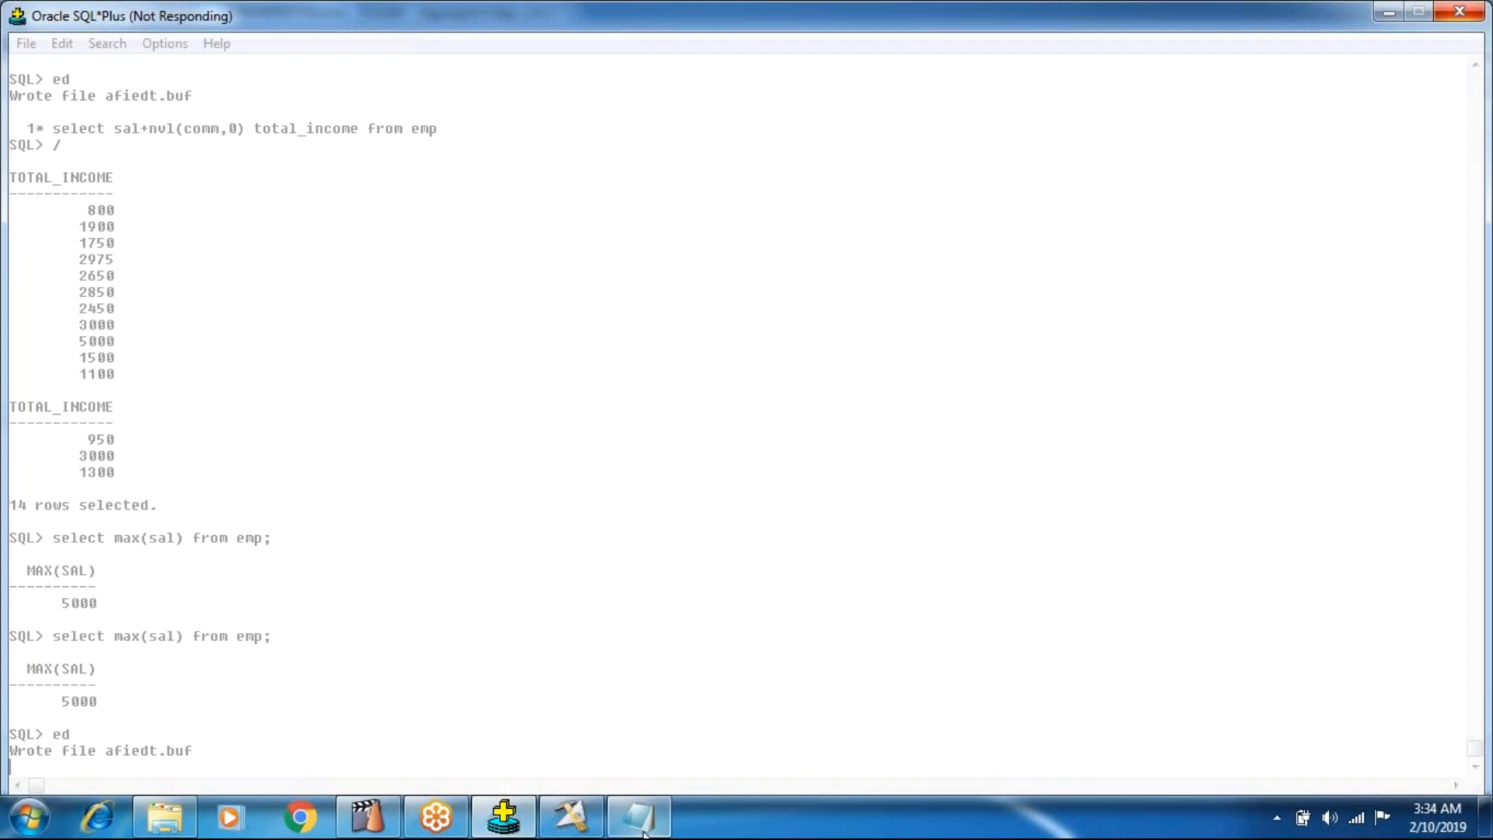
Close the subquery's parenthesis after emp, save and exit the edit buffer, and execute the revised query.
{"action": "left_click", "coordinate": [1186, 265]}
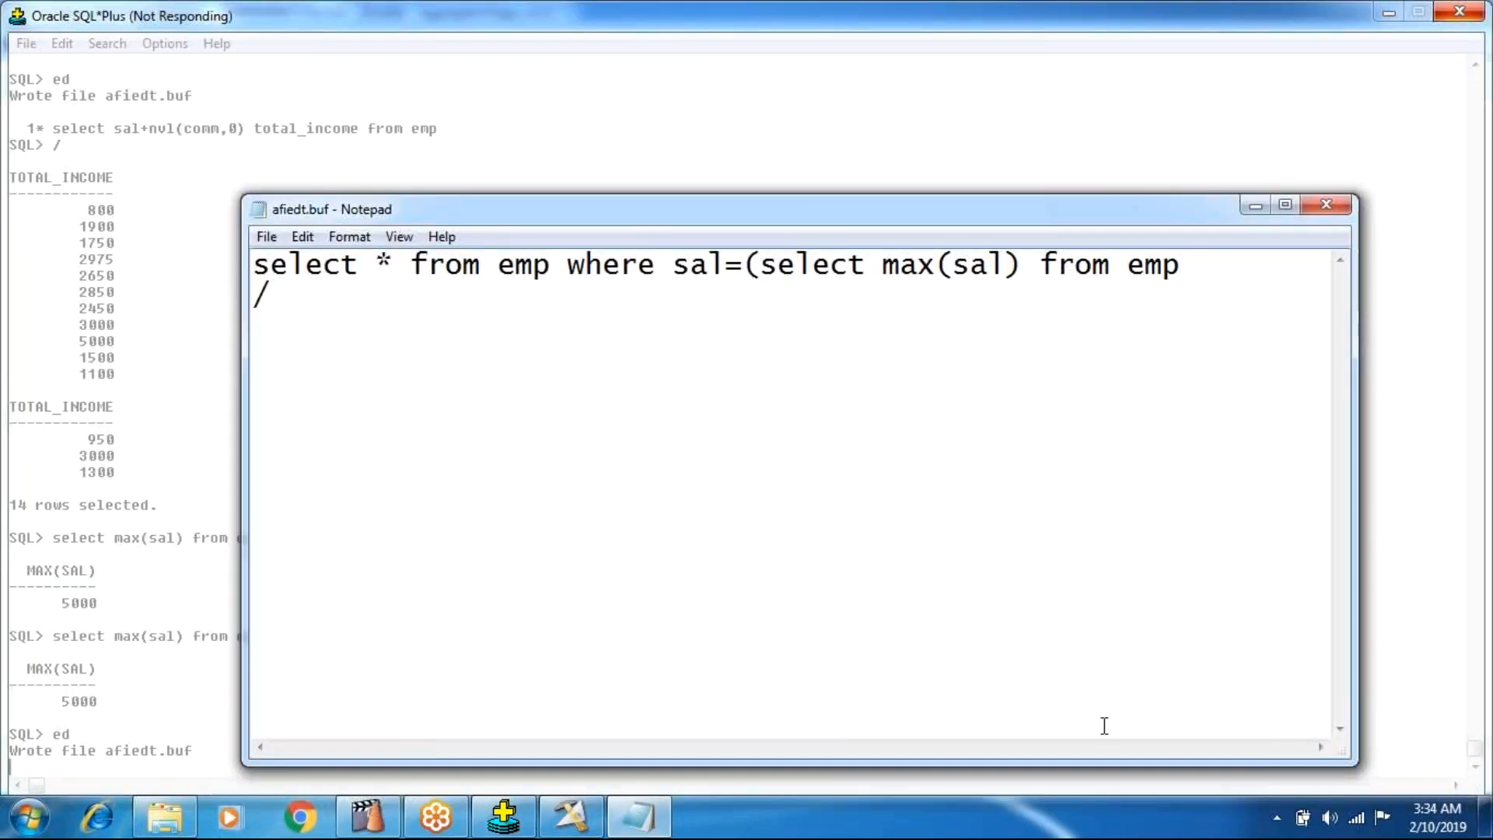
{"action": "type", "text": ");4"}
{"action": "key", "text": "BackSpace"}
{"action": "key", "text": "BackSpace"}
{"action": "key", "text": "alt+f"}
{"action": "key", "text": "x"}
{"action": "key", "text": "Return"}
{"action": "type", "text": "/"}
{"action": "key", "text": "Return"}
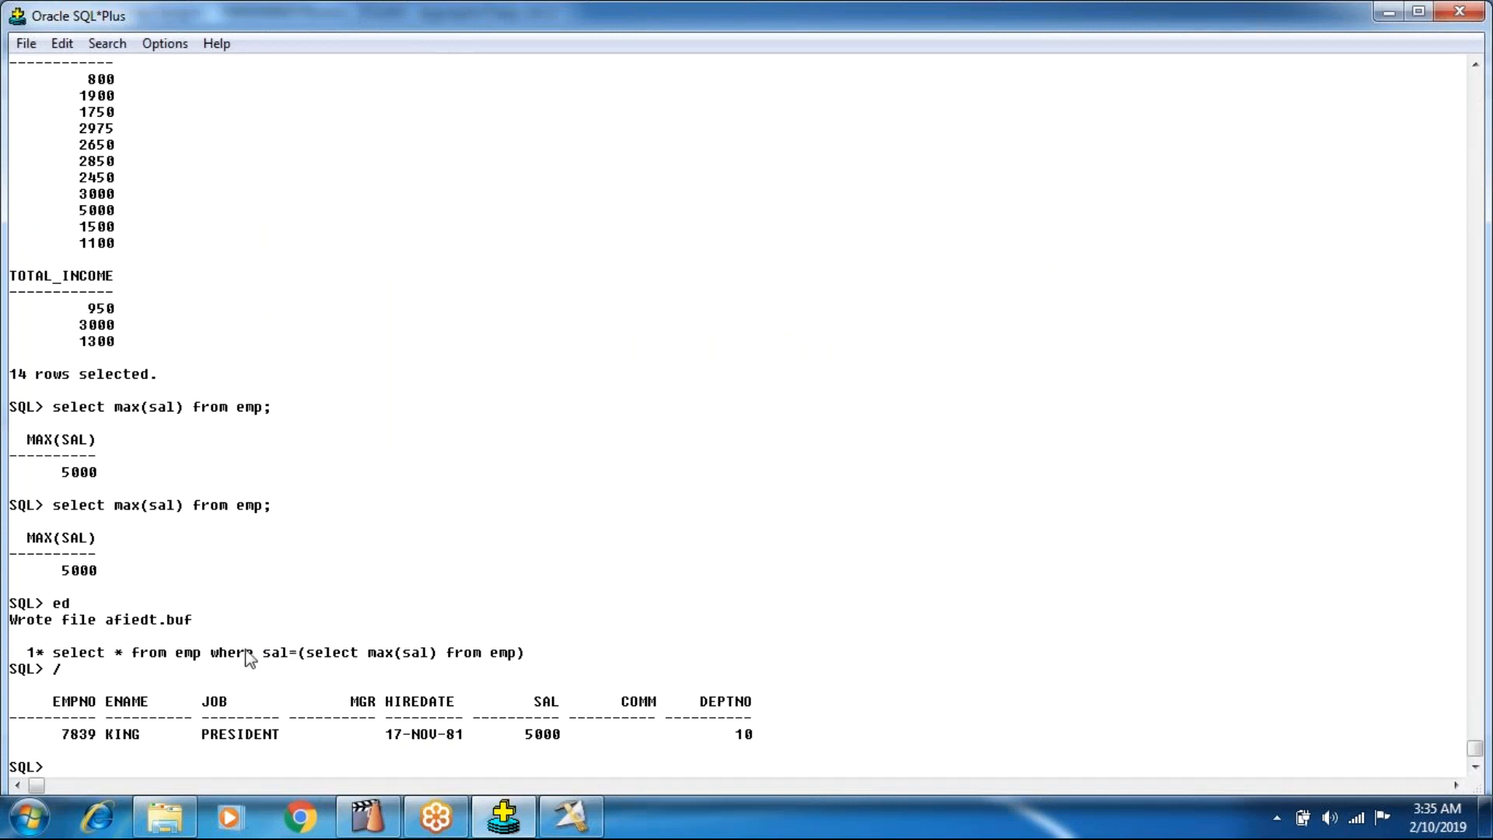
Switch to DataStage Designer and review the Aggregator stage's properties and output column mapping.
{"action": "left_click", "coordinate": [570, 817]}
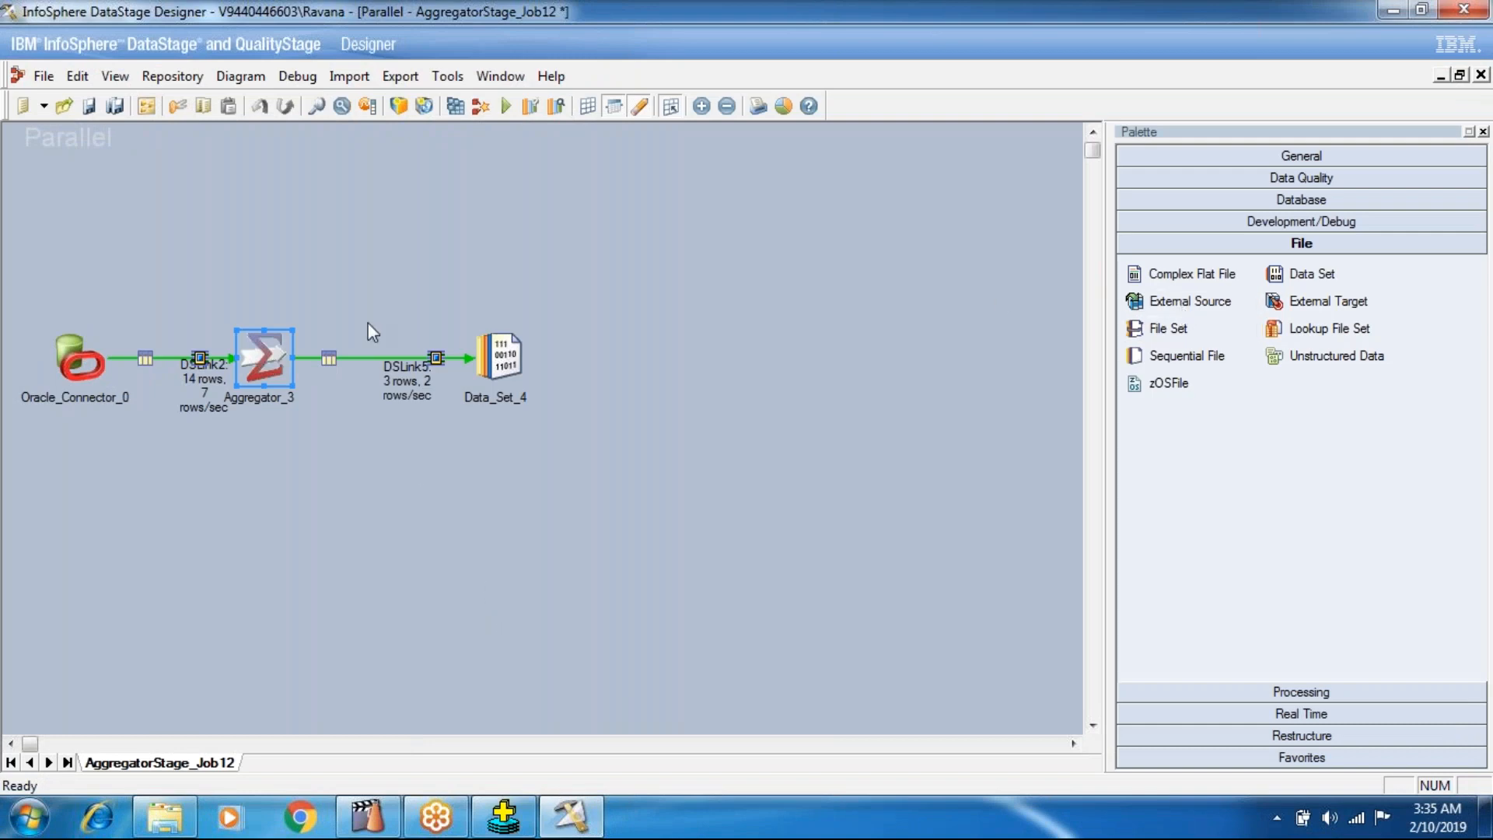
{"action": "double_click", "coordinate": [265, 357]}
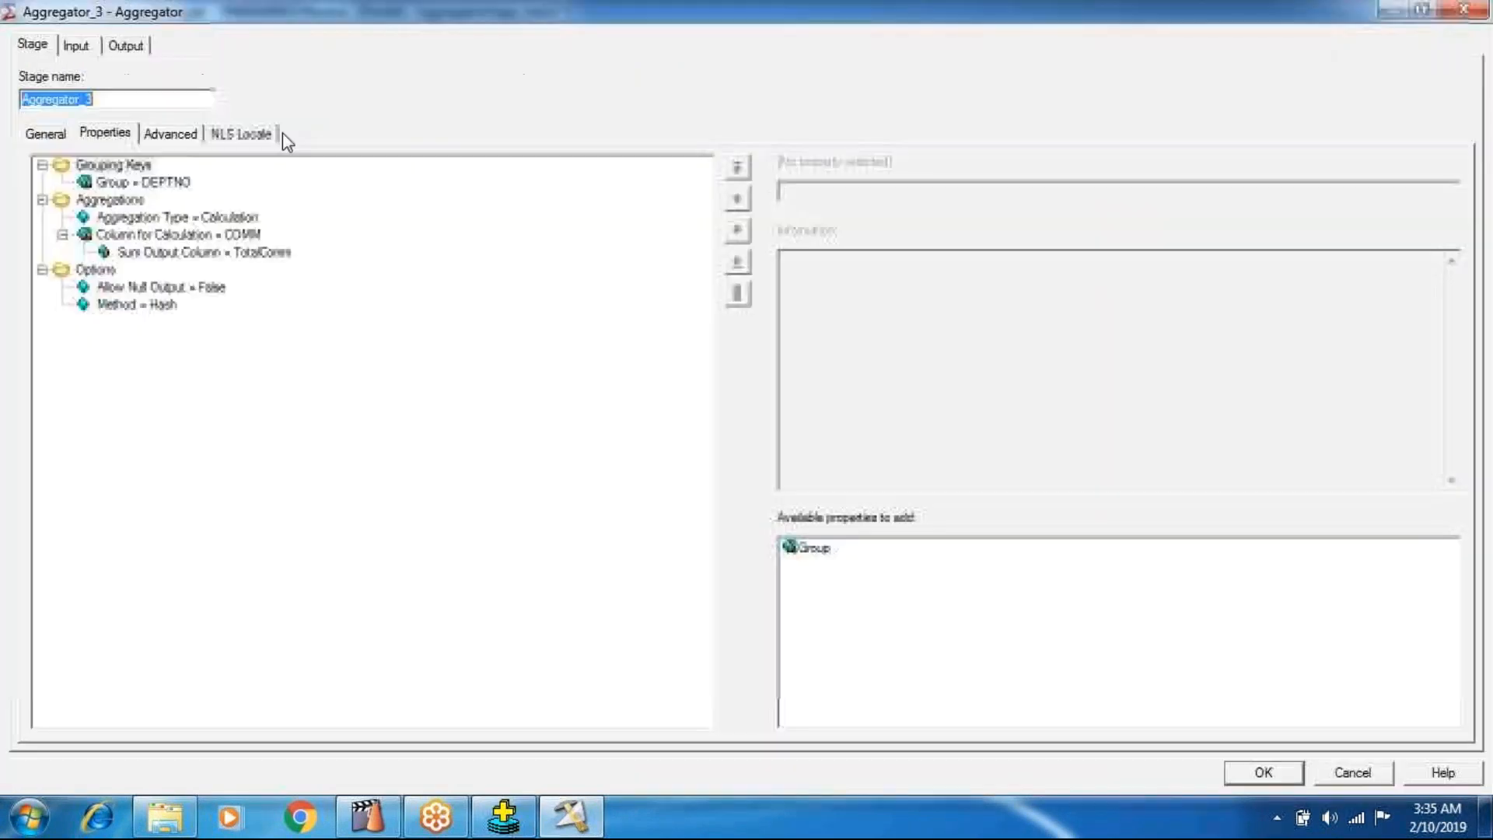
{"action": "left_click", "coordinate": [126, 46]}
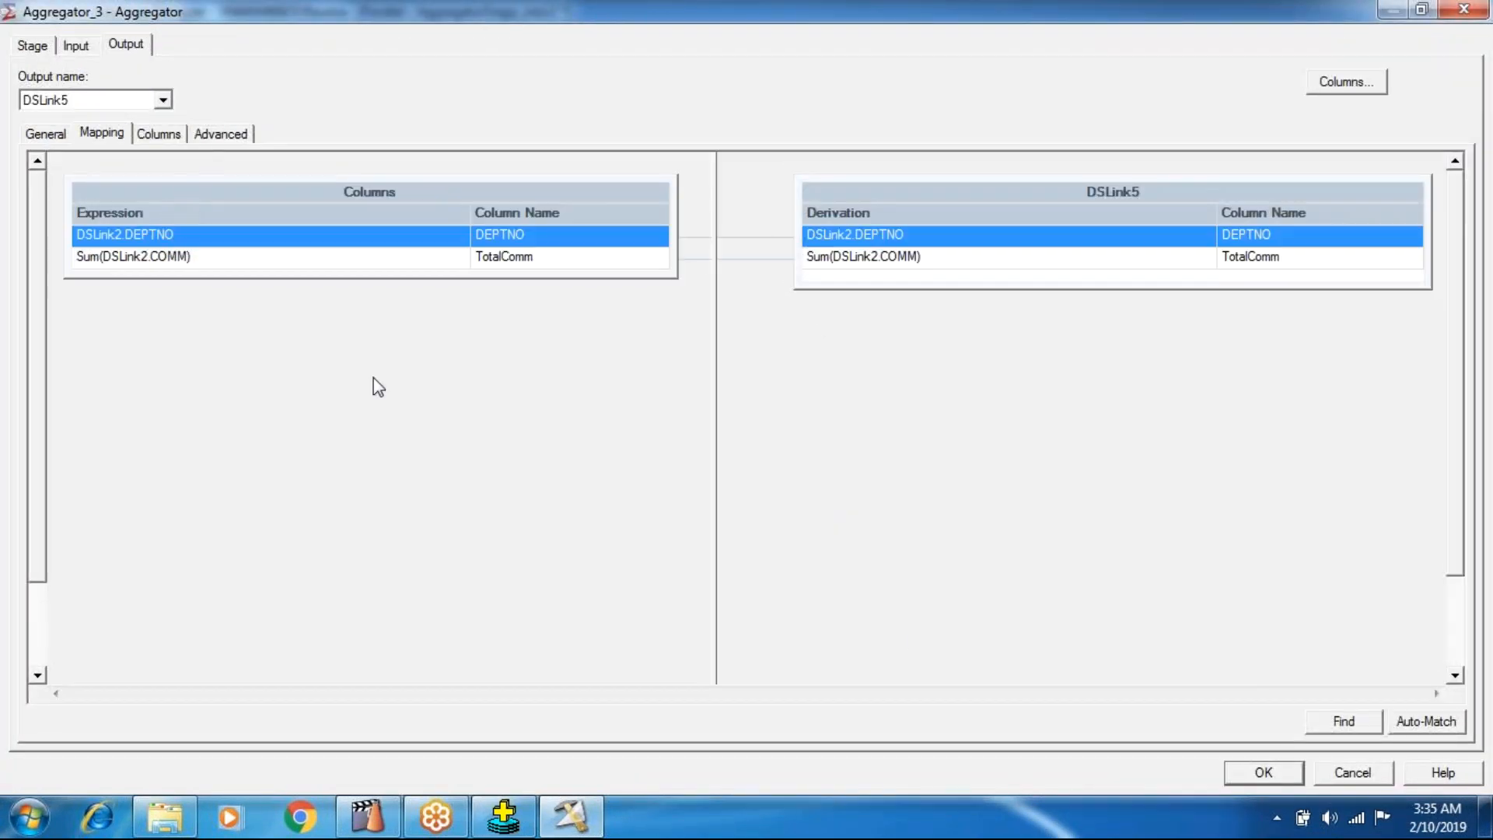
{"action": "left_click", "coordinate": [1254, 781]}
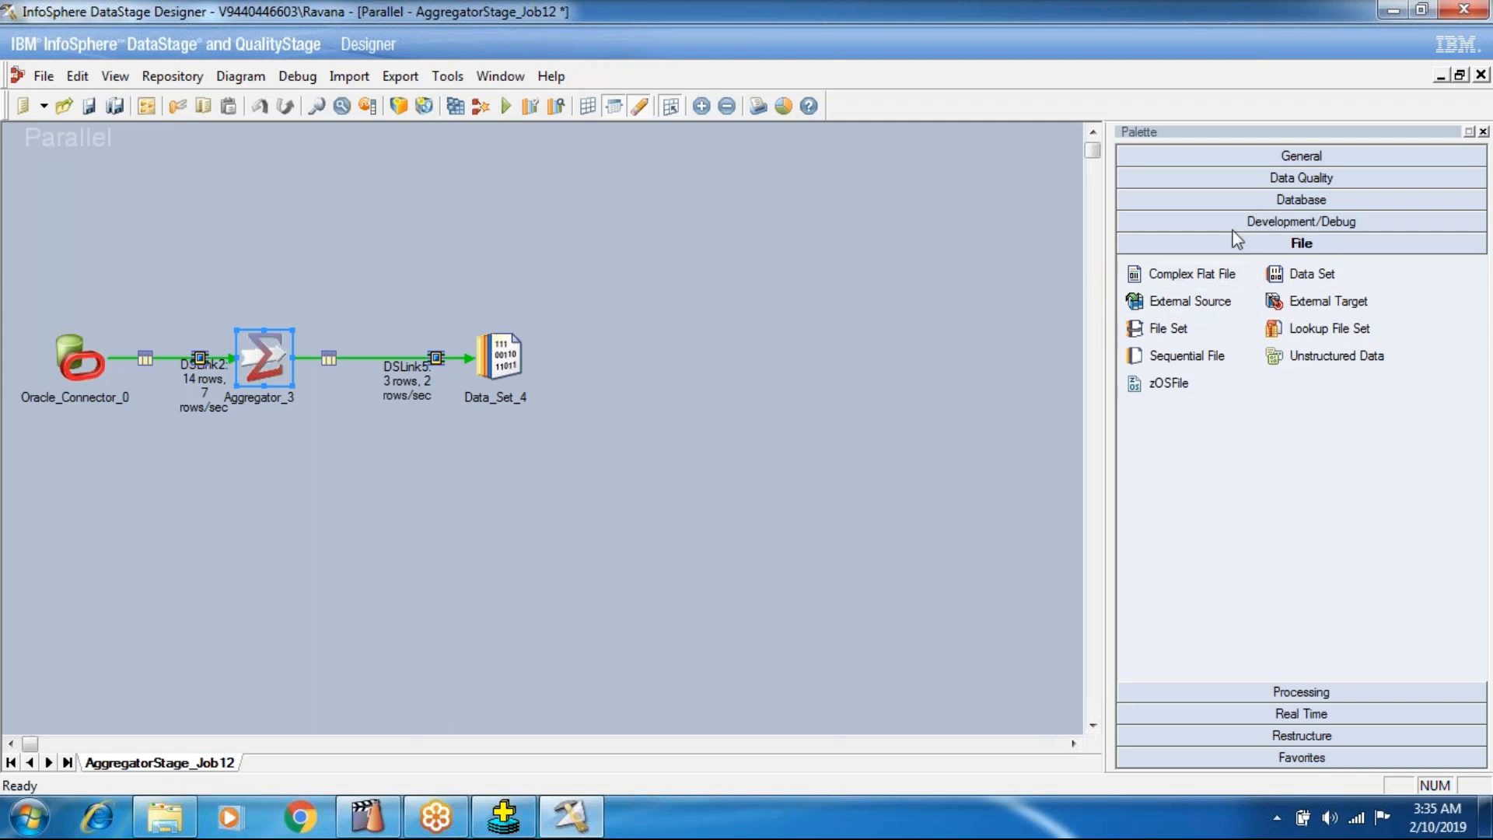
Move the Data Set stage farther from the Aggregator and detach the Aggregator's output link from it.
{"action": "left_click", "coordinate": [484, 362]}
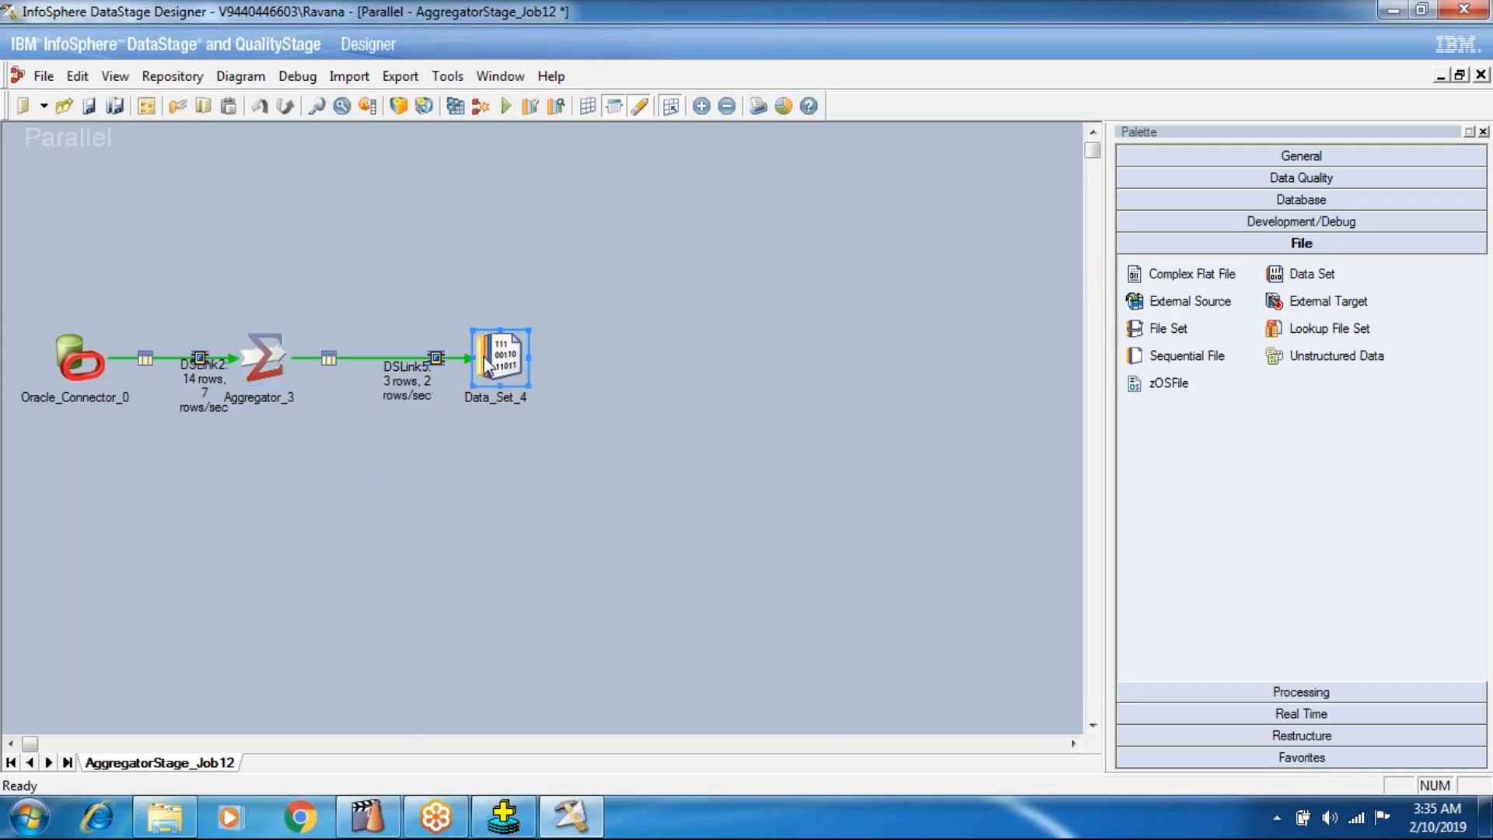
{"action": "left_click", "coordinate": [441, 356]}
{"action": "left_click_drag", "start_coordinate": [473, 358], "coordinate": [518, 350]}
{"action": "left_click", "coordinate": [406, 305]}
{"action": "left_click_drag", "start_coordinate": [439, 288], "coordinate": [438, 354]}
{"action": "left_click", "coordinate": [252, 368]}
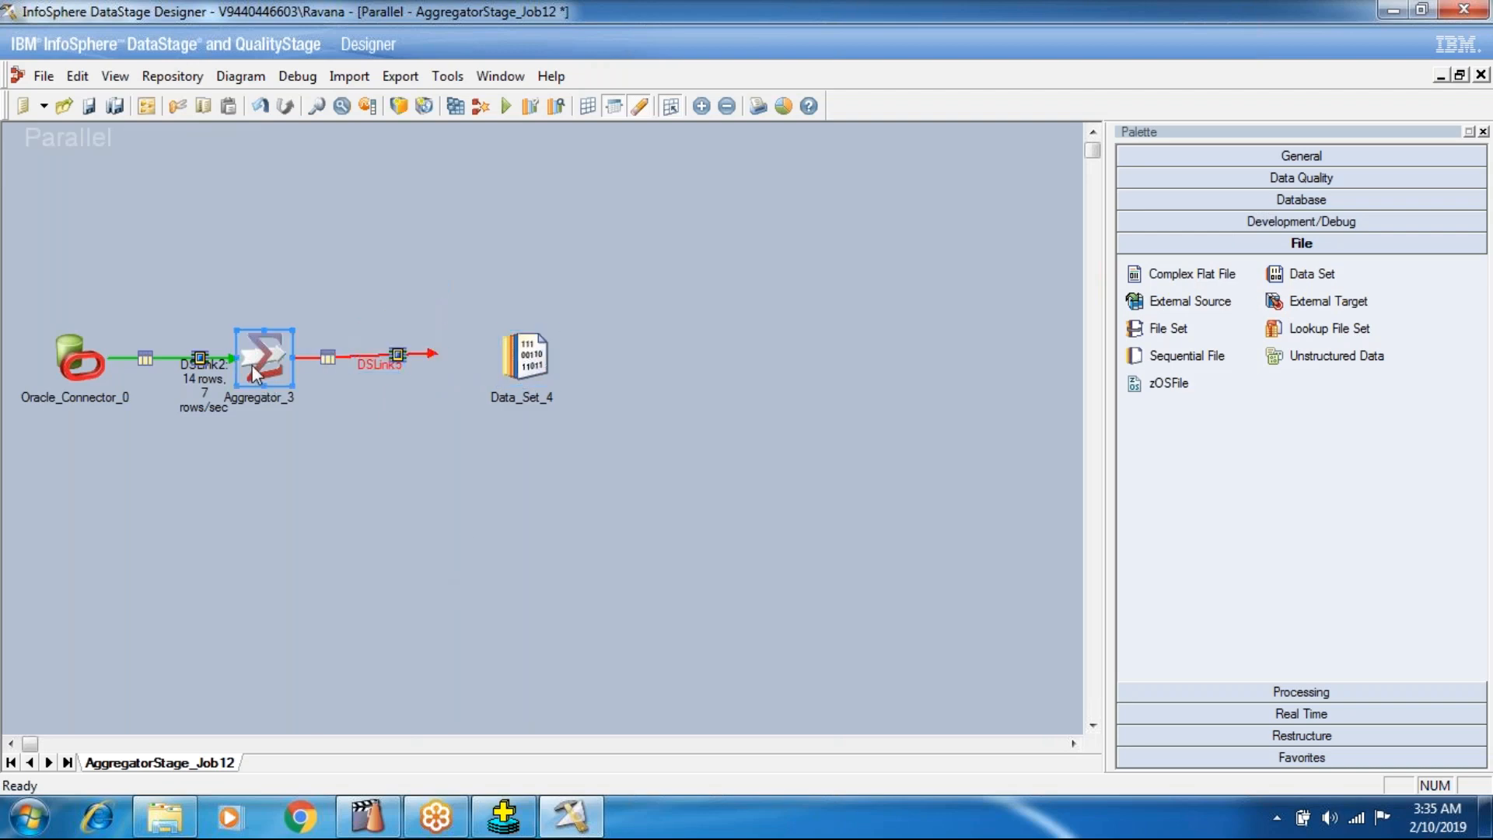
{"action": "double_click", "coordinate": [252, 365]}
{"action": "left_click", "coordinate": [147, 182]}
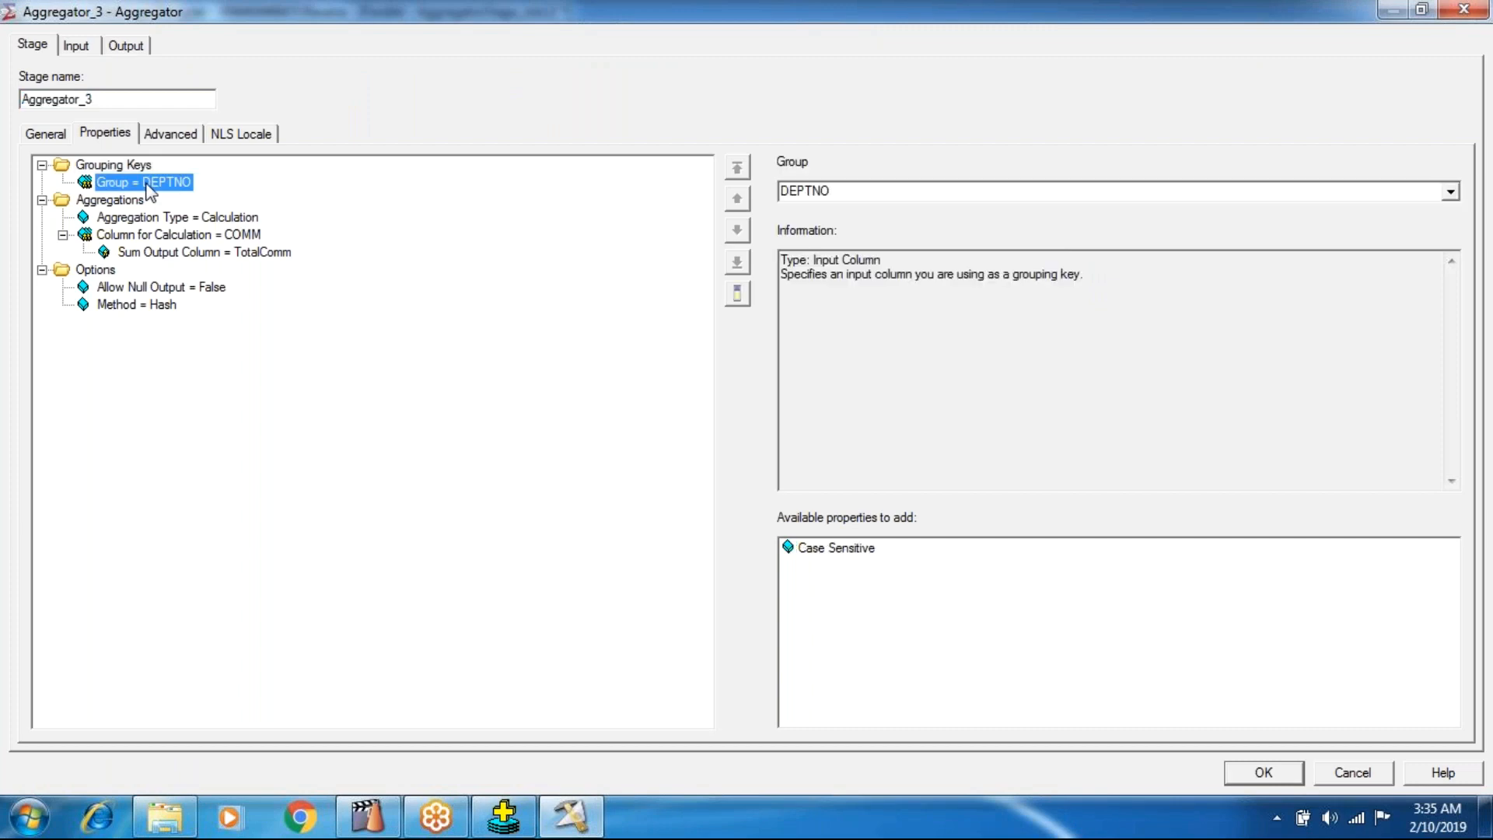
{"action": "left_click", "coordinate": [821, 190]}
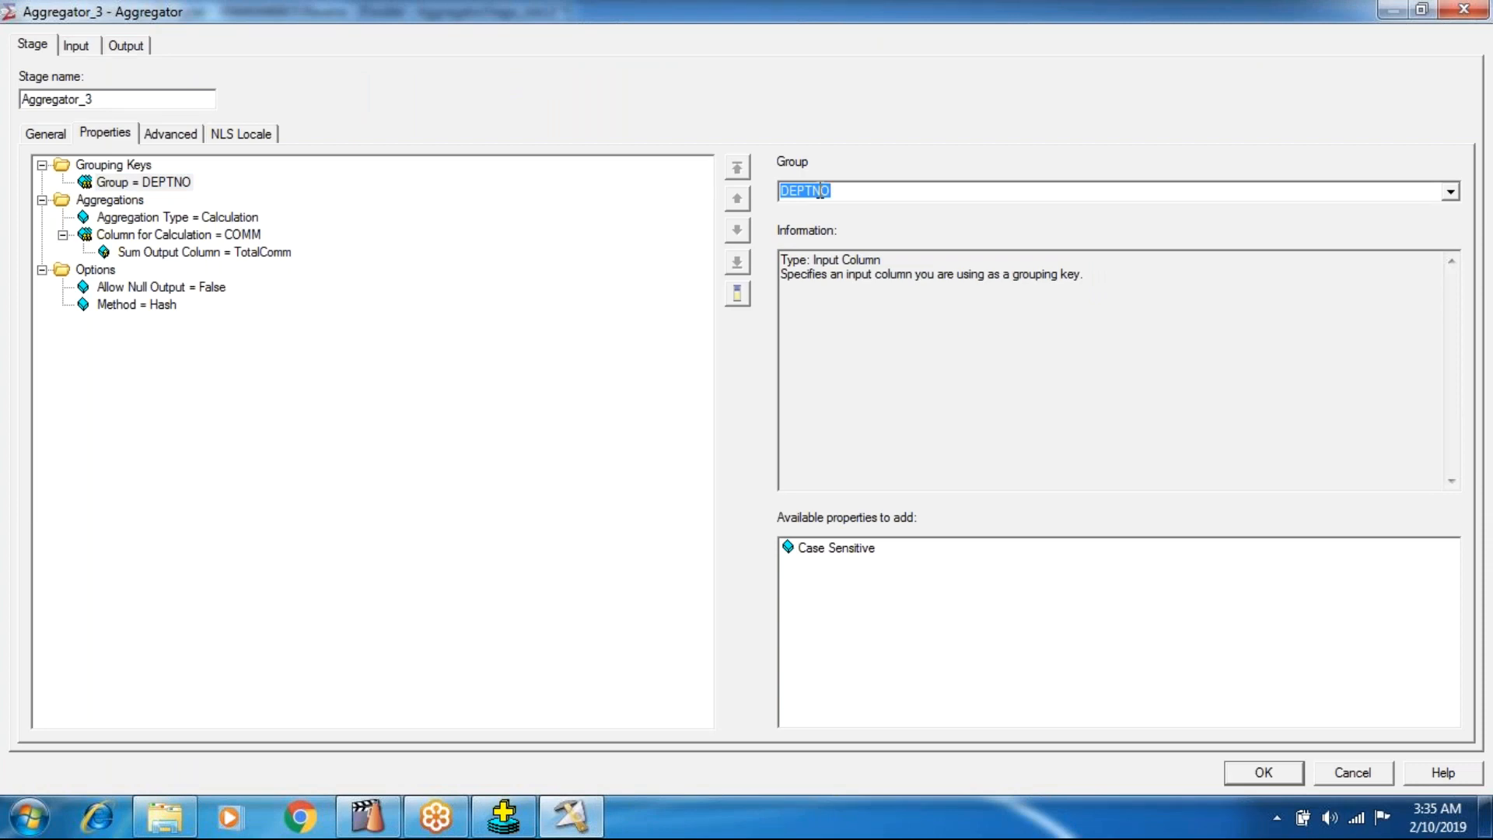
{"action": "left_click", "coordinate": [1450, 191]}
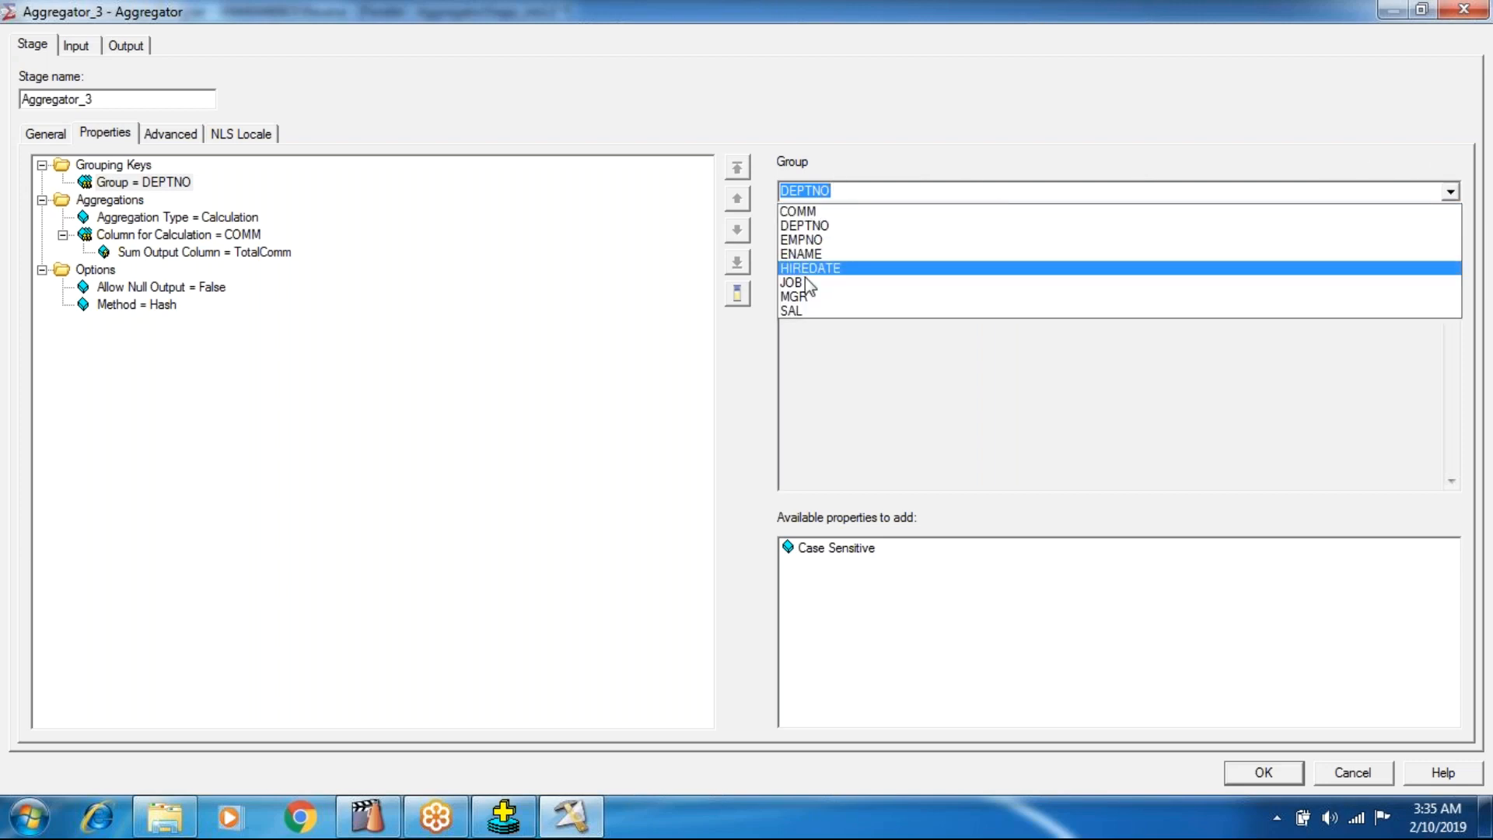
{"action": "left_click", "coordinate": [801, 239]}
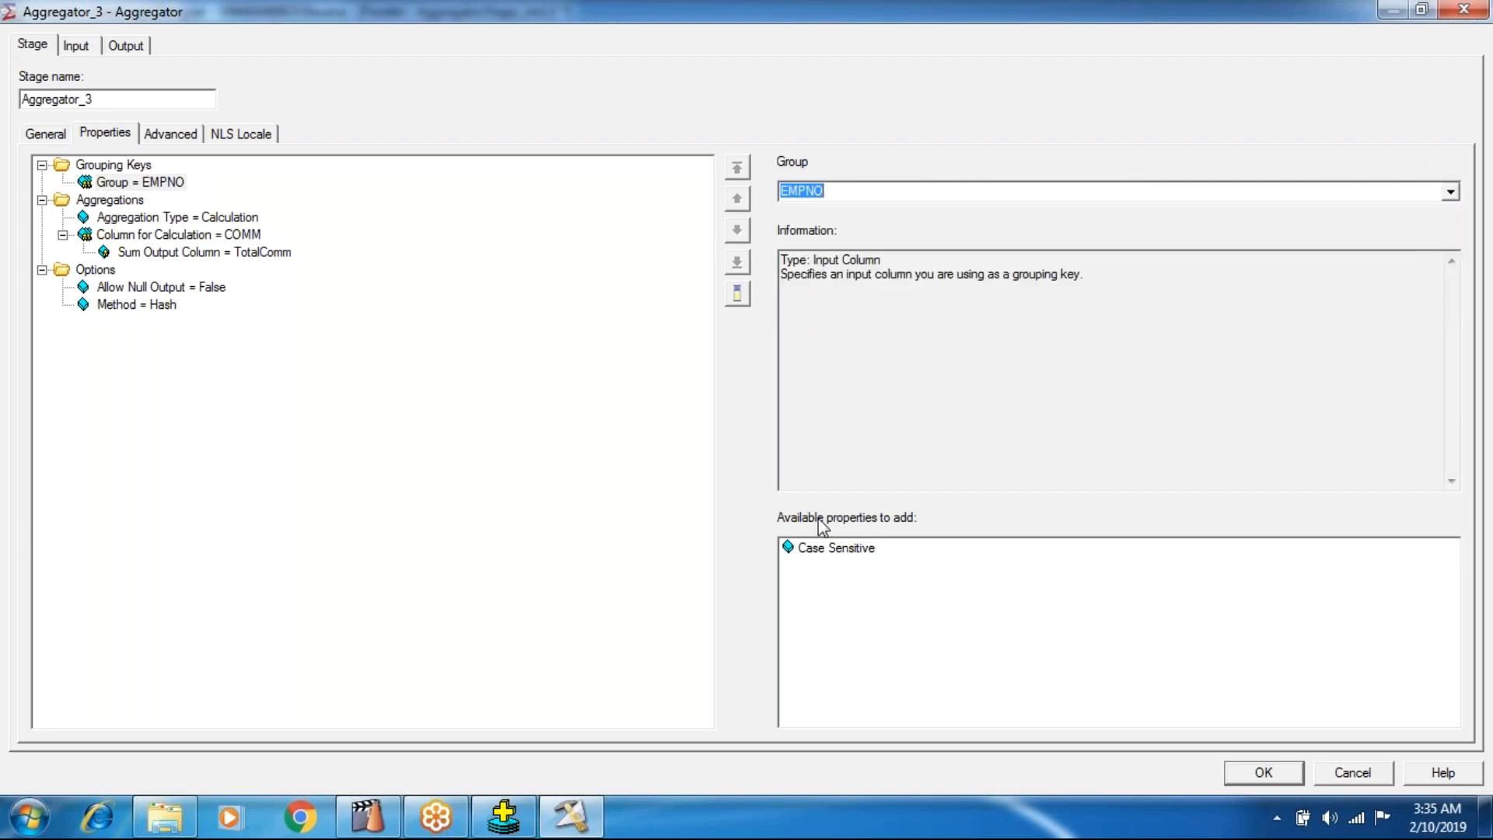
{"action": "left_click", "coordinate": [1345, 770]}
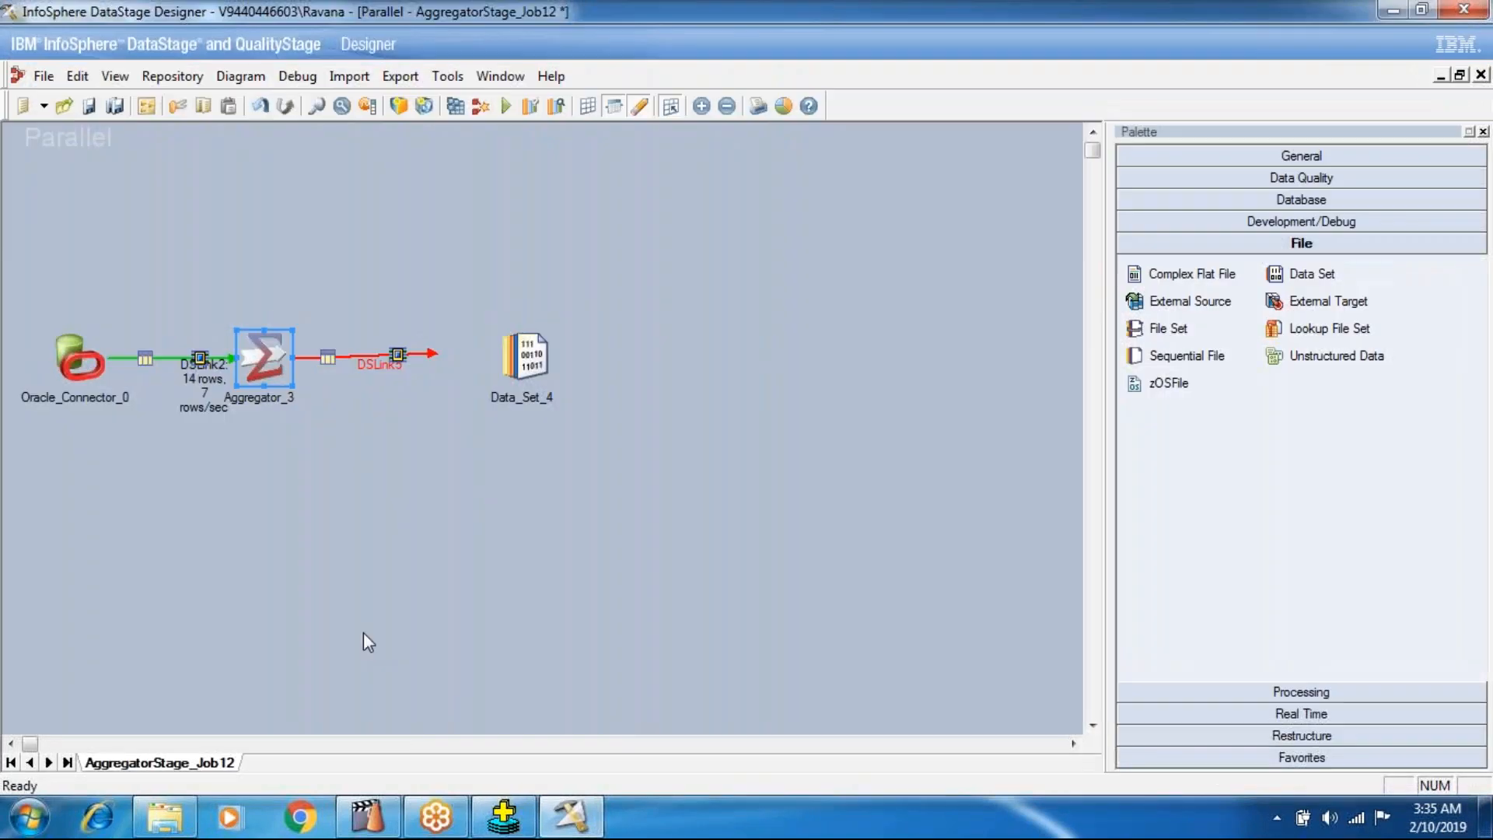
Set the Aggregator's Column for Calculation to SAL and add a Maximum Value Output Column property.
{"action": "double_click", "coordinate": [263, 356]}
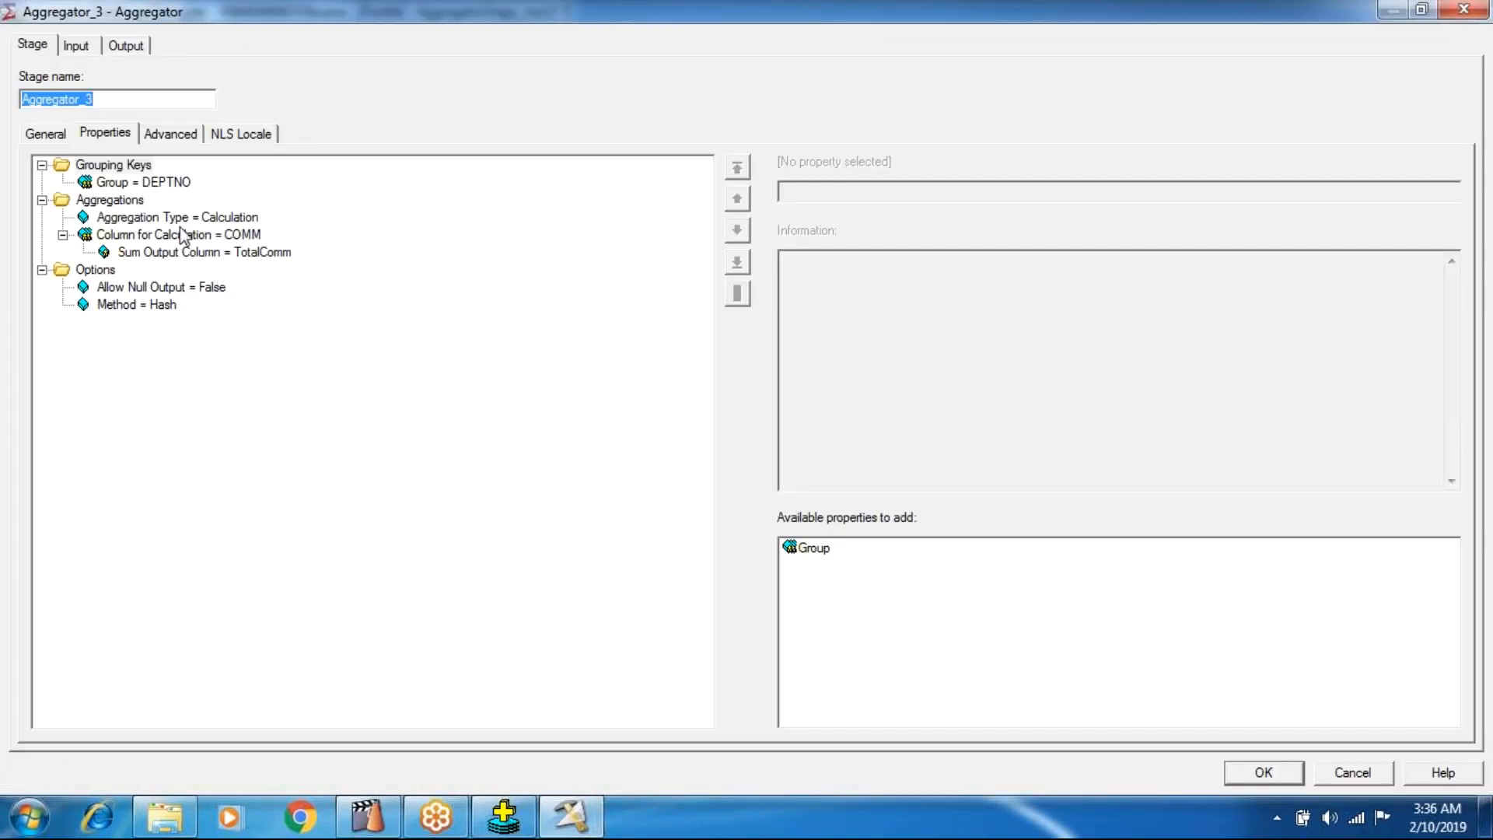
{"action": "left_click", "coordinate": [183, 235]}
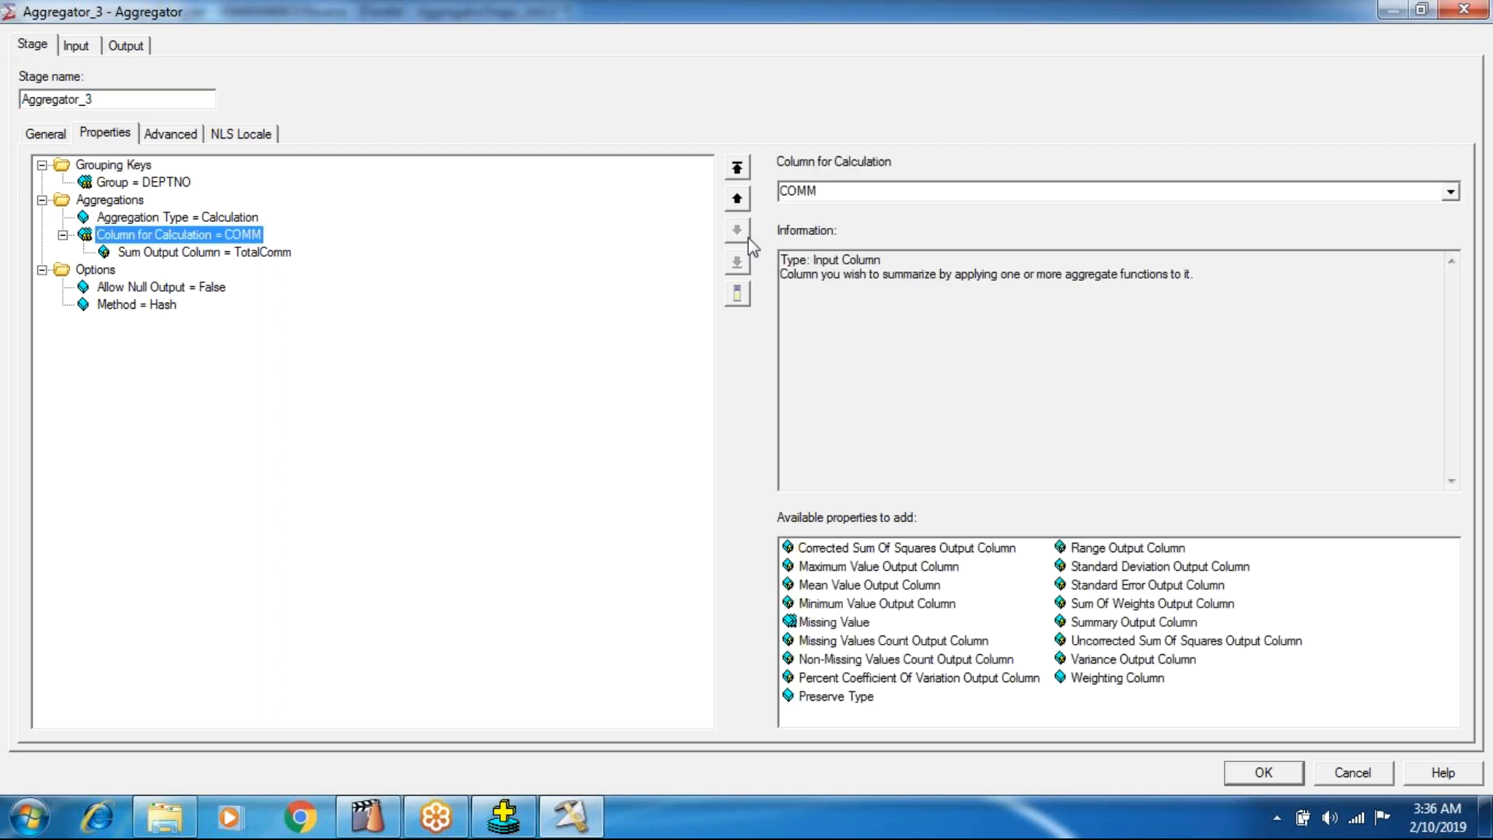
{"action": "left_click", "coordinate": [840, 191]}
{"action": "left_click", "coordinate": [1451, 192]}
{"action": "left_click", "coordinate": [848, 311]}
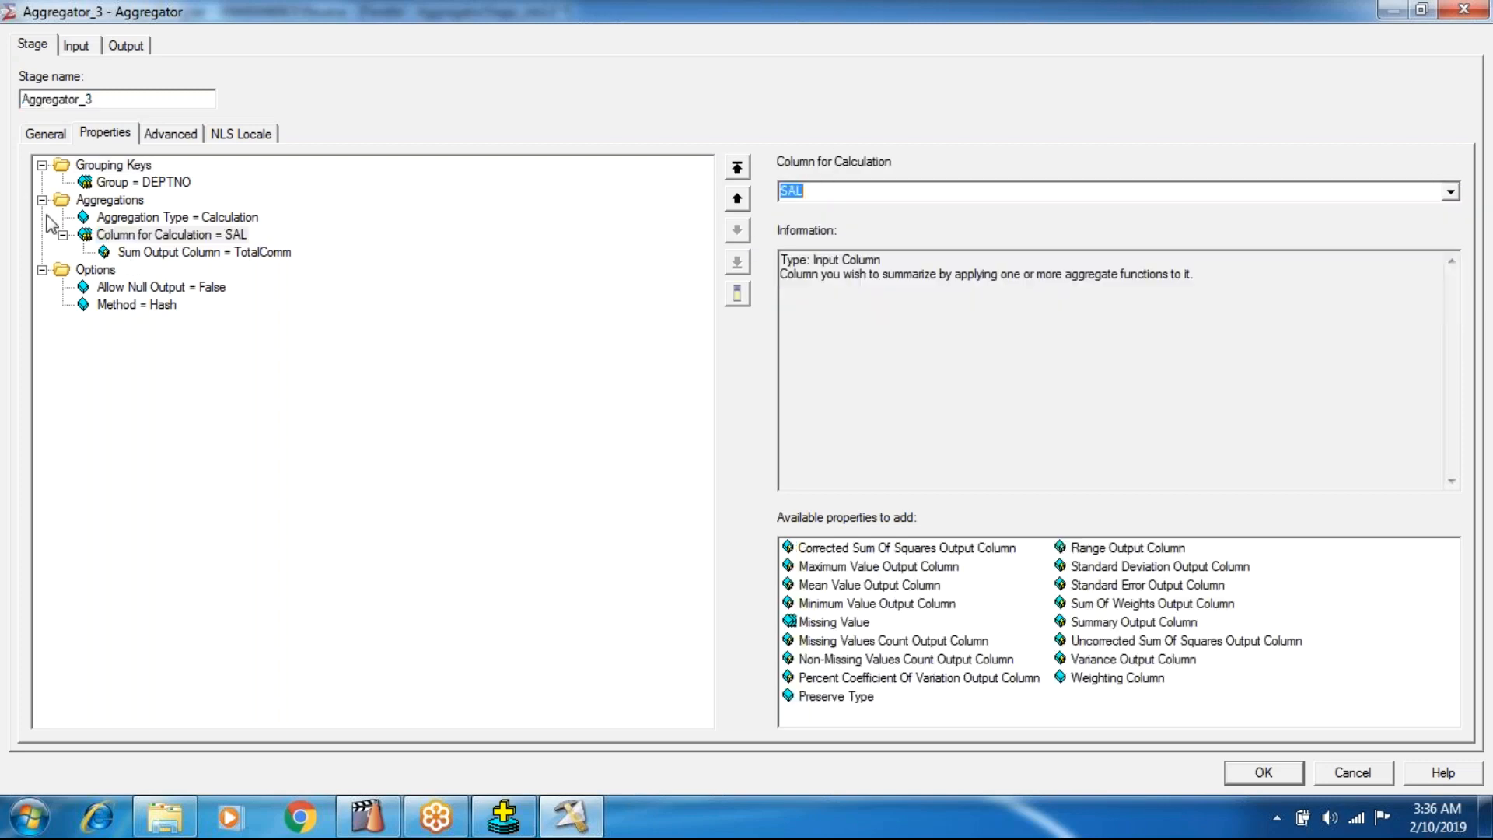
{"action": "left_click", "coordinate": [112, 217]}
{"action": "left_click", "coordinate": [117, 236]}
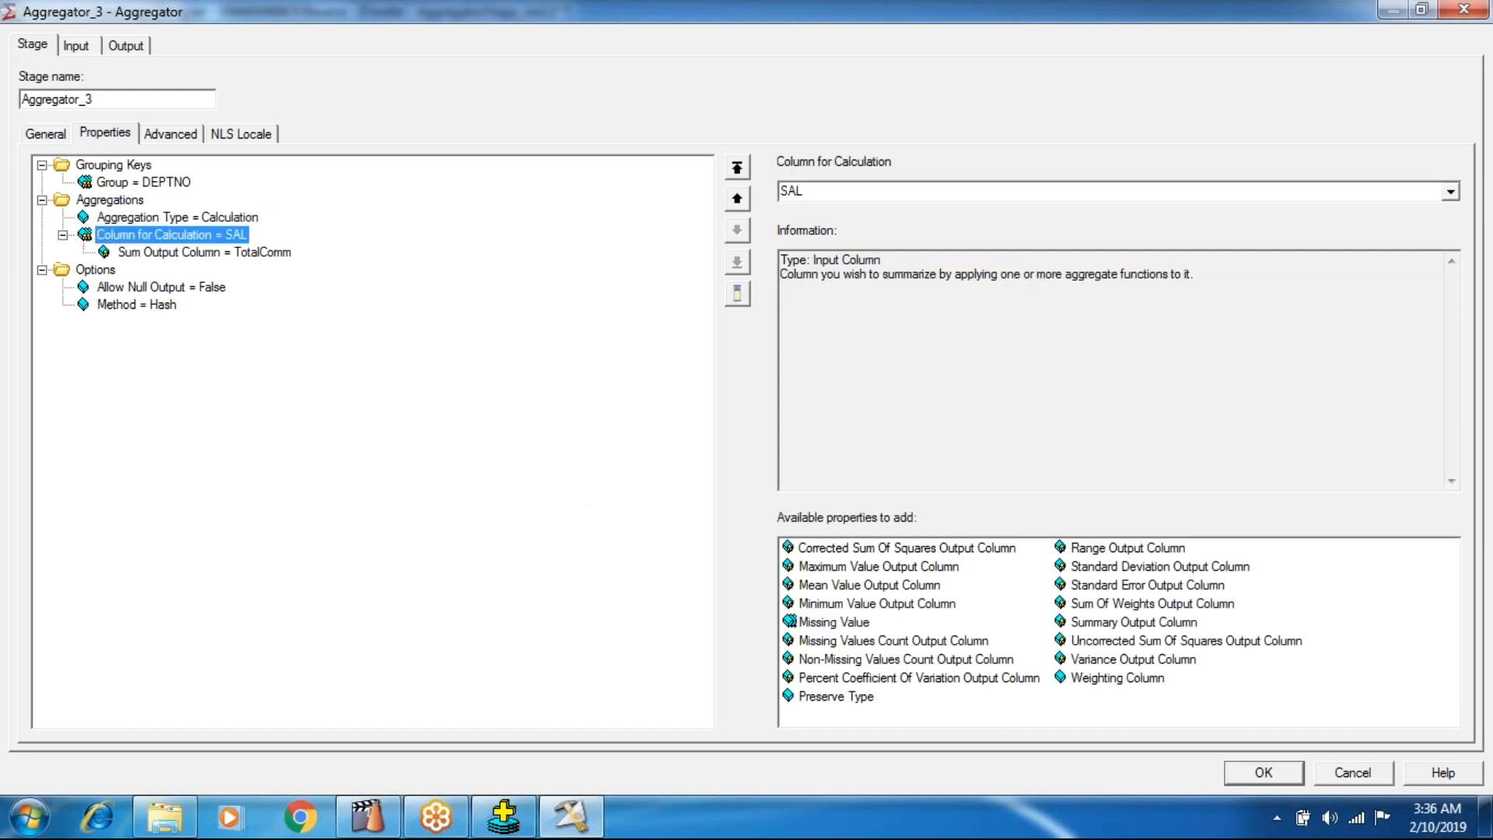
{"action": "left_click", "coordinate": [879, 567]}
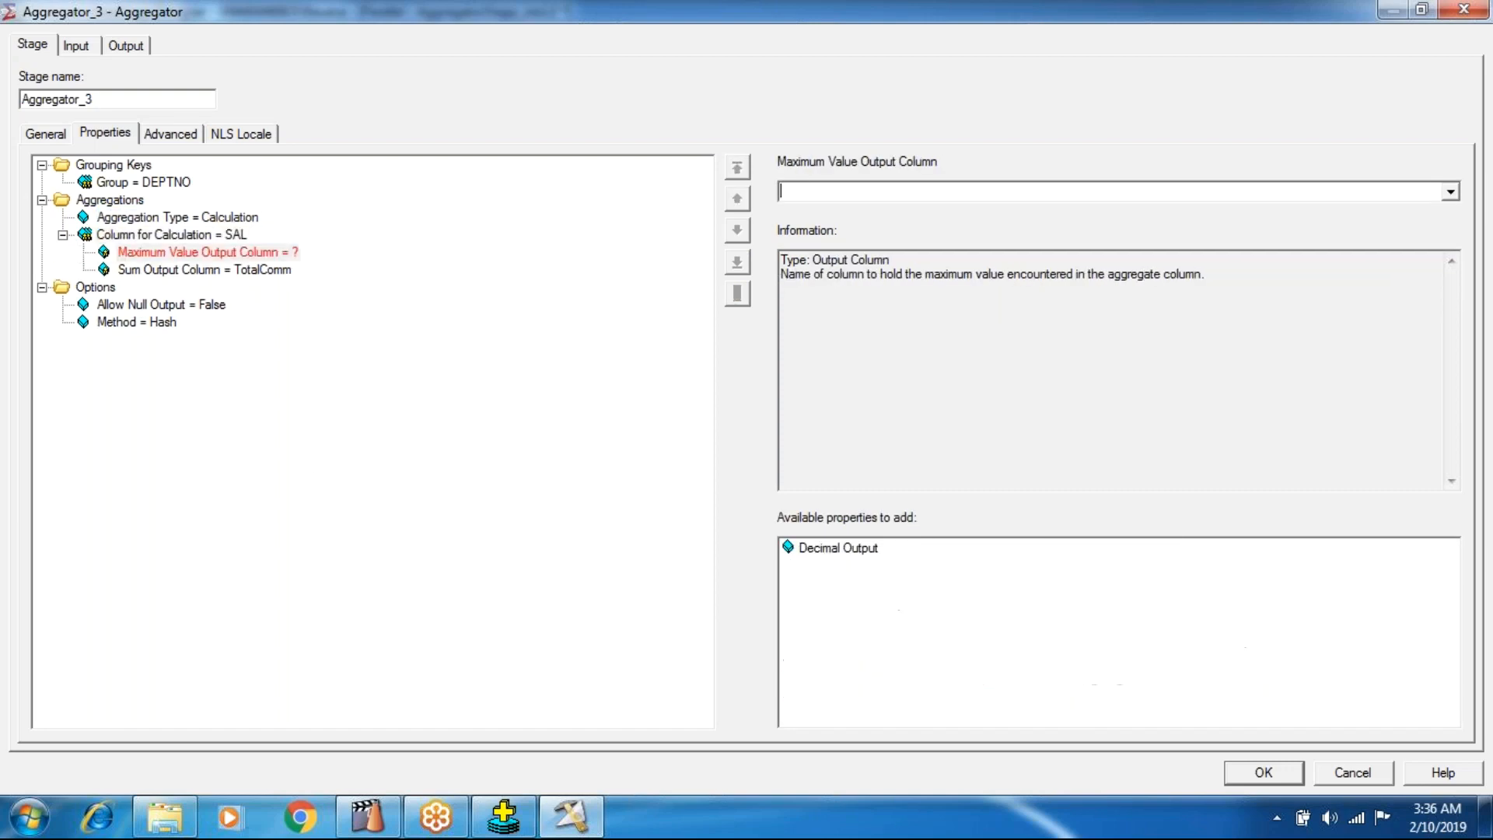
Set the Aggregator's grouping key to EMPNO and accept the stage properties with the maximum value output column left unnamed.
{"action": "left_click", "coordinate": [156, 183]}
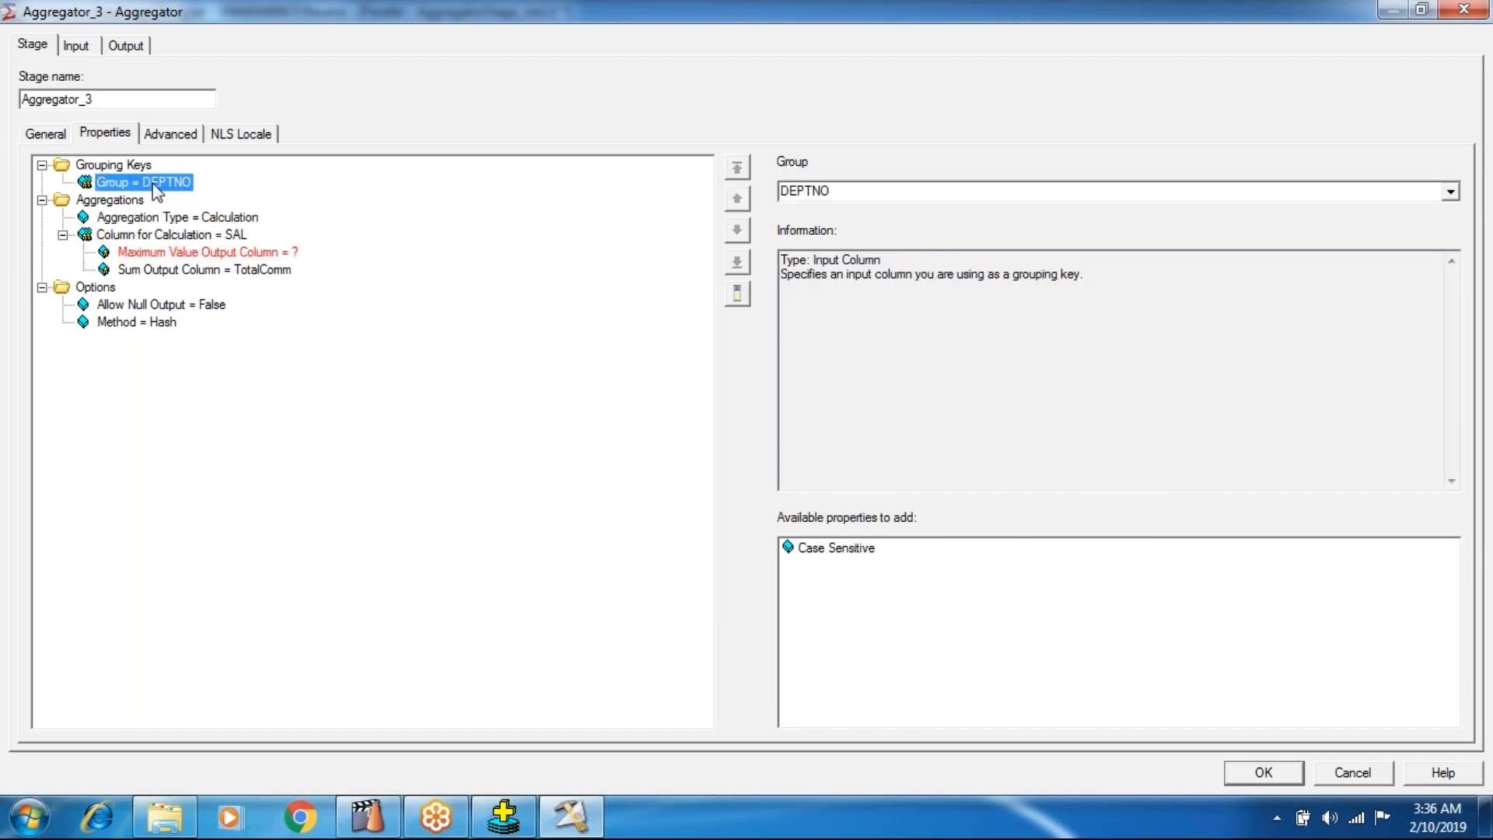
{"action": "left_click", "coordinate": [1450, 191]}
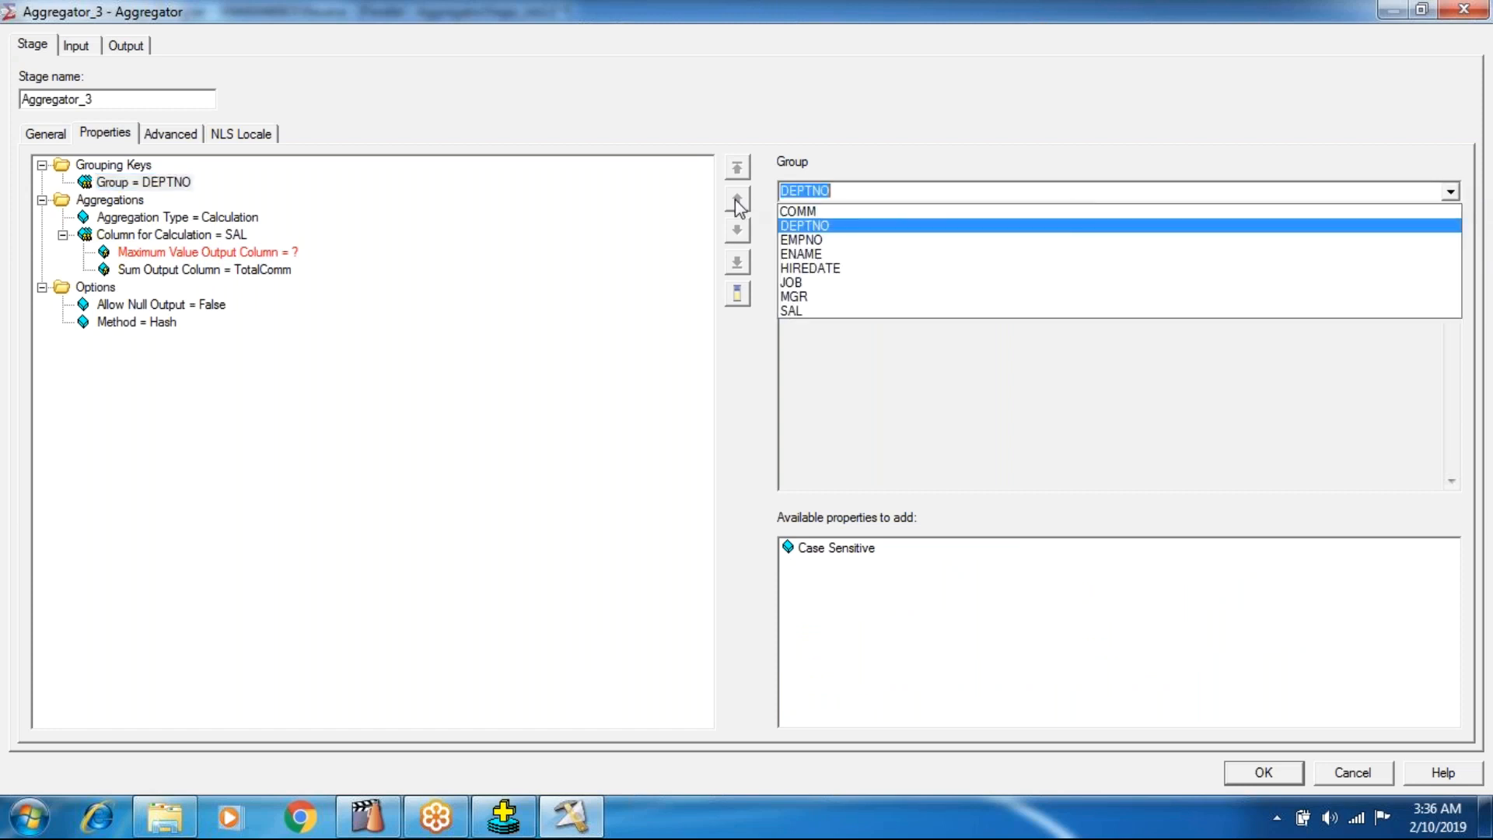
{"action": "left_click", "coordinate": [824, 242]}
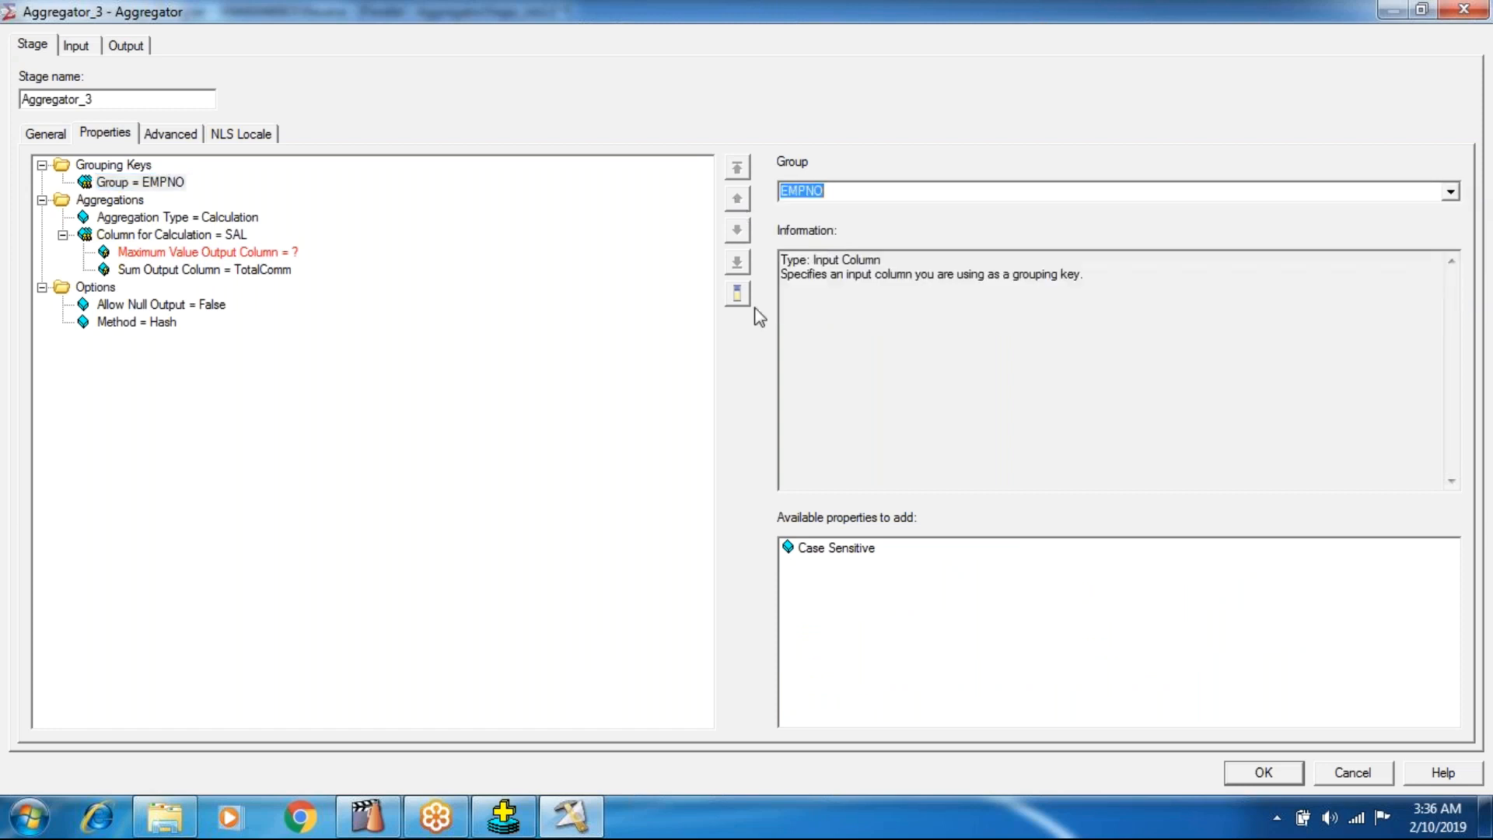
{"action": "left_click", "coordinate": [203, 252]}
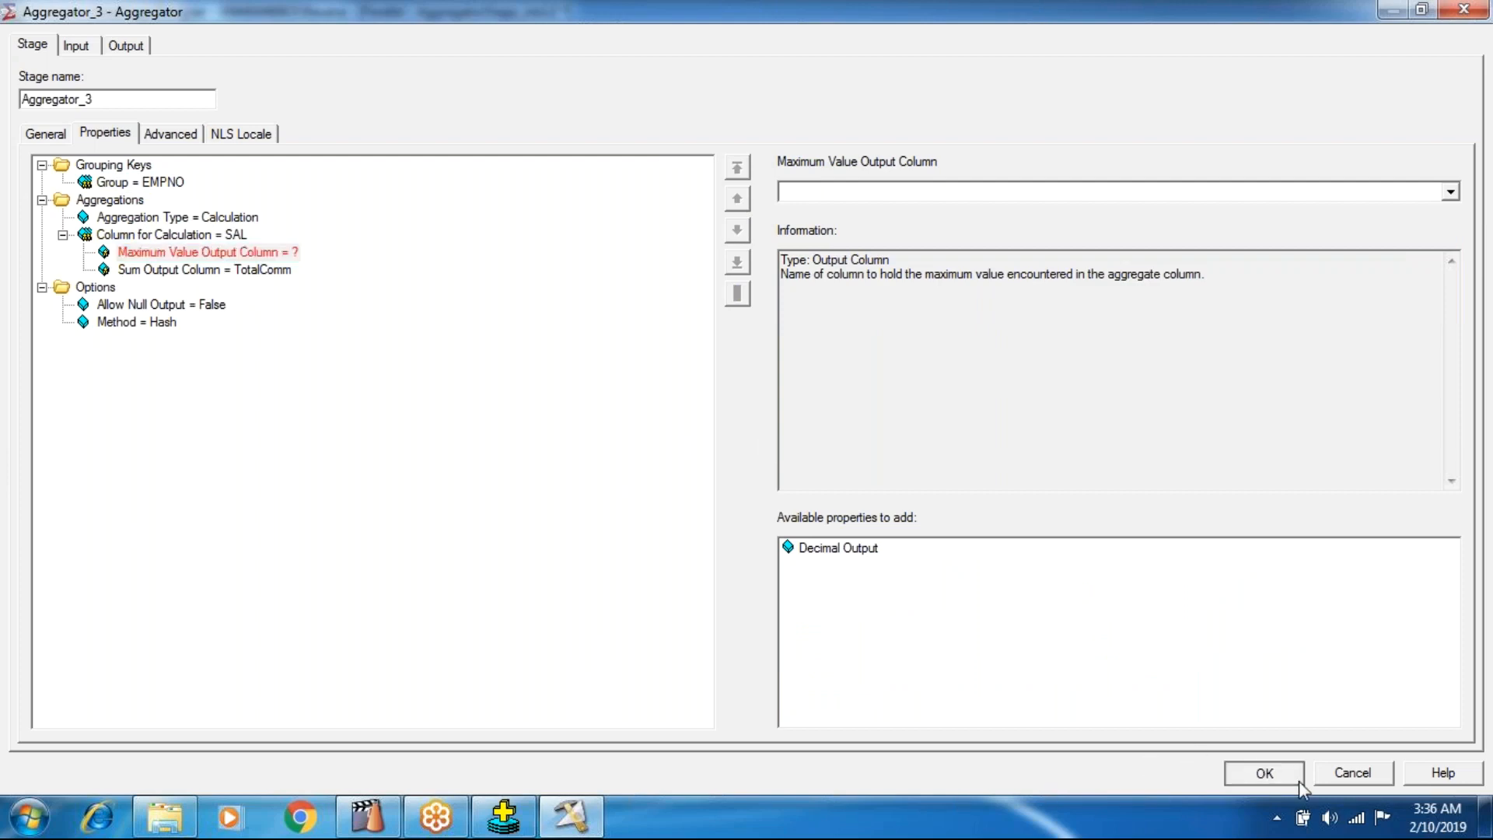
{"action": "left_click", "coordinate": [1259, 773]}
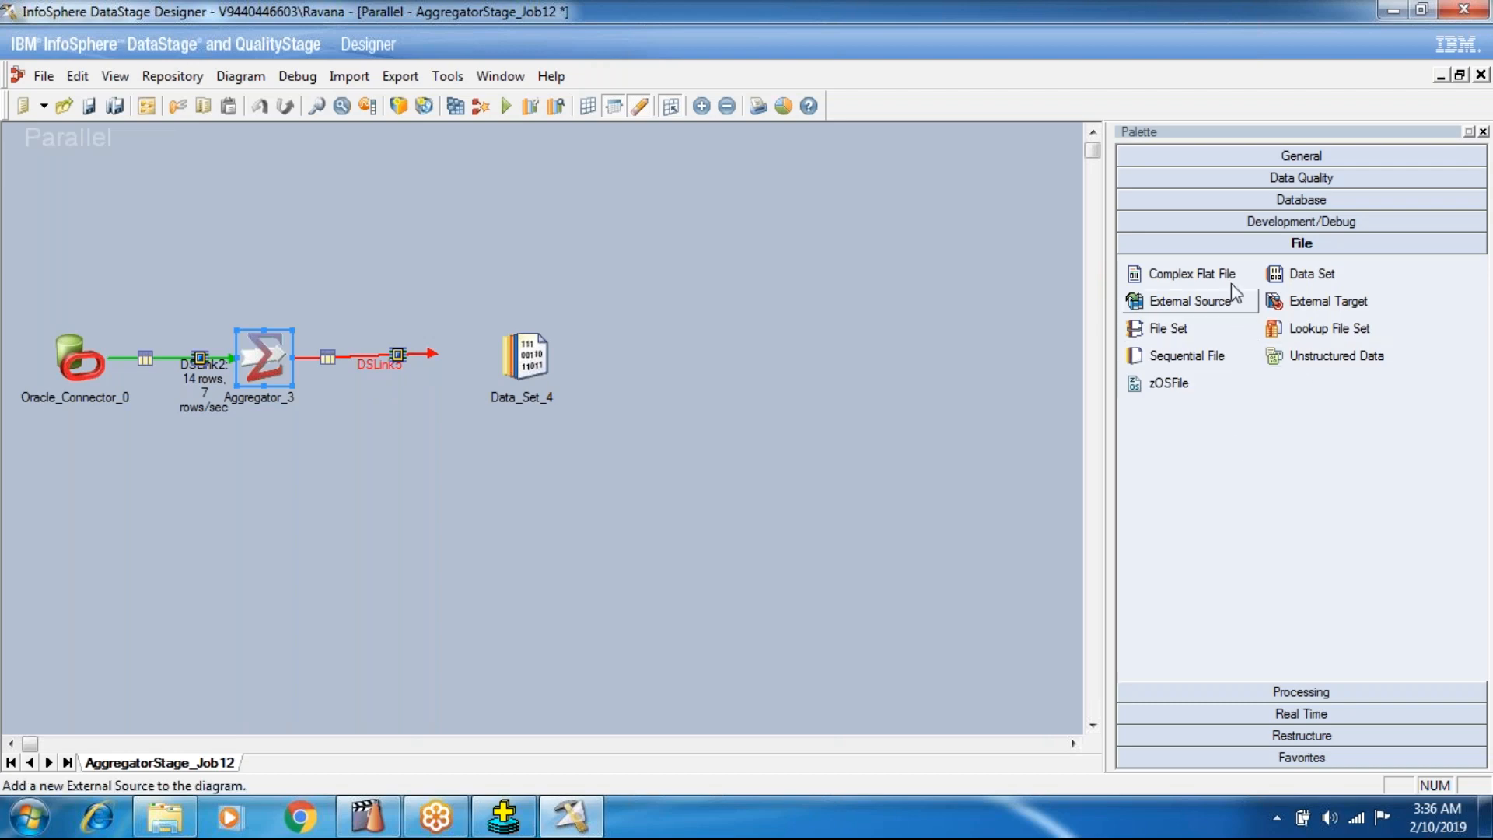
Add a Lookup stage at the loose end of the Aggregator's output link and place it below the main flow.
{"action": "left_click", "coordinate": [1213, 692]}
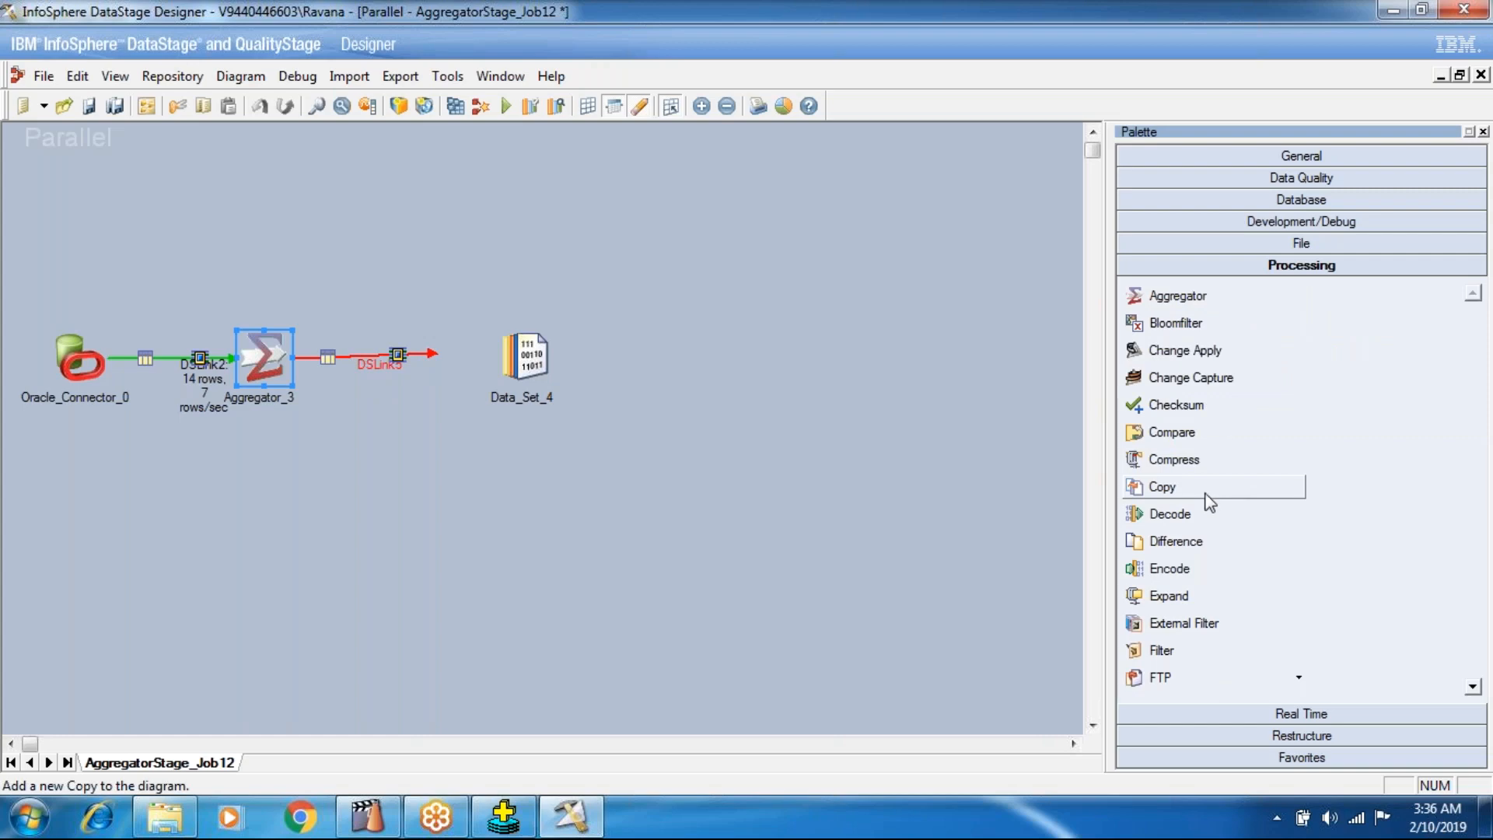
{"action": "scroll", "coordinate": [1182, 622], "scroll_direction": "down", "scroll_amount": 1}
{"action": "scroll", "coordinate": [1182, 616], "scroll_direction": "down", "scroll_amount": 5}
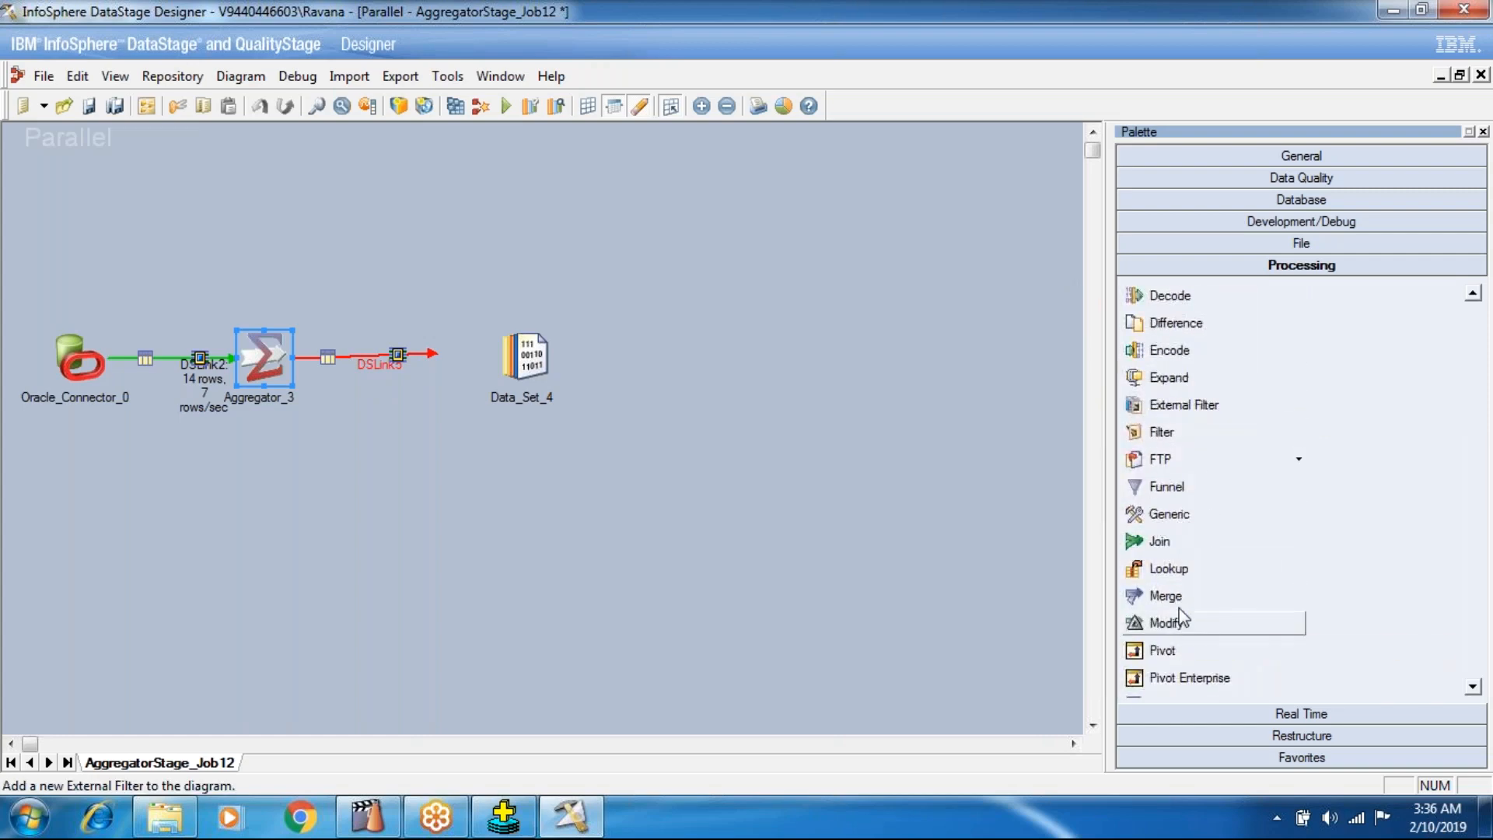
{"action": "left_click_drag", "start_coordinate": [1176, 577], "coordinate": [437, 371]}
{"action": "left_click_drag", "start_coordinate": [434, 376], "coordinate": [412, 533]}
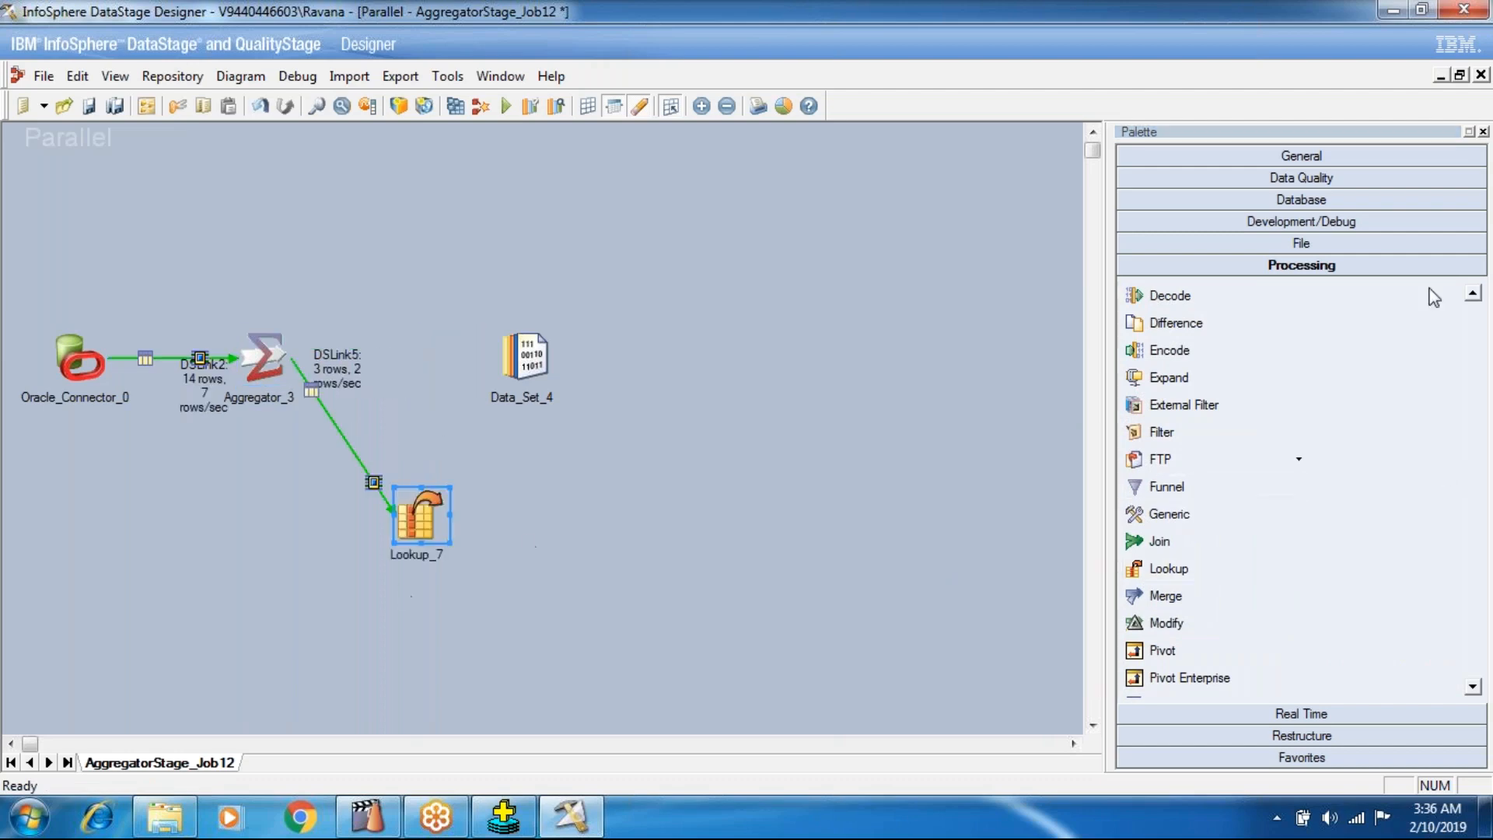
Add a Copy stage to the diagram below the link between the Oracle Connector and the Aggregator.
{"action": "left_click", "coordinate": [1287, 206]}
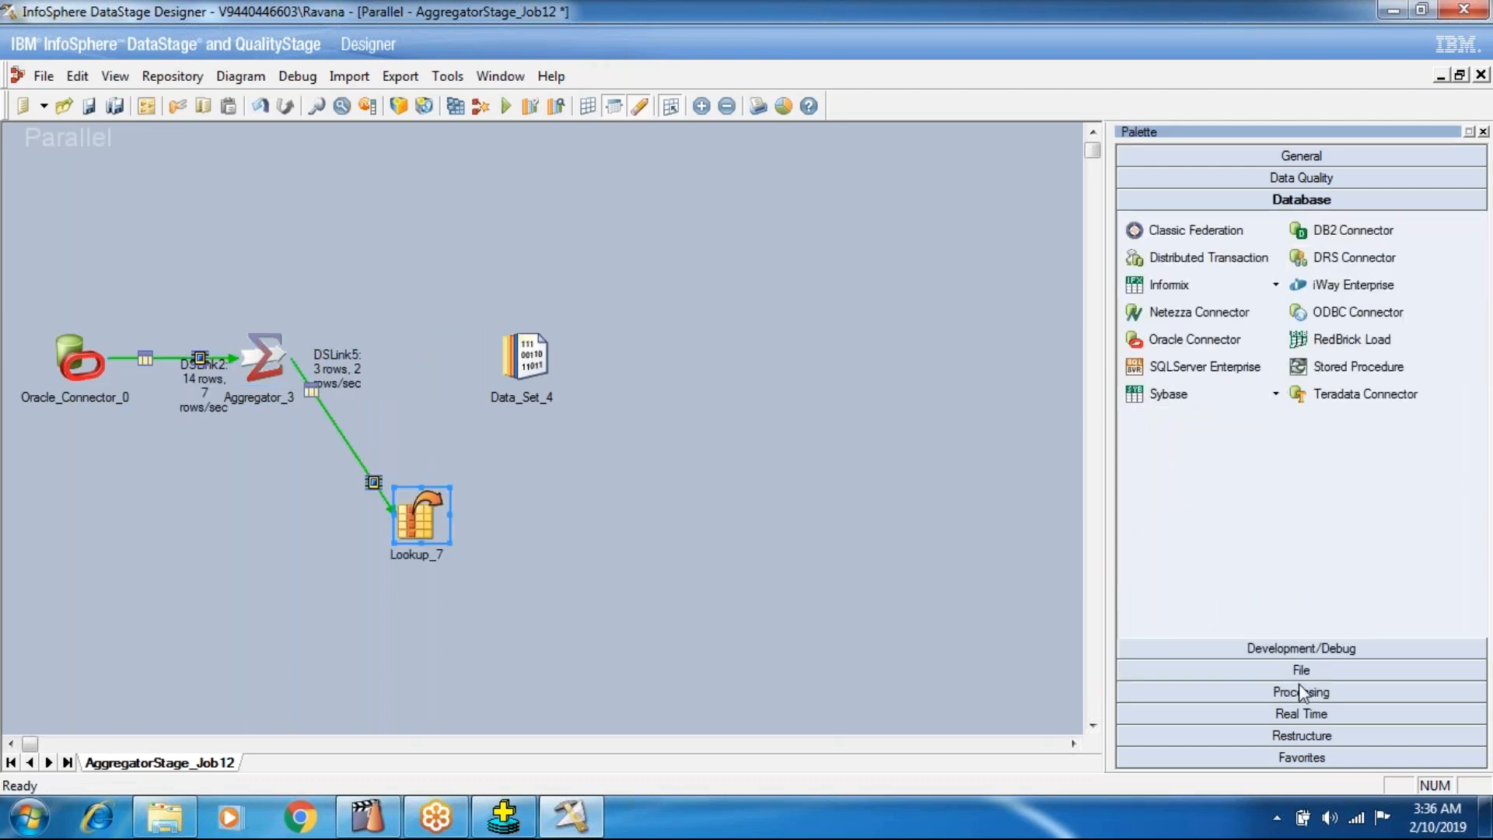
{"action": "left_click", "coordinate": [1225, 692]}
{"action": "scroll", "coordinate": [1203, 459], "scroll_direction": "down", "scroll_amount": 1}
{"action": "scroll", "coordinate": [1203, 458], "scroll_direction": "up", "scroll_amount": 3}
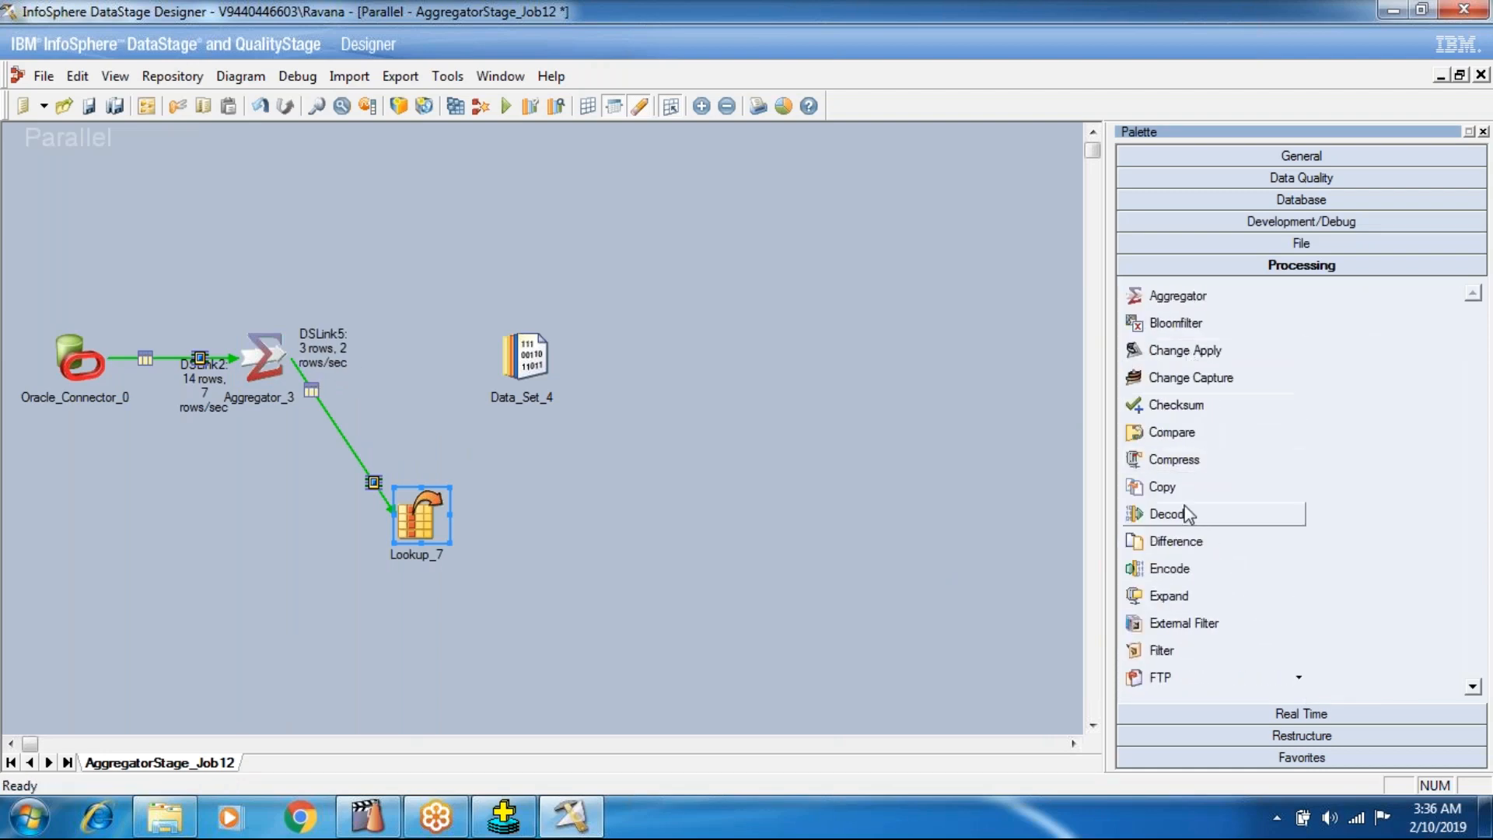
{"action": "left_click_drag", "start_coordinate": [1175, 488], "coordinate": [175, 455]}
Route the Oracle Connector into Copy, link Copy to the Aggregator and Lookup, and link Lookup to the repositioned Data Set.
{"action": "left_click", "coordinate": [224, 372]}
{"action": "mouse_move", "coordinate": [238, 359]}
{"action": "left_mouse_down"}
{"action": "mouse_move", "coordinate": [173, 453]}
{"action": "mouse_move", "coordinate": [187, 464]}
{"action": "mouse_move", "coordinate": [263, 369]}
{"action": "left_mouse_up"}
{"action": "mouse_move", "coordinate": [190, 470]}
{"action": "left_mouse_down"}
{"action": "mouse_move", "coordinate": [393, 525]}
{"action": "mouse_move", "coordinate": [361, 553]}
{"action": "mouse_move", "coordinate": [467, 362]}
{"action": "mouse_move", "coordinate": [536, 371]}
{"action": "left_mouse_up"}
{"action": "left_click_drag", "start_coordinate": [535, 371], "coordinate": [627, 557]}
{"action": "left_click_drag", "start_coordinate": [273, 369], "coordinate": [361, 376]}
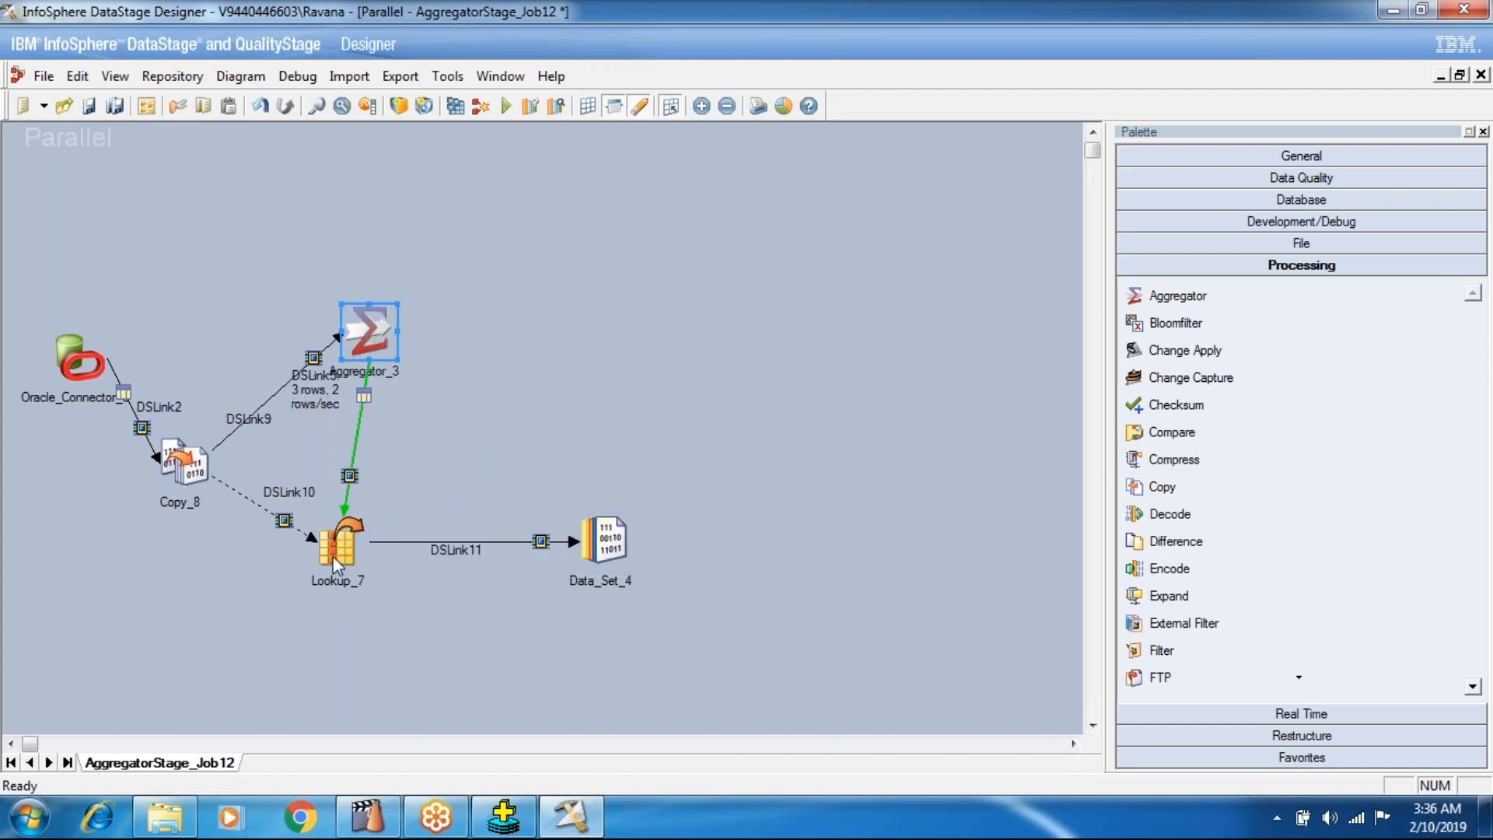
Align the Lookup stage under the Aggregator and the Oracle Connector level with the Copy stage.
{"action": "left_click_drag", "start_coordinate": [333, 557], "coordinate": [359, 557]}
{"action": "left_click", "coordinate": [185, 486]}
{"action": "left_click_drag", "start_coordinate": [87, 404], "coordinate": [62, 509]}
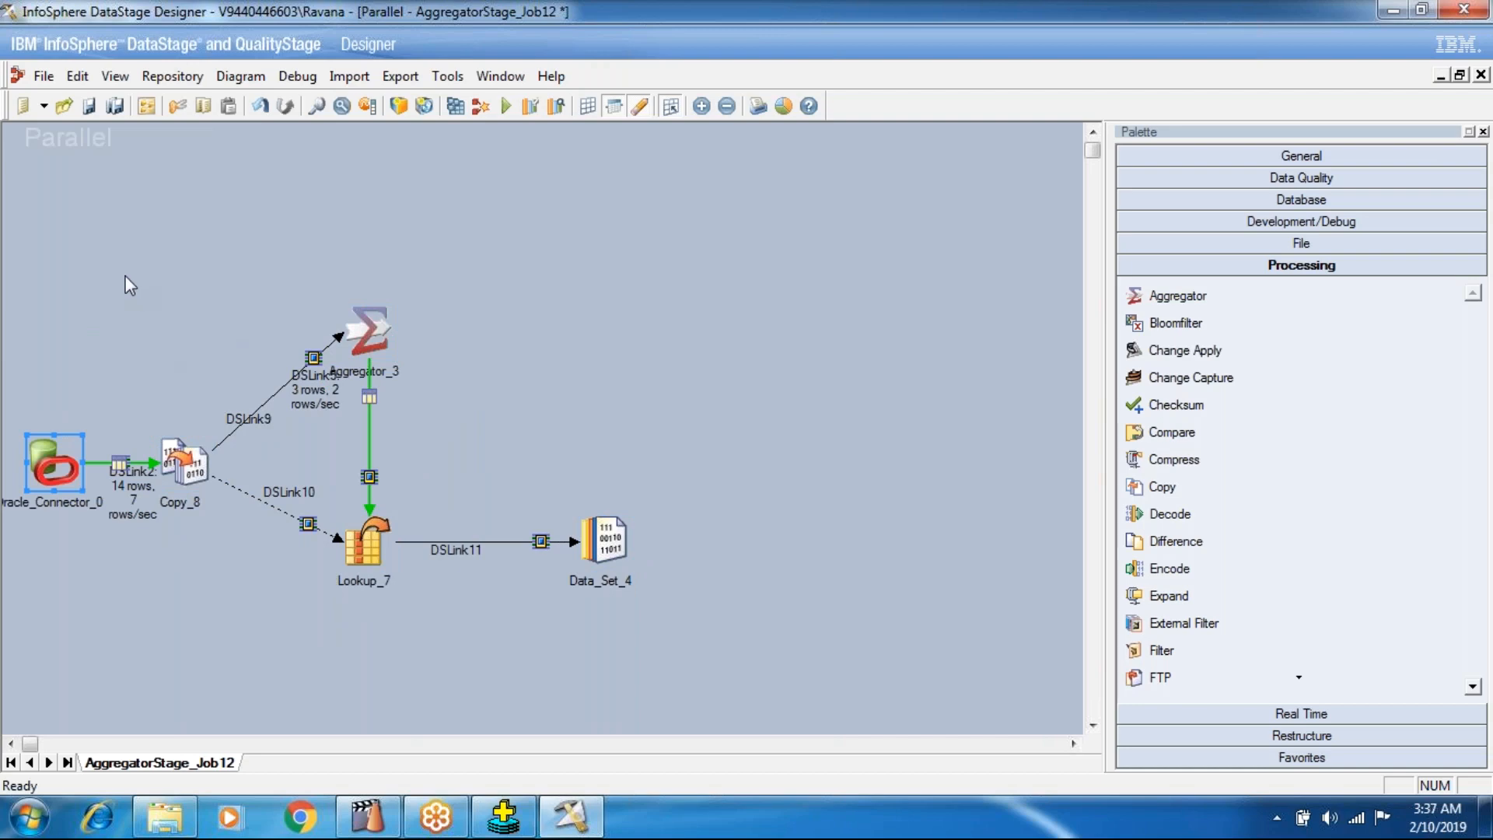
{"action": "left_click_drag", "start_coordinate": [23, 217], "coordinate": [553, 478]}
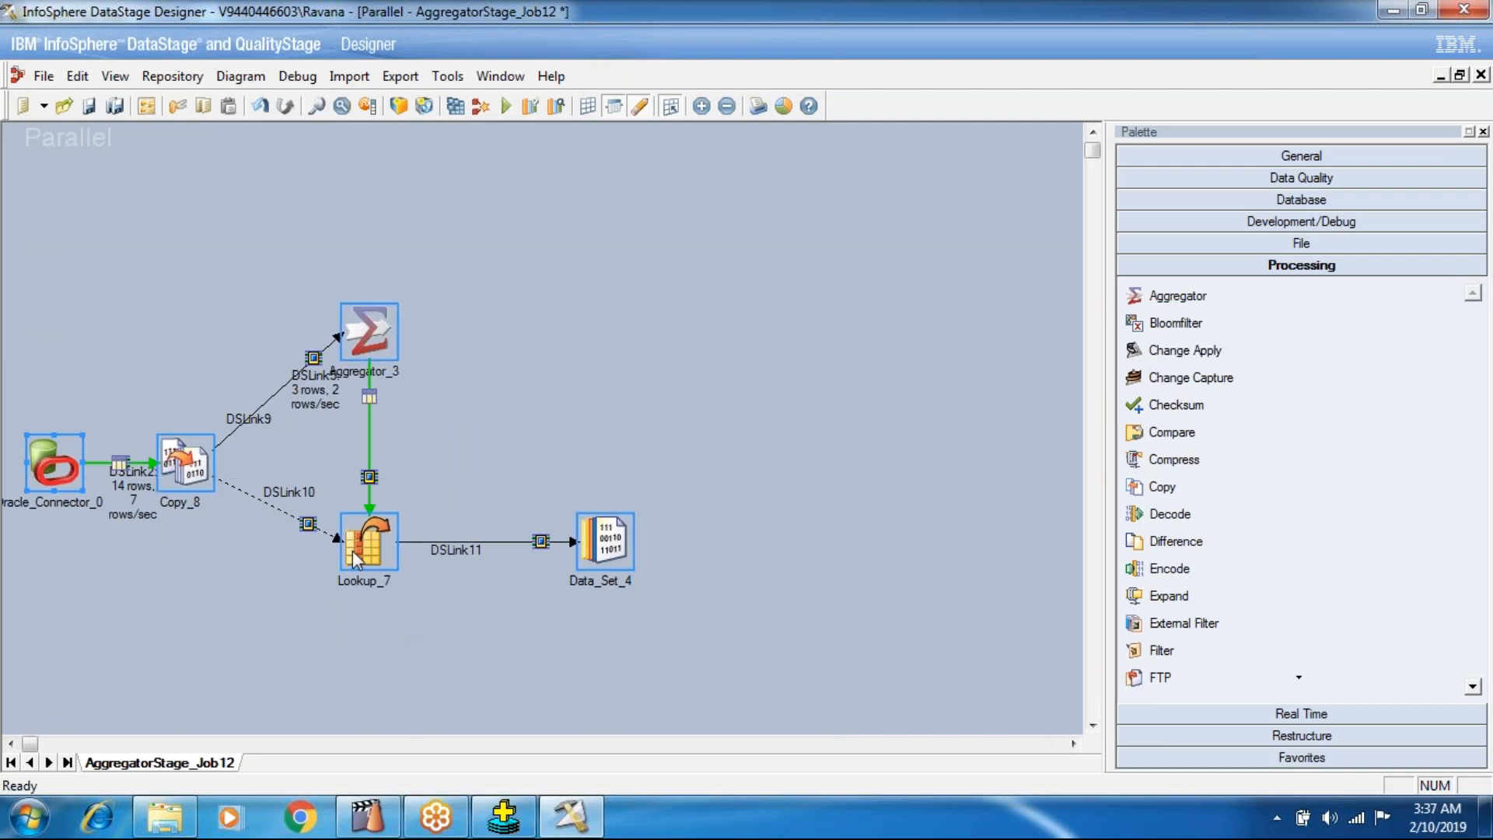
{"action": "left_click", "coordinate": [399, 483]}
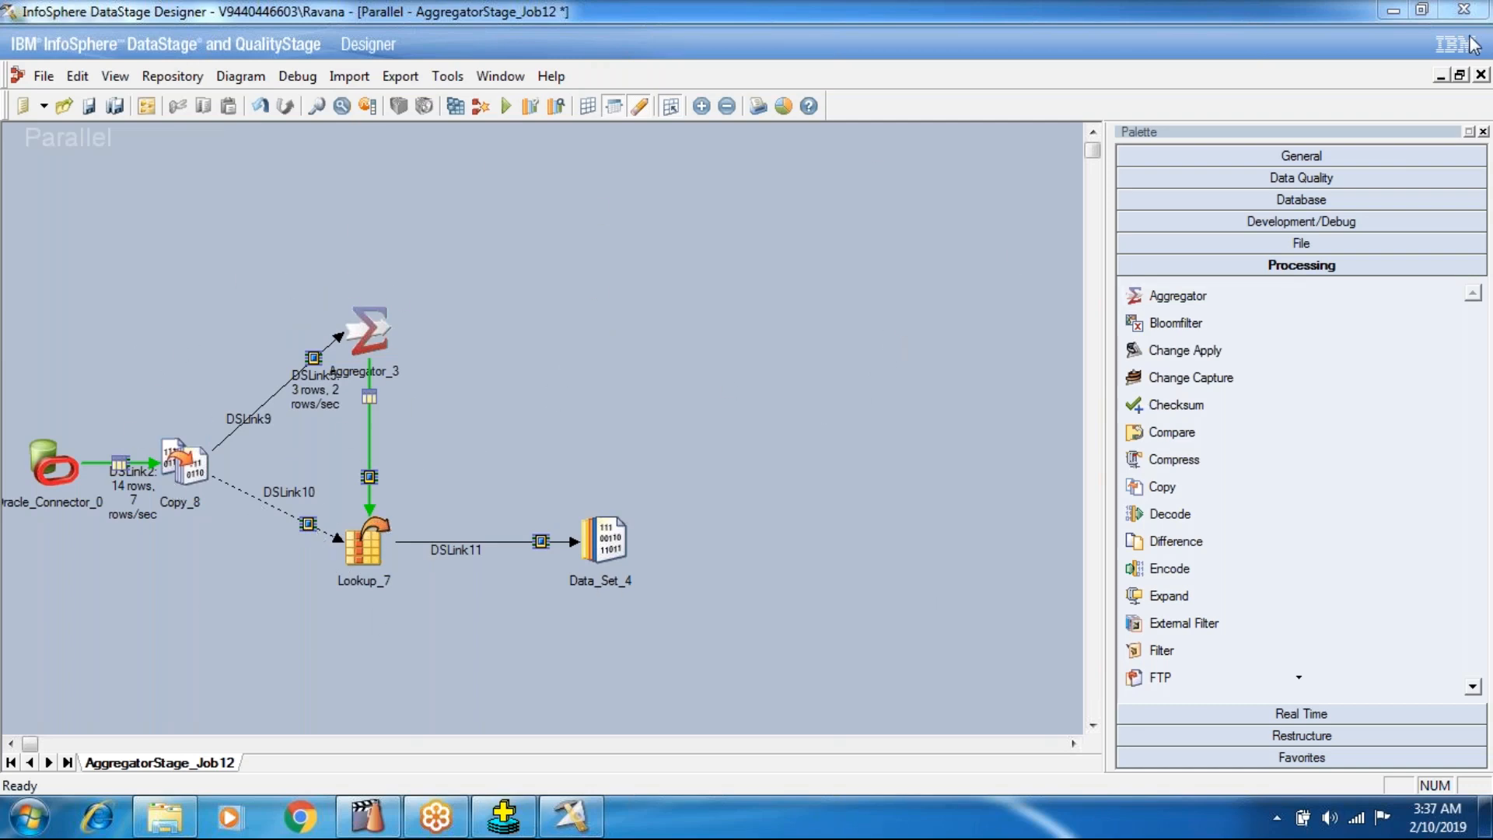
Close AggregatorStage_Job12 without saving its changes, then create a new parallel job and maximize its canvas.
{"action": "left_click", "coordinate": [1481, 75]}
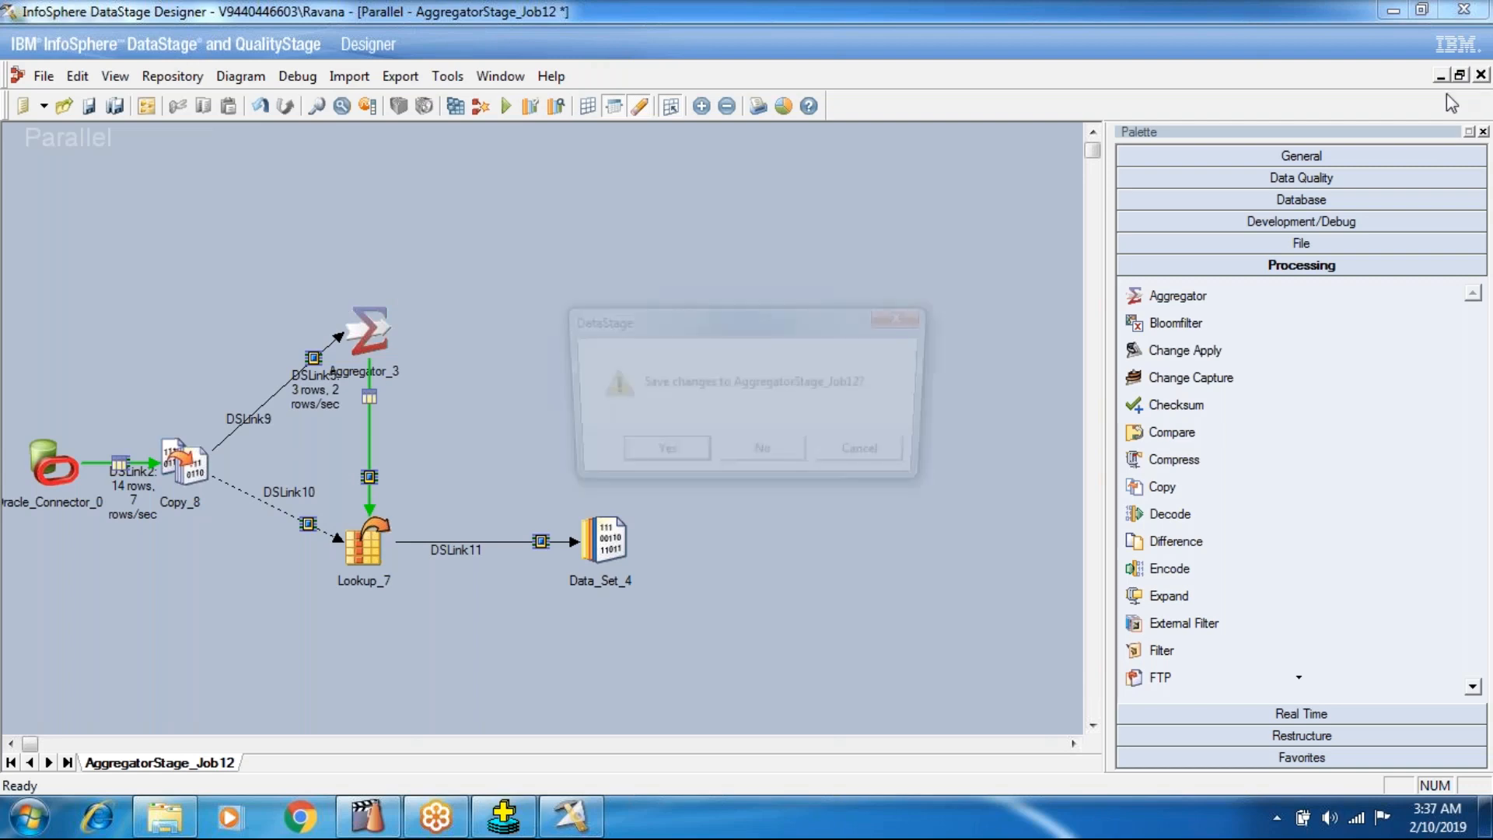
{"action": "left_click", "coordinate": [738, 459]}
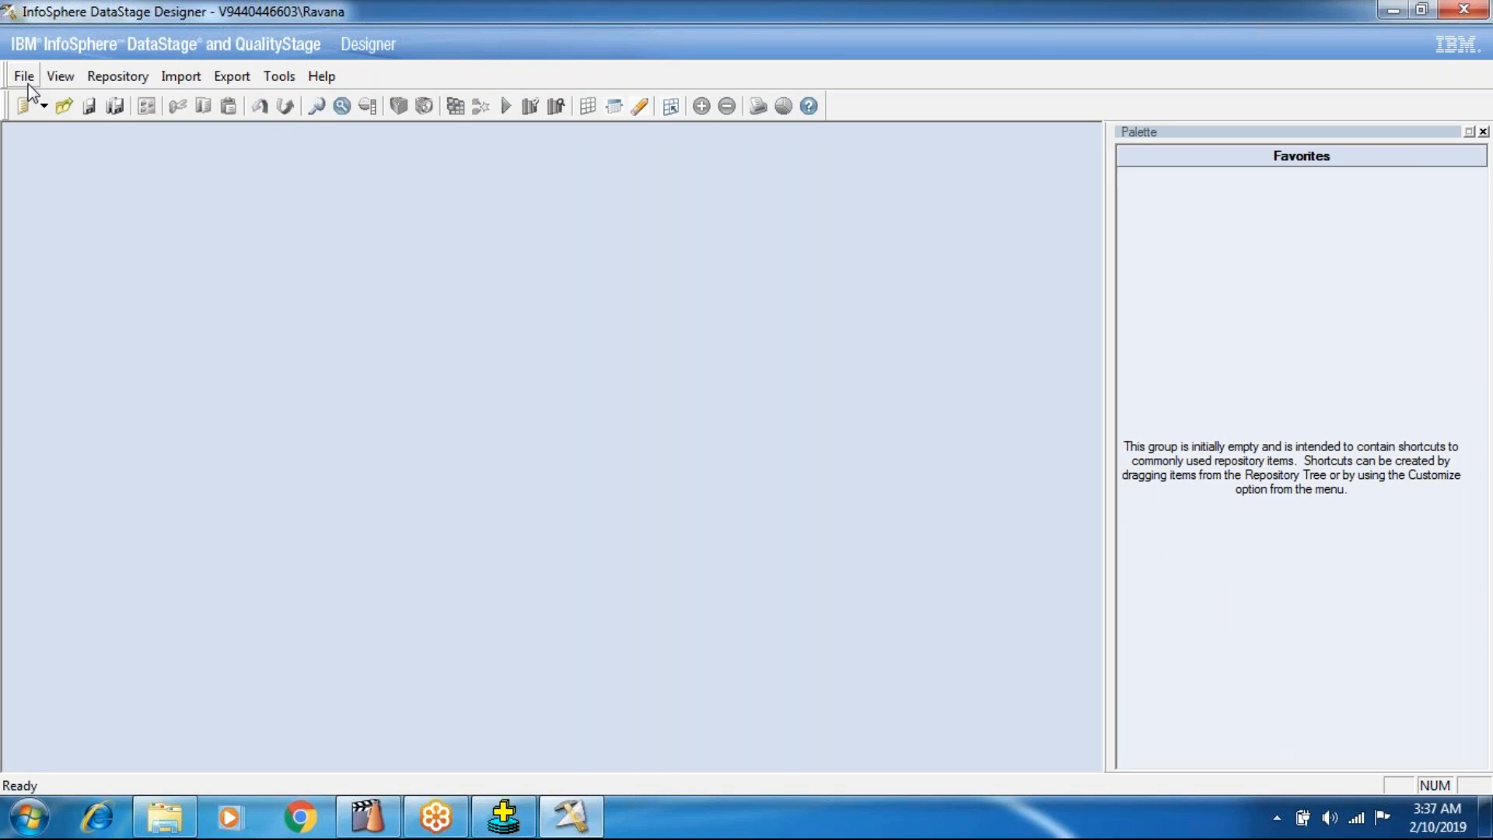
{"action": "left_click", "coordinate": [26, 78]}
{"action": "left_click", "coordinate": [35, 100]}
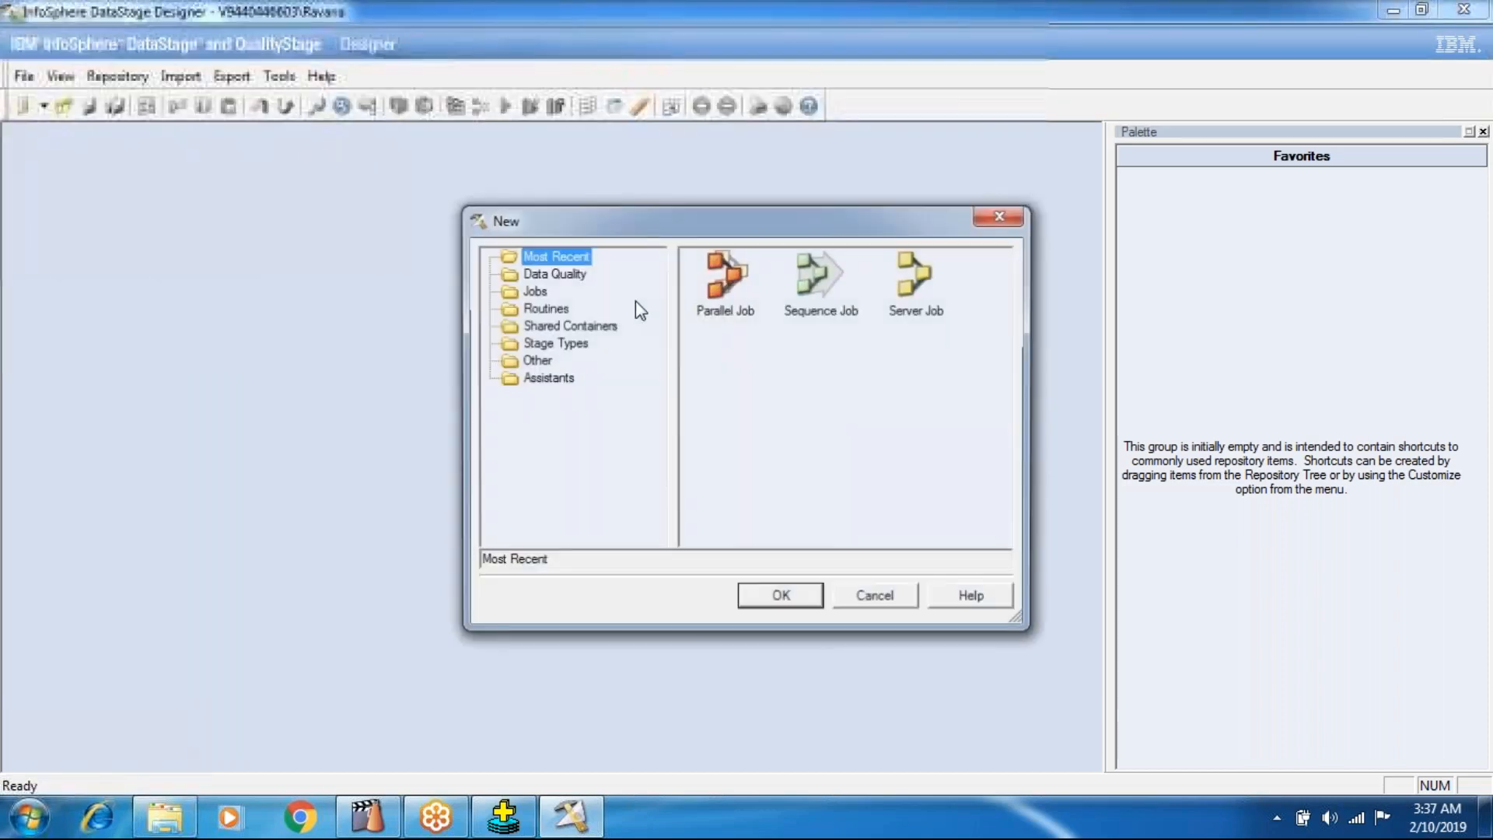
{"action": "left_click", "coordinate": [725, 280]}
{"action": "left_click", "coordinate": [782, 597]}
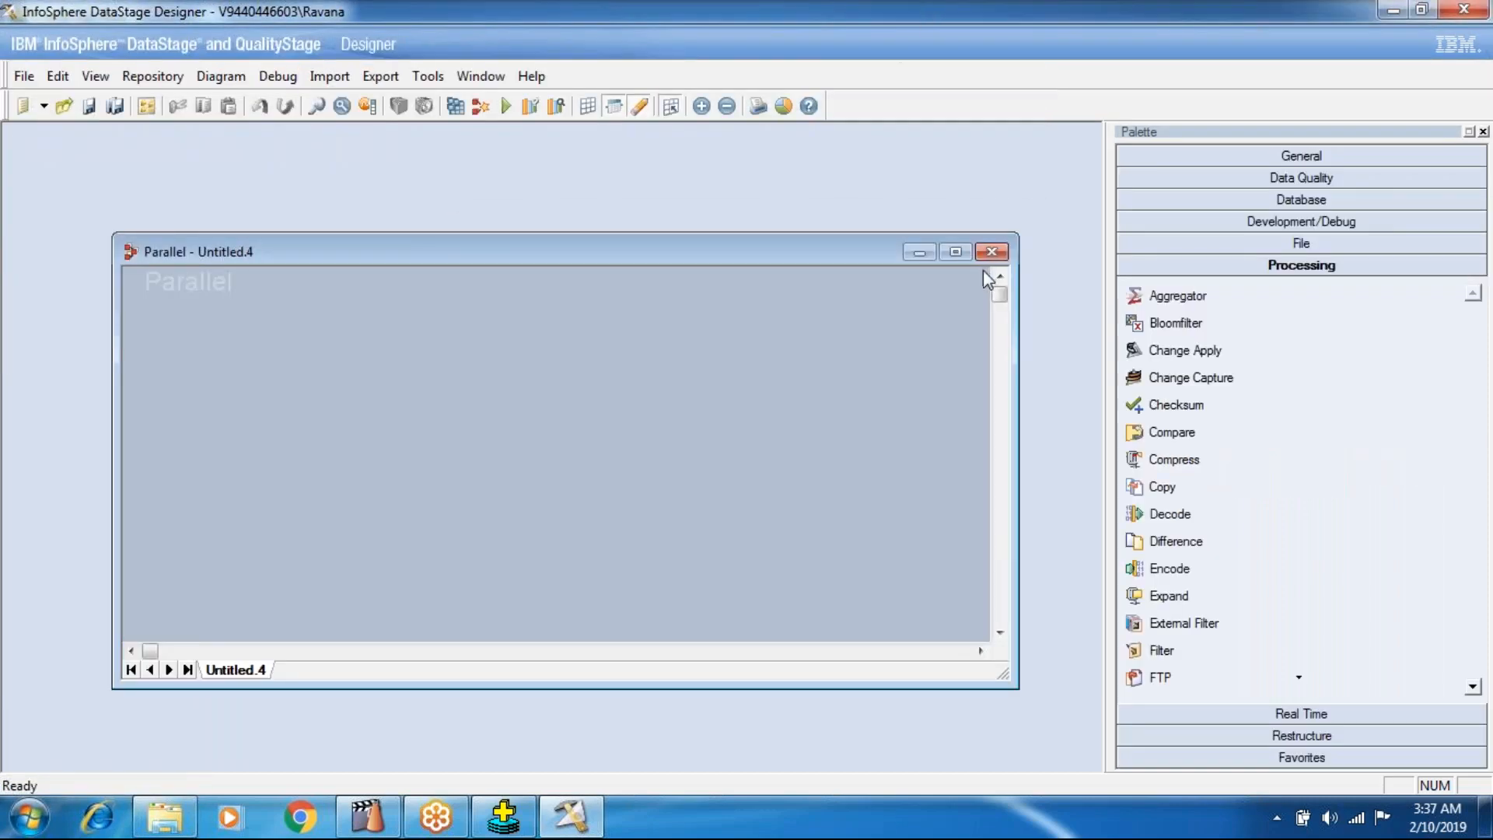
{"action": "left_click", "coordinate": [955, 251]}
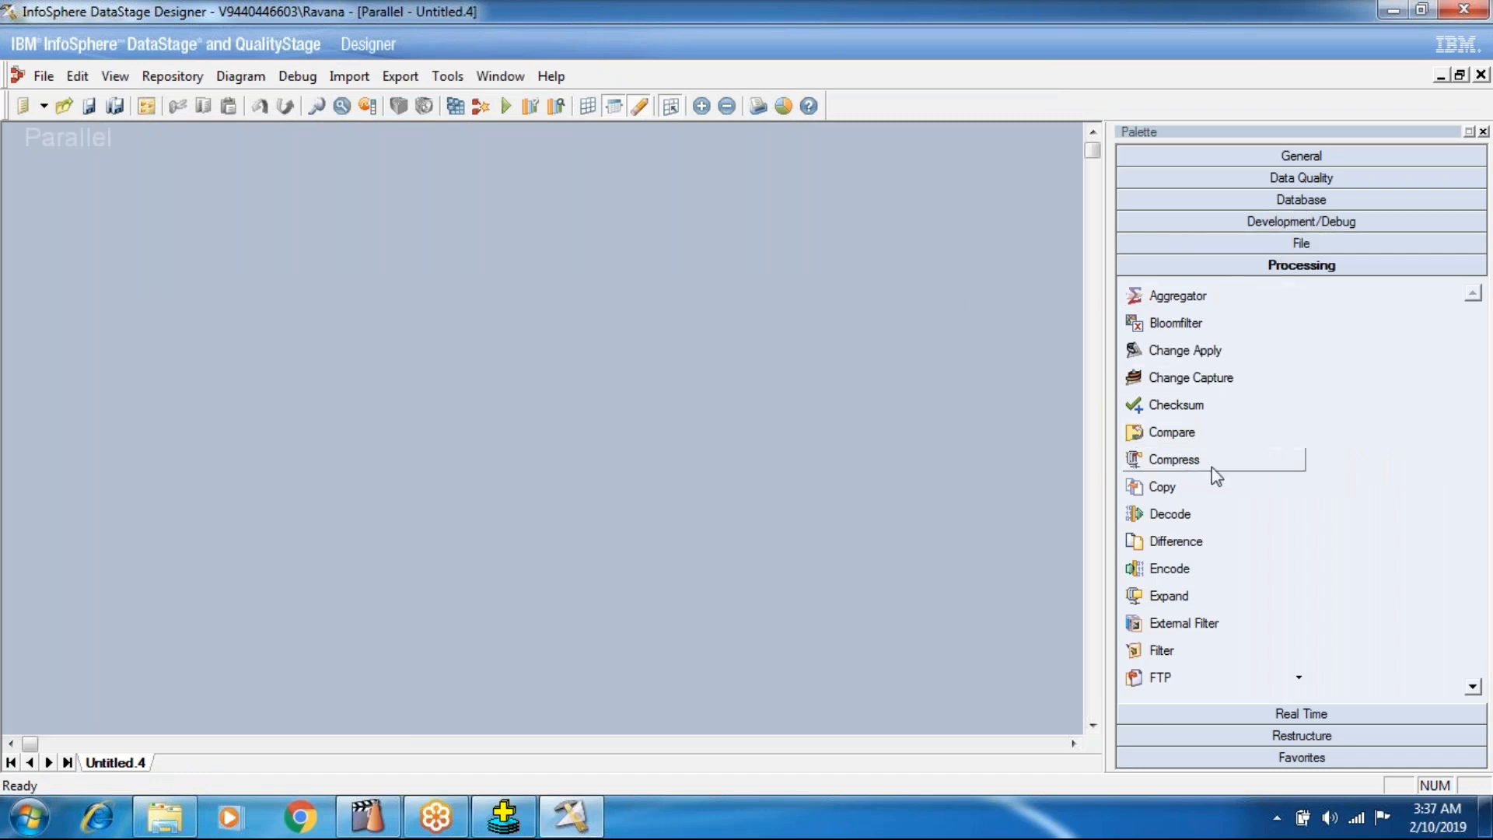
Add a Modify stage to the middle of the canvas and an Oracle Connector to its left.
{"action": "scroll", "coordinate": [1212, 468], "scroll_direction": "down", "scroll_amount": 4}
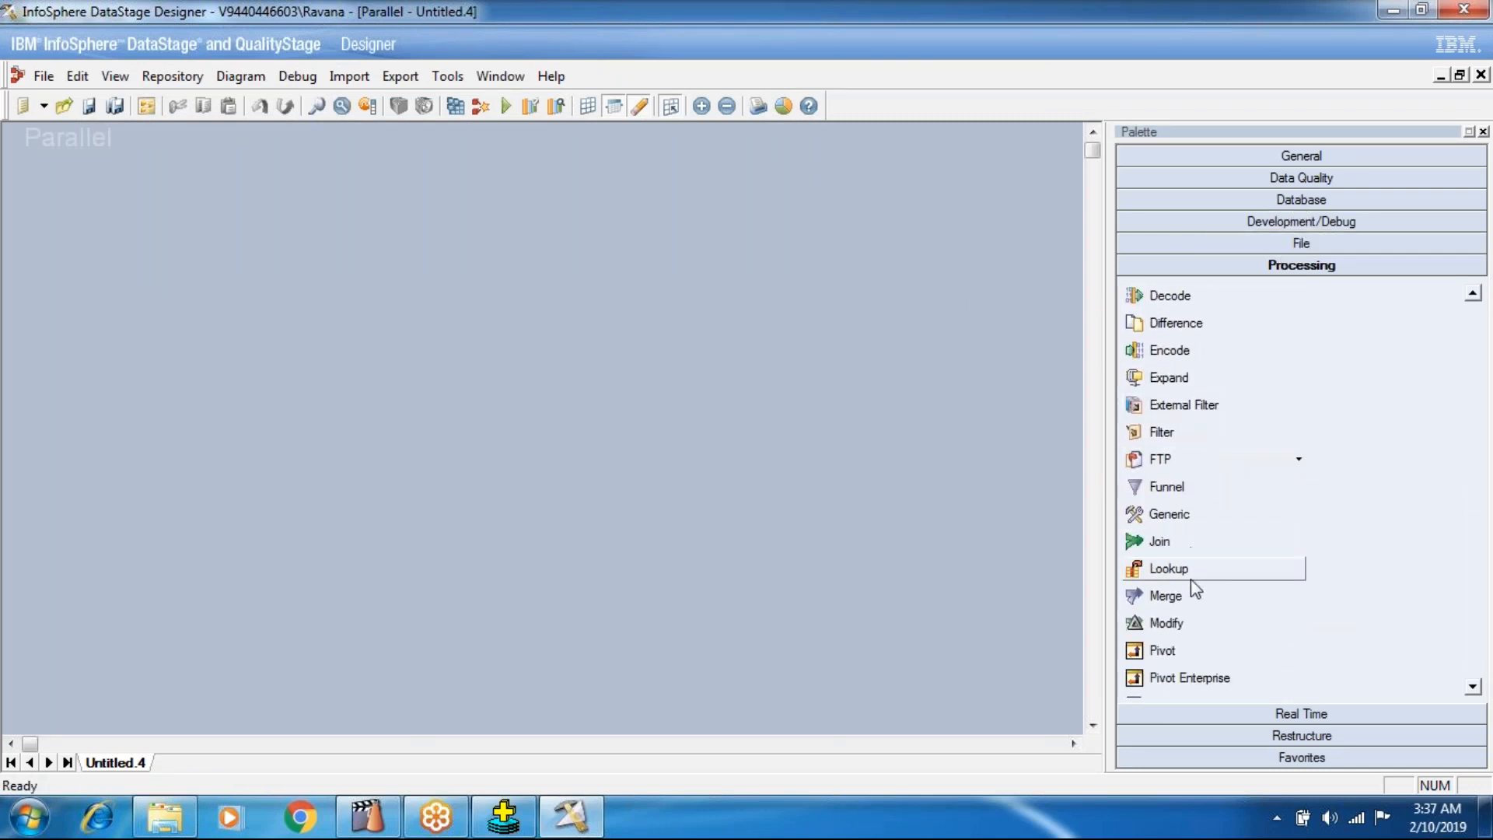
{"action": "scroll", "coordinate": [1190, 562], "scroll_direction": "down", "scroll_amount": 1}
{"action": "left_click", "coordinate": [1182, 543]}
{"action": "left_click", "coordinate": [465, 376]}
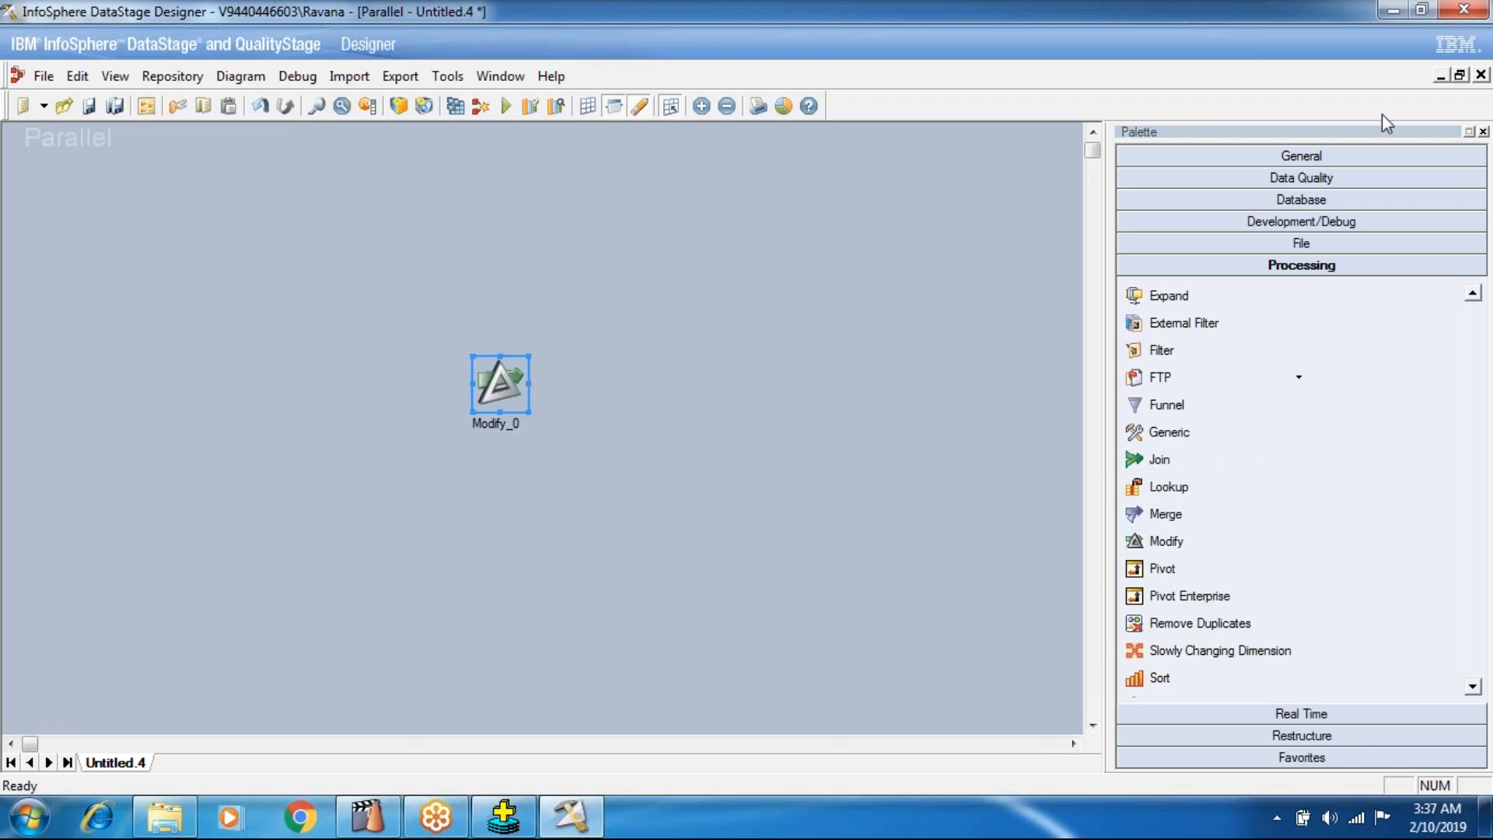
{"action": "left_click", "coordinate": [1284, 201]}
{"action": "left_click", "coordinate": [1185, 346]}
{"action": "left_click", "coordinate": [181, 360]}
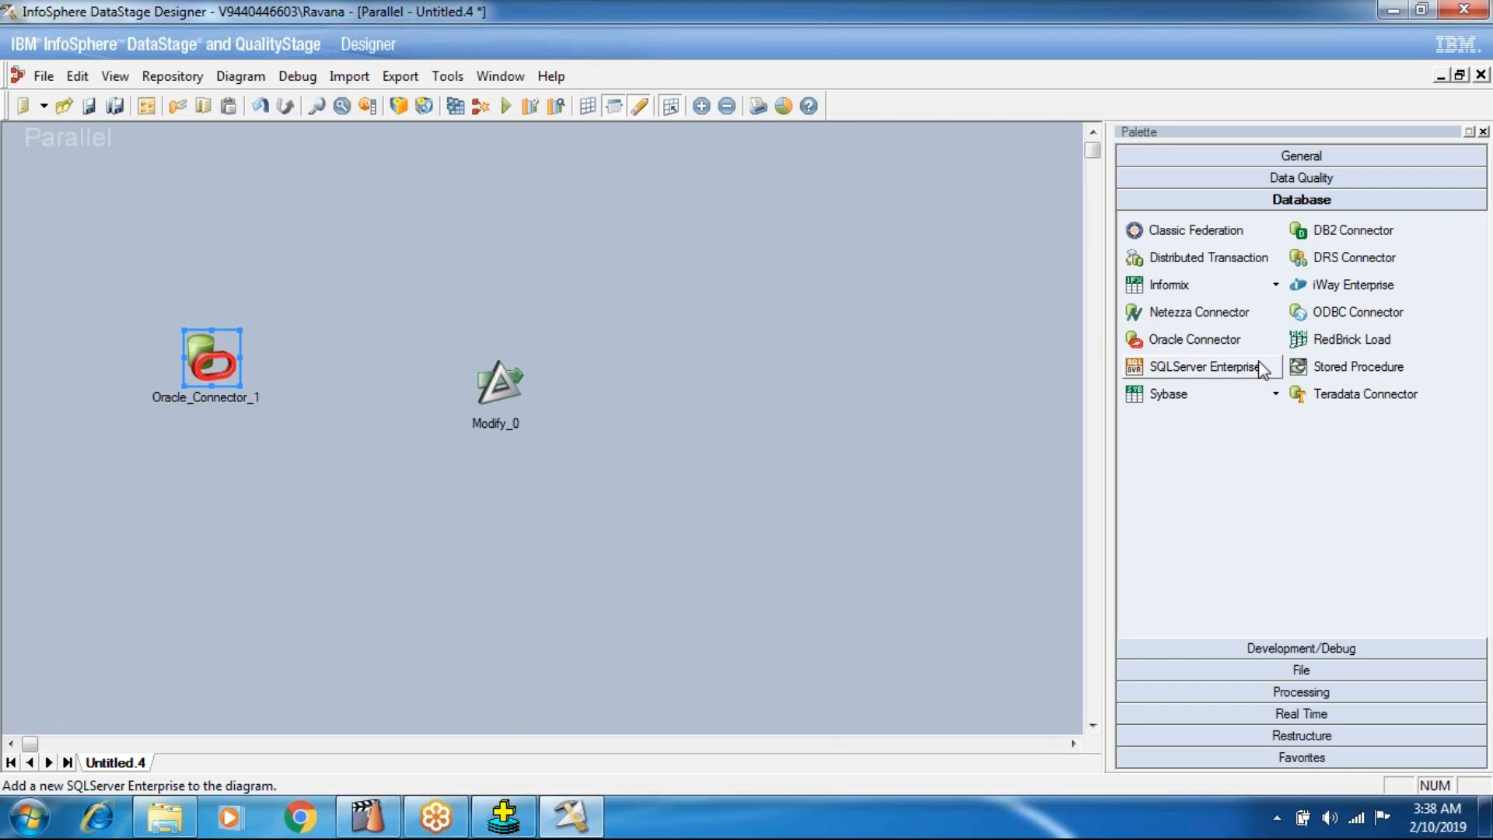
Add a Data Set to the right of the Modify stage and link Oracle Connector, Modify and Data Set in sequence.
{"action": "left_click", "coordinate": [1218, 677]}
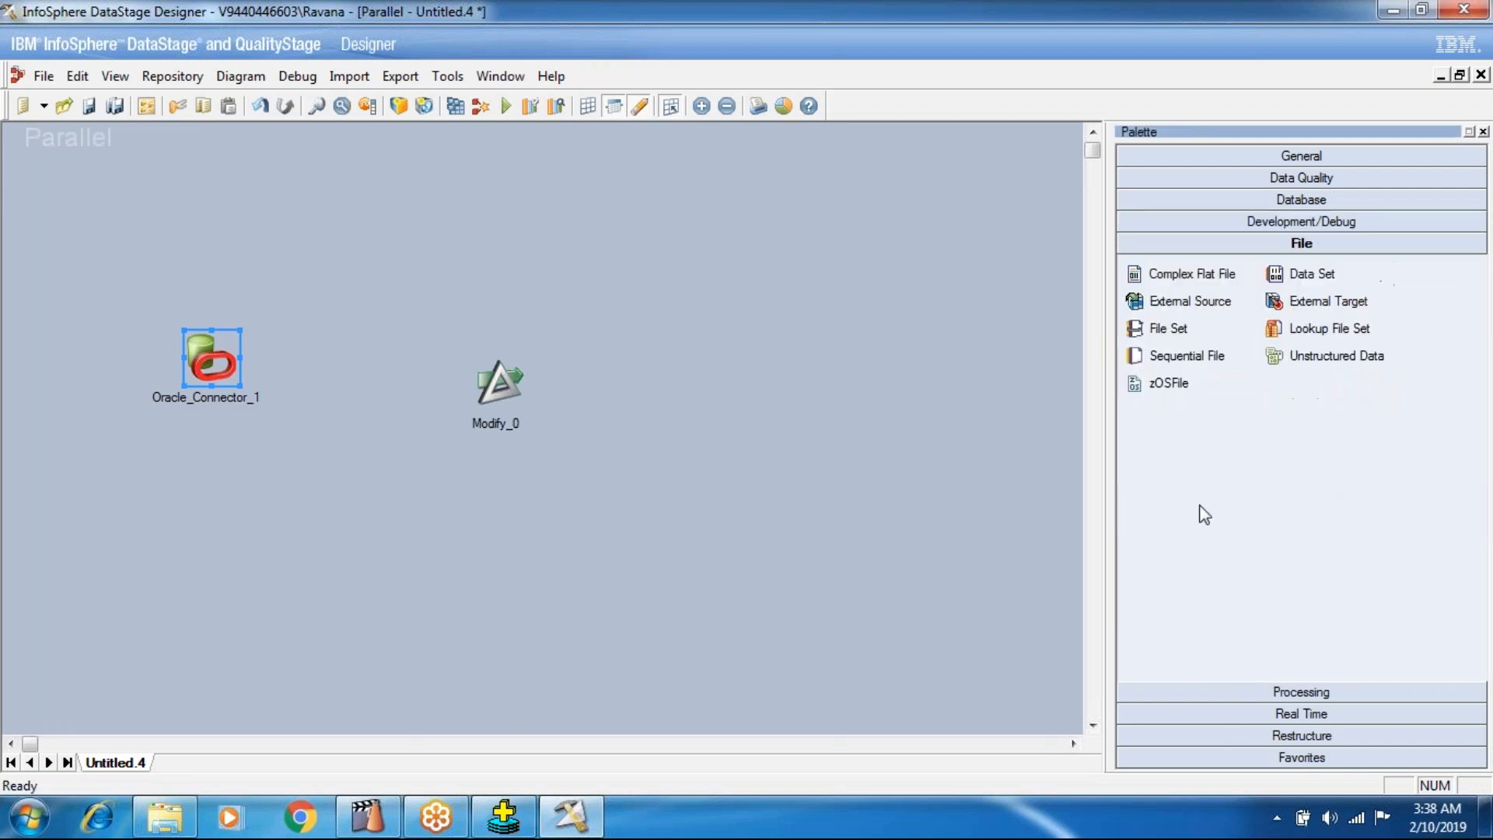
{"action": "left_click", "coordinate": [1301, 277]}
{"action": "left_click", "coordinate": [748, 391]}
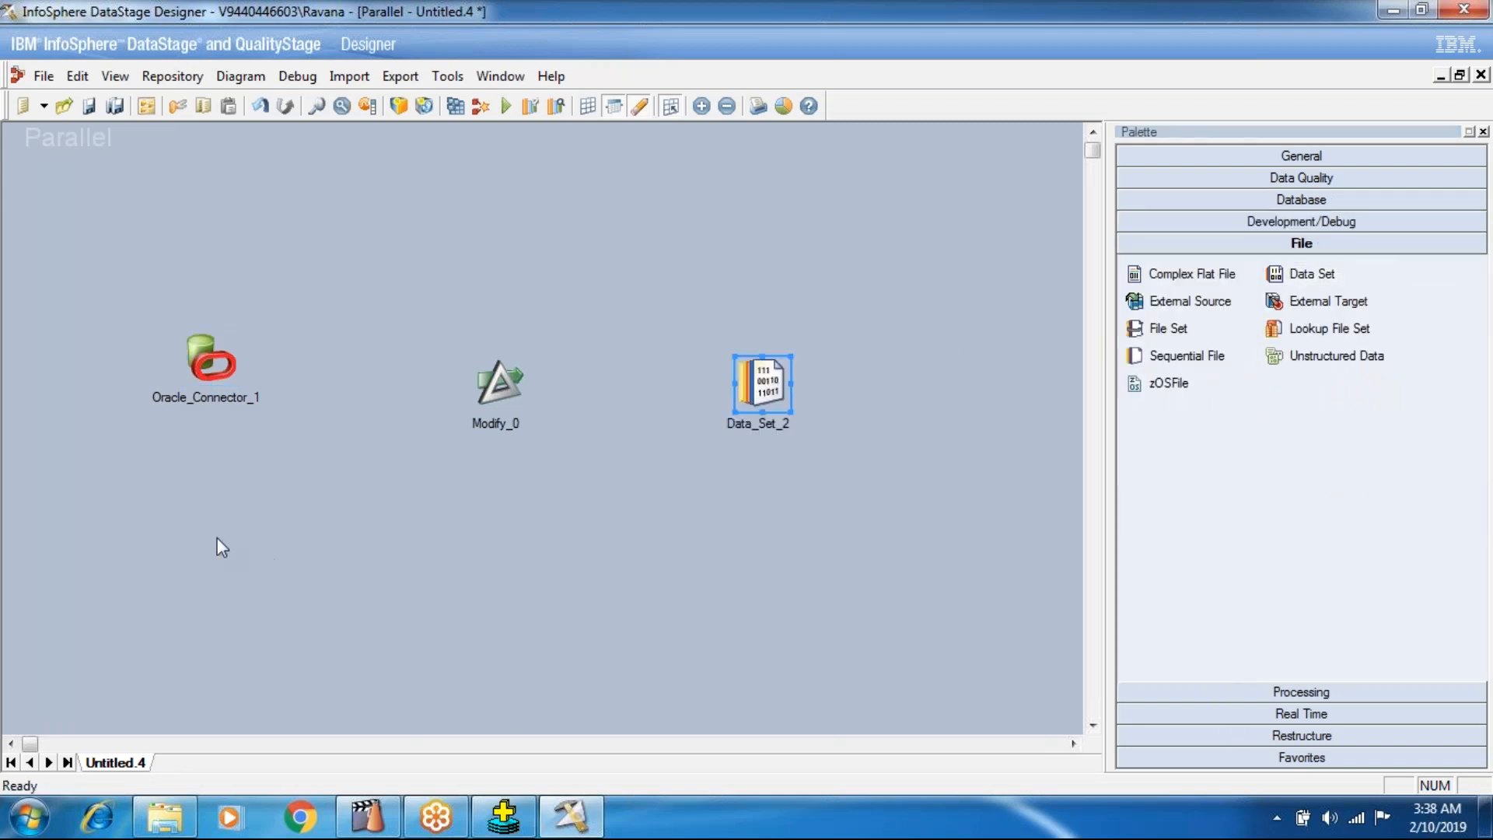
{"action": "mouse_move", "coordinate": [210, 371]}
{"action": "left_mouse_down"}
{"action": "mouse_move", "coordinate": [210, 395]}
{"action": "mouse_move", "coordinate": [423, 413]}
{"action": "mouse_move", "coordinate": [498, 385]}
{"action": "mouse_move", "coordinate": [604, 413]}
{"action": "mouse_move", "coordinate": [763, 385]}
{"action": "left_mouse_up"}
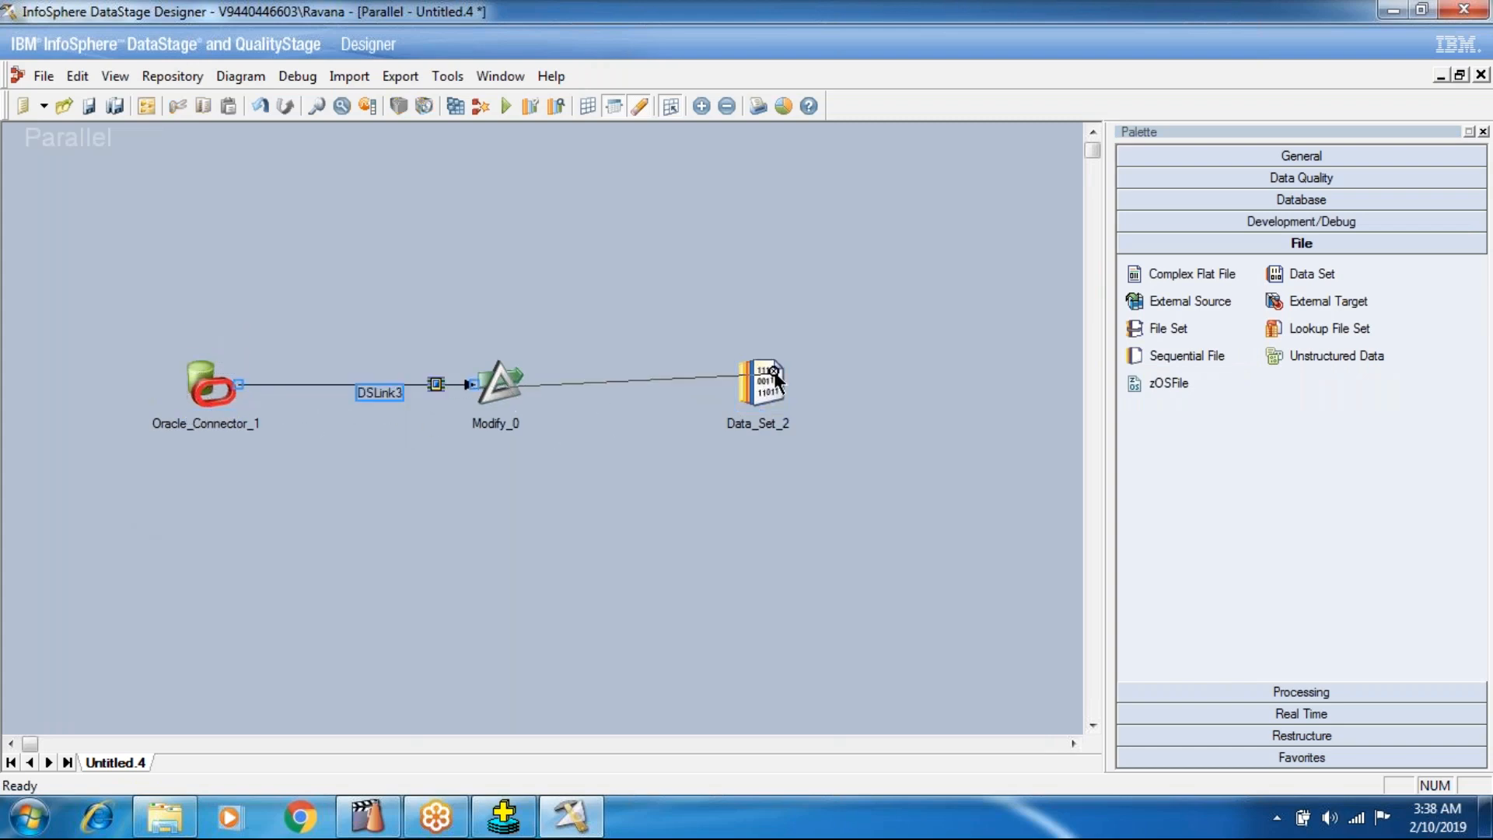
{"action": "double_click", "coordinate": [229, 390]}
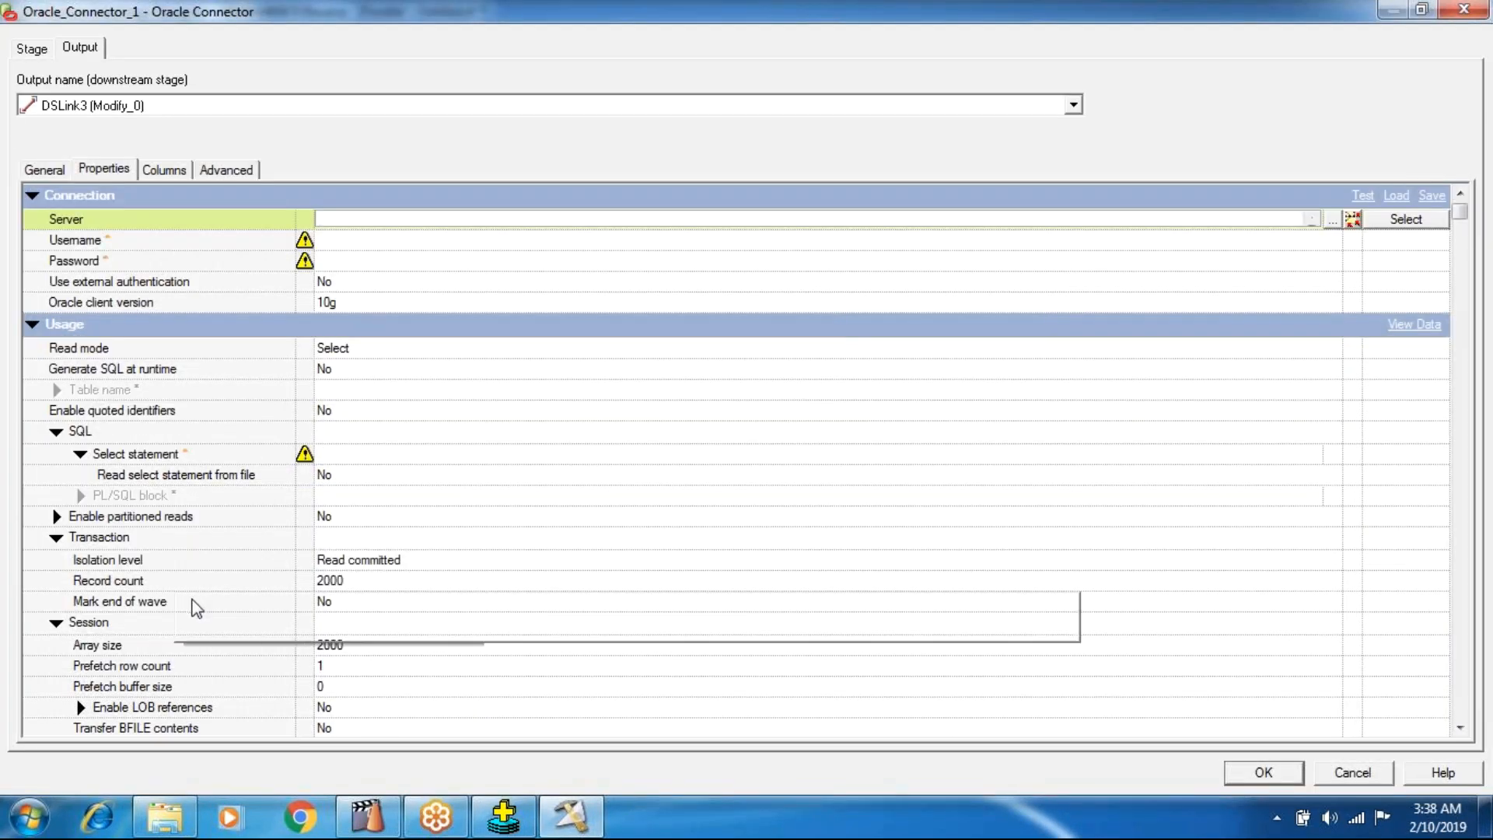
{"action": "type", "text": "oracle"}
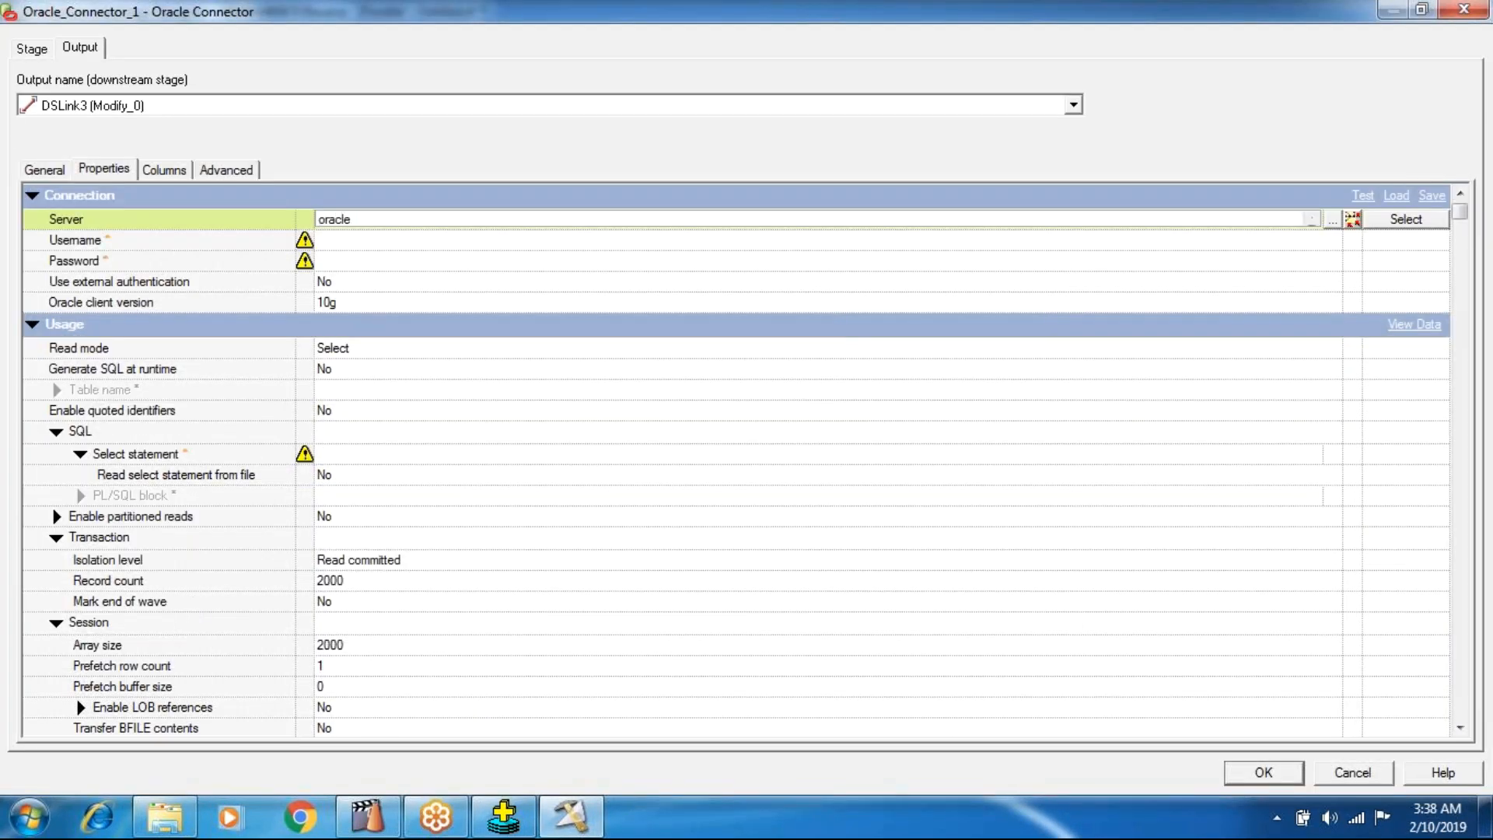
{"action": "key", "text": "Tab"}
{"action": "type", "text": "sc"}
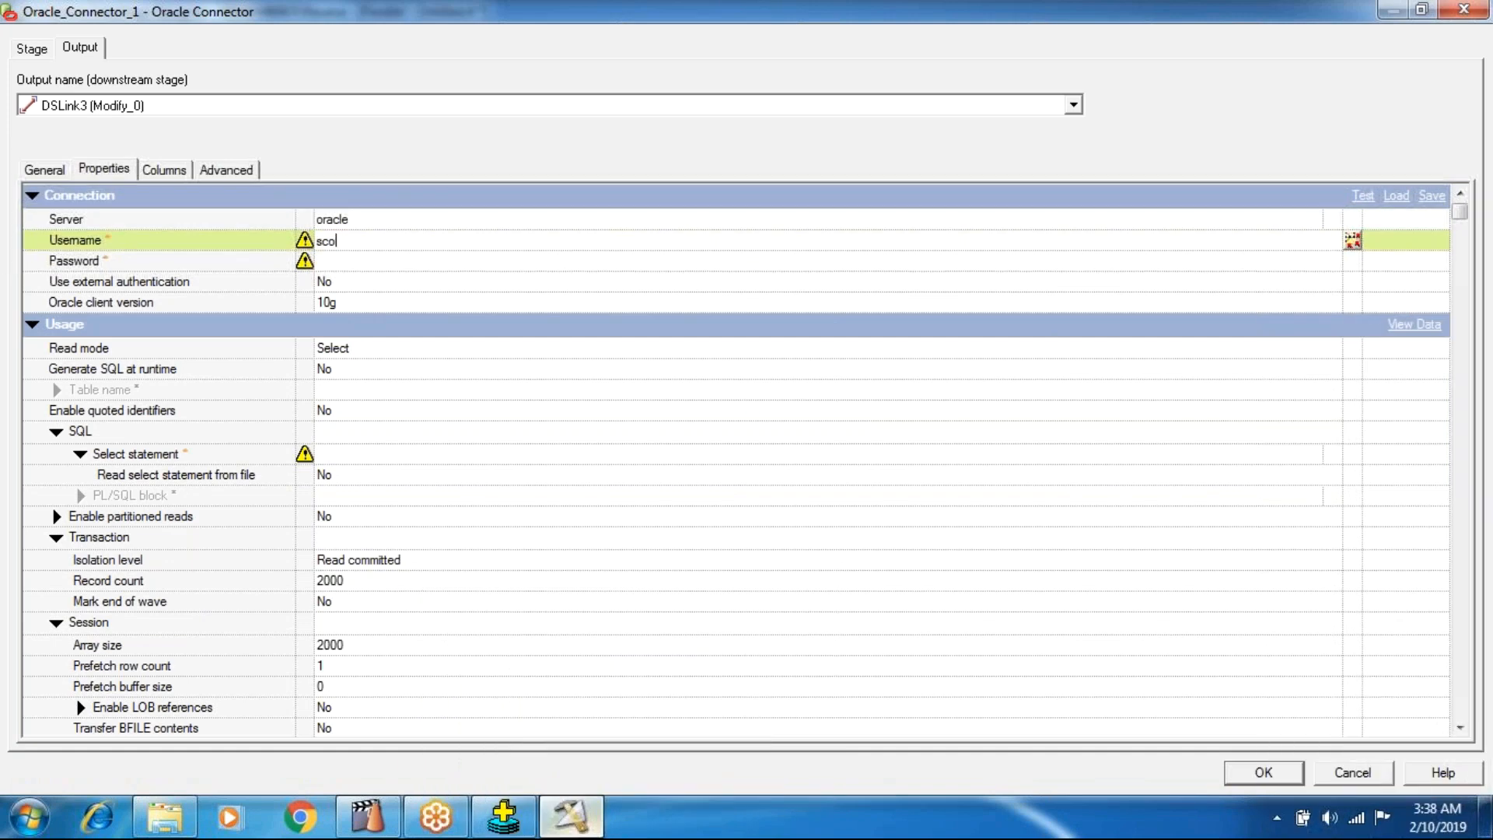
{"action": "key", "text": "Tab"}
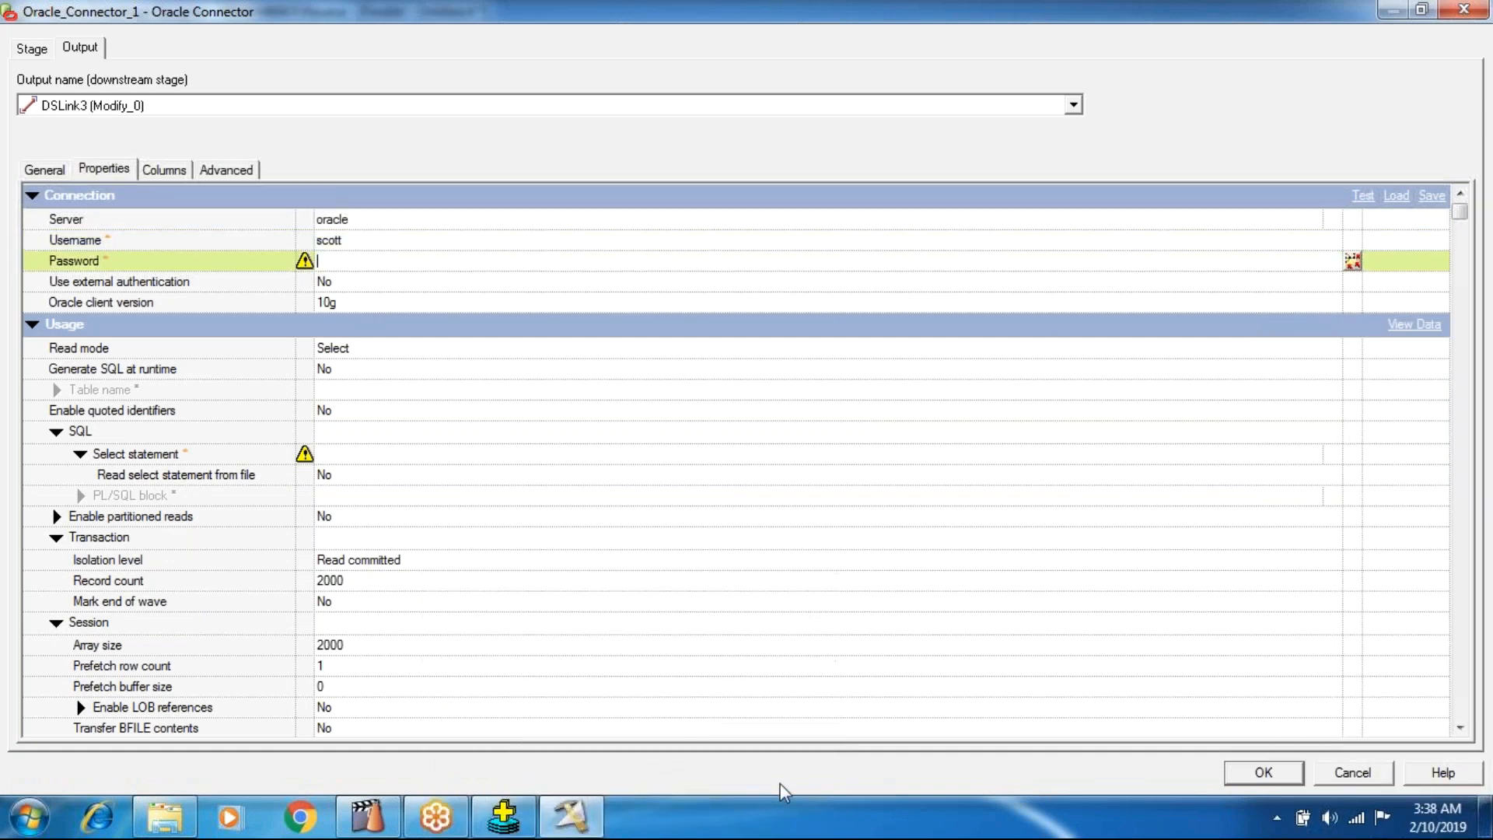
{"action": "type", "text": "t"}
Set Generate SQL at runtime to Yes and the table name to emp in the Oracle Connector.
{"action": "left_click", "coordinate": [360, 372]}
{"action": "left_click", "coordinate": [360, 372]}
{"action": "left_click", "coordinate": [347, 388]}
{"action": "left_click", "coordinate": [336, 373]}
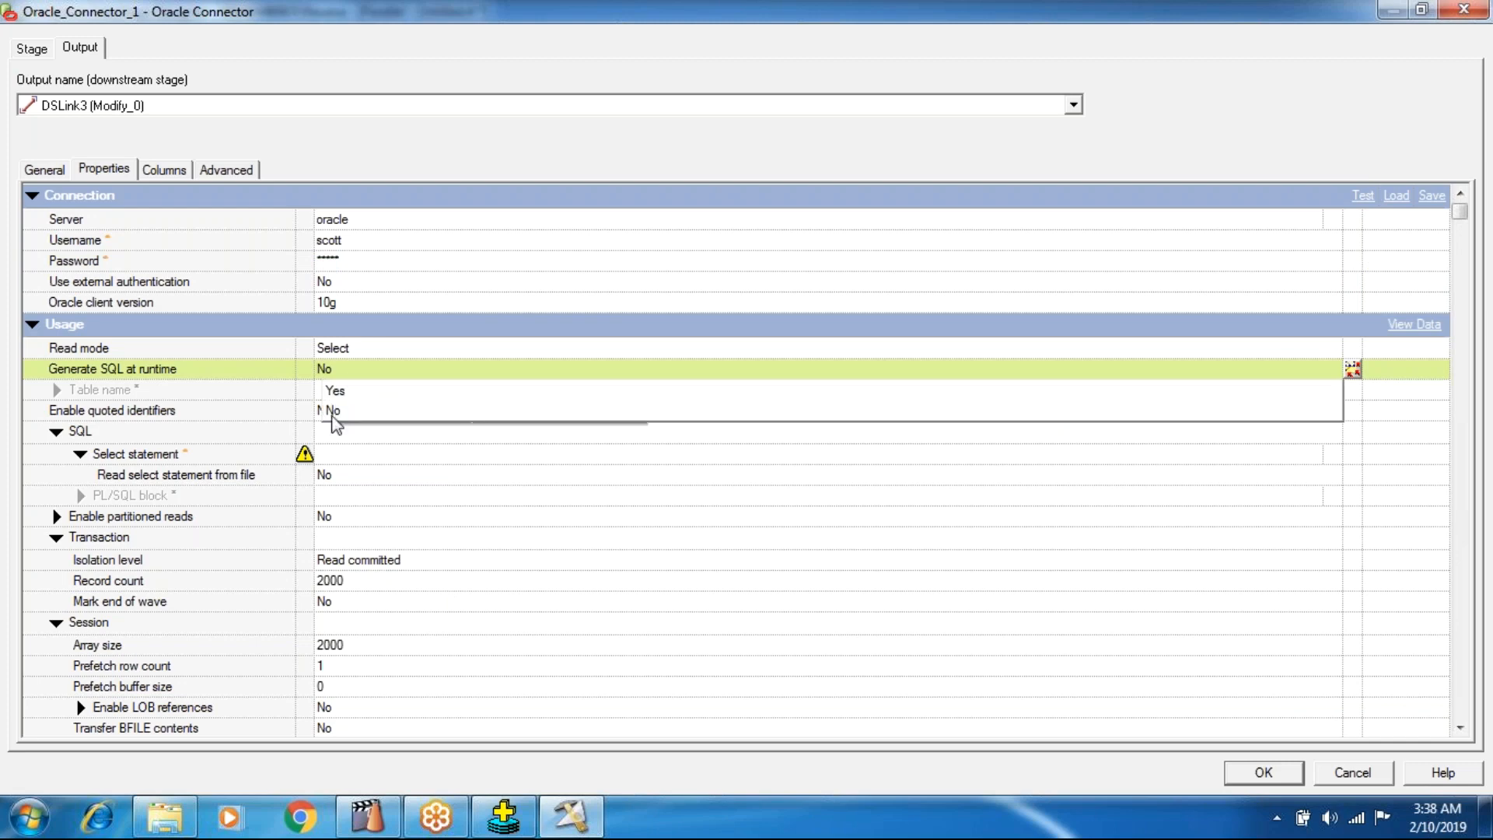
{"action": "left_click", "coordinate": [340, 390]}
{"action": "left_click", "coordinate": [346, 391]}
{"action": "type", "text": "emp"}
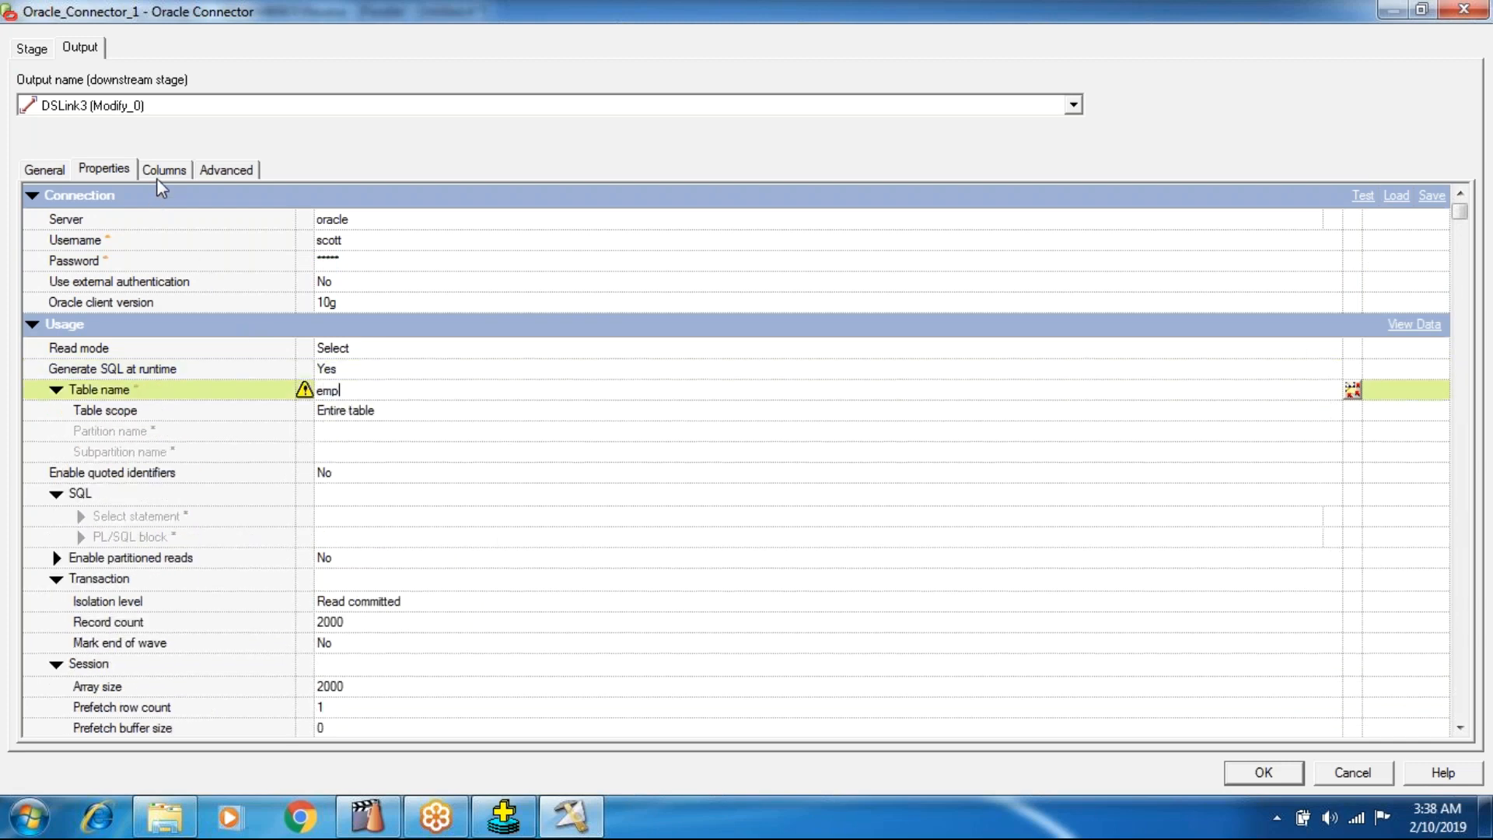
Load the Oracle Connector's columns from the emp table definition under Oracle/oracle and accept the connector settings.
{"action": "left_click", "coordinate": [159, 172]}
{"action": "left_click", "coordinate": [1423, 723]}
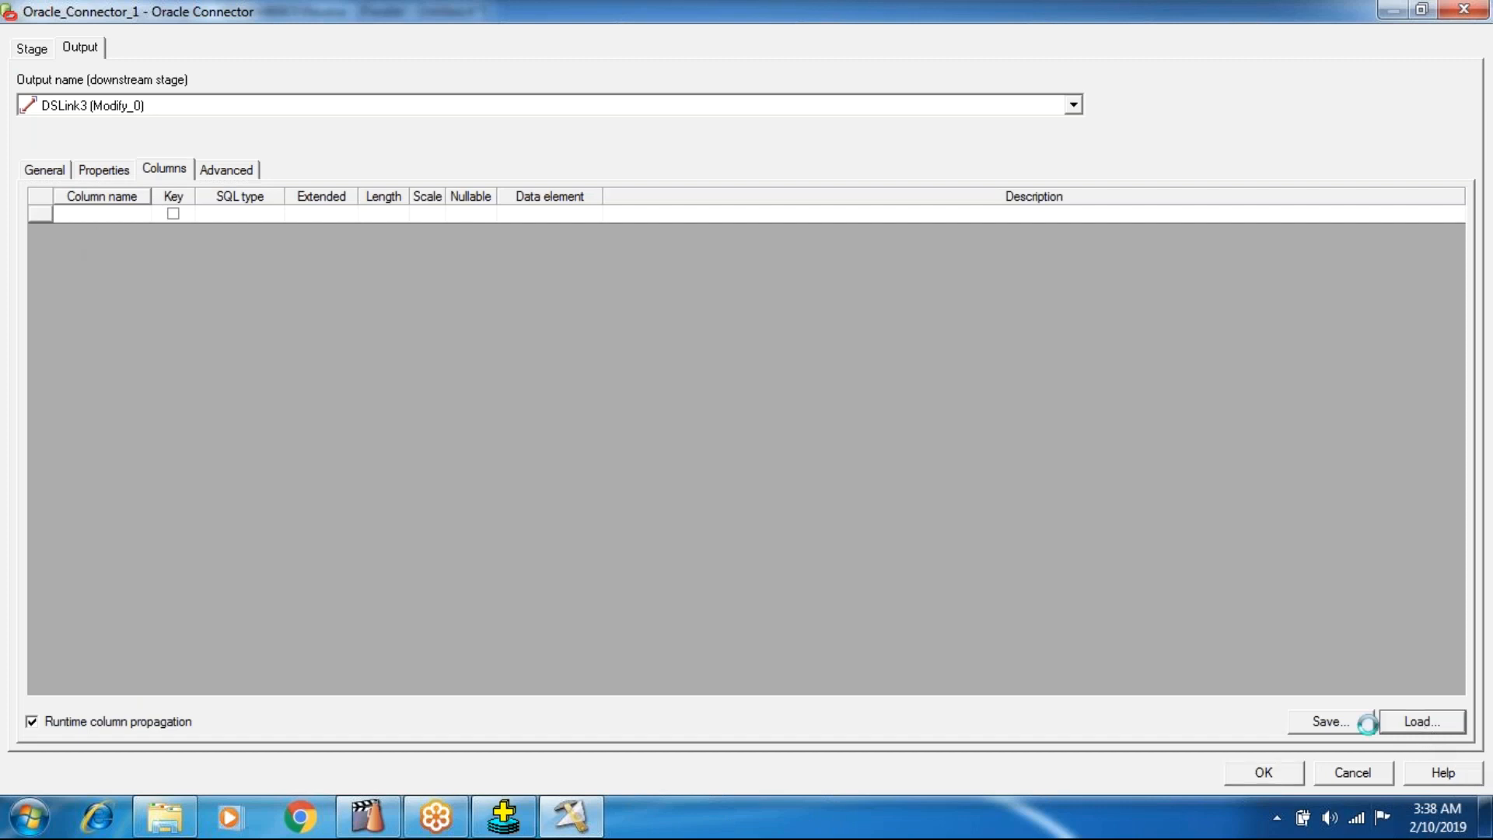
{"action": "left_click", "coordinate": [540, 363]}
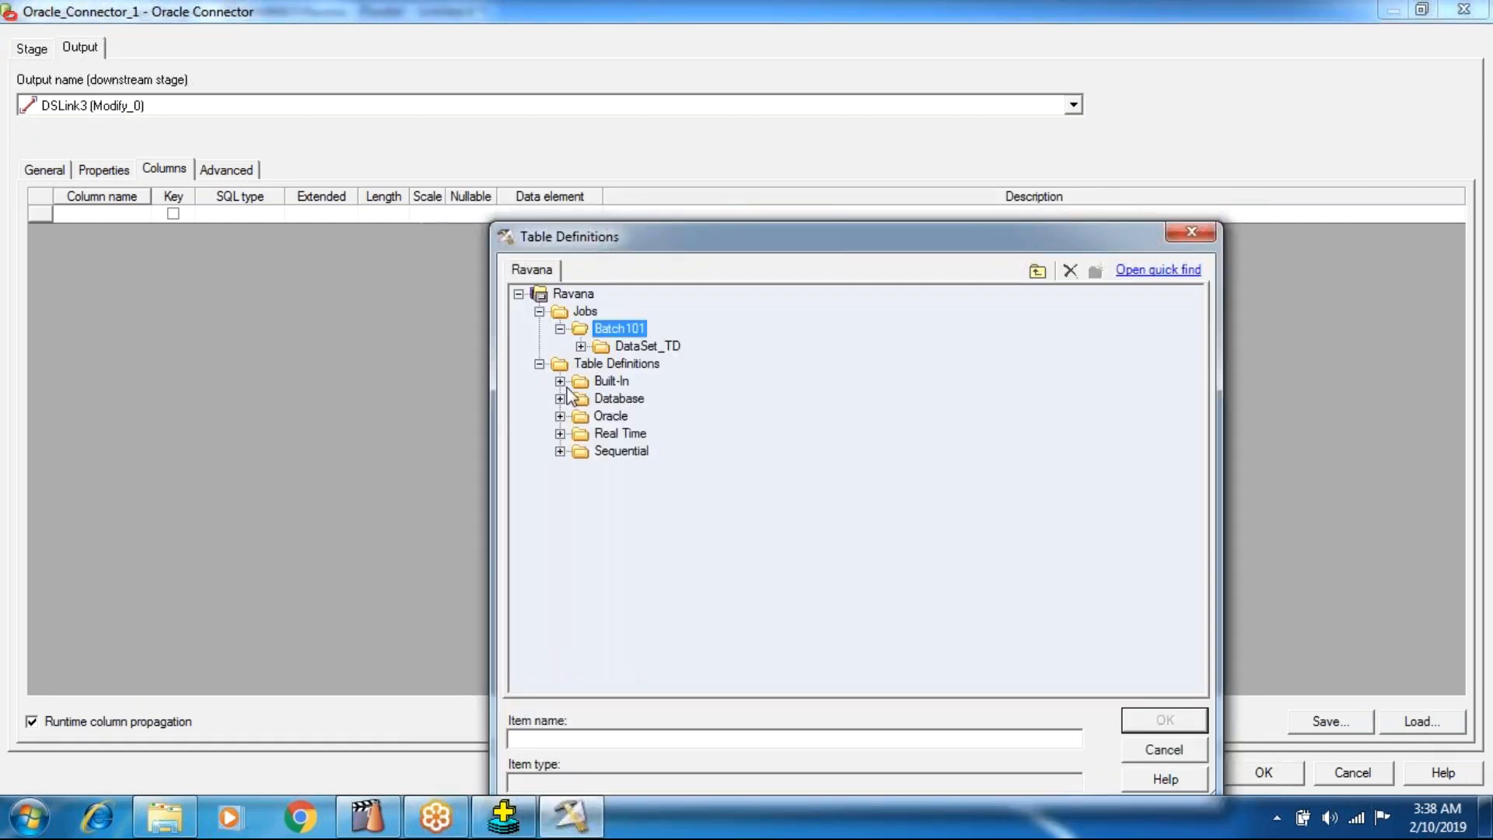
{"action": "left_click", "coordinate": [560, 398]}
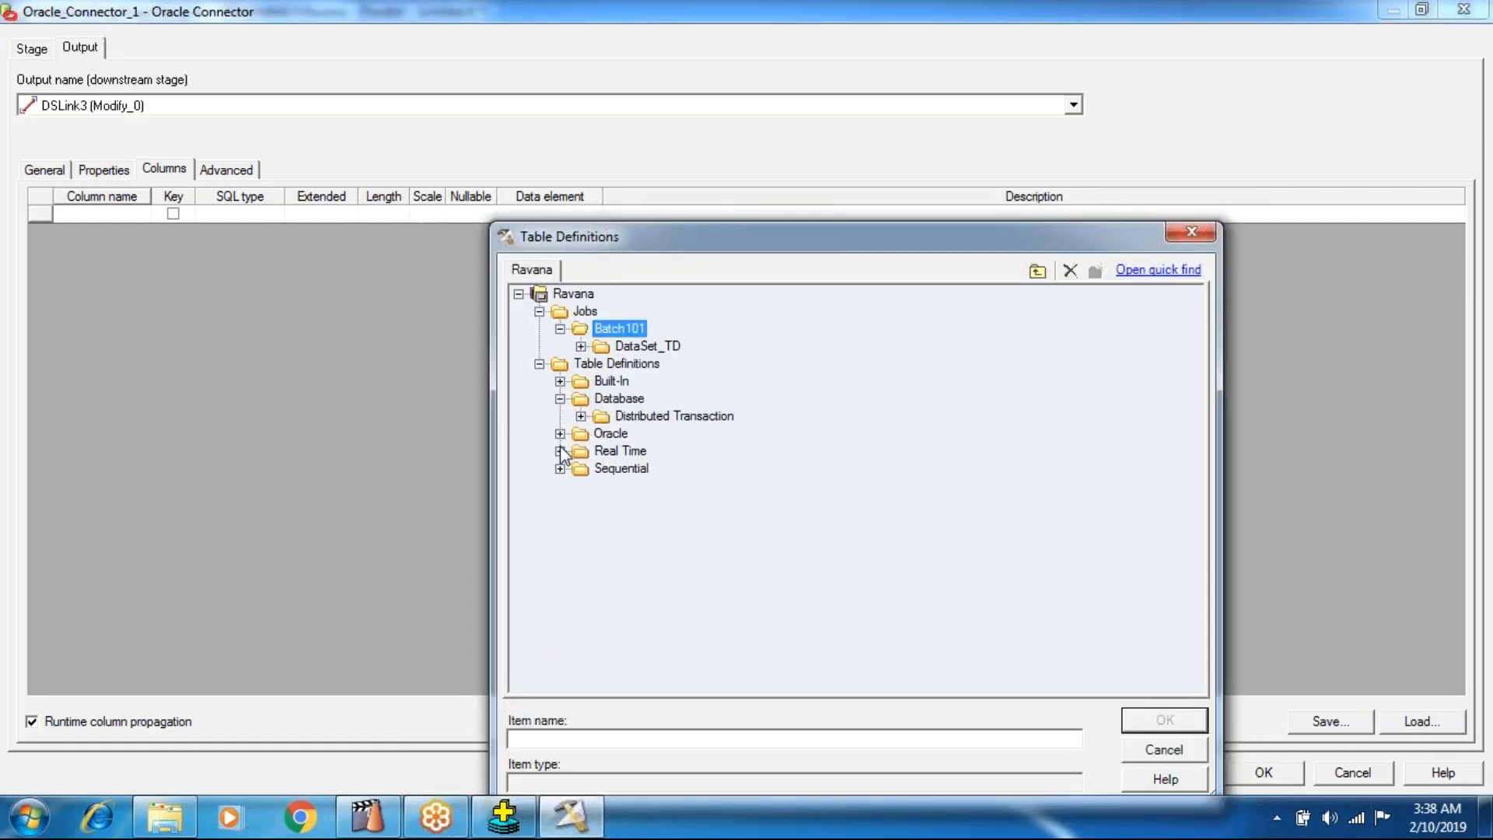
{"action": "left_click", "coordinate": [560, 434]}
{"action": "left_click", "coordinate": [581, 452]}
{"action": "left_click", "coordinate": [645, 487]}
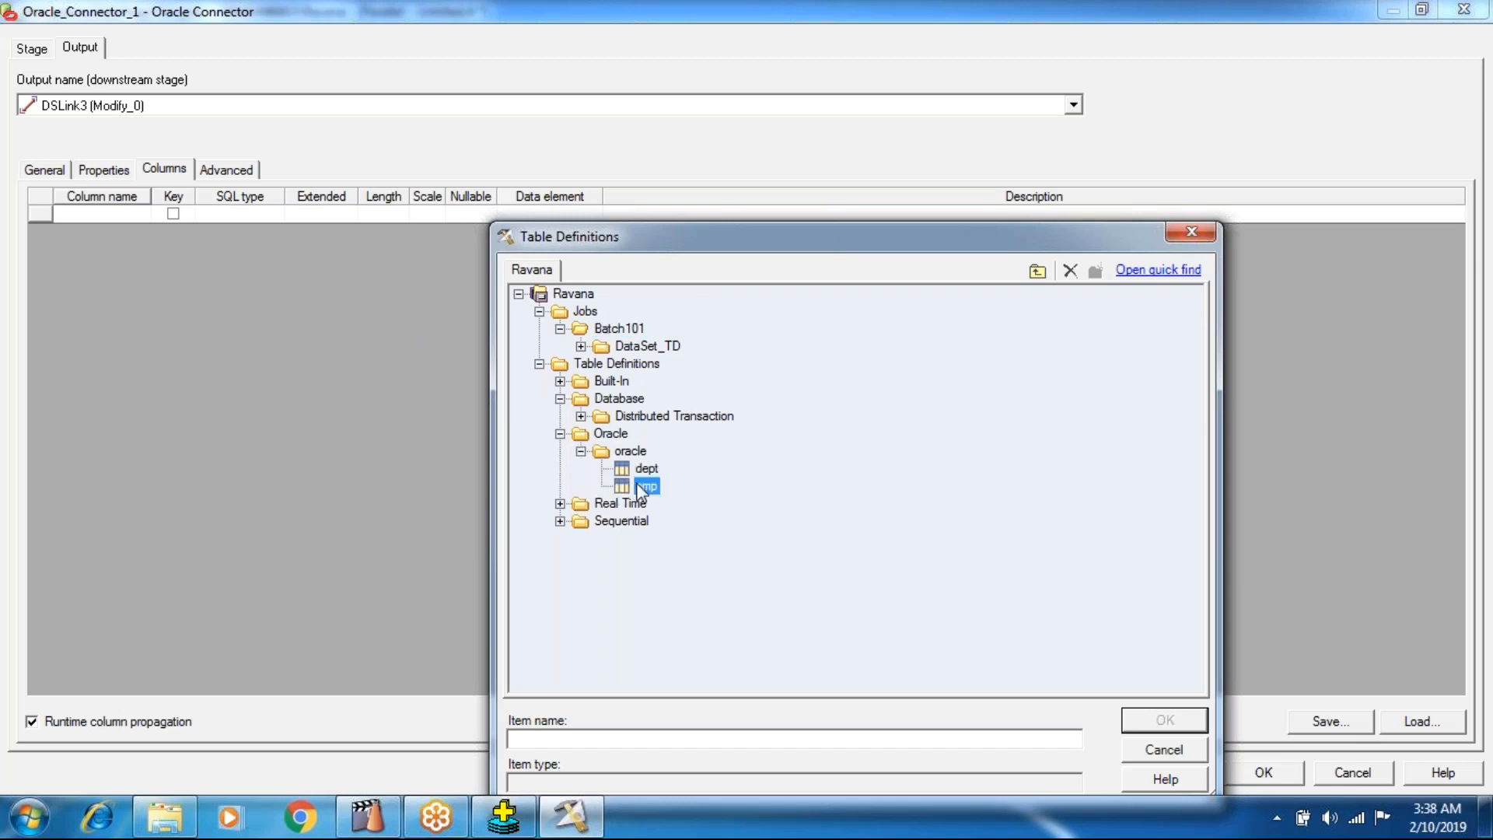
{"action": "left_click", "coordinate": [1127, 719]}
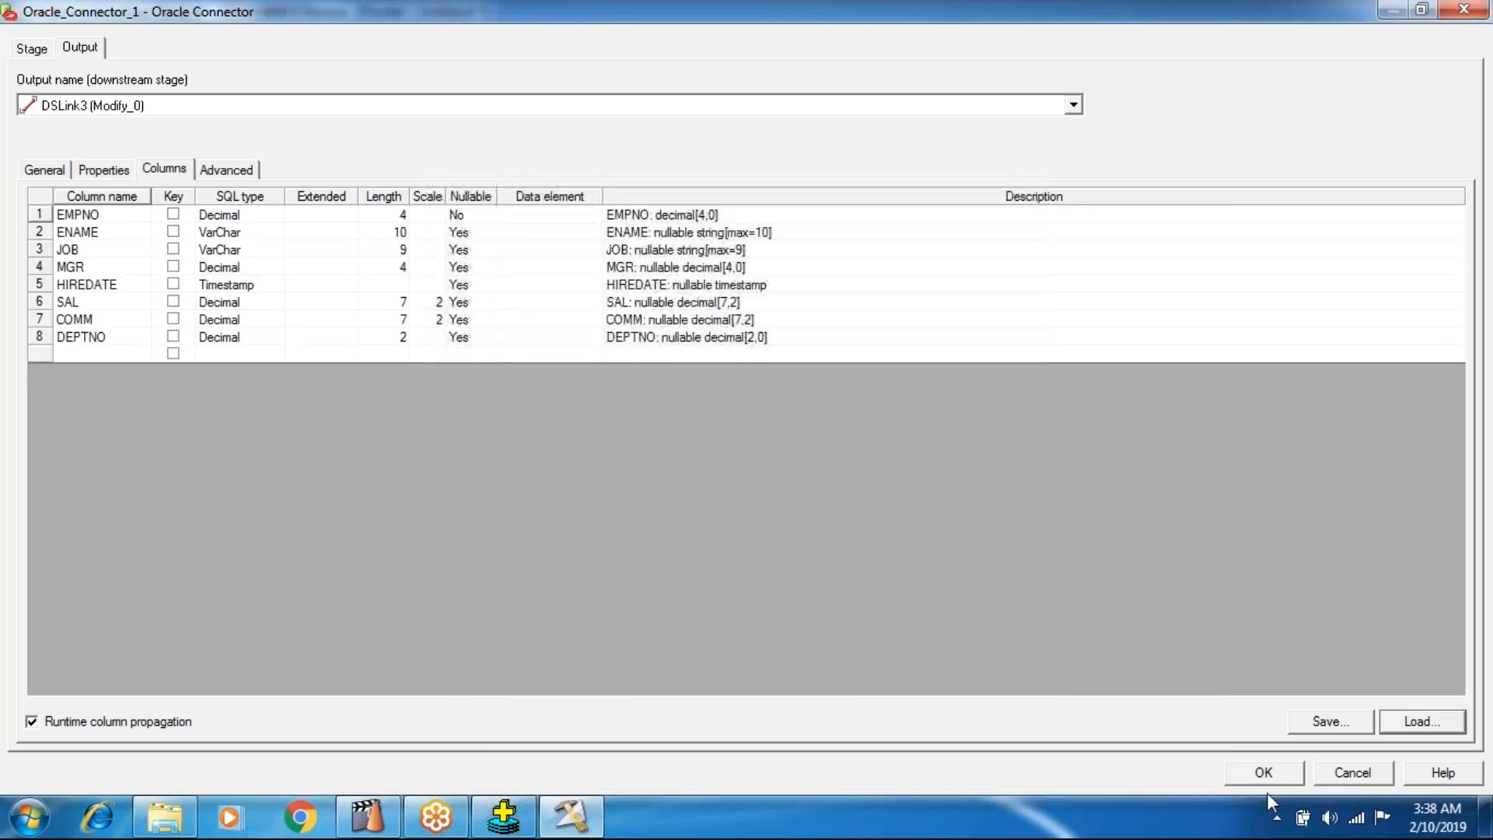
{"action": "left_click", "coordinate": [1262, 773]}
Open the Modify stage's Specification property for editing and enlarge the dialog to show its full syntax information.
{"action": "double_click", "coordinate": [493, 408]}
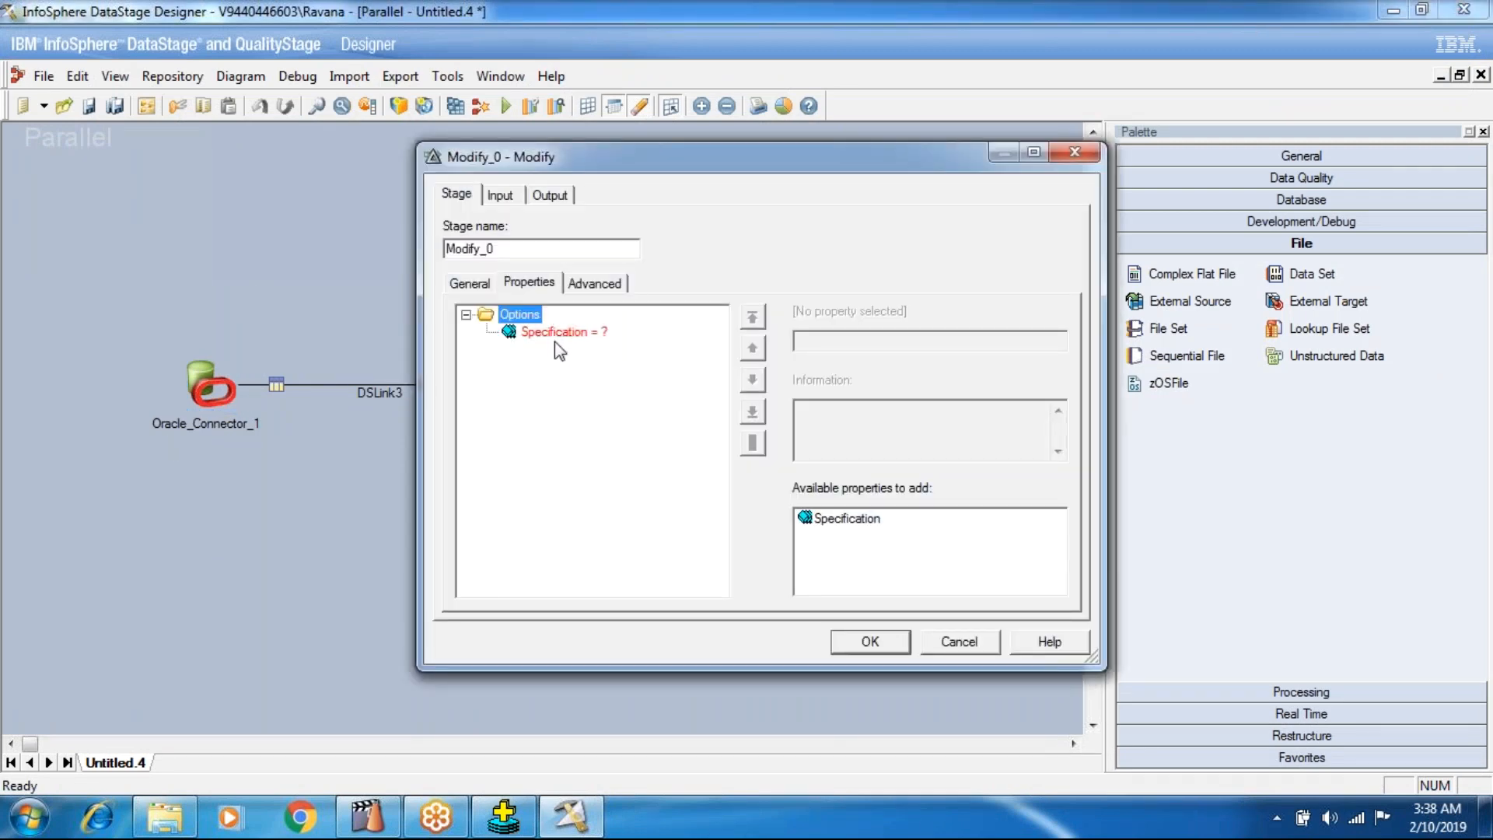
{"action": "left_click", "coordinate": [574, 335]}
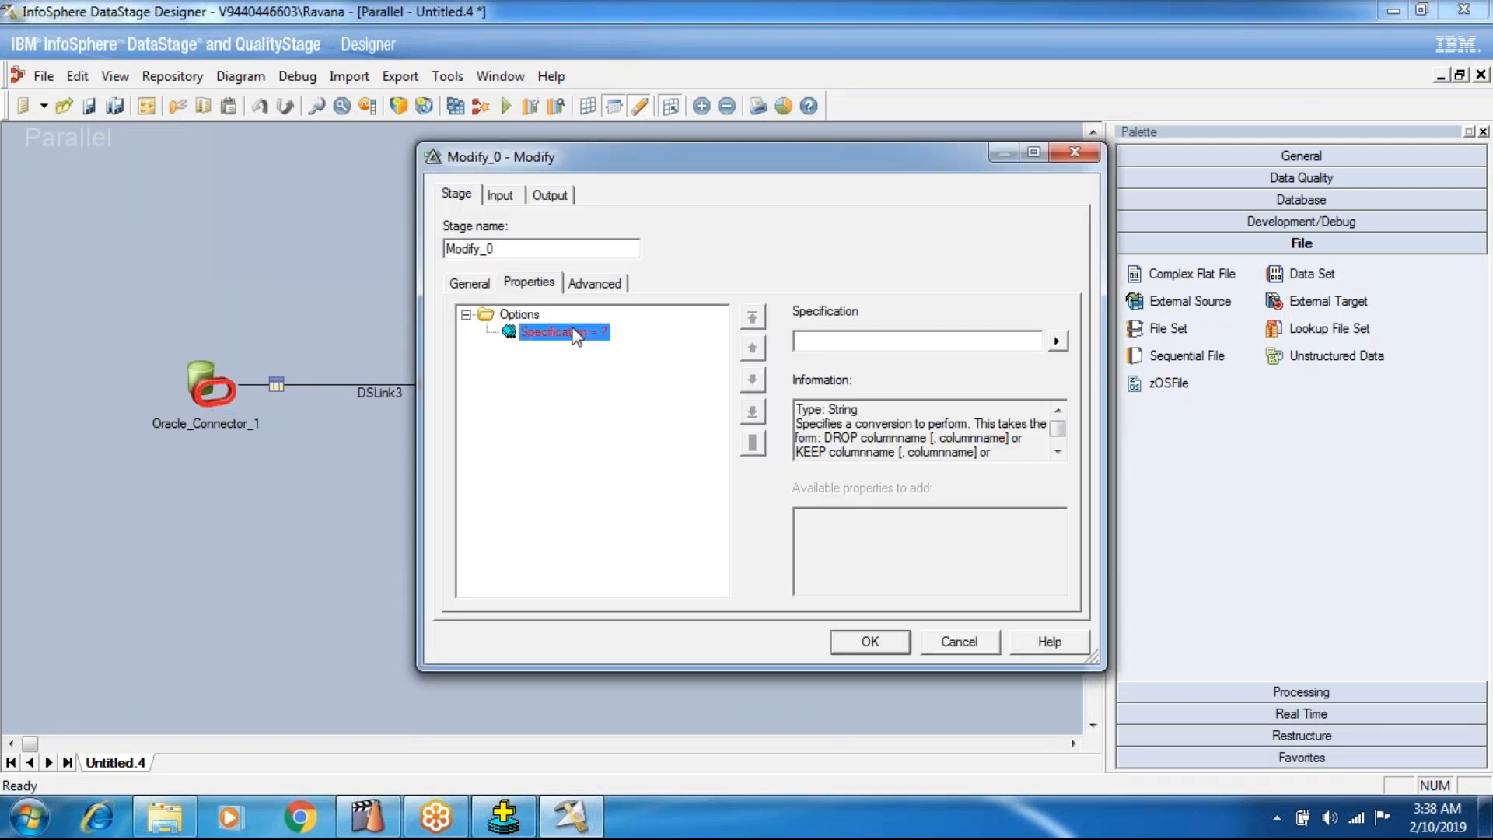
{"action": "left_click", "coordinate": [1057, 341]}
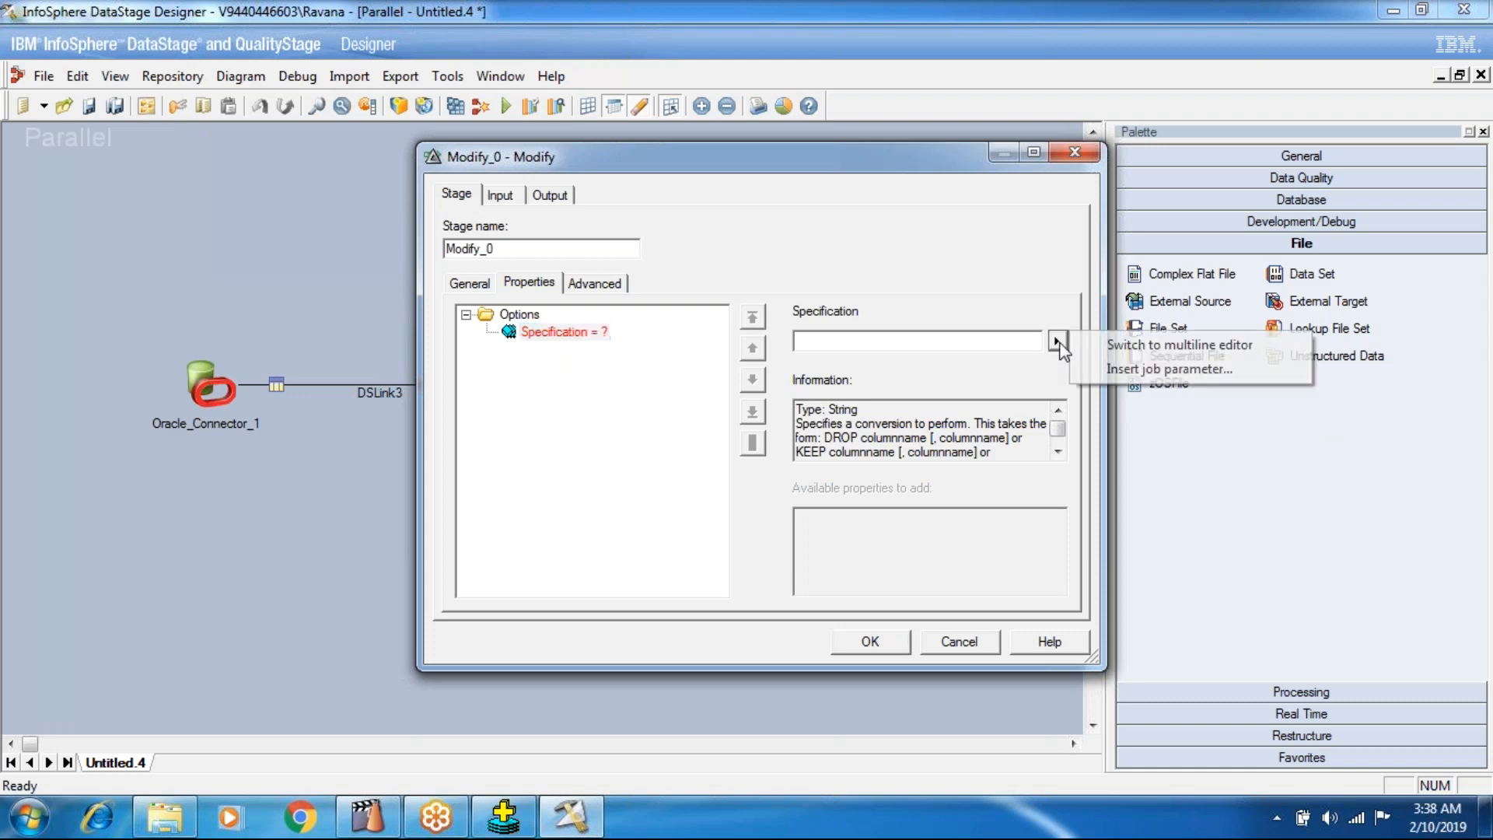
{"action": "left_click", "coordinate": [594, 504]}
{"action": "left_click", "coordinate": [816, 347]}
{"action": "left_click_drag", "start_coordinate": [1095, 662], "coordinate": [1312, 835]}
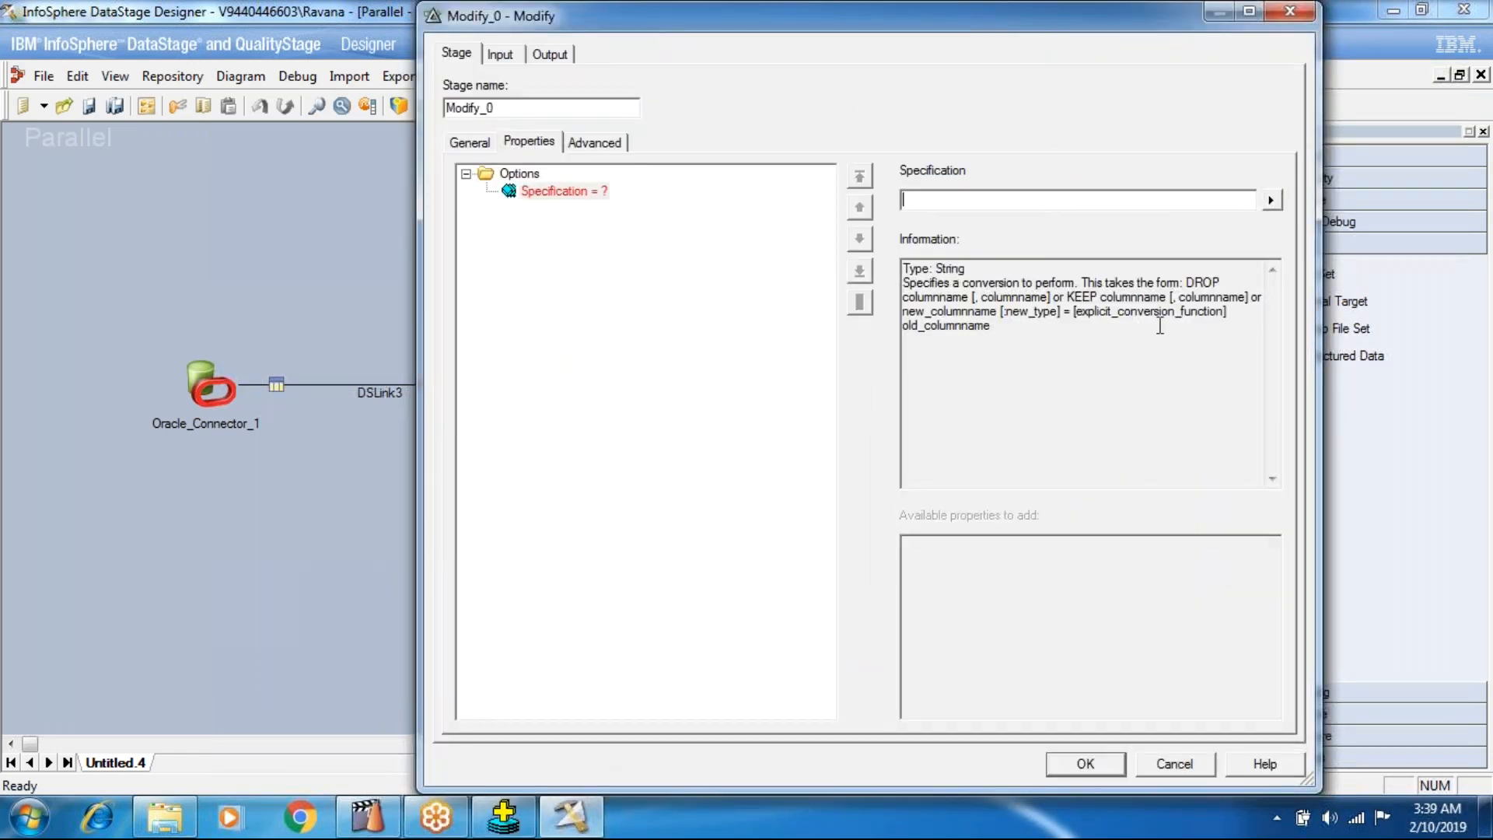
Copy the KEEP keyword from the Modify stage's syntax information into the Specification value.
{"action": "mouse_move", "coordinate": [1187, 281]}
{"action": "left_mouse_down"}
{"action": "mouse_move", "coordinate": [1221, 280]}
{"action": "mouse_move", "coordinate": [1206, 300]}
{"action": "mouse_move", "coordinate": [1095, 311]}
{"action": "mouse_move", "coordinate": [1269, 295]}
{"action": "mouse_move", "coordinate": [1199, 298]}
{"action": "left_mouse_up"}
{"action": "left_click", "coordinate": [1090, 332]}
{"action": "left_click", "coordinate": [1078, 319]}
{"action": "left_click_drag", "start_coordinate": [1079, 319], "coordinate": [828, 271]}
{"action": "left_click", "coordinate": [1016, 424]}
{"action": "left_click_drag", "start_coordinate": [1068, 296], "coordinate": [1094, 296]}
{"action": "left_click", "coordinate": [951, 202]}
{"action": "type", "text": "KEEP"}
Copy the EMPNO column name from the Modify stage's input columns and append it to the KEEP specification.
{"action": "left_click", "coordinate": [500, 53]}
{"action": "left_click", "coordinate": [595, 142]}
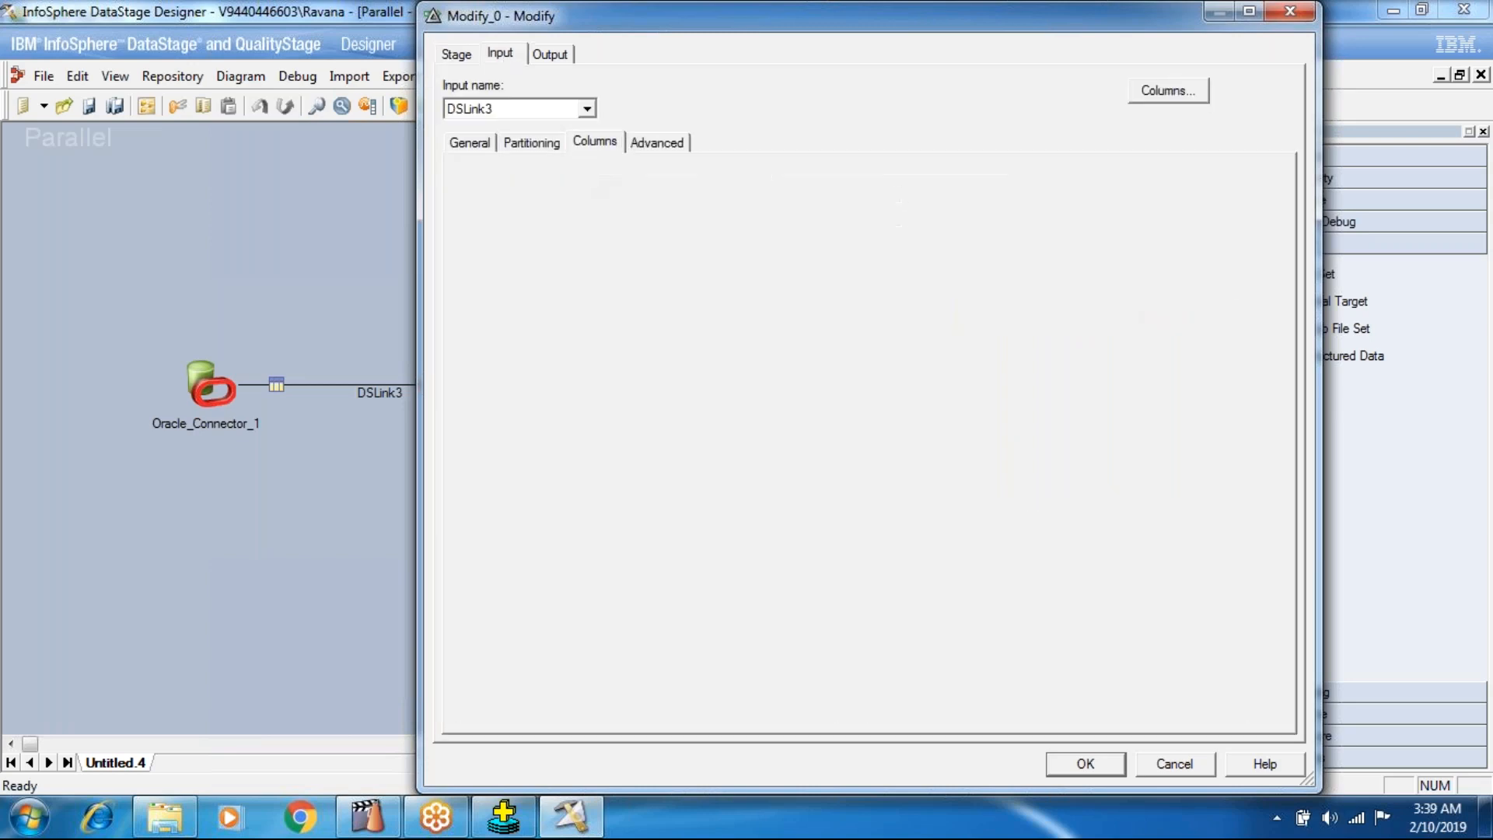
{"action": "left_click", "coordinate": [528, 189]}
{"action": "left_click_drag", "start_coordinate": [455, 185], "coordinate": [386, 175]}
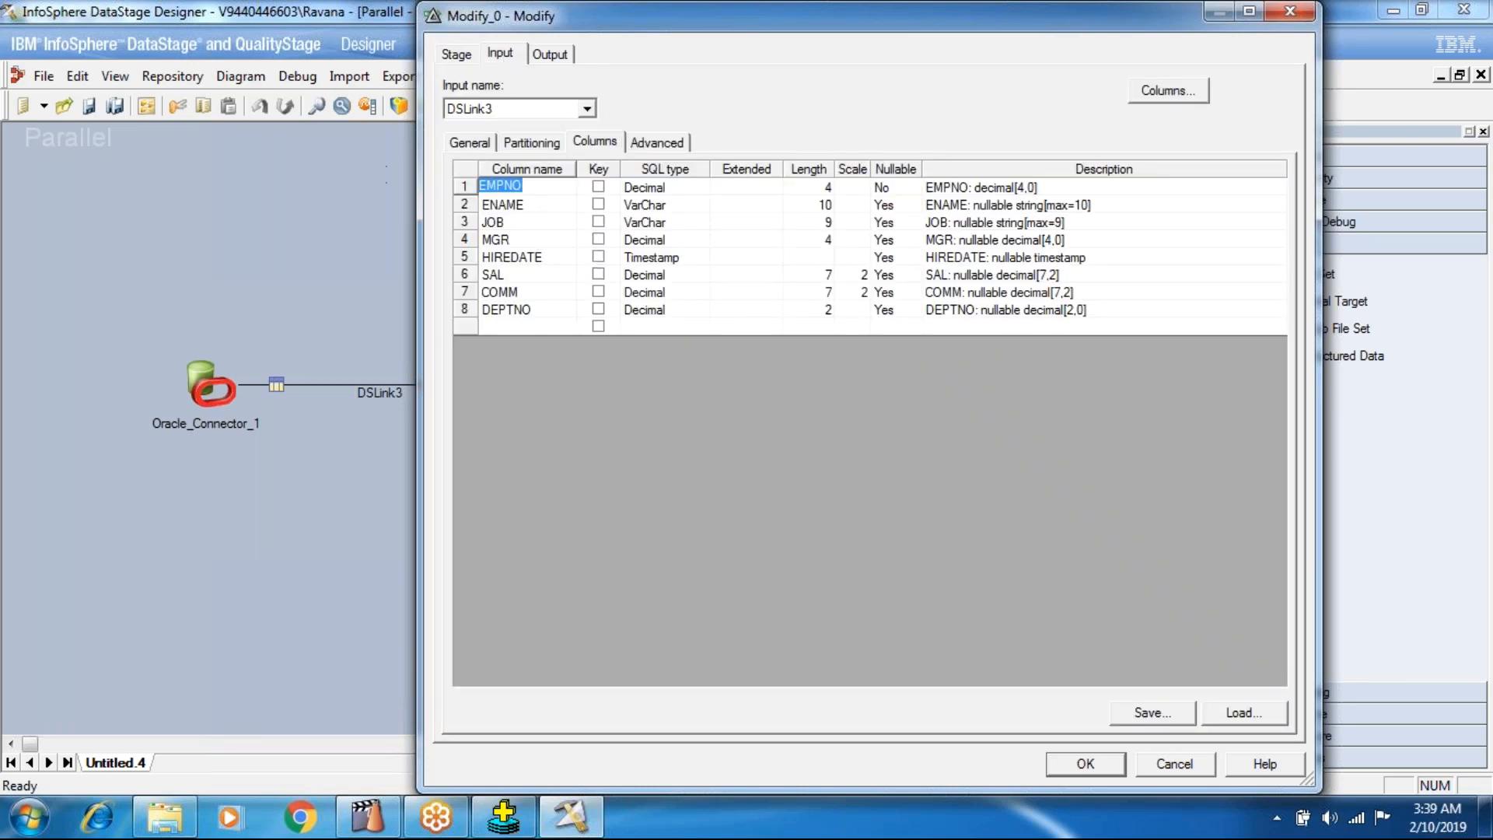
{"action": "left_click", "coordinate": [539, 54]}
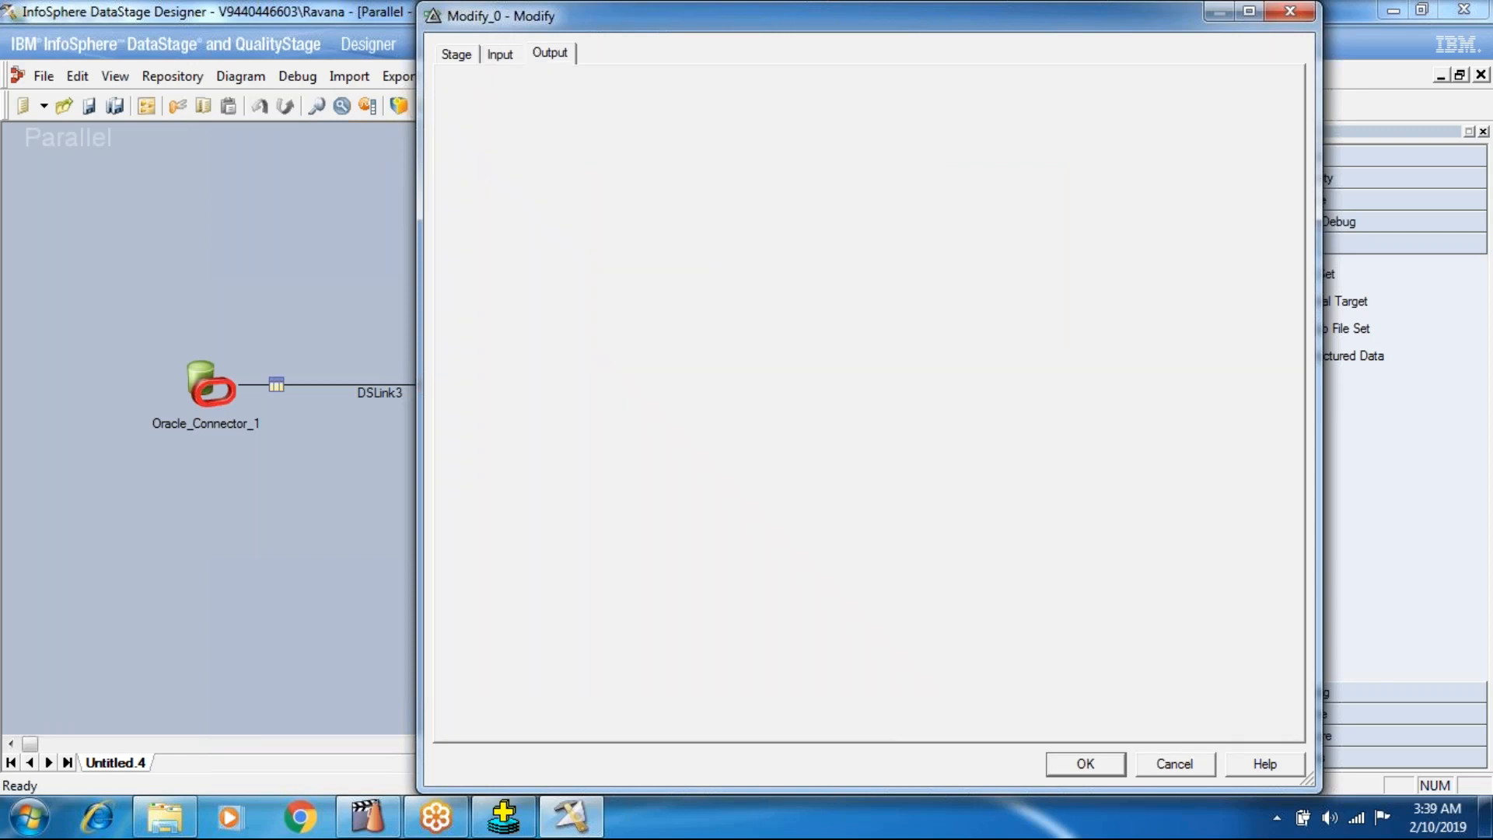
{"action": "left_click", "coordinate": [471, 55]}
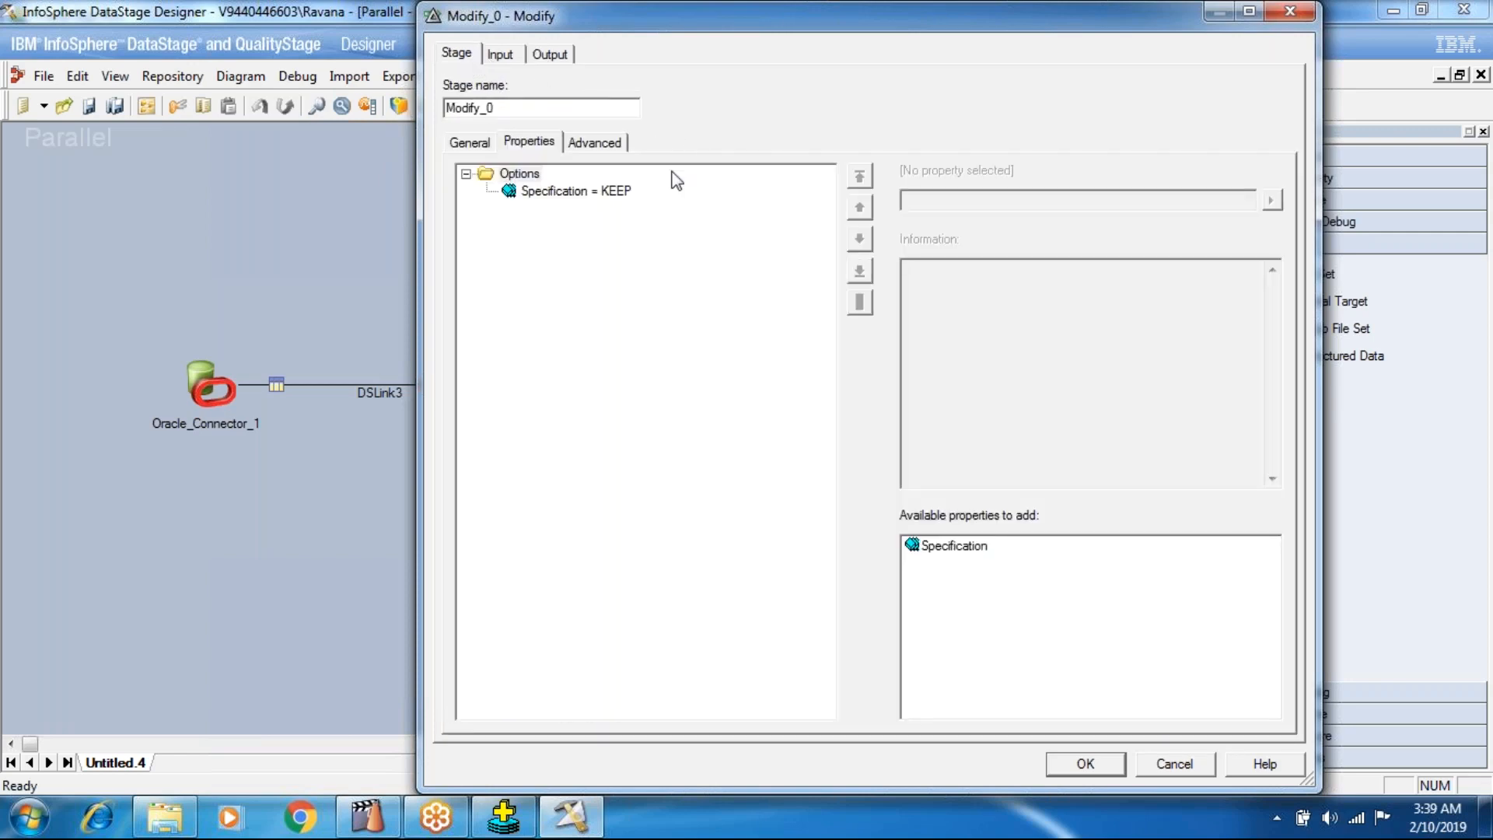
{"action": "left_click", "coordinate": [623, 191]}
{"action": "left_click", "coordinate": [938, 199]}
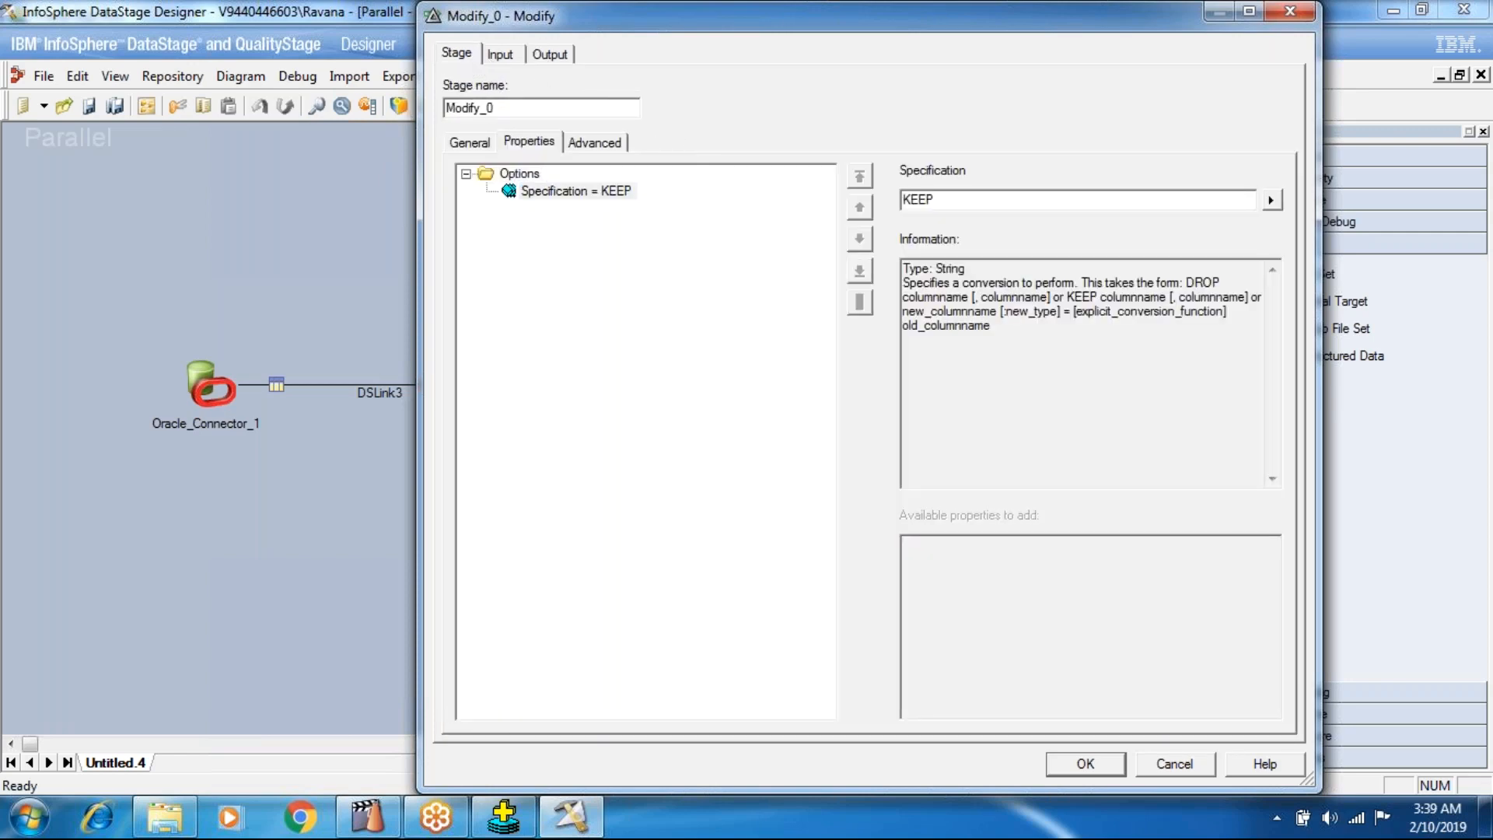
{"action": "type", "text": "EMPNO"}
Copy DEPTNO from the input columns to complete the specification as KEEP EMPNO,DEPTNO, and accept the Modify stage settings.
{"action": "left_click", "coordinate": [549, 53]}
{"action": "left_click", "coordinate": [502, 53]}
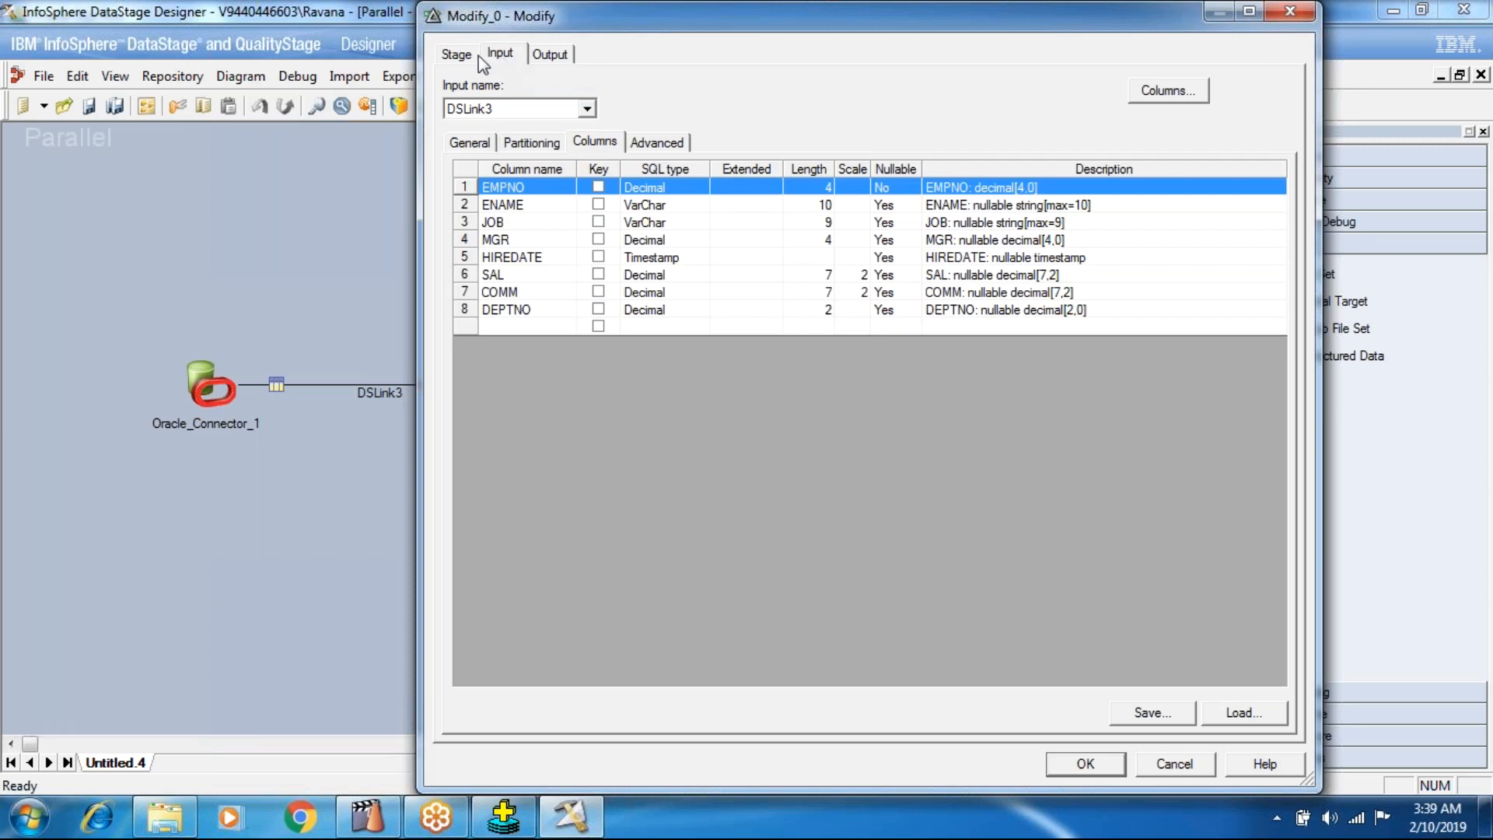
{"action": "left_click", "coordinate": [457, 53]}
{"action": "left_click", "coordinate": [501, 53]}
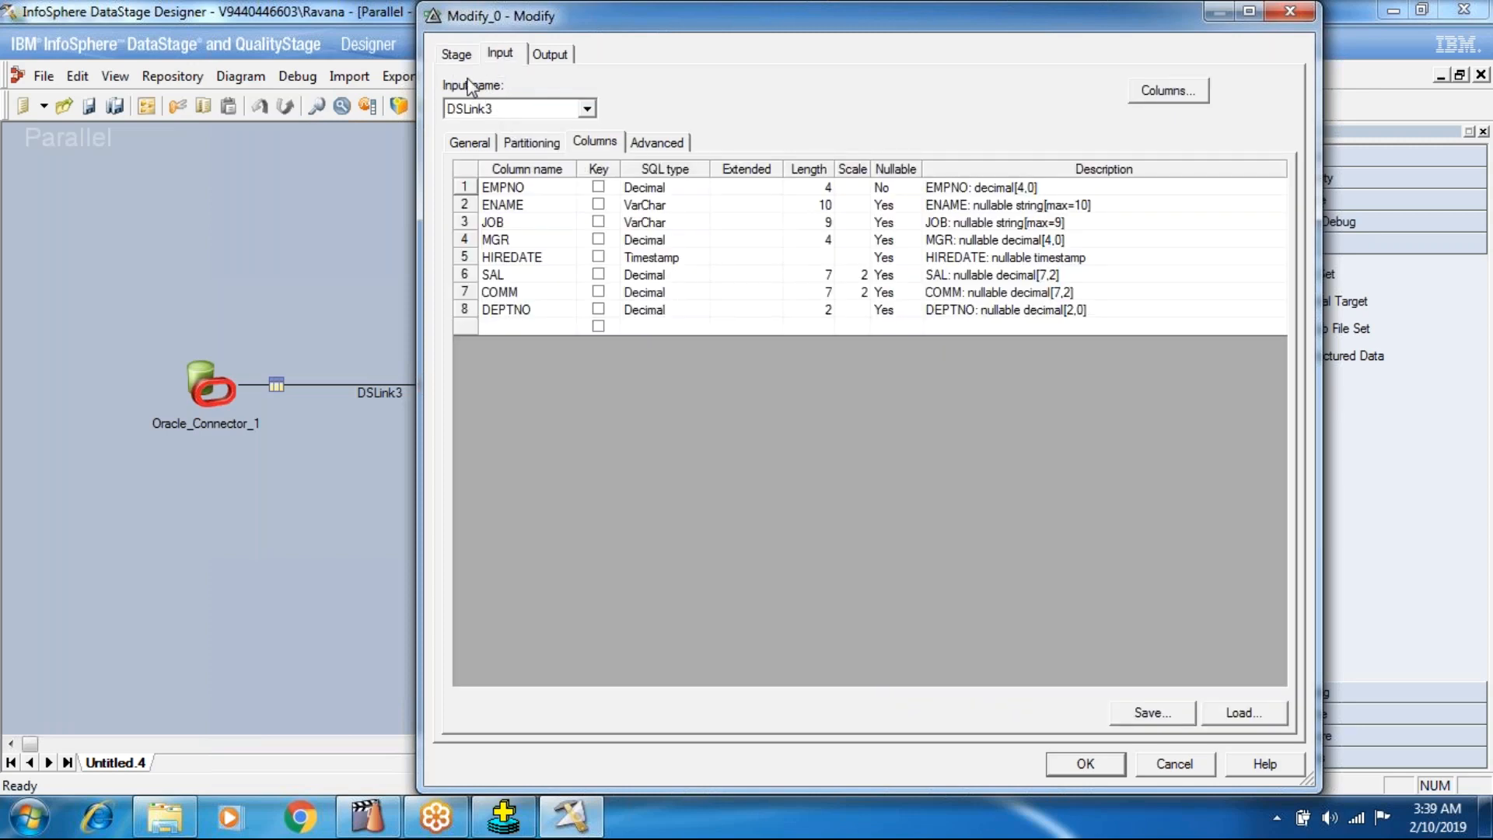
{"action": "double_click", "coordinate": [534, 311]}
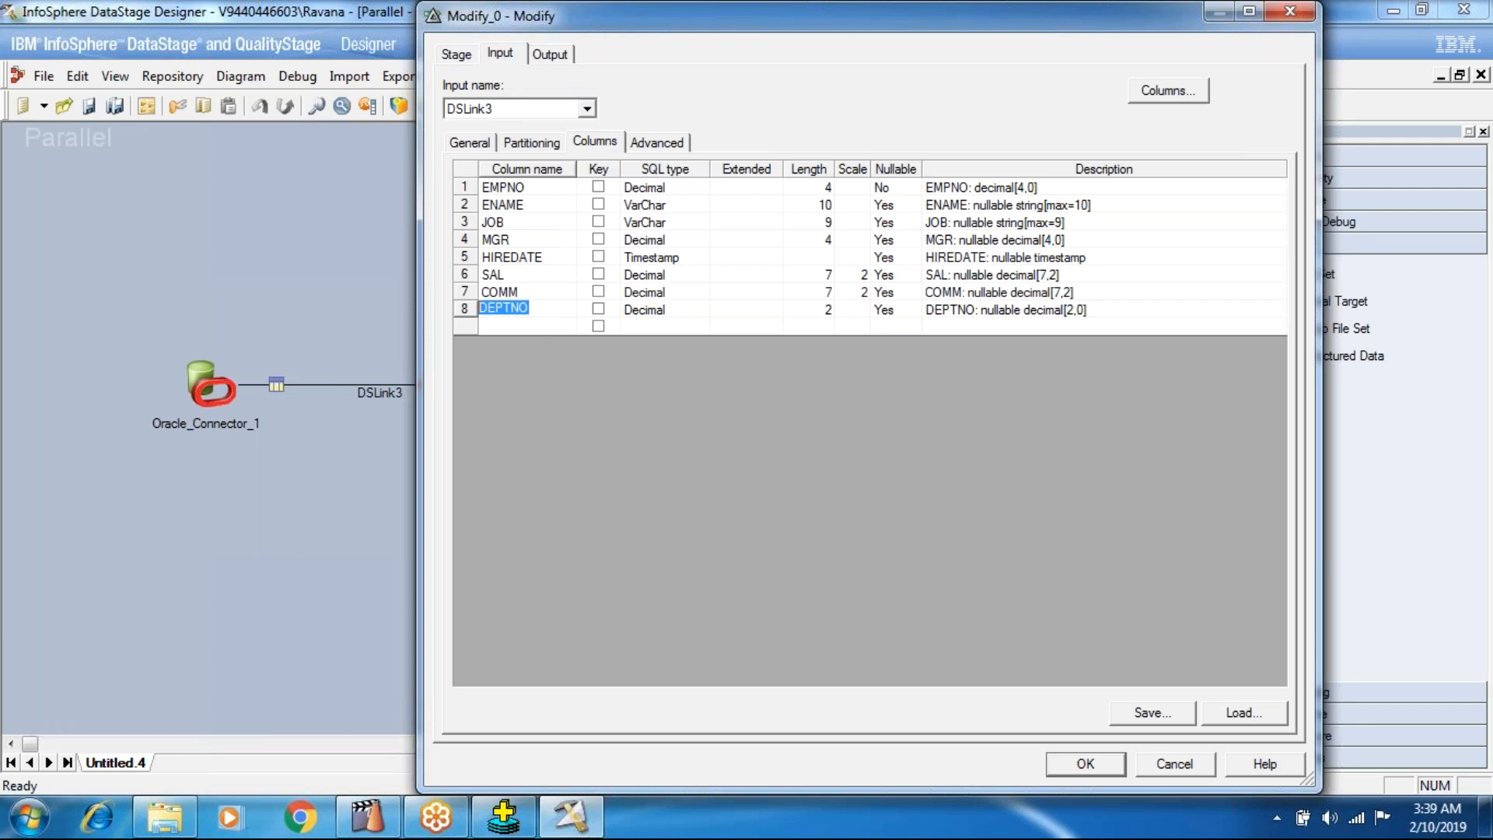
{"action": "left_click", "coordinate": [457, 54]}
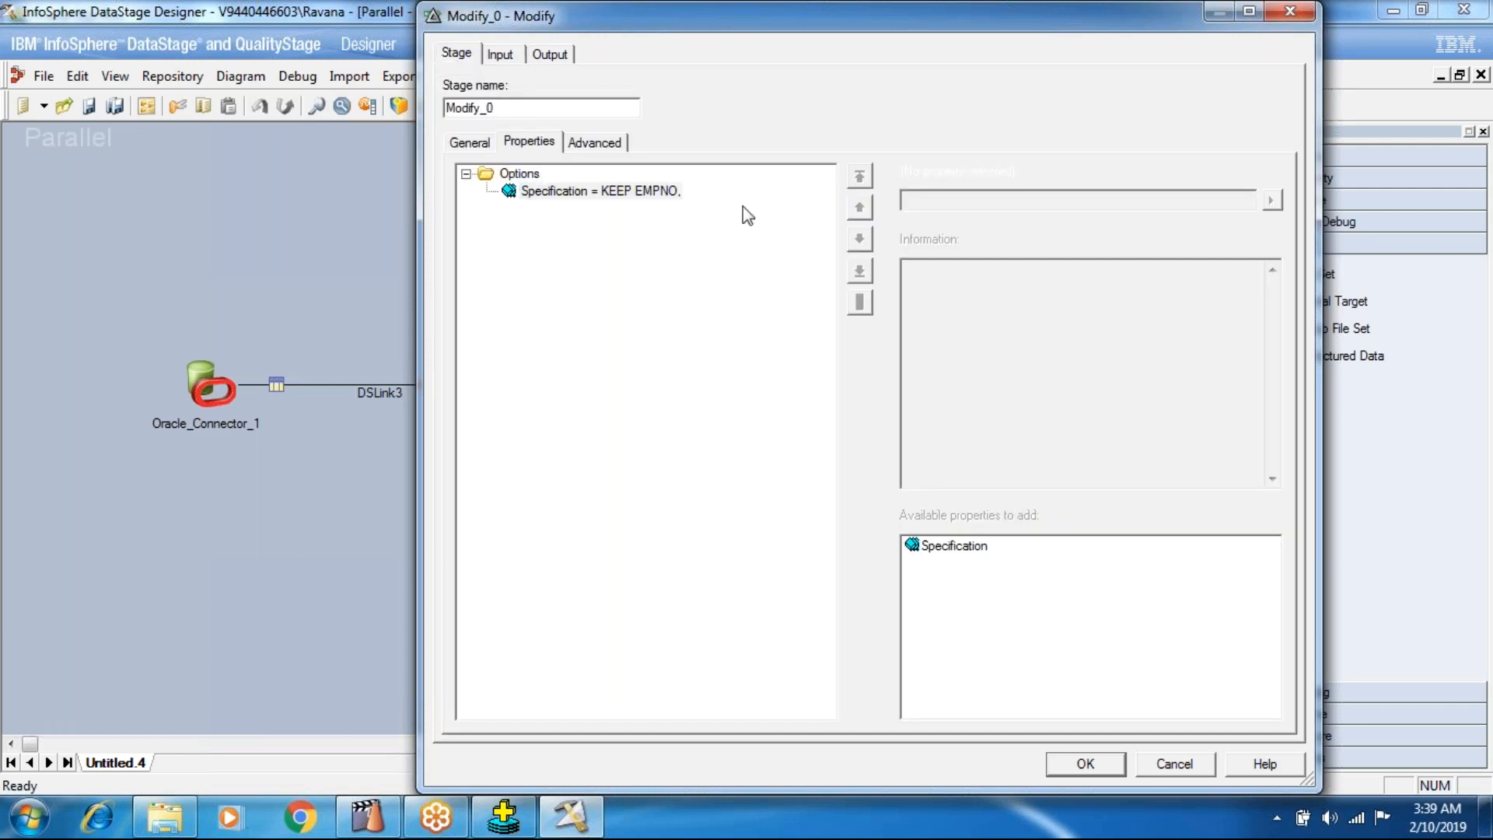
{"action": "type", "text": "DEPTNO"}
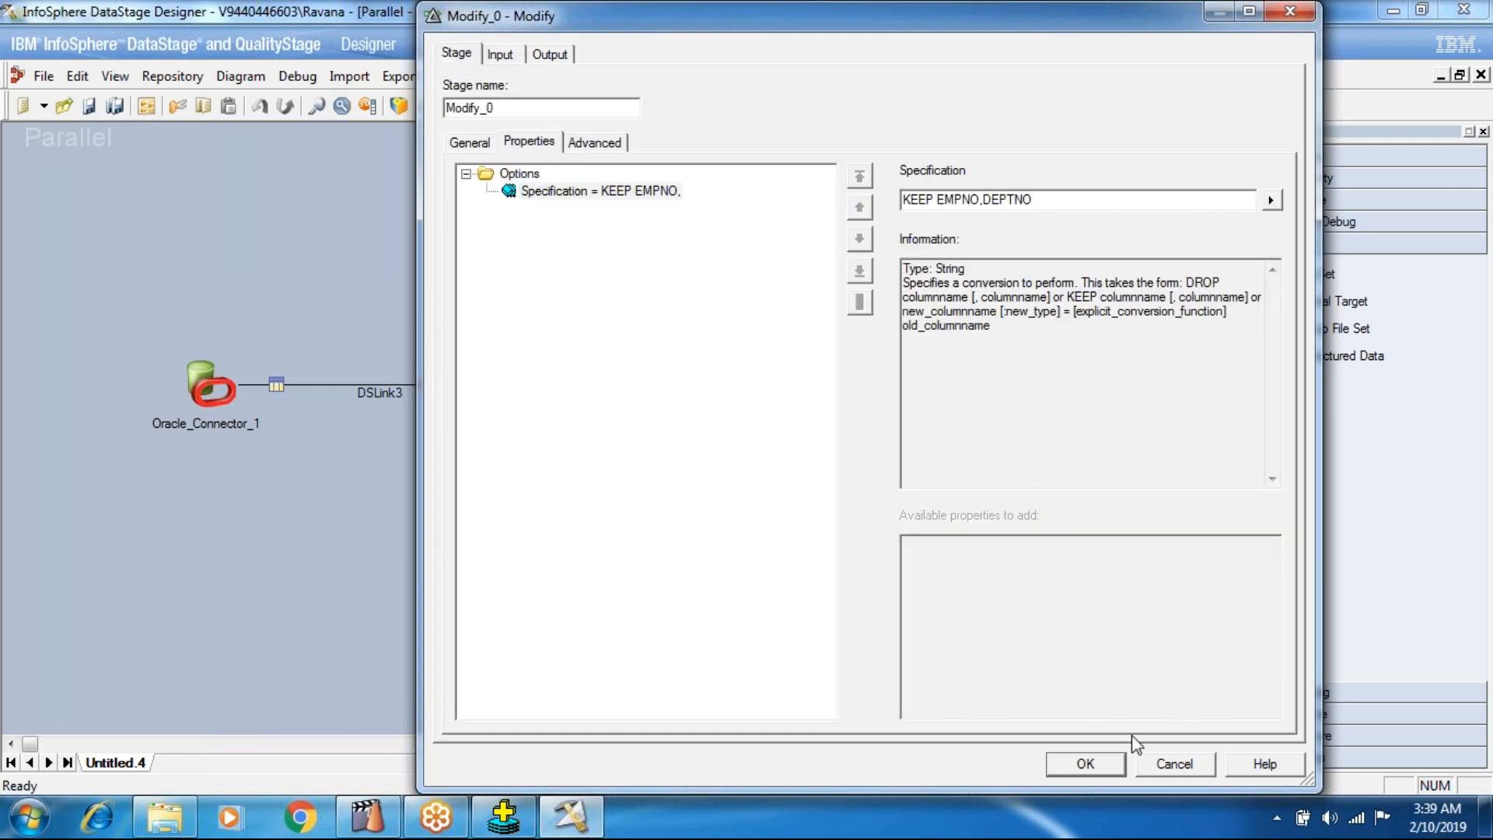
{"action": "left_click", "coordinate": [1086, 763]}
Set the Data Set stage's target file to Modig=fyJob.ds and accept the settings.
{"action": "double_click", "coordinate": [753, 474]}
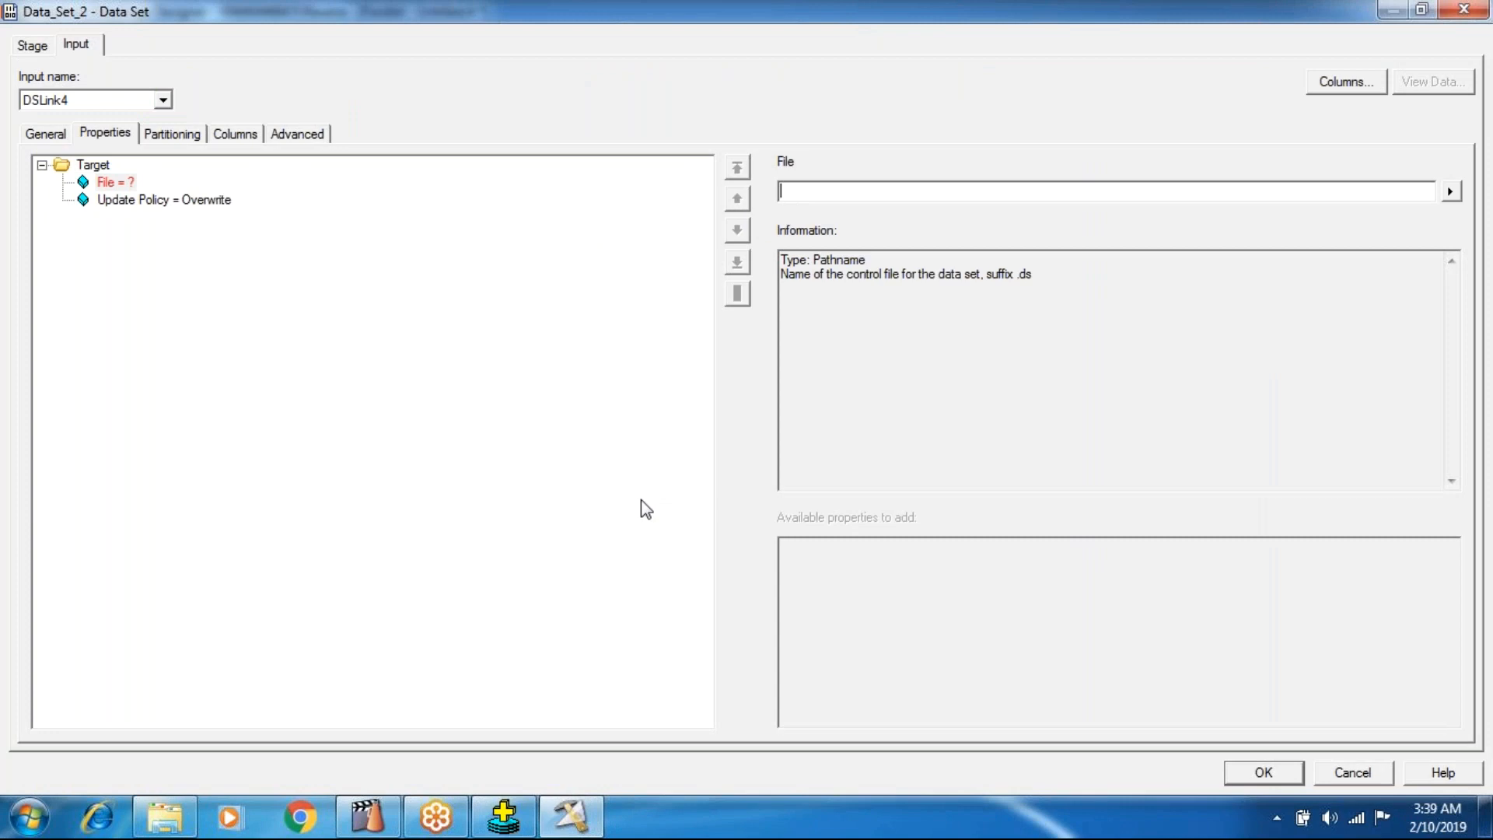
{"action": "type", "text": "Mo"}
{"action": "type", "text": "dig=fyJob.ds"}
{"action": "key", "text": "Return"}
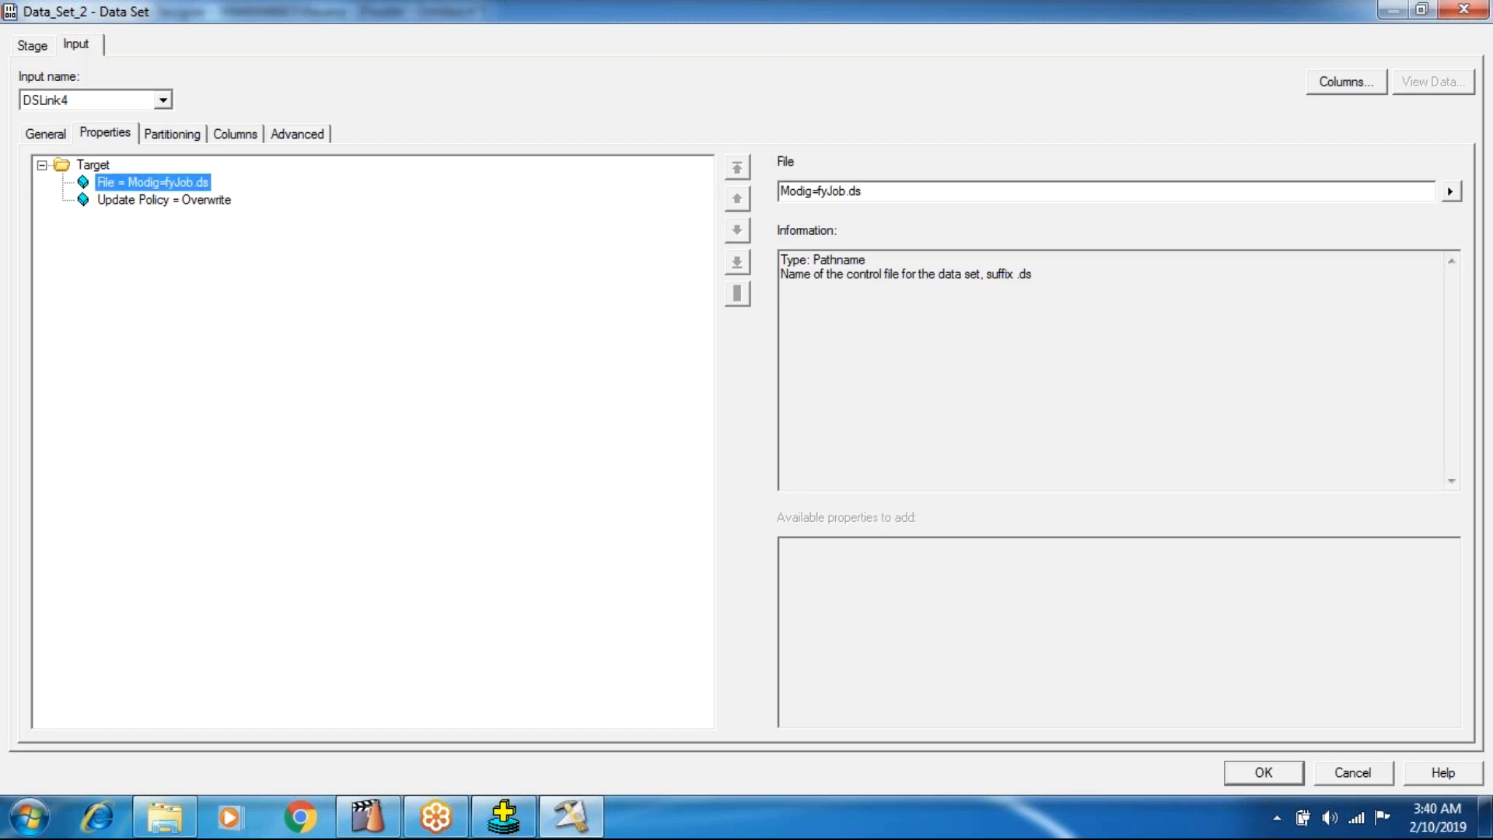
{"action": "left_click", "coordinate": [1268, 770]}
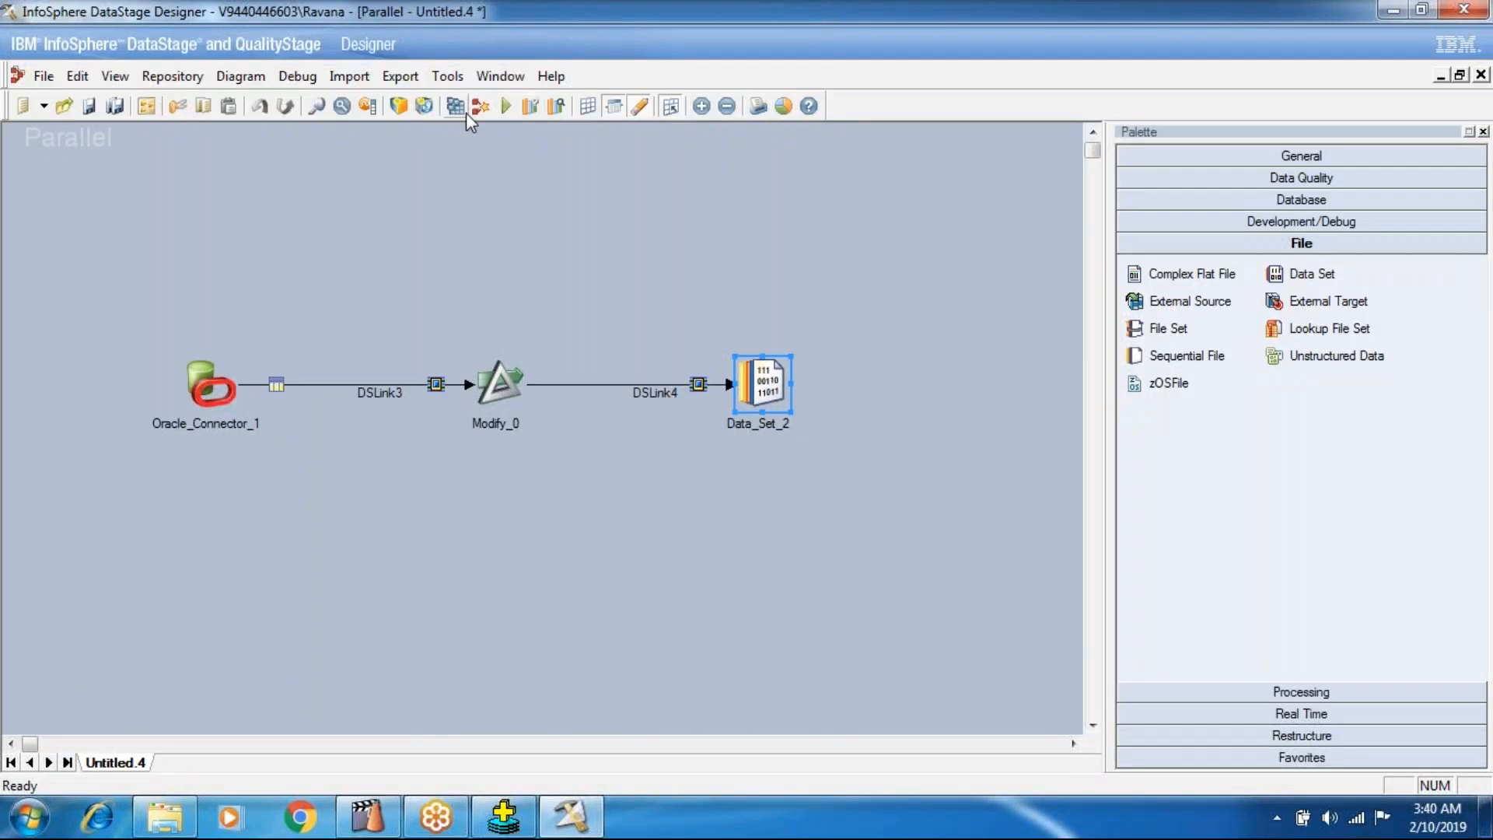
Start compiling the job, agree to save it, and choose the Jobs\Batch101 folder as its location.
{"action": "left_click", "coordinate": [457, 108]}
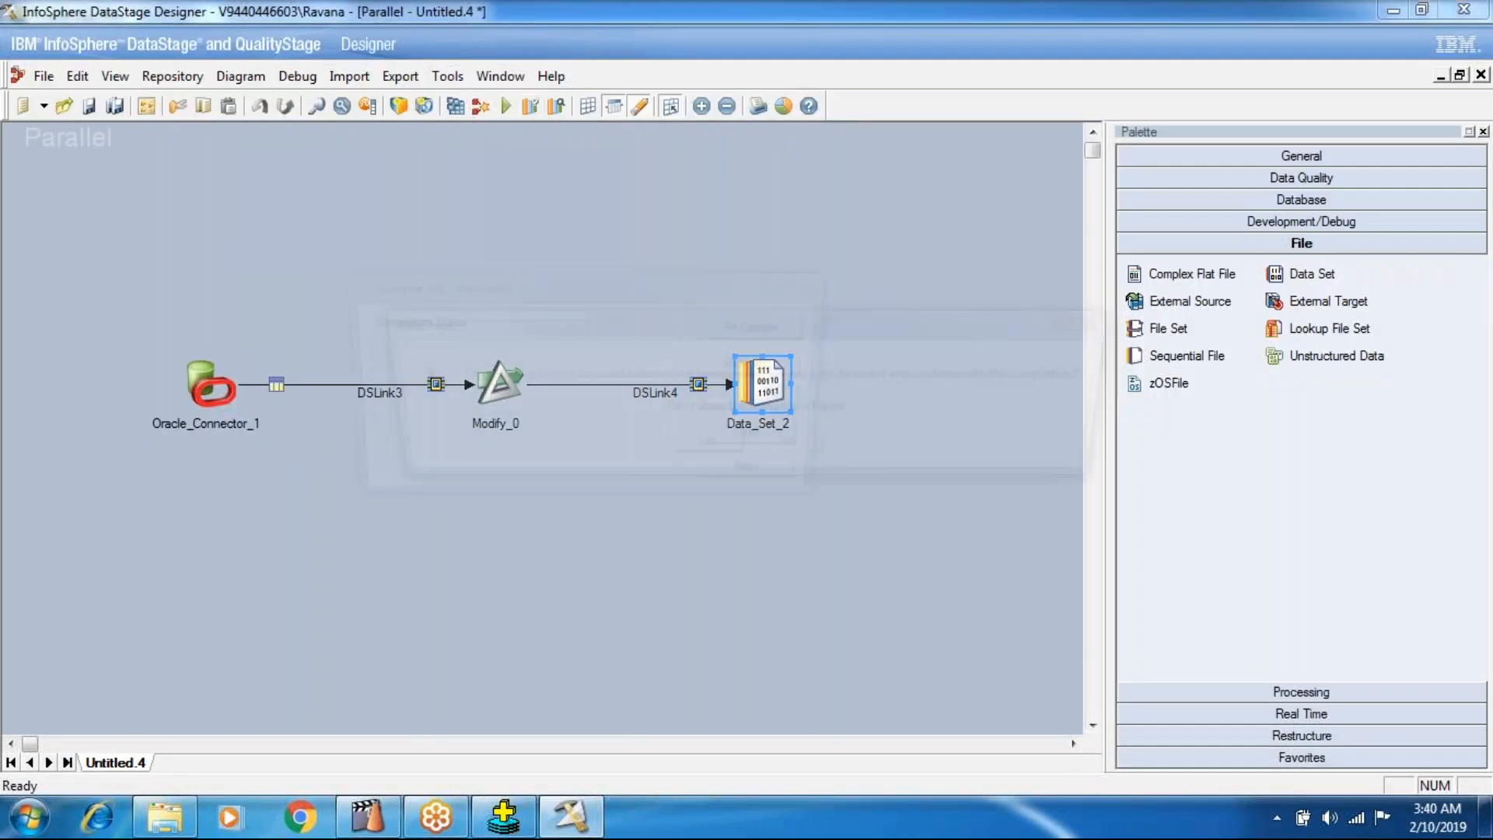
{"action": "left_click", "coordinate": [683, 447]}
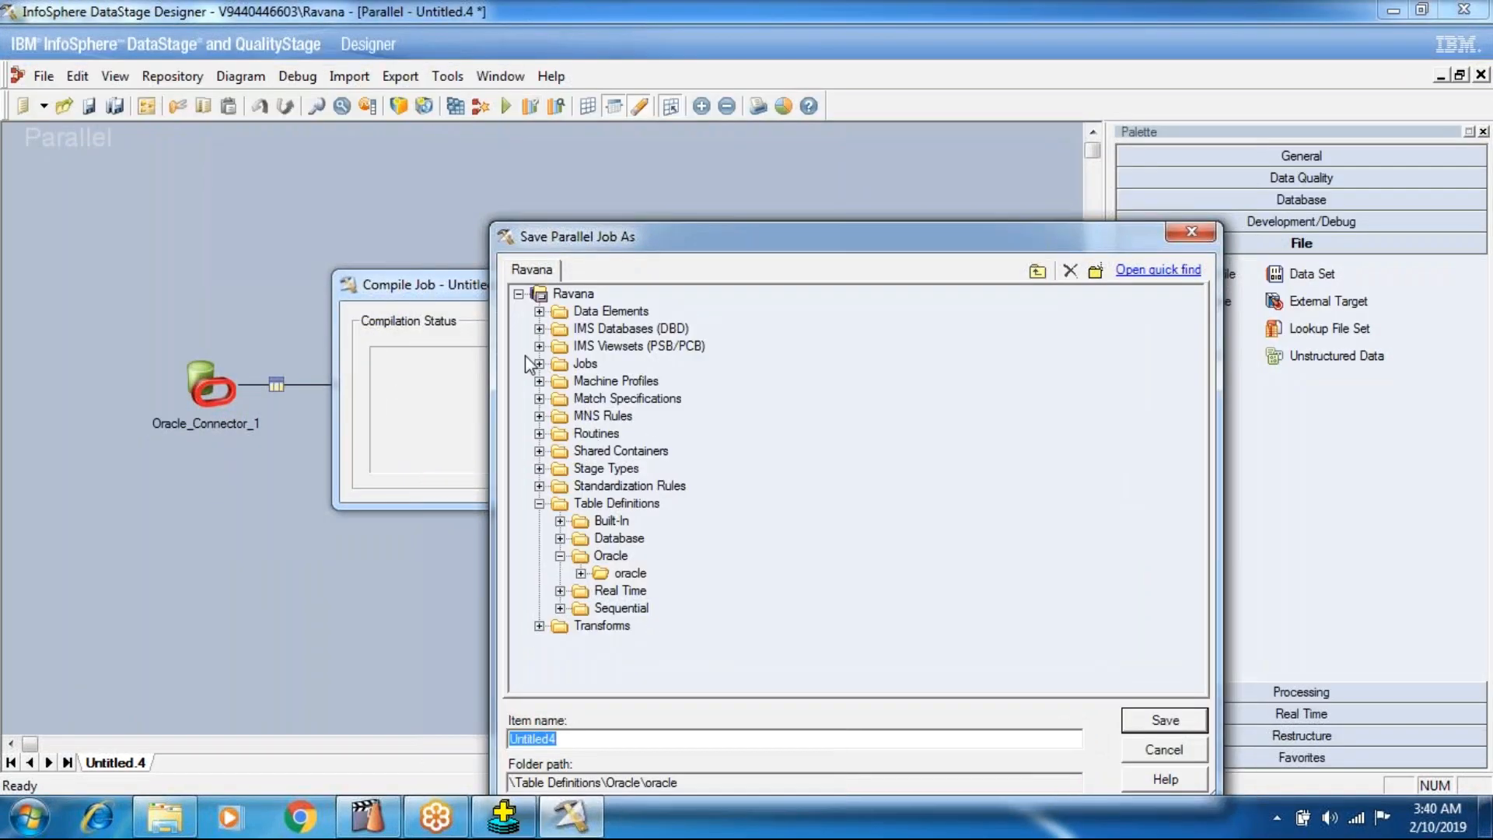
{"action": "left_click", "coordinate": [539, 364]}
{"action": "left_click", "coordinate": [560, 381]}
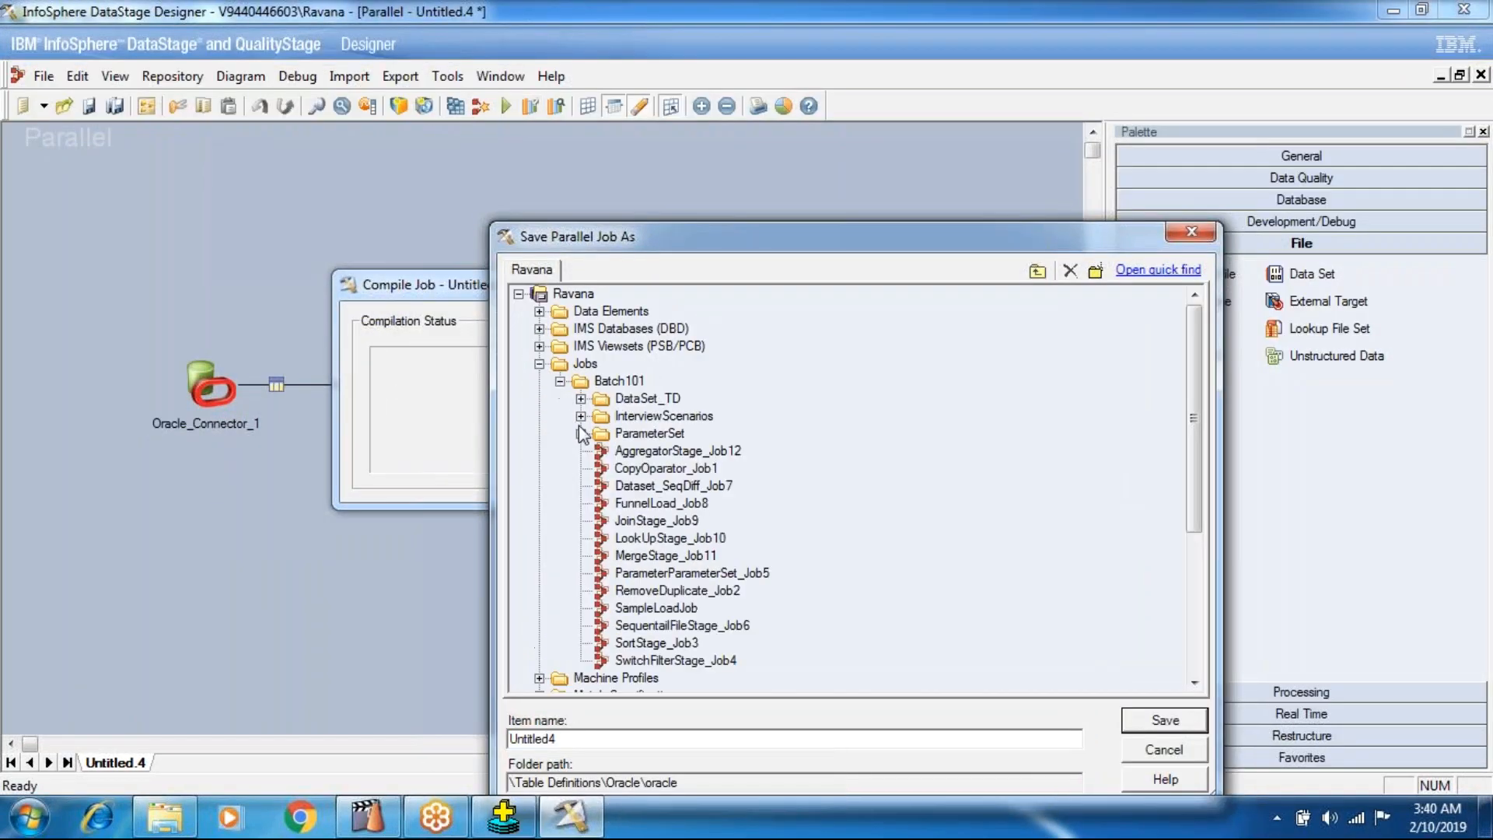
{"action": "left_click", "coordinate": [622, 383]}
Save the parallel job as ModifyStage_Job13 and run it once it is compiled.
{"action": "key", "text": "Tab"}
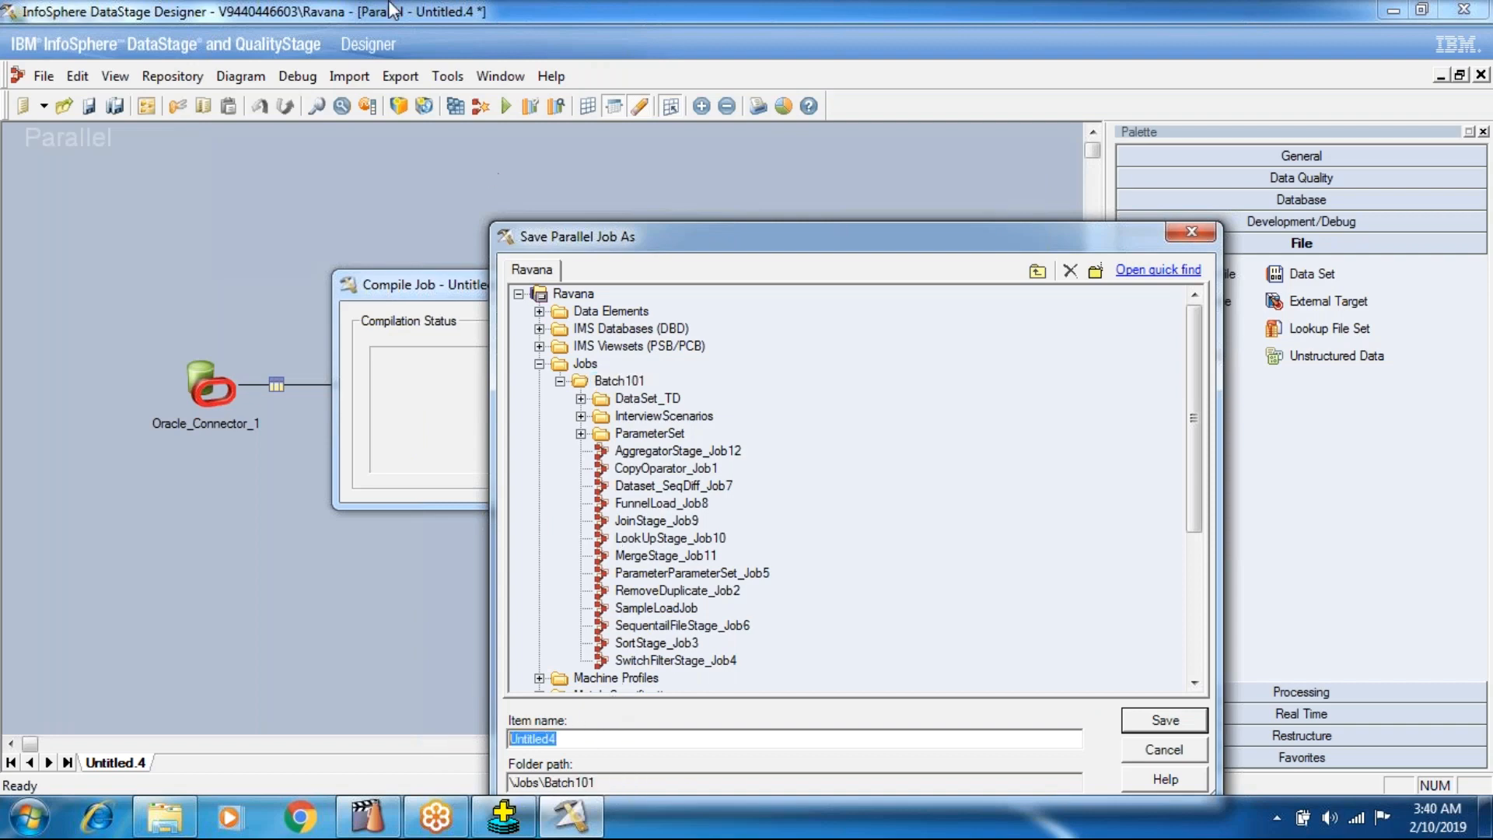
{"action": "type", "text": "M"}
{"action": "type", "text": "odifyJo"}
{"action": "key", "text": "BackSpace"}
{"action": "key", "text": "BackSpace"}
{"action": "type", "text": "Stage_Job13"}
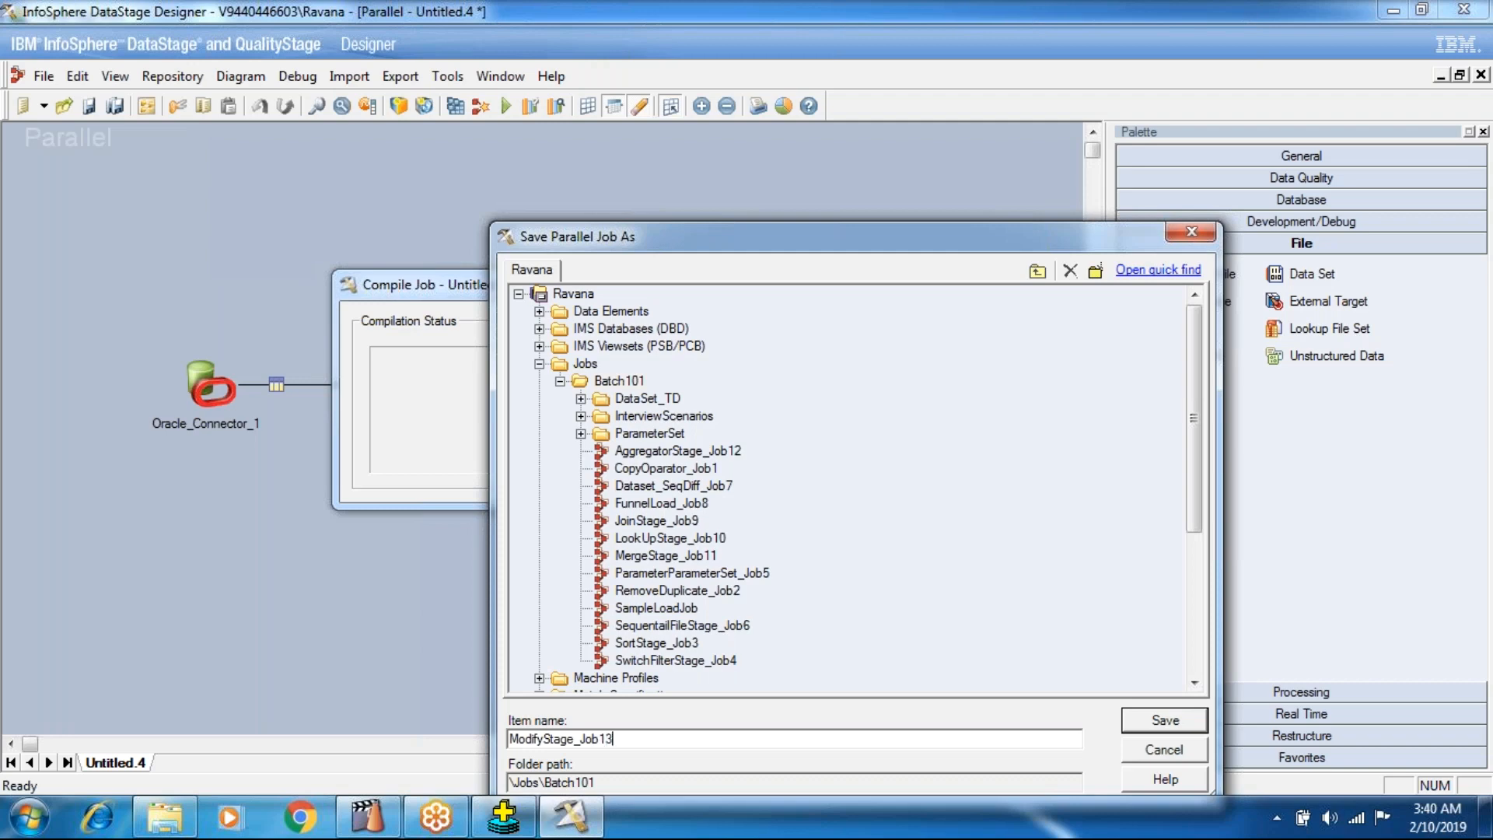
{"action": "key", "text": "Return"}
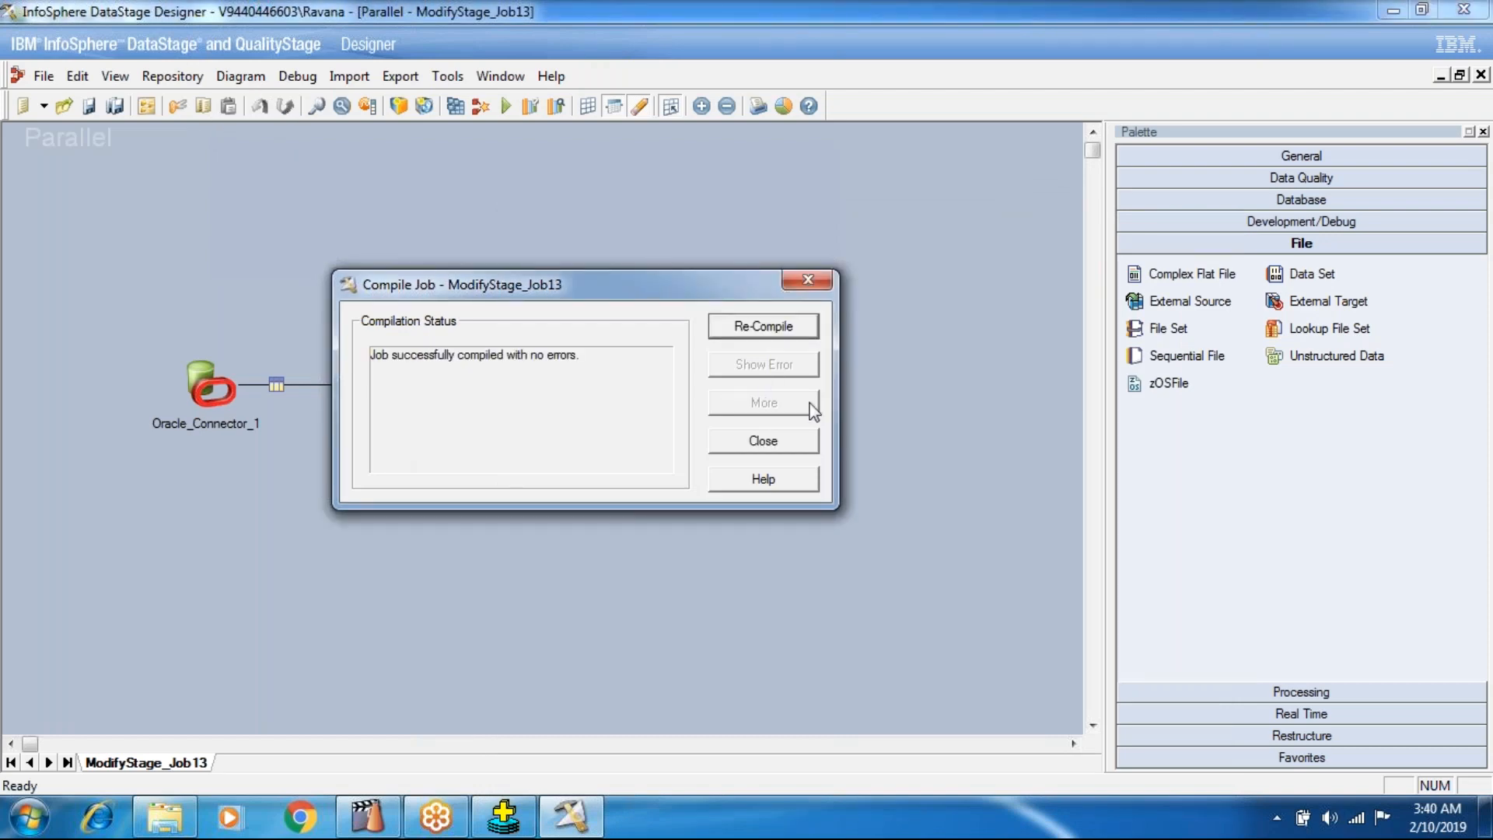
{"action": "left_click", "coordinate": [780, 441]}
{"action": "left_click", "coordinate": [506, 106]}
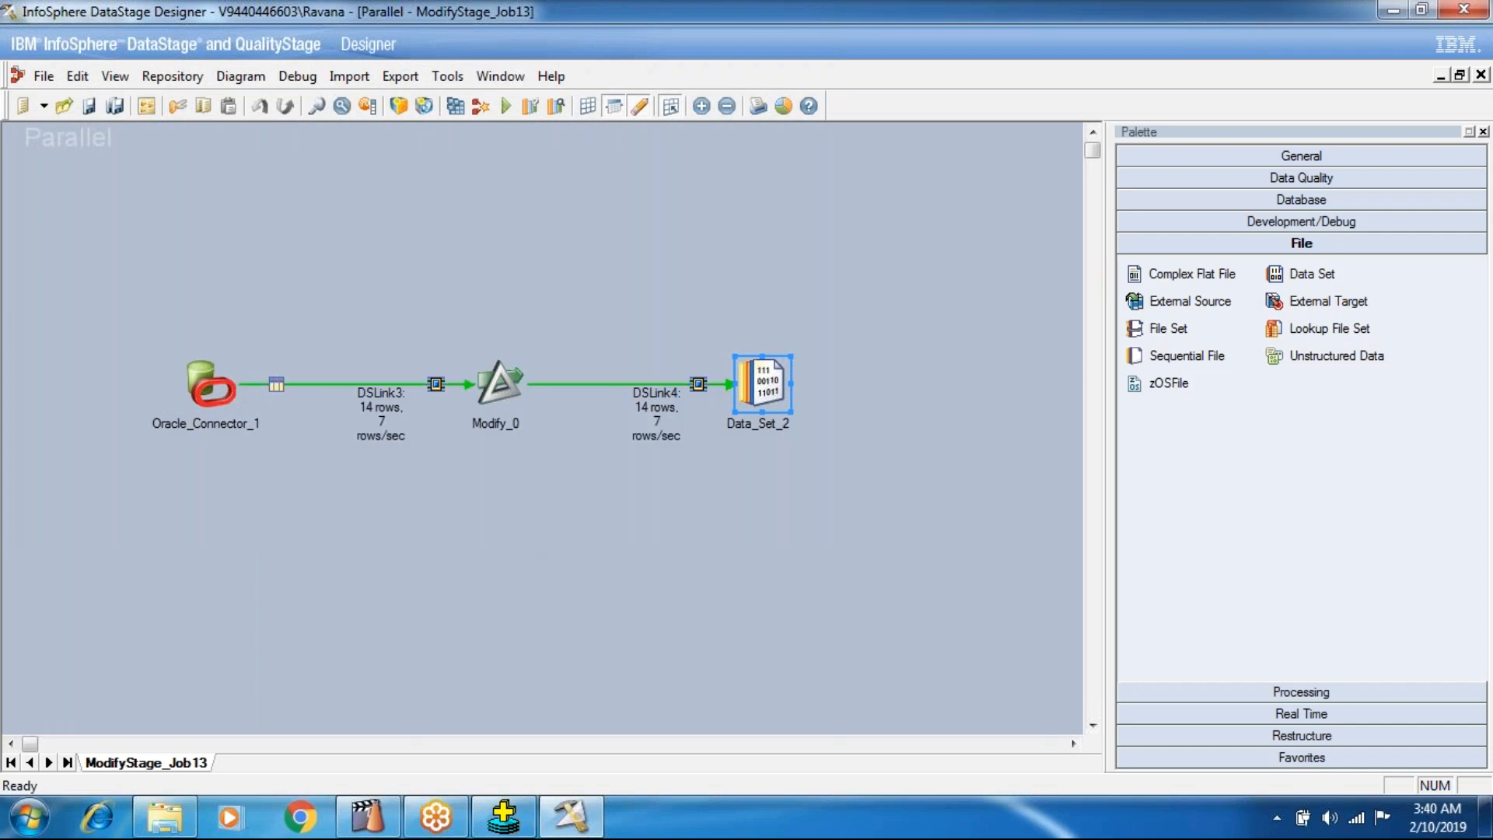
Check the input column definitions of the Data Set stage and close its settings.
{"action": "right_click", "coordinate": [765, 389]}
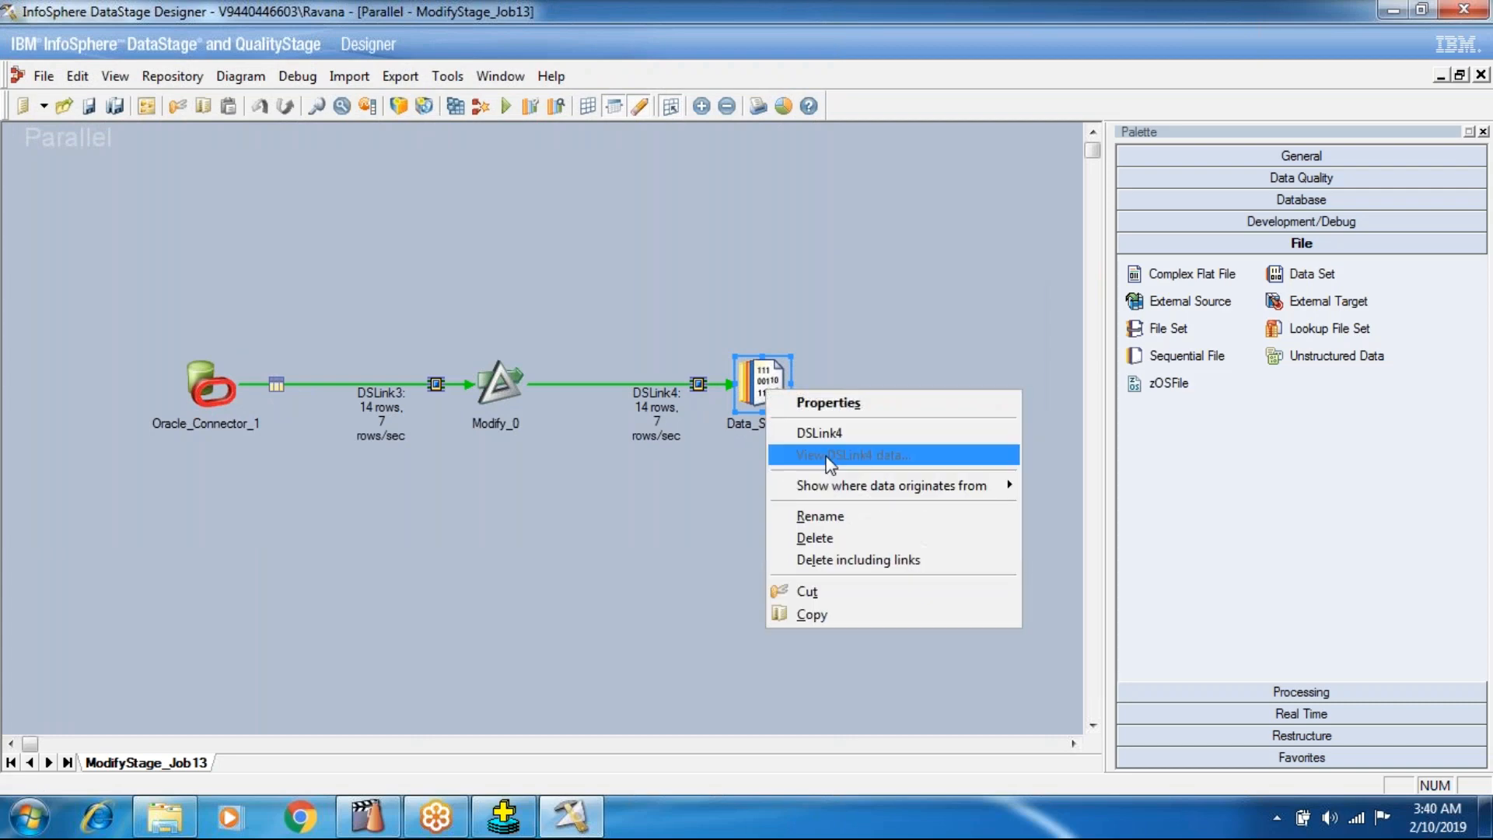
{"action": "left_click", "coordinate": [743, 358]}
{"action": "double_click", "coordinate": [744, 359]}
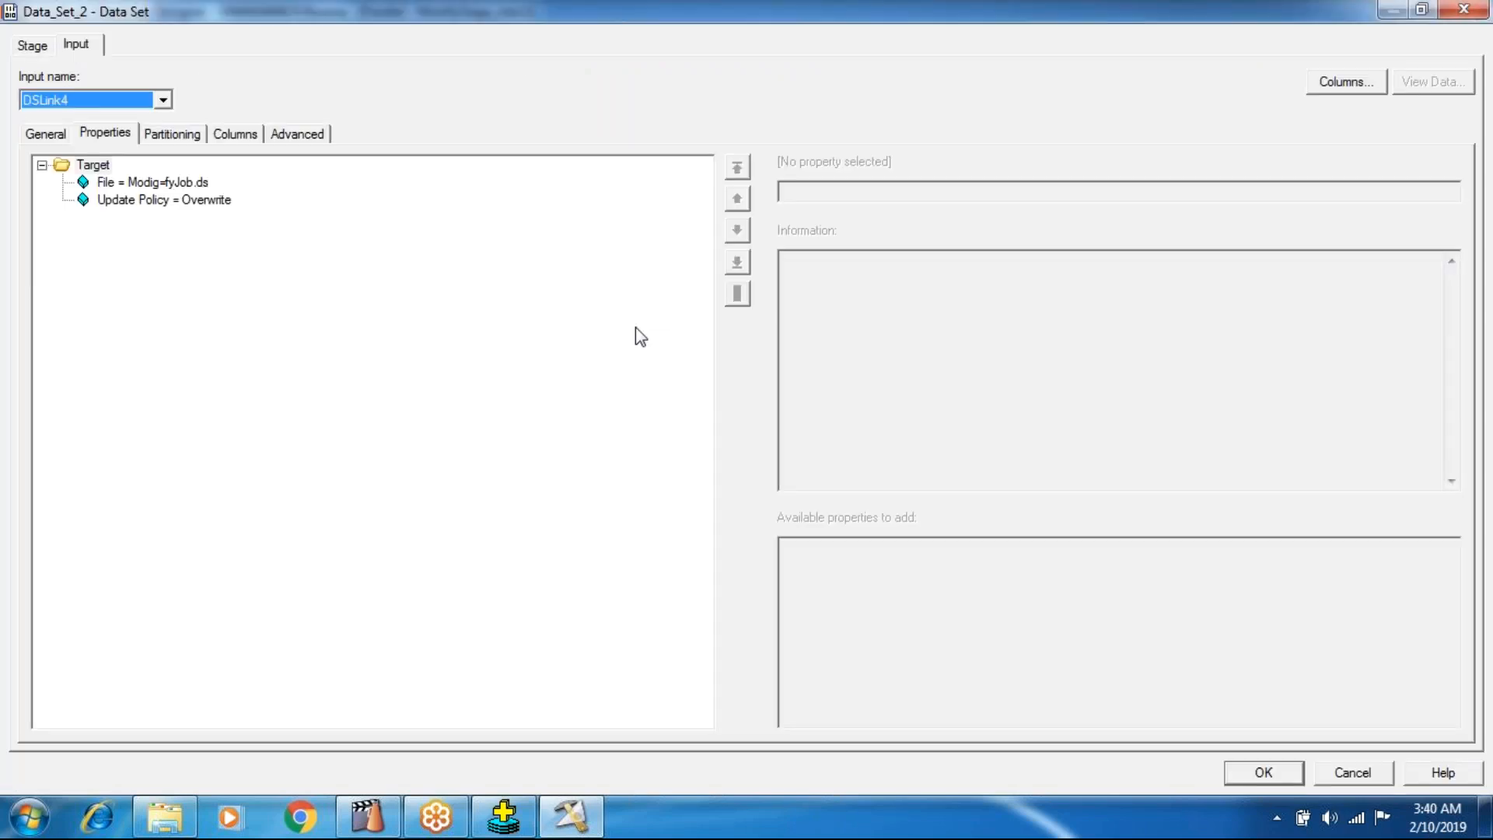
{"action": "left_click", "coordinate": [235, 133]}
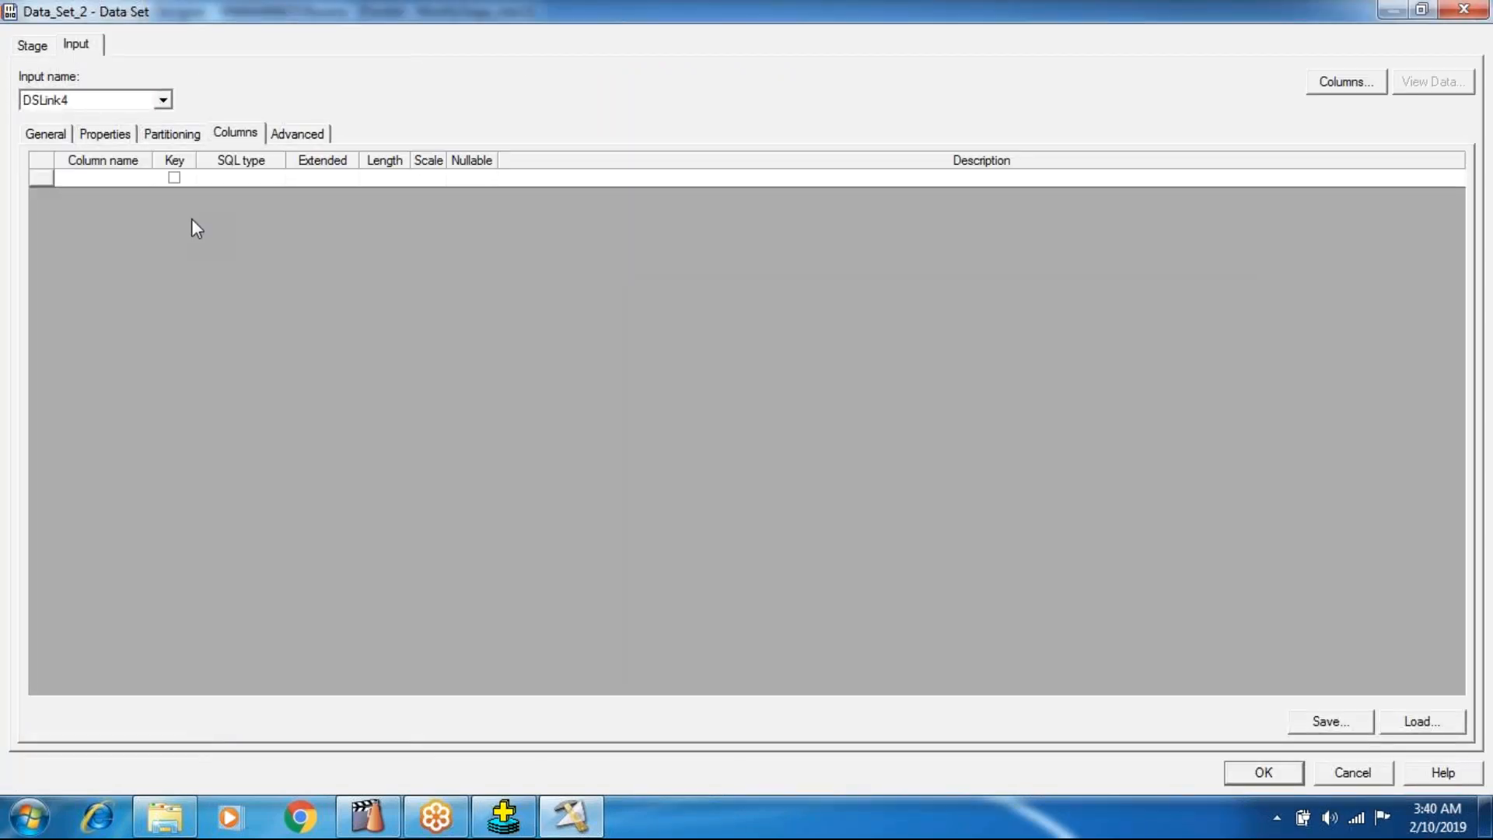
{"action": "left_click", "coordinate": [1243, 773]}
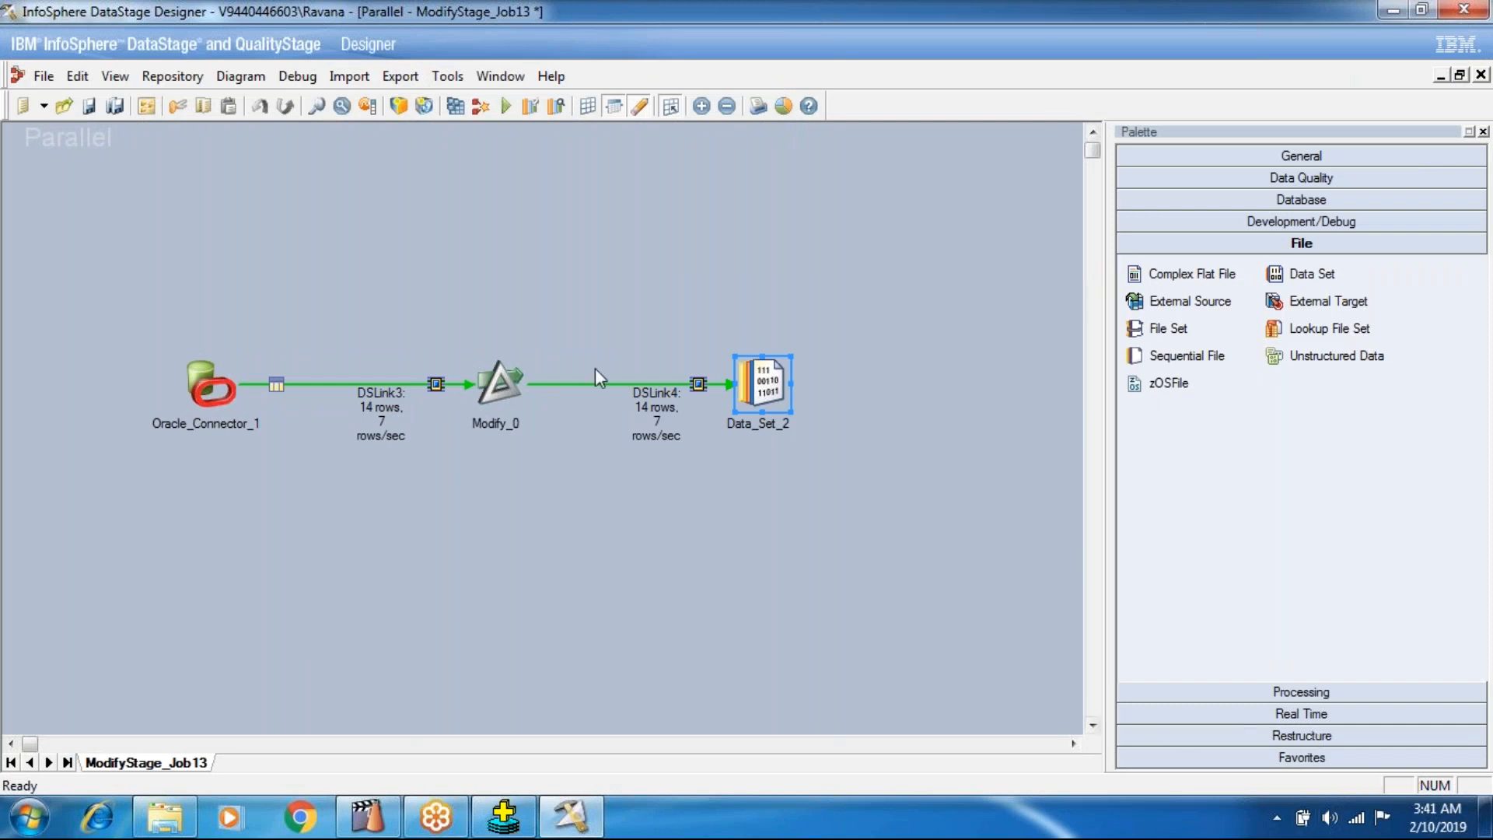
Check the output column definitions of the Modify stage and close its settings.
{"action": "left_click", "coordinate": [520, 386]}
{"action": "double_click", "coordinate": [520, 386]}
{"action": "left_click", "coordinate": [549, 194]}
{"action": "left_click", "coordinate": [526, 282]}
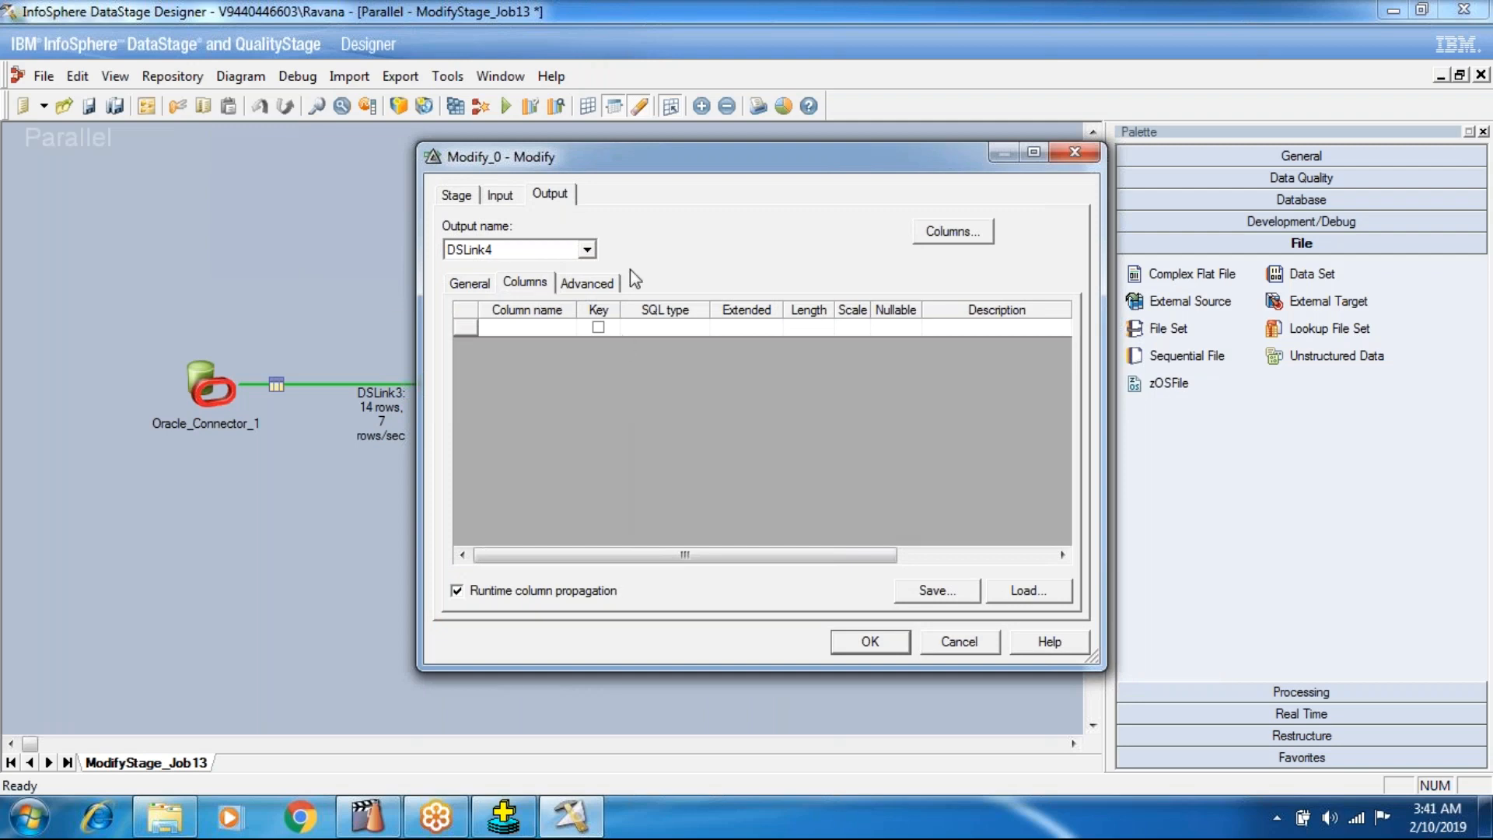
{"action": "left_click", "coordinate": [879, 639]}
Delete the Data Set stage and place a Sequential File stage at the loose end of DSLink4.
{"action": "left_click", "coordinate": [763, 404]}
{"action": "key", "text": "Delete"}
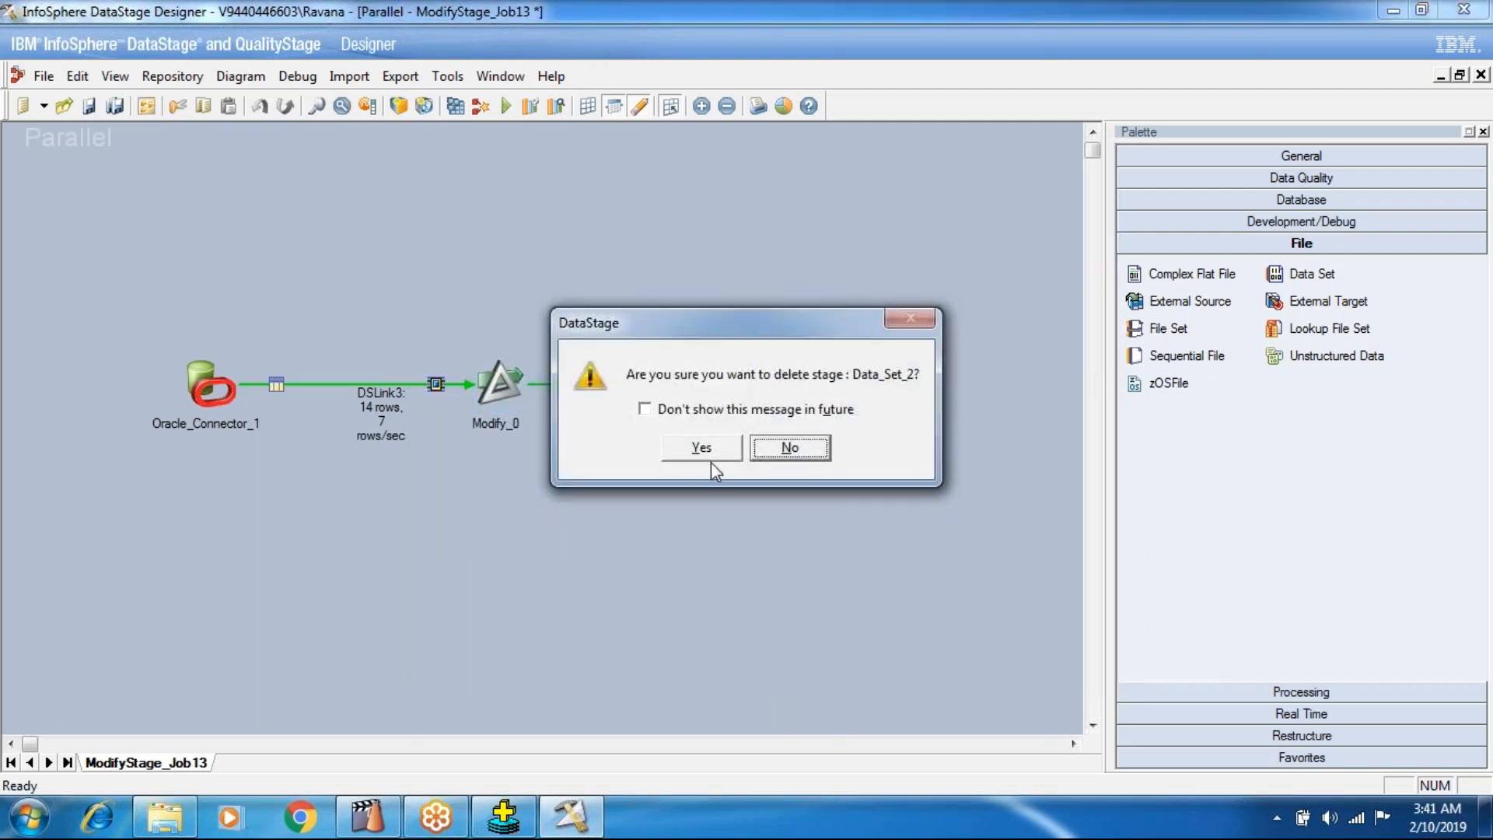
{"action": "left_click", "coordinate": [696, 451]}
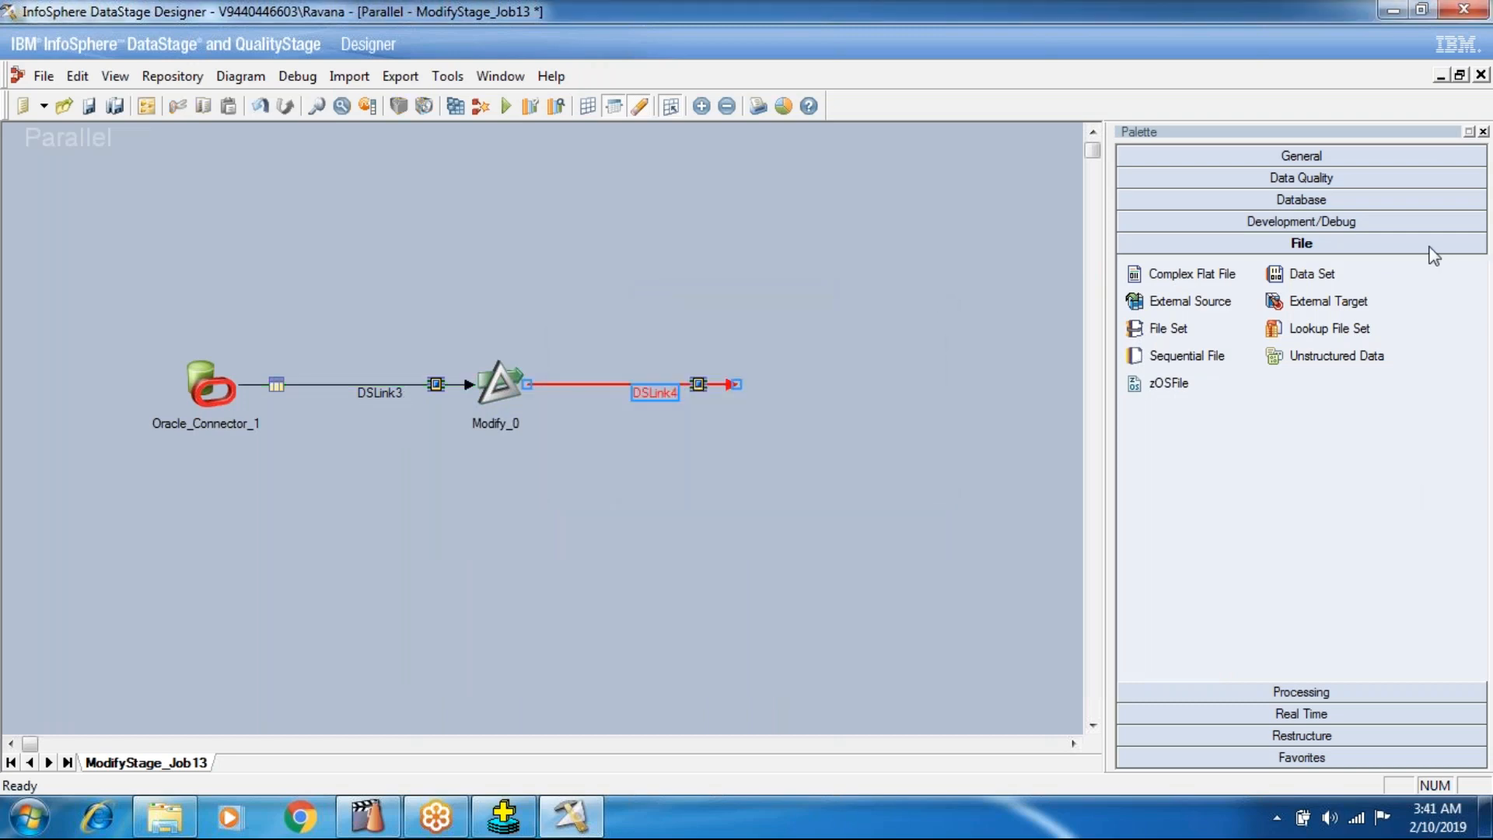
{"action": "left_click", "coordinate": [1187, 356]}
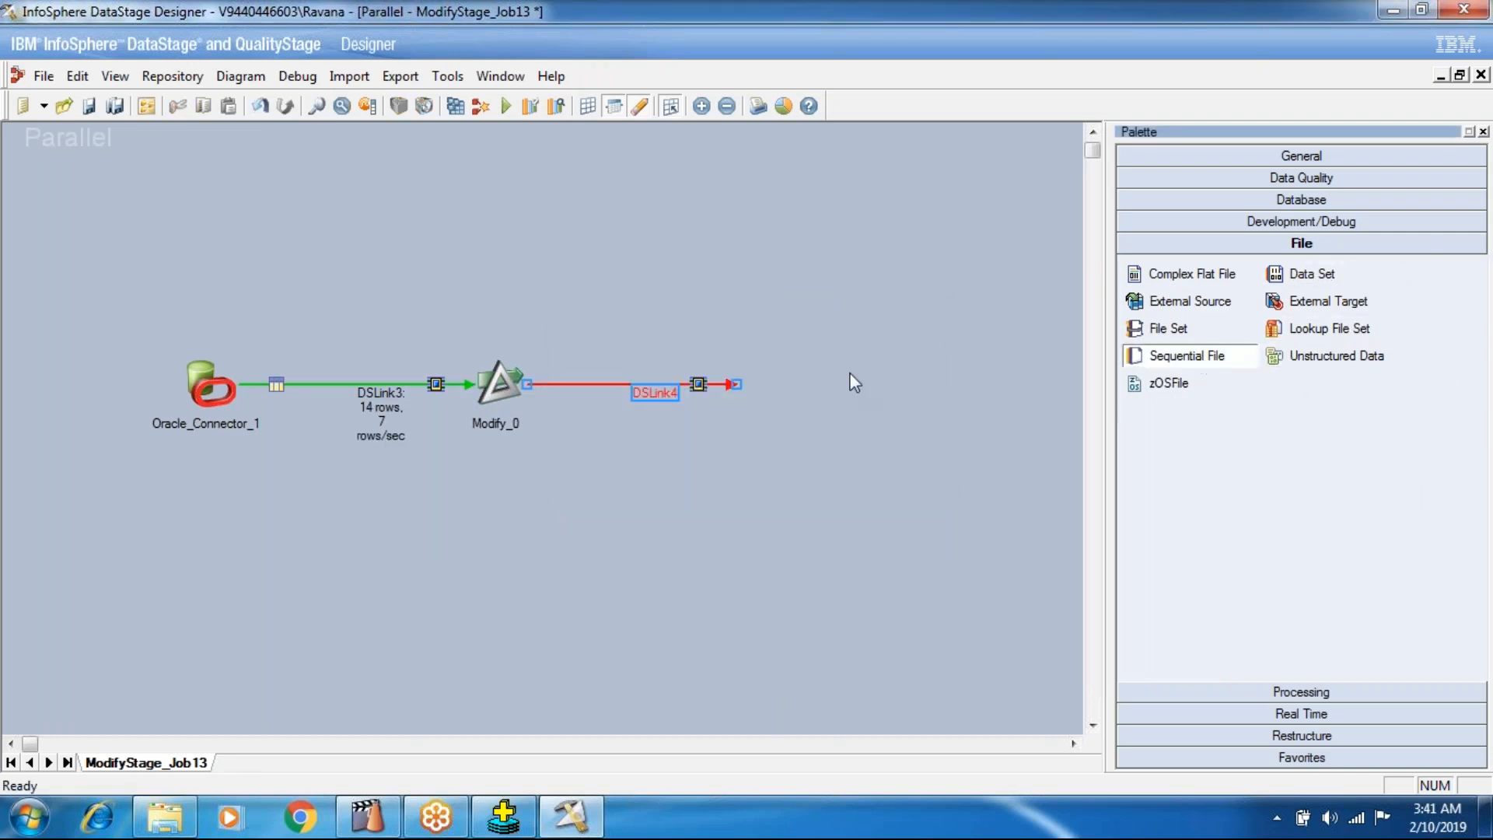
{"action": "left_click", "coordinate": [727, 383]}
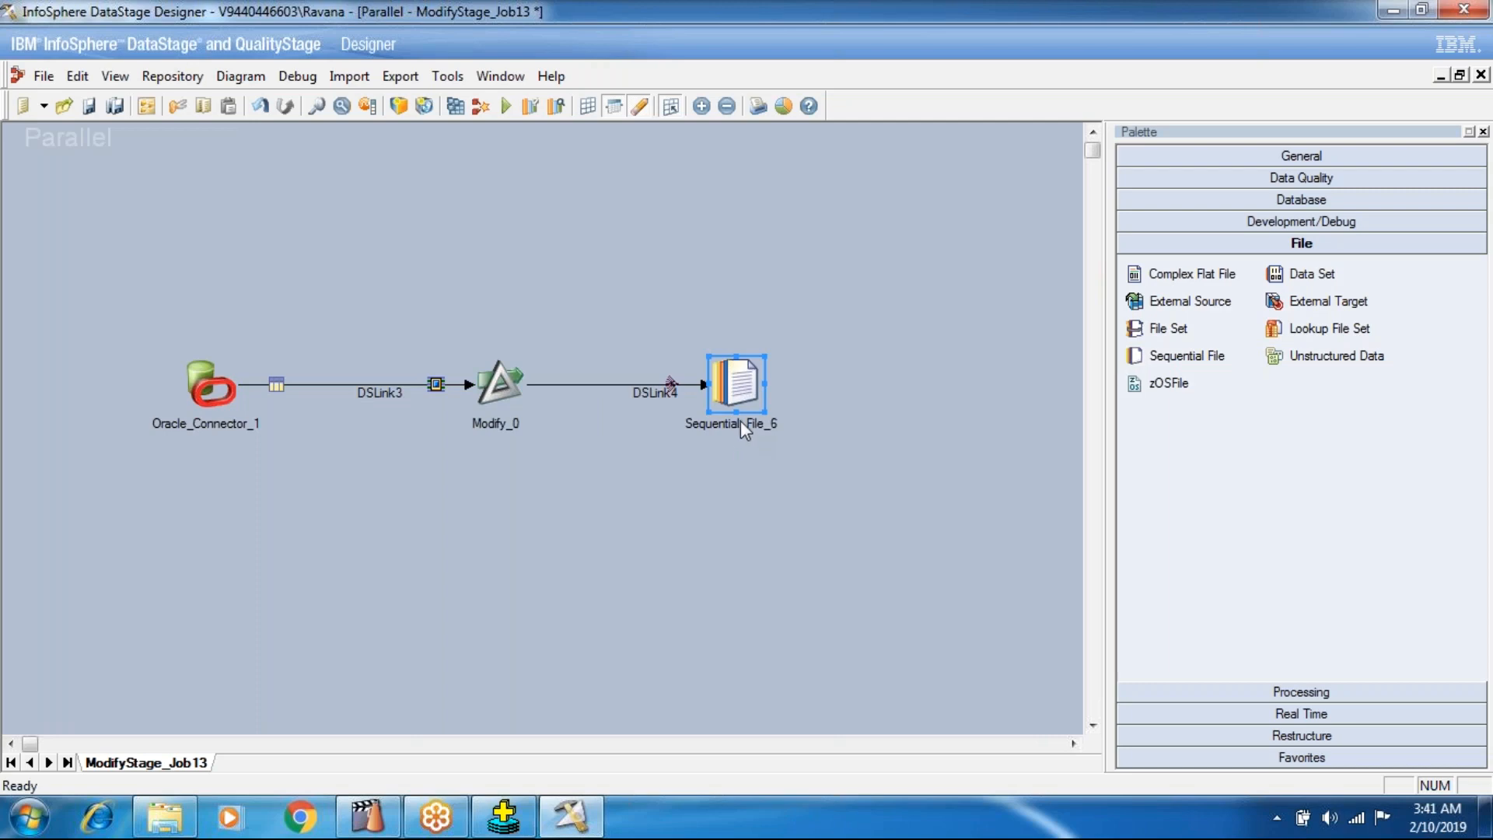
Start browsing the server for the Sequential File stage's target file and open the D:\BATCH_101 folder.
{"action": "double_click", "coordinate": [727, 395]}
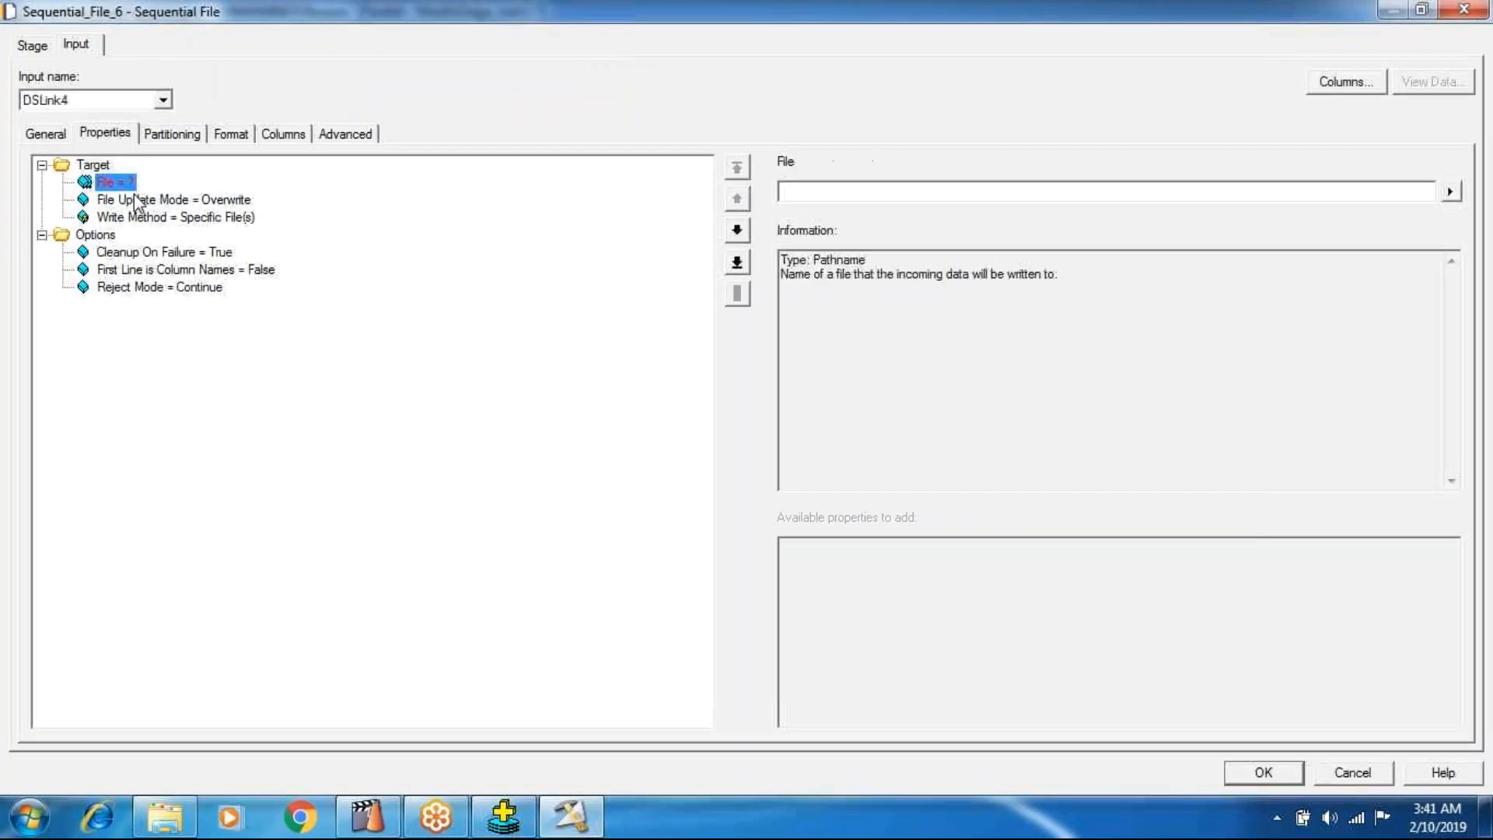
{"action": "left_click", "coordinate": [1452, 191]}
{"action": "left_click", "coordinate": [1334, 244]}
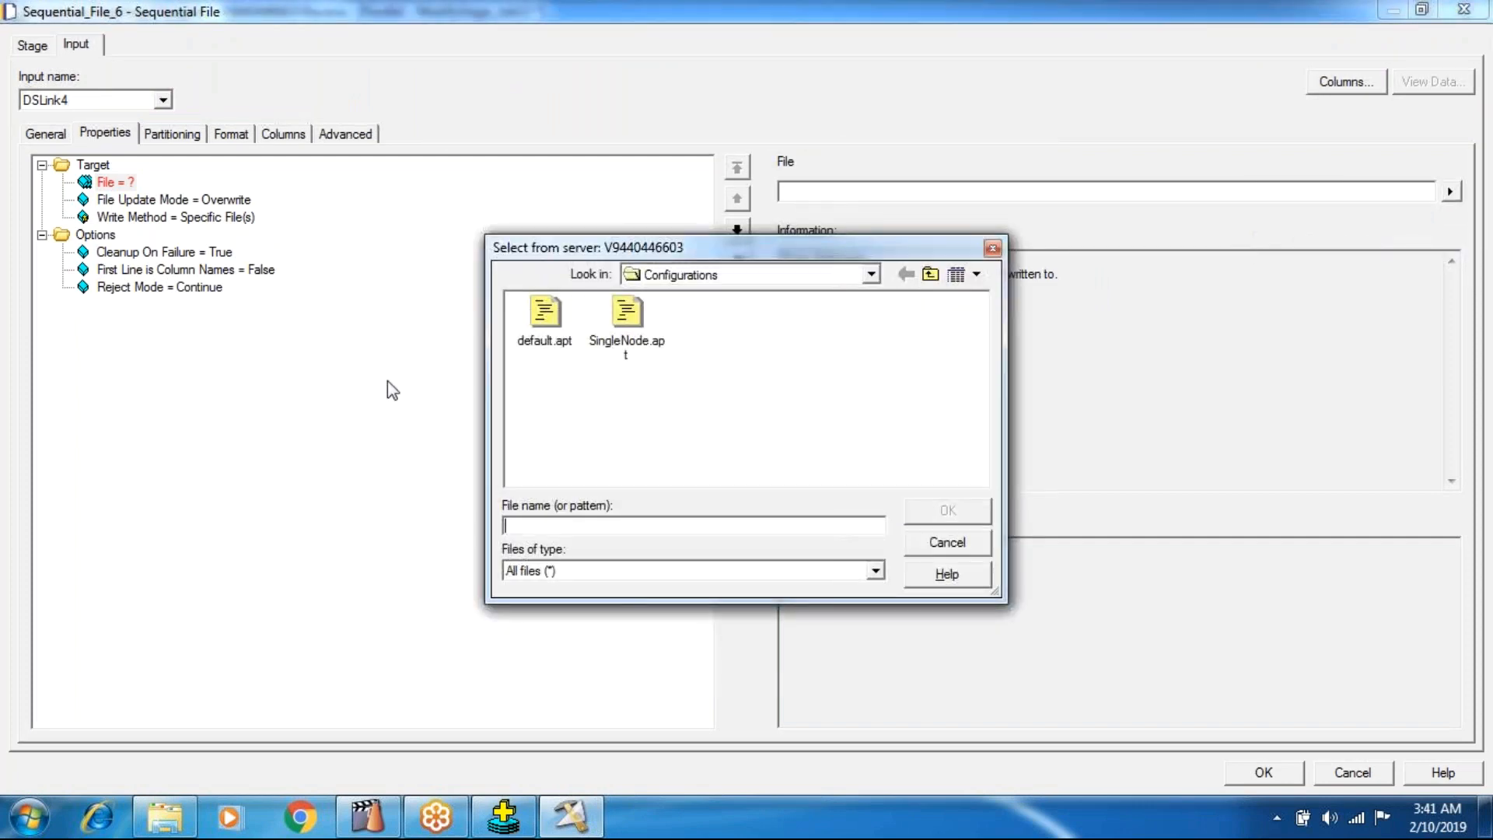
{"action": "left_click", "coordinate": [871, 275]}
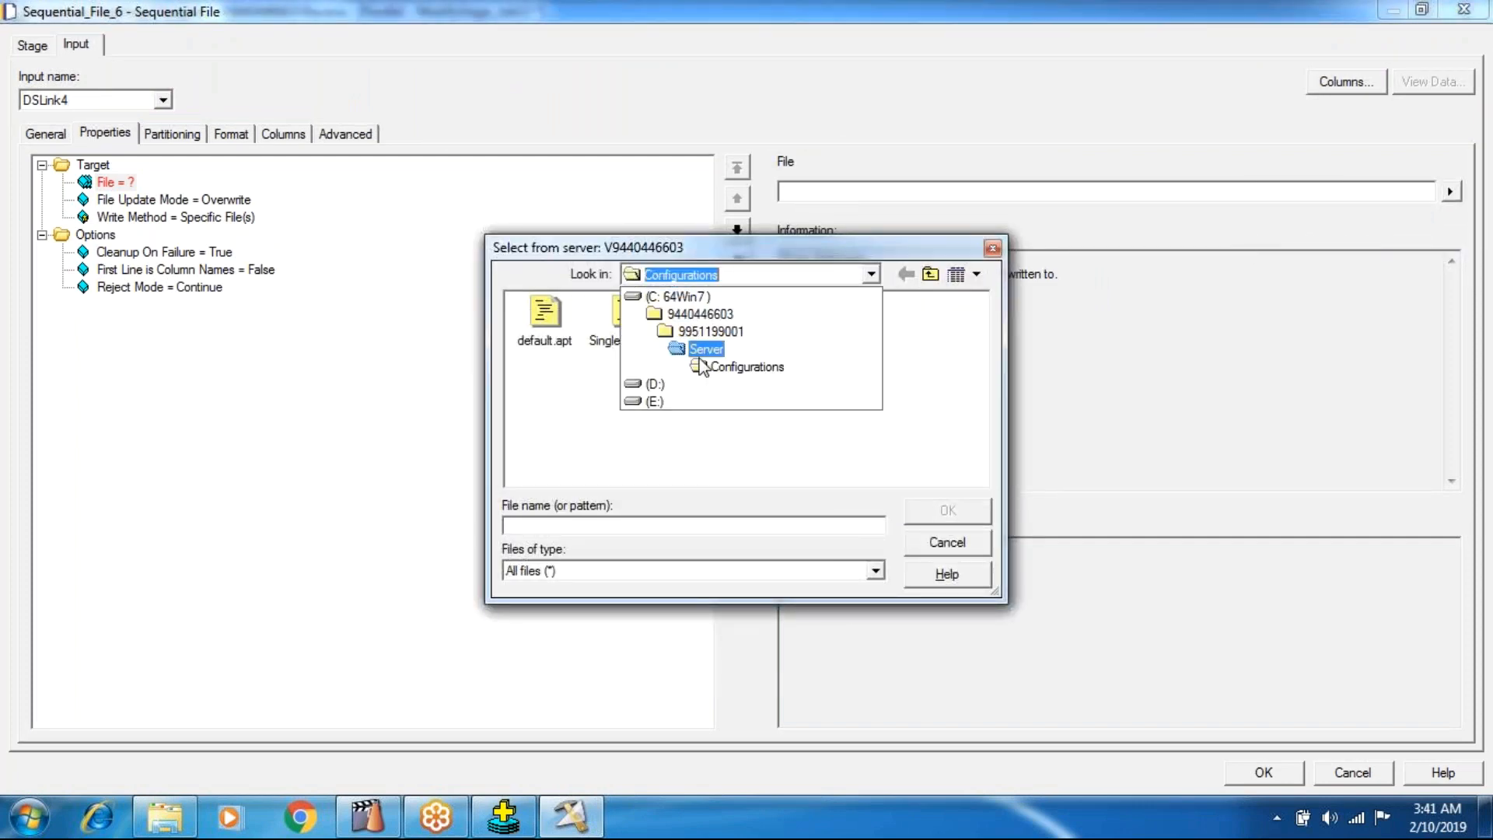
{"action": "left_click", "coordinate": [655, 384]}
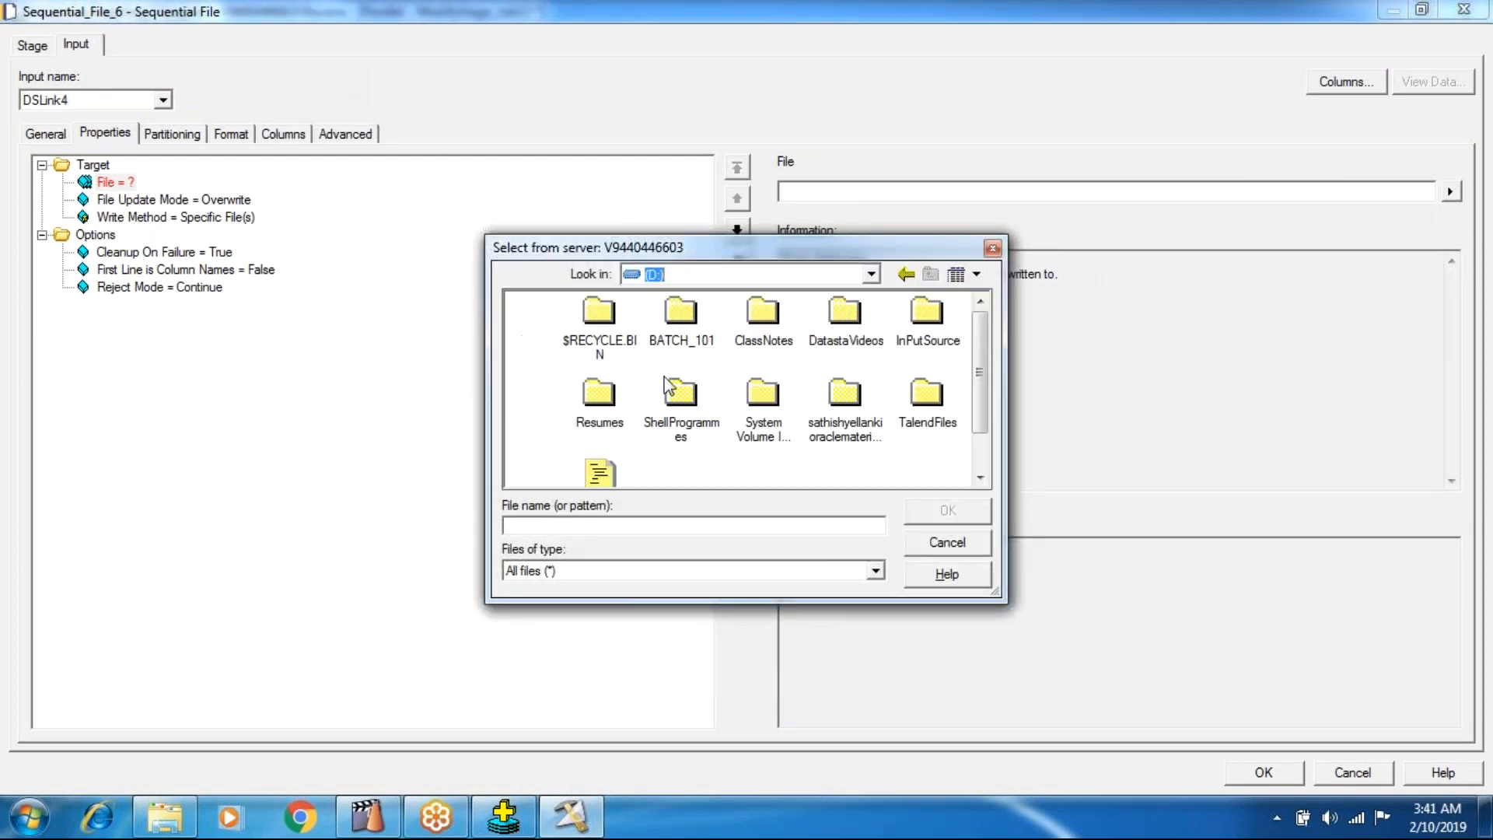
{"action": "left_click", "coordinate": [871, 276]}
{"action": "left_click", "coordinate": [871, 276]}
{"action": "left_click", "coordinate": [683, 342]}
{"action": "double_click", "coordinate": [683, 342]}
Go to the TARGET\SEQ_TAR folder inside BATCH_101 for the target file.
{"action": "left_click", "coordinate": [566, 343]}
{"action": "double_click", "coordinate": [567, 343]}
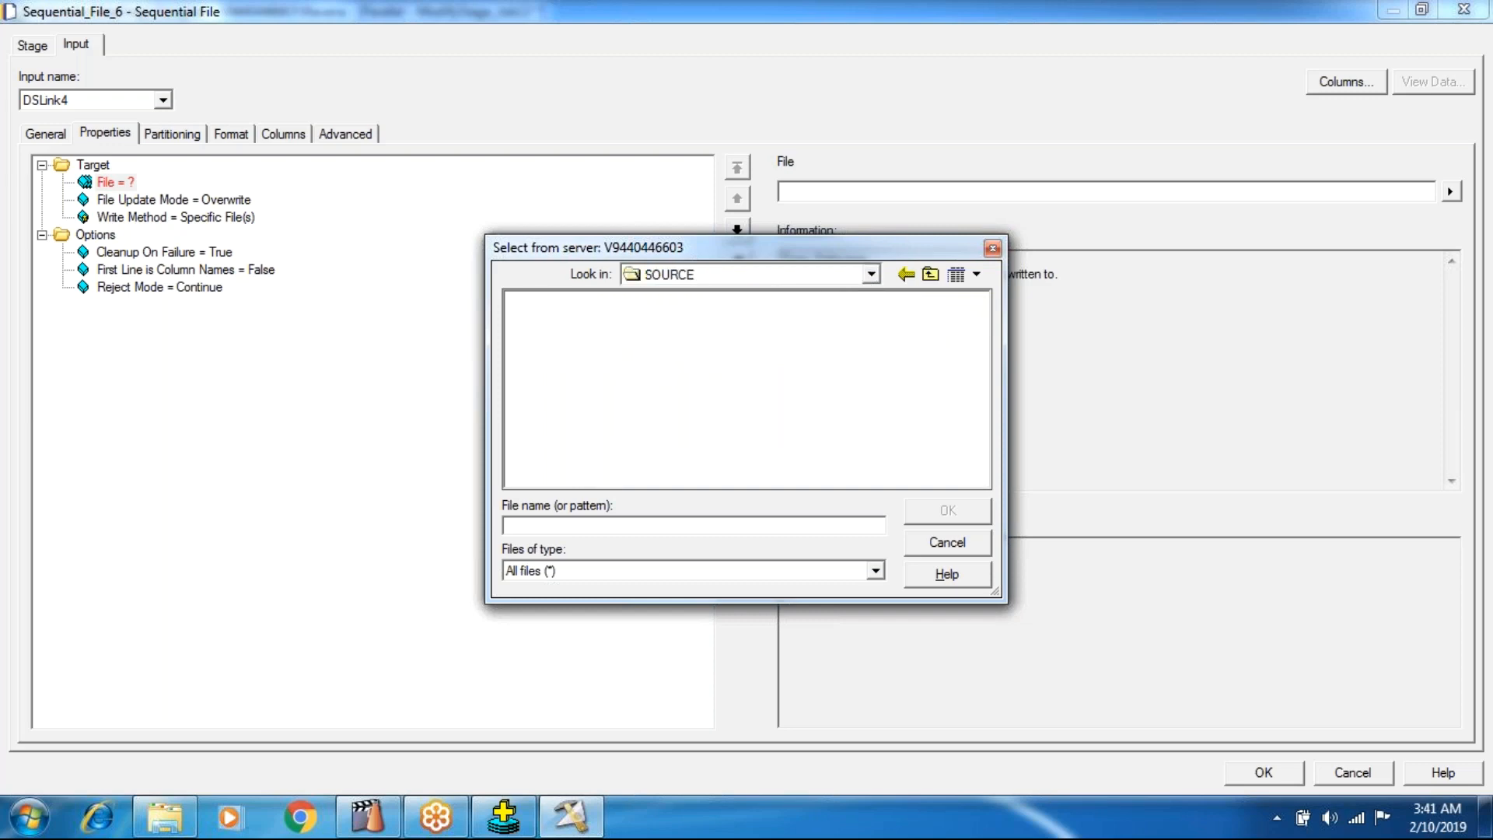
{"action": "left_click", "coordinate": [872, 276]}
{"action": "left_click", "coordinate": [770, 335]}
{"action": "double_click", "coordinate": [634, 343]}
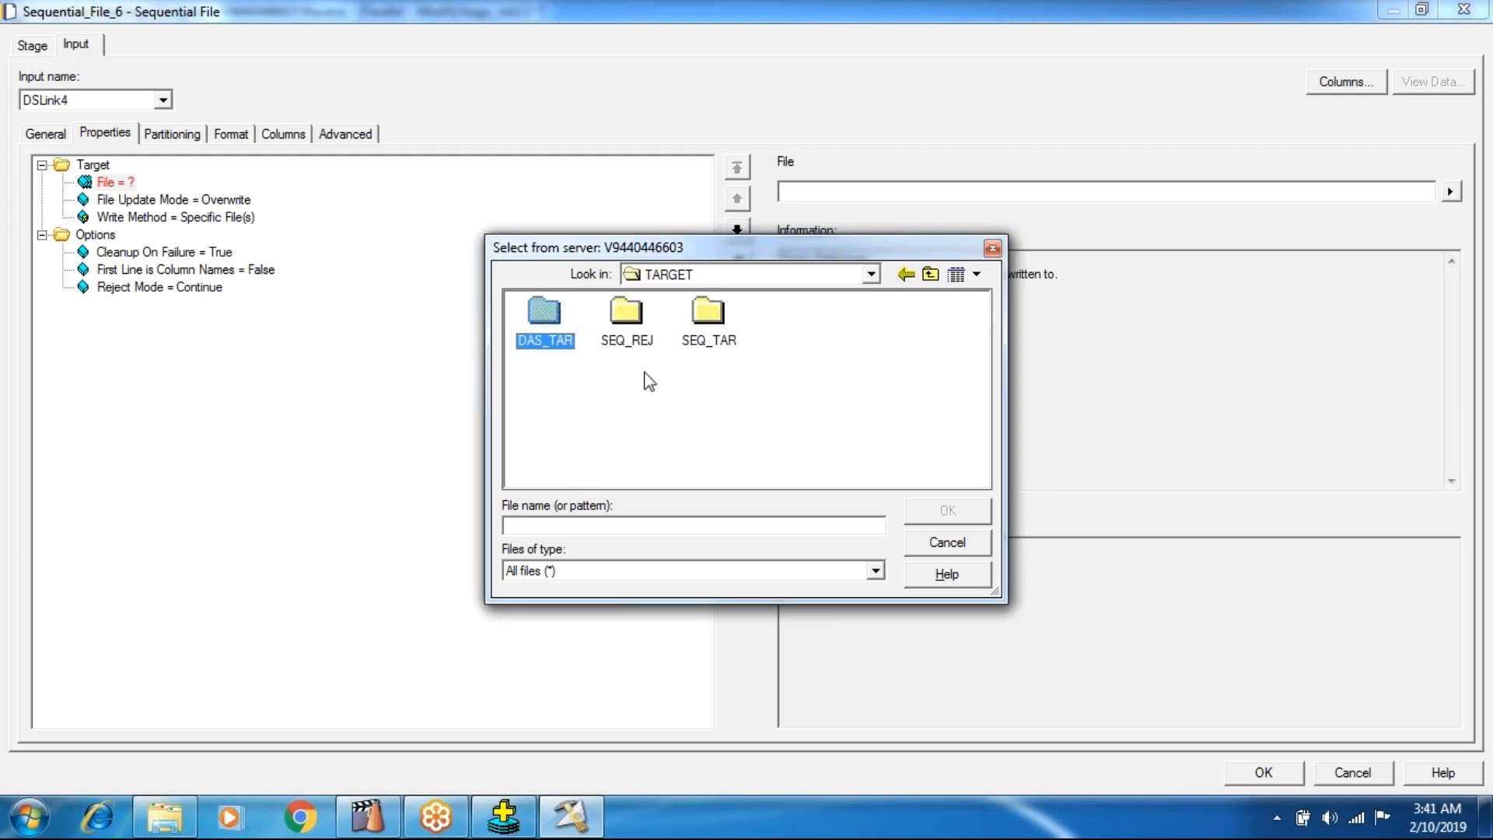
{"action": "left_click", "coordinate": [689, 342]}
{"action": "double_click", "coordinate": [690, 343]}
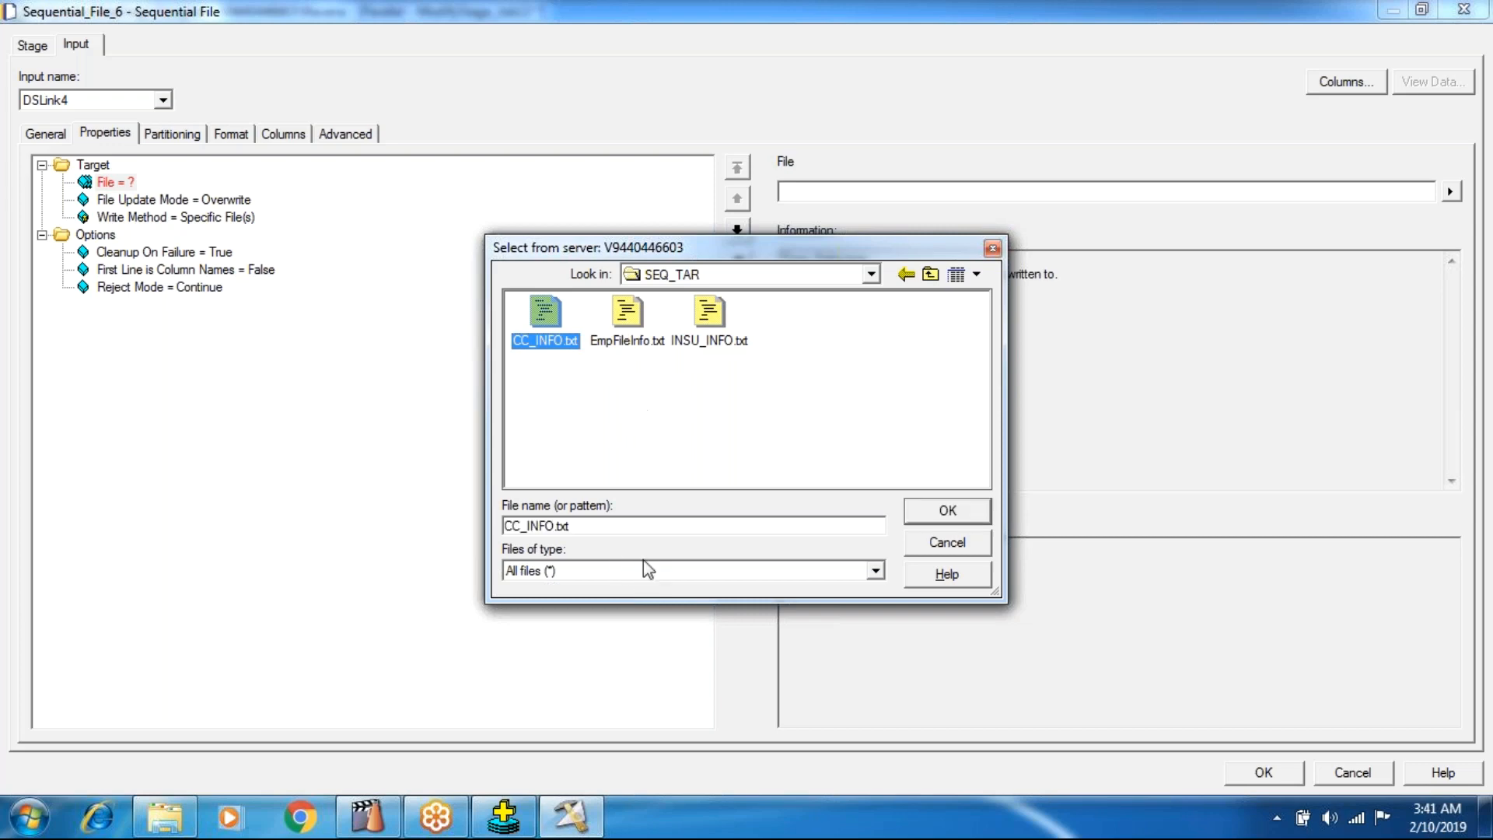
Name the target file MOdifyOutput.txt and accept it as the Sequential File stage's output path.
{"action": "key", "text": "Tab"}
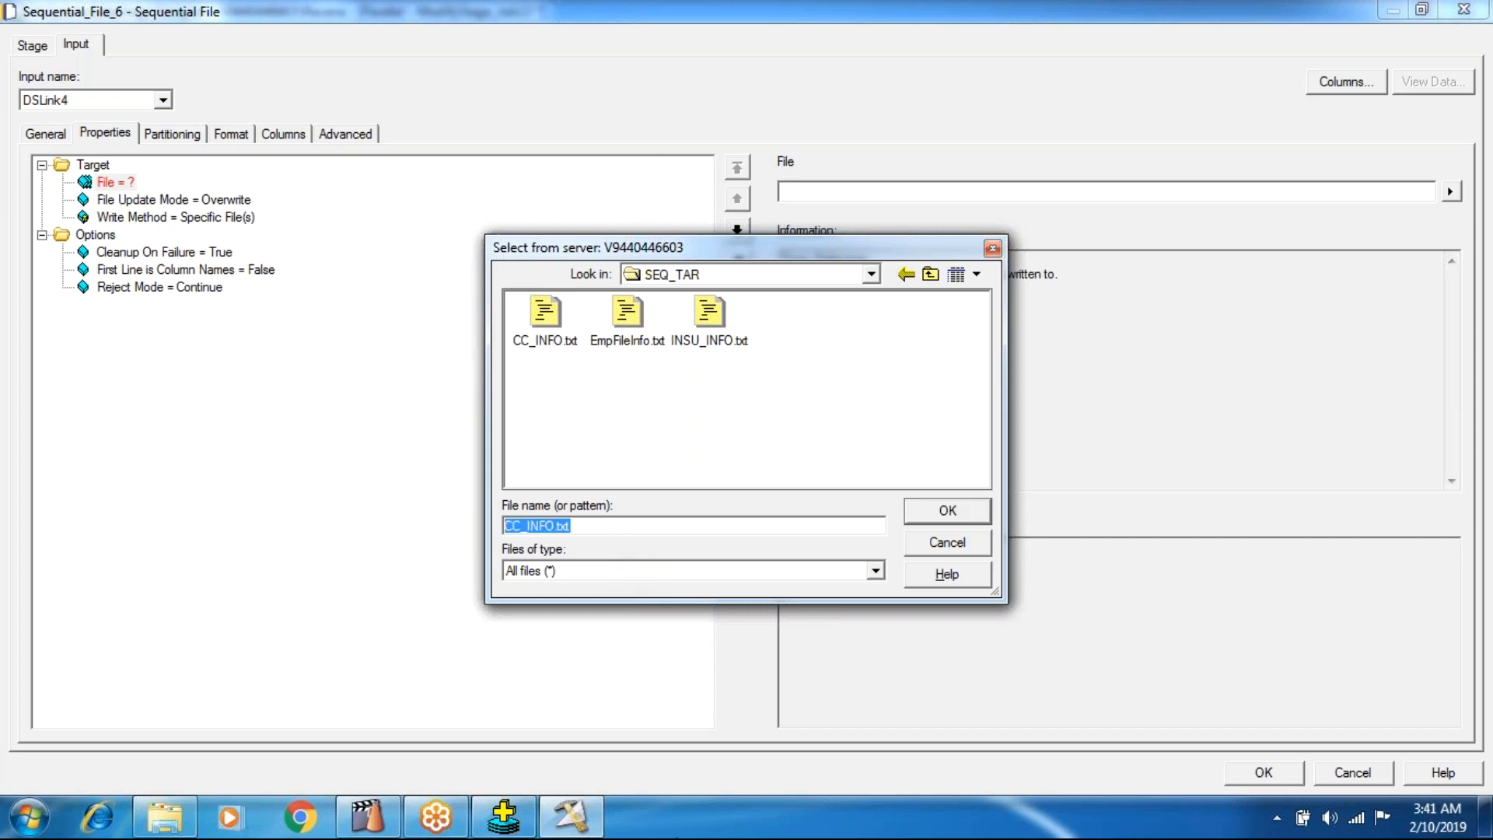
{"action": "type", "text": "MOdifyOutput.txt"}
{"action": "key", "text": "Return"}
Set the Sequential File stage's First Line is Column Names option to True.
{"action": "left_click", "coordinate": [127, 286]}
{"action": "left_click", "coordinate": [187, 271]}
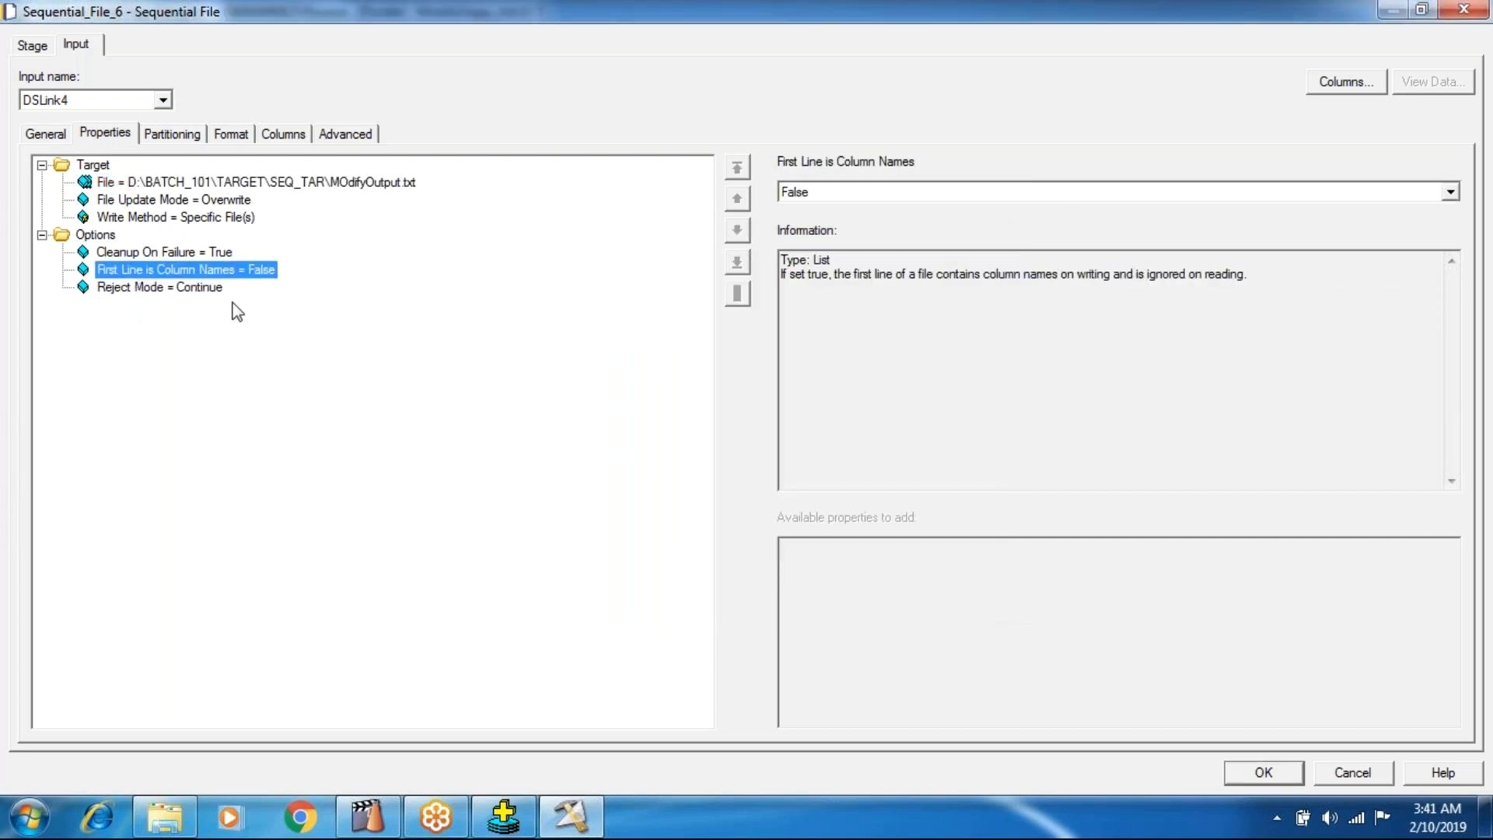
{"action": "left_click", "coordinate": [871, 195]}
{"action": "left_click", "coordinate": [834, 228]}
Remove the Quote property from the Sequential File's format field defaults and accept the stage settings.
{"action": "left_click", "coordinate": [218, 140]}
{"action": "right_click", "coordinate": [111, 249]}
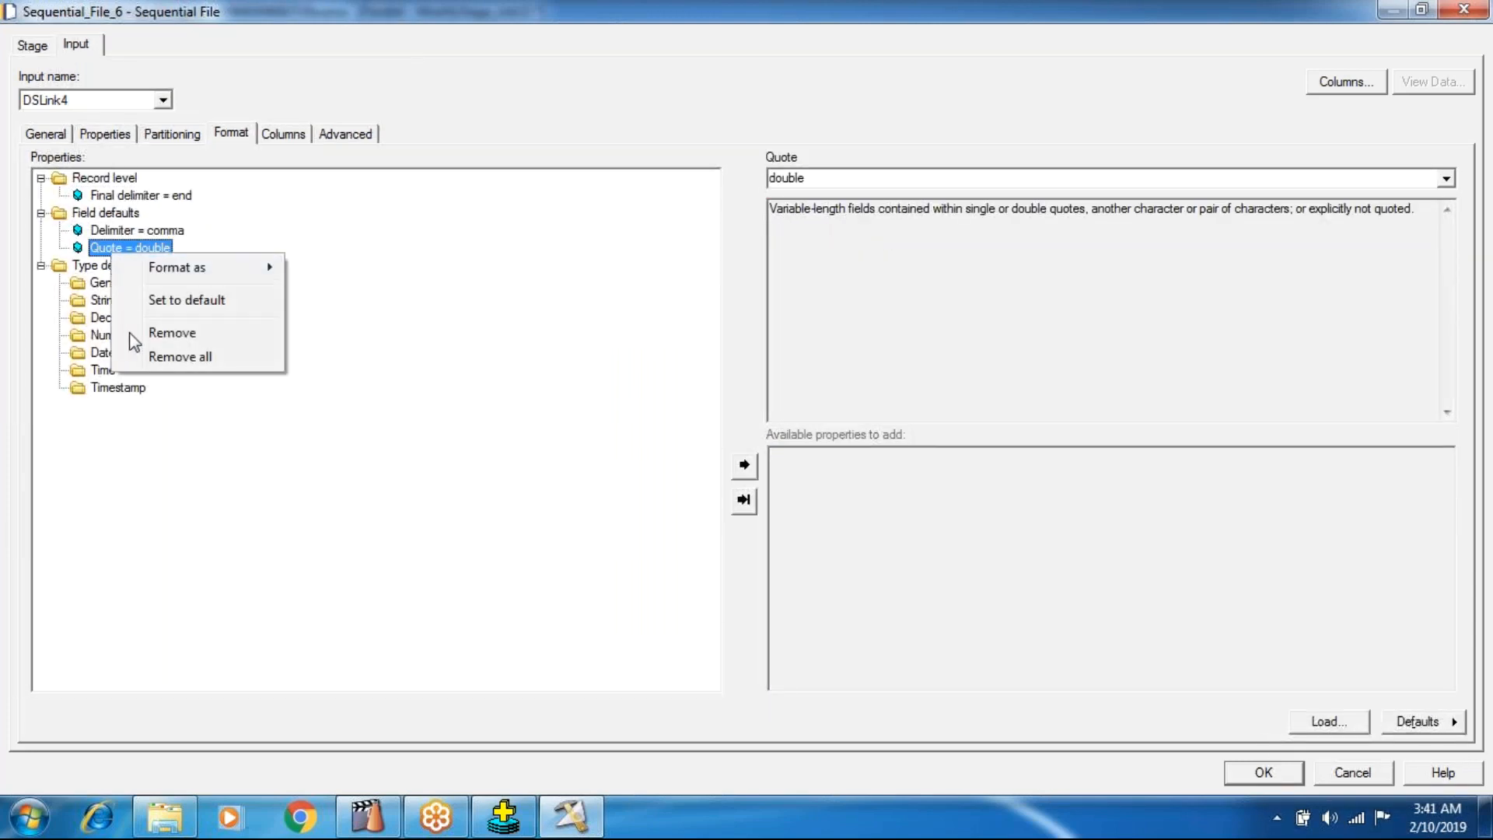
{"action": "left_click", "coordinate": [159, 330]}
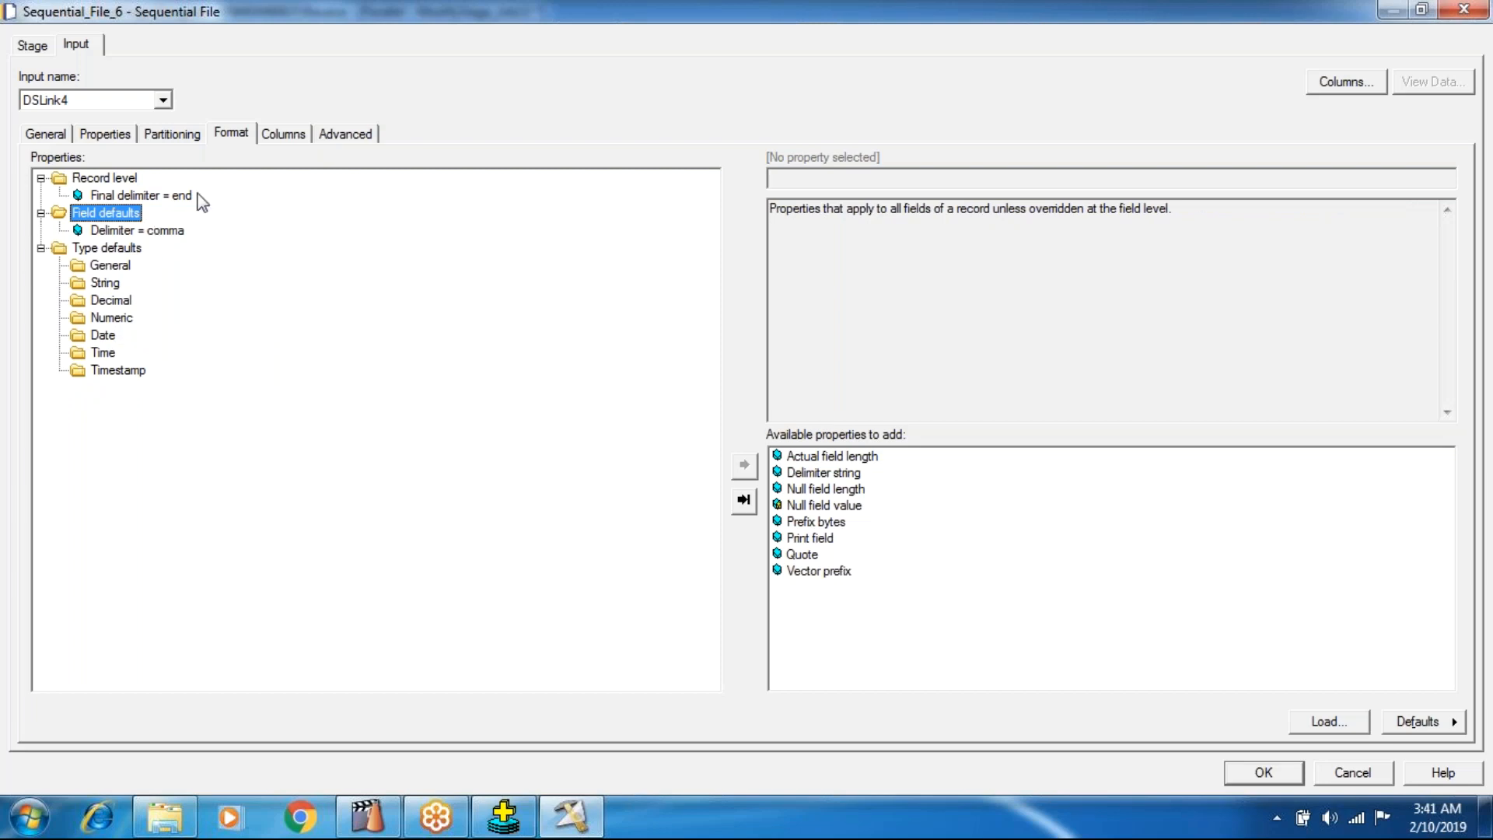
{"action": "left_click", "coordinate": [283, 134]}
{"action": "left_click", "coordinate": [1264, 774]}
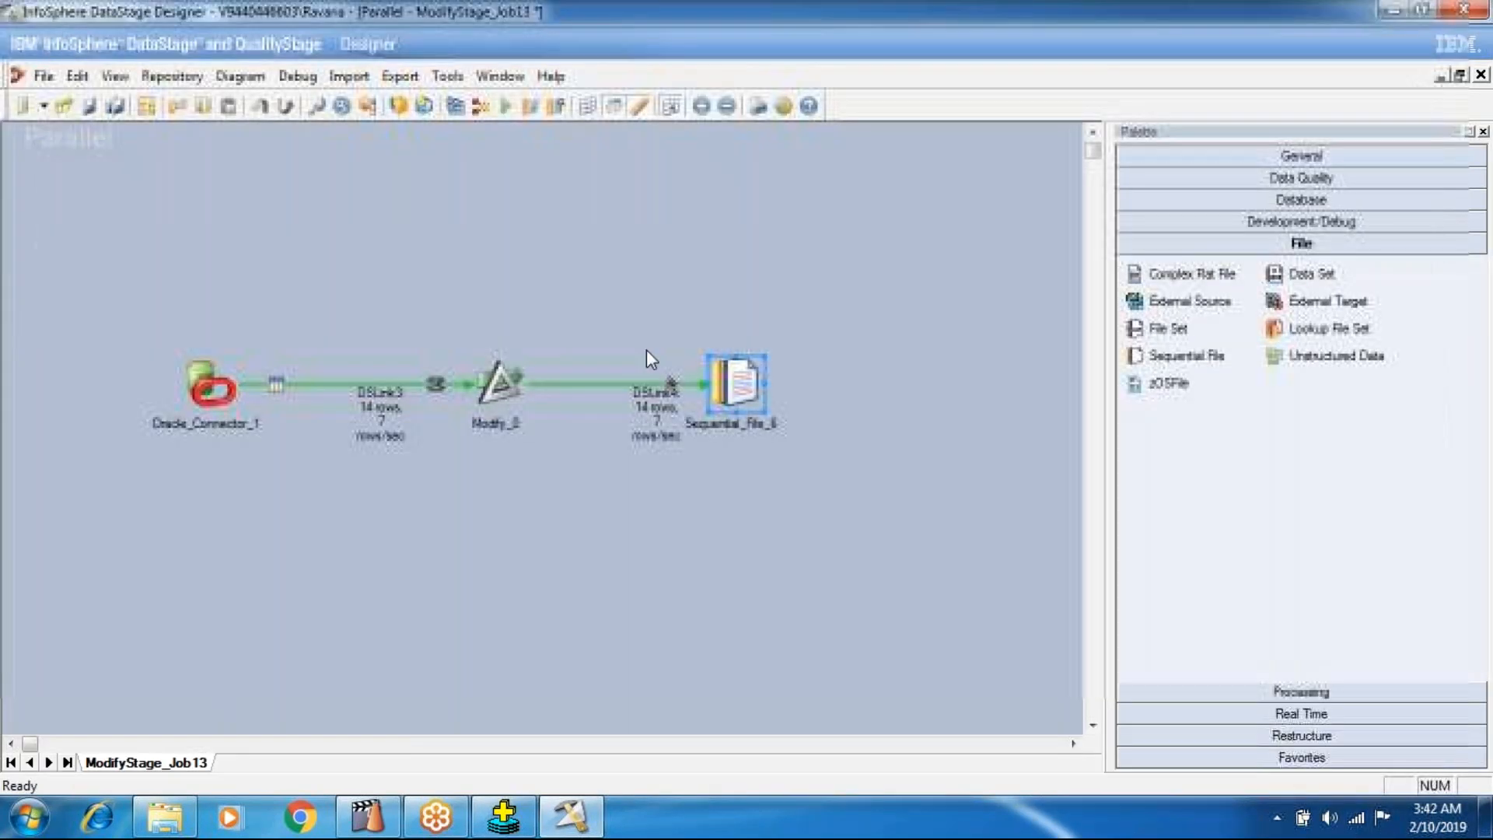
Compile ModifyStage_Job13 again, agreeing to save its changes.
{"action": "left_click", "coordinate": [457, 106]}
{"action": "left_click", "coordinate": [672, 450]}
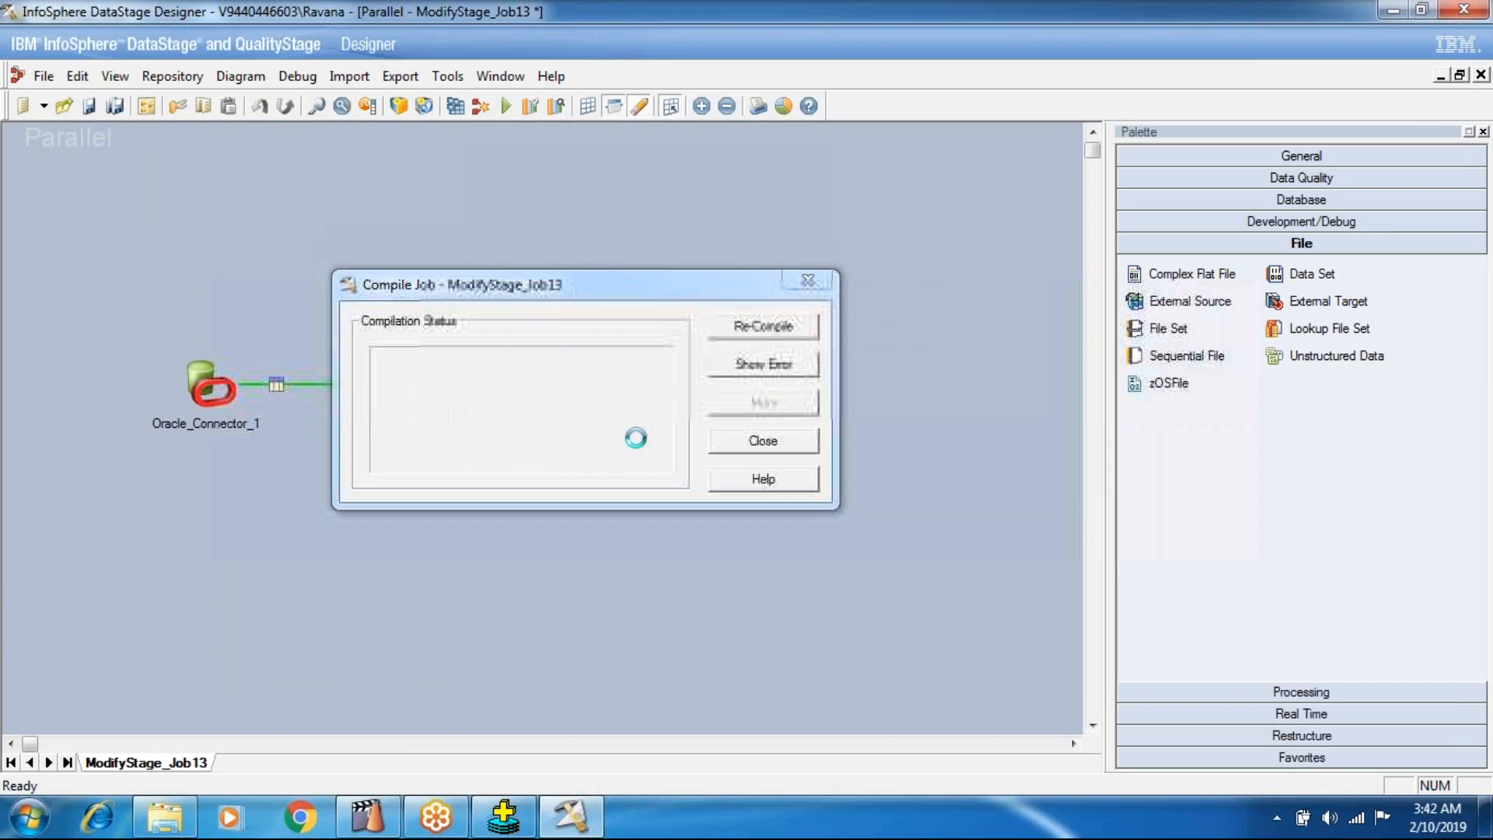
Switch to Windows Explorer and examine the files in D:\BATCH_101\TARGET\SEQ_TAR.
{"action": "left_click", "coordinate": [165, 817]}
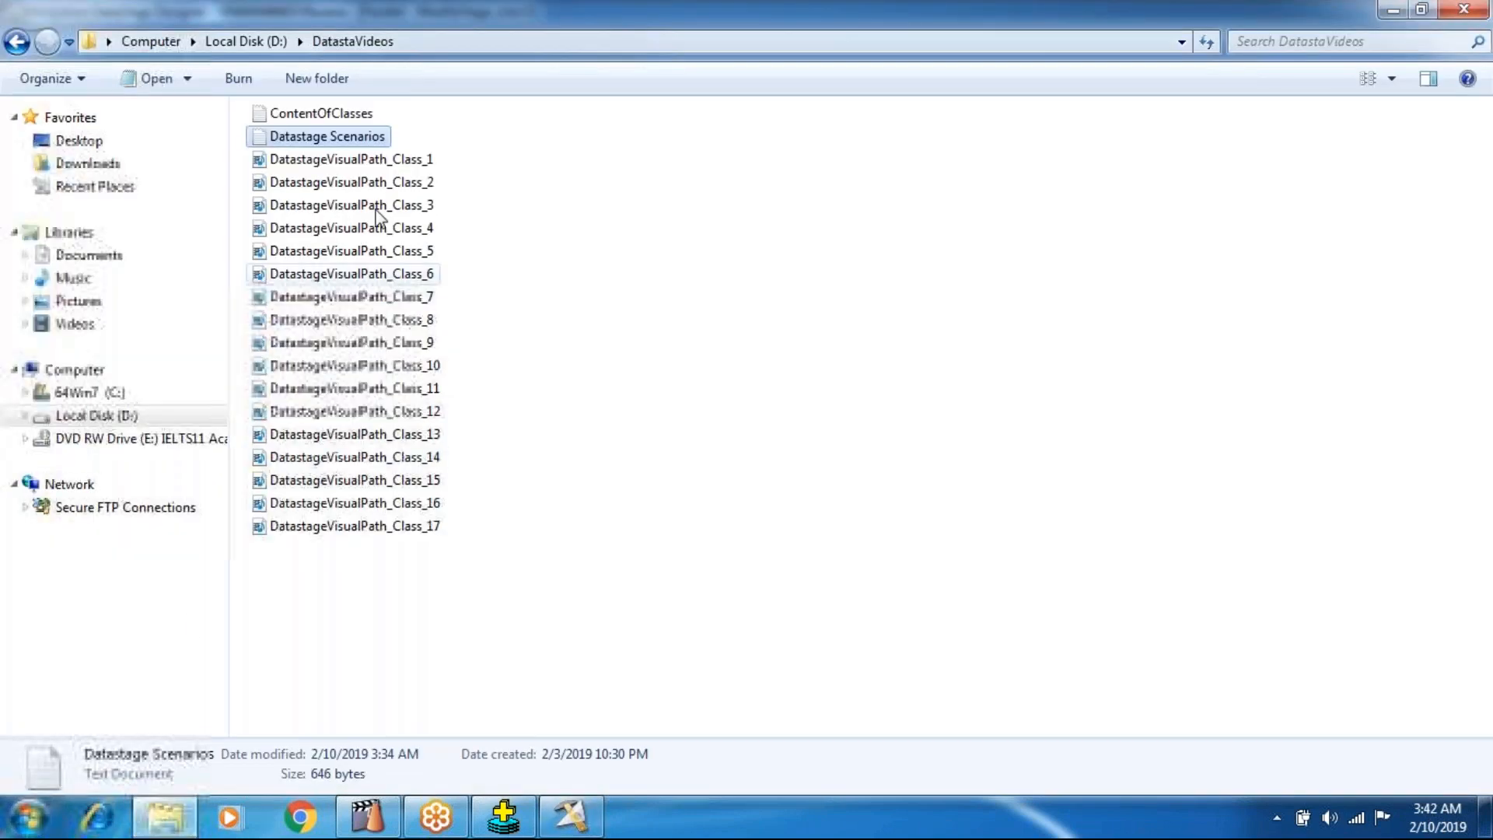
{"action": "left_click", "coordinate": [143, 416]}
{"action": "double_click", "coordinate": [338, 142]}
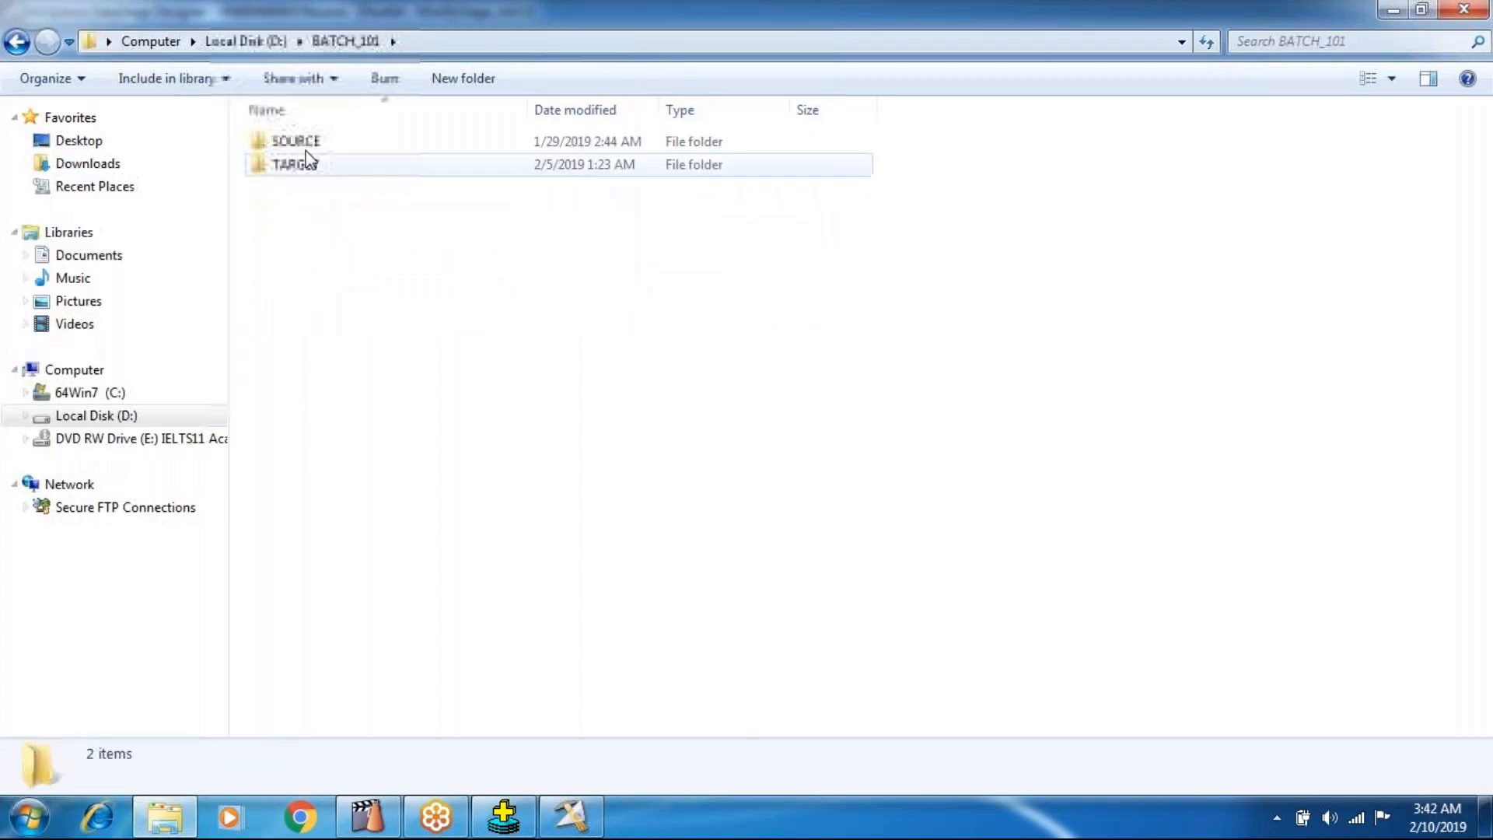
{"action": "double_click", "coordinate": [296, 166]}
{"action": "double_click", "coordinate": [303, 186]}
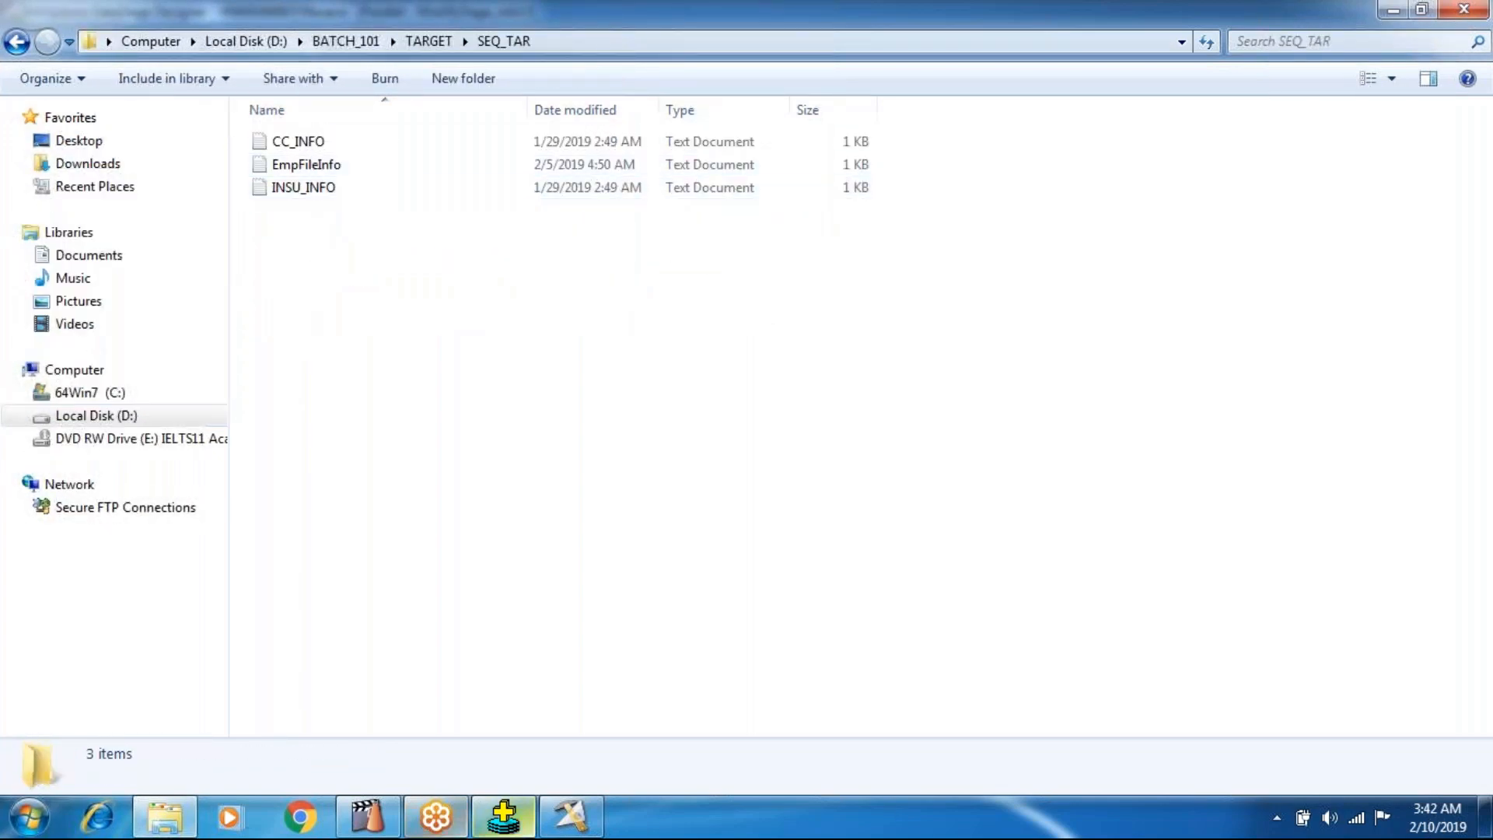
Return to DataStage Designer, close the compile results and run the recompiled job.
{"action": "left_click", "coordinate": [570, 817]}
{"action": "left_click", "coordinate": [727, 433]}
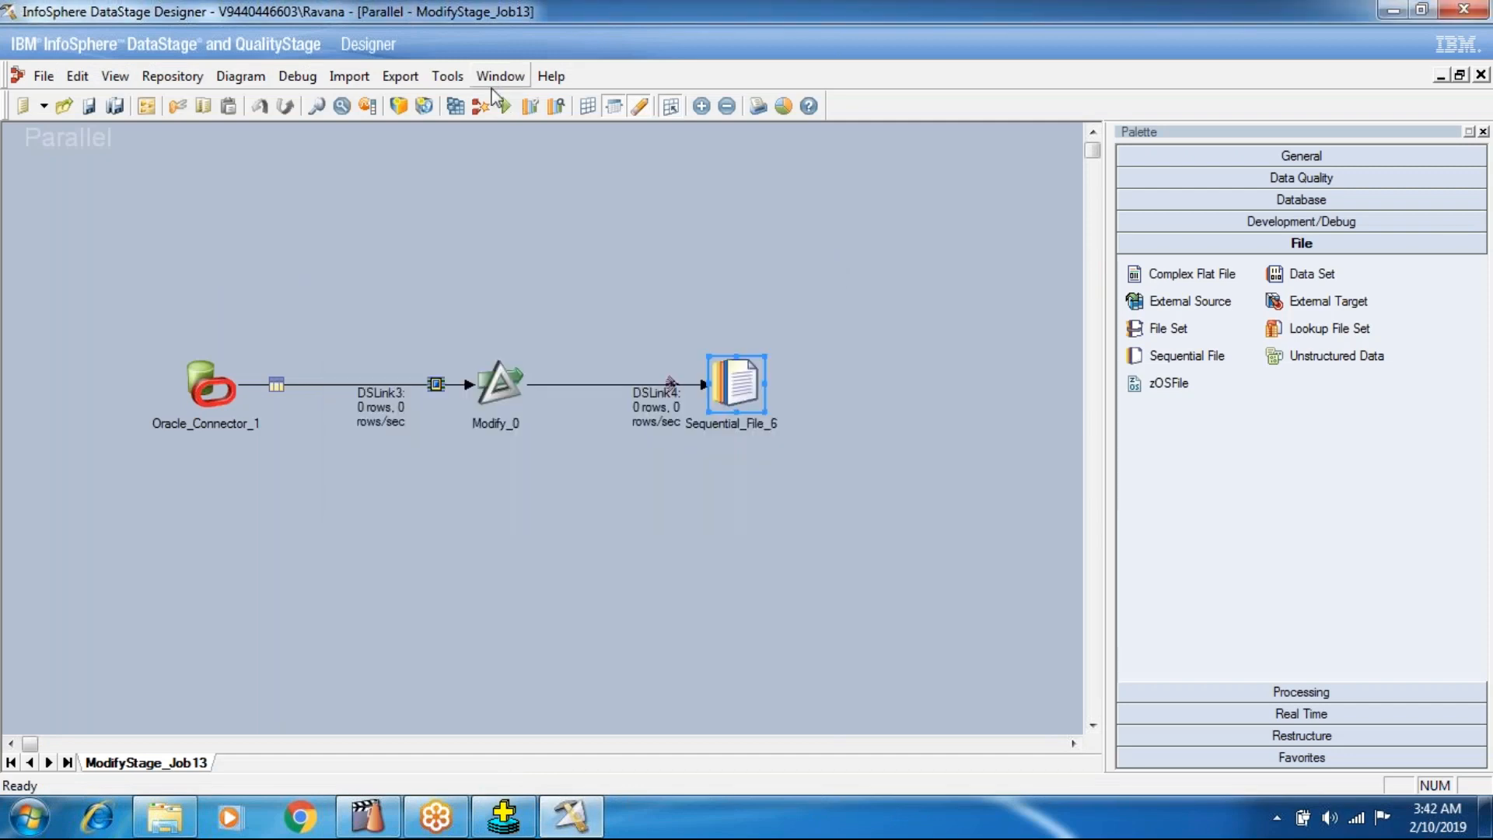
{"action": "left_click", "coordinate": [502, 106]}
{"action": "left_click", "coordinate": [347, 474]}
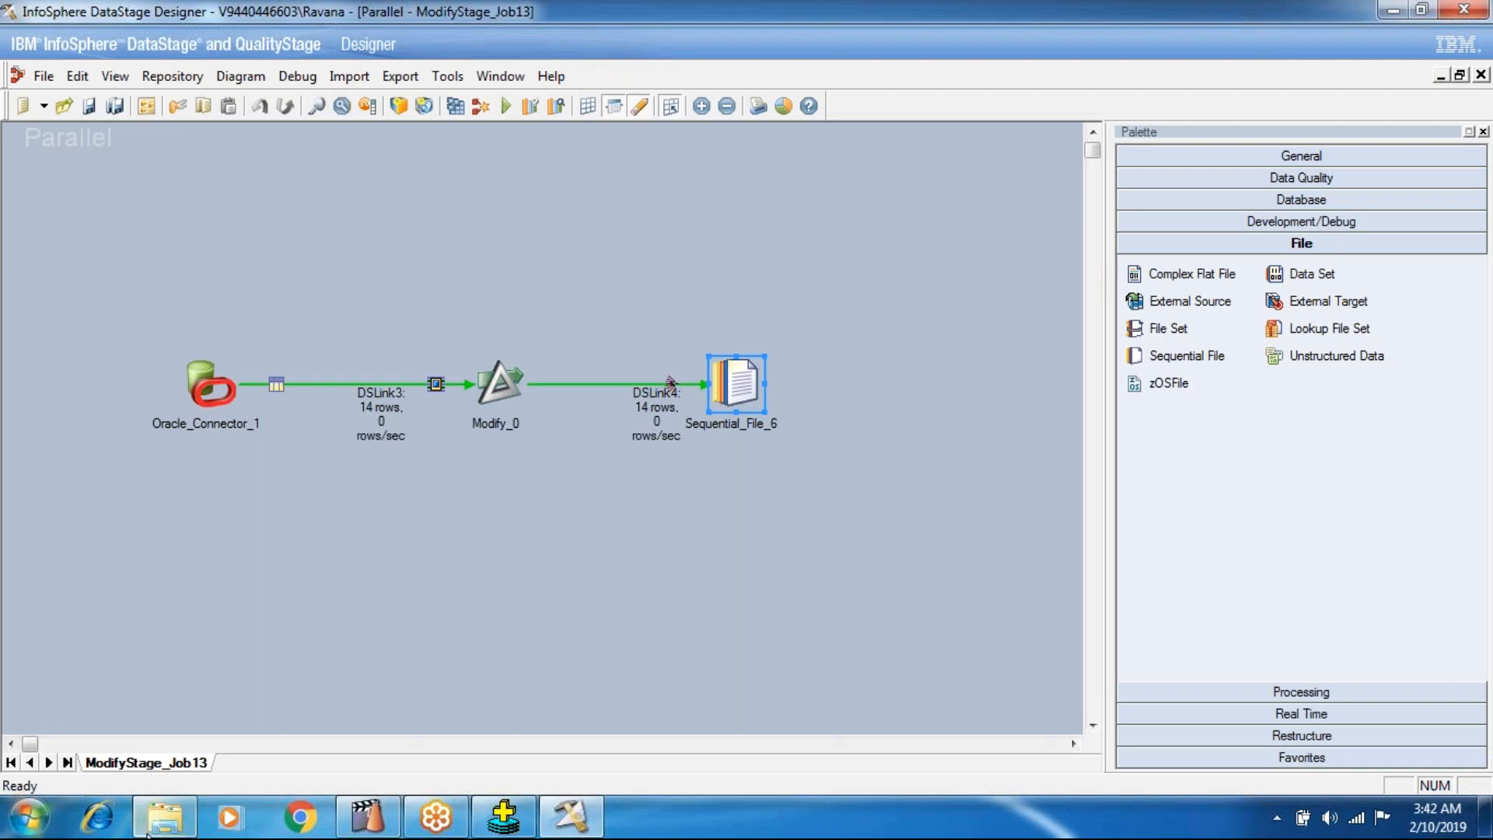
Switch to Windows Explorer and open MOdifyOutput from the SEQ_TAR folder to examine the job's output.
{"action": "left_click", "coordinate": [165, 817]}
{"action": "double_click", "coordinate": [314, 210]}
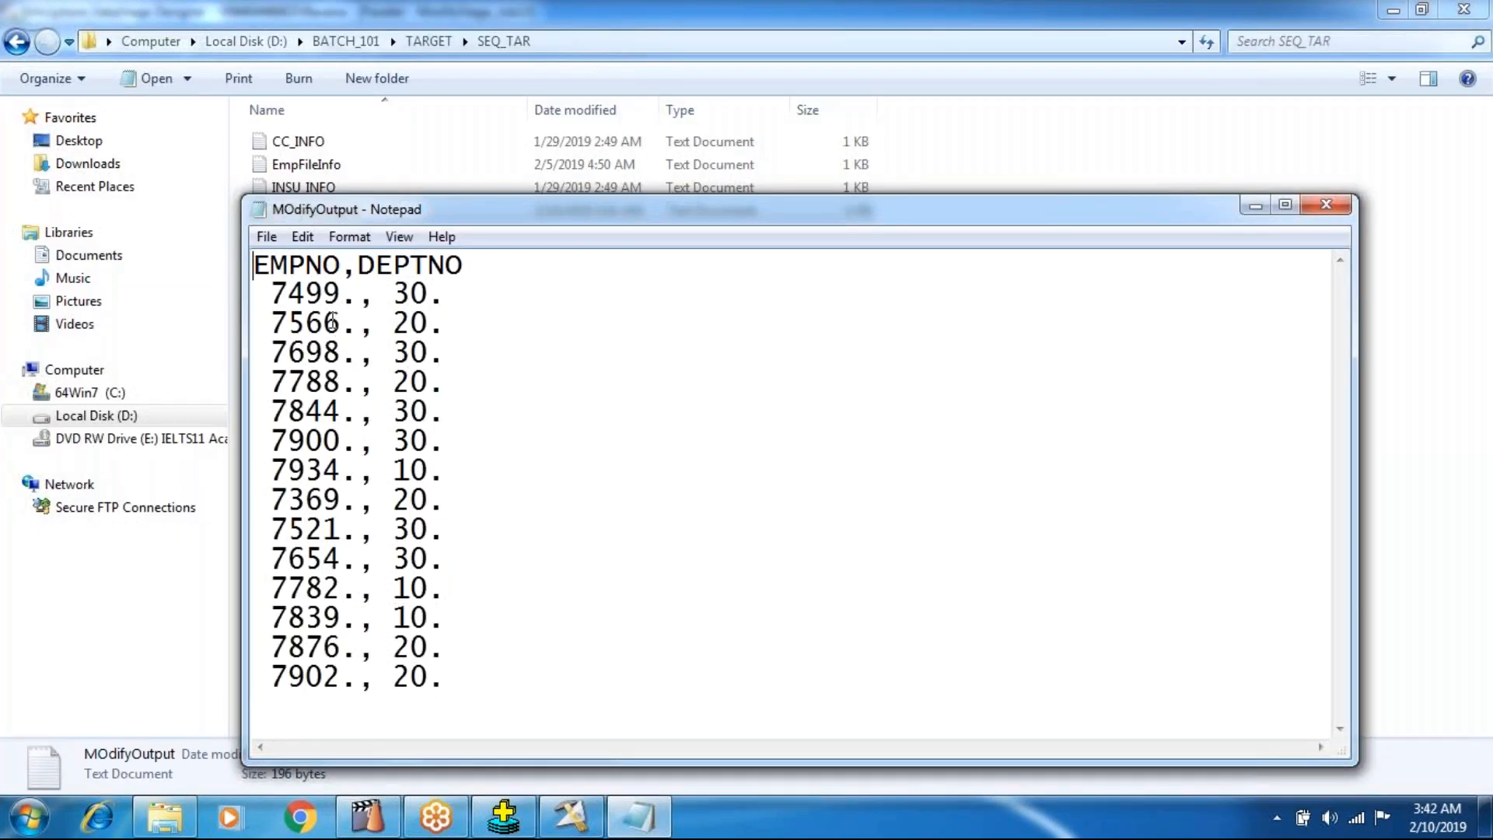
Close the output file, return to DataStage Designer and check the column definitions of Sequential_File_6.
{"action": "left_click", "coordinate": [1327, 204]}
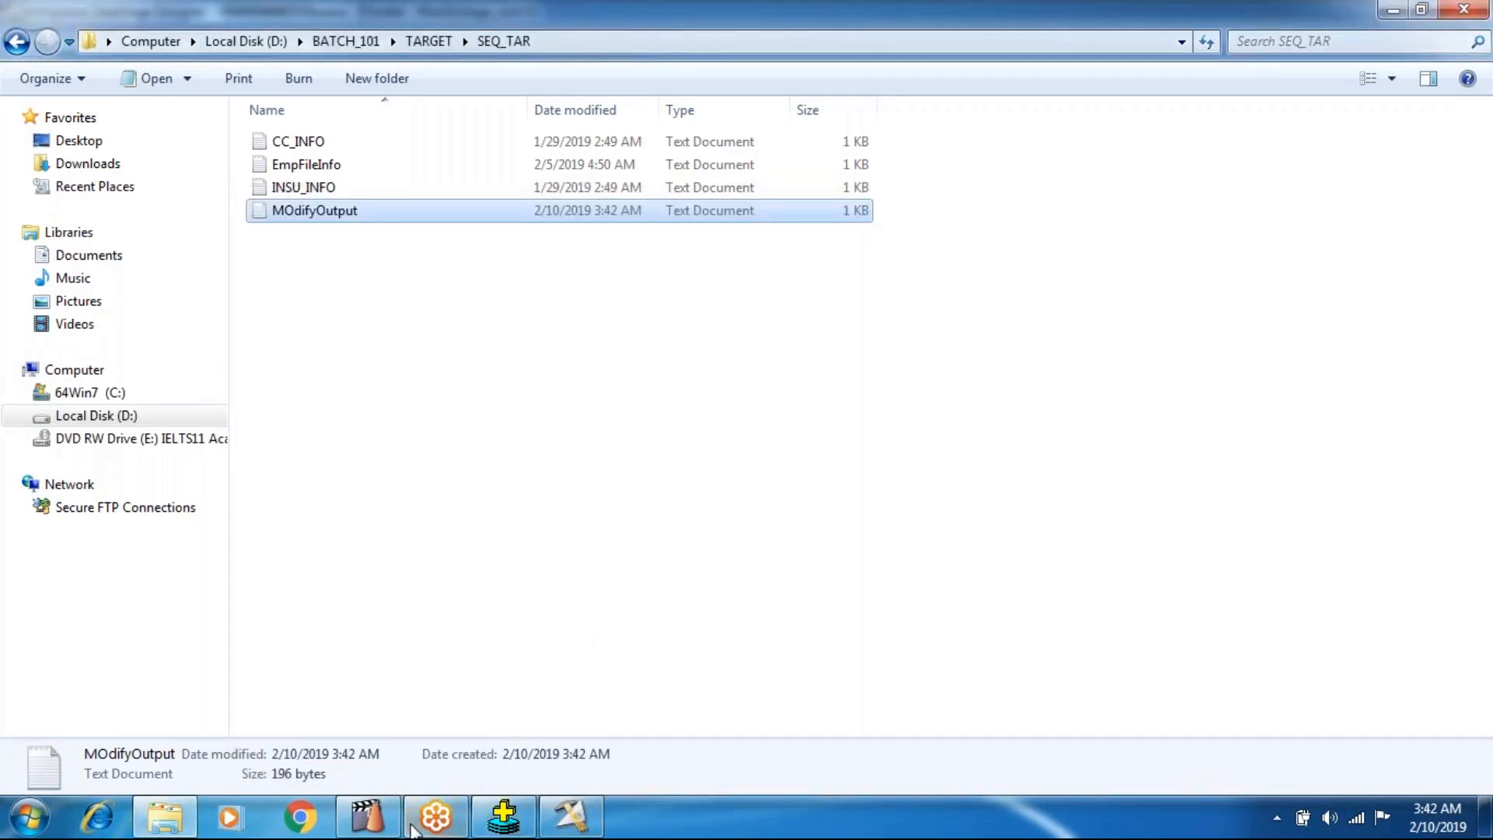
{"action": "left_click", "coordinate": [597, 818]}
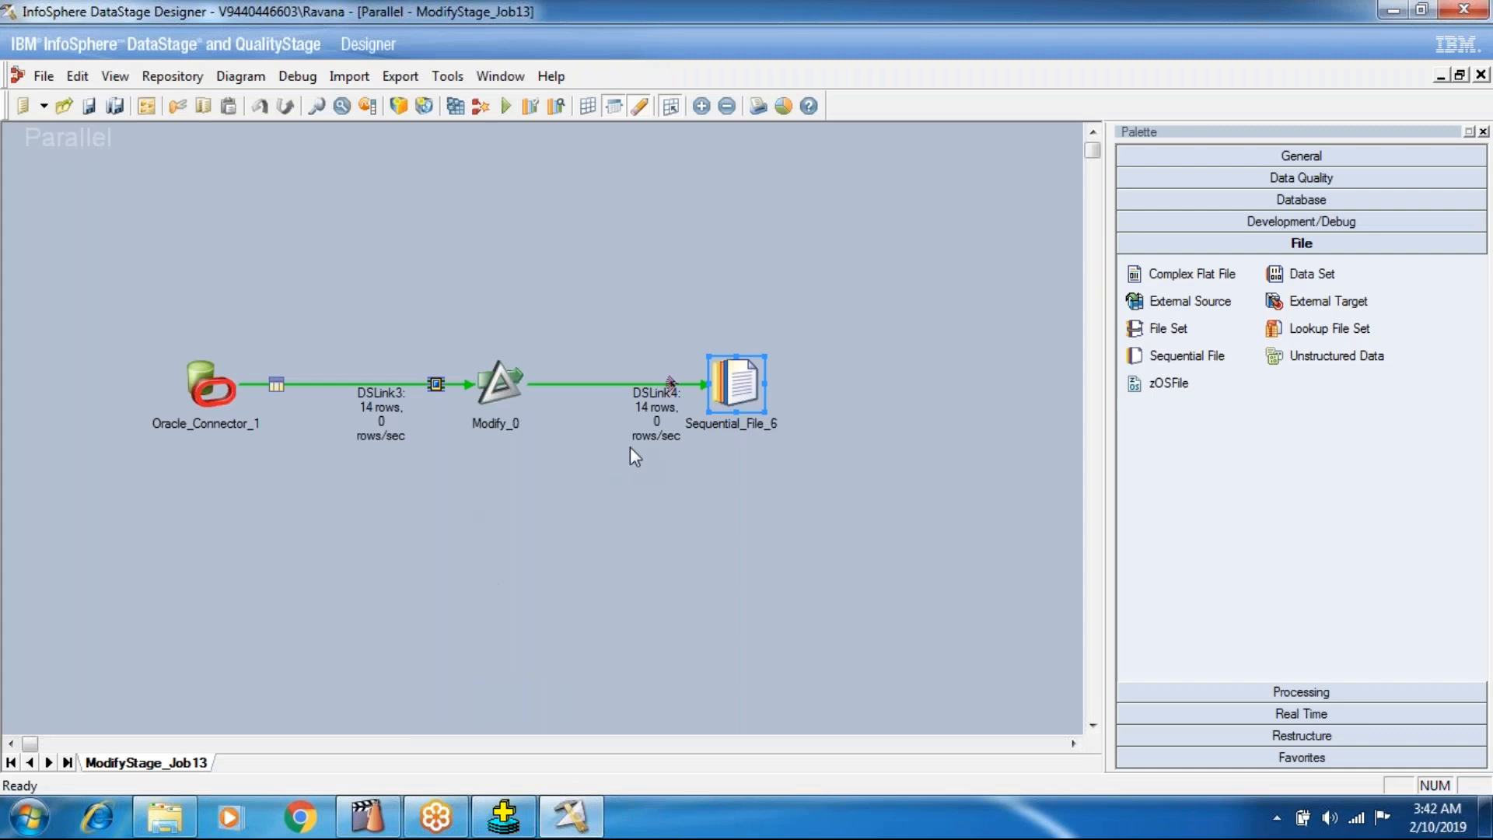
{"action": "double_click", "coordinate": [713, 386]}
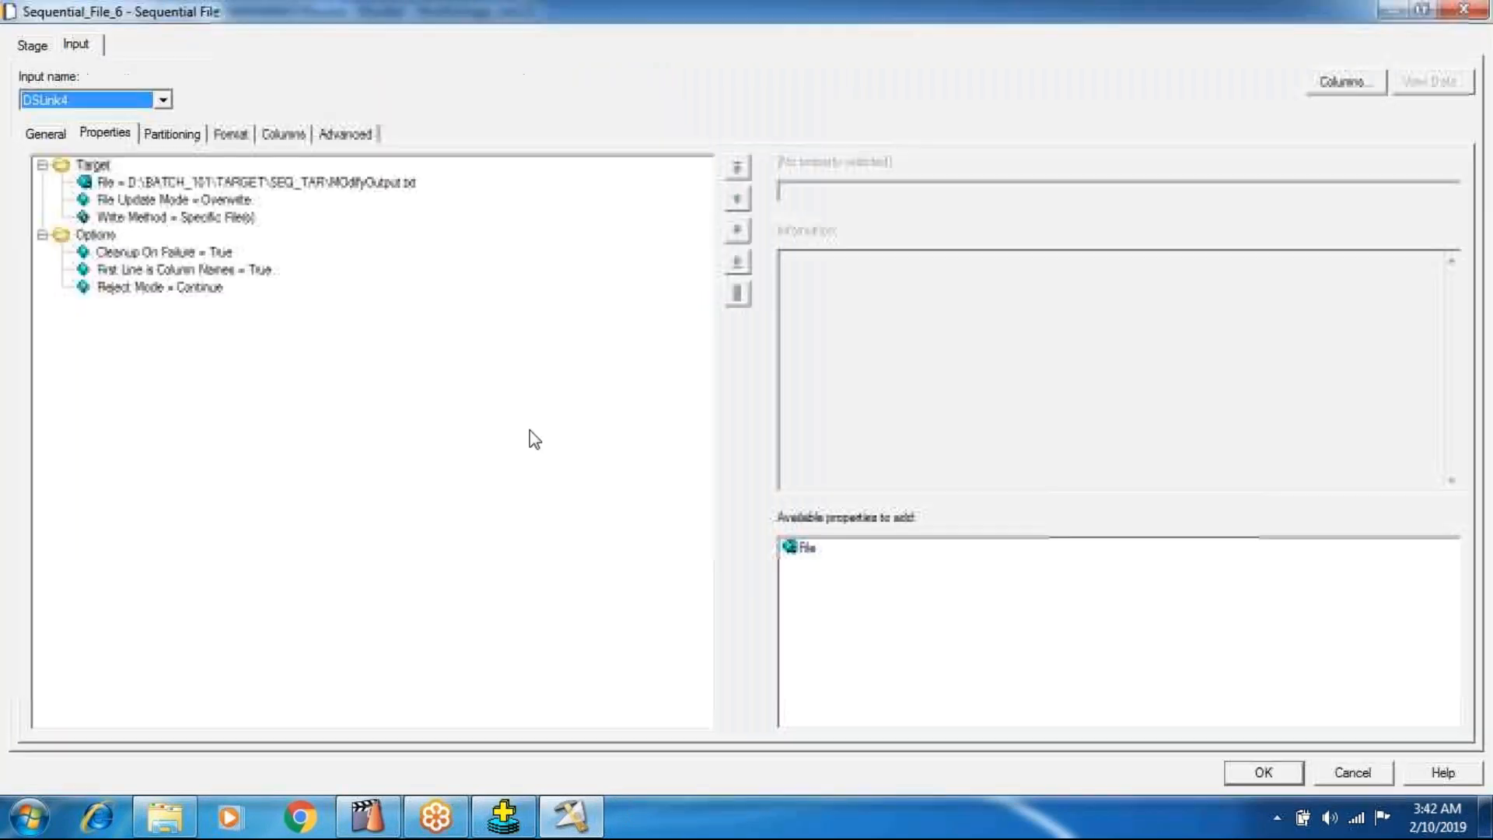
{"action": "left_click", "coordinate": [262, 143]}
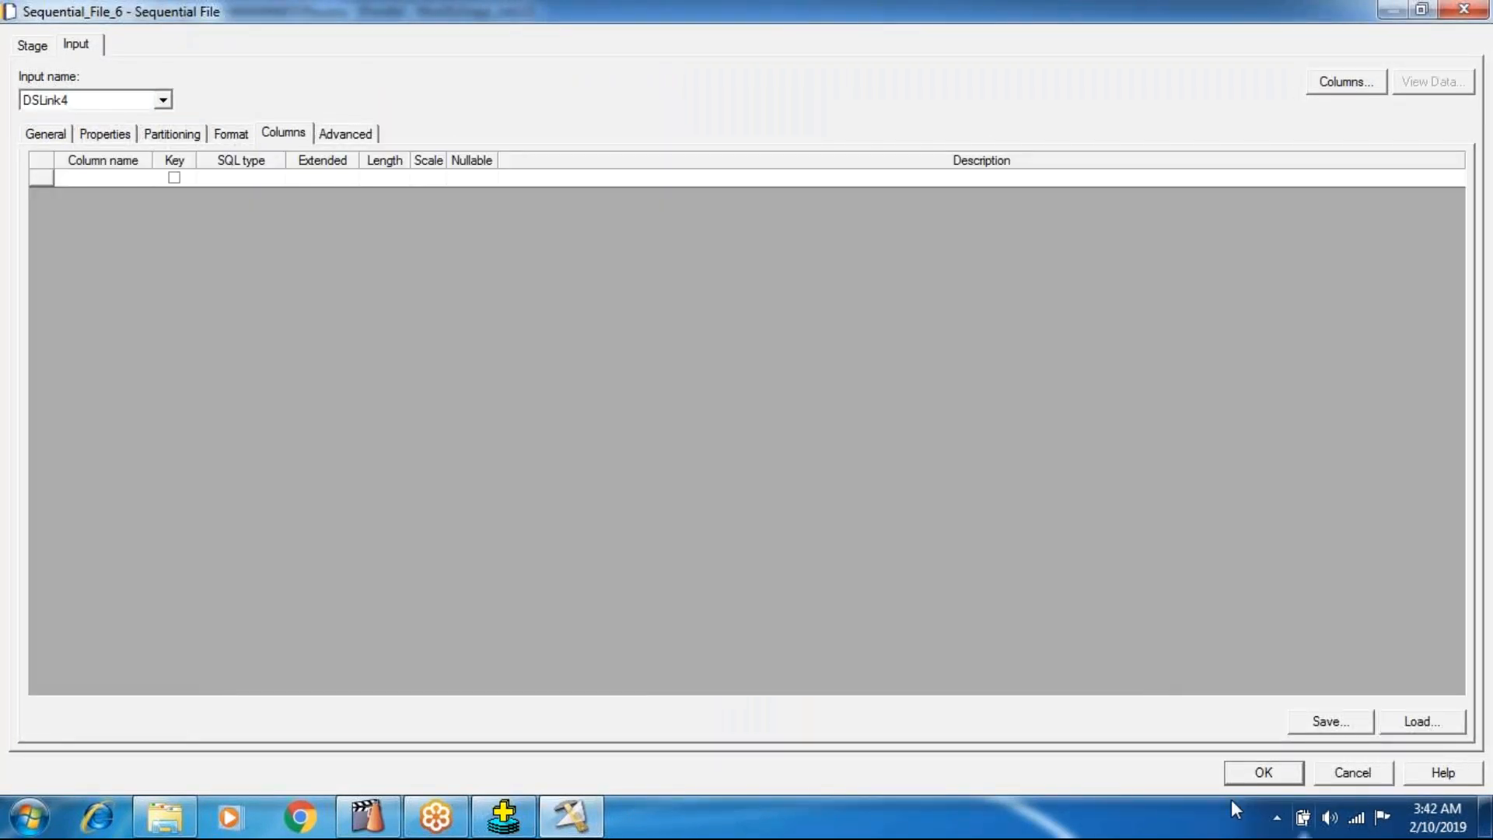
{"action": "left_click", "coordinate": [1244, 781]}
Add COMM to the Modify_0 specification so it reads KEEP EMPNO,DEPTNO,COMM.
{"action": "double_click", "coordinate": [505, 389]}
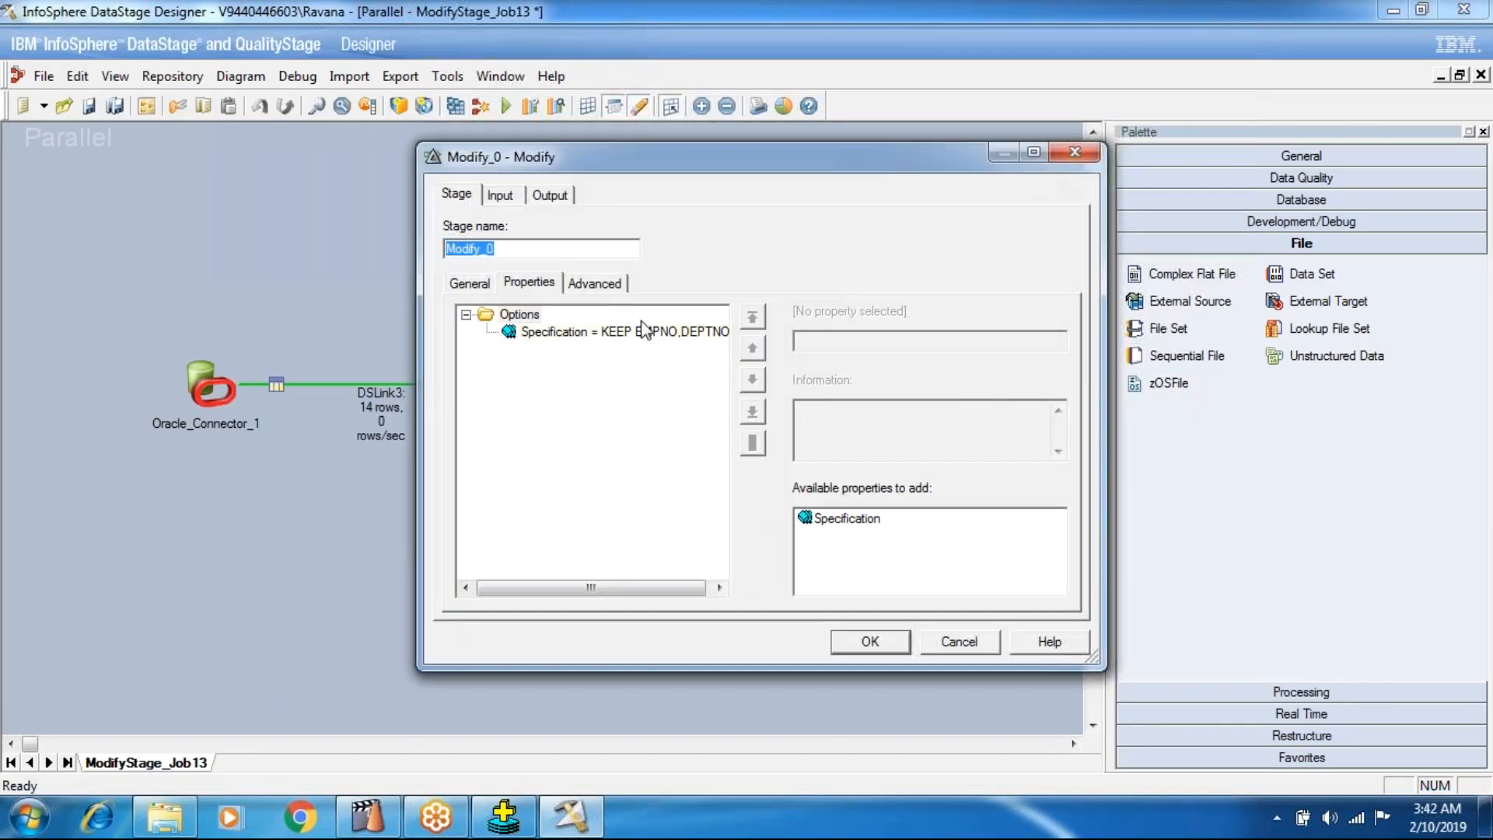
{"action": "left_click", "coordinate": [645, 333]}
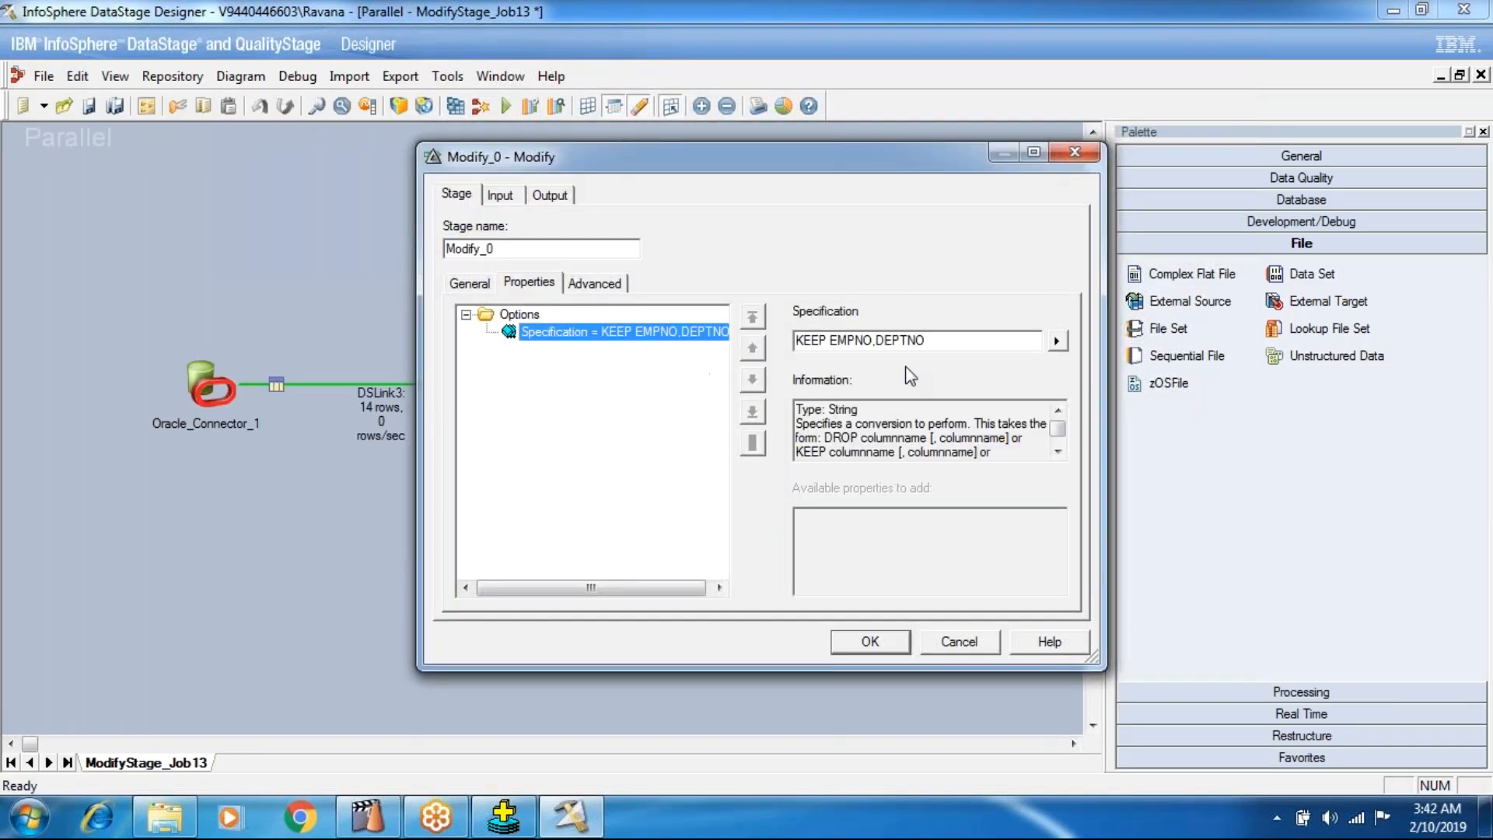
{"action": "left_click", "coordinate": [994, 340]}
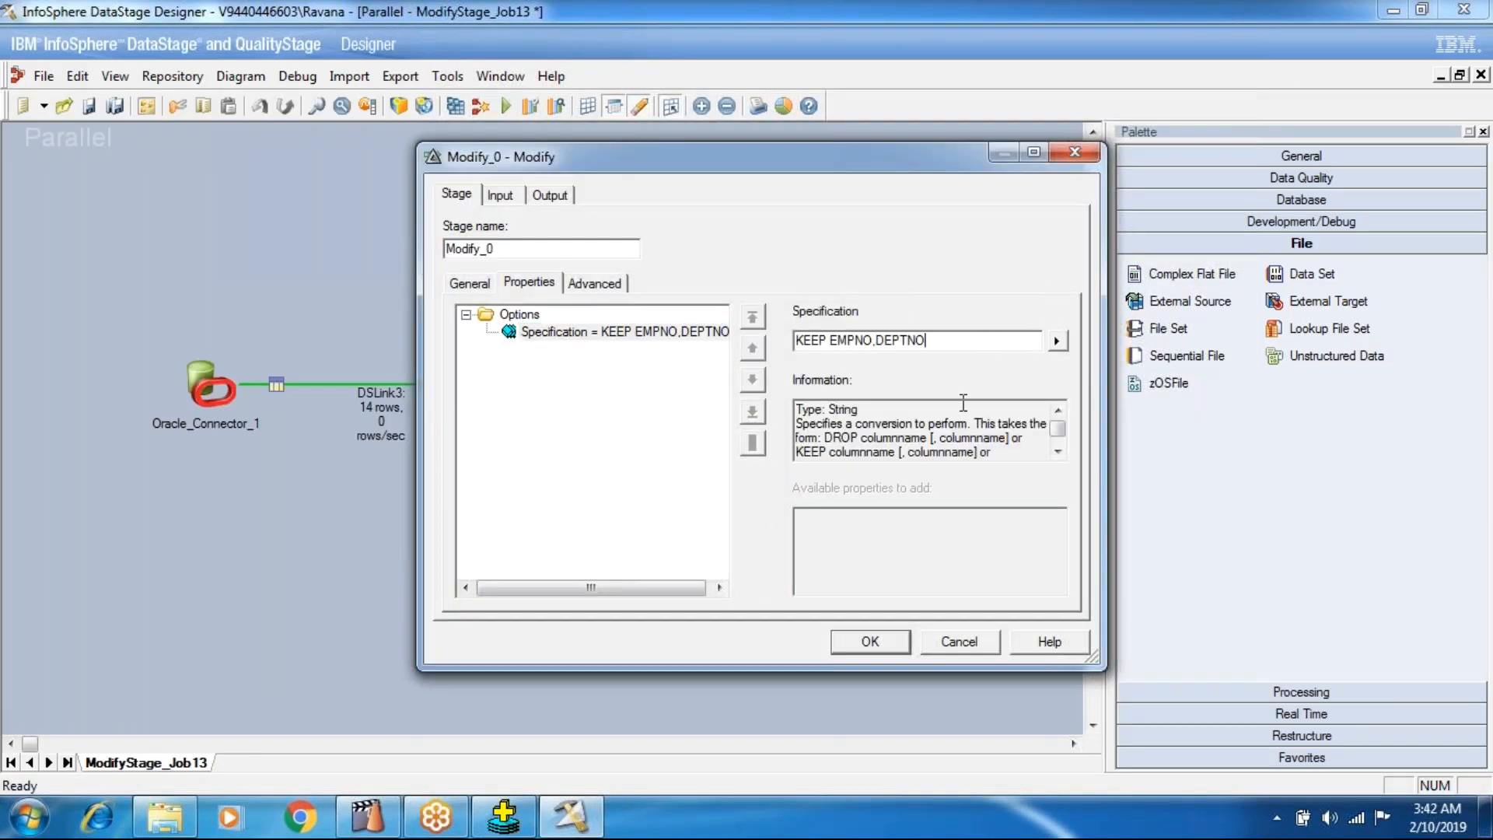
{"action": "type", "text": ",COMM"}
{"action": "left_click", "coordinate": [875, 646]}
Compile ModifyStage_Job13, agreeing to save its changes, and run the job.
{"action": "left_click", "coordinate": [455, 105]}
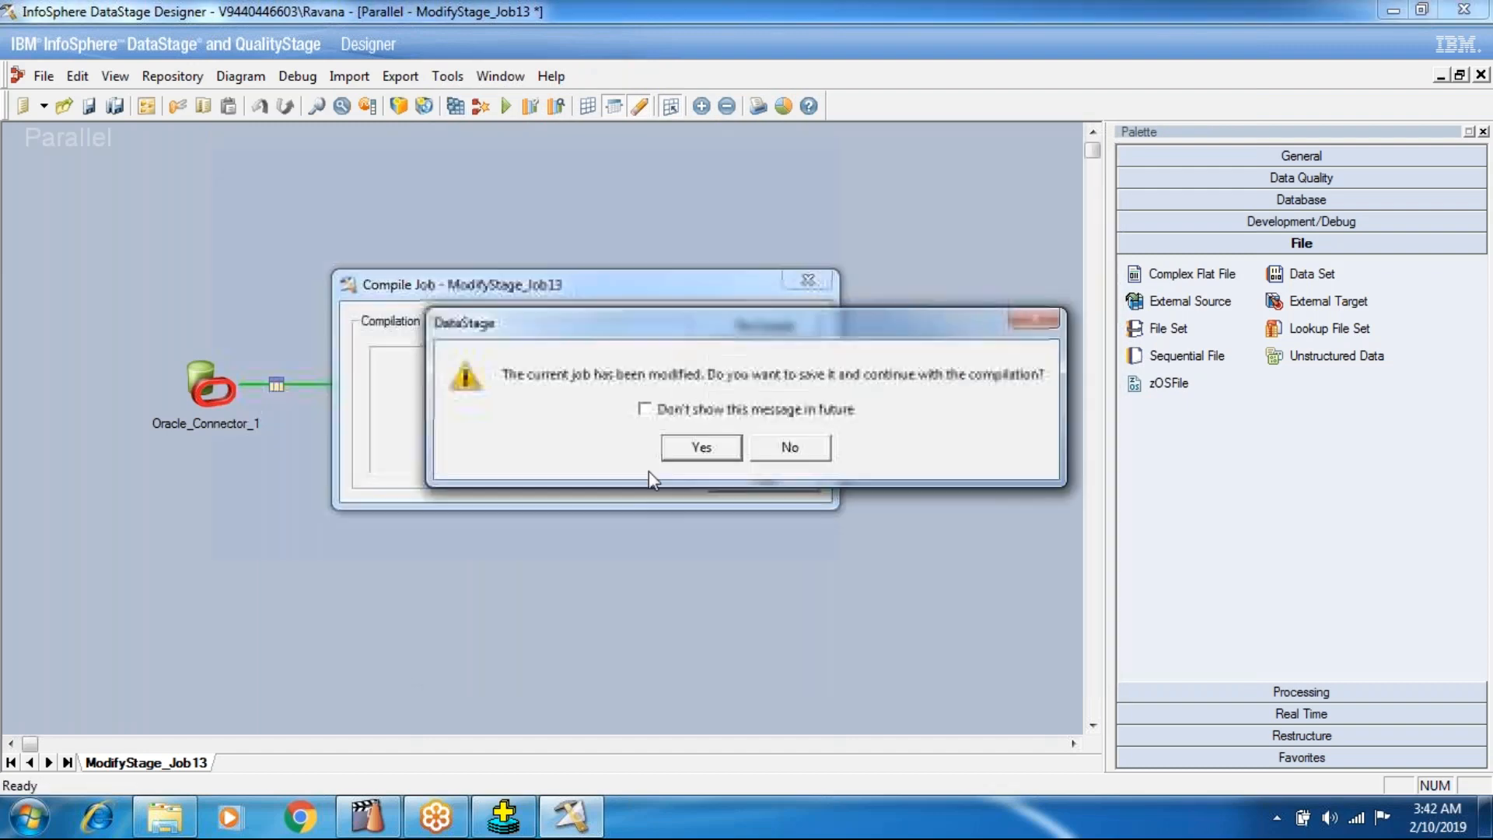
{"action": "left_click", "coordinate": [683, 454]}
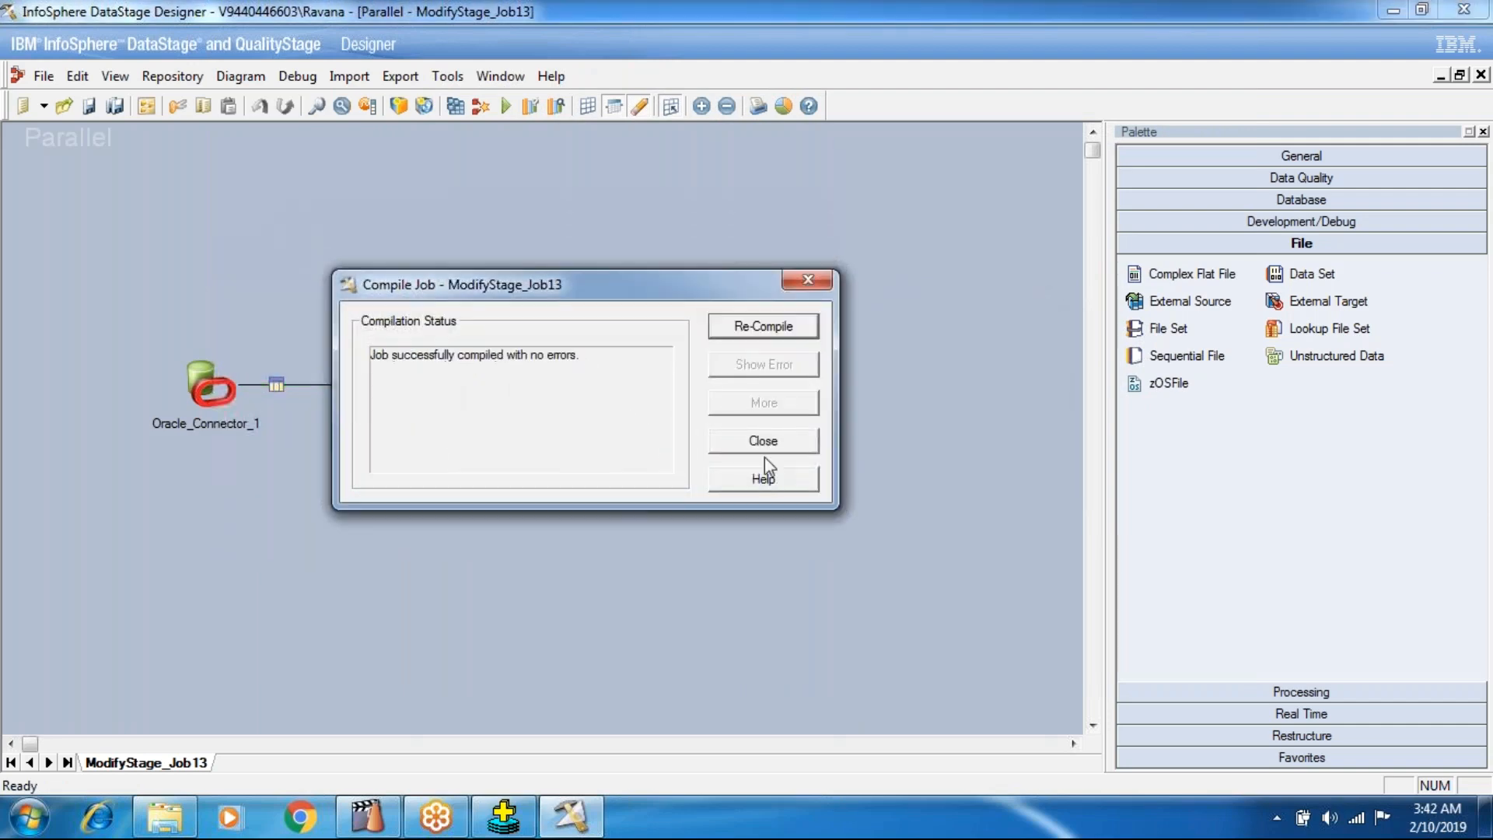
{"action": "left_click", "coordinate": [772, 446]}
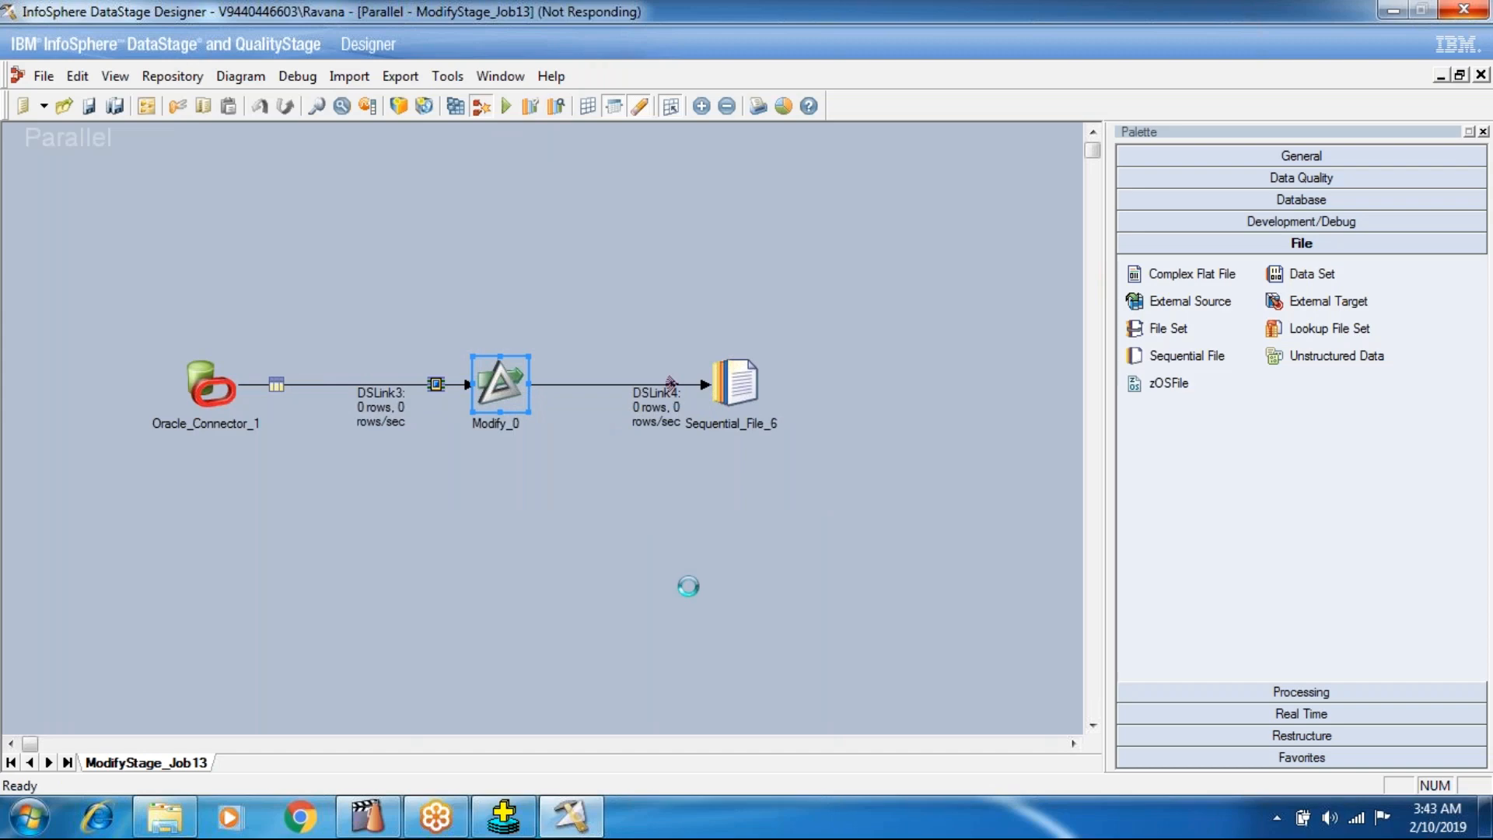
{"action": "left_click", "coordinate": [892, 456]}
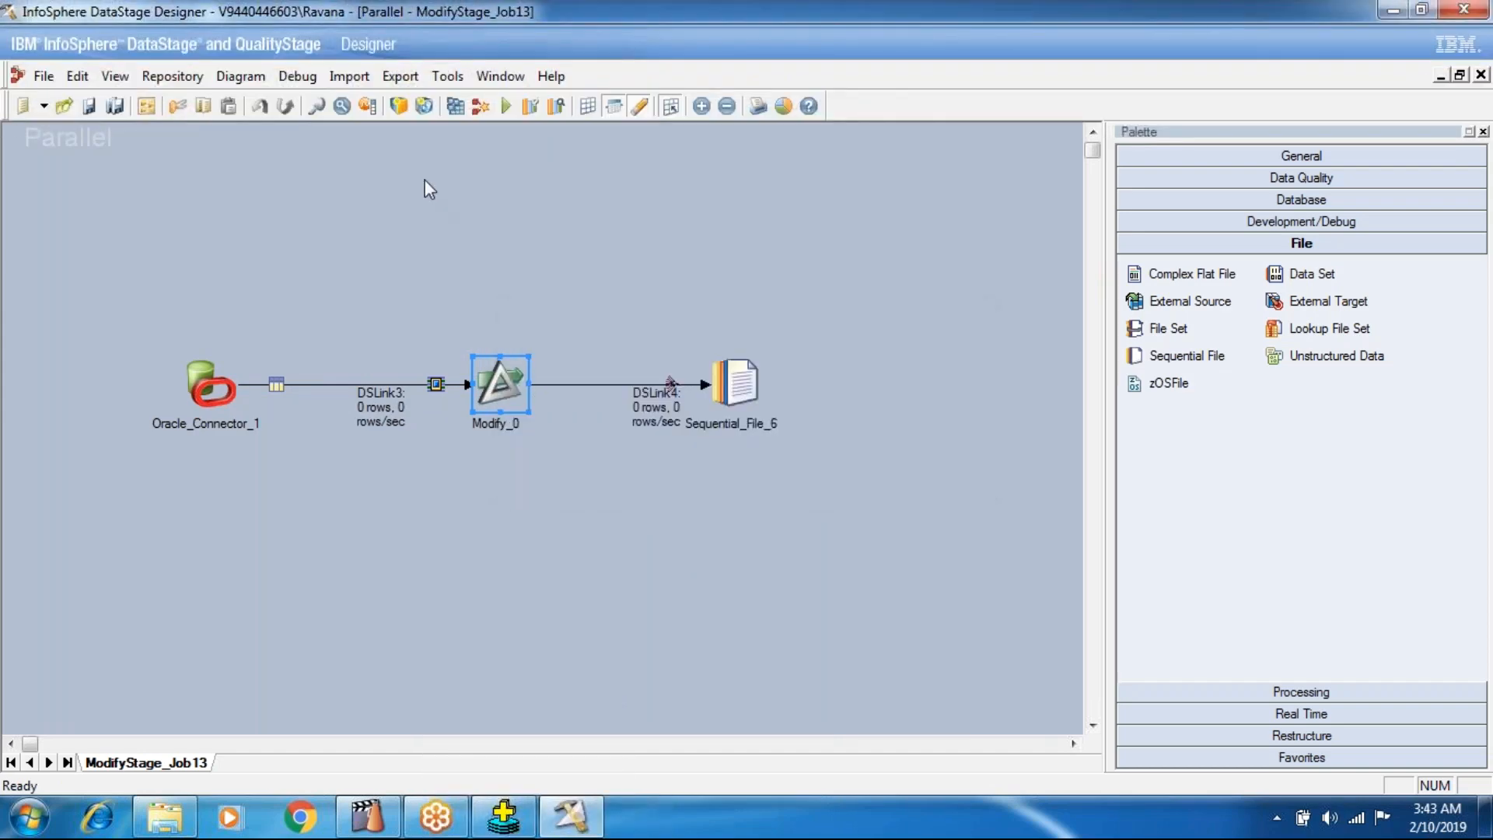
{"action": "left_click", "coordinate": [506, 106]}
{"action": "left_click", "coordinate": [368, 473]}
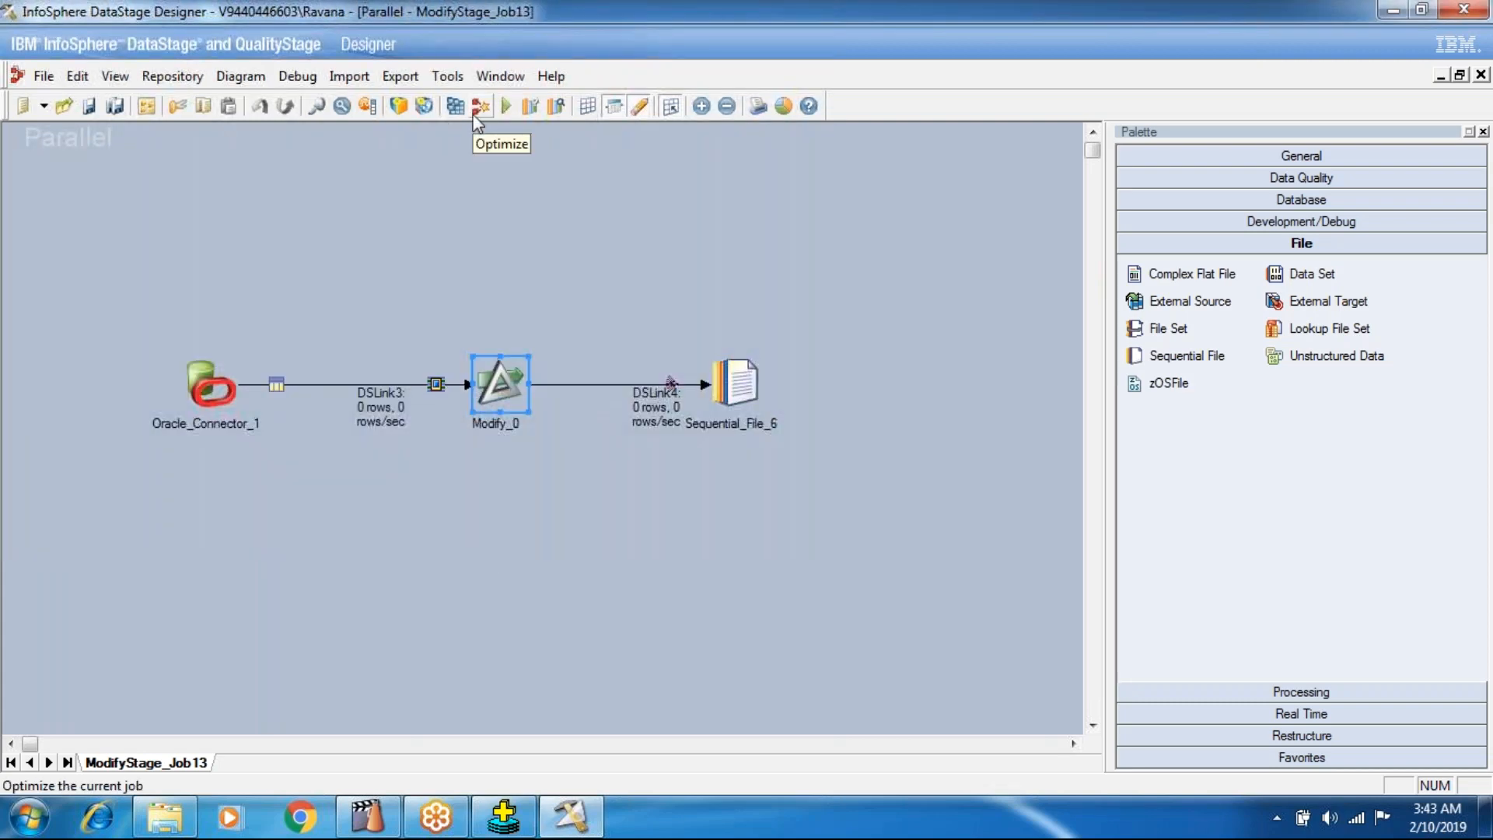
{"action": "left_click", "coordinate": [412, 544]}
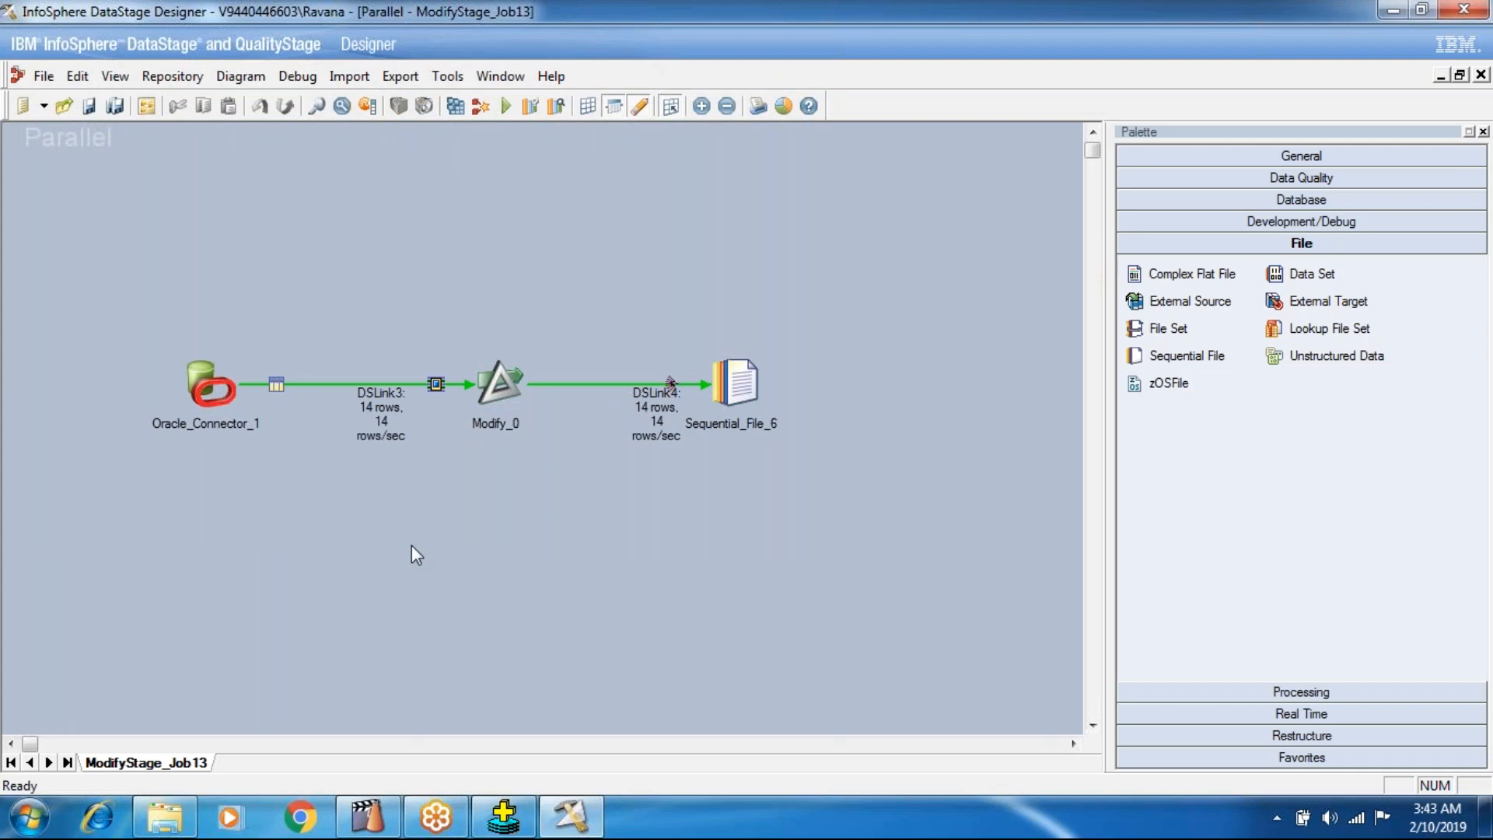
Switch to Windows Explorer, open MOdifyOutput to examine its records, and close it again.
{"action": "left_click", "coordinate": [165, 817]}
{"action": "double_click", "coordinate": [310, 219]}
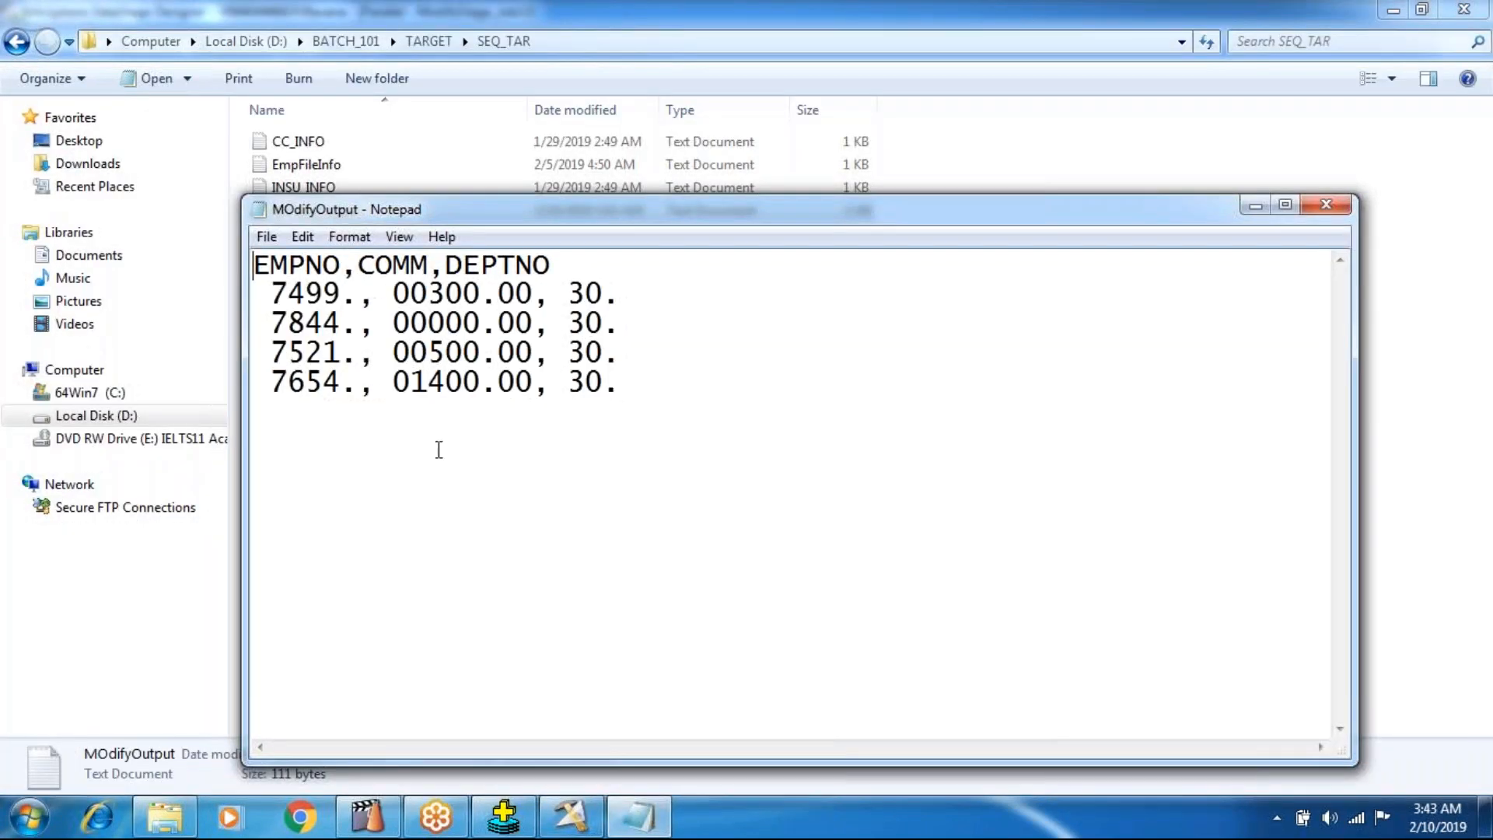
{"action": "left_click_drag", "start_coordinate": [262, 294], "coordinate": [406, 410]}
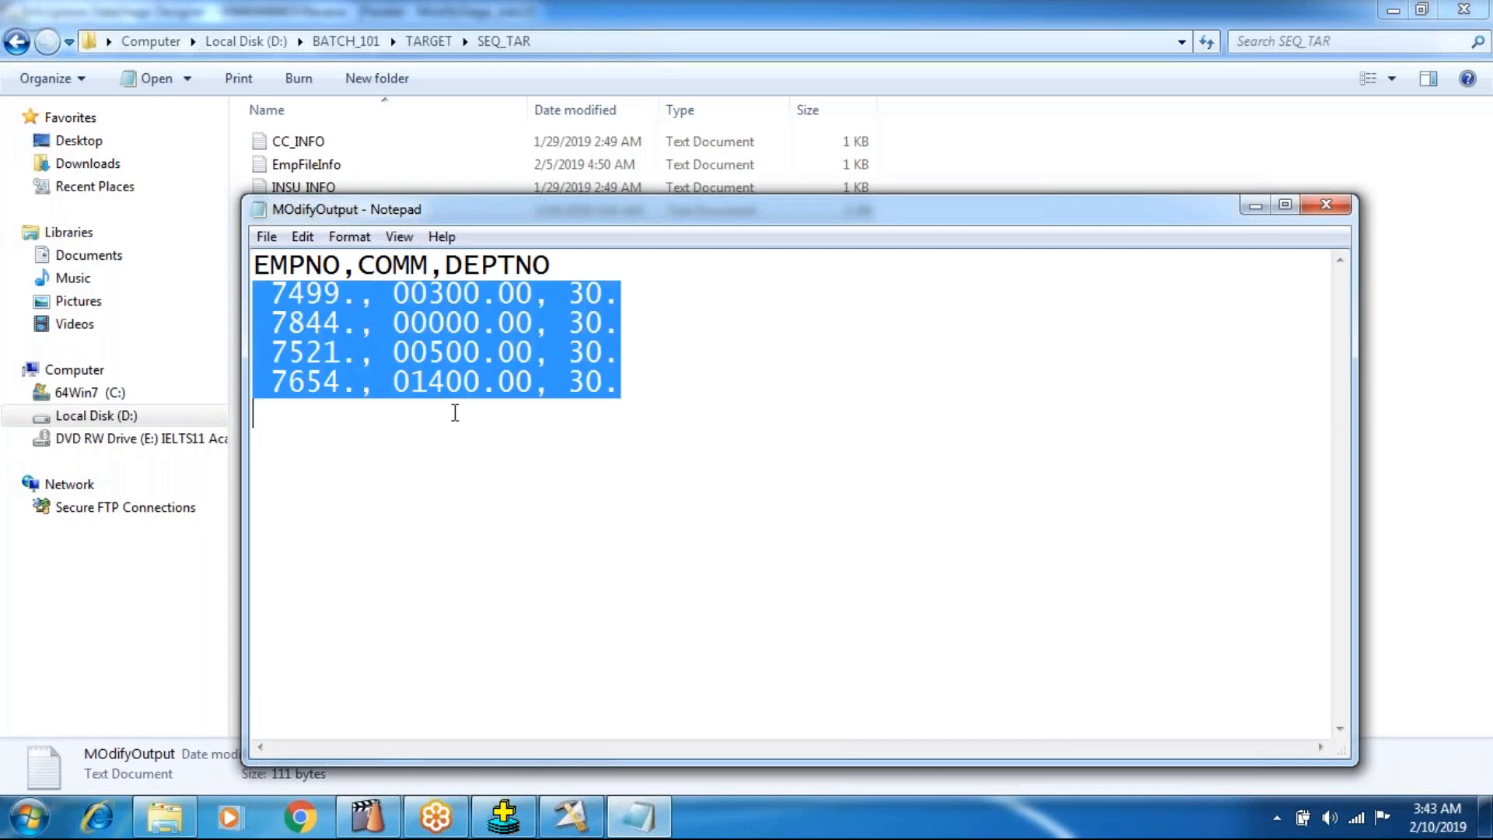
{"action": "left_click", "coordinate": [1327, 206]}
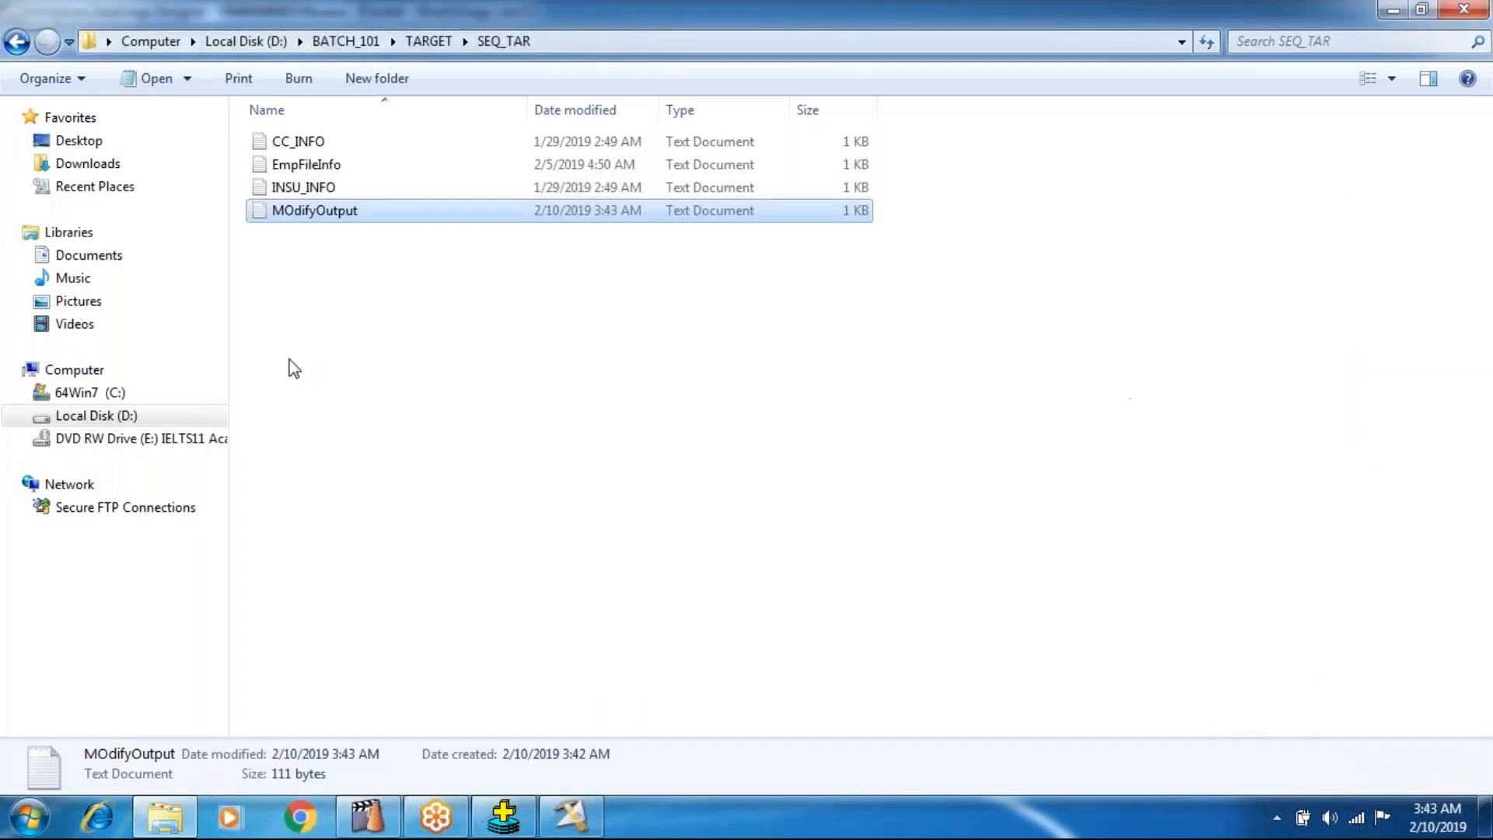
Return to DataStage Designer and add a second Specification property to the Modify_0 stage.
{"action": "left_click", "coordinate": [570, 817]}
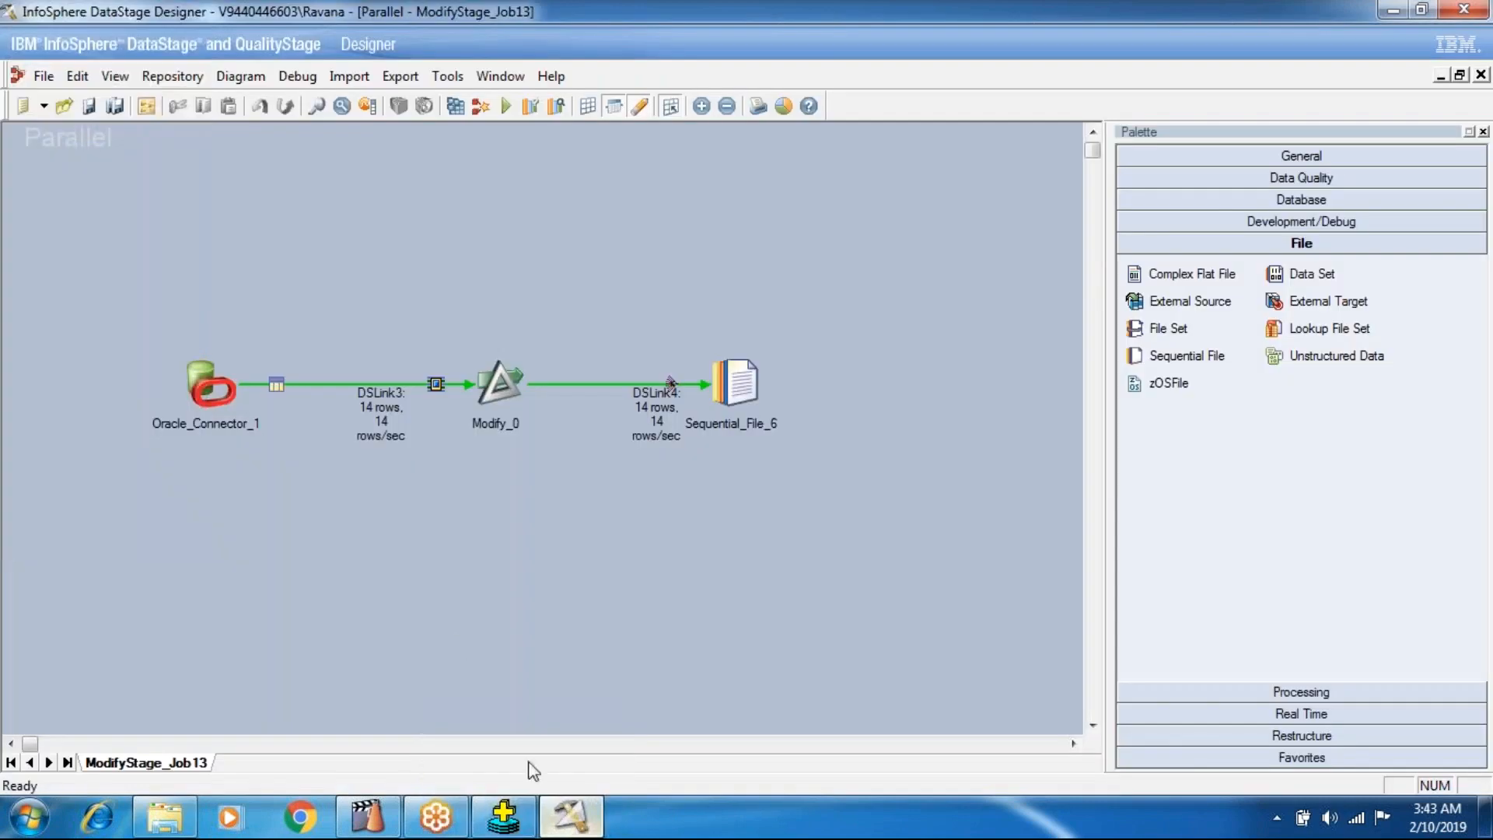
{"action": "double_click", "coordinate": [511, 380]}
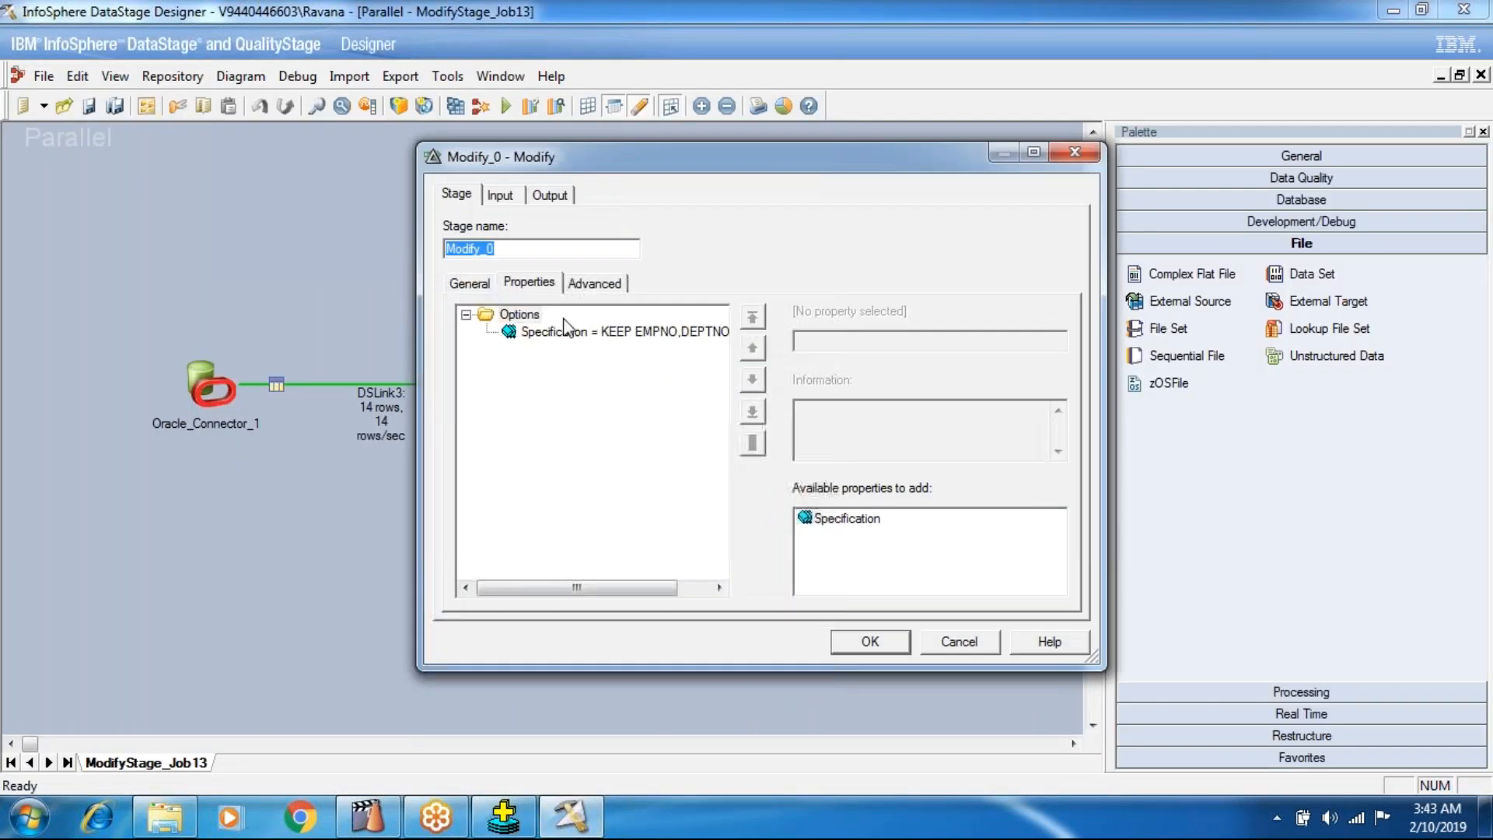
{"action": "left_click", "coordinate": [844, 519]}
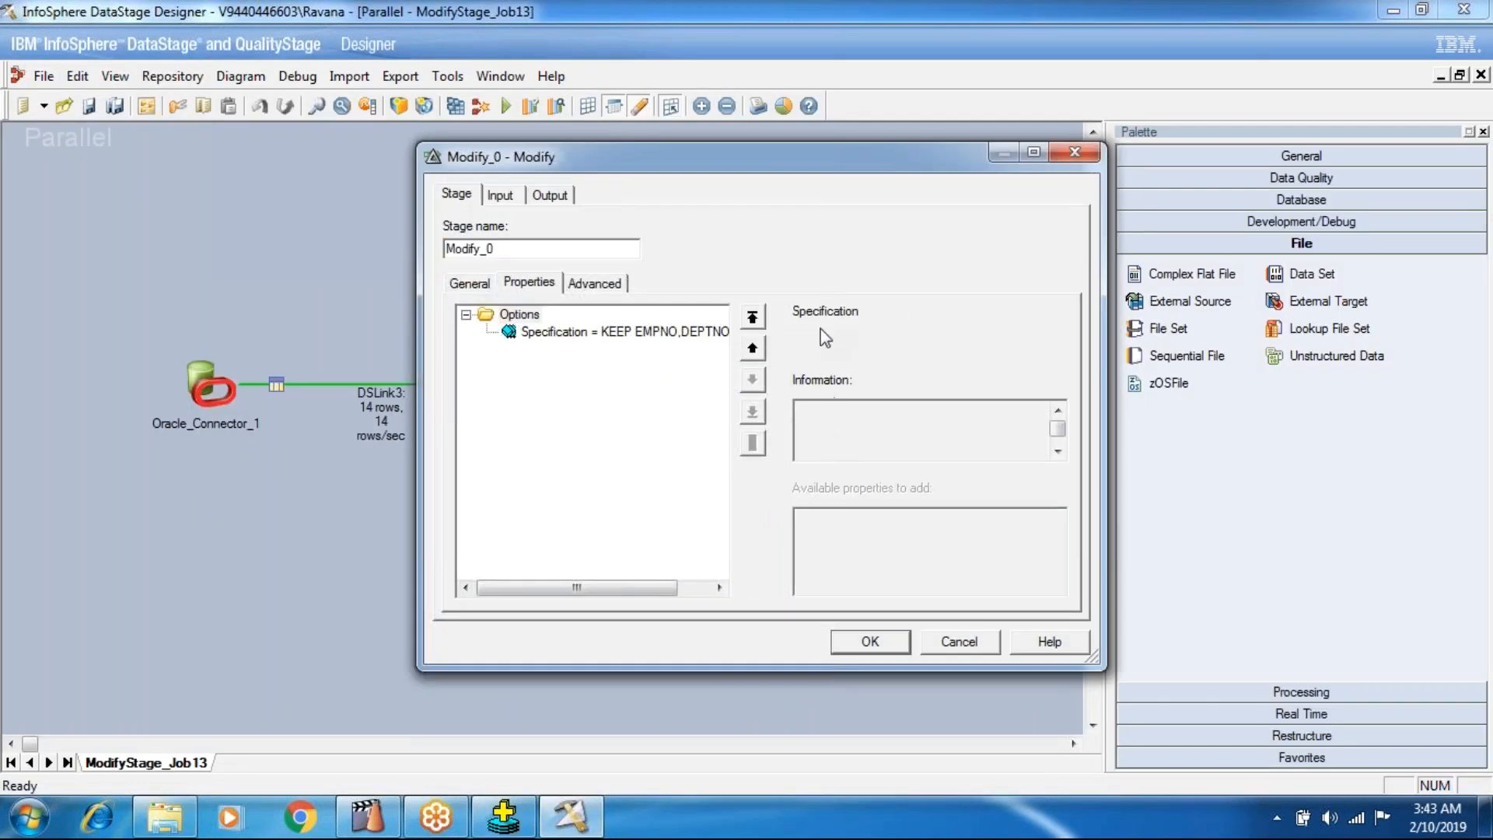
Open the Modify stage help and examine its Properties and Options category topics for the specification forms and type conversions.
{"action": "left_click", "coordinate": [1046, 641]}
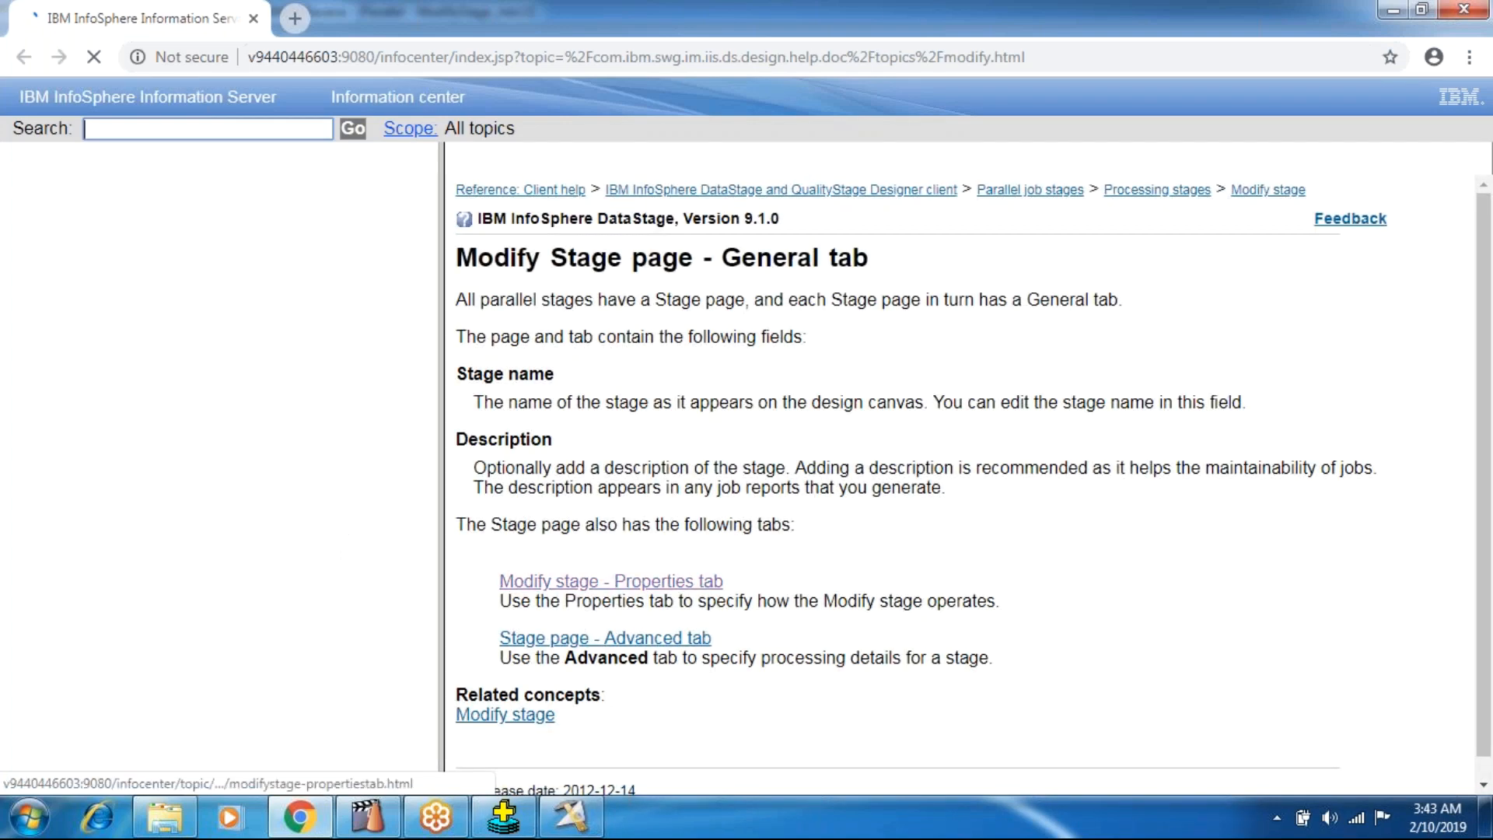
{"action": "left_click", "coordinate": [650, 593]}
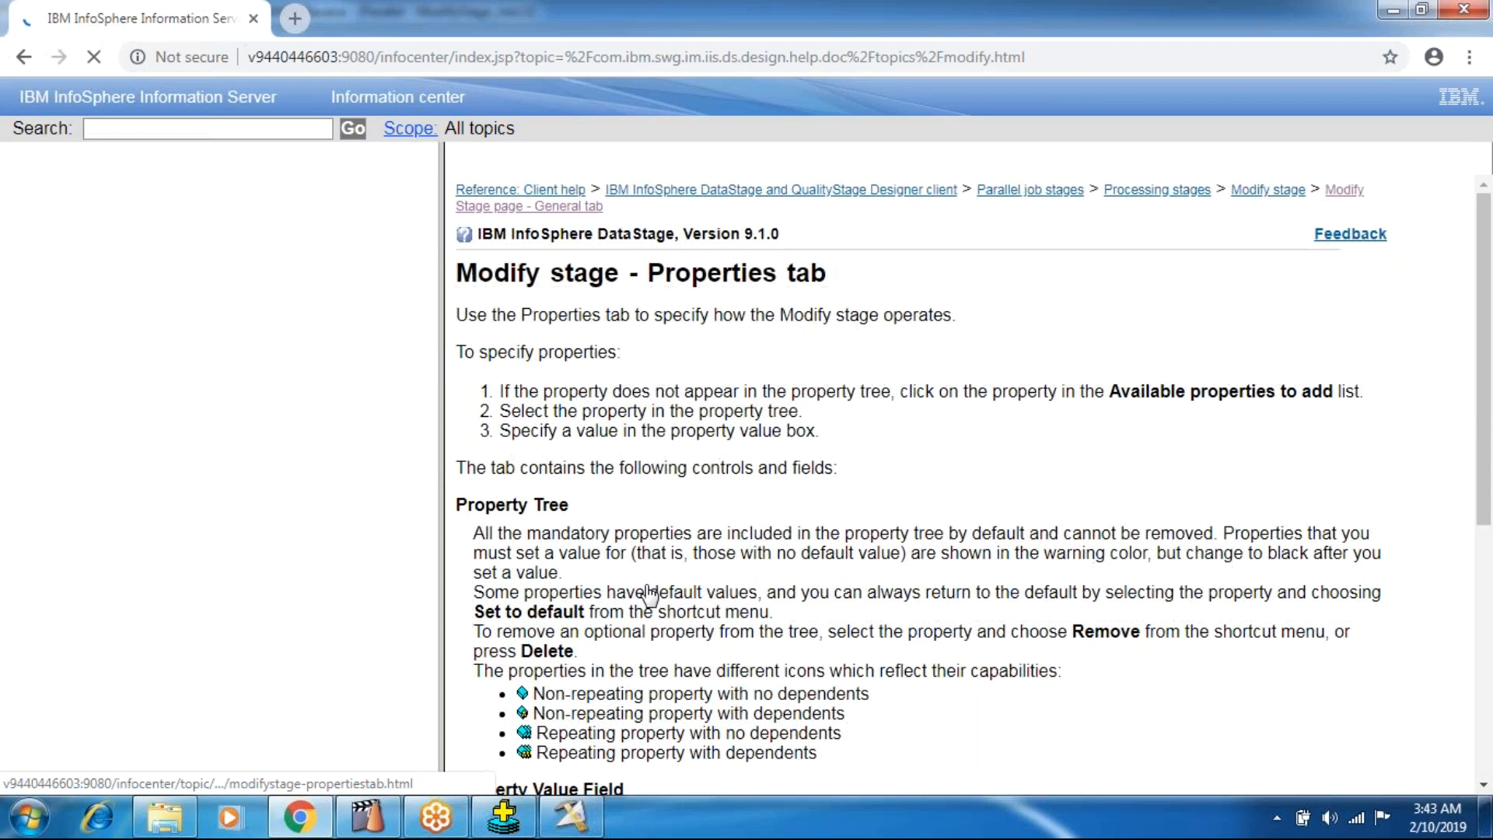
{"action": "scroll", "coordinate": [650, 596], "scroll_direction": "down", "scroll_amount": 5}
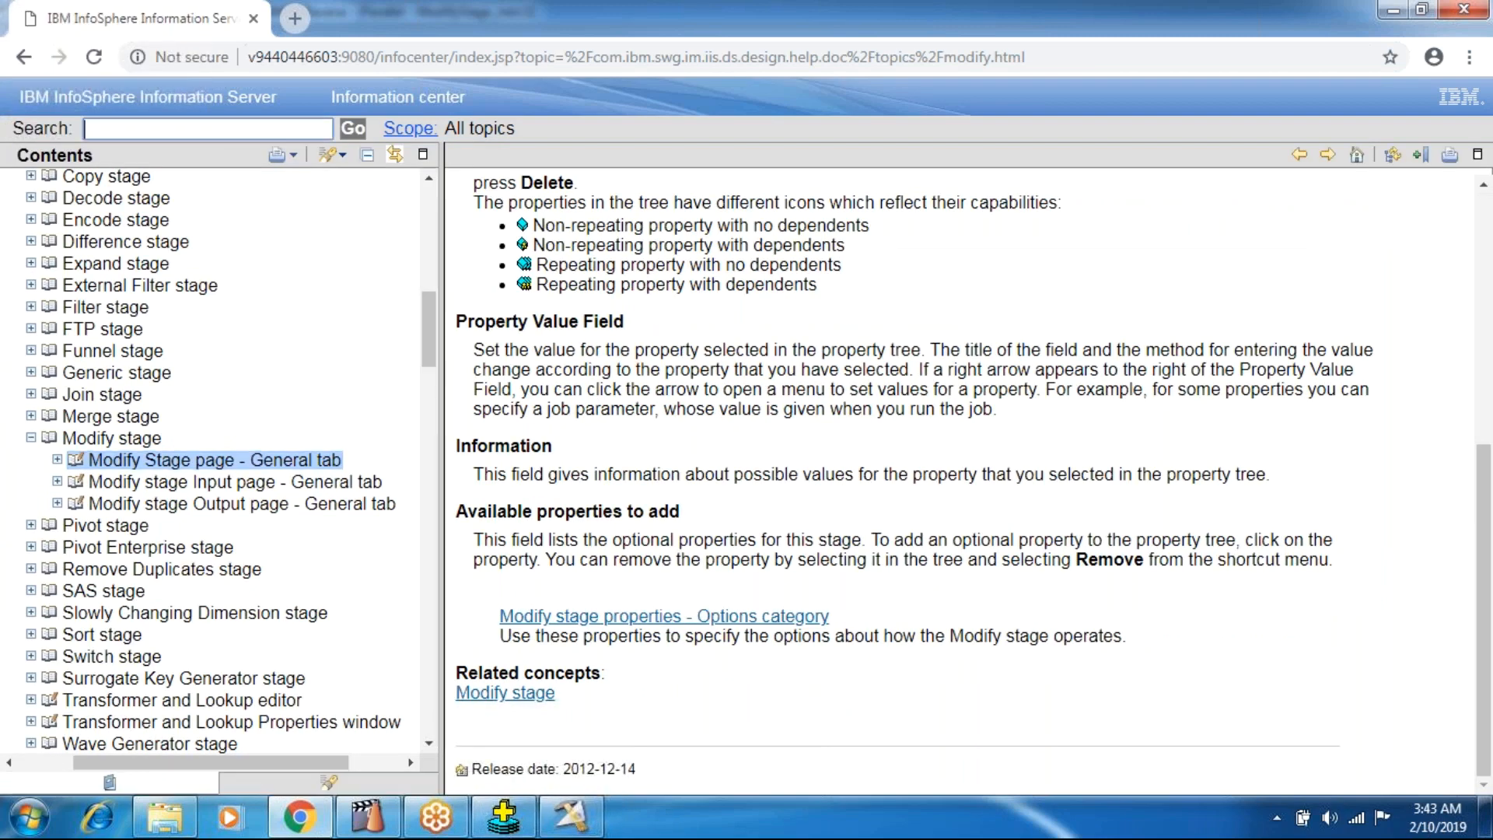
{"action": "scroll", "coordinate": [965, 479], "scroll_direction": "up", "scroll_amount": 4}
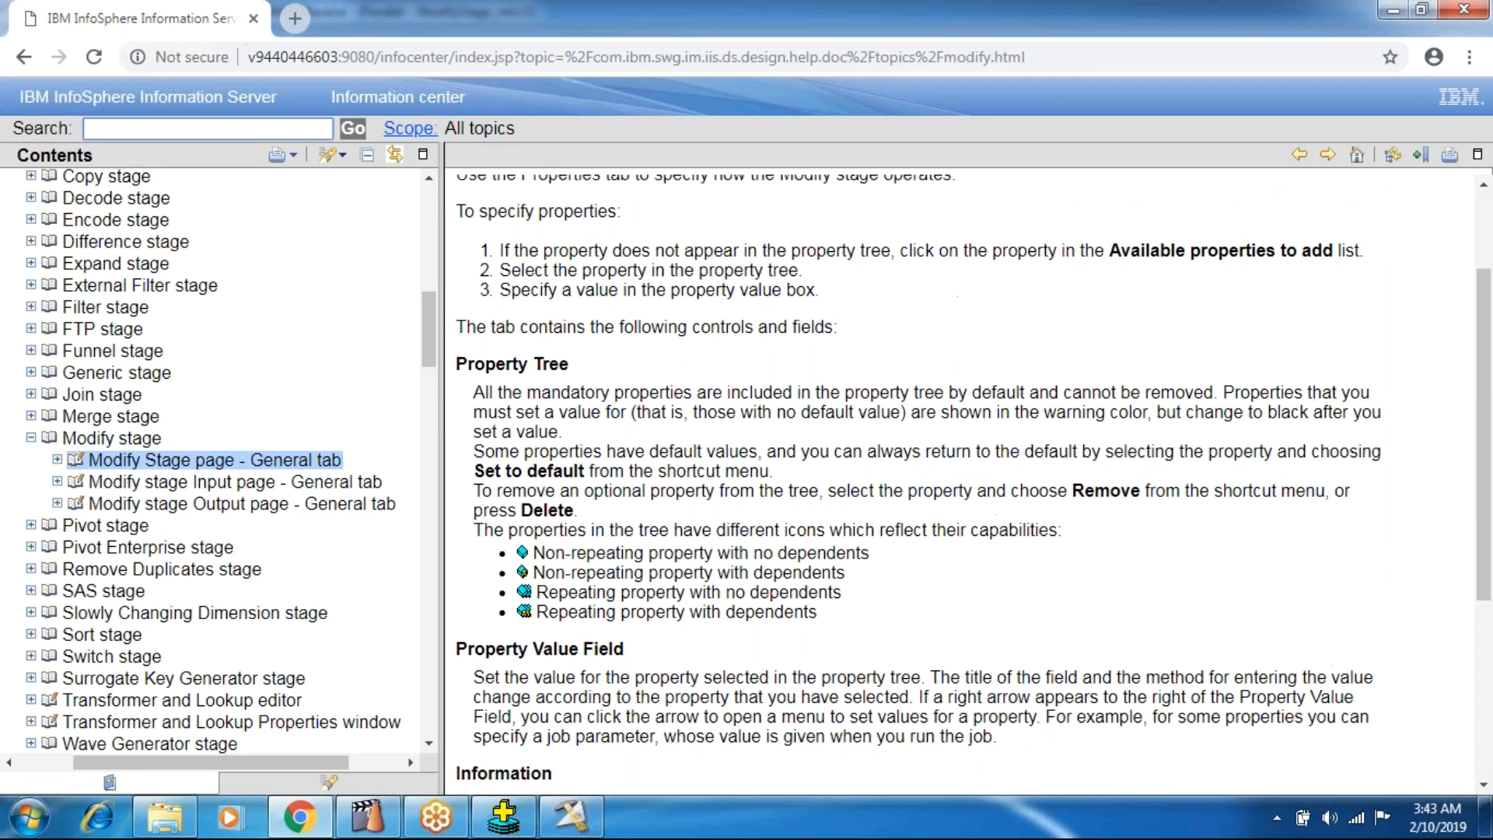
{"action": "scroll", "coordinate": [722, 615], "scroll_direction": "down", "scroll_amount": 4}
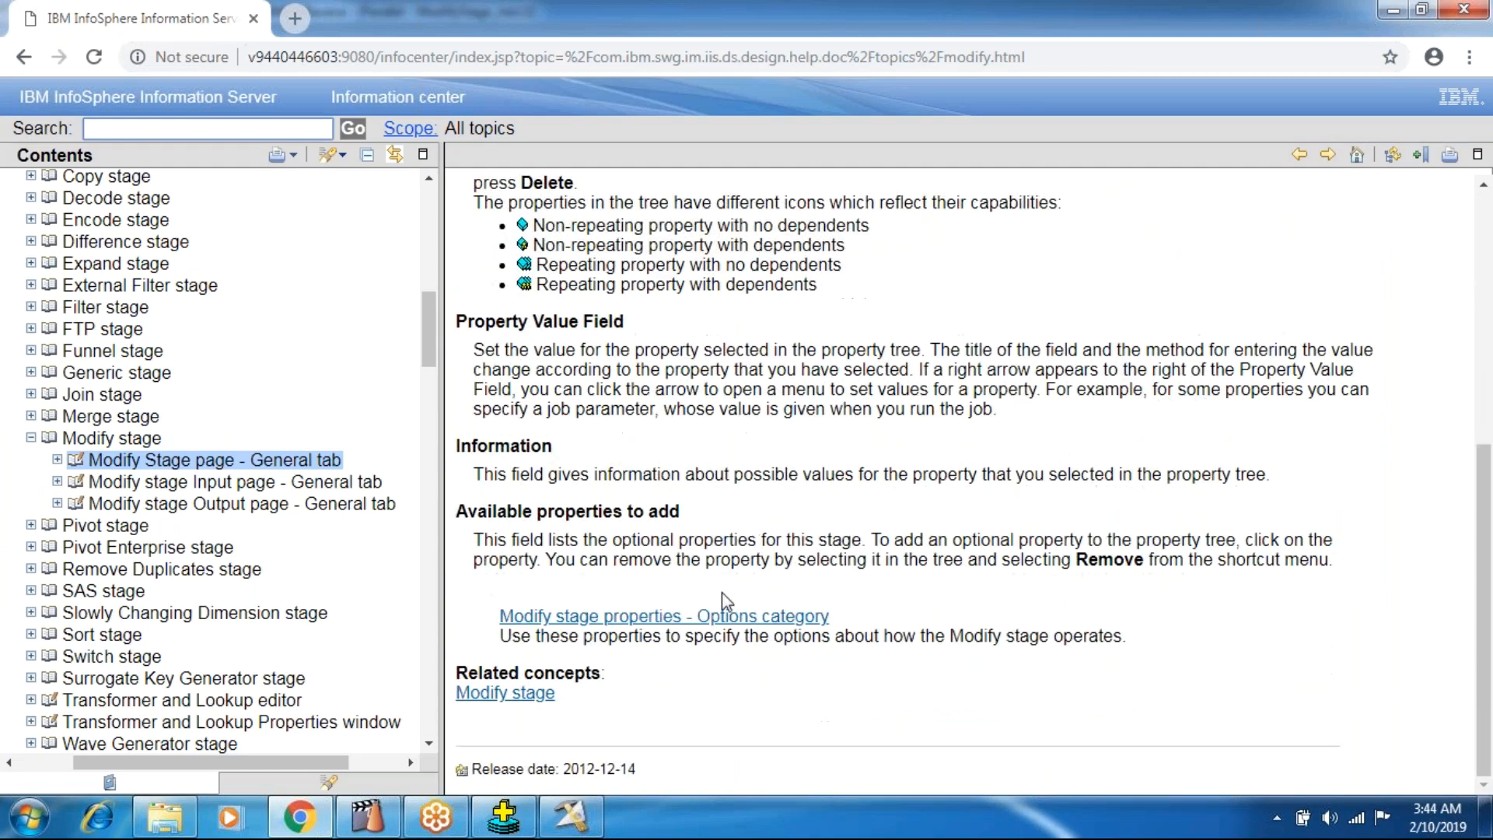
{"action": "left_click", "coordinate": [722, 619]}
{"action": "scroll", "coordinate": [722, 618], "scroll_direction": "down", "scroll_amount": 3}
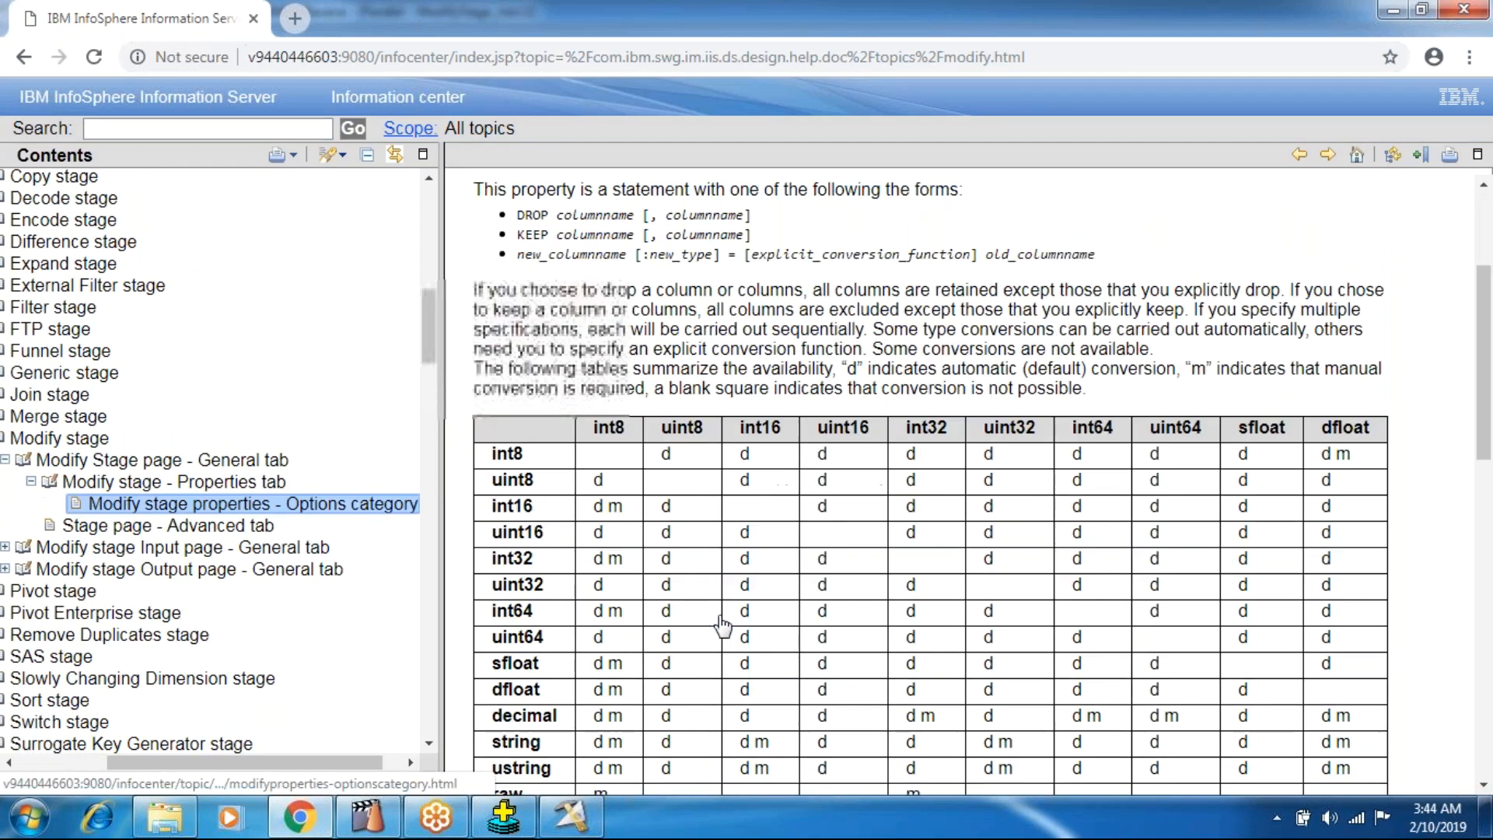
{"action": "scroll", "coordinate": [717, 630], "scroll_direction": "up", "scroll_amount": 4}
{"action": "scroll", "coordinate": [717, 630], "scroll_direction": "down", "scroll_amount": 10}
{"action": "scroll", "coordinate": [717, 630], "scroll_direction": "up", "scroll_amount": 7}
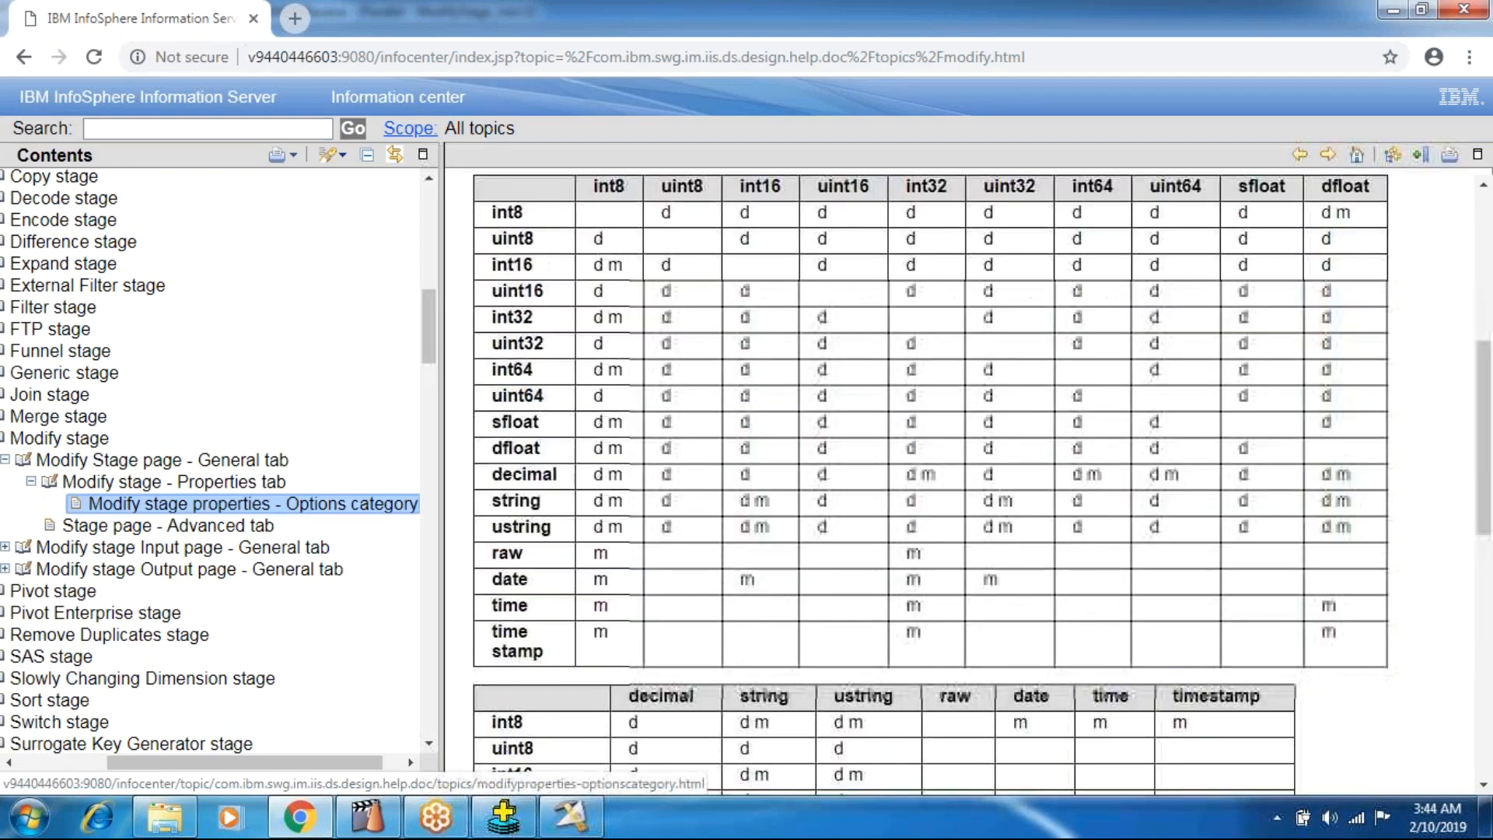
{"action": "scroll", "coordinate": [717, 630], "scroll_direction": "down", "scroll_amount": 10}
Browse the Modify stage help topic and its examples for the Null handling example.
{"action": "left_click", "coordinate": [543, 694]}
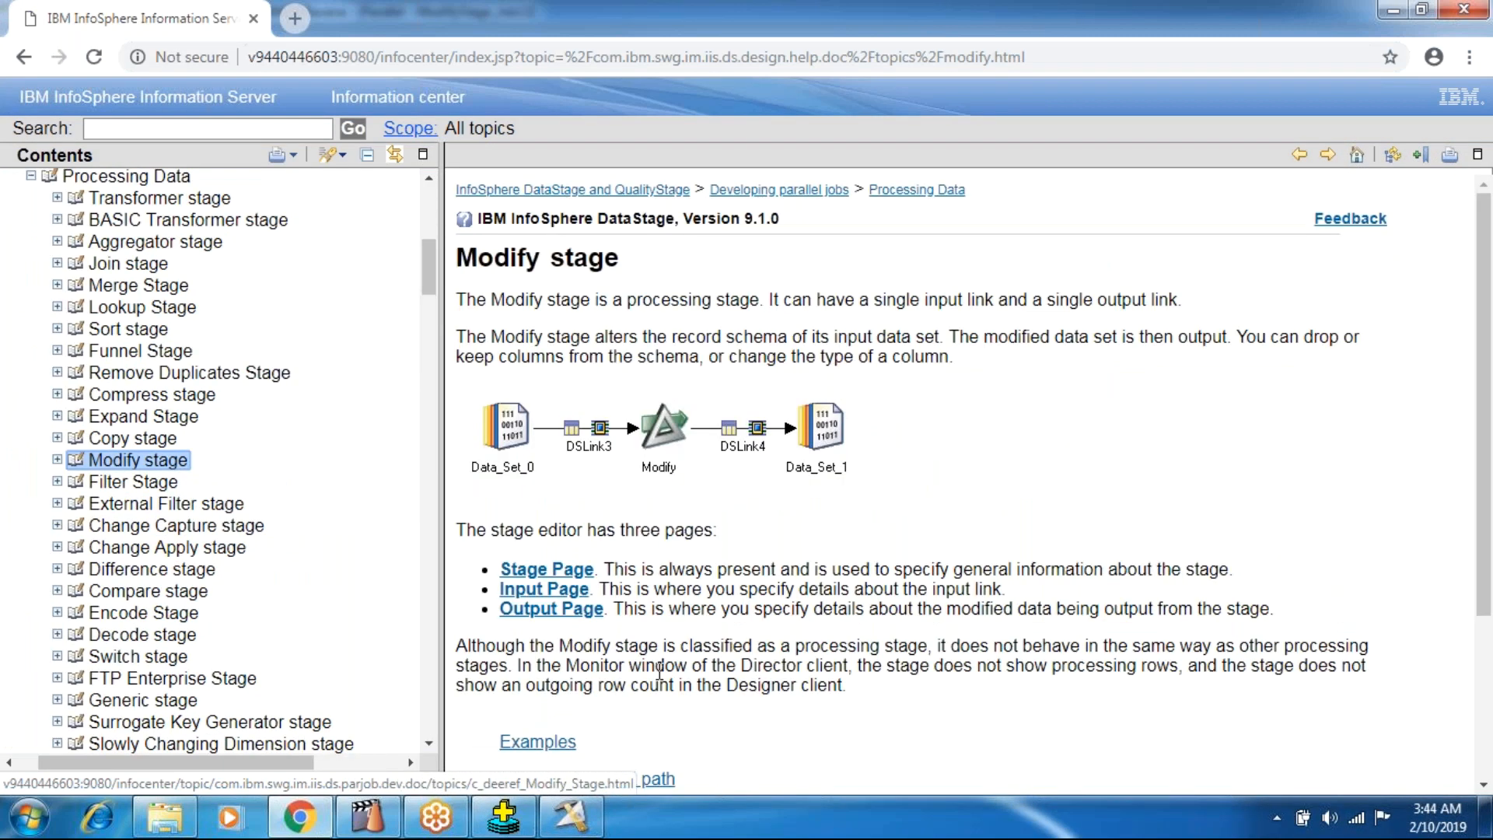
{"action": "scroll", "coordinate": [660, 671], "scroll_direction": "down", "scroll_amount": 3}
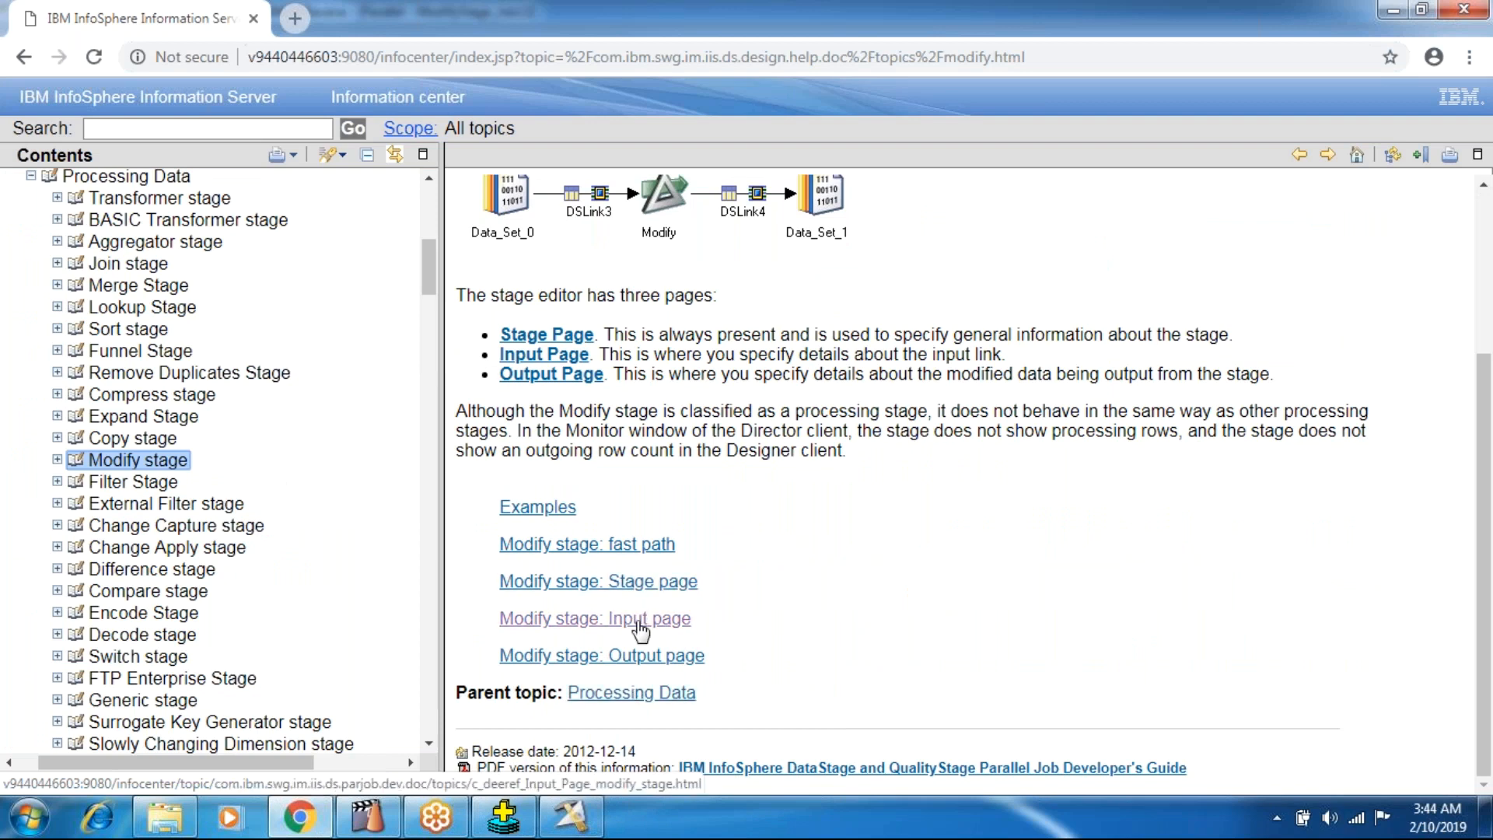
{"action": "left_click", "coordinate": [513, 507]}
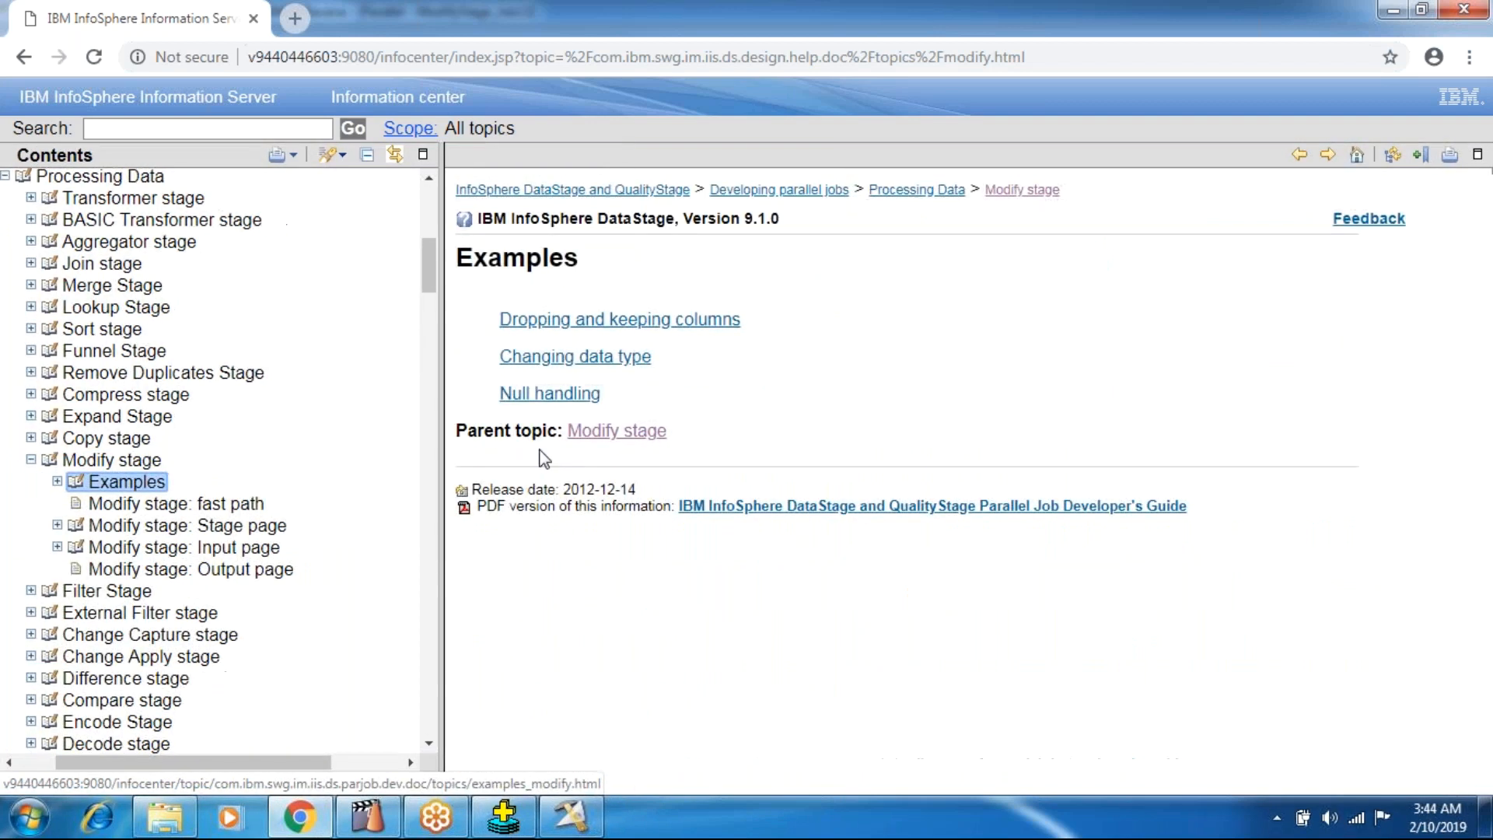
{"action": "left_click", "coordinate": [549, 394]}
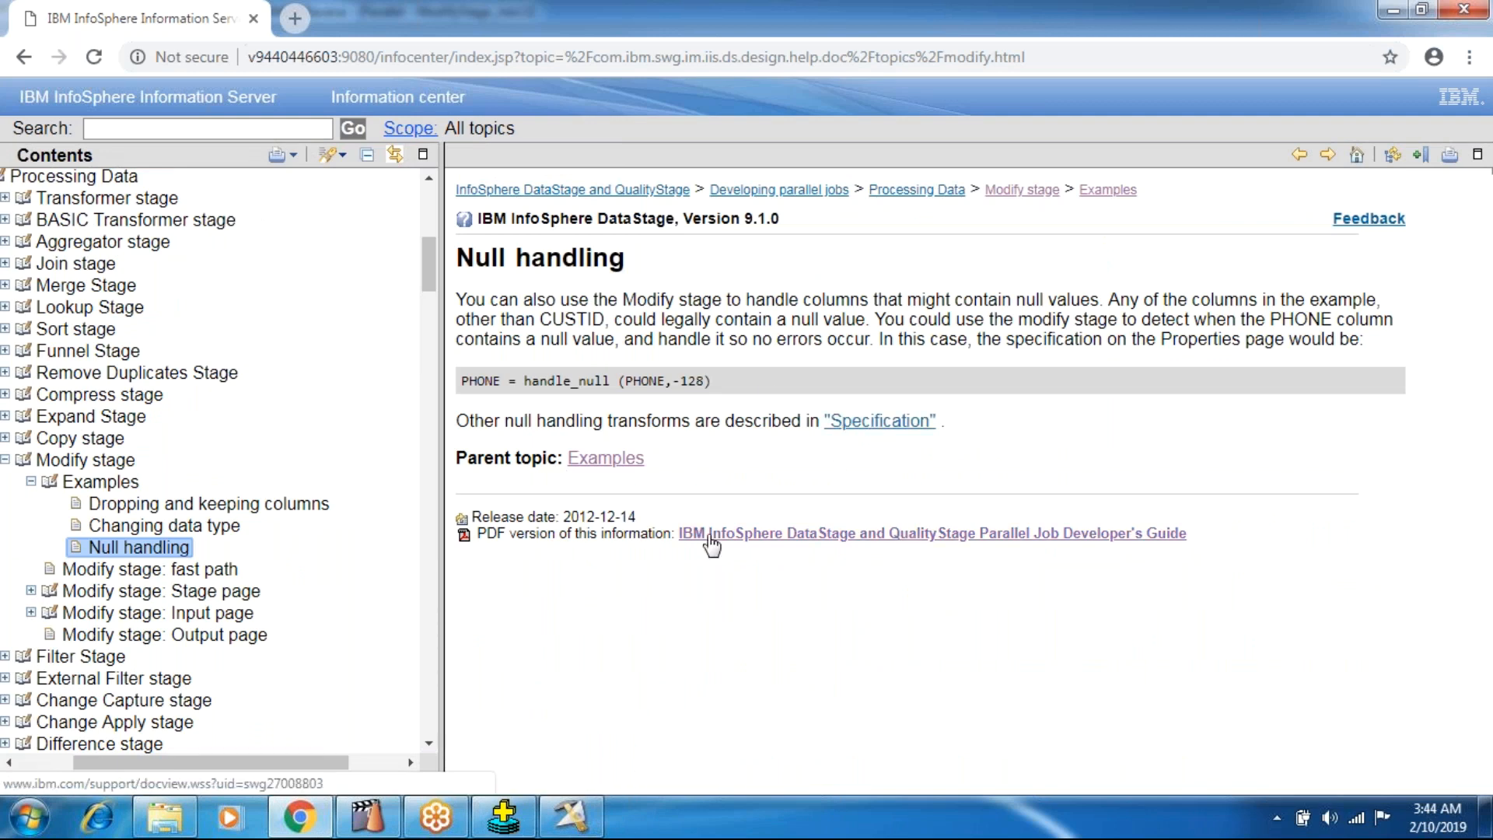
{"action": "left_click", "coordinate": [611, 465]}
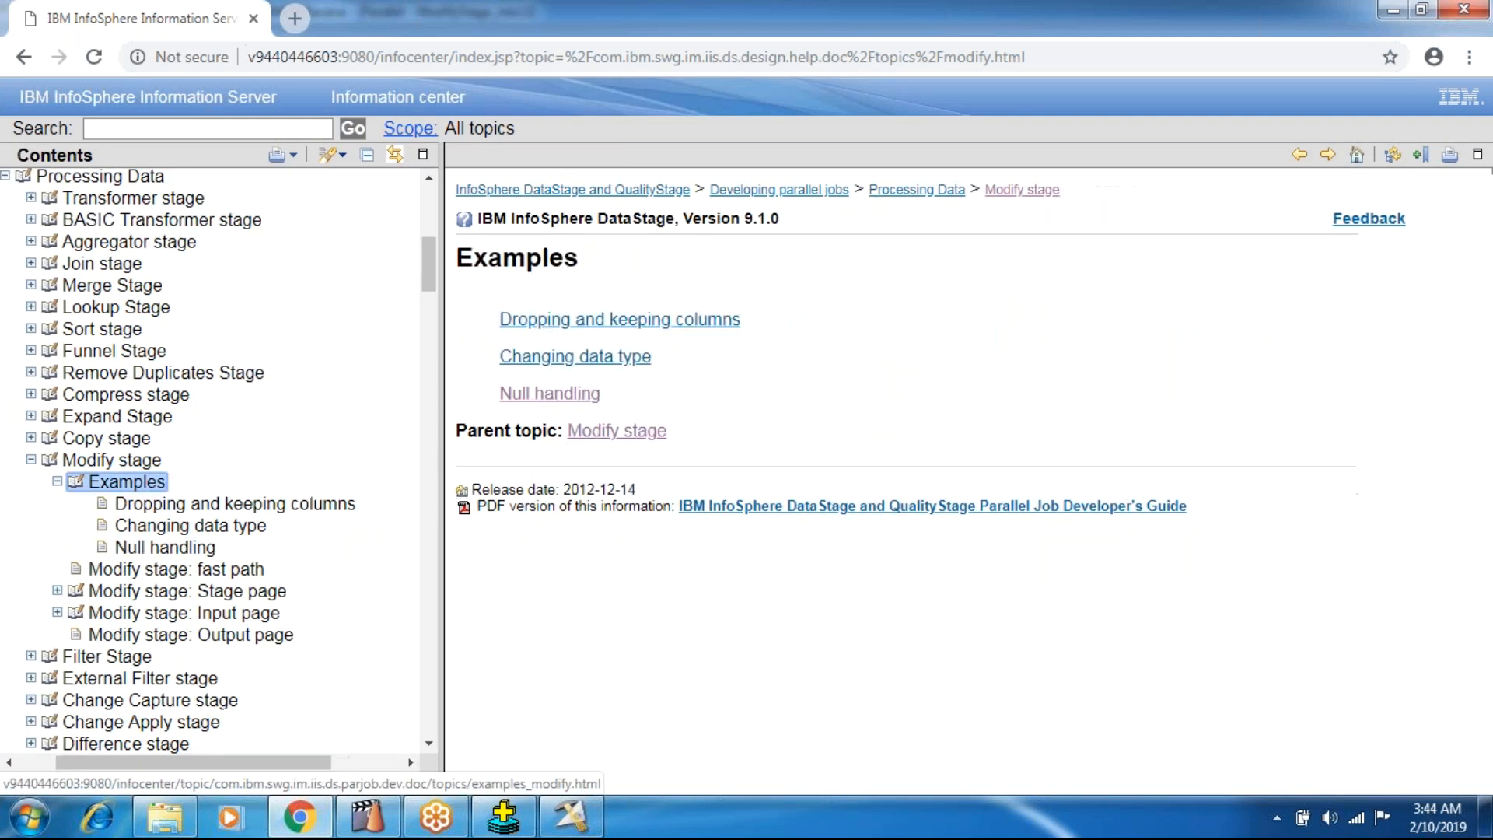
Copy the specification PHONE = handle_null (PHONE,-128) from the Null handling example.
{"action": "left_click", "coordinate": [570, 398]}
{"action": "left_click_drag", "start_coordinate": [712, 381], "coordinate": [458, 358]}
{"action": "left_click", "coordinate": [531, 556]}
{"action": "left_click_drag", "start_coordinate": [718, 375], "coordinate": [460, 377]}
{"action": "key", "text": "ctrl+c"}
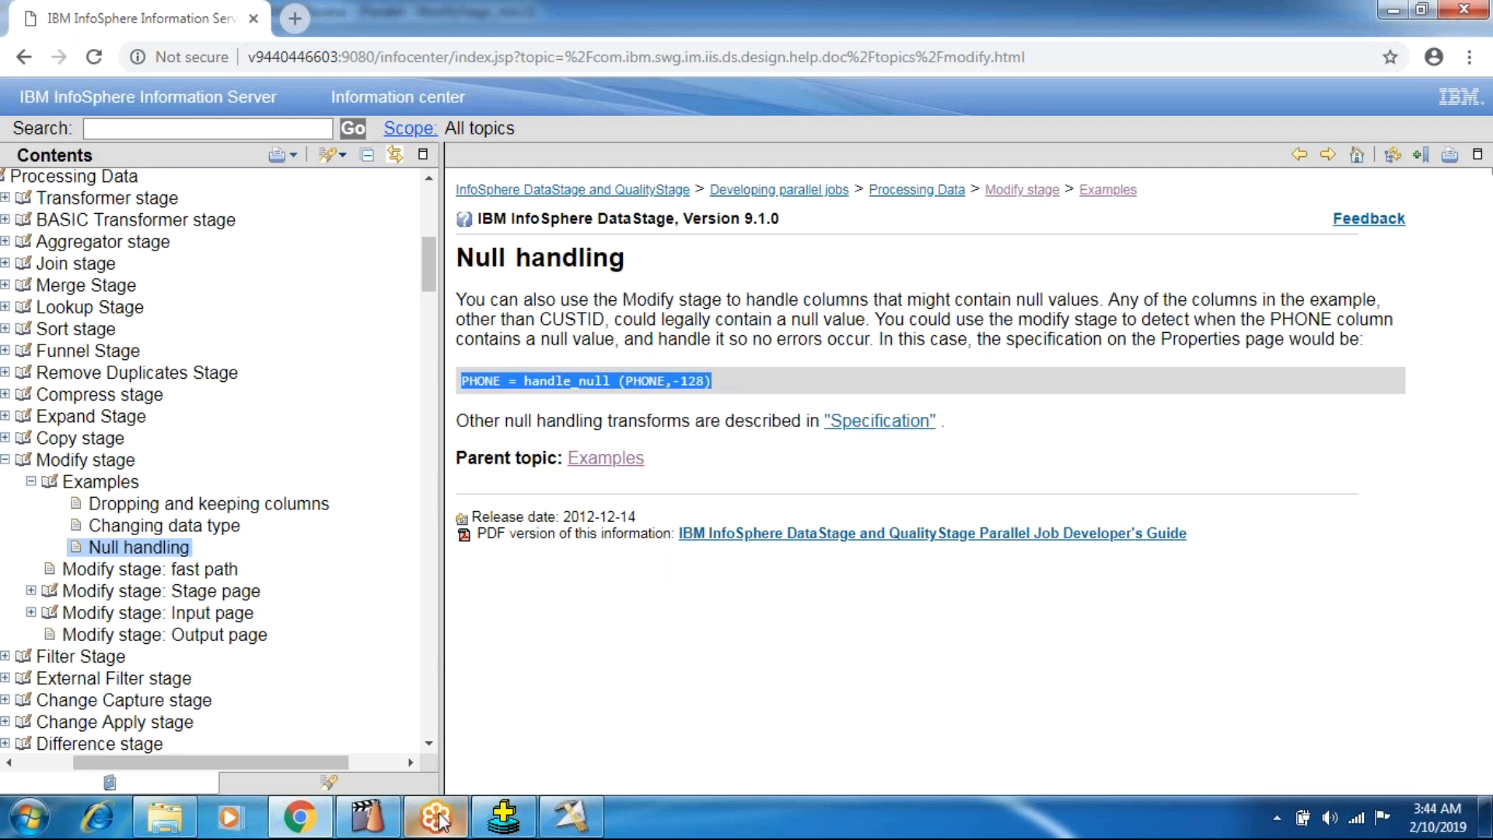
Switch to DataStage Designer and paste the copied handle_null example into the empty second Specification of Modify_0.
{"action": "left_click", "coordinate": [571, 817]}
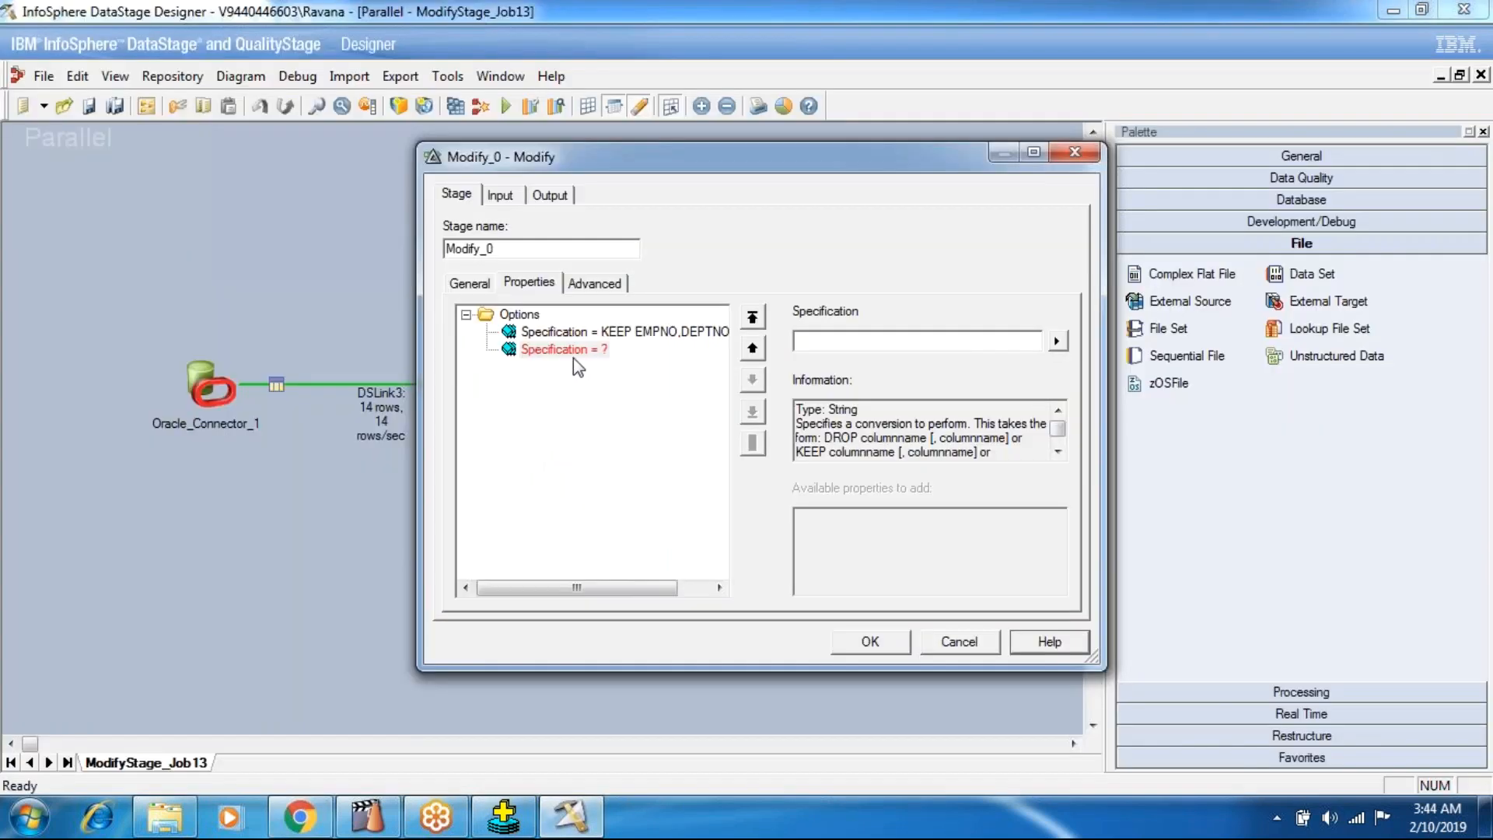
{"action": "left_click", "coordinate": [823, 341]}
{"action": "key", "text": "ctrl+v"}
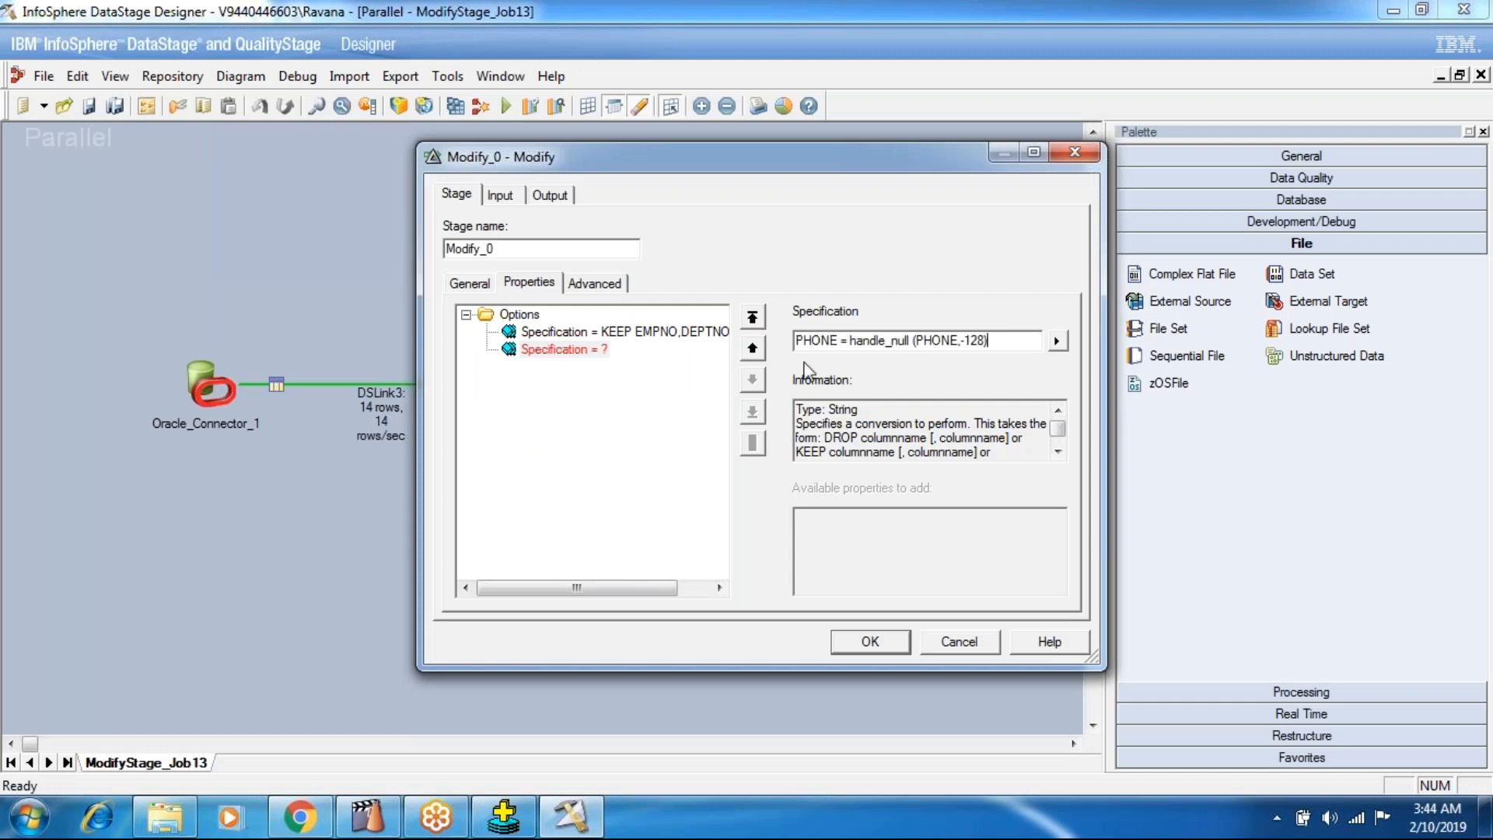
Edit the pasted specification to COMM = handle_null (COMM,0) and accept the Modify_0 stage properties.
{"action": "key", "text": "BackSpace"}
{"action": "key", "text": "BackSpace"}
{"action": "key", "text": "BackSpace"}
{"action": "key", "text": "BackSpace"}
{"action": "key", "text": "BackSpace"}
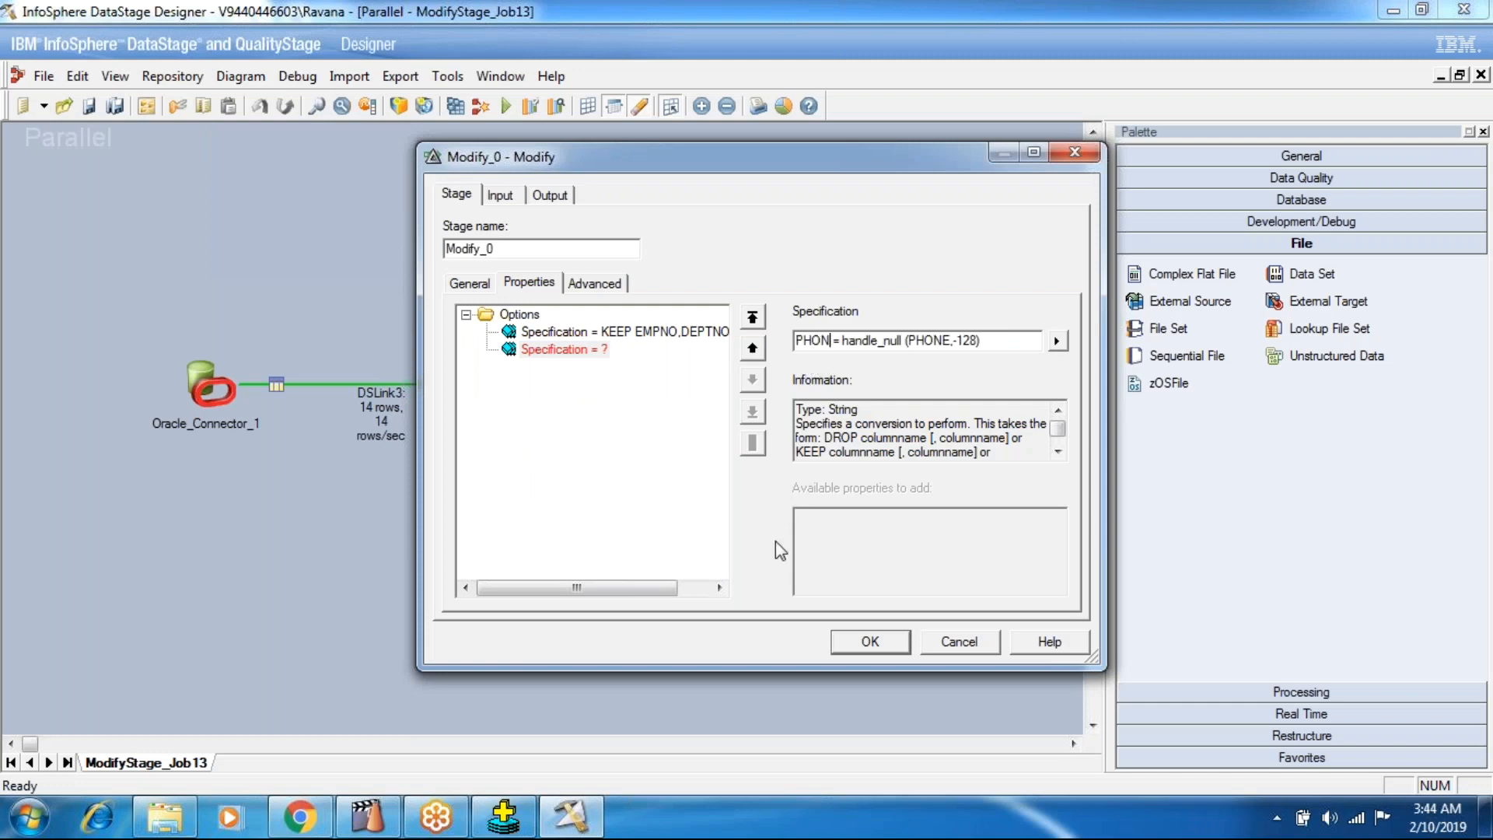
{"action": "type", "text": "COMM"}
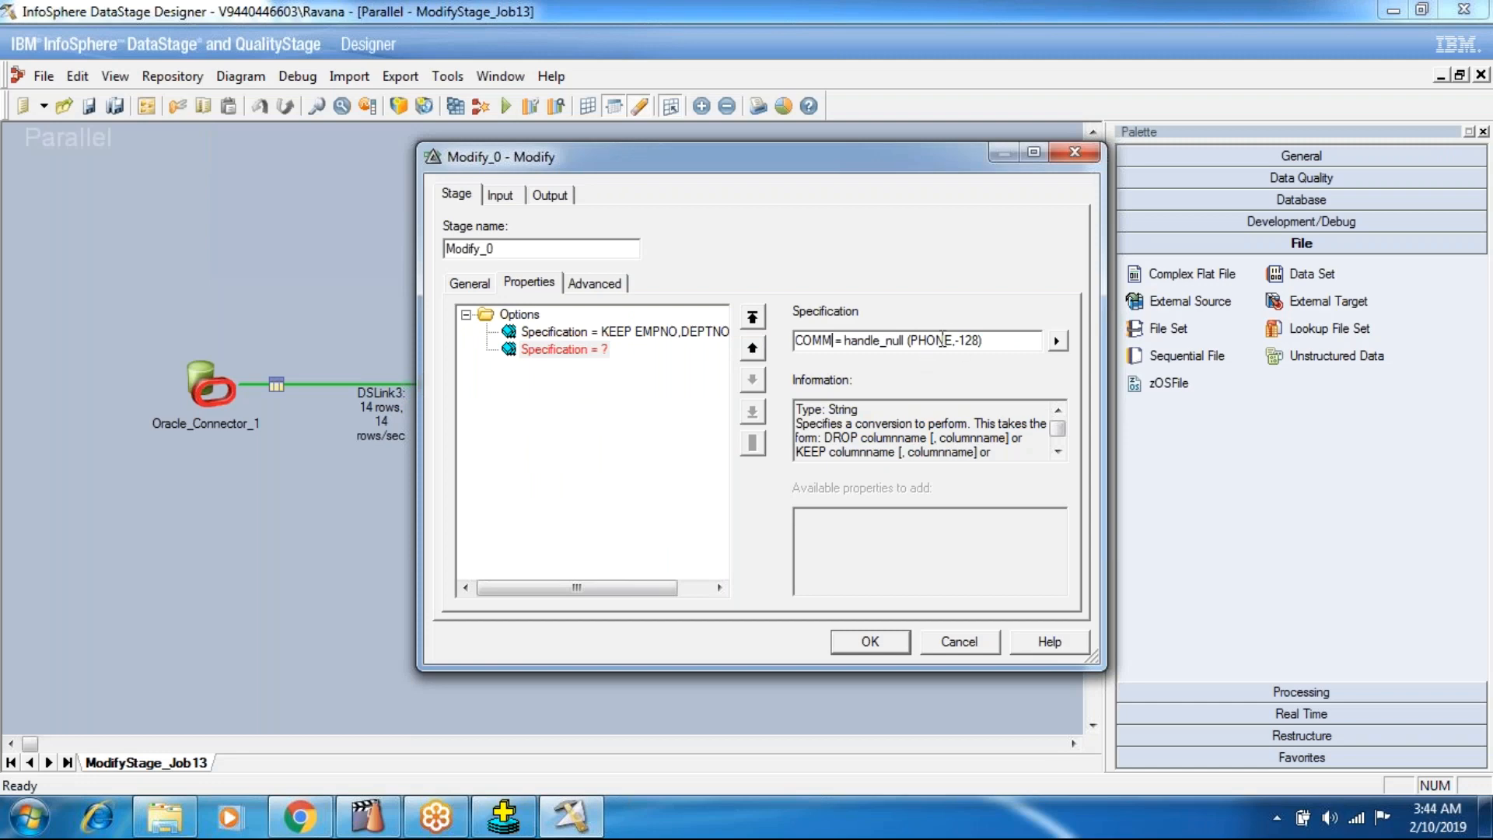
{"action": "key", "text": "BackSpace"}
{"action": "key", "text": "BackSpace"}
{"action": "key", "text": "BackSpace"}
{"action": "key", "text": "BackSpace"}
{"action": "key", "text": "BackSpace"}
{"action": "key", "text": "BackSpace"}
{"action": "type", "text": "COMM,0"}
{"action": "left_click", "coordinate": [870, 641]}
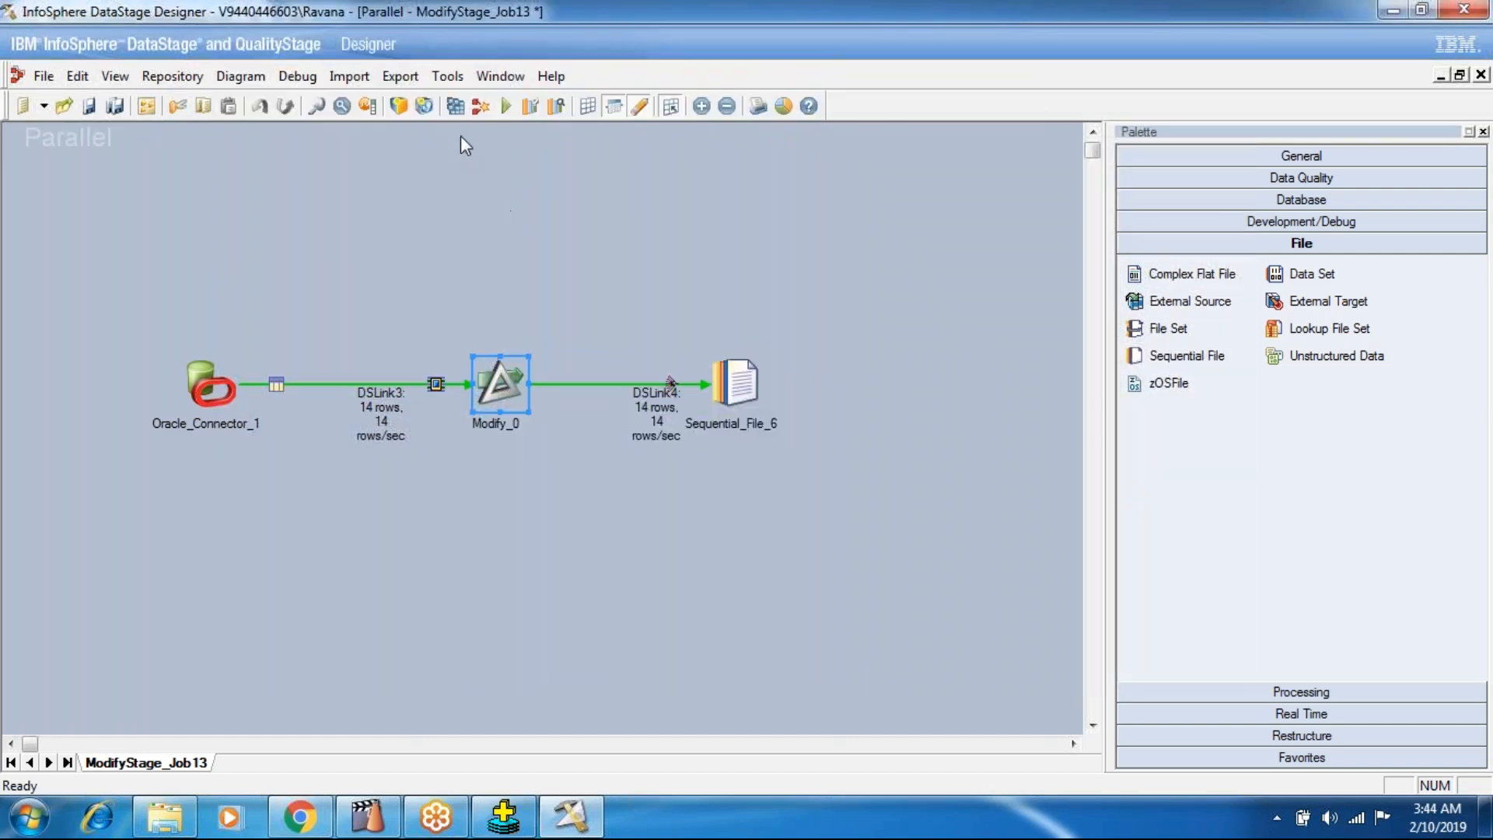
Save and compile ModifyStage_Job13, and run the job.
{"action": "left_click", "coordinate": [456, 106]}
{"action": "left_click", "coordinate": [702, 448]}
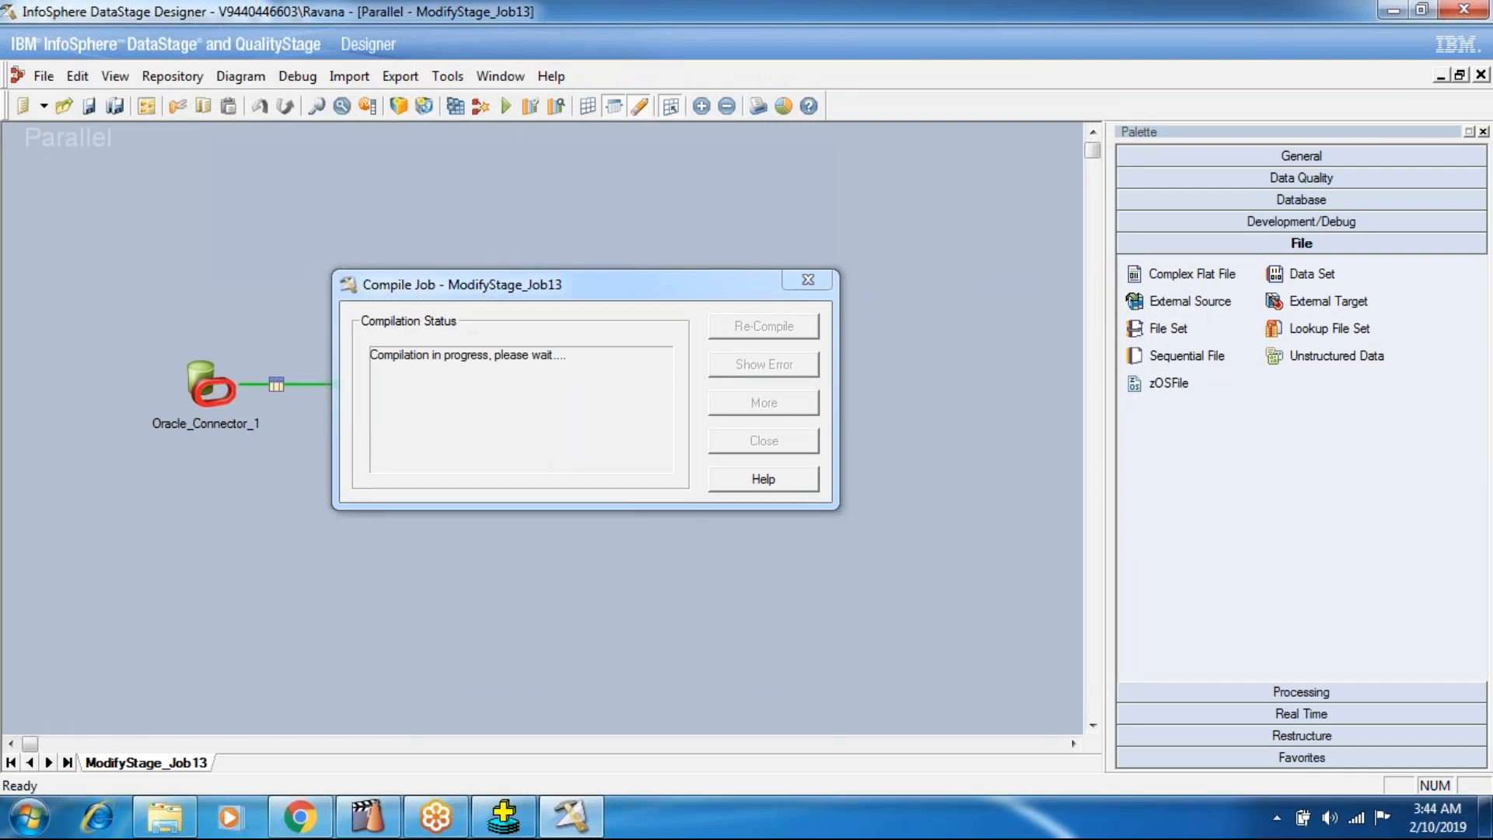
{"action": "left_click", "coordinate": [755, 442]}
{"action": "left_click", "coordinate": [506, 106]}
{"action": "left_click", "coordinate": [439, 462]}
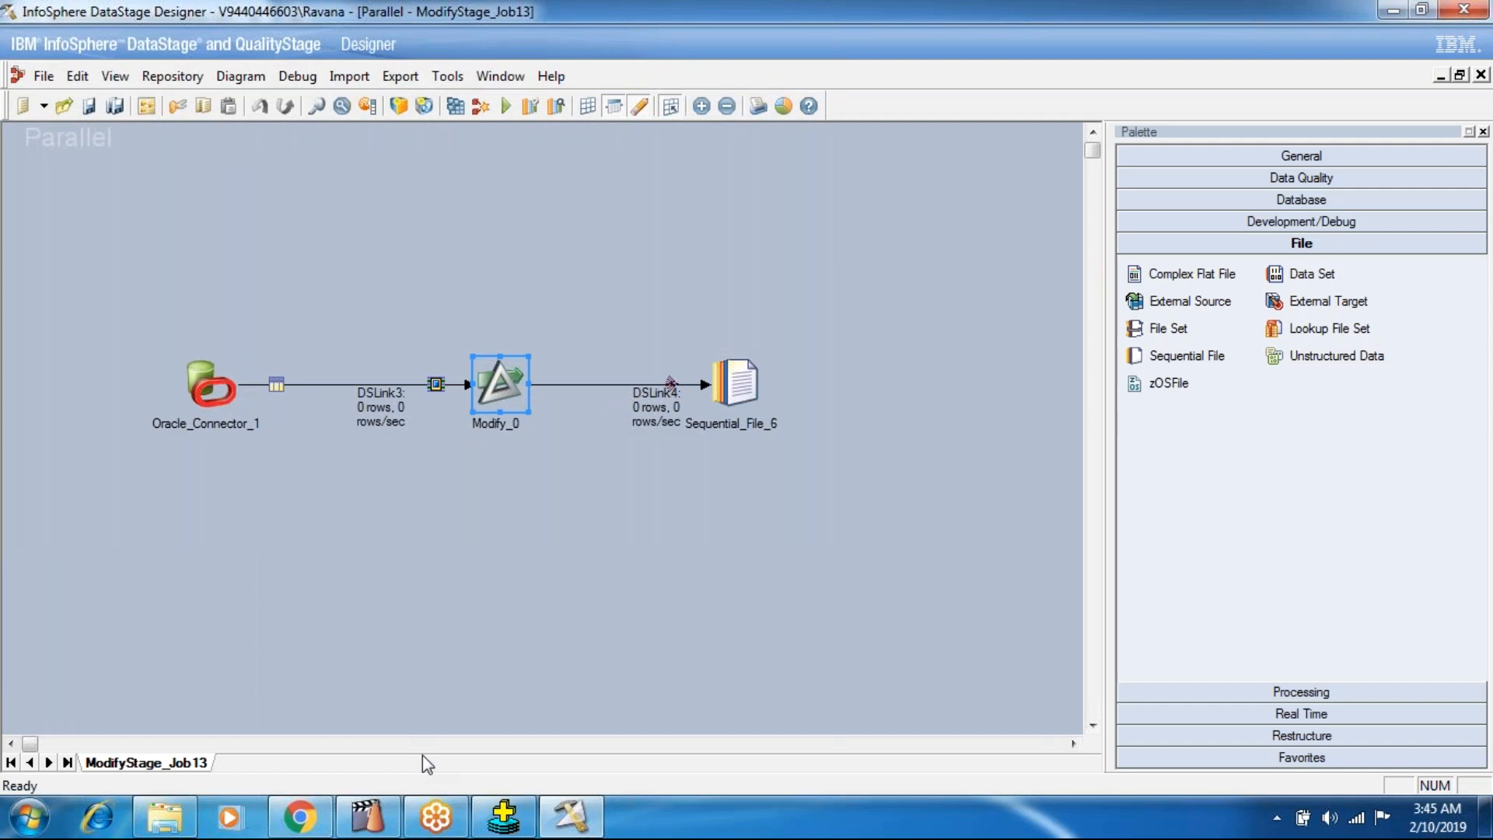
Switch to the SEQ_TAR folder in Windows Explorer and examine the COMM values in the MOdifyOutput text file.
{"action": "left_click", "coordinate": [163, 815]}
{"action": "double_click", "coordinate": [331, 211]}
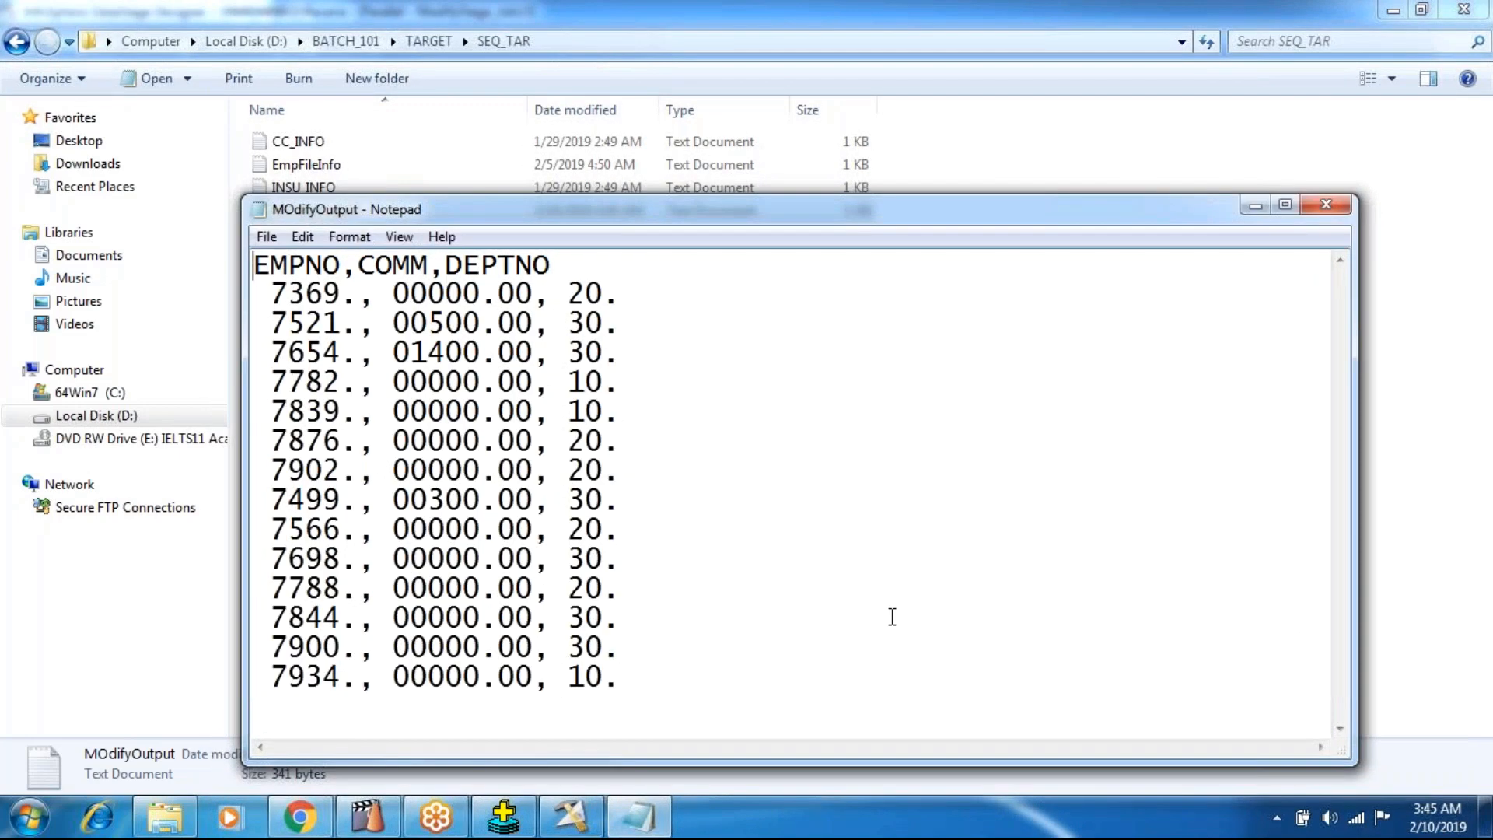
{"action": "left_click", "coordinate": [1326, 204]}
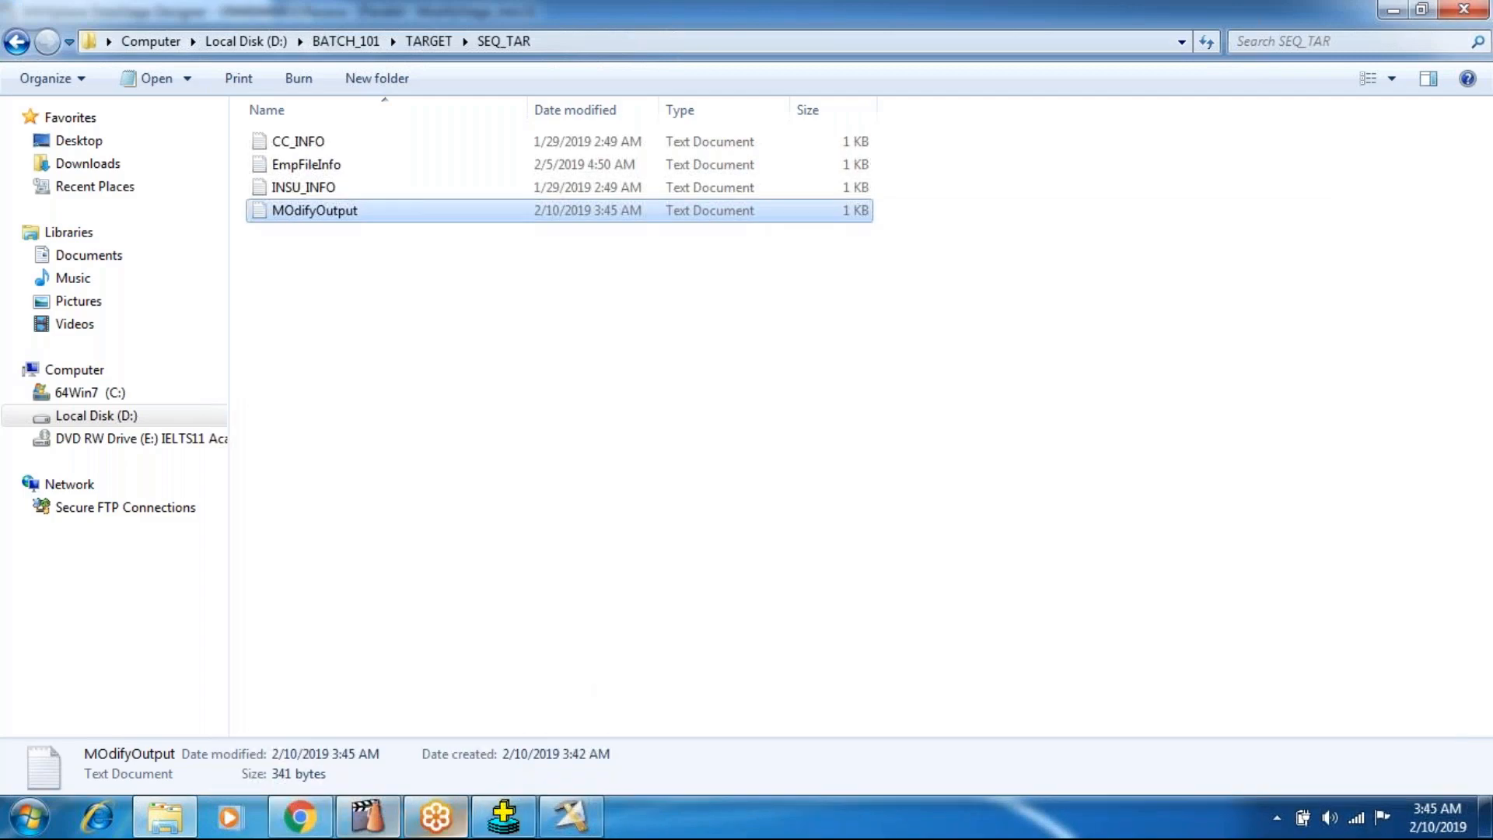
Return to DataStage Designer and review the two Specification properties of the Modify_0 stage.
{"action": "left_click", "coordinate": [572, 816]}
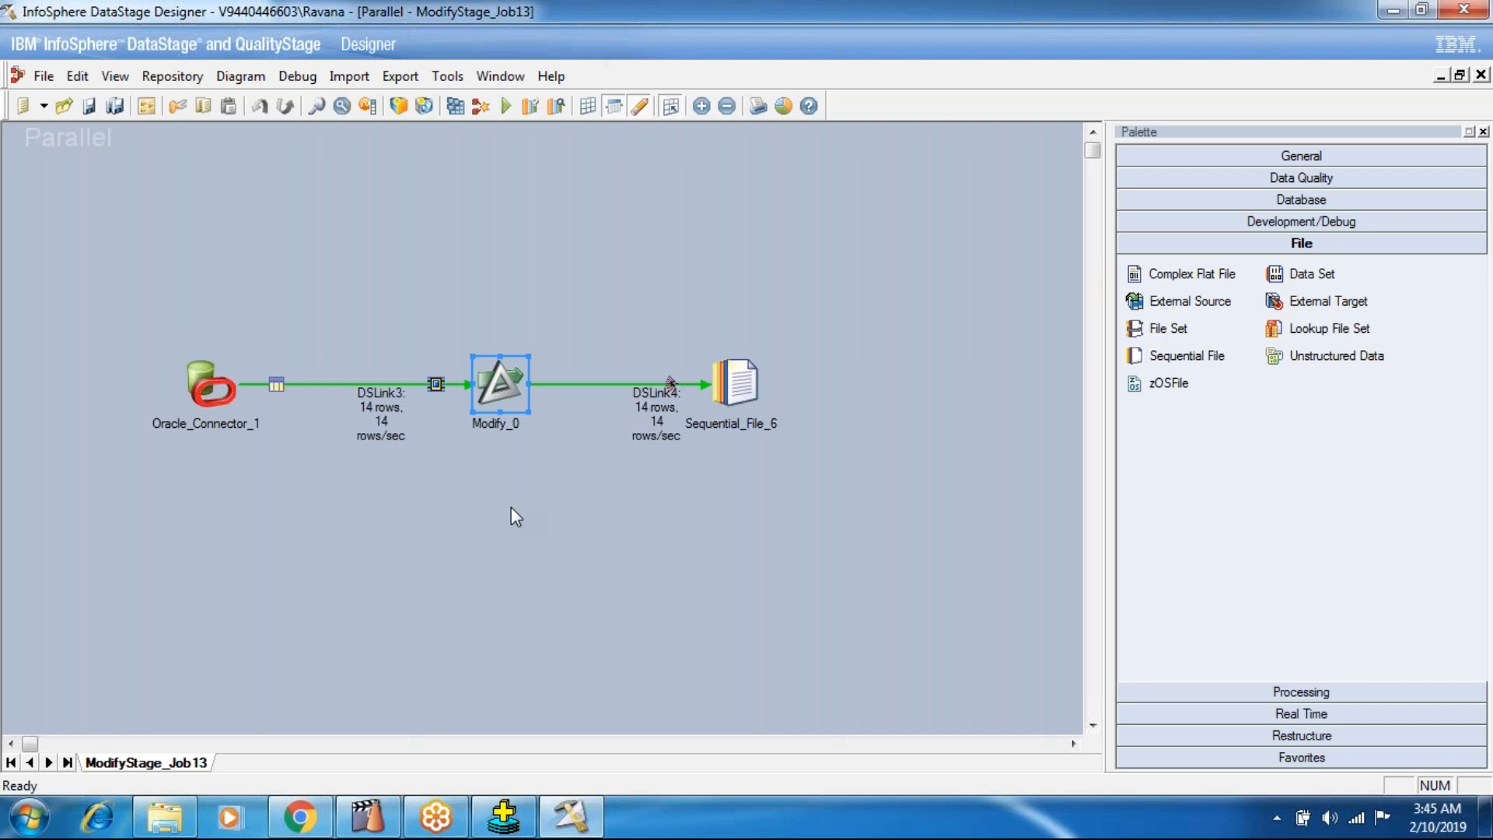
{"action": "double_click", "coordinate": [515, 406]}
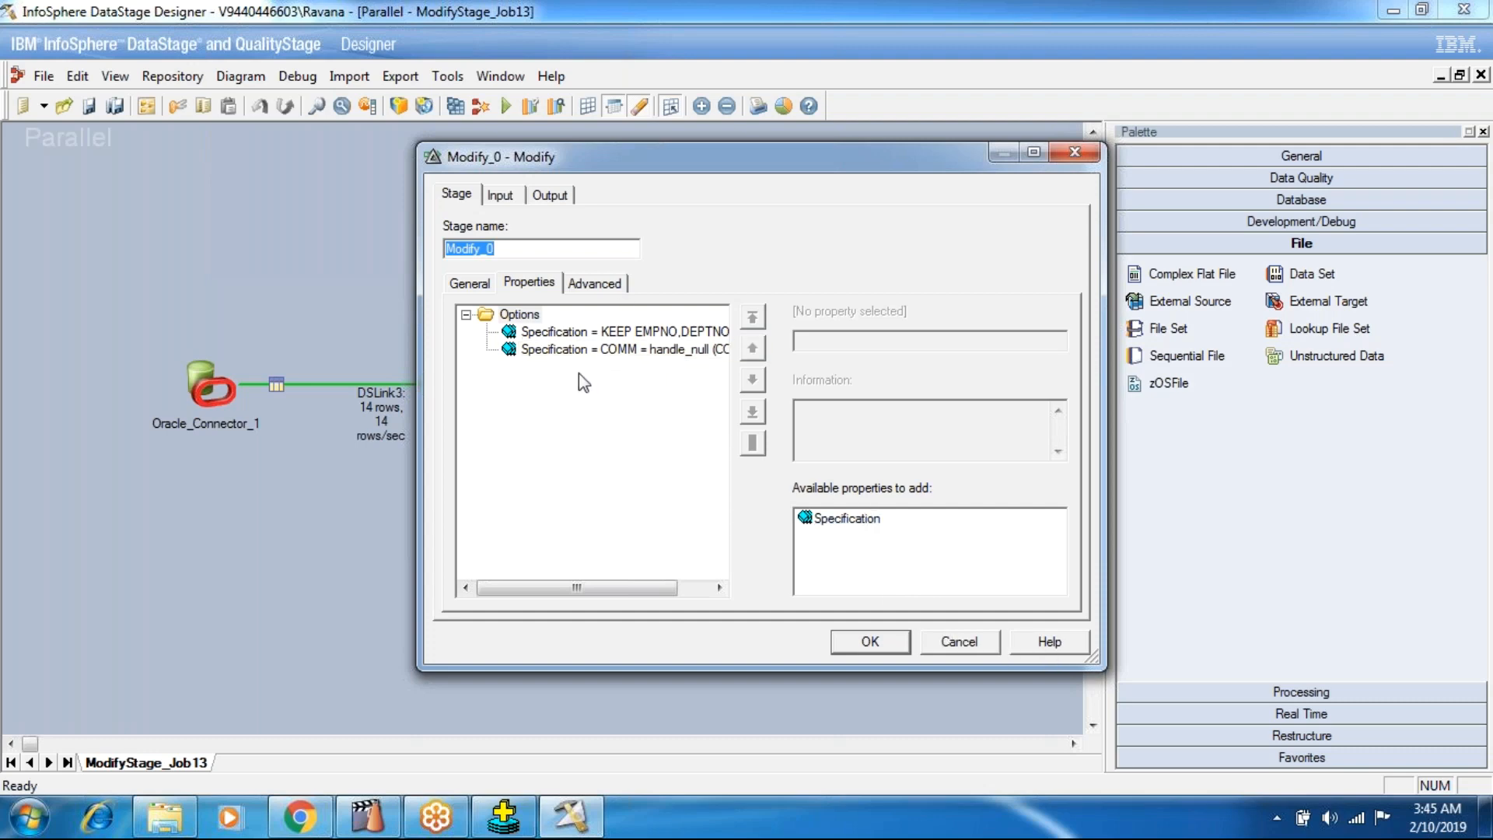
{"action": "left_click", "coordinate": [859, 641]}
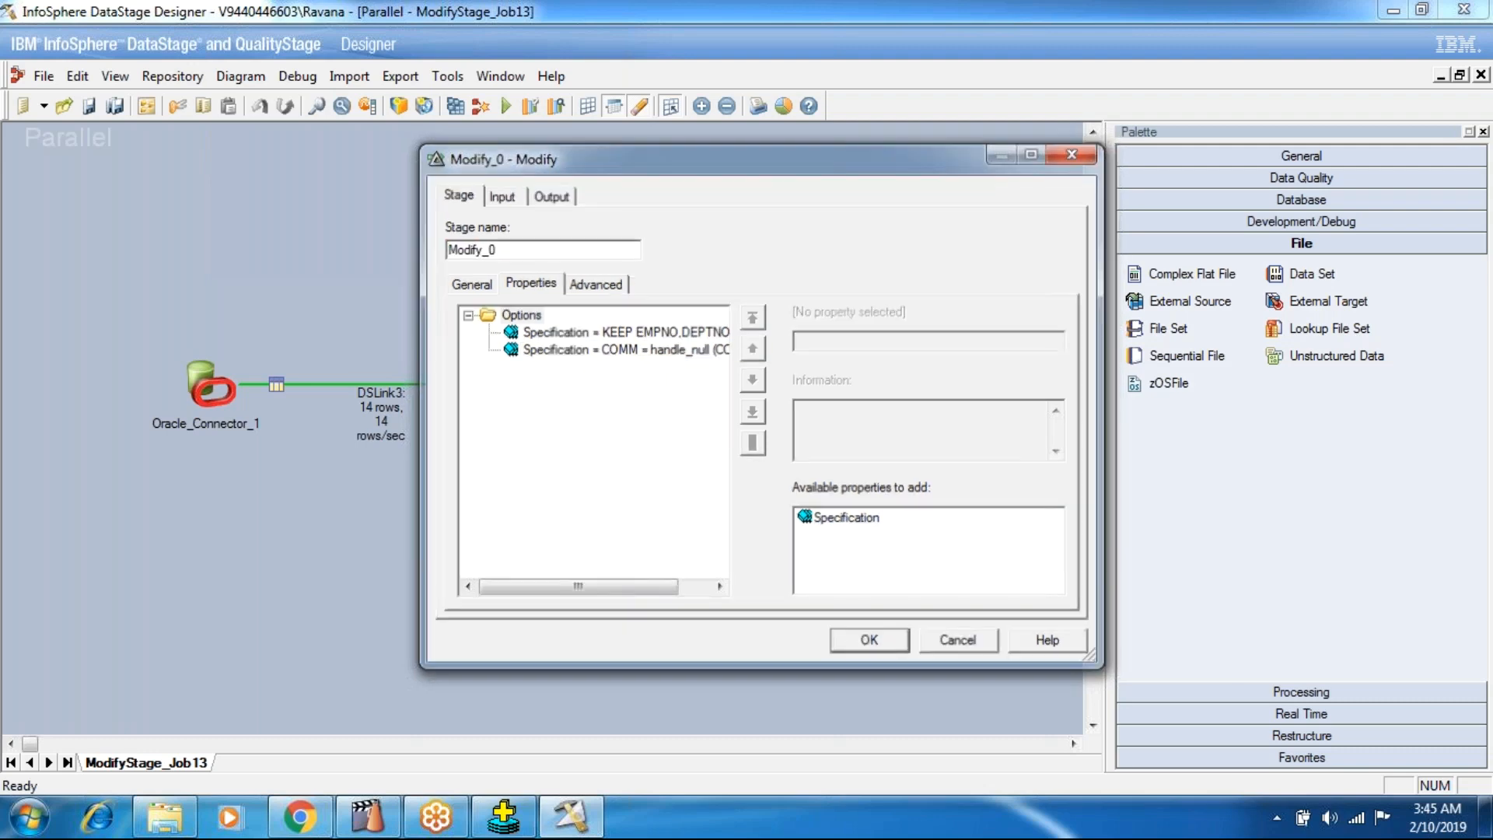